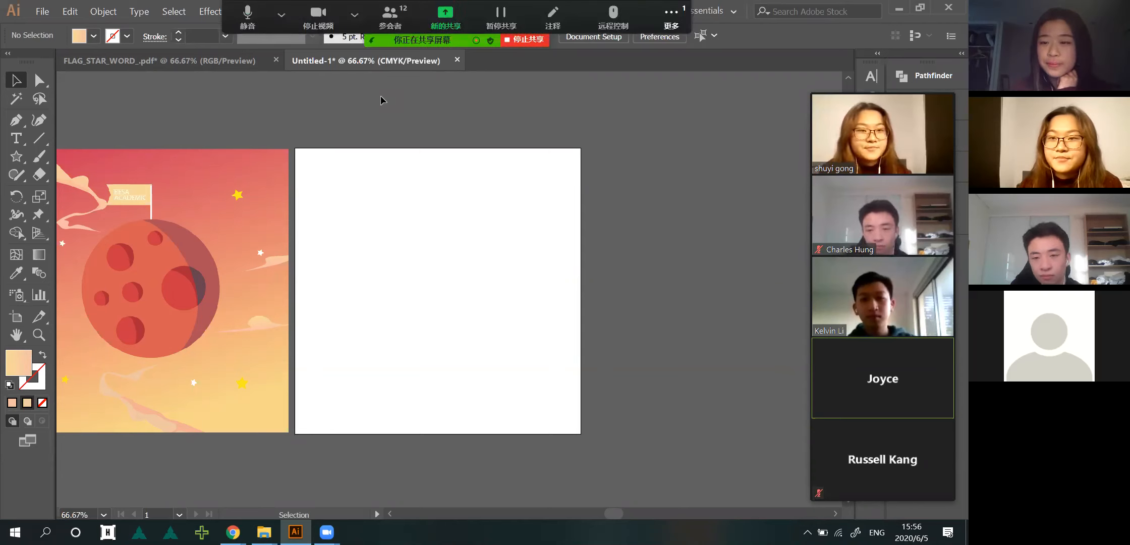
# - Open the meeting chat to read the new message and close the chat window
pyautogui.click(677, 32)
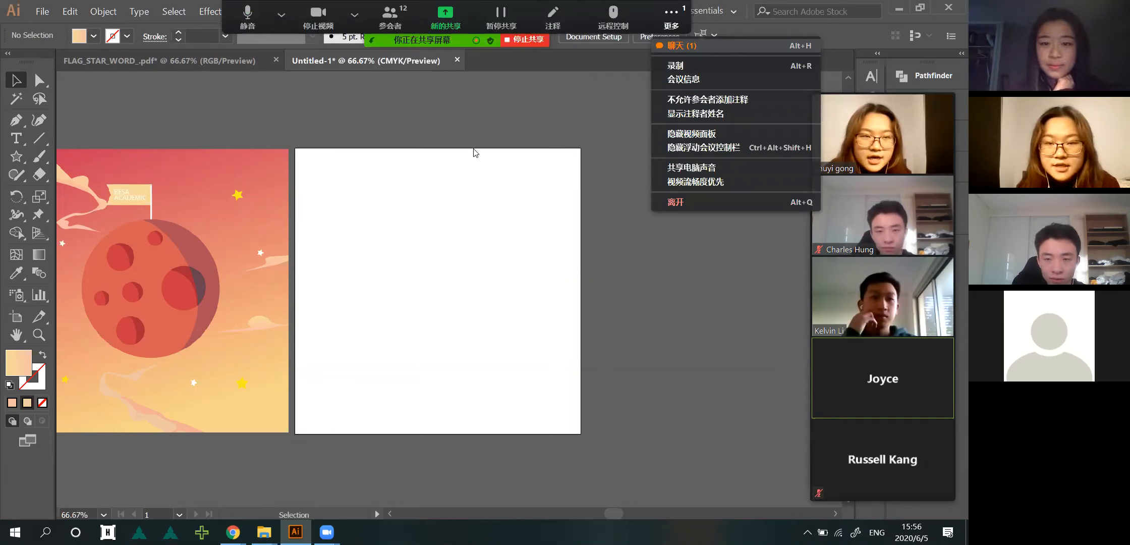
pyautogui.hotkey('alt', 'h')
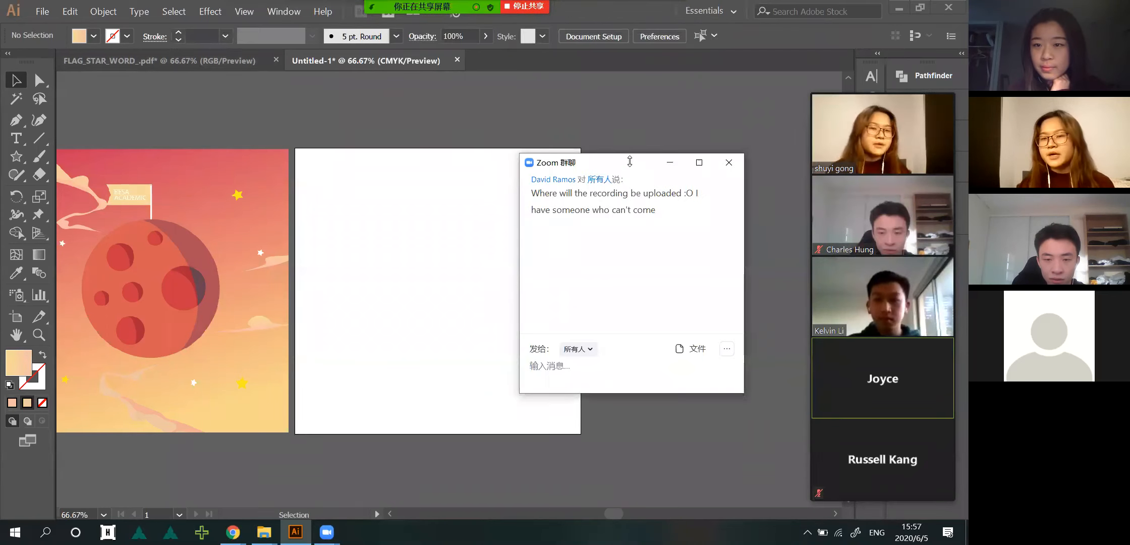
pyautogui.click(730, 161)
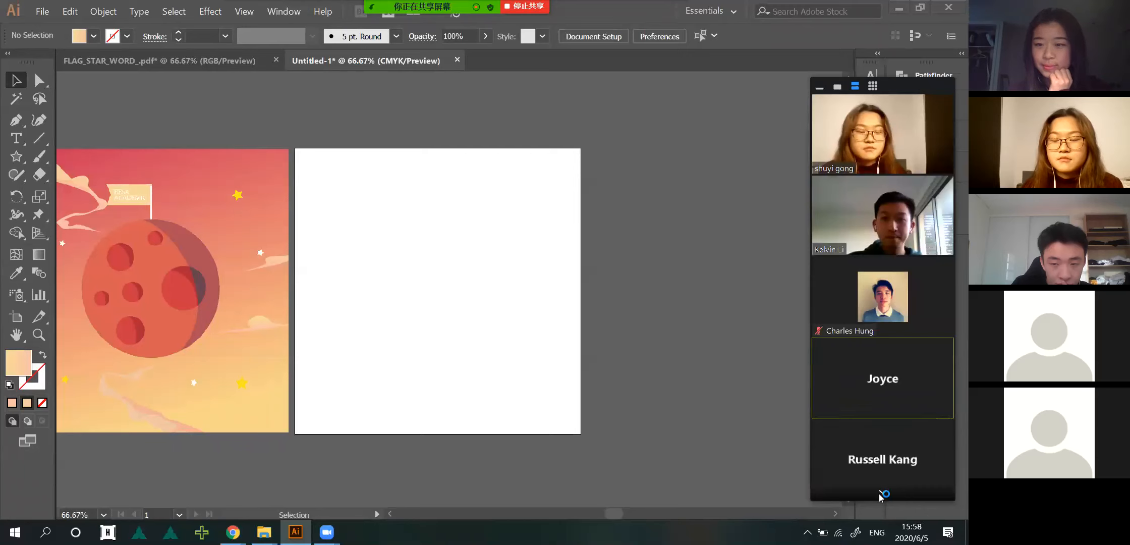
# - Enlarge the meeting's video panel to a gallery of all participants and return it to the narrow video strip
pyautogui.click(872, 85)
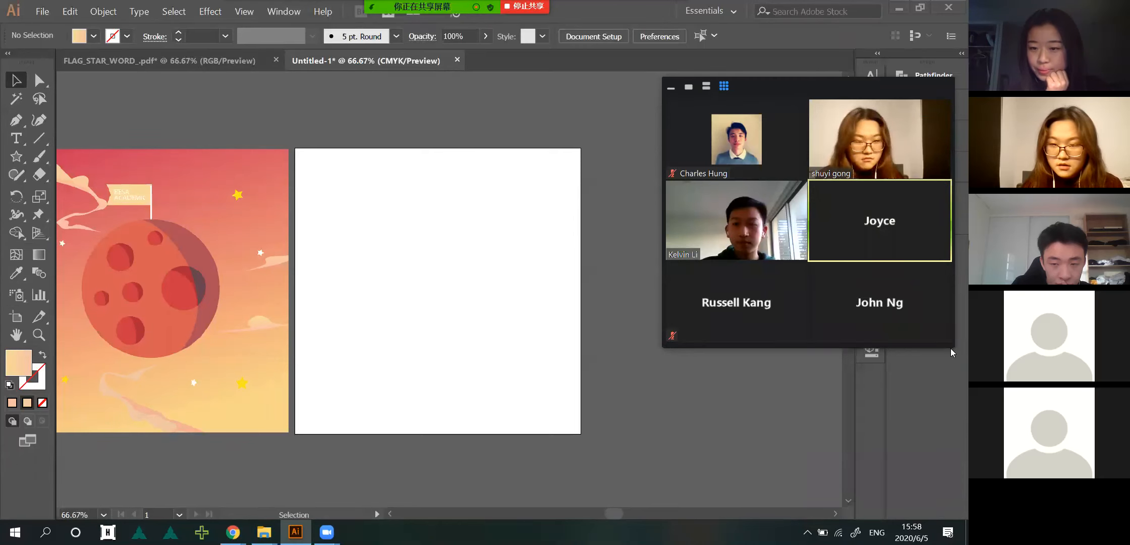
pyautogui.moveTo(951, 348); pyautogui.dragTo(939, 435)
pyautogui.click(936, 432)
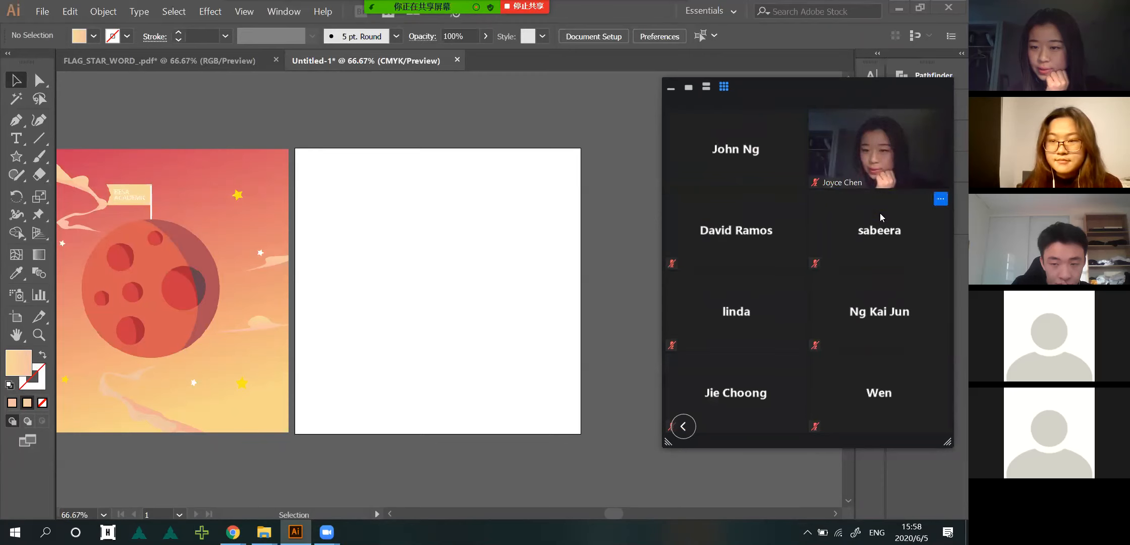
pyautogui.click(668, 89)
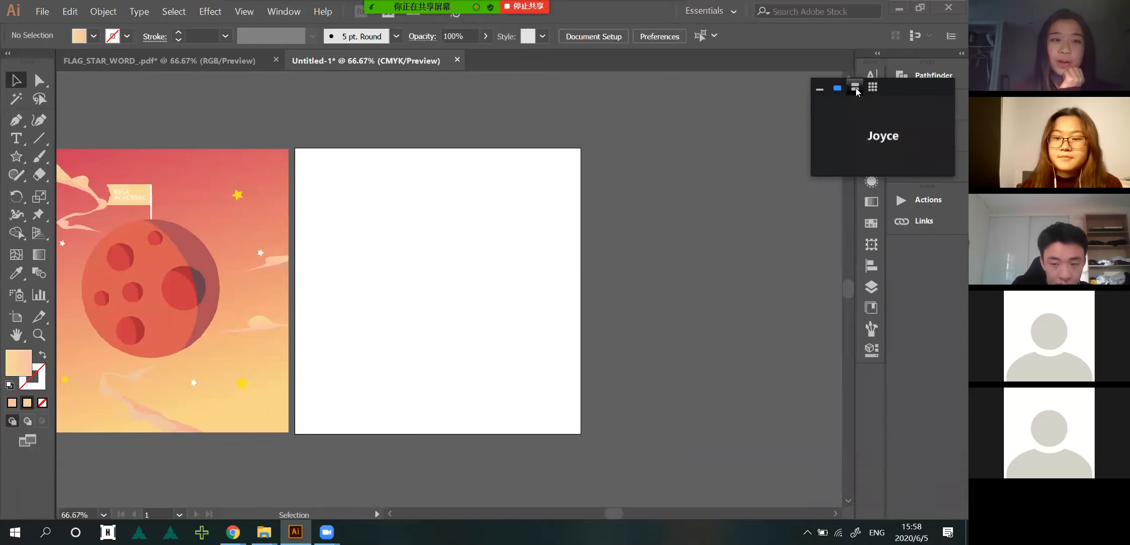
pyautogui.click(855, 89)
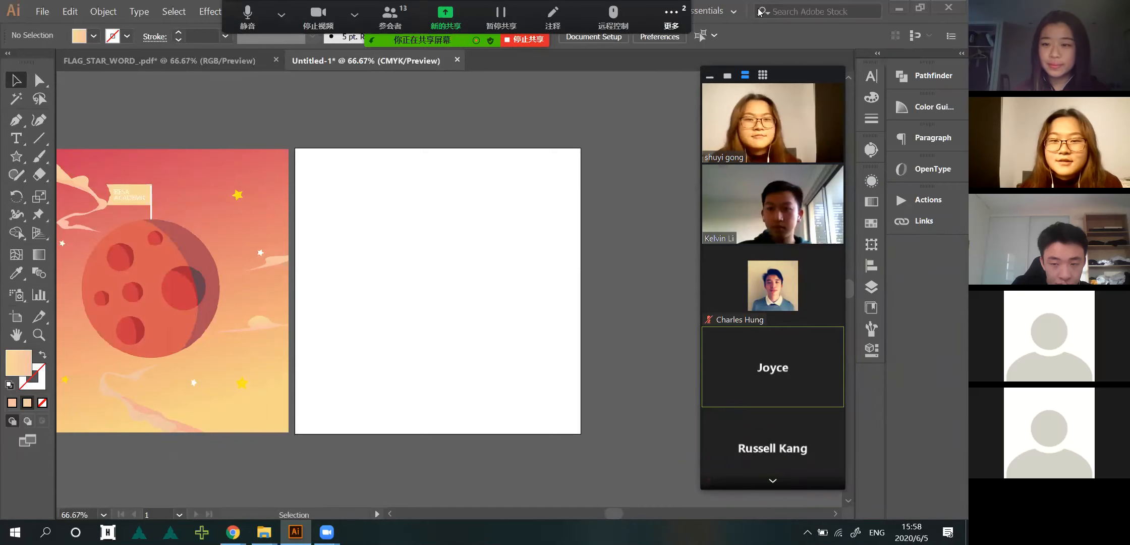
# - Show the Layers panel beside the reopened meeting chat, moving the chat and video windows clear of it
pyautogui.click(642, 158)
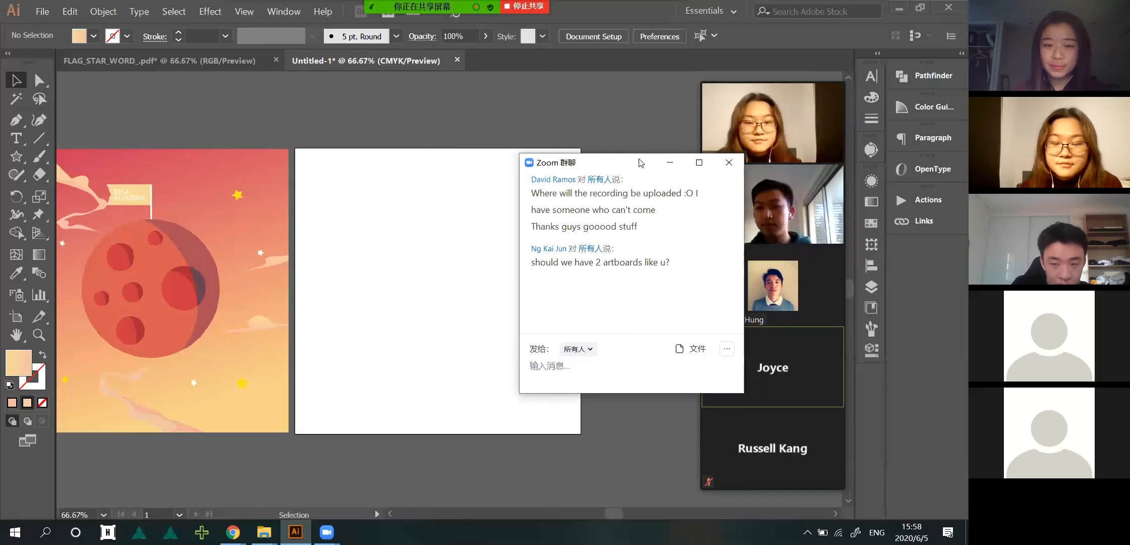
pyautogui.moveTo(641, 162); pyautogui.dragTo(570, 153)
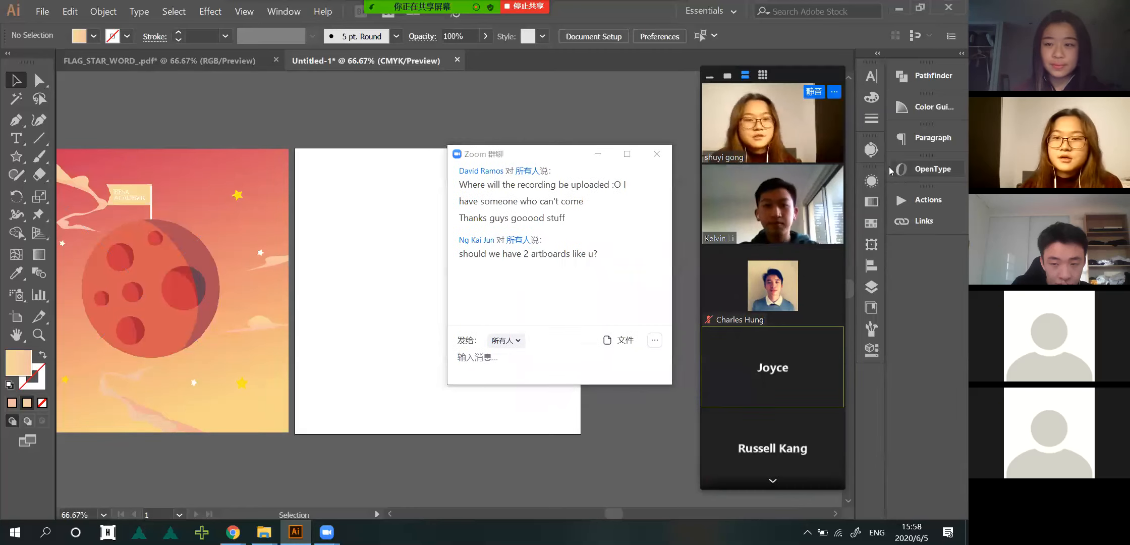
pyautogui.click(872, 287)
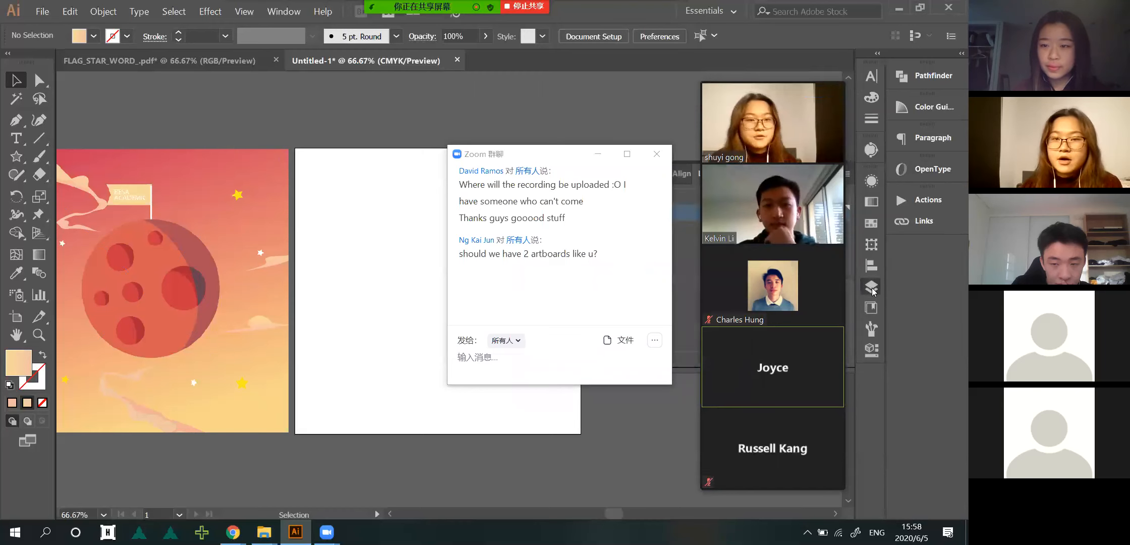
pyautogui.moveTo(535, 154); pyautogui.dragTo(404, 123)
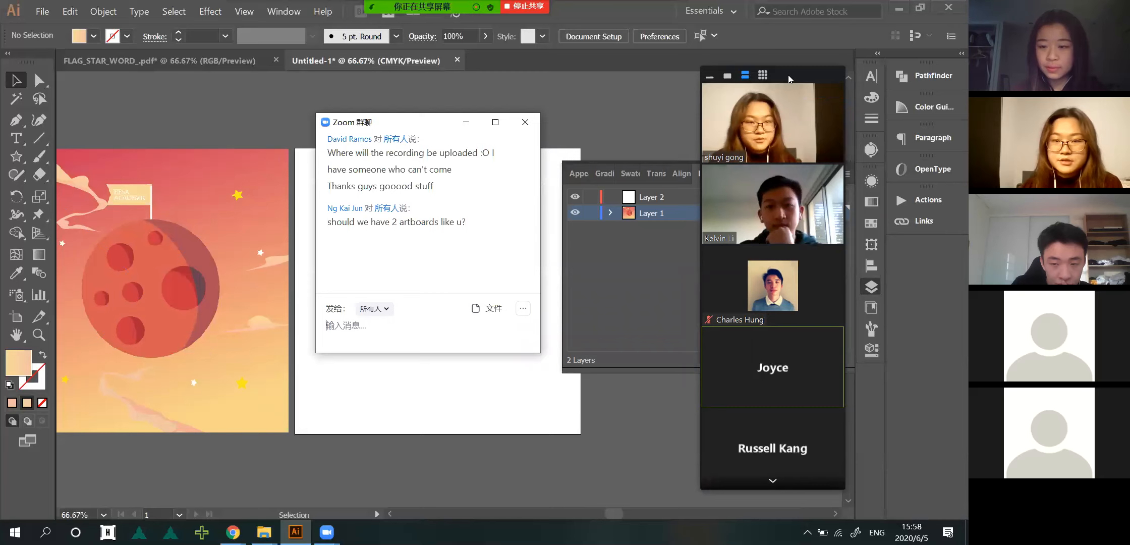
pyautogui.moveTo(788, 79); pyautogui.dragTo(912, 99)
pyautogui.click(574, 214)
pyautogui.click(574, 214)
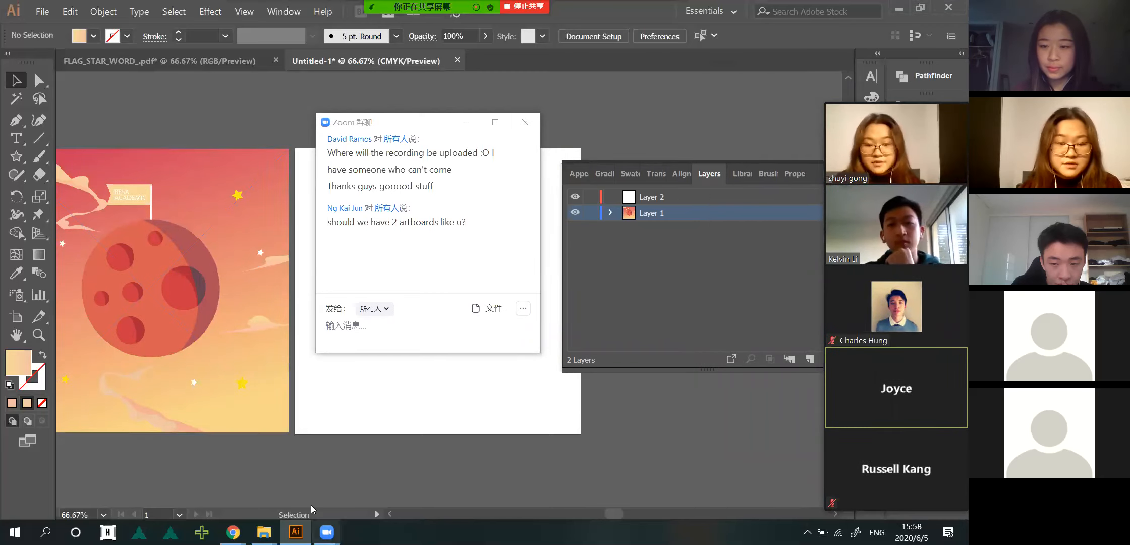
# - Send FLAG_STAR_WORD_.png from the AE TUT folder to everyone in the meeting chat
pyautogui.moveTo(264, 532)
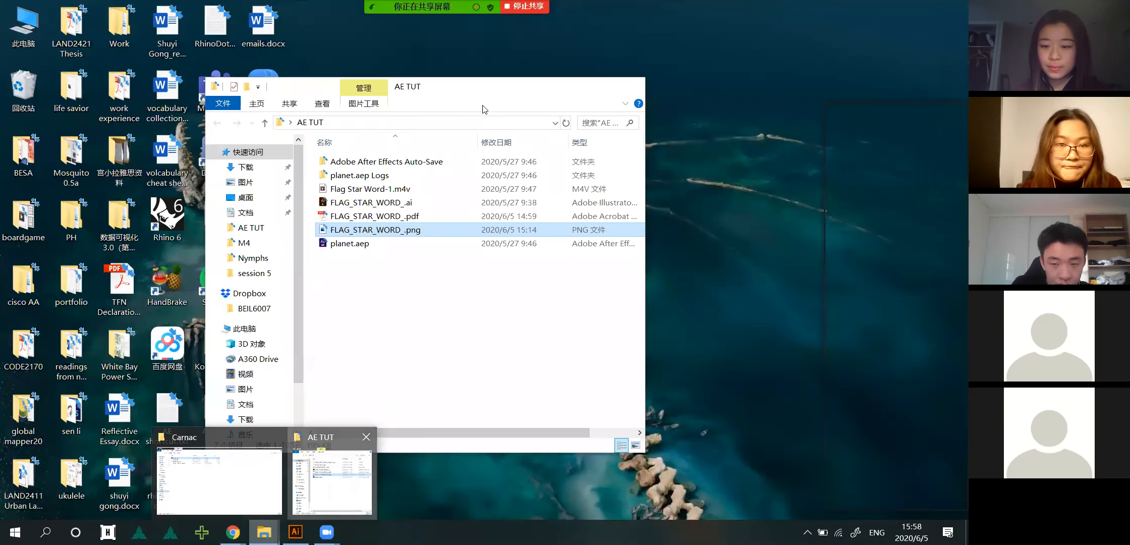
pyautogui.click(324, 482)
pyautogui.moveTo(474, 94); pyautogui.dragTo(833, 97)
pyautogui.moveTo(715, 235); pyautogui.dragTo(453, 313)
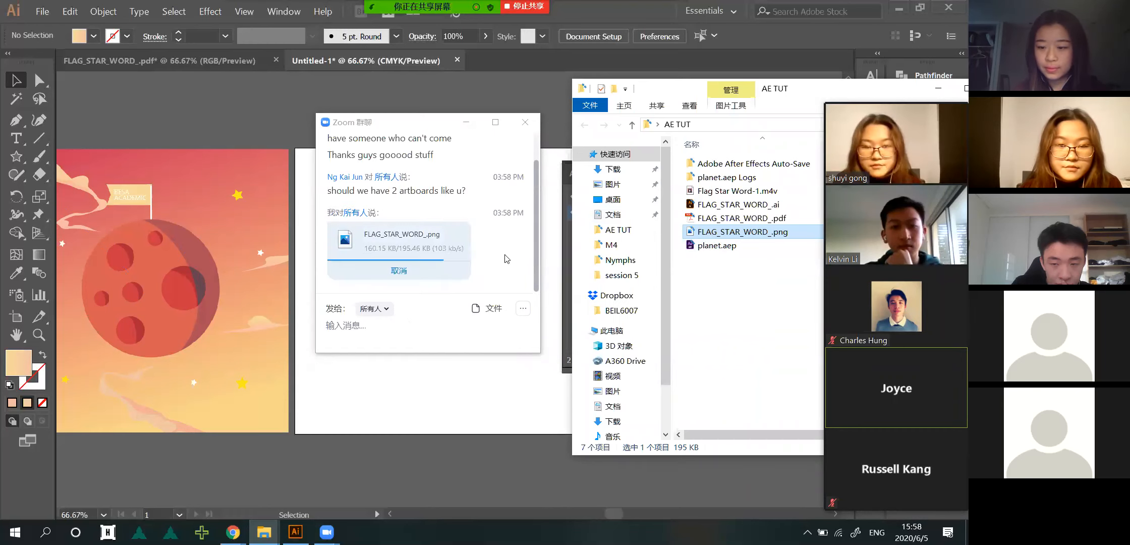
pyautogui.moveTo(795, 92); pyautogui.dragTo(656, 245)
pyautogui.click(689, 243)
pyautogui.scroll(1, 396, 243)
pyautogui.scroll(-2, 396, 244)
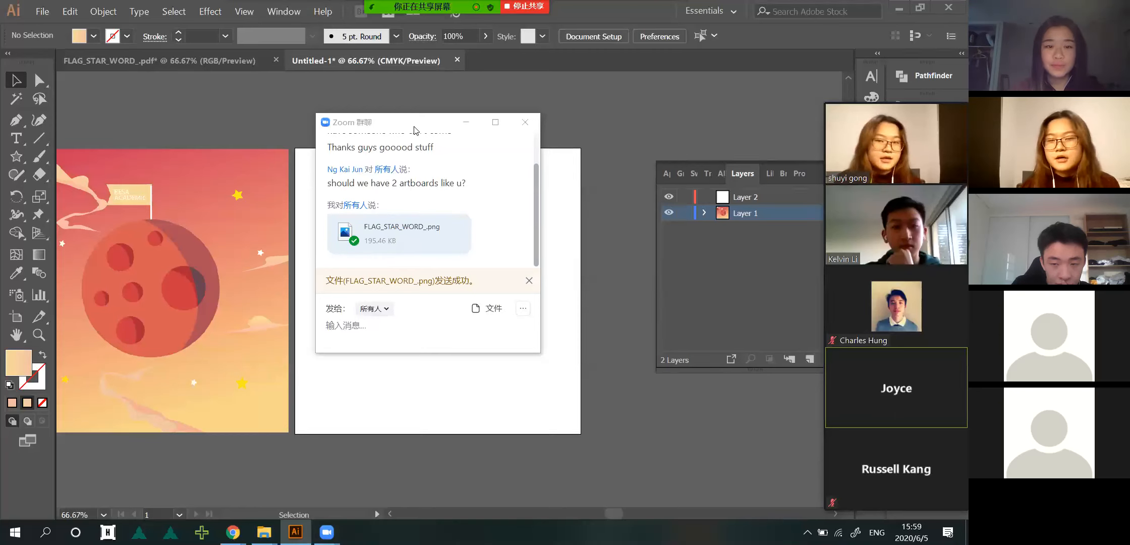
# - Clear the meeting chat off the blank artboard and reopen it beside the artboard to read new messages
pyautogui.moveTo(414, 128); pyautogui.dragTo(524, 113)
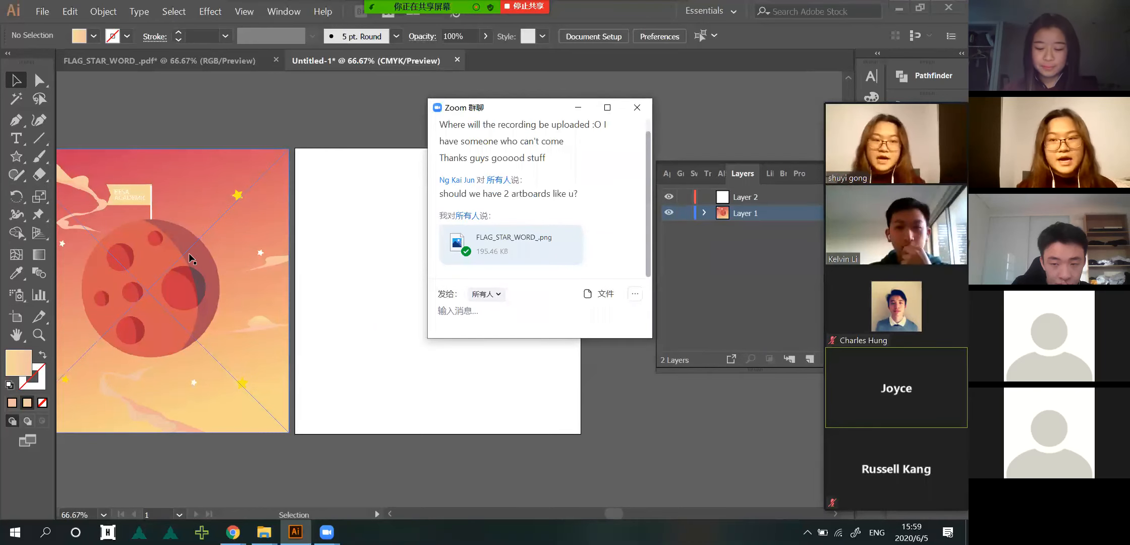
pyautogui.click(116, 273)
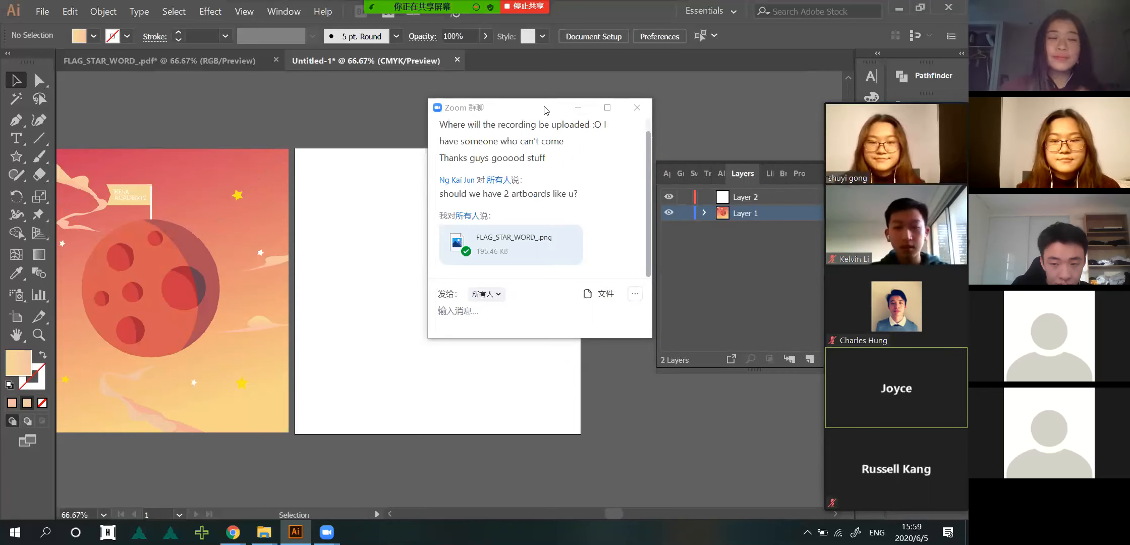
pyautogui.moveTo(546, 110); pyautogui.dragTo(732, 377)
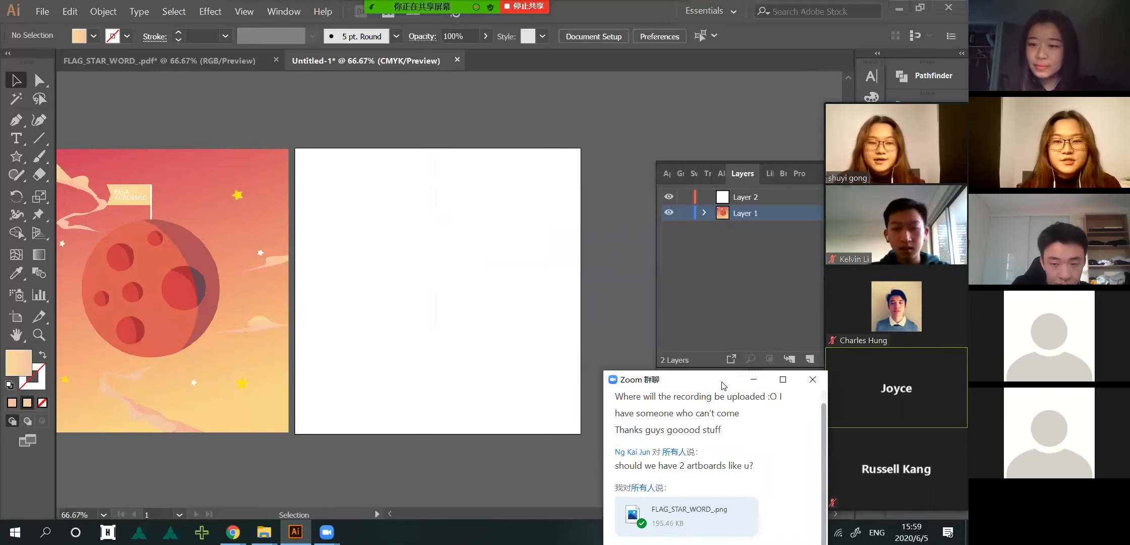
pyautogui.click(619, 282)
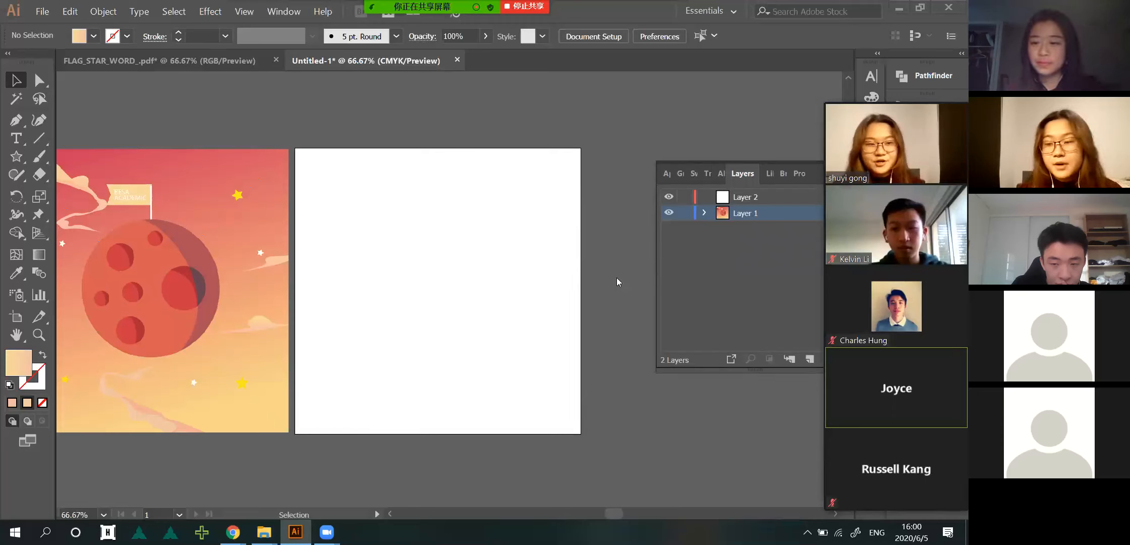
pyautogui.hotkey('alt', 'h')
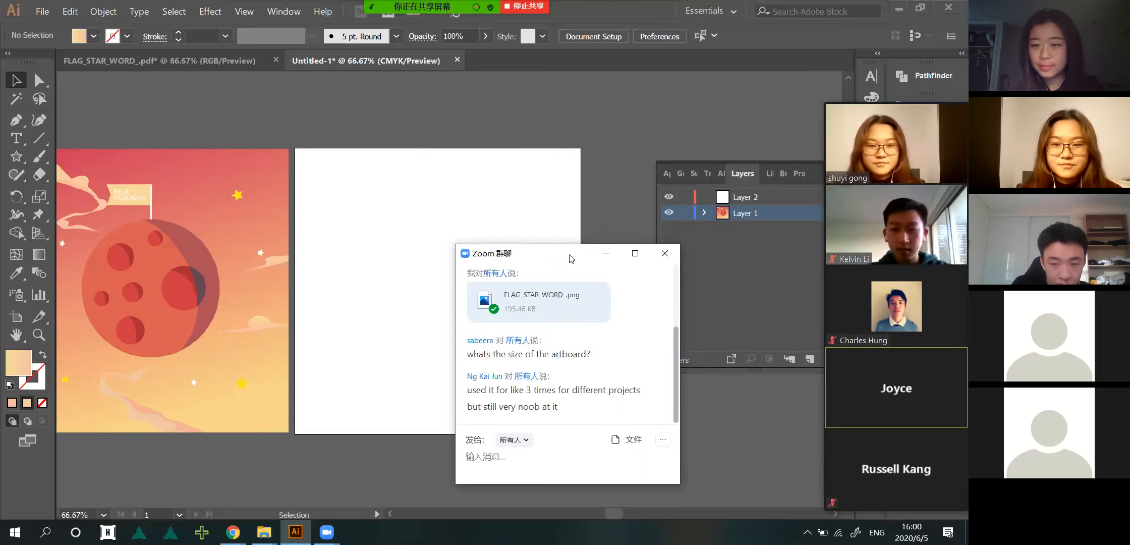
pyautogui.moveTo(570, 258); pyautogui.dragTo(712, 285)
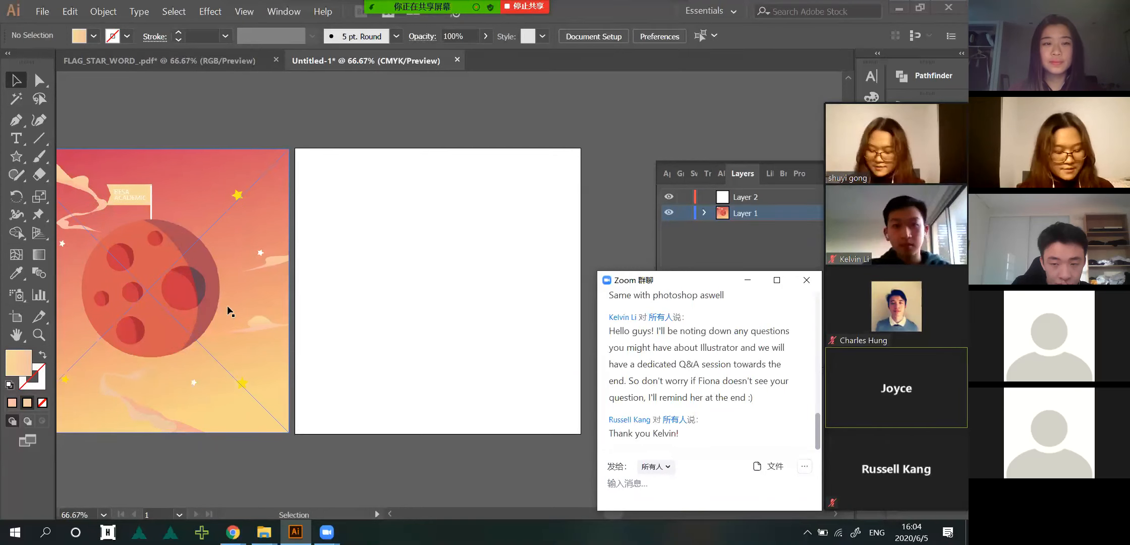
# - Switch to the FLAG_STAR_WORD_.pdf document and select its gradient background rectangle
pyautogui.hscroll(-2, 228, 306)
pyautogui.click(194, 66)
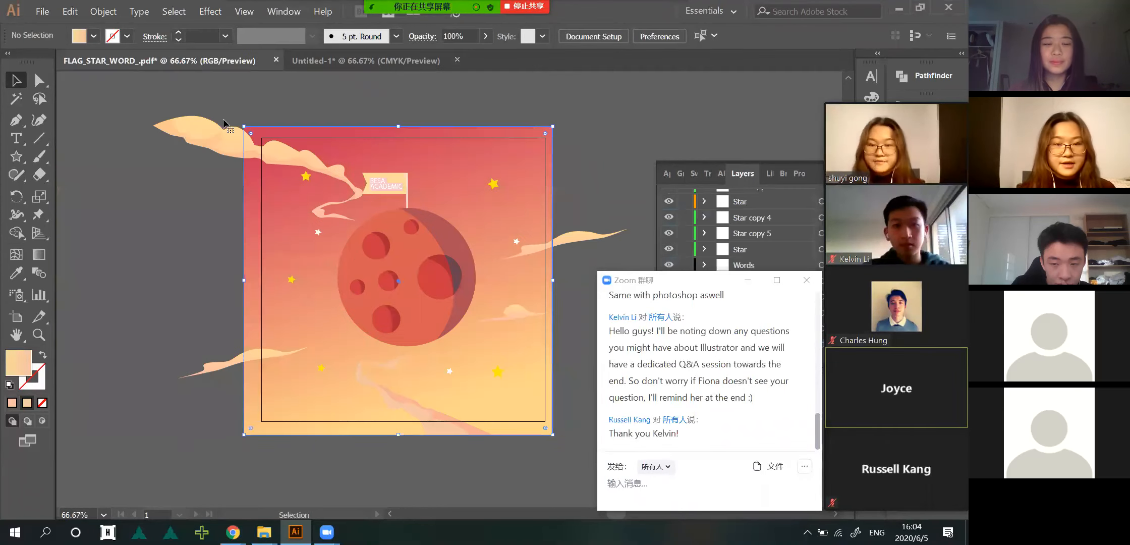
pyautogui.click(395, 272)
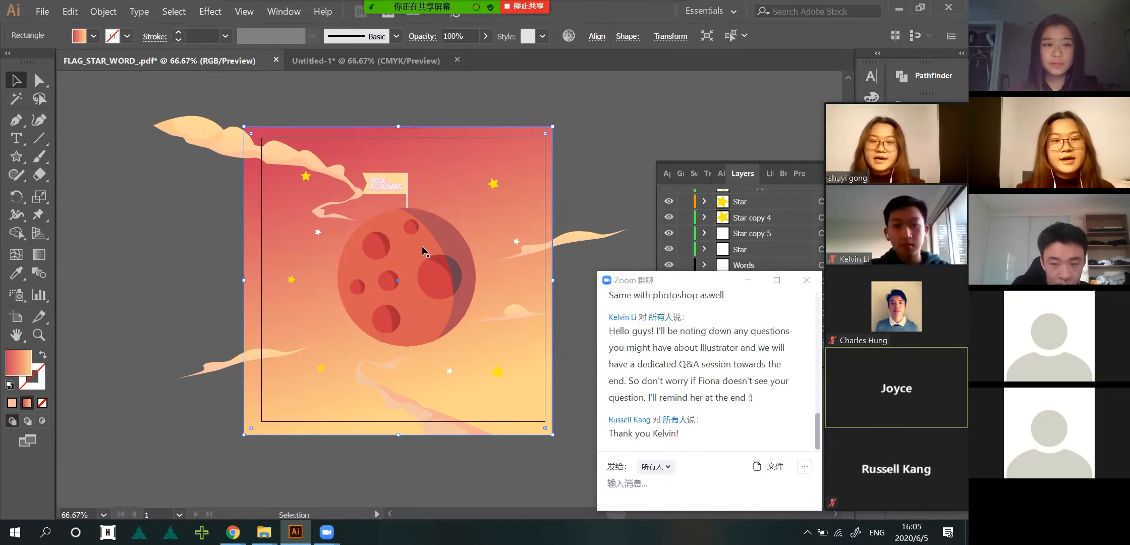
# - Examine the finished planet artwork up close, including the crater shading, the planet's shadow, the flag, the stars and the clouds
pyautogui.scroll(7, 412, 261)
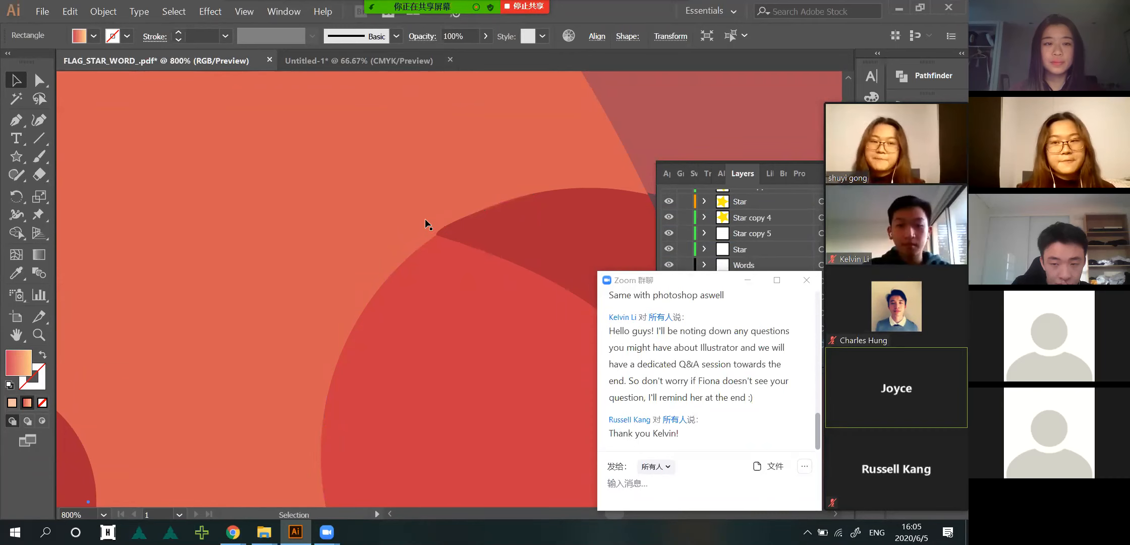
pyautogui.scroll(-3, 425, 218)
pyautogui.scroll(-2, 438, 170)
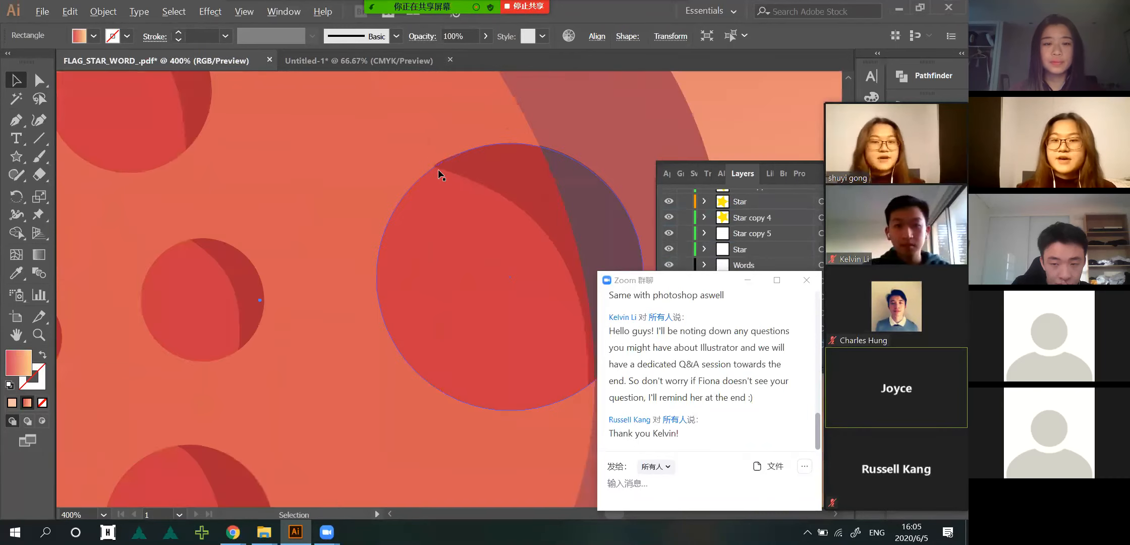
pyautogui.hscroll(7, 438, 173)
pyautogui.scroll(-1, 419, 203)
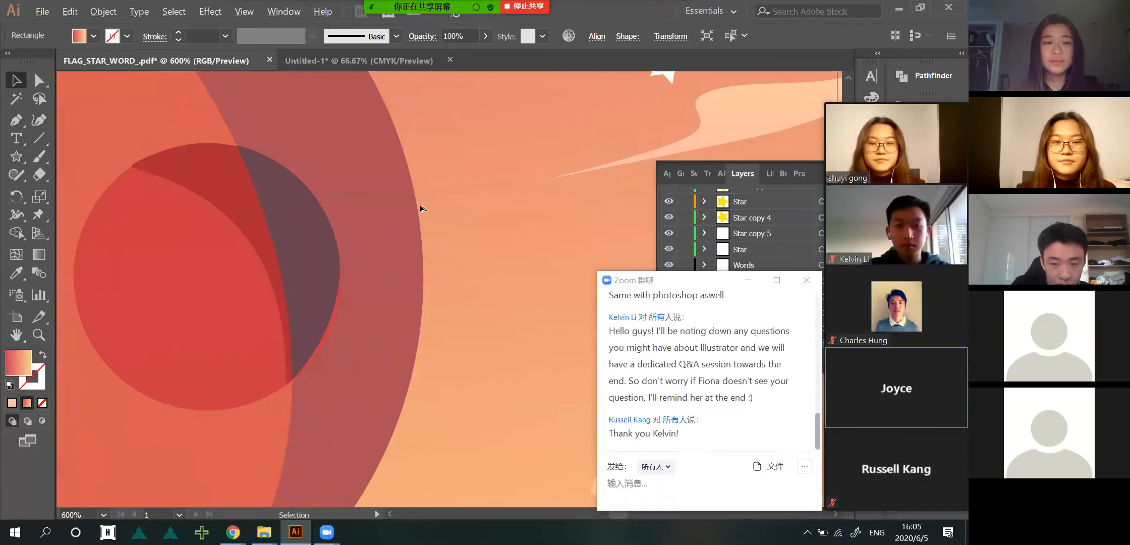
pyautogui.scroll(5, 417, 207)
pyautogui.scroll(-9, 416, 207)
pyautogui.scroll(3, 372, 200)
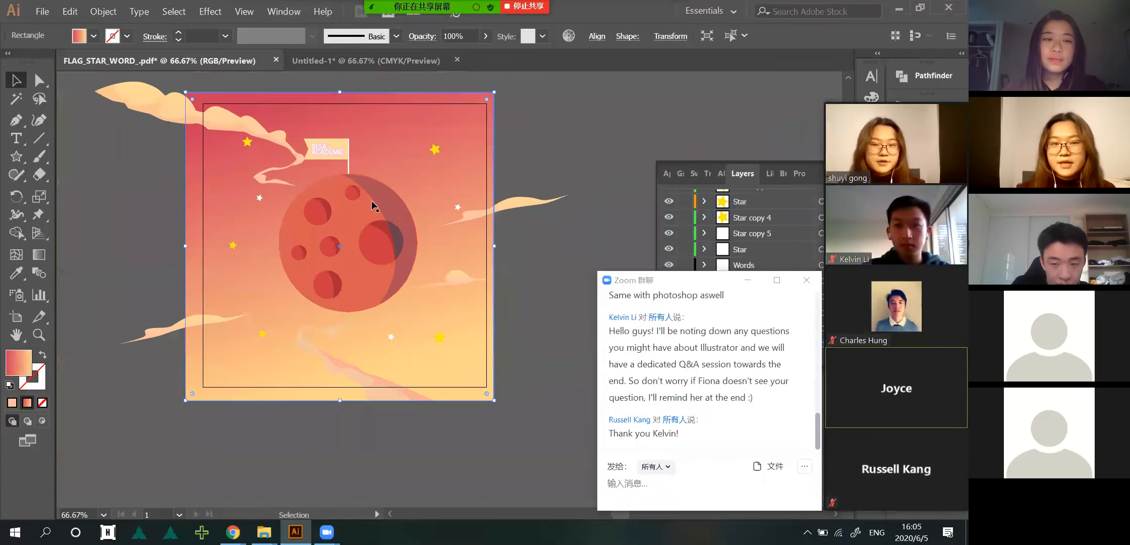
pyautogui.hscroll(-2, 367, 217)
pyautogui.scroll(1, 367, 217)
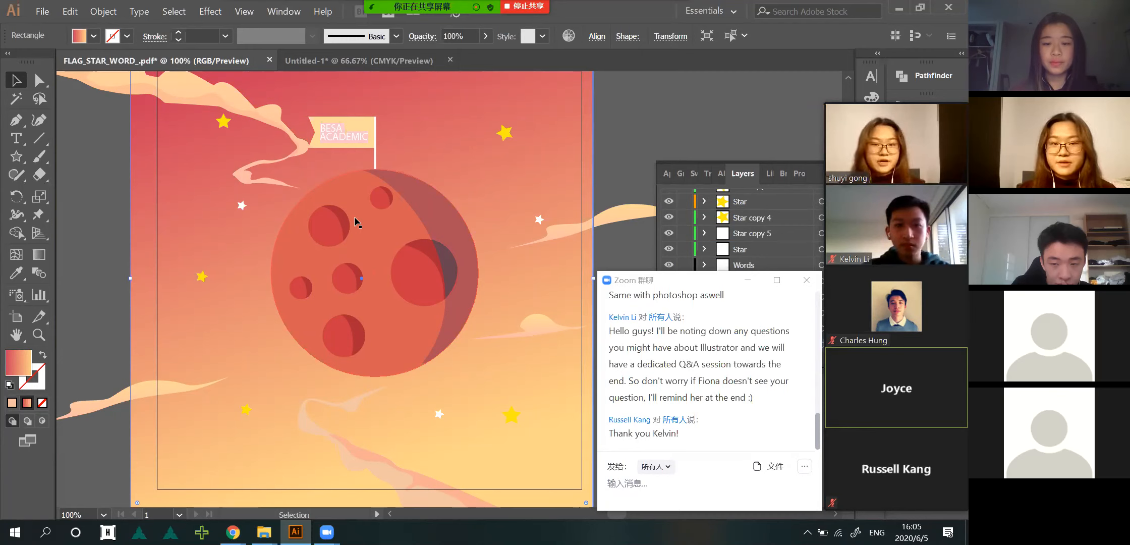
pyautogui.hscroll(-2, 414, 230)
pyautogui.hscroll(2, 411, 228)
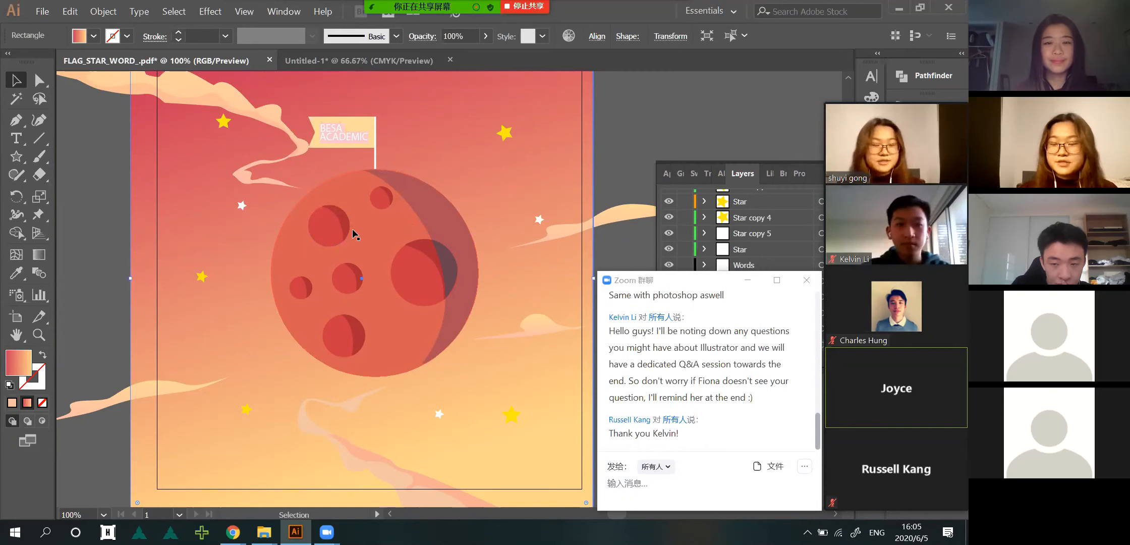
pyautogui.scroll(1, 358, 231)
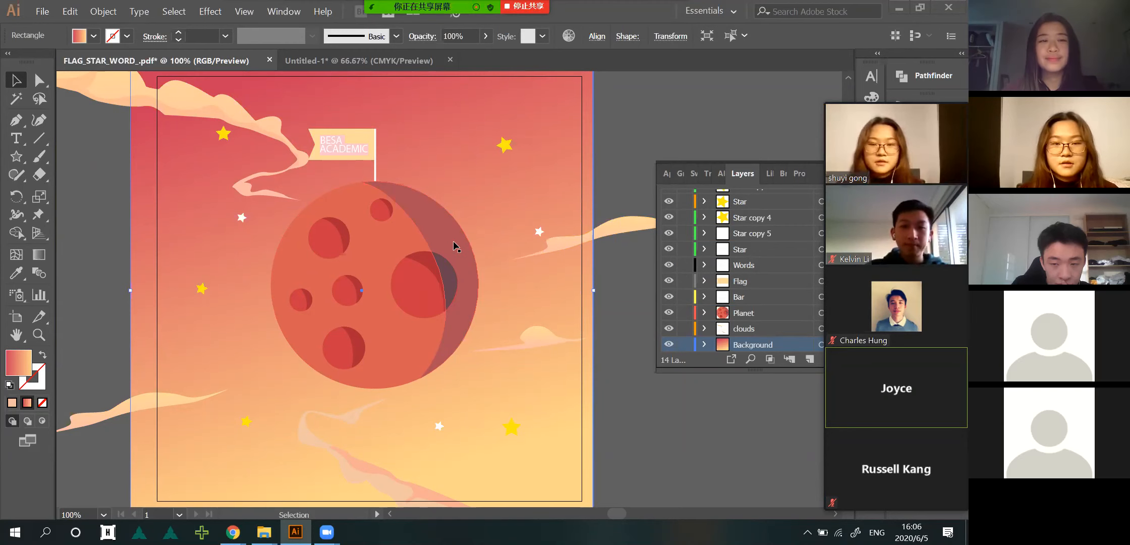
pyautogui.scroll(-1, 453, 241)
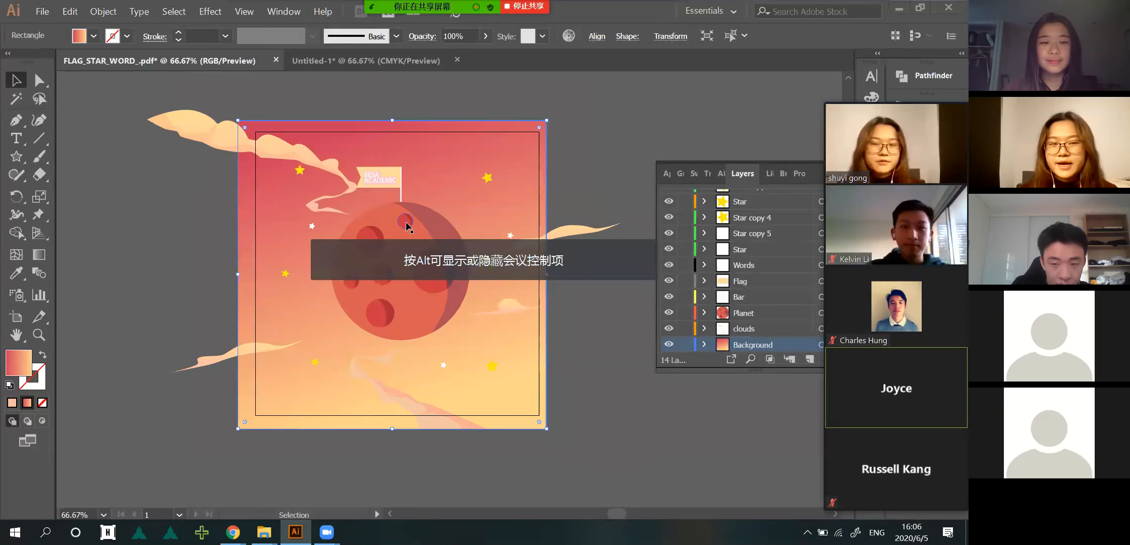
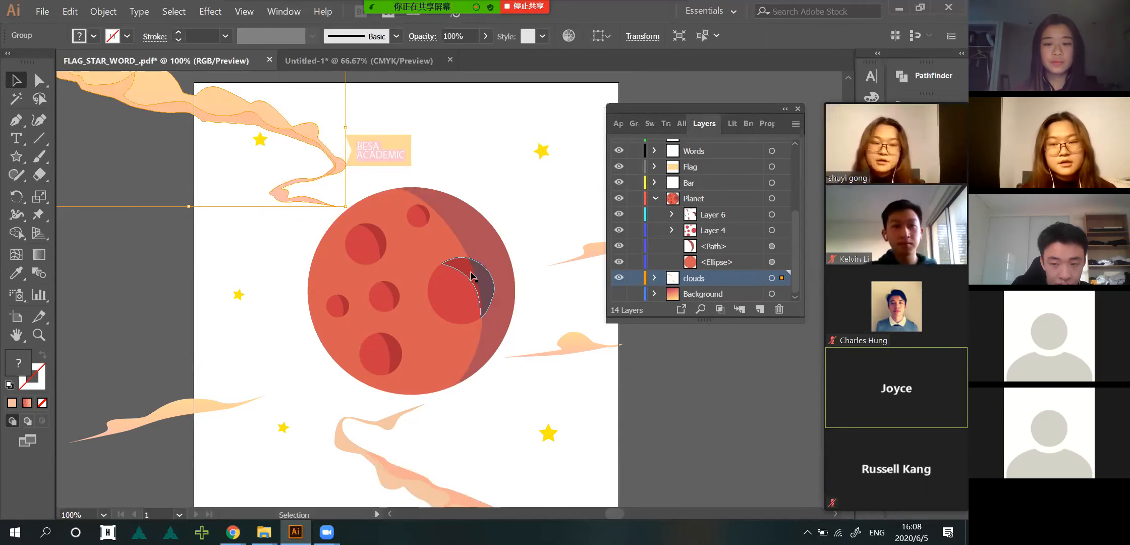
# - Hide the <Ellipse> in the Planet layer and show it again
pyautogui.click(619, 261)
pyautogui.click(619, 262)
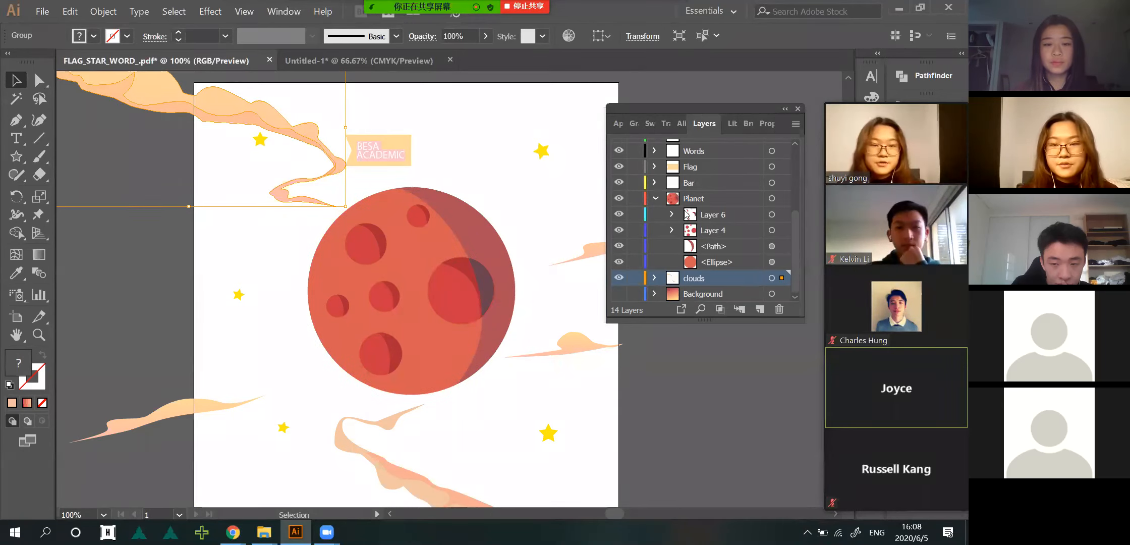
# - Collapse the Planet layer and make the Background layer visible
pyautogui.click(656, 198)
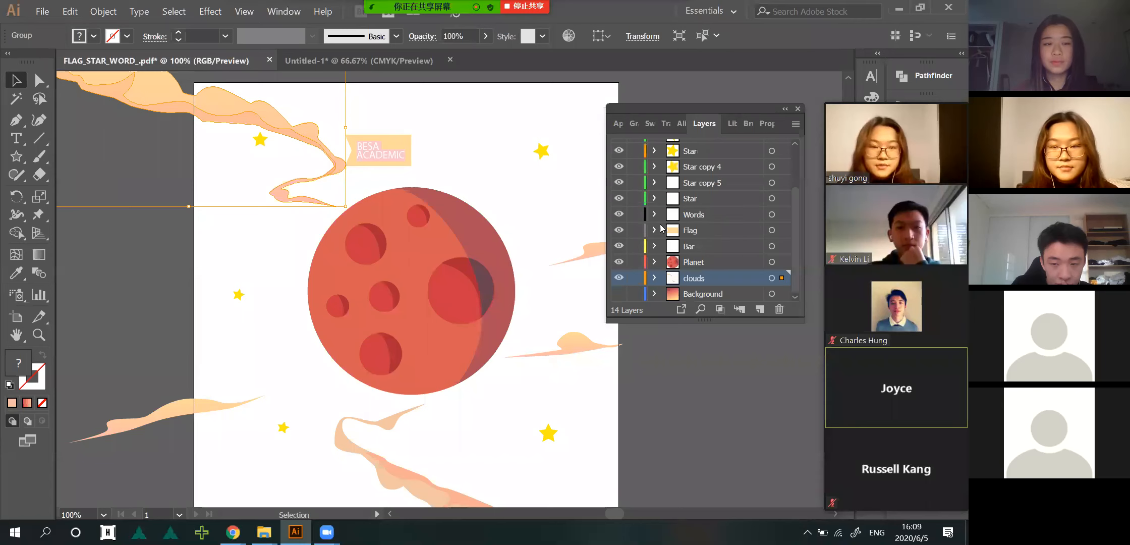
pyautogui.click(620, 294)
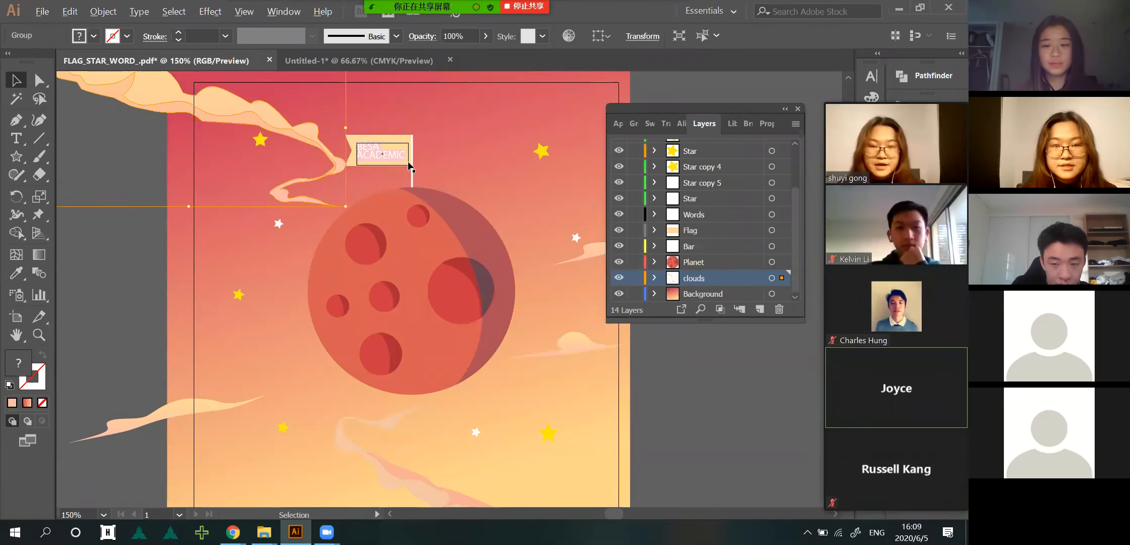
# - Hide the Bar layer and show it again, and do the same with the Flag layer to show the flag's parts
pyautogui.scroll(3, 410, 162)
pyautogui.scroll(2, 387, 201)
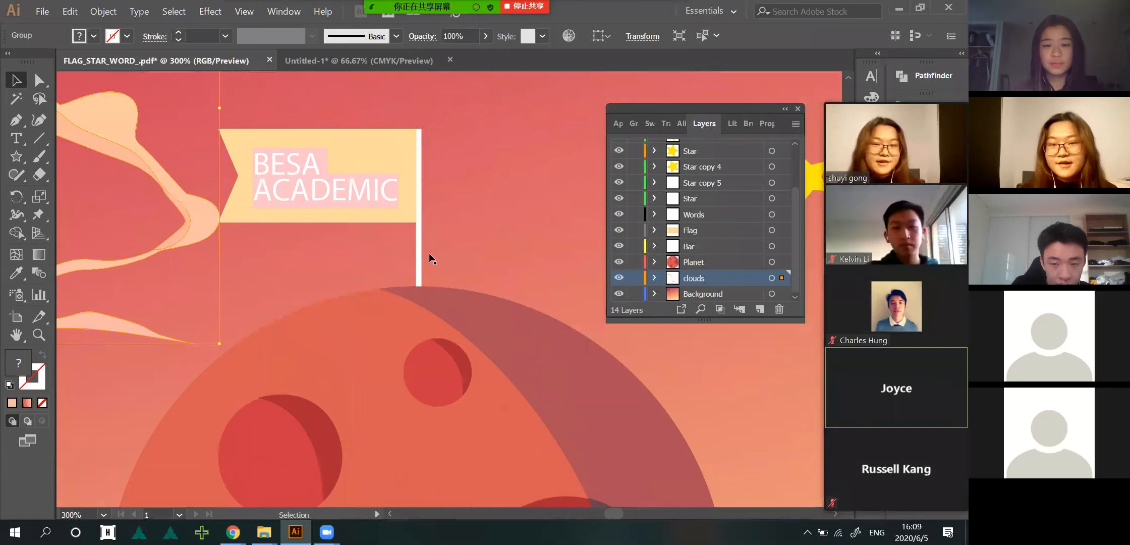
pyautogui.click(618, 246)
pyautogui.click(618, 246)
pyautogui.click(619, 231)
pyautogui.click(619, 231)
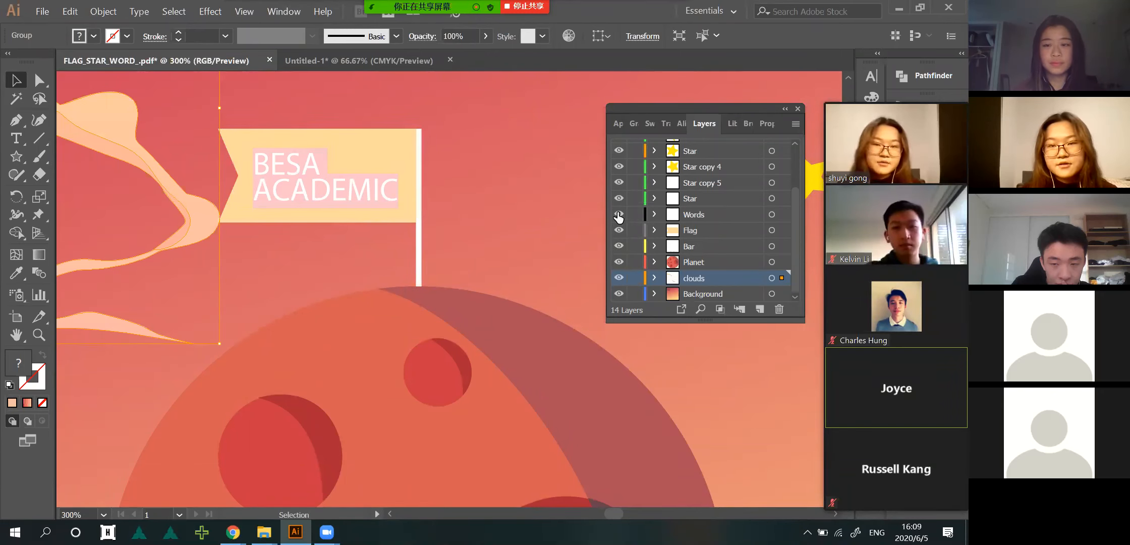
# - Hide the Star copy 3 layer and show it again, and select the layers from Star copy 3 through Star copy 4
pyautogui.scroll(-3, 392, 197)
pyautogui.scroll(2, 670, 214)
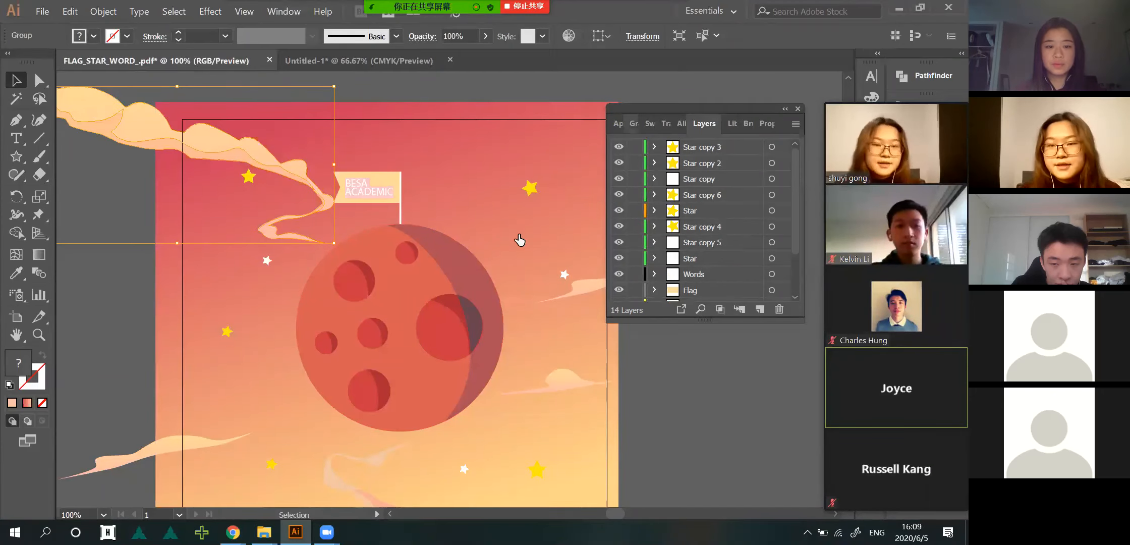
pyautogui.click(620, 147)
pyautogui.click(620, 147)
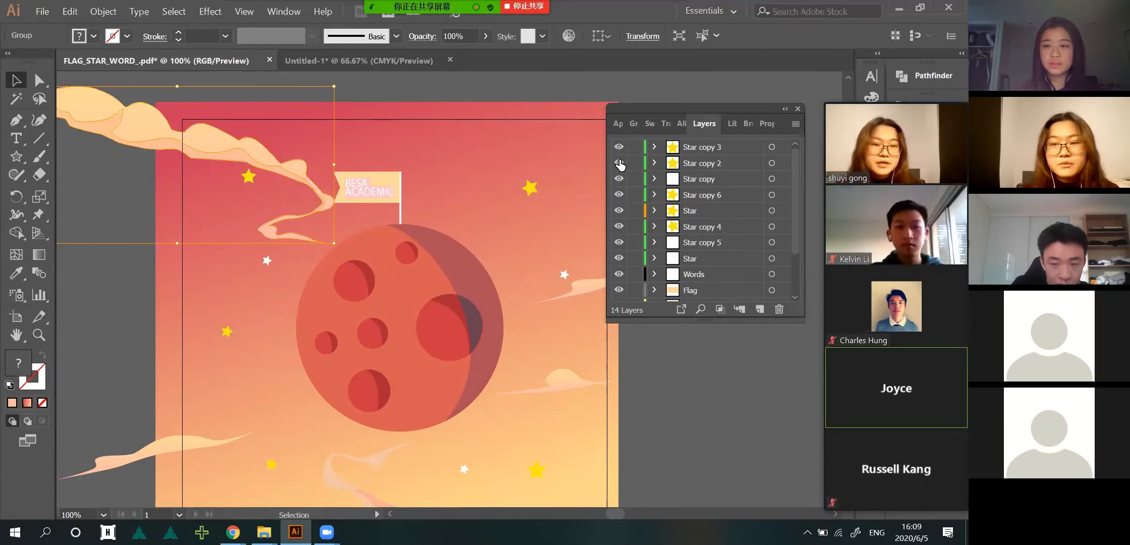
pyautogui.click(716, 148)
pyautogui.keyDown('shift'); pyautogui.click(712, 228); pyautogui.keyUp('shift')
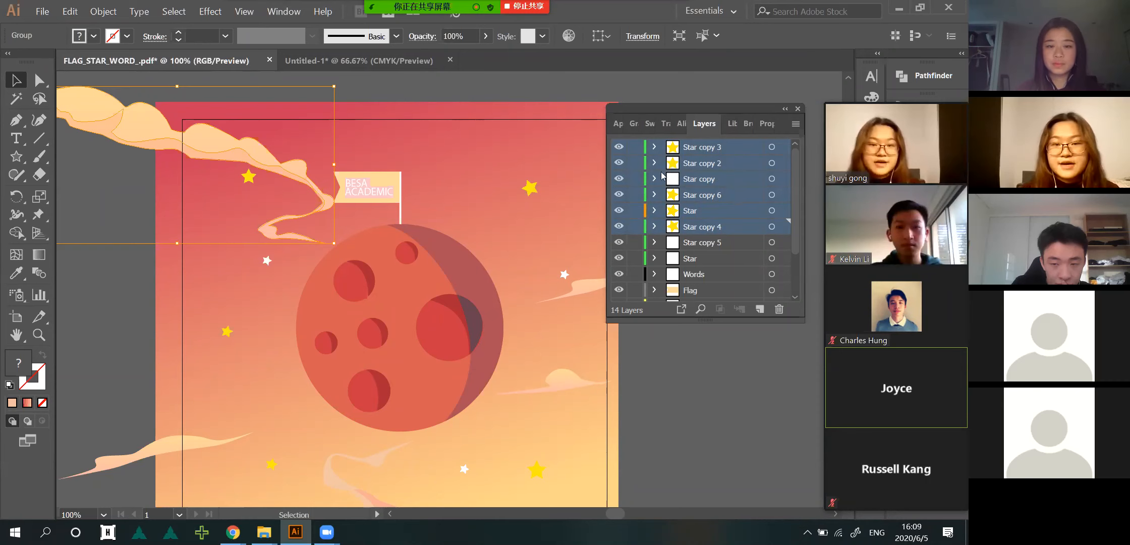
# - Deselect the cloud artwork and close the Untitled-1 document without saving its changes
pyautogui.scroll(-3, 399, 201)
pyautogui.scroll(-1, 403, 202)
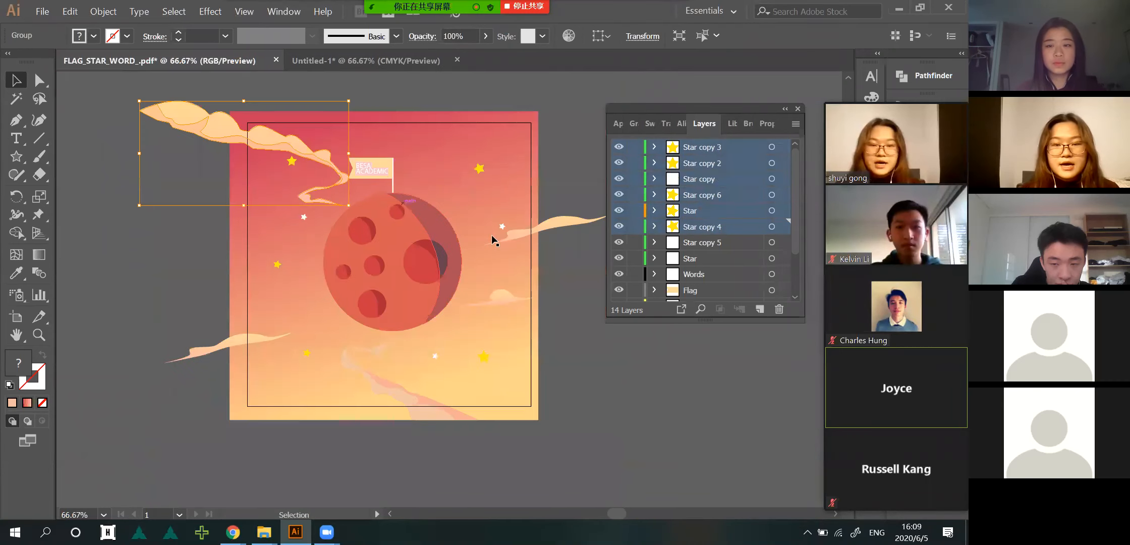
pyautogui.hscroll(1, 451, 193)
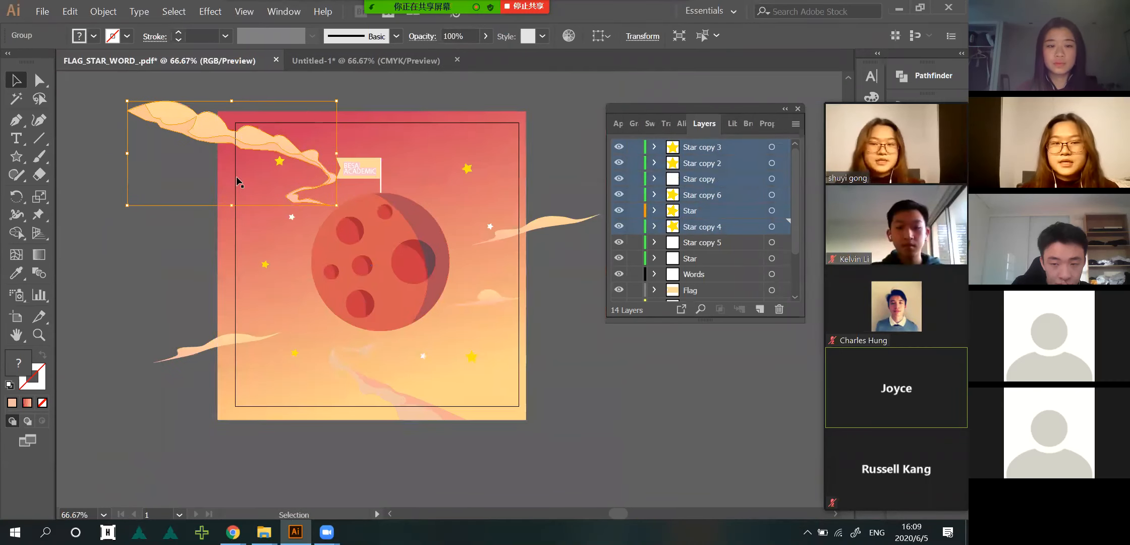
pyautogui.click(575, 376)
pyautogui.click(327, 60)
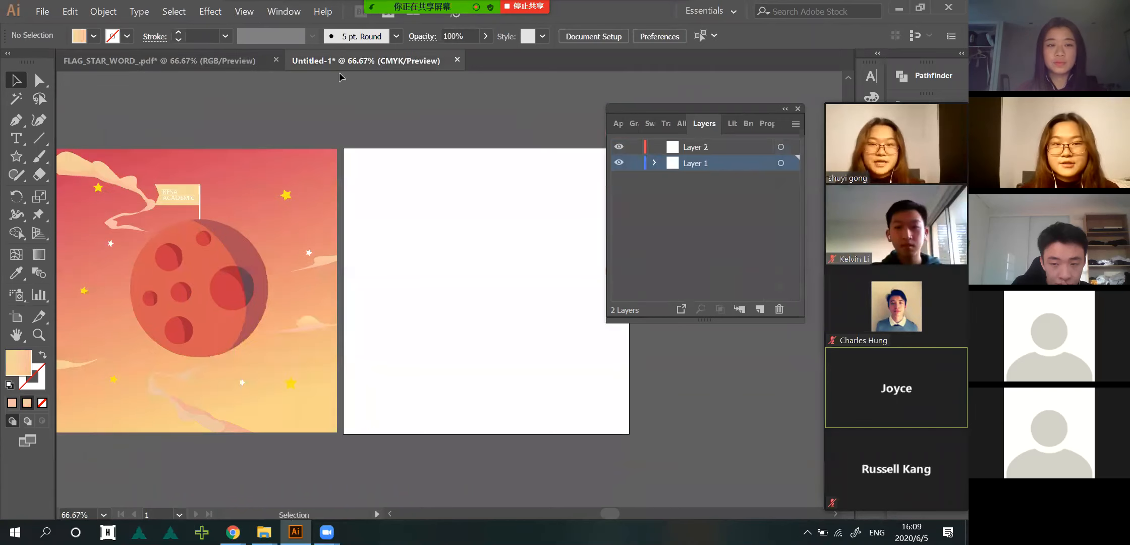
pyautogui.click(457, 59)
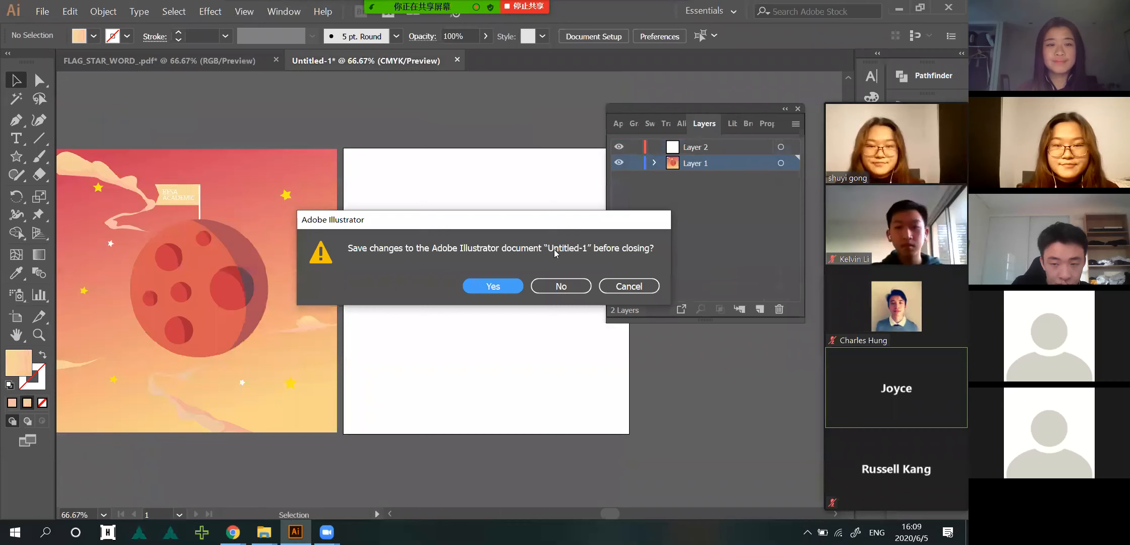
pyautogui.click(565, 286)
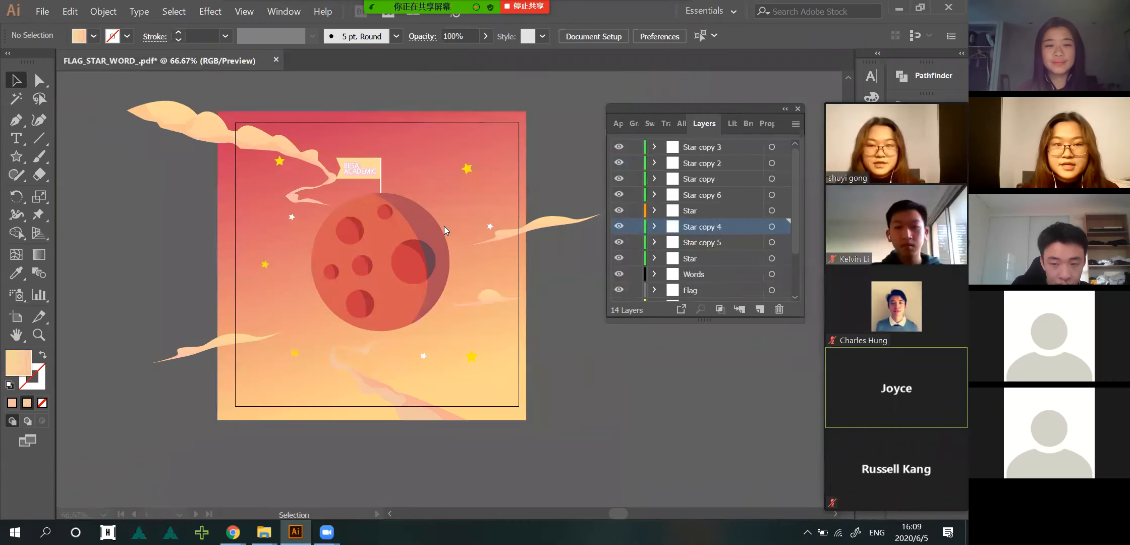
# - Start a new document, look through the A4 and A3 print presets, and return to the recent custom 300 x 300 mm preset
pyautogui.click(43, 11)
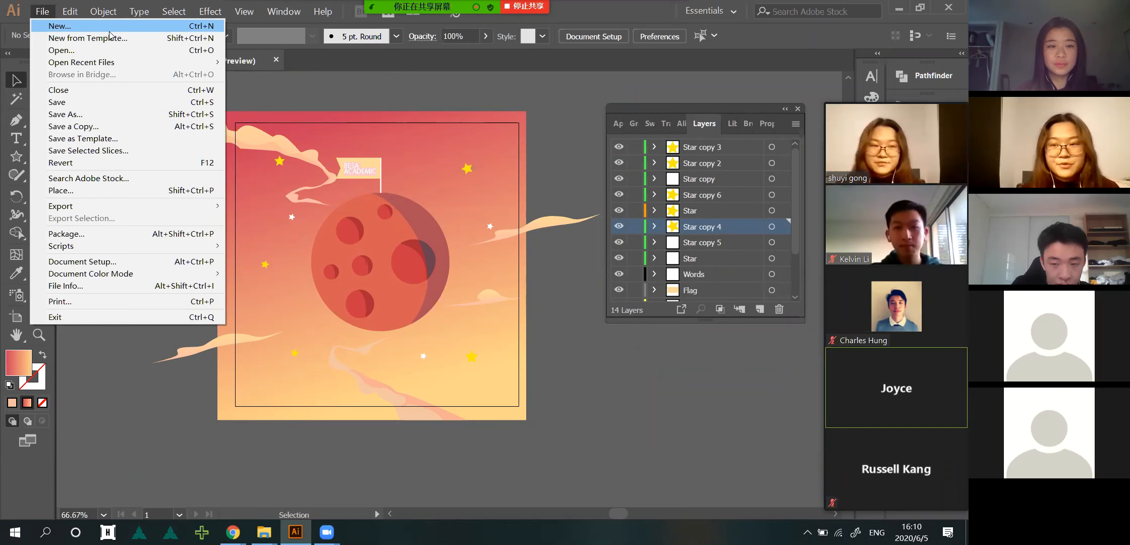
pyautogui.click(47, 25)
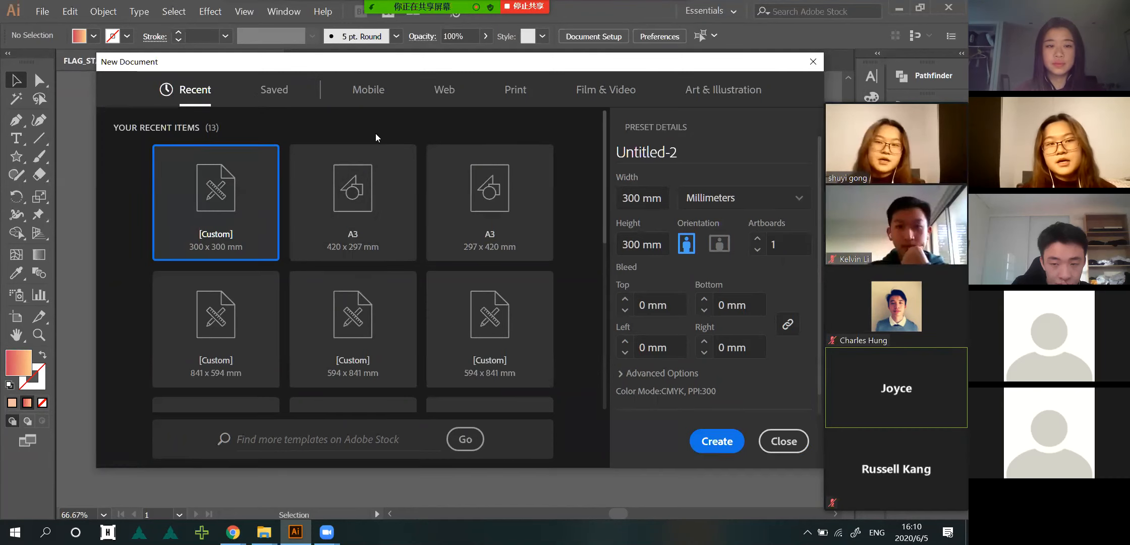
pyautogui.click(274, 90)
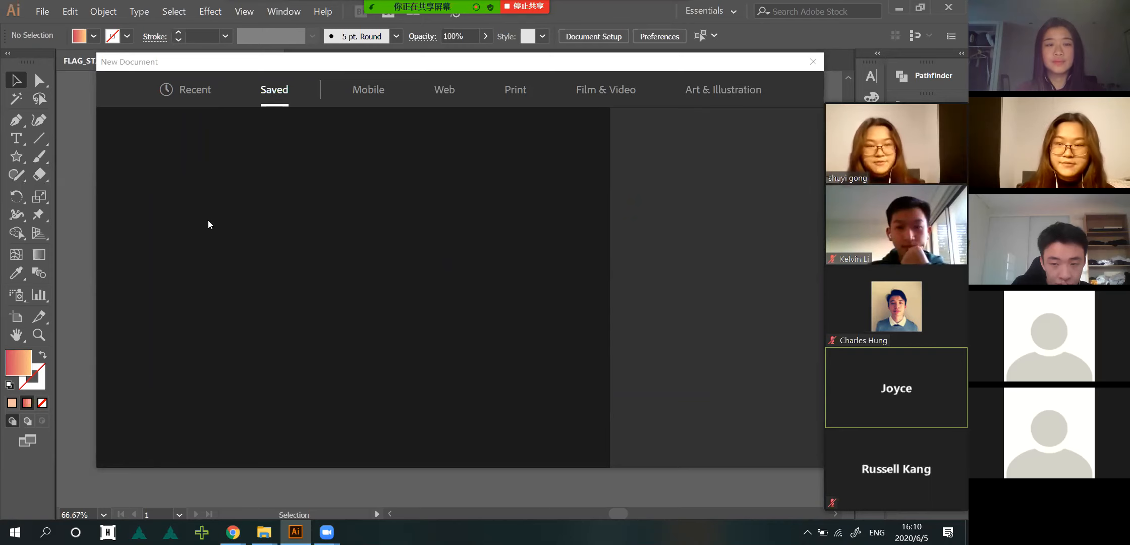
pyautogui.click(190, 104)
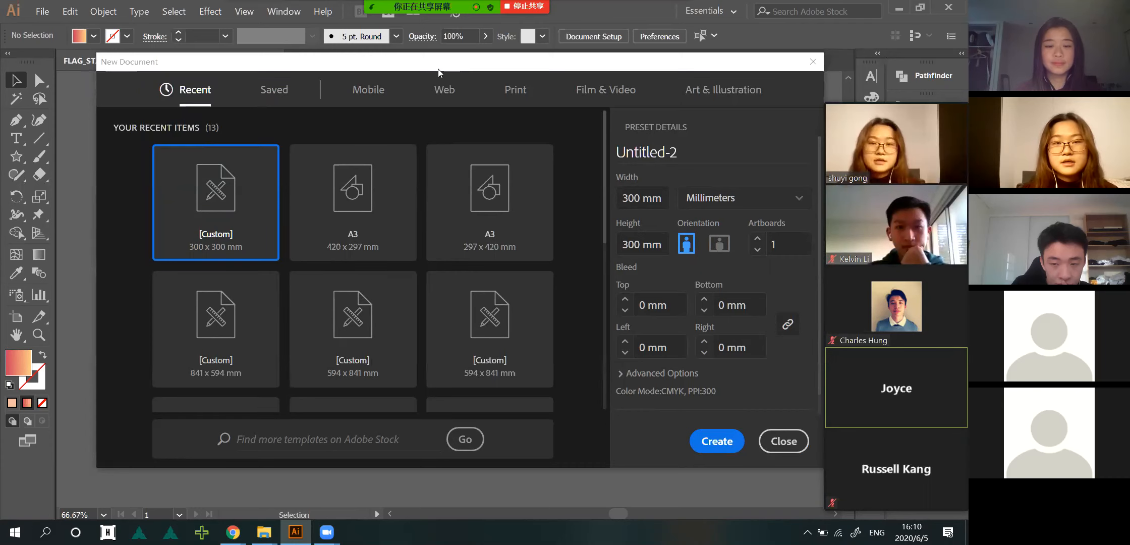
pyautogui.click(511, 90)
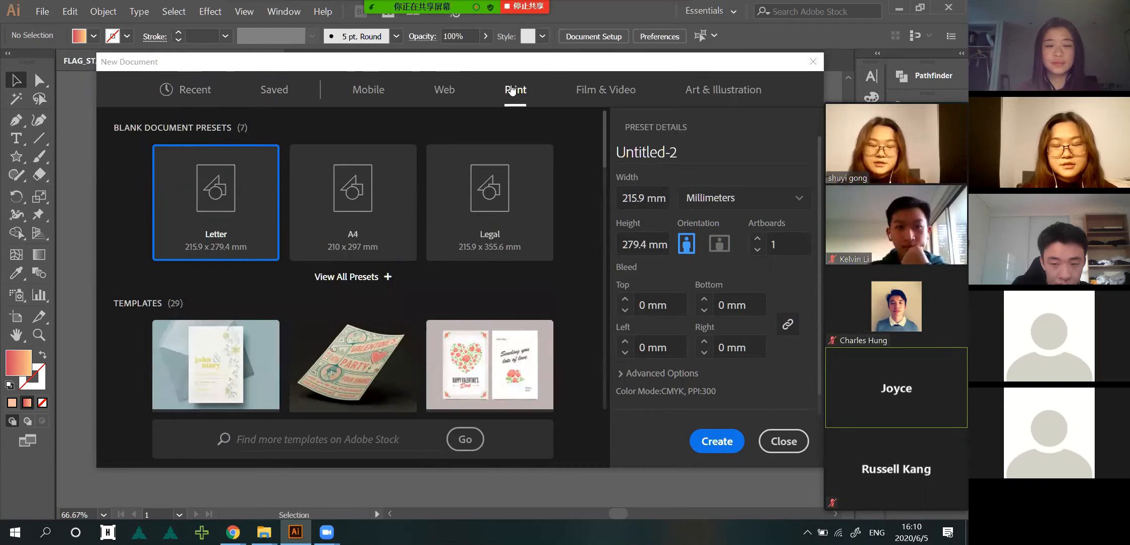
pyautogui.click(384, 245)
pyautogui.click(387, 277)
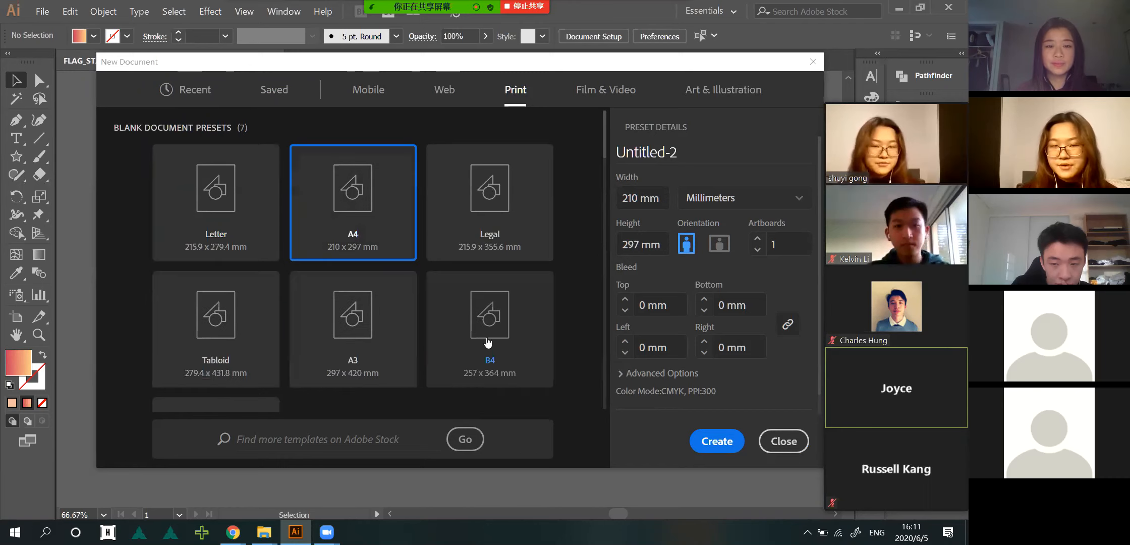
pyautogui.click(345, 313)
pyautogui.scroll(-2, 383, 182)
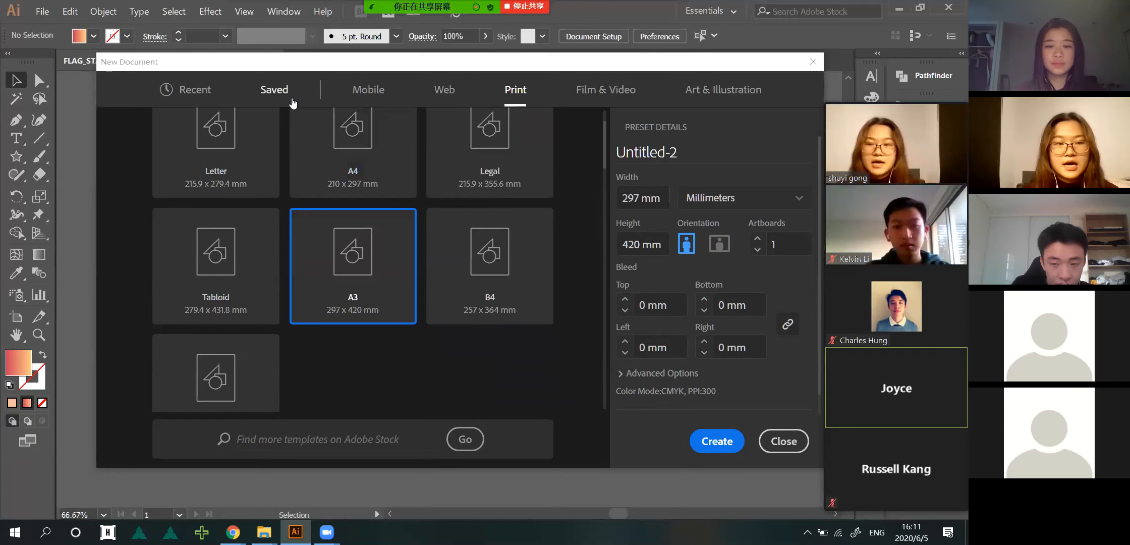
pyautogui.click(192, 90)
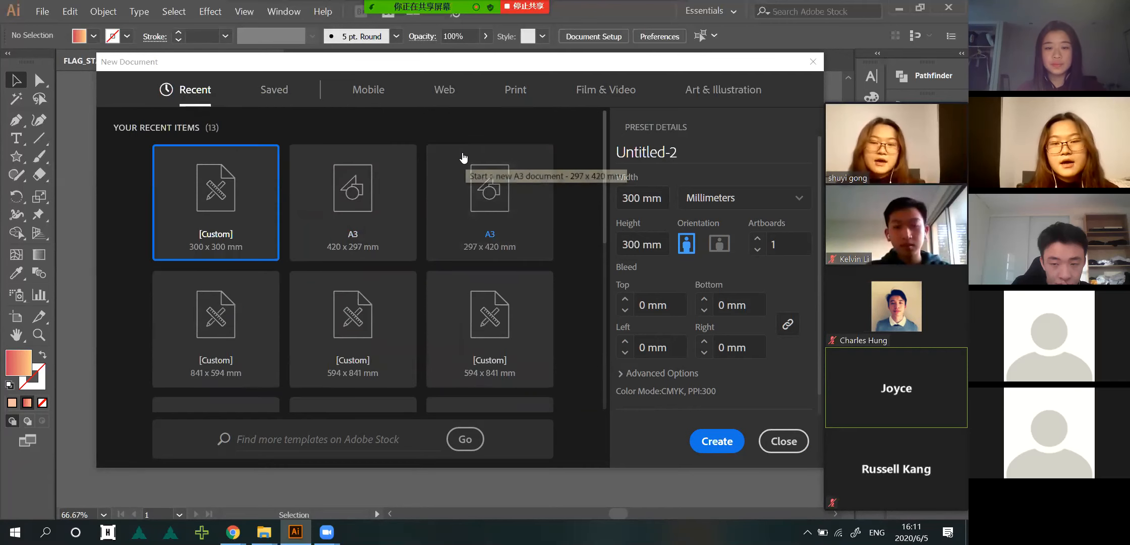
pyautogui.scroll(-1, 465, 158)
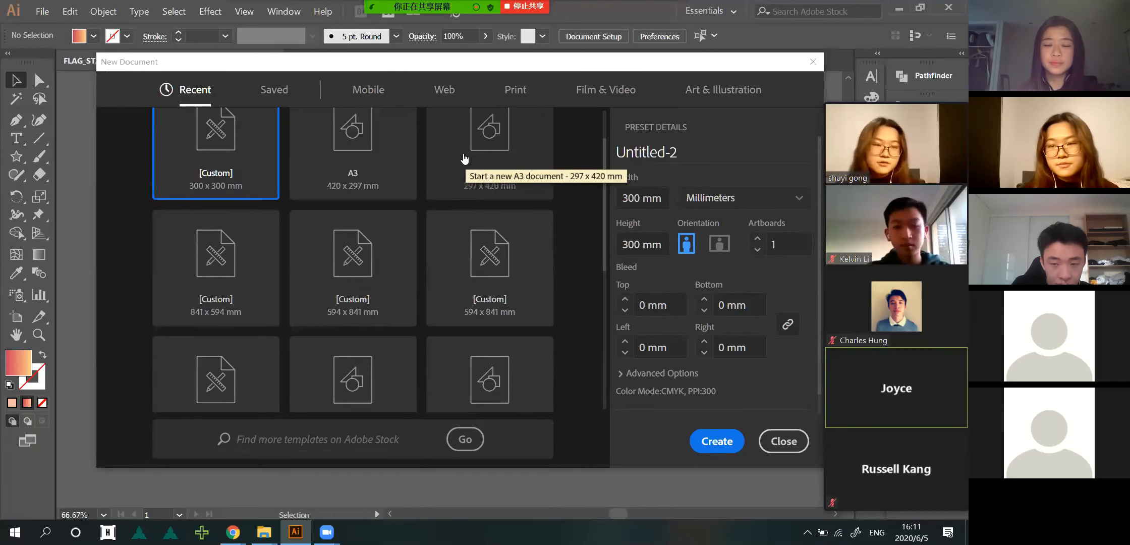
pyautogui.scroll(1, 464, 159)
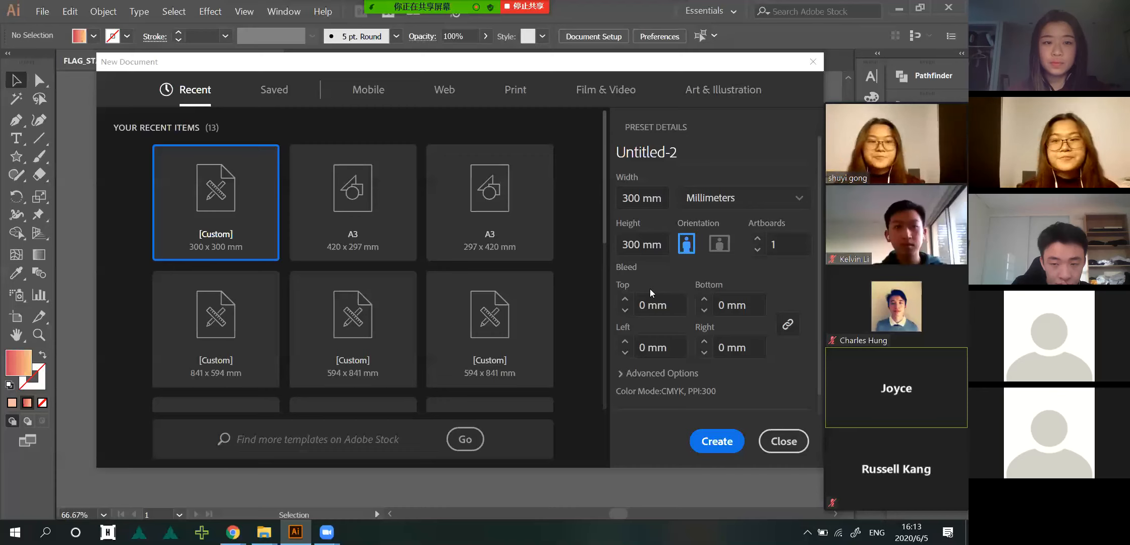
# - Set the new document's bleed to 5 mm linked across all four sides
pyautogui.doubleClick(644, 305)
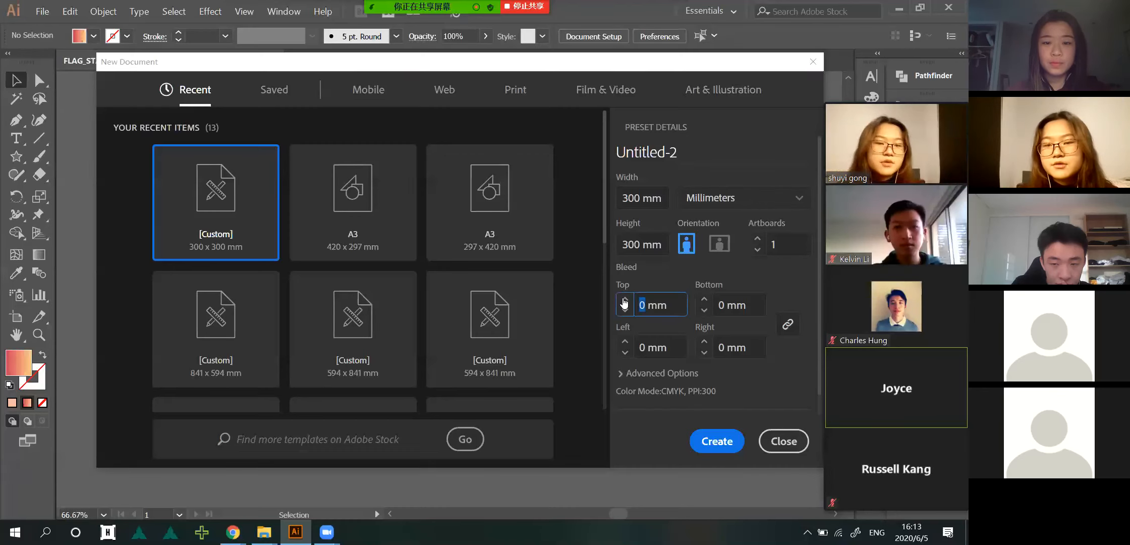
pyautogui.write('5')
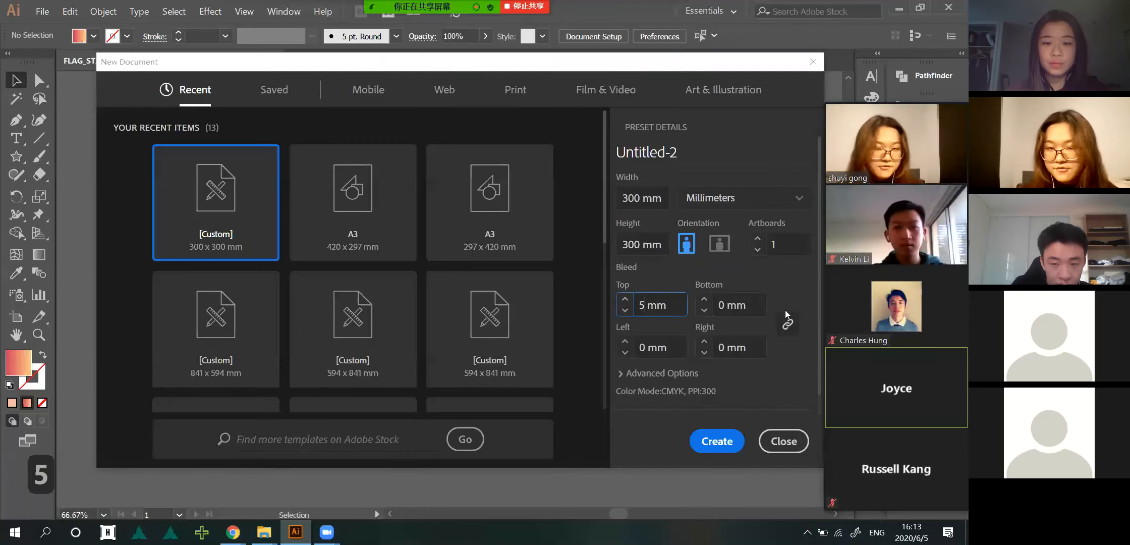
pyautogui.click(791, 328)
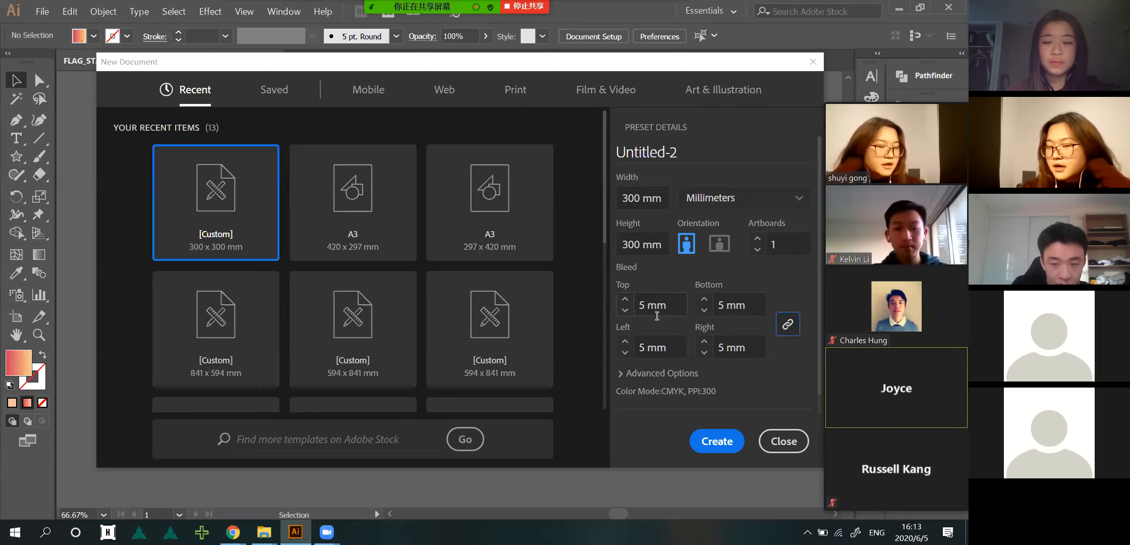
# - Set the bleed to 0 mm on all sides and create the 300 x 300 mm document
pyautogui.click(640, 305)
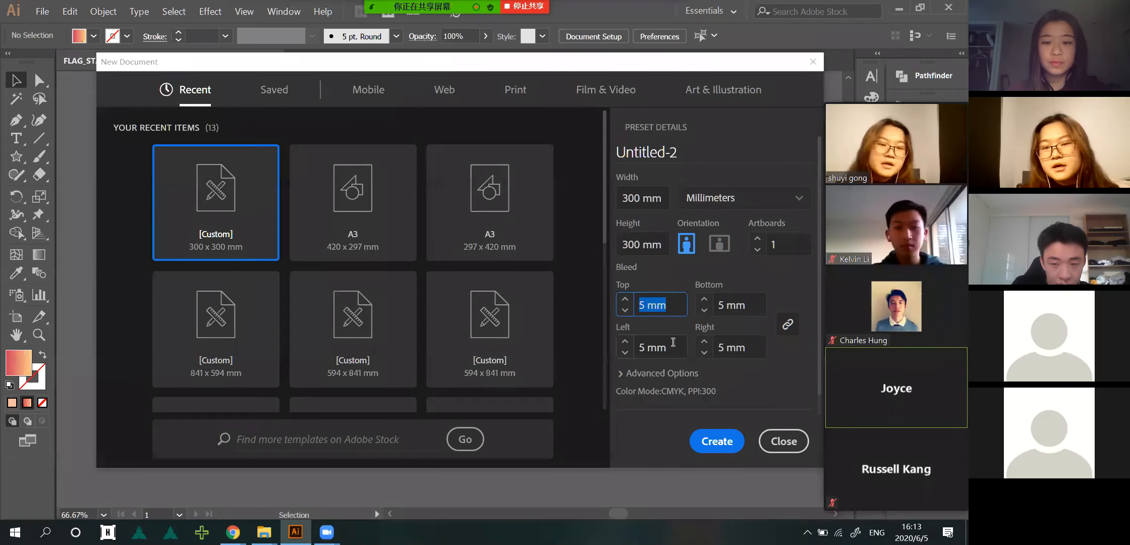
pyautogui.write('0')
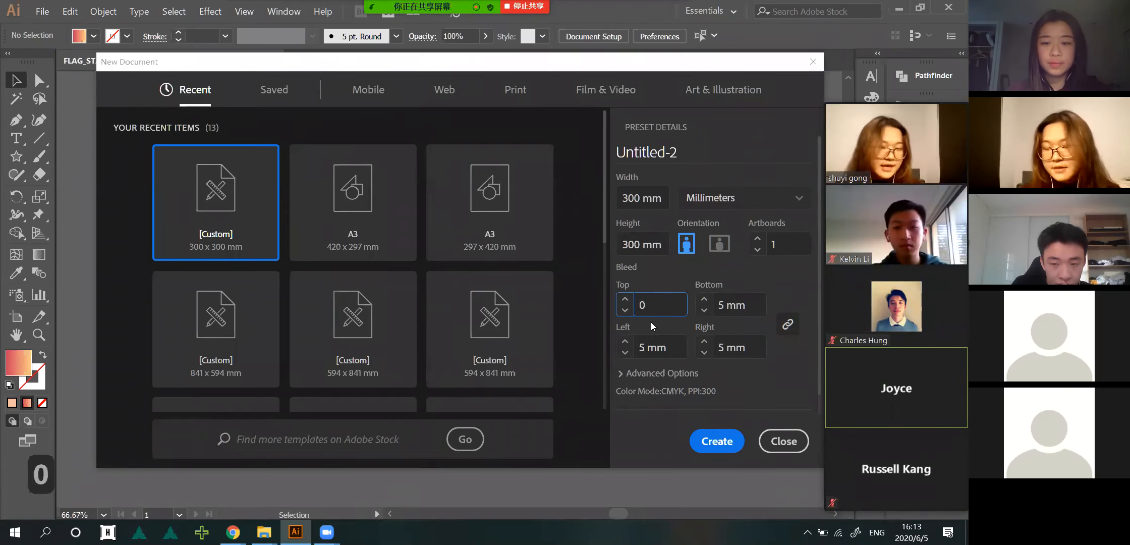
pyautogui.click(788, 324)
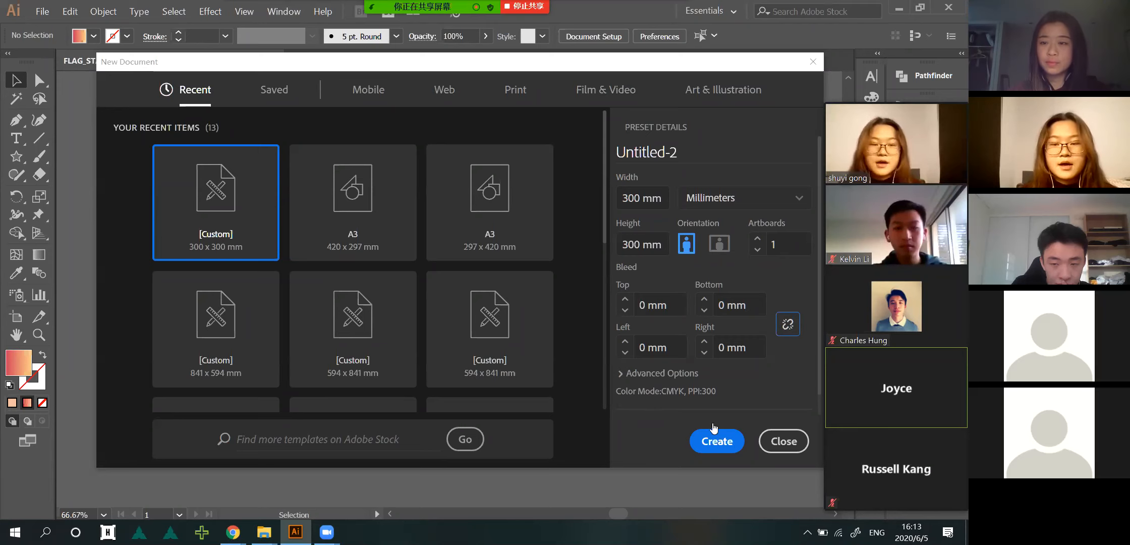
pyautogui.click(713, 442)
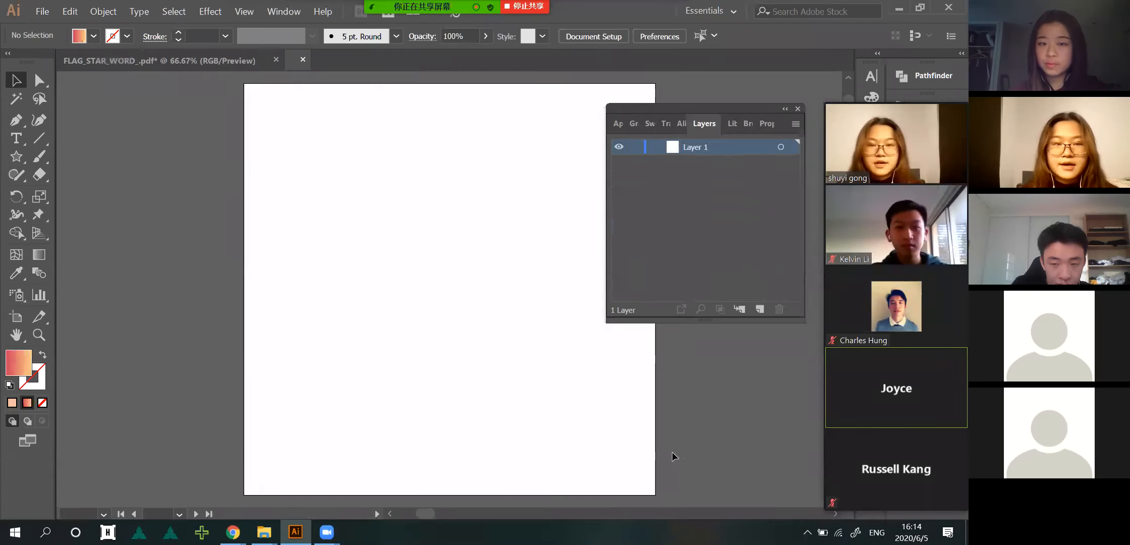
pyautogui.scroll(-1, 432, 135)
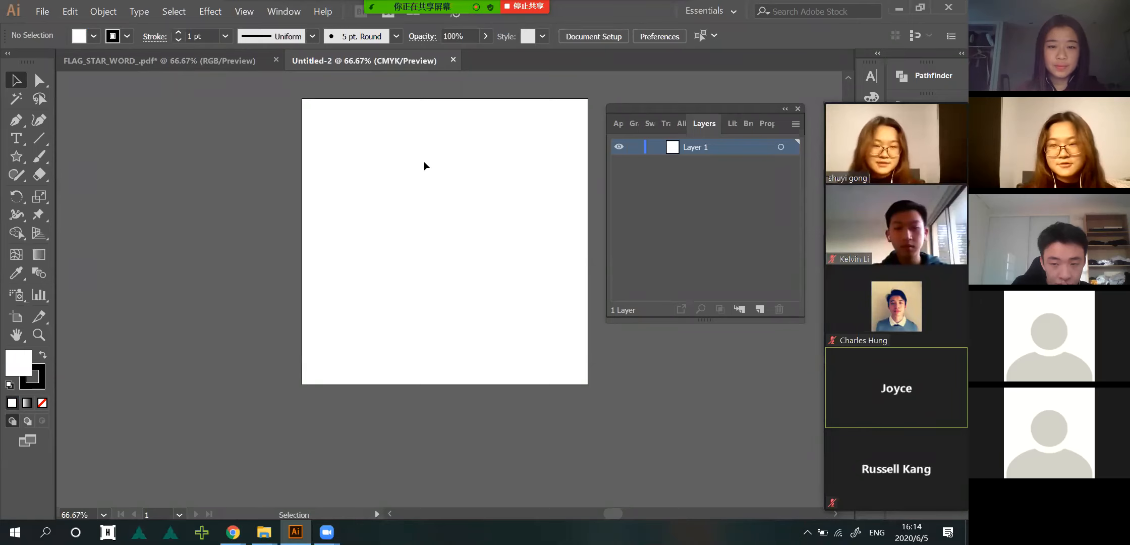
pyautogui.scroll(1, 457, 195)
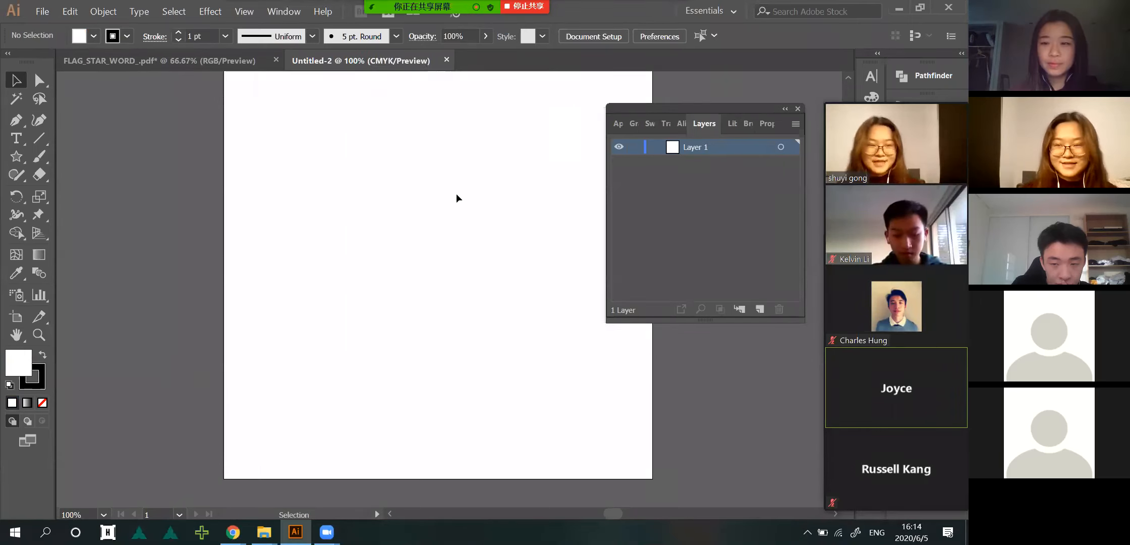
pyautogui.hscroll(1, 457, 194)
pyautogui.hscroll(-3, 457, 194)
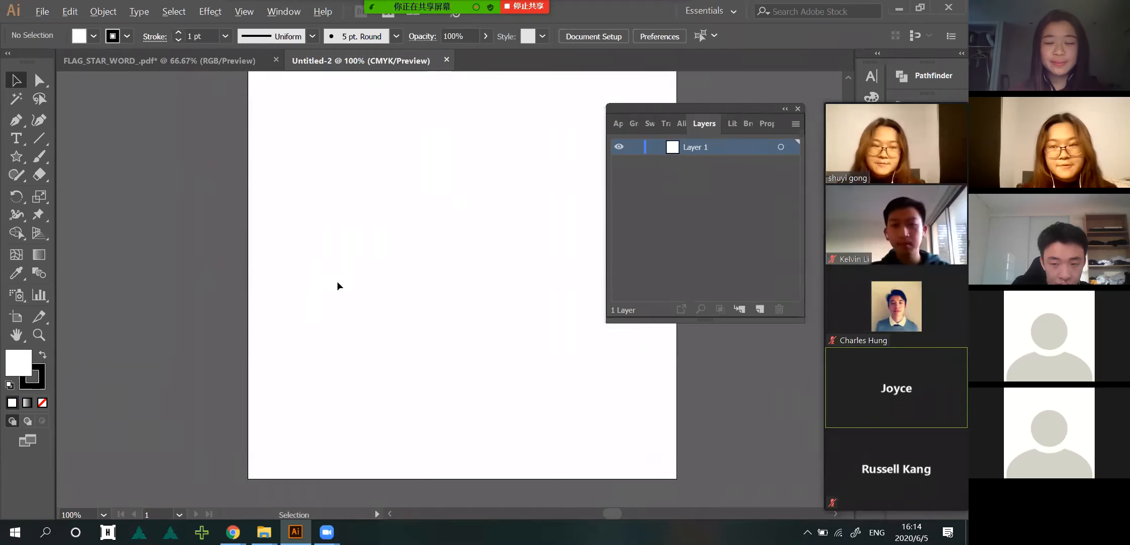
pyautogui.scroll(-1, 337, 286)
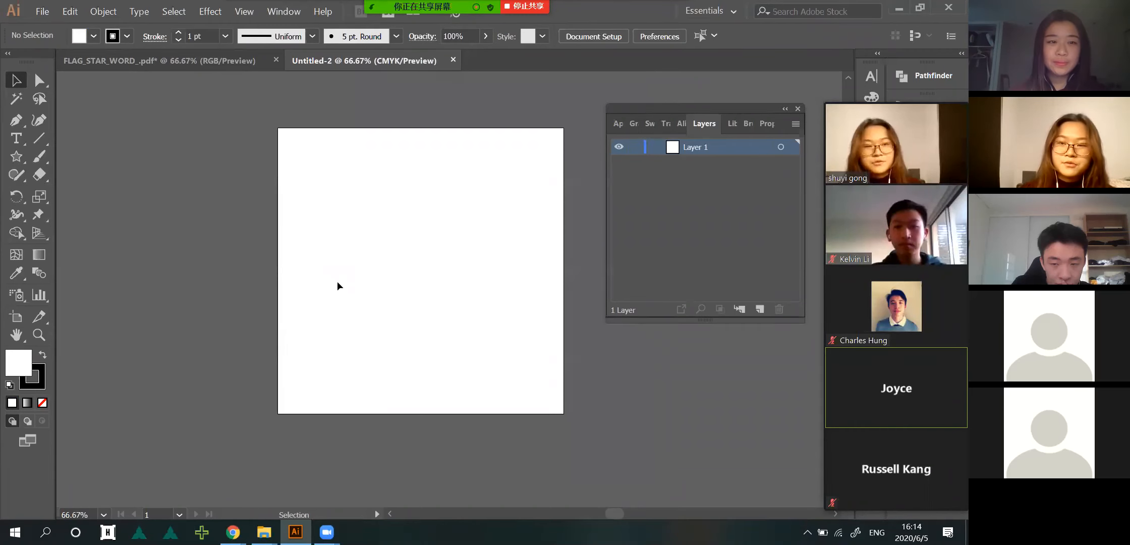
# - Place FLAG_STAR_WORD_.png from the AE TUT folder into the new document and move it to cover the artboard
pyautogui.hotkey('alt', 'Tab')
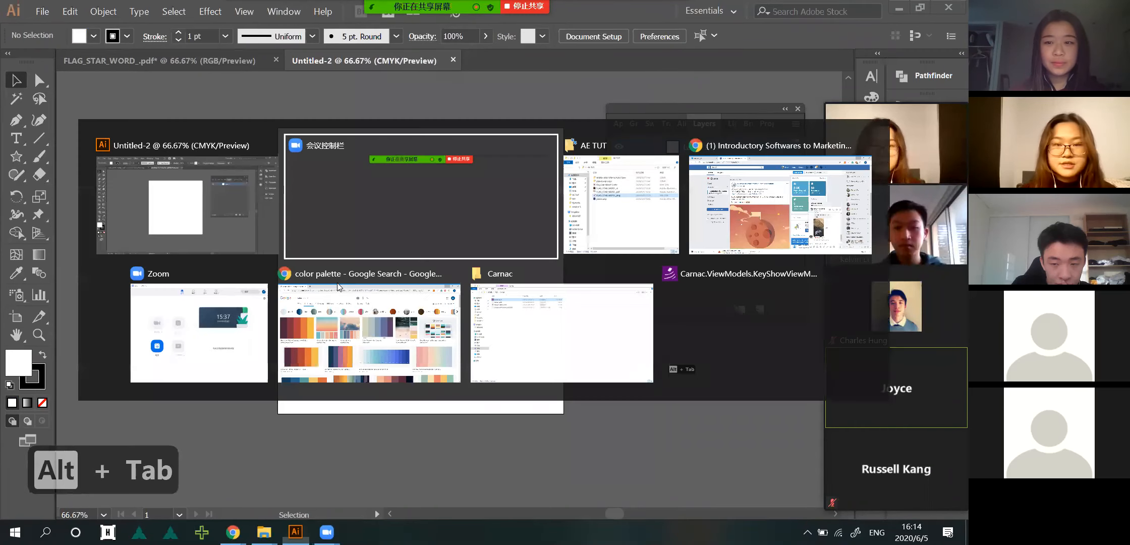
pyautogui.hotkey('alt', 'Tab')
pyautogui.moveTo(493, 386); pyautogui.dragTo(203, 197)
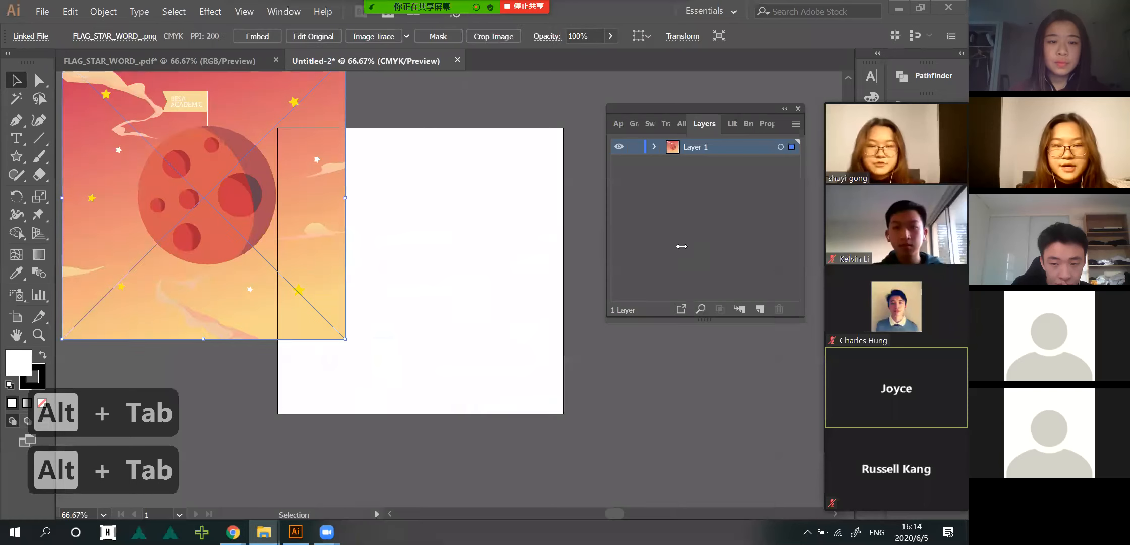
pyautogui.moveTo(185, 148); pyautogui.dragTo(414, 198)
pyautogui.hotkey('alt', 'Tab')
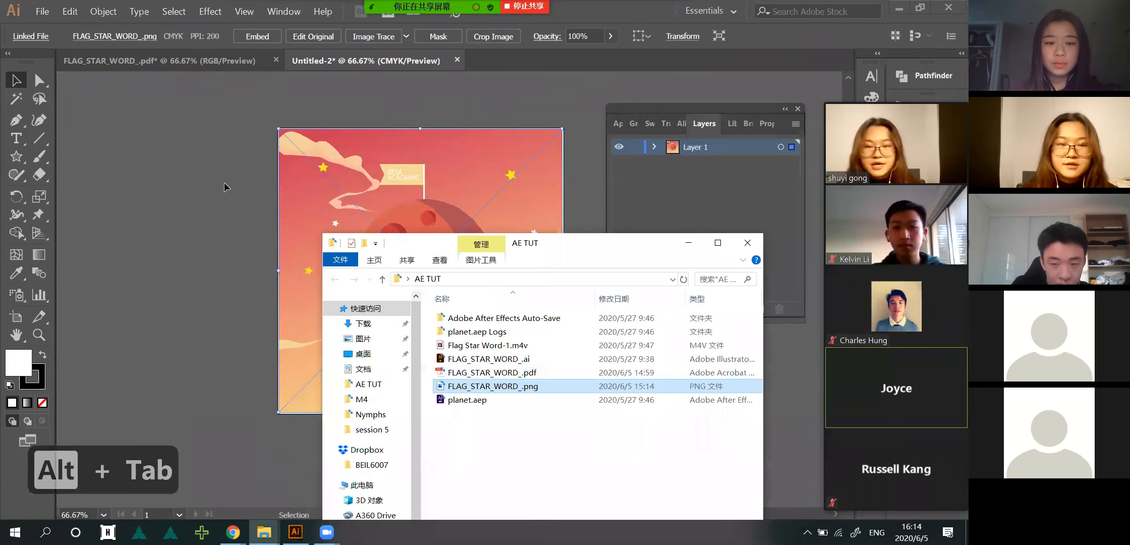
pyautogui.hotkey('alt', 'Tab')
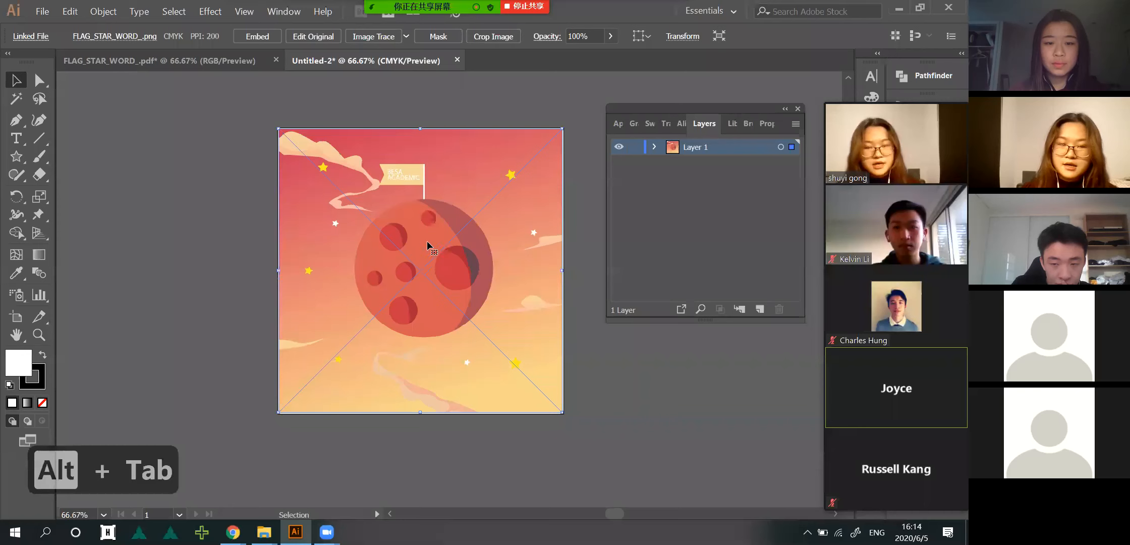
pyautogui.click(46, 15)
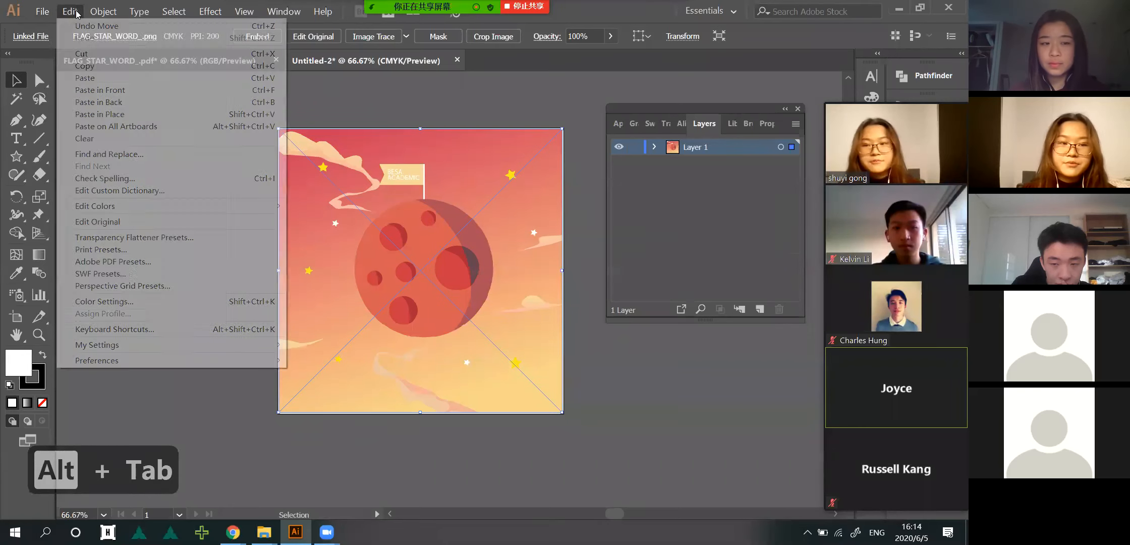
pyautogui.moveTo(103, 12)
pyautogui.click(359, 120)
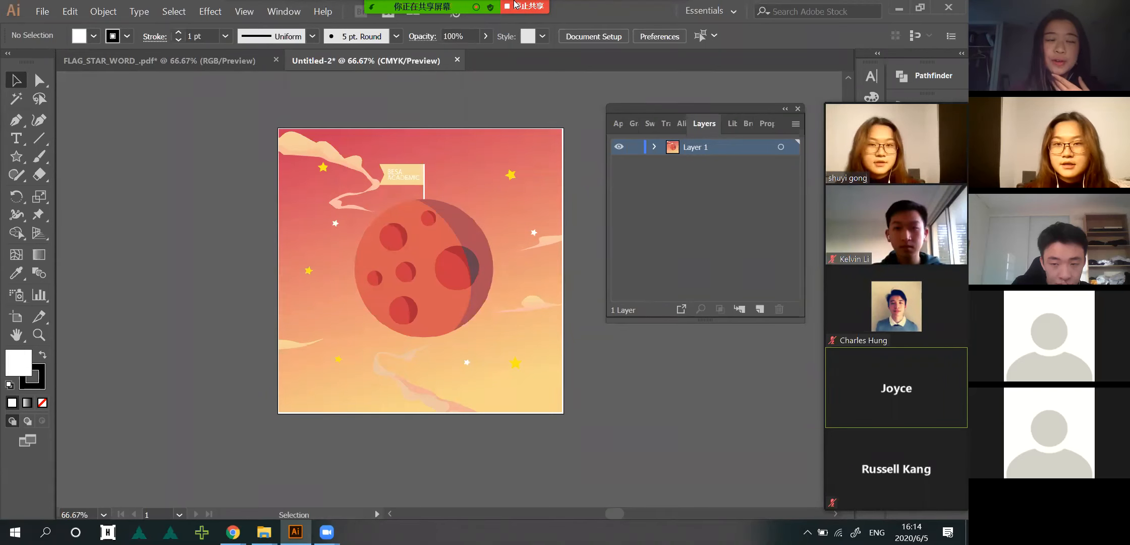
# - Share FLAG_STAR_WORD_.png from the AE TUT folder in the Zoom group chat, then return to Illustrator
pyautogui.click(671, 15)
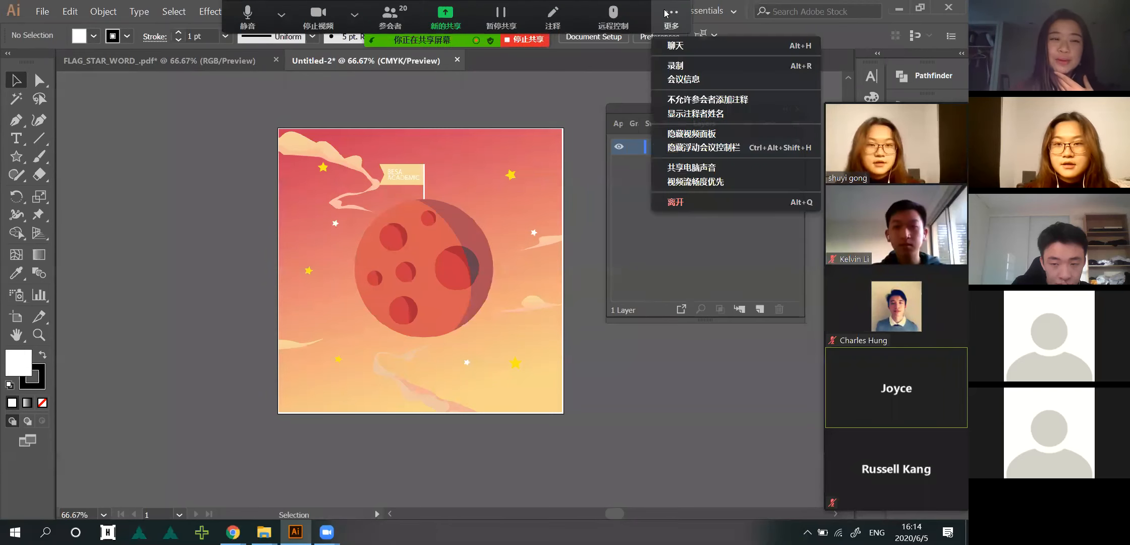
pyautogui.click(674, 46)
pyautogui.hotkey('alt', 'Tab')
pyautogui.moveTo(476, 386); pyautogui.dragTo(636, 397)
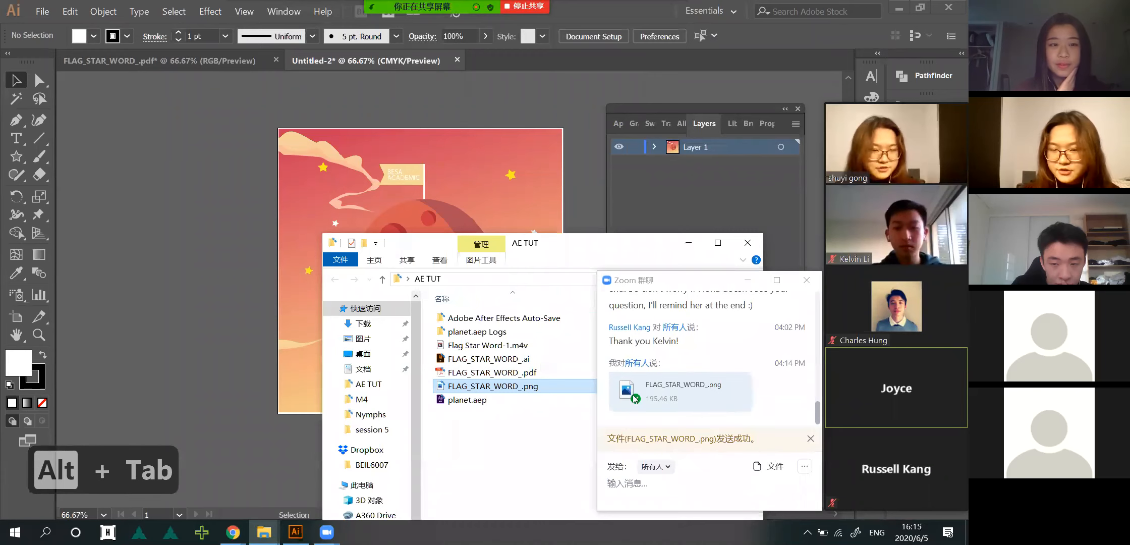
pyautogui.hotkey('alt', 'Tab')
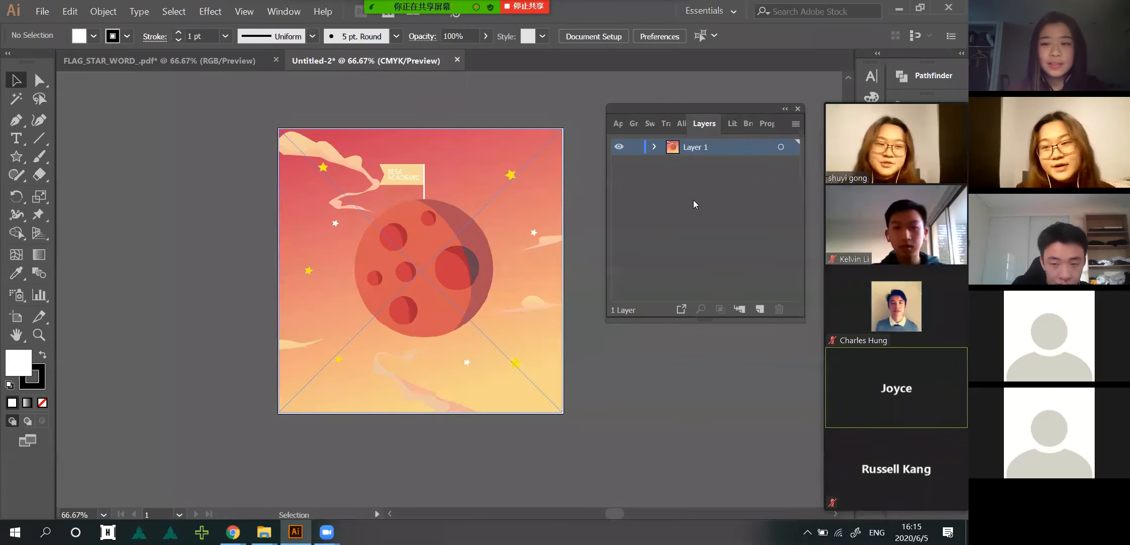
# - Add a new layer, then slightly enlarge and nudge the placed planet image so it covers the whole artboard
pyautogui.click(759, 309)
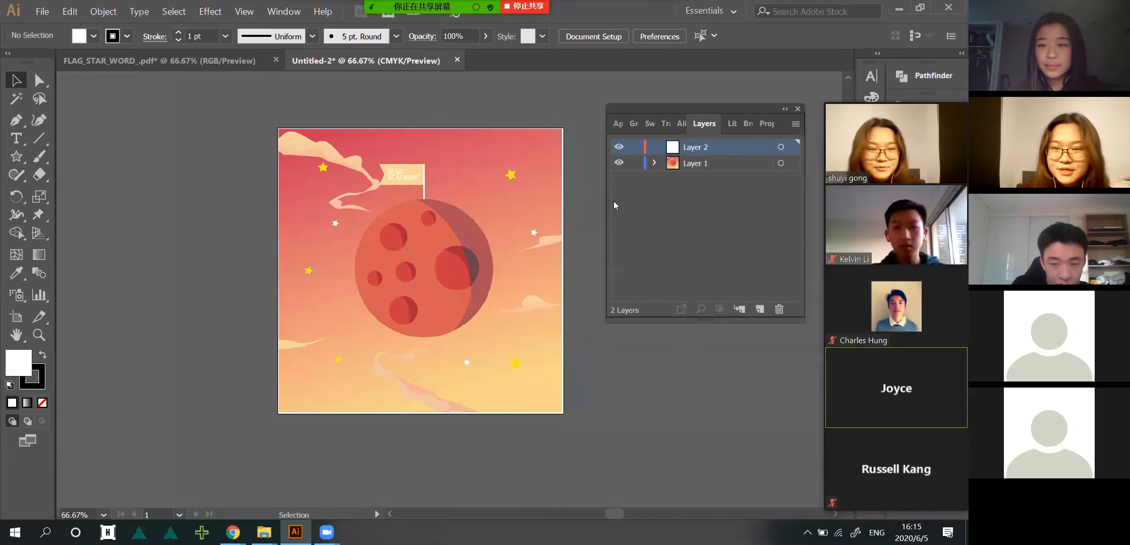
pyautogui.moveTo(493, 185)
pyautogui.mouseDown()
pyautogui.moveTo(421, 194)
pyautogui.moveTo(492, 186)
pyautogui.mouseUp()
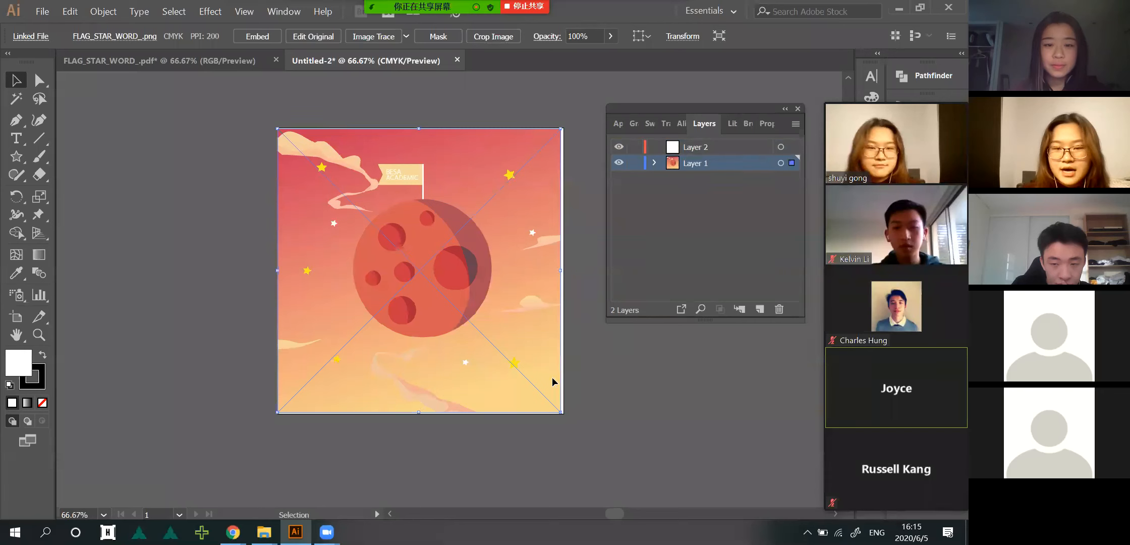
pyautogui.moveTo(561, 412); pyautogui.dragTo(565, 417)
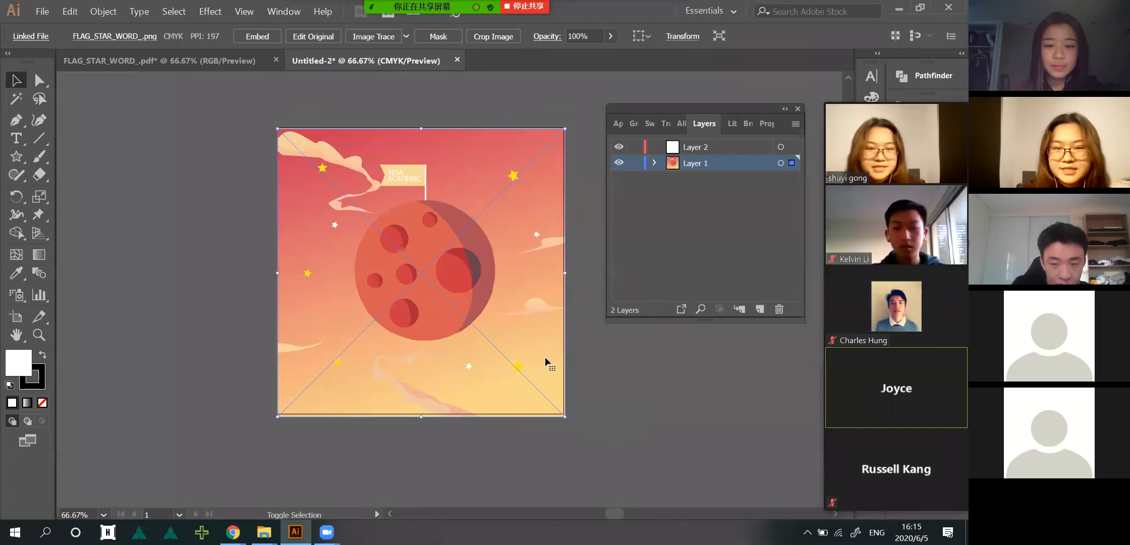
pyautogui.press('Up')
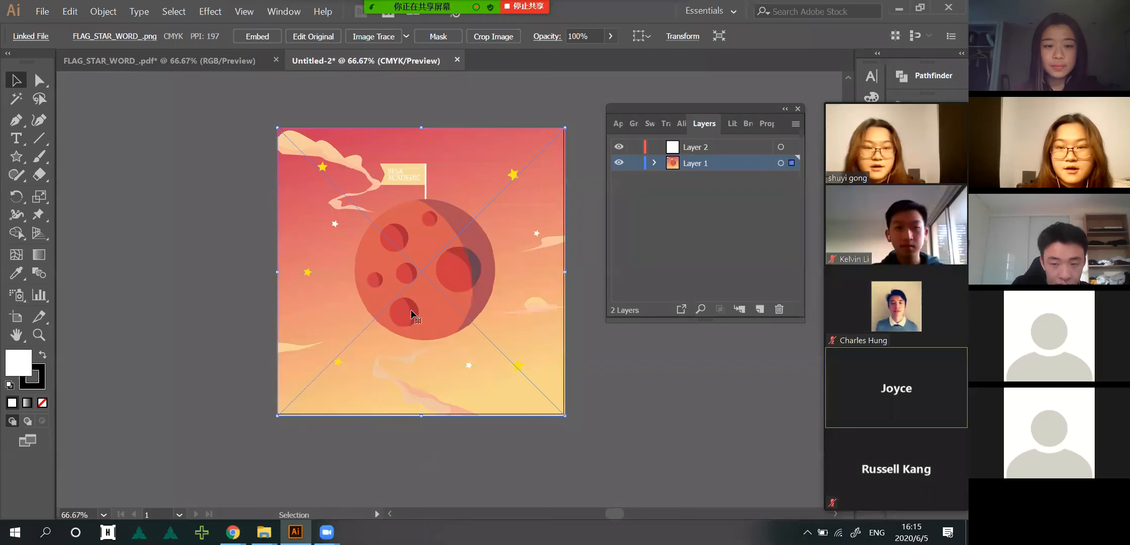
# - Add another layer directly above the image layer and dock the Layers panel with the other collapsed panels
pyautogui.click(759, 309)
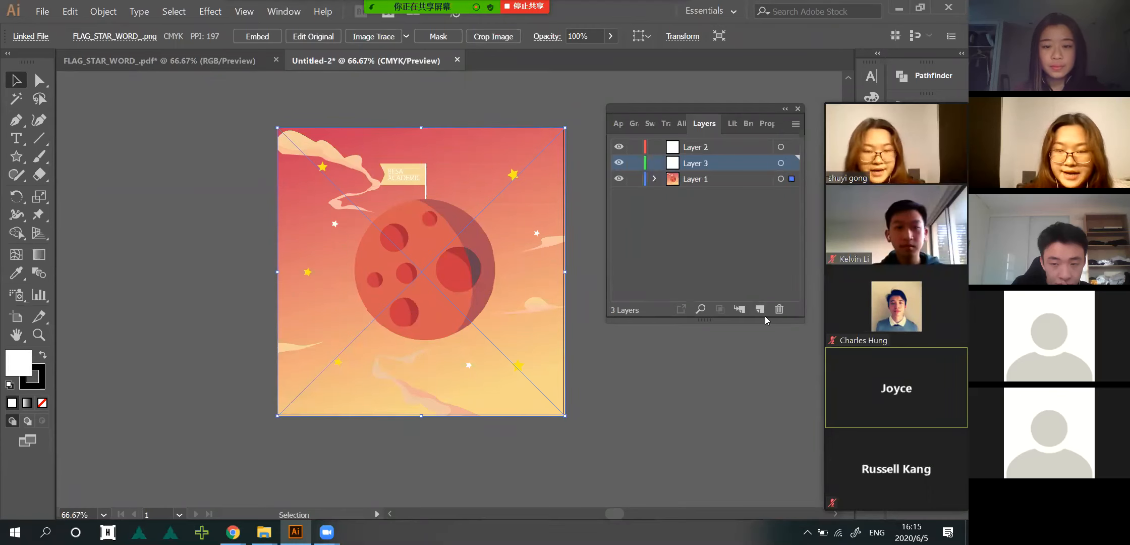
pyautogui.moveTo(907, 98)
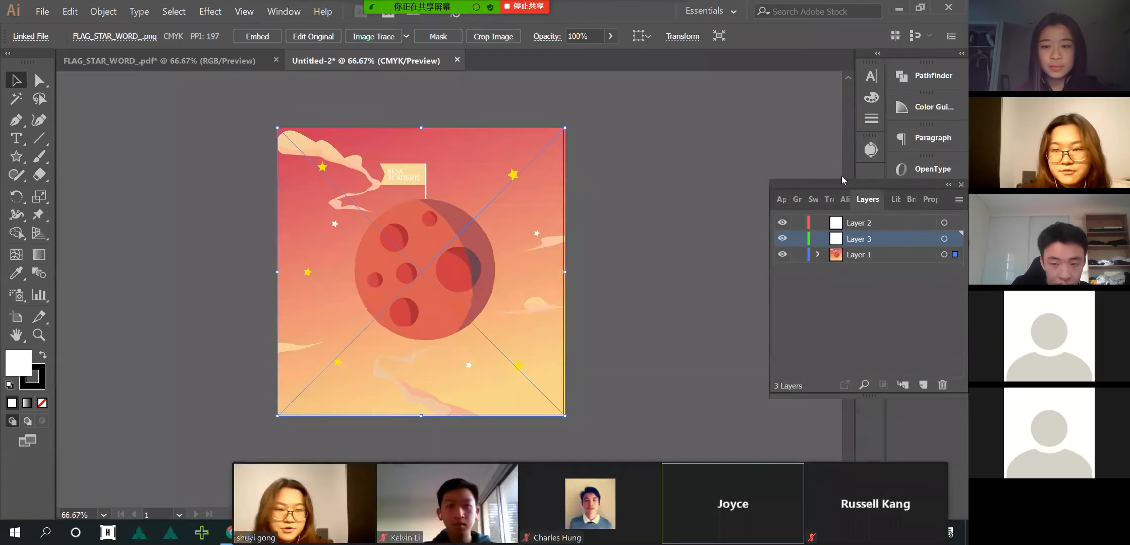
pyautogui.moveTo(842, 175); pyautogui.dragTo(871, 176)
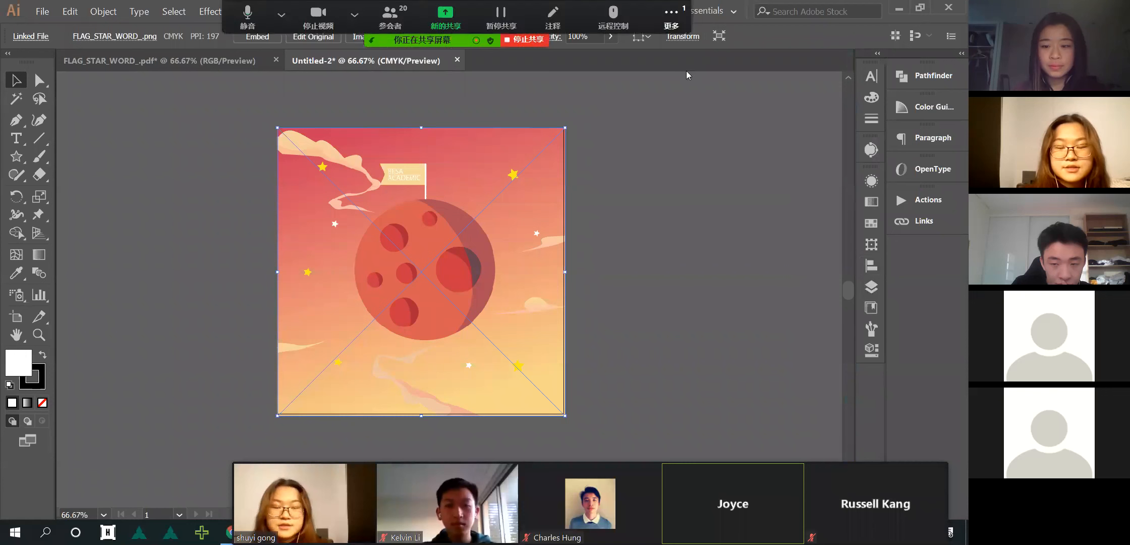
# - Open the Zoom group chat to read the newest message, move the chat window up, and return Illustrator to full size
pyautogui.click(671, 19)
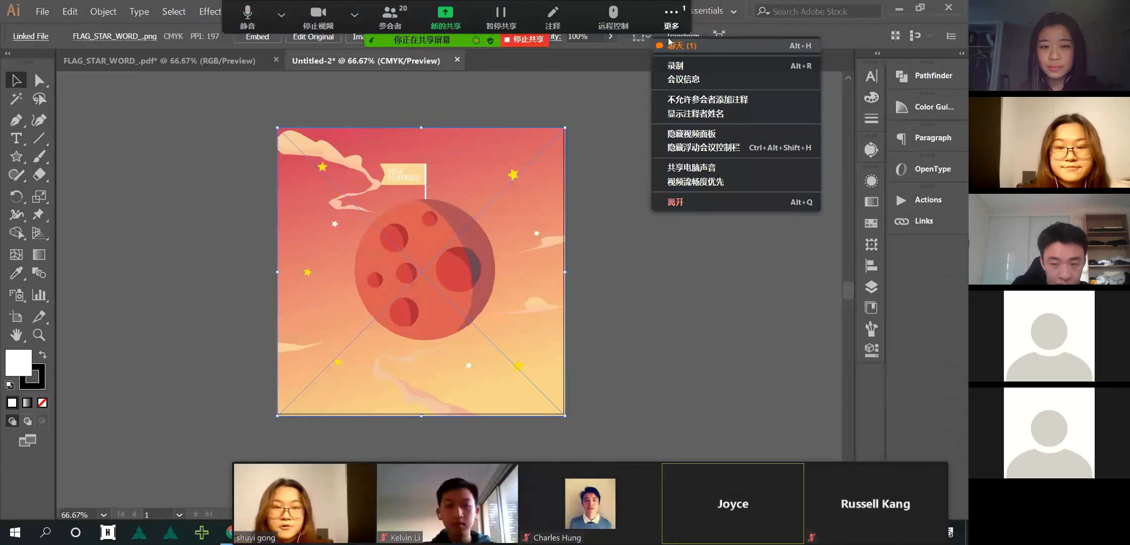
pyautogui.click(666, 71)
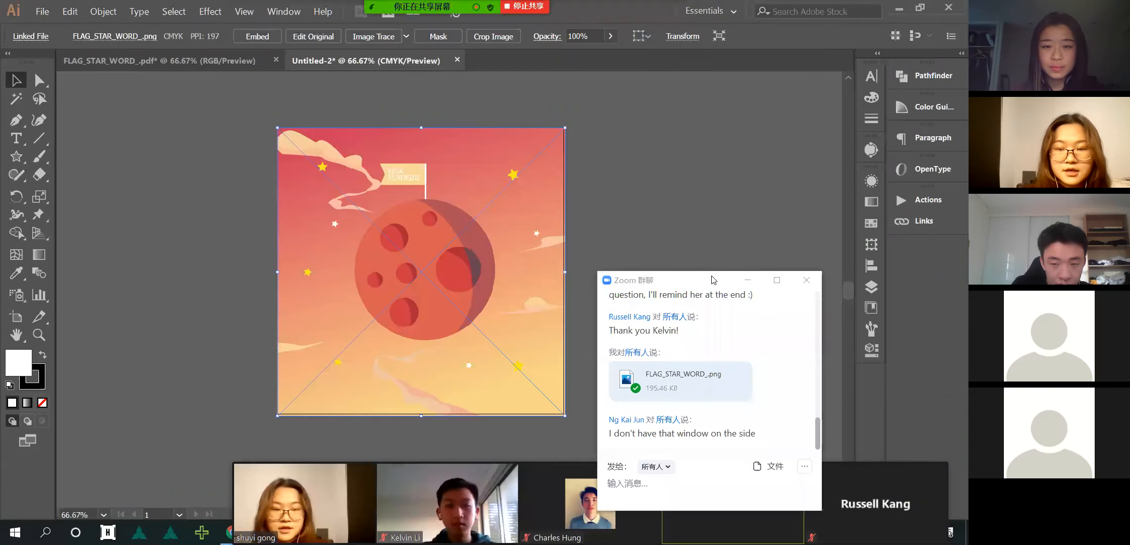
pyautogui.moveTo(713, 279); pyautogui.dragTo(713, 161)
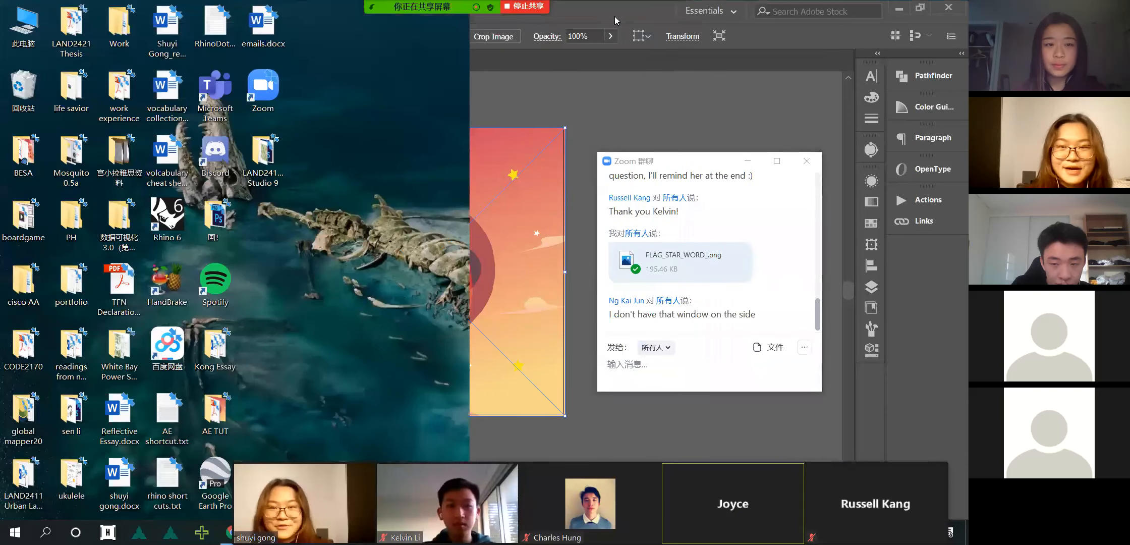
pyautogui.doubleClick(653, 22)
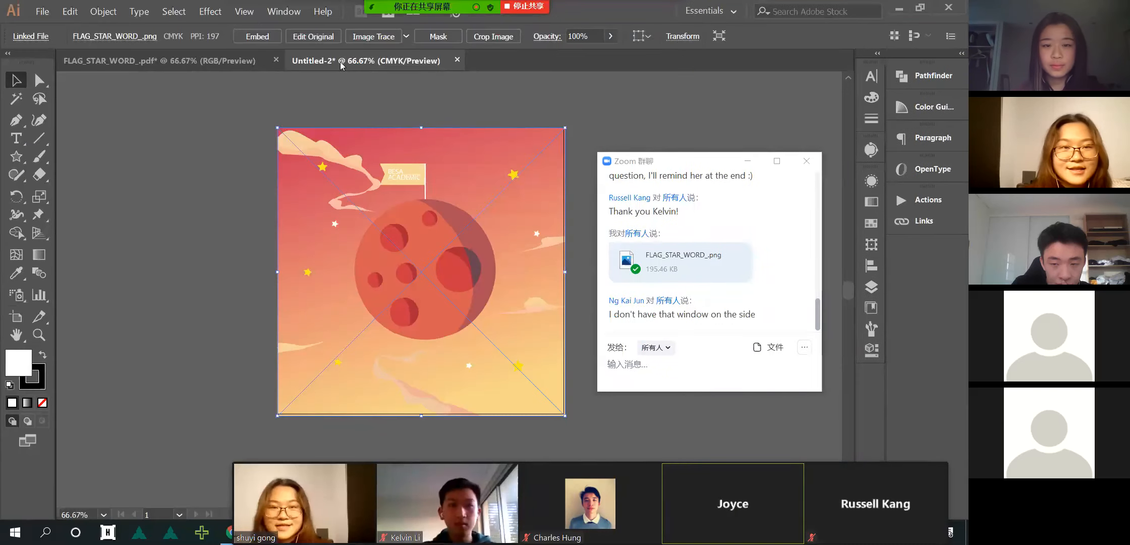
# - Display the Layers panel, move the Zoom chat off it, then close the docked panel and display it again
pyautogui.click(278, 12)
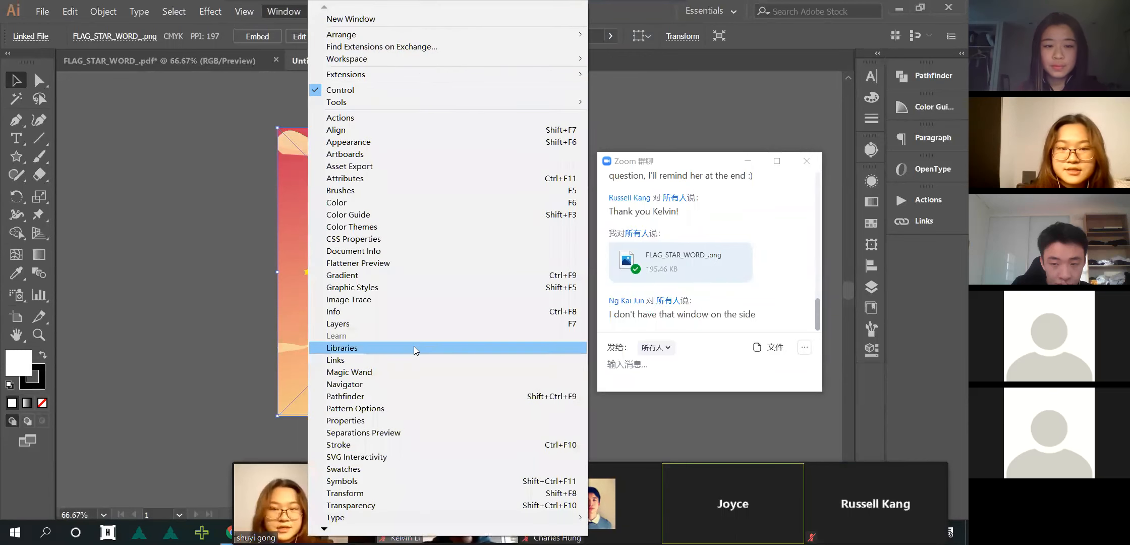
pyautogui.click(443, 326)
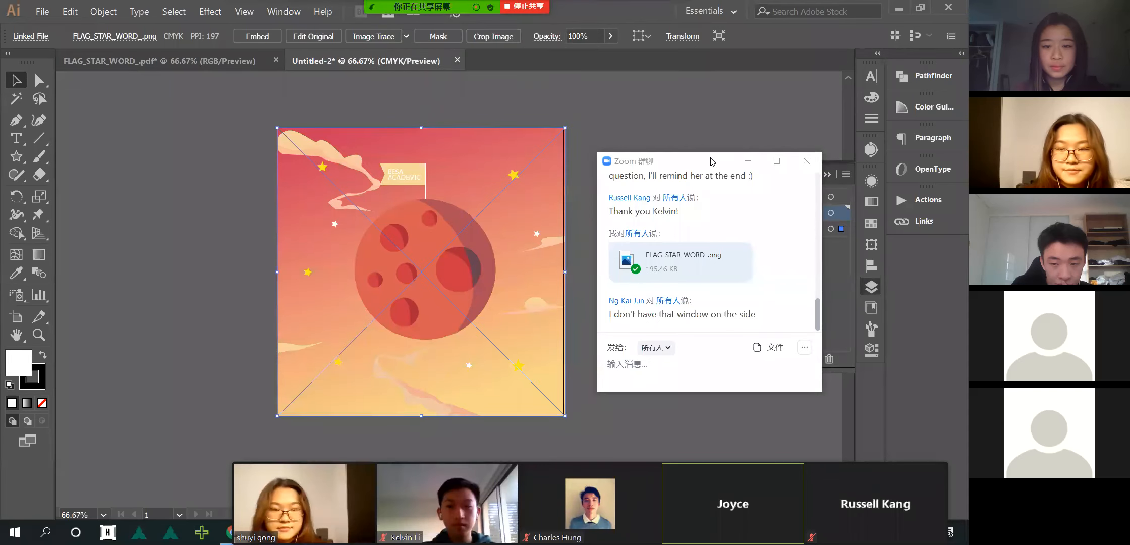
pyautogui.moveTo(712, 162); pyautogui.dragTo(486, 163)
pyautogui.rightClick(871, 287)
pyautogui.click(881, 295)
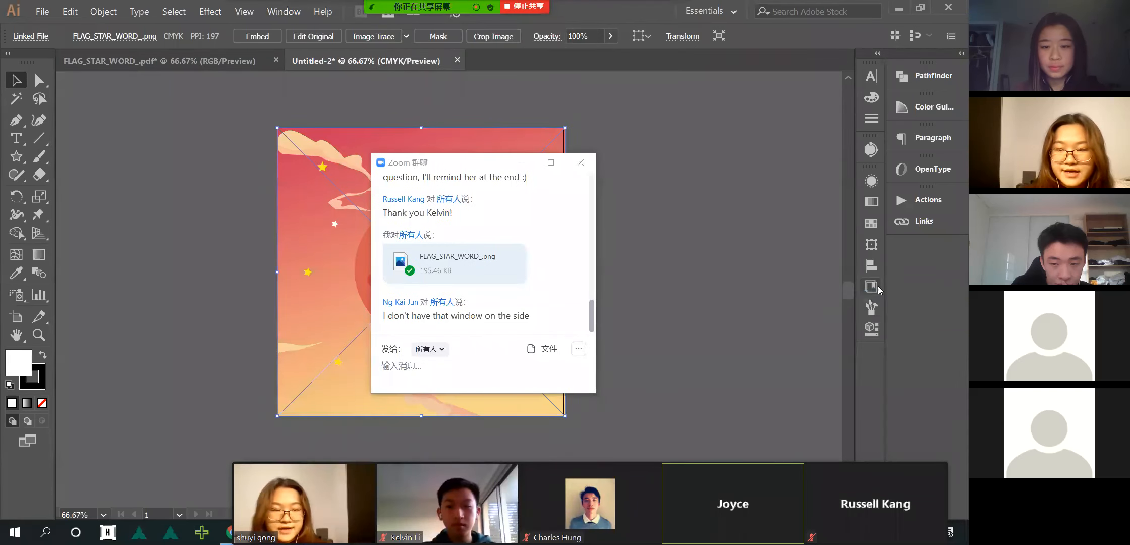
pyautogui.click(284, 11)
pyautogui.click(353, 323)
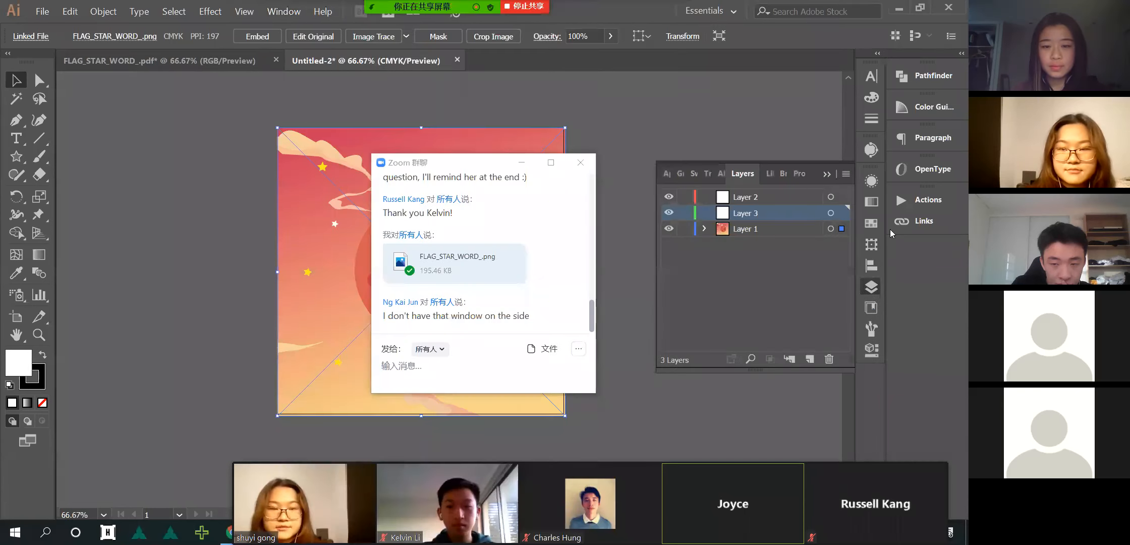
# - Detach the Layers panel from its group and dock it on its own beneath the other collapsed panels
pyautogui.moveTo(867, 294); pyautogui.dragTo(741, 130)
pyautogui.click(738, 128)
pyautogui.moveTo(658, 117); pyautogui.dragTo(871, 352)
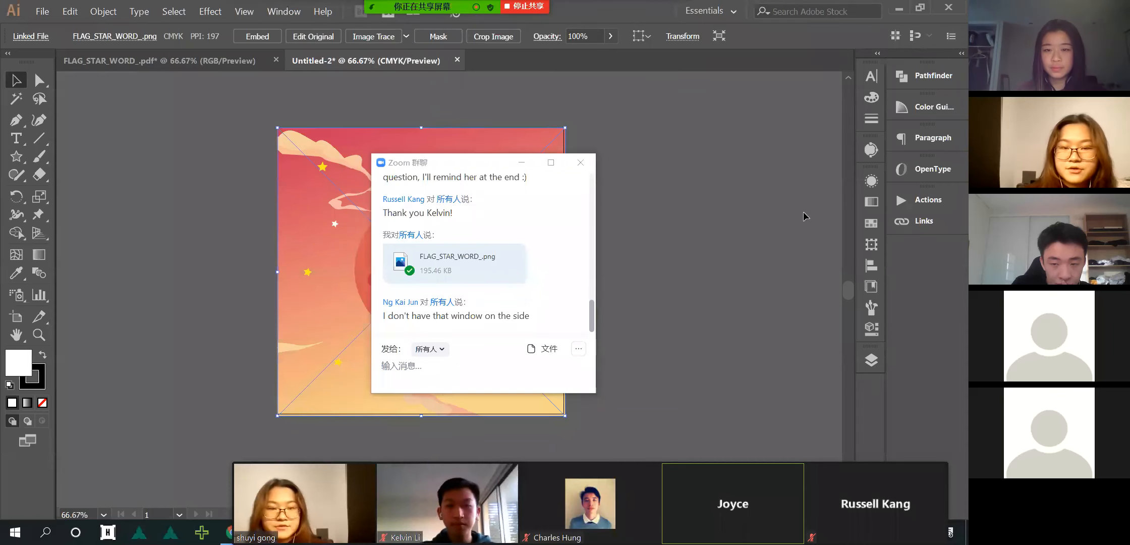
# - Try the Layers panel in a separate dock column, then return it beneath the collapsed panels
pyautogui.moveTo(869, 361); pyautogui.dragTo(953, 276)
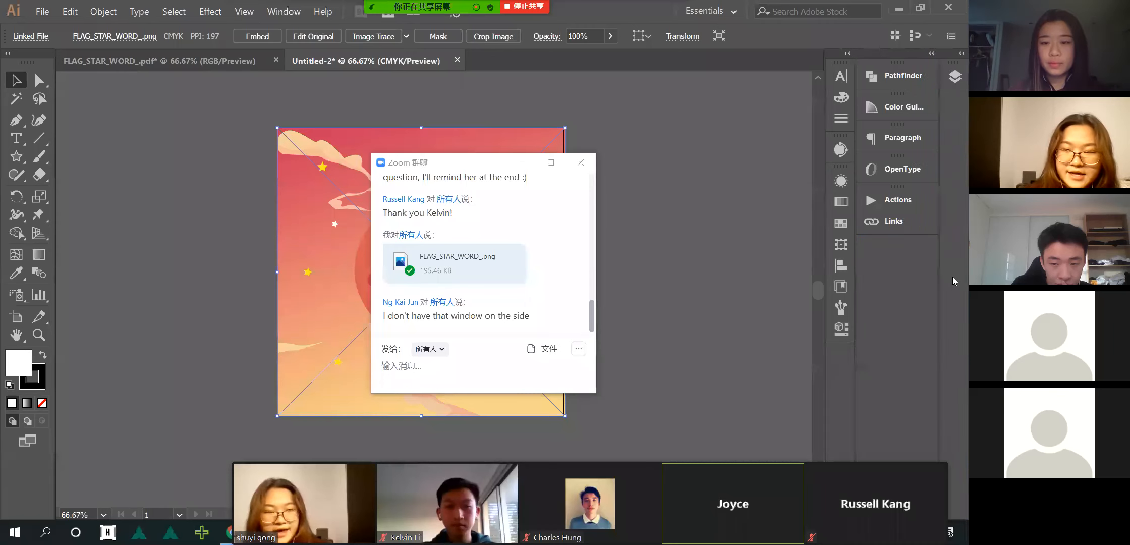
pyautogui.moveTo(954, 78); pyautogui.dragTo(858, 363)
pyautogui.moveTo(873, 81); pyautogui.dragTo(848, 363)
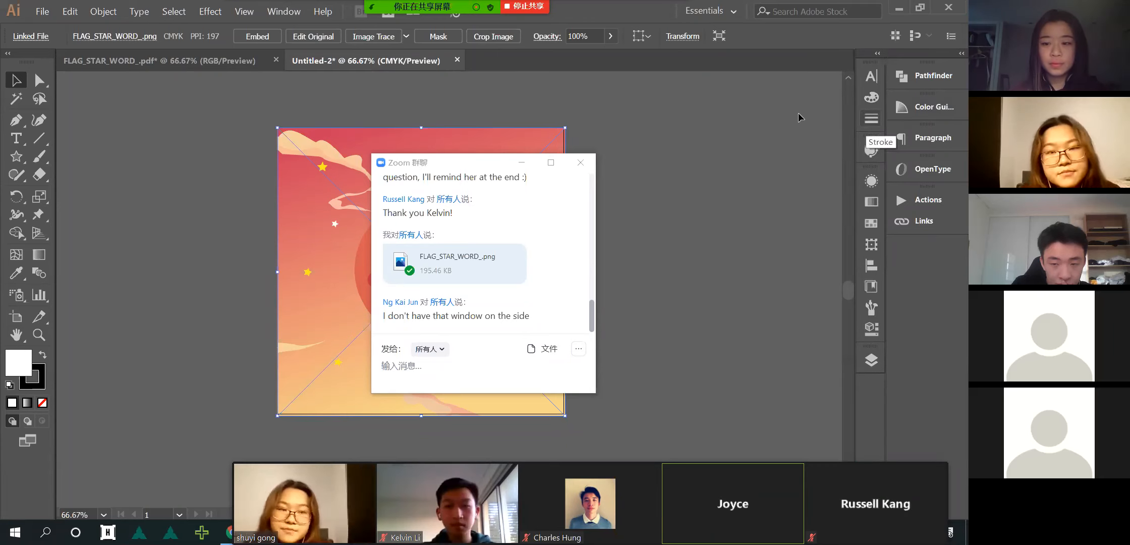
# - Examine the Stroke panel's dashed line and arrowhead options, then collapse the panel and deselect the image
pyautogui.click(873, 119)
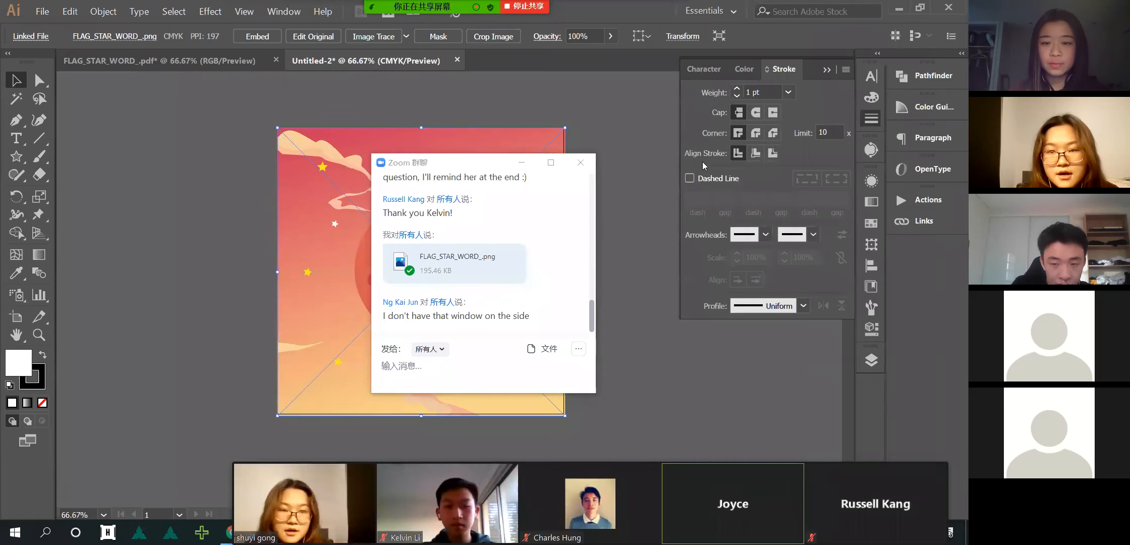
pyautogui.click(766, 235)
pyautogui.click(765, 235)
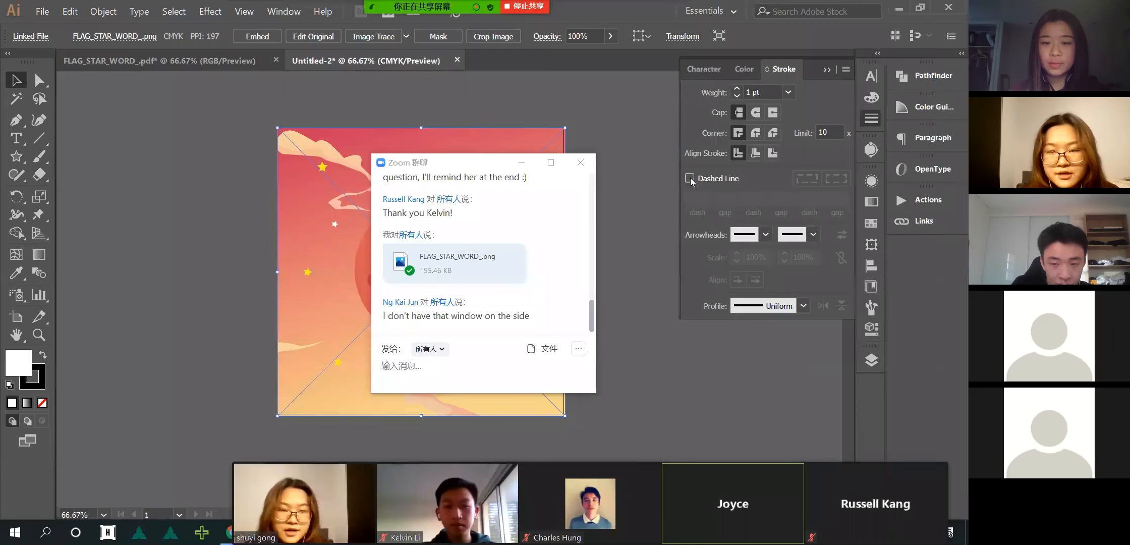
pyautogui.click(827, 69)
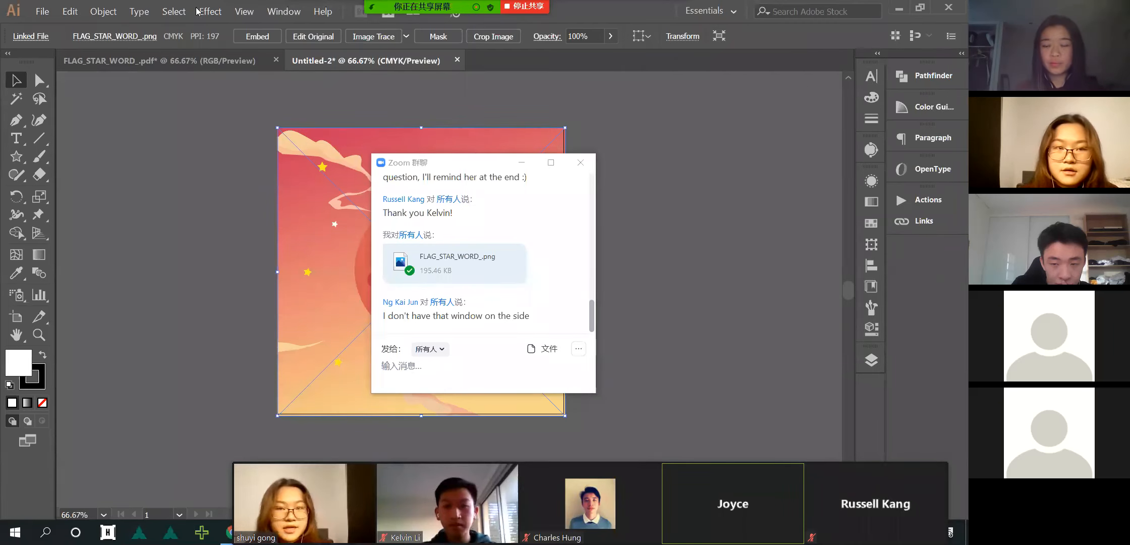
pyautogui.click(263, 96)
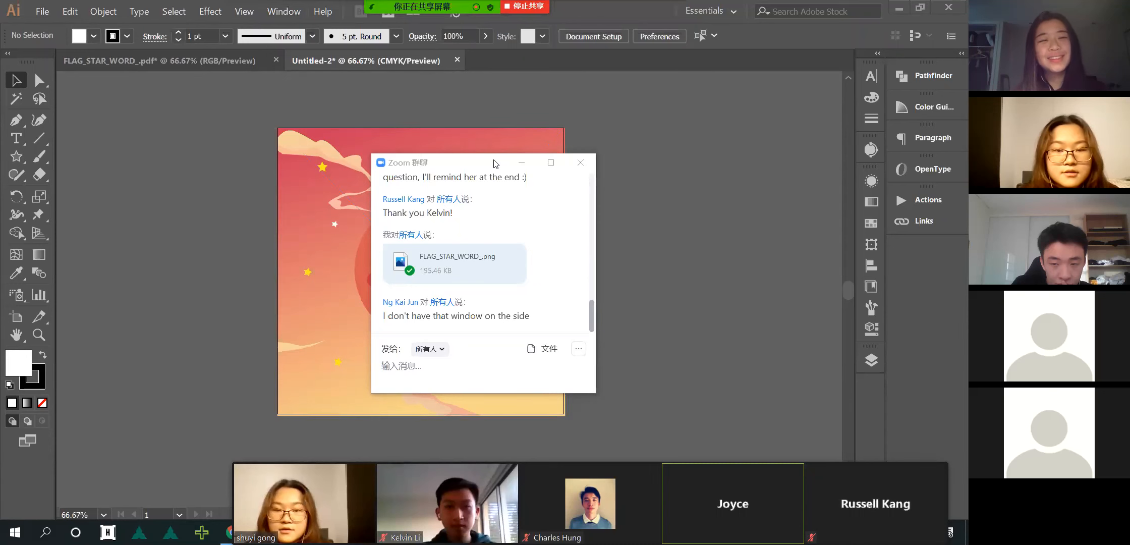
# - Look through the list of available panels with the Zoom chat moved aside, then close the chat
pyautogui.moveTo(495, 163); pyautogui.dragTo(713, 107)
pyautogui.click(284, 12)
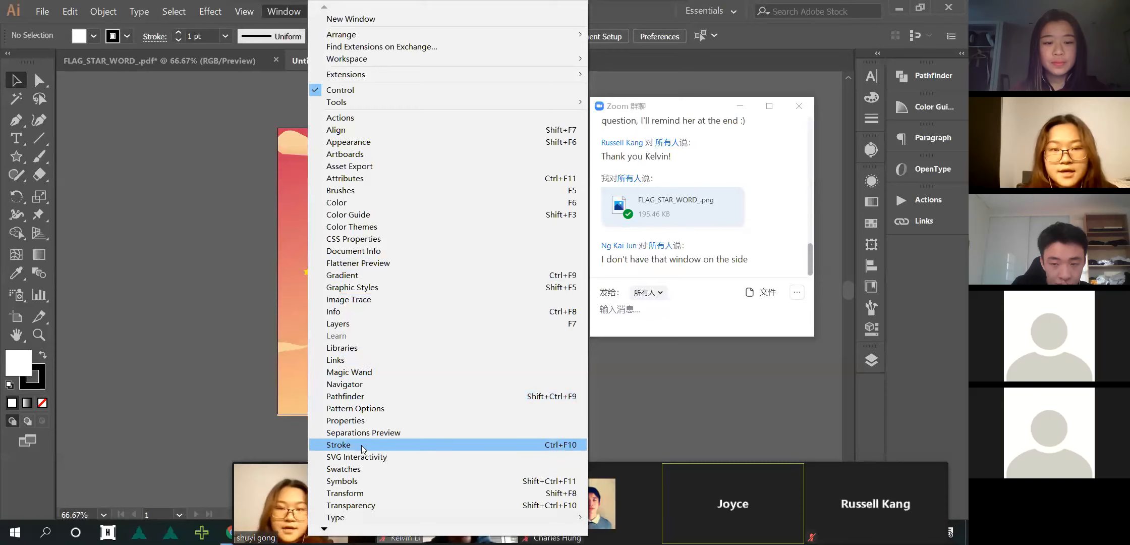
pyautogui.click(772, 408)
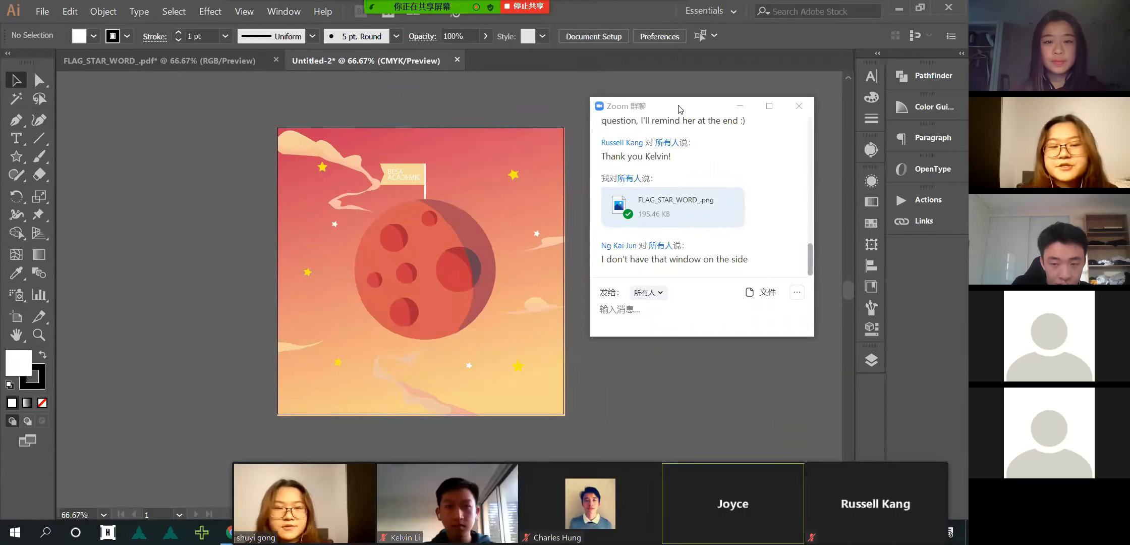
pyautogui.moveTo(680, 109); pyautogui.dragTo(716, 85)
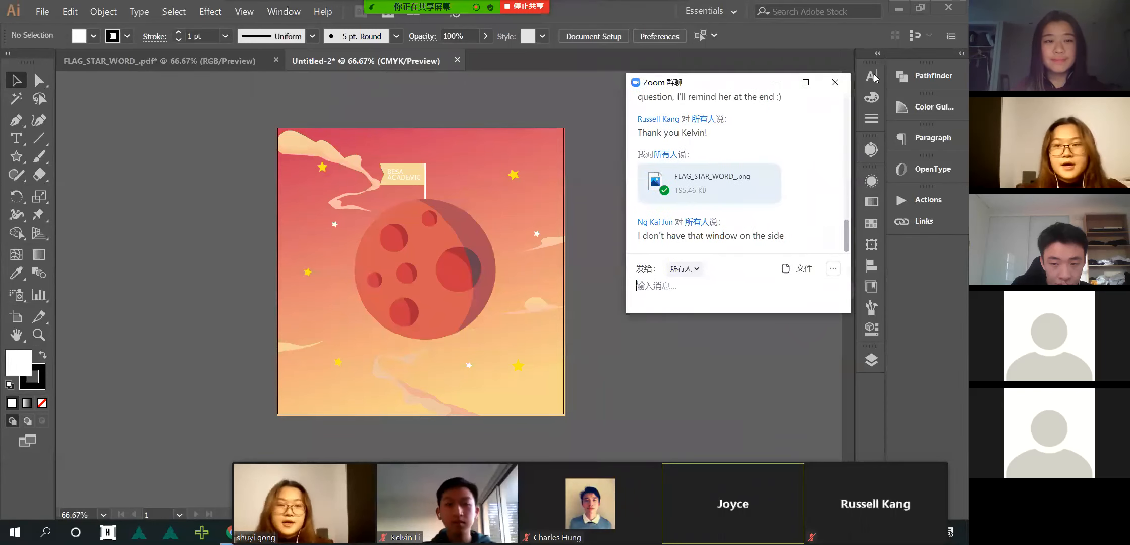
pyautogui.click(836, 82)
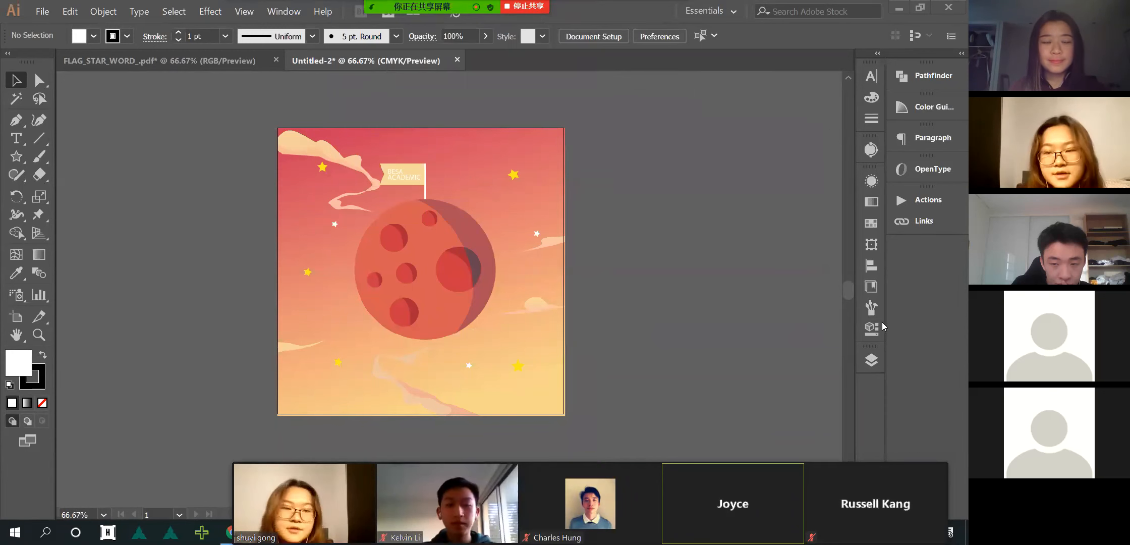
# - Open the Layers panel and float it beside the artboard
pyautogui.click(871, 360)
pyautogui.moveTo(780, 312); pyautogui.dragTo(765, 142)
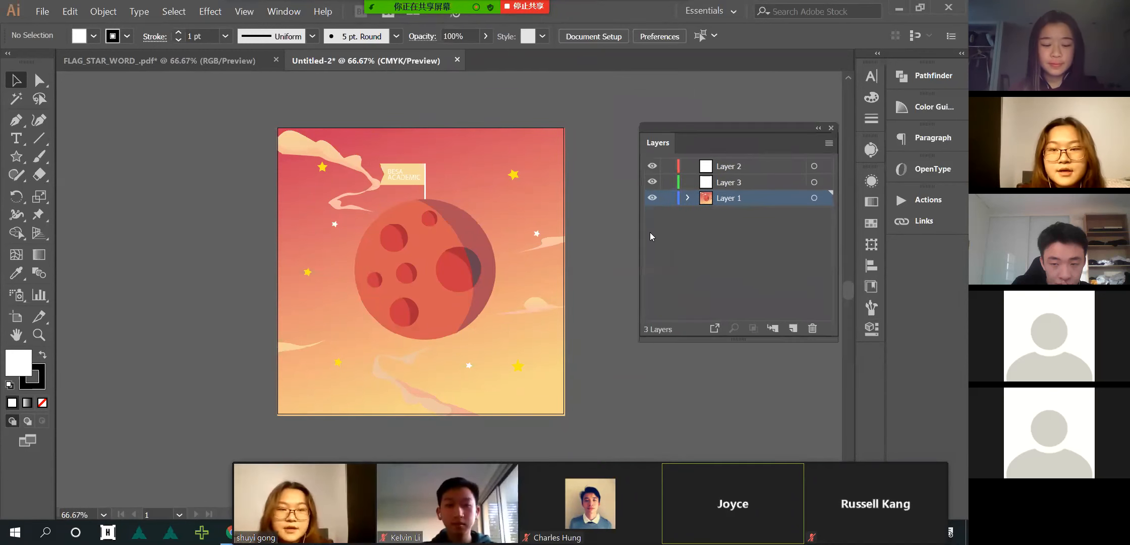
# - Move the placed planet image partly off the artboard, then undo the move
pyautogui.click(409, 189)
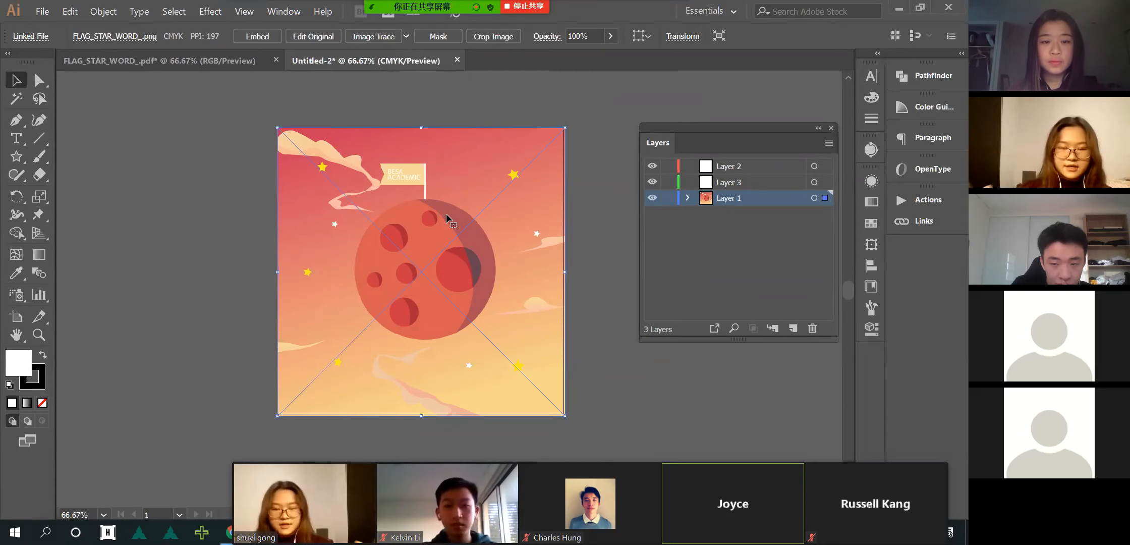
pyautogui.moveTo(481, 165); pyautogui.dragTo(224, 188)
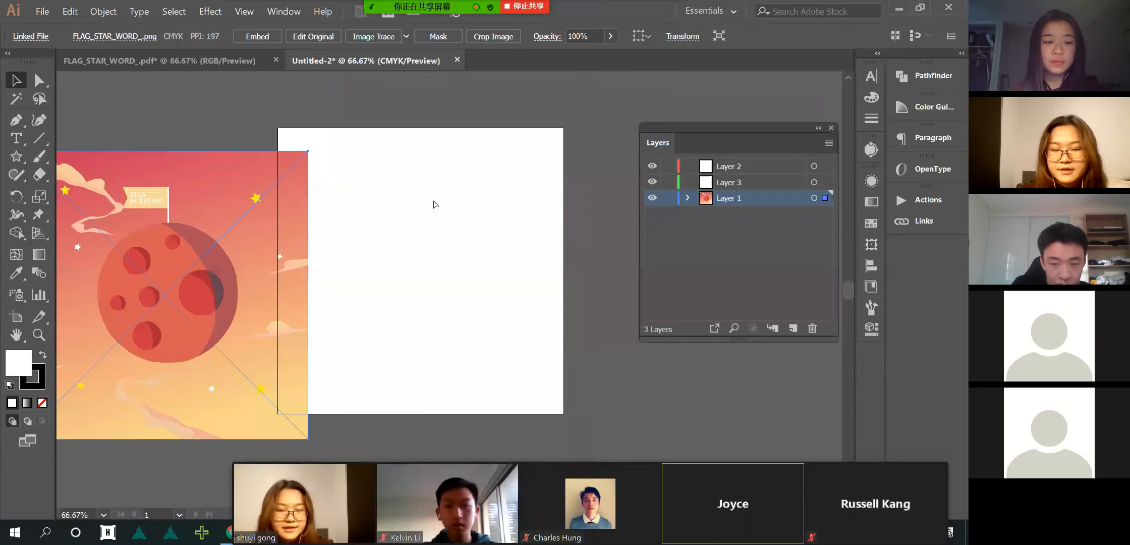
pyautogui.hotkey('ctrl', 'z')
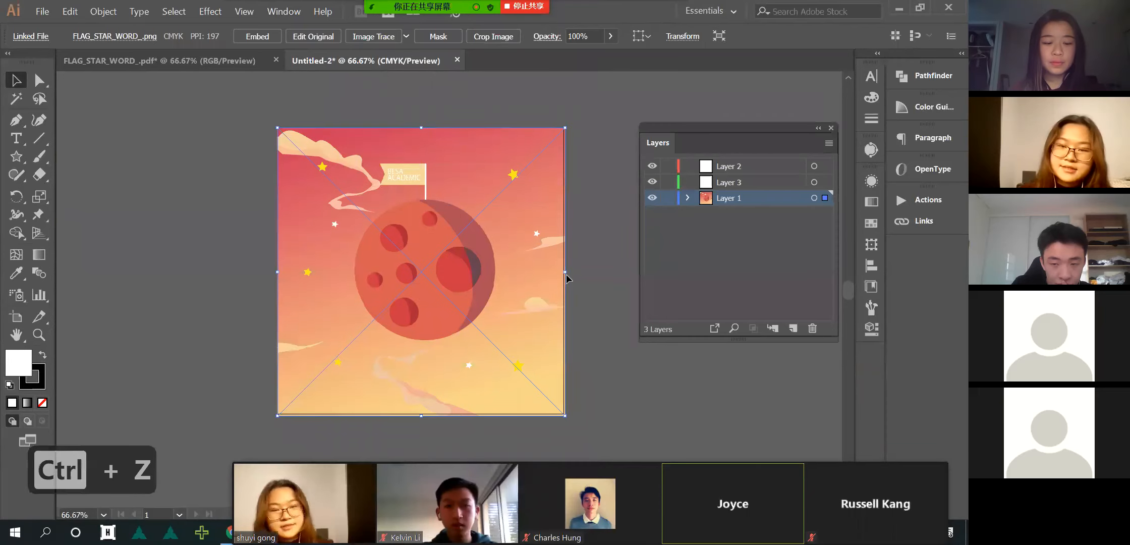
# - Rename Layer 1, which holds the planet image, as "base"
pyautogui.doubleClick(732, 197)
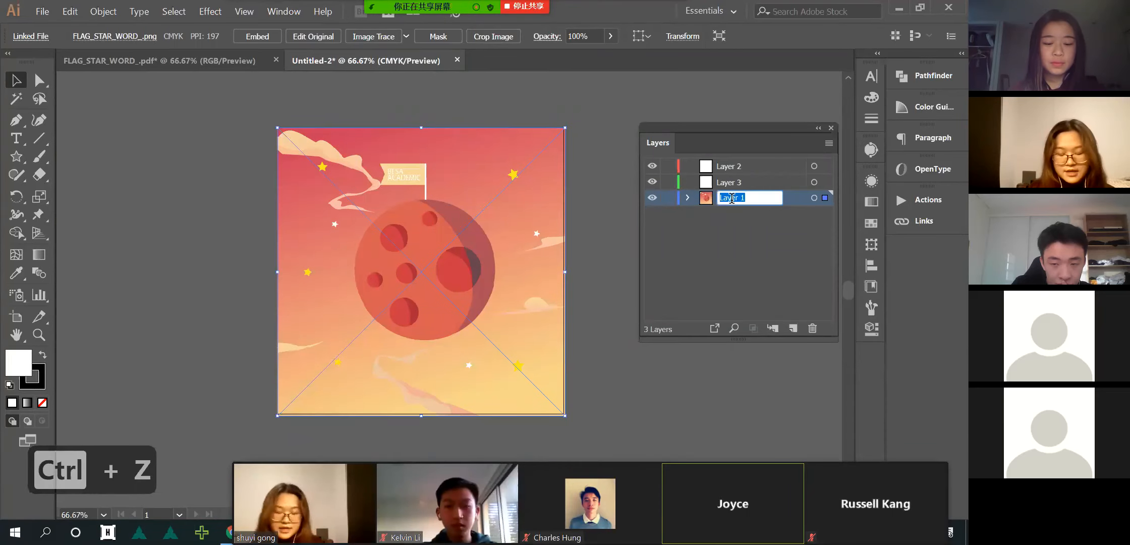
pyautogui.write('base')
pyautogui.press('Return')
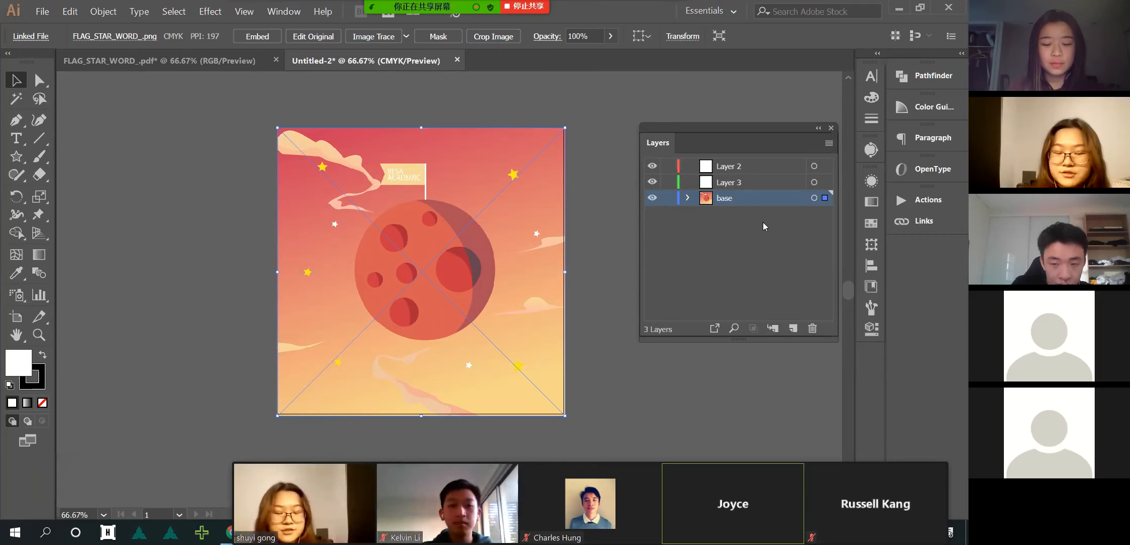
# - Lock and unlock the base layer repeatedly
pyautogui.click(668, 197)
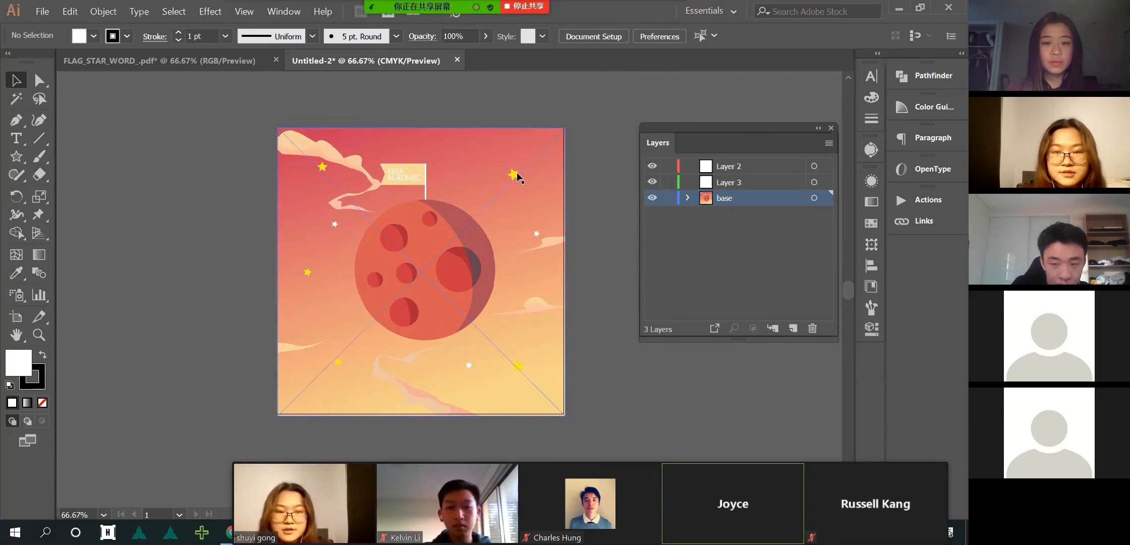
pyautogui.click(668, 198)
pyautogui.click(669, 198)
pyautogui.click(667, 198)
# - Move the planet image off the artboard so it sits to the left of it, and lock the base layer
pyautogui.moveTo(530, 263); pyautogui.dragTo(249, 288)
pyautogui.hscroll(-4, 249, 288)
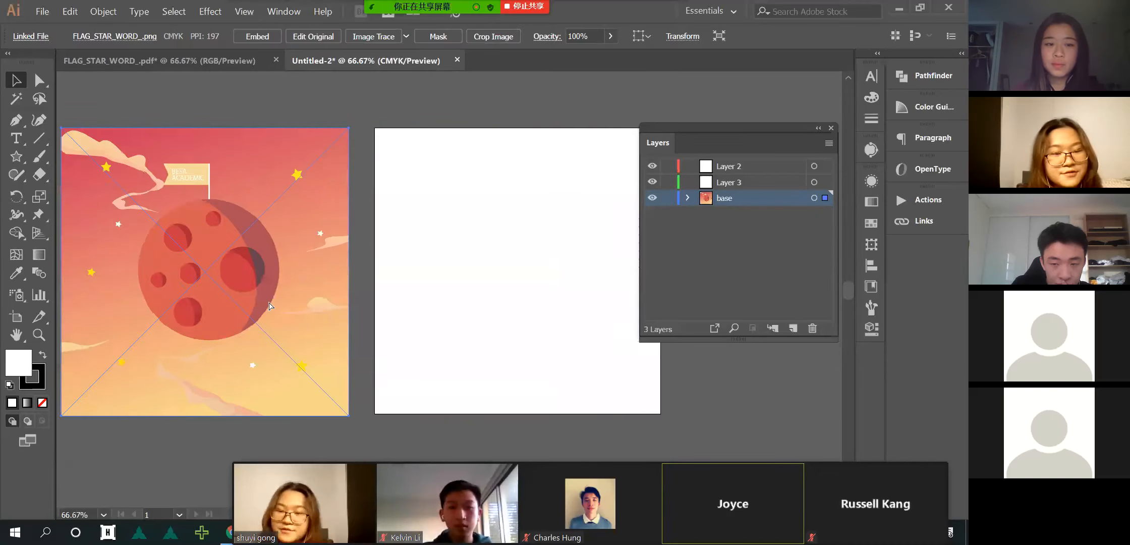
pyautogui.hscroll(-1, 269, 304)
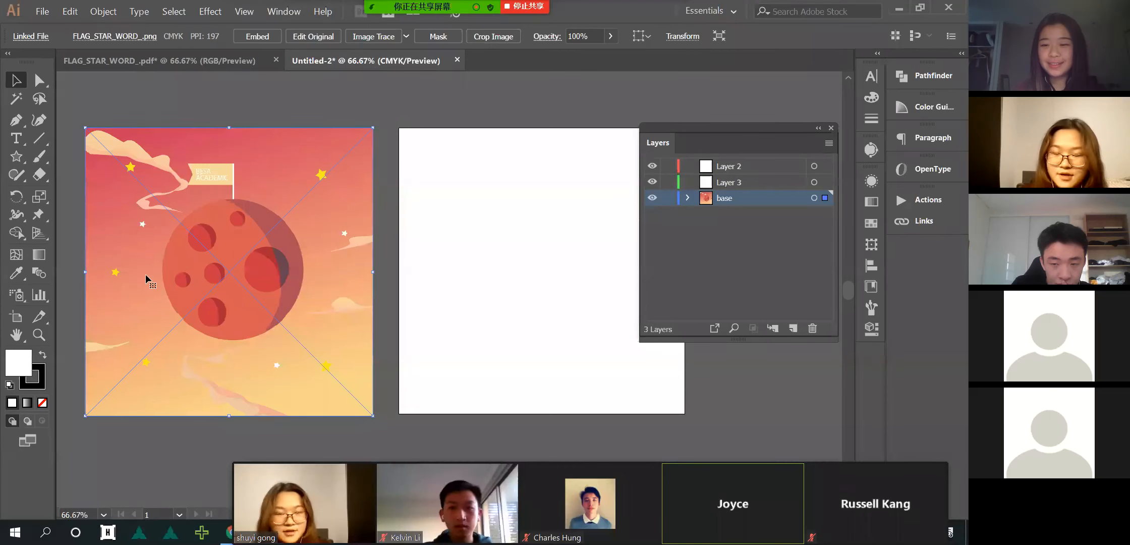
pyautogui.click(668, 198)
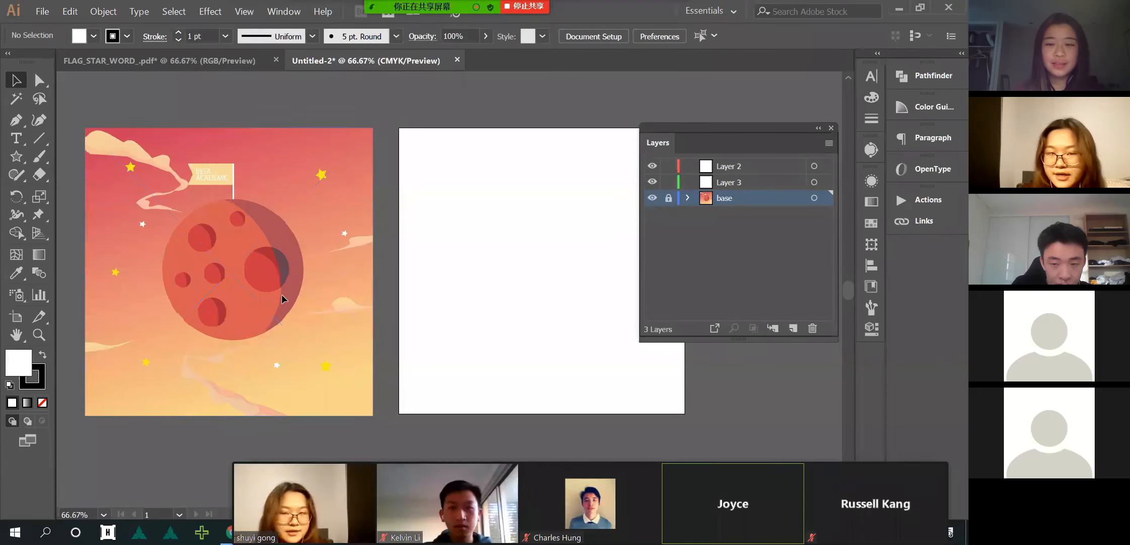
pyautogui.hscroll(1, 282, 294)
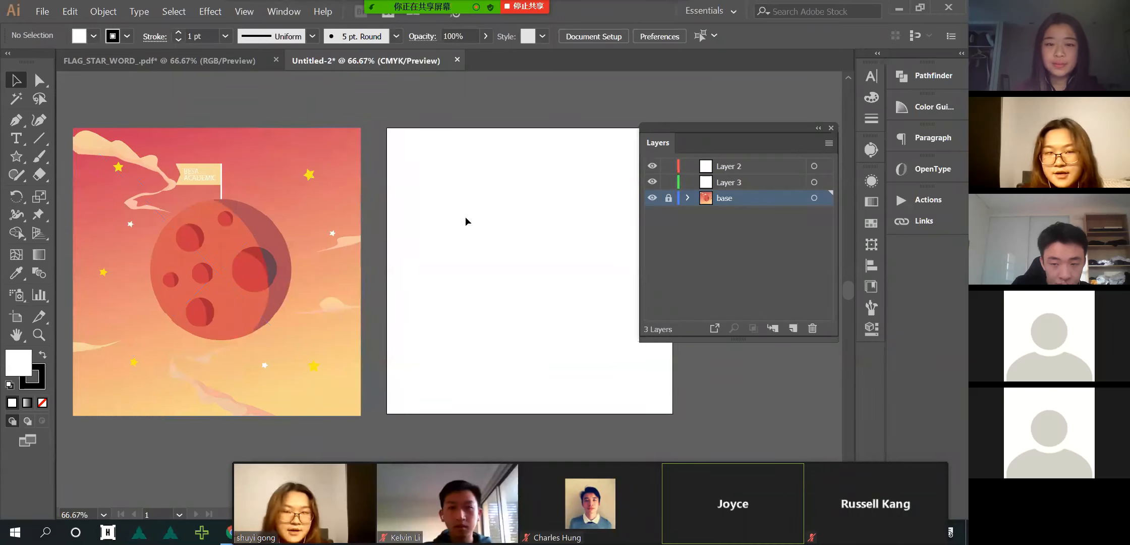
pyautogui.click(42, 12)
pyautogui.moveTo(92, 207)
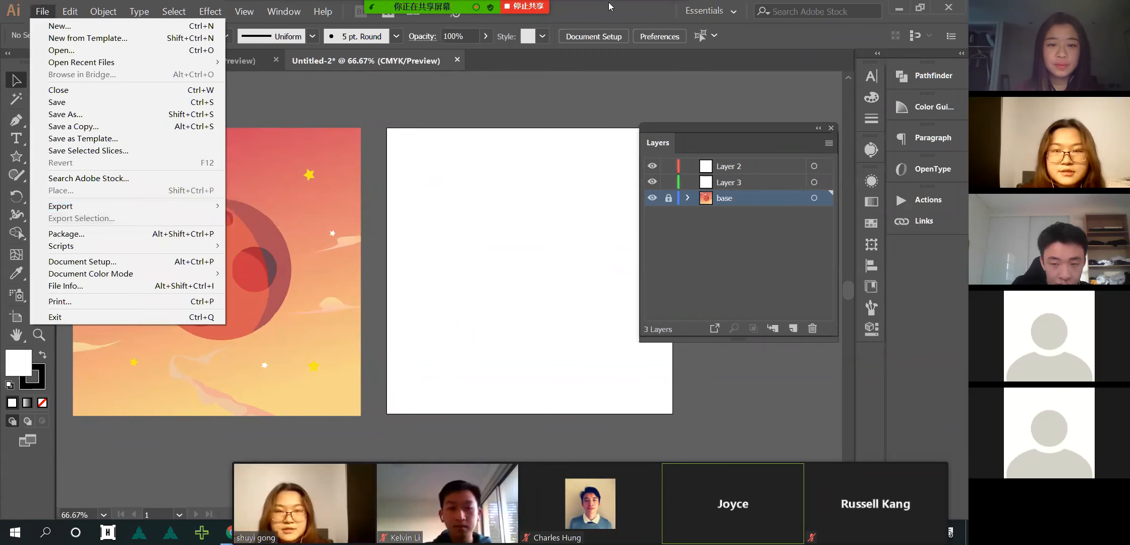
pyautogui.click(477, 286)
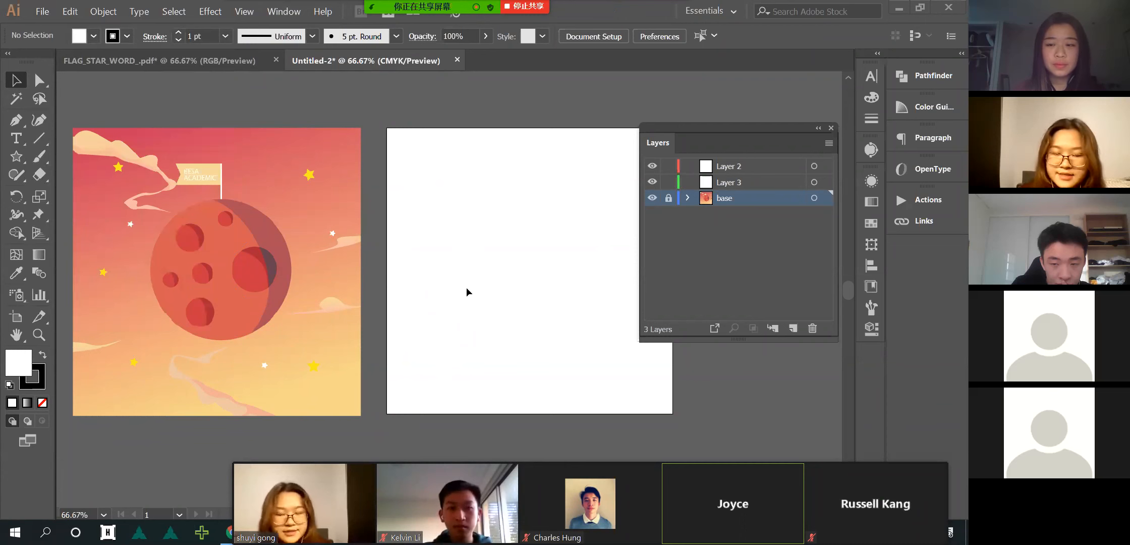
# - Zoom far out to view the whole canvas around the planet image and artboard, and zoom back in to 66.67%
pyautogui.hscroll(4, 467, 287)
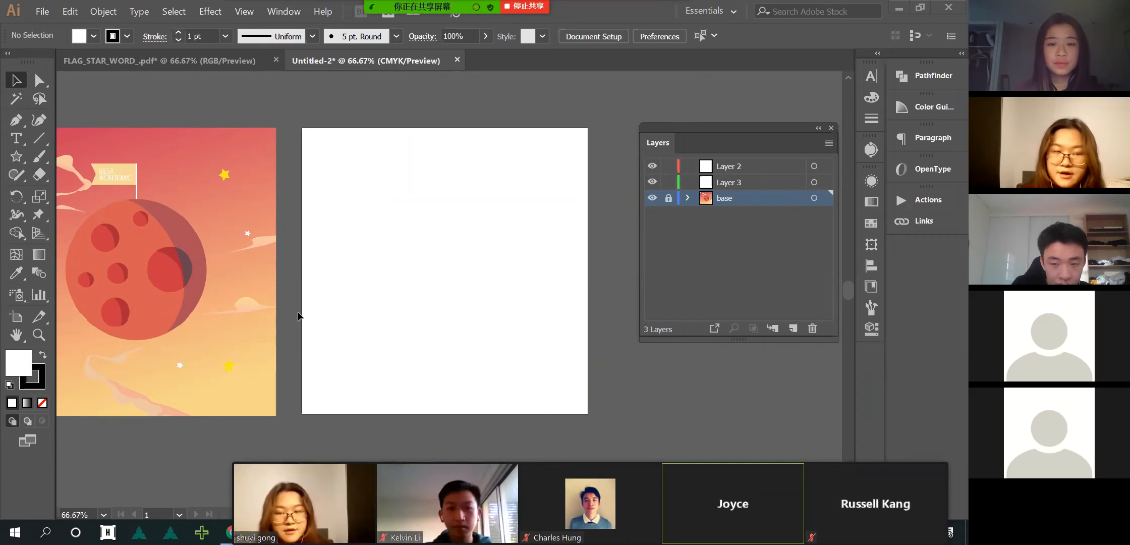
pyautogui.scroll(-8, 407, 237)
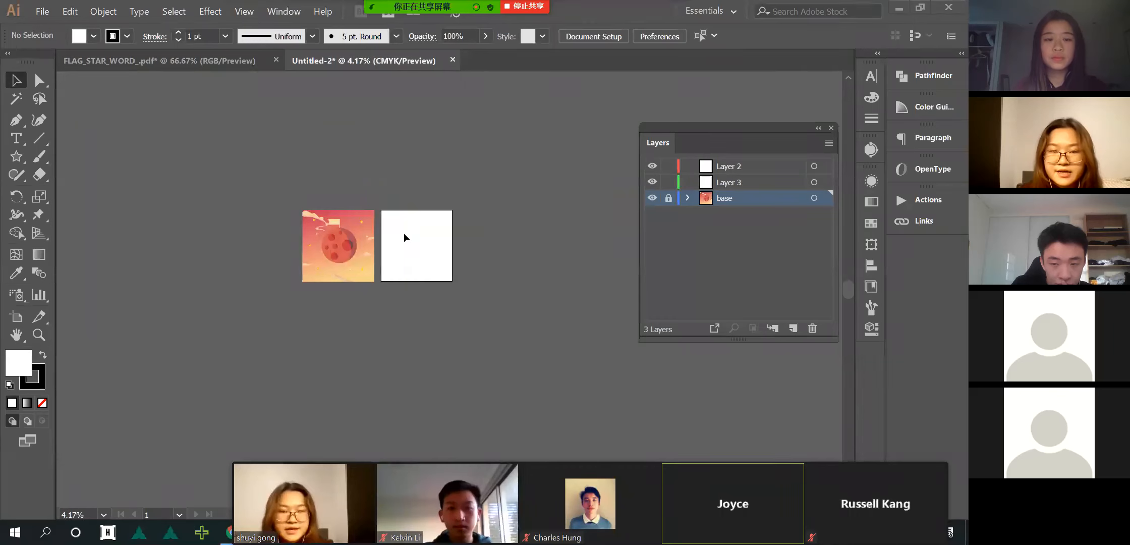
pyautogui.scroll(-1, 404, 232)
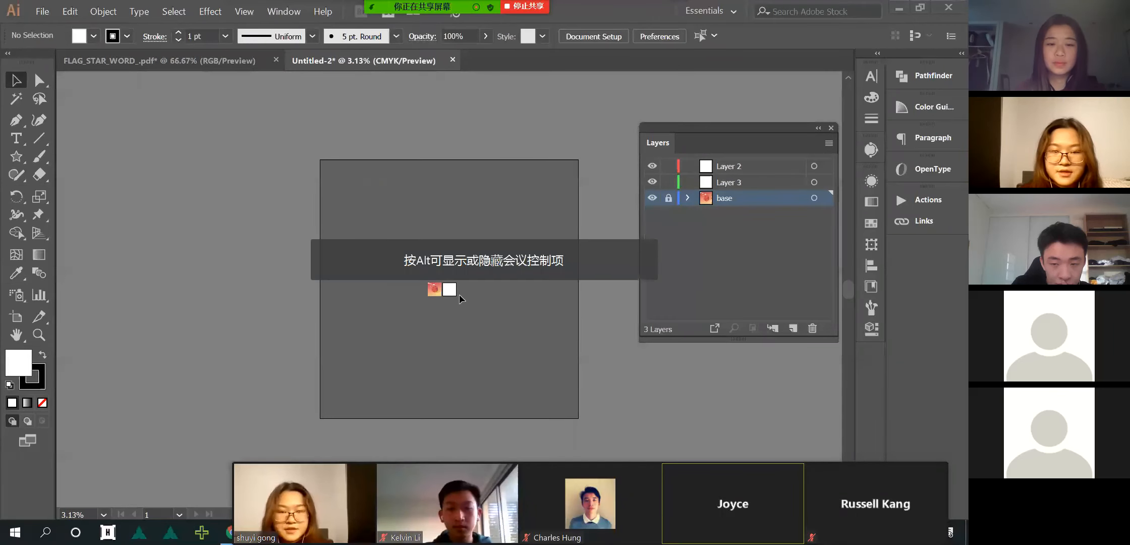
pyautogui.scroll(8, 459, 294)
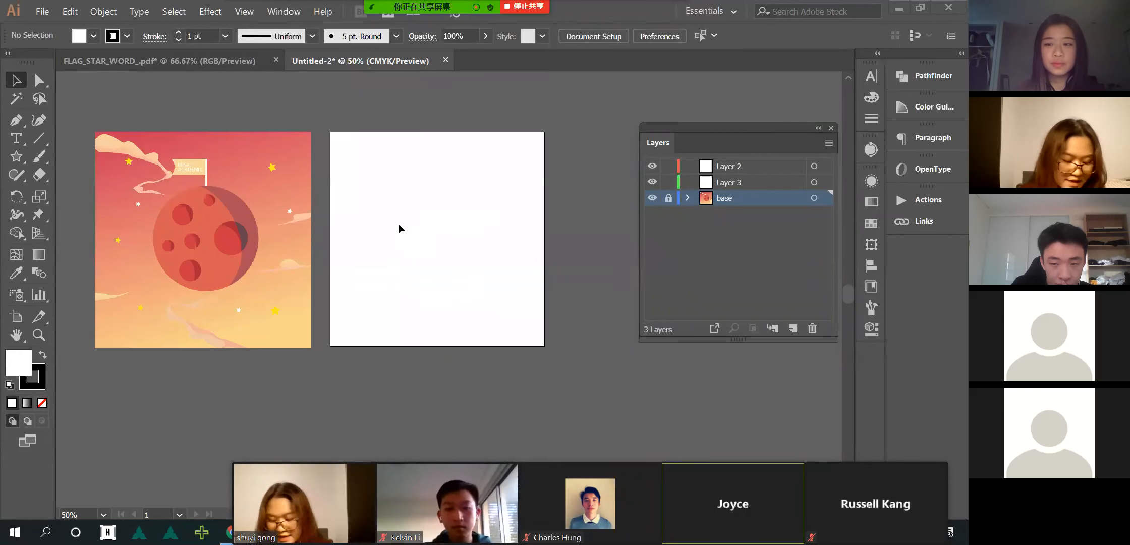
pyautogui.scroll(-1, 398, 223)
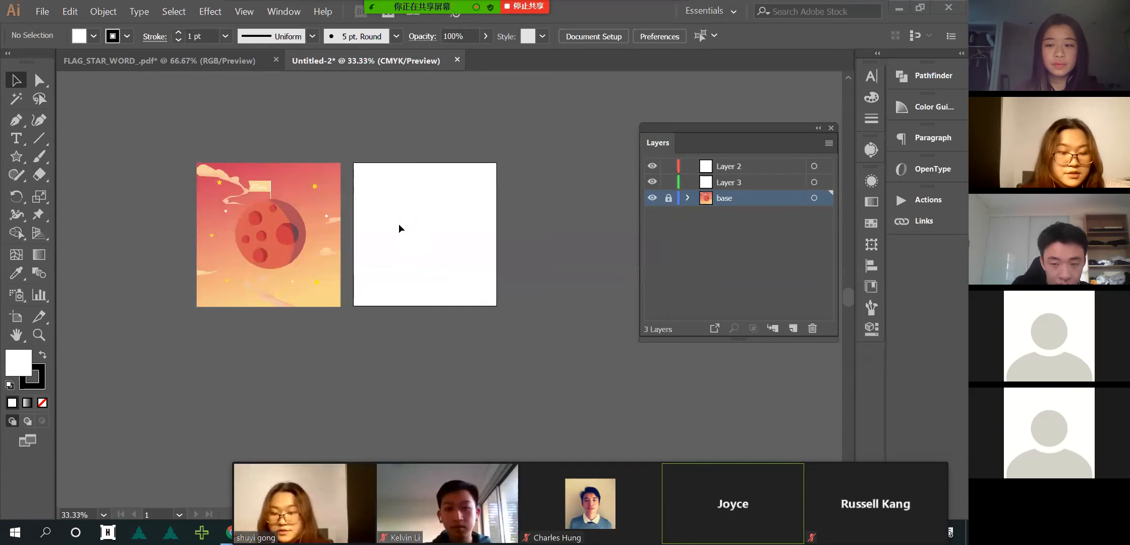
pyautogui.scroll(1, 398, 228)
pyautogui.scroll(1, 399, 225)
pyautogui.scroll(1, 399, 225)
pyautogui.scroll(-1, 398, 225)
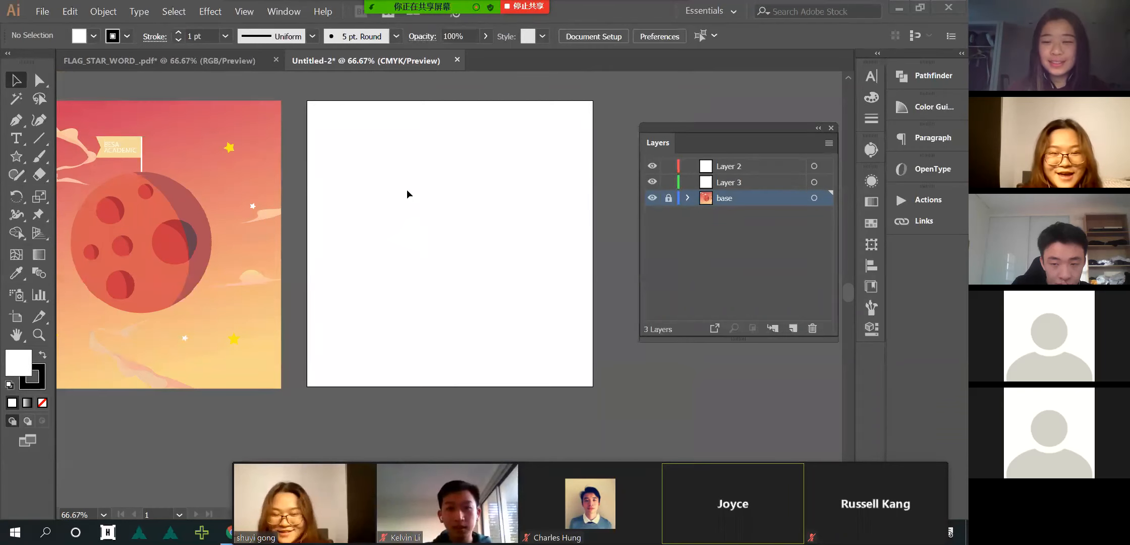
pyautogui.scroll(1, 454, 186)
pyautogui.scroll(-1, 475, 207)
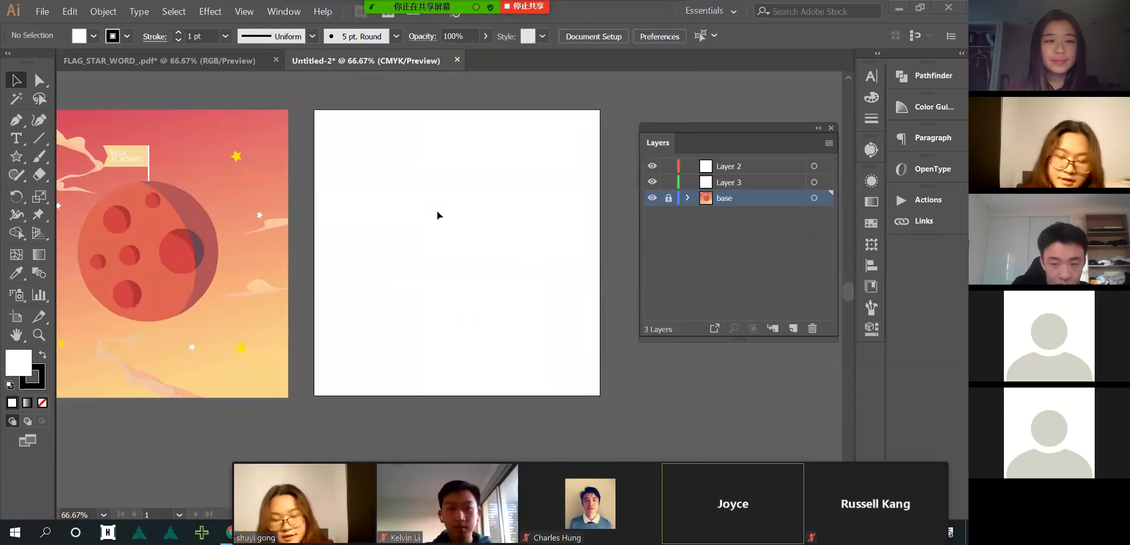
# - Look back and forth between the planet image and the blank artboard, including a closer view of the artboard
pyautogui.hscroll(-2, 464, 229)
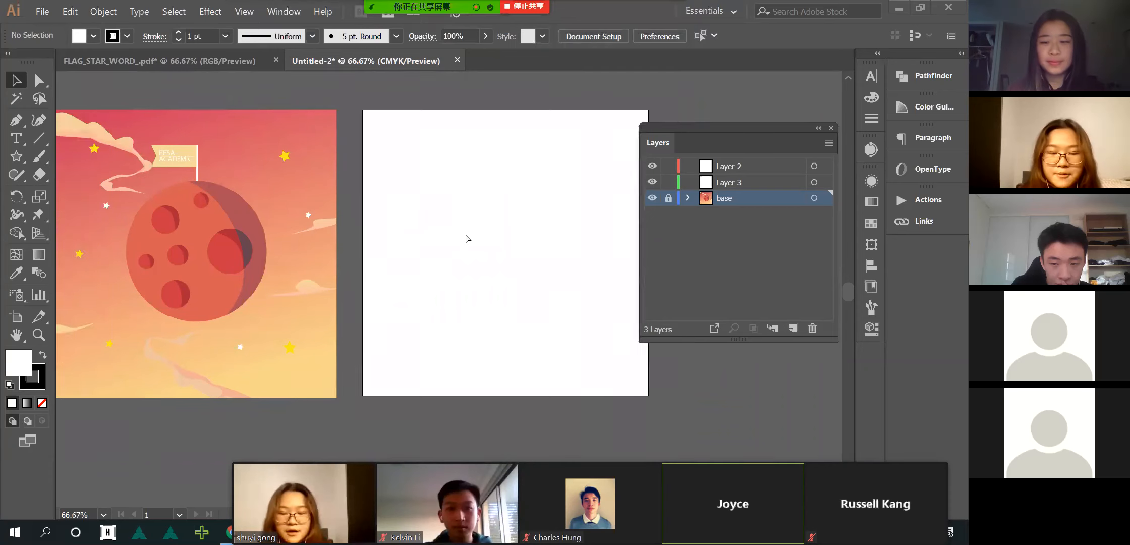
pyautogui.hscroll(2, 466, 238)
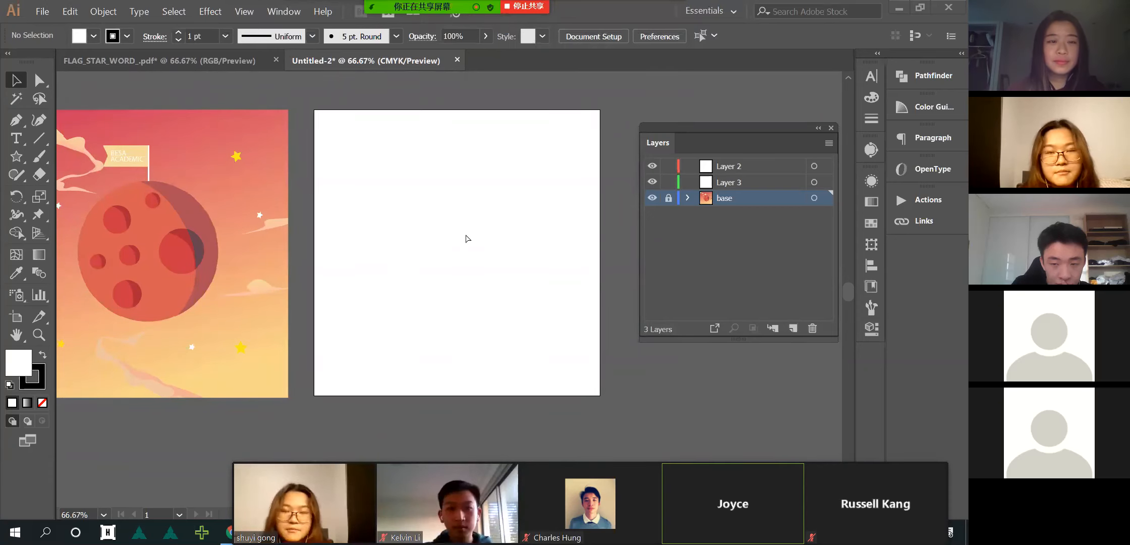
pyautogui.hscroll(-4, 466, 235)
pyautogui.hscroll(3, 458, 235)
pyautogui.hscroll(1, 461, 237)
pyautogui.hscroll(-2, 462, 238)
pyautogui.hscroll(2, 463, 237)
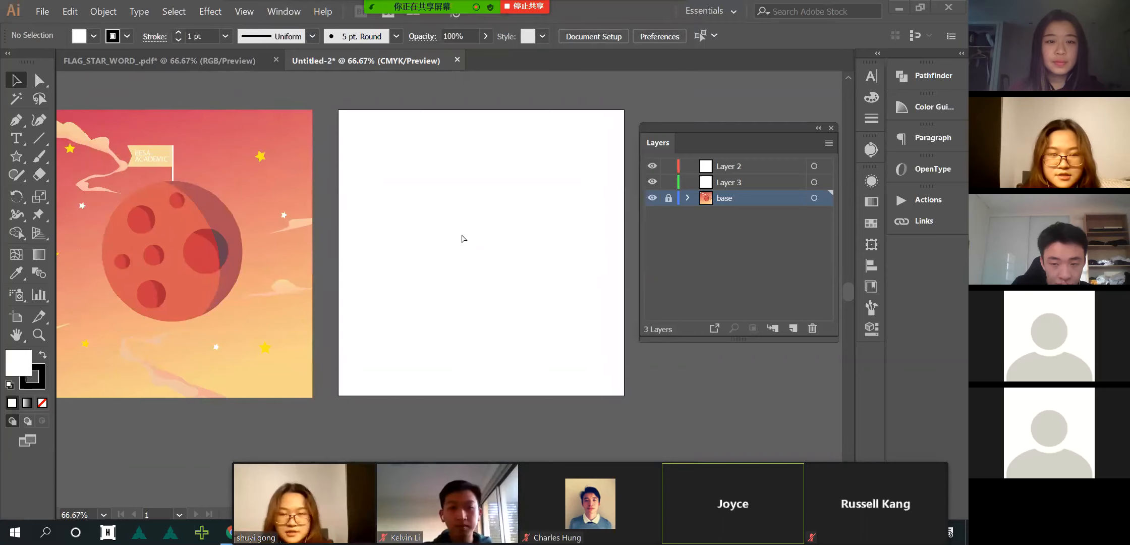
pyautogui.hscroll(-1, 567, 287)
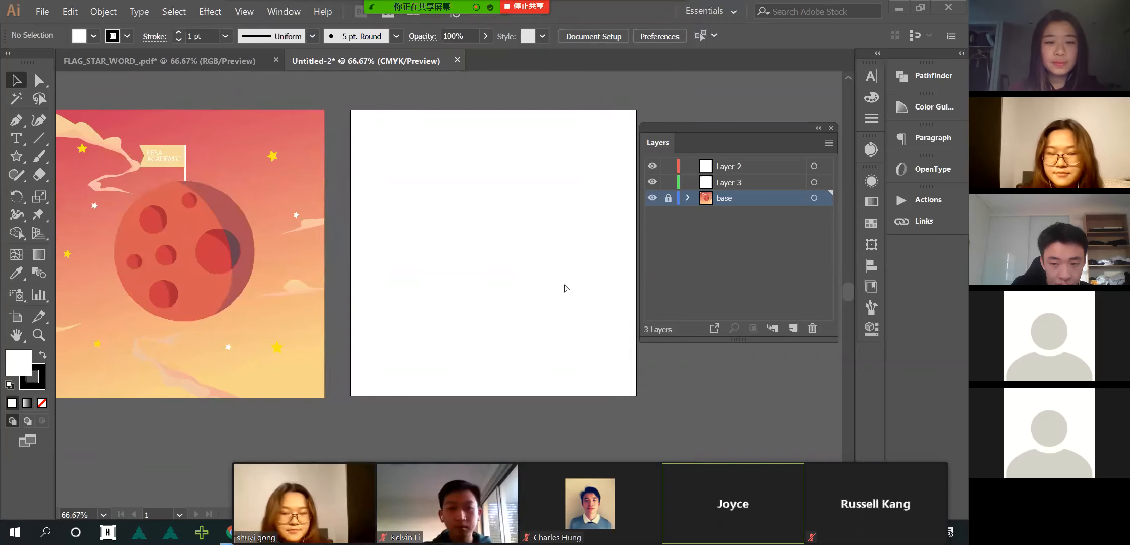
pyautogui.hscroll(2, 566, 288)
pyautogui.hscroll(-3, 567, 245)
pyautogui.hscroll(2, 567, 240)
pyautogui.hscroll(1, 568, 240)
pyautogui.scroll(1, 464, 245)
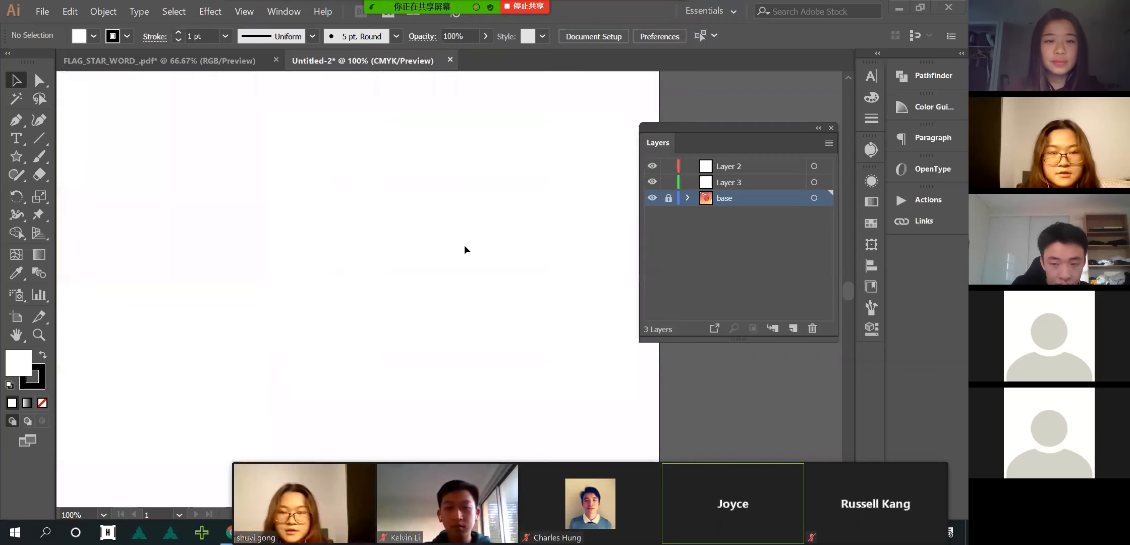
pyautogui.scroll(-1, 454, 250)
pyautogui.scroll(-1, 439, 237)
pyautogui.scroll(2, 419, 208)
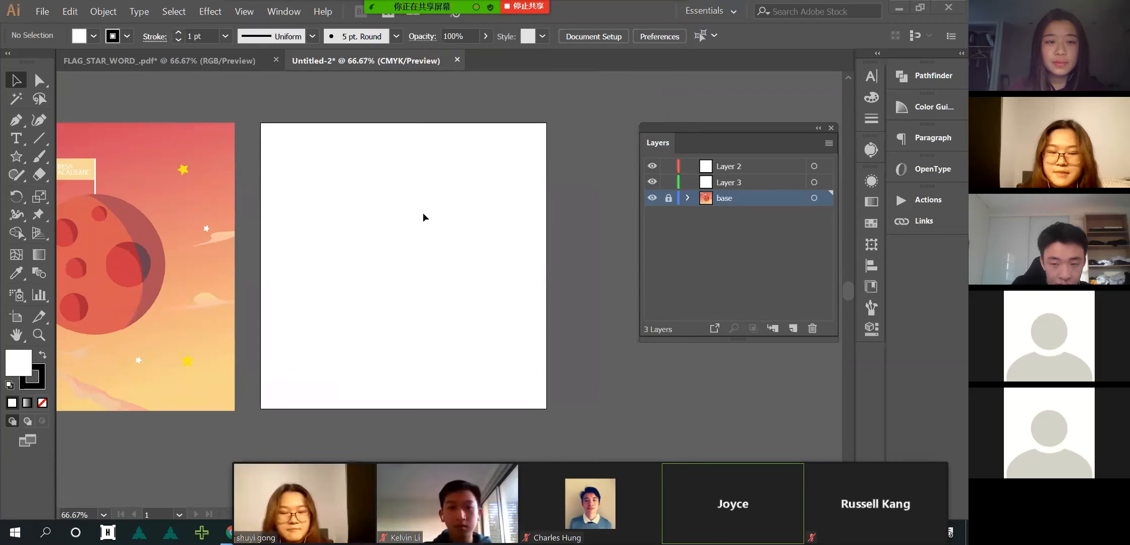
pyautogui.hscroll(-1, 424, 217)
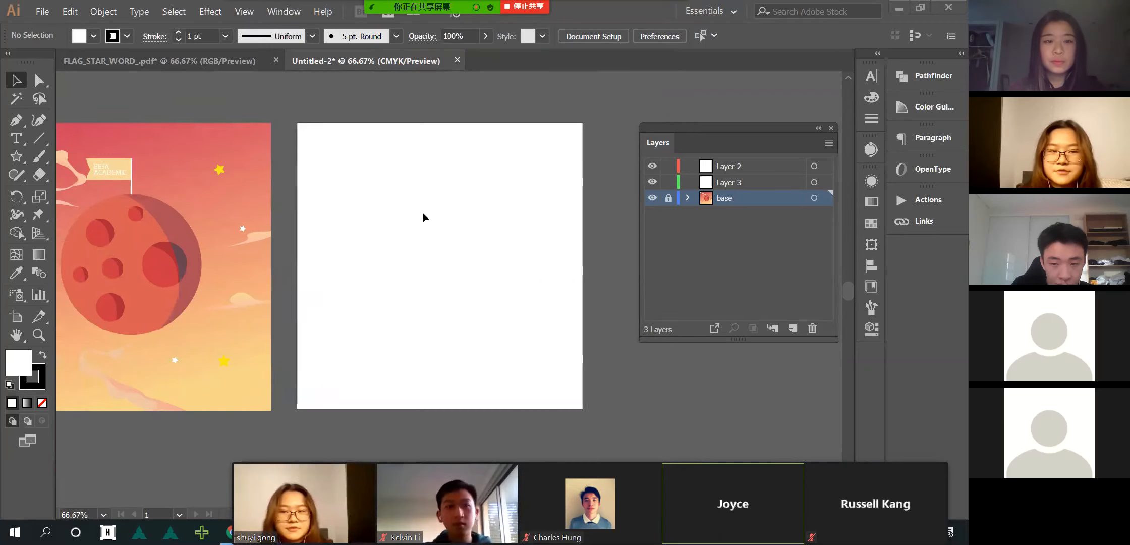
pyautogui.hscroll(1, 424, 214)
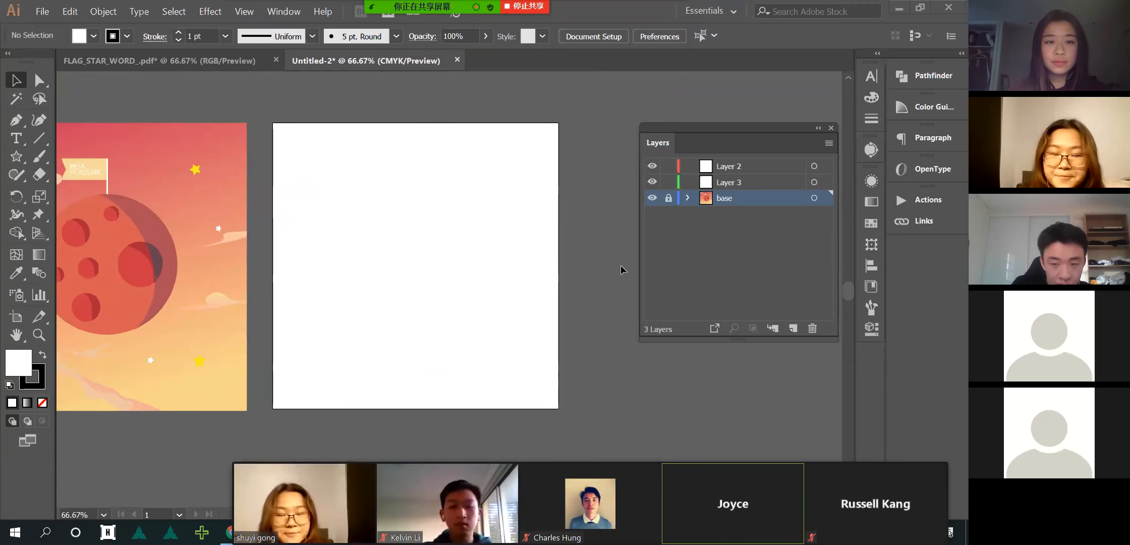
pyautogui.hscroll(-1, 422, 305)
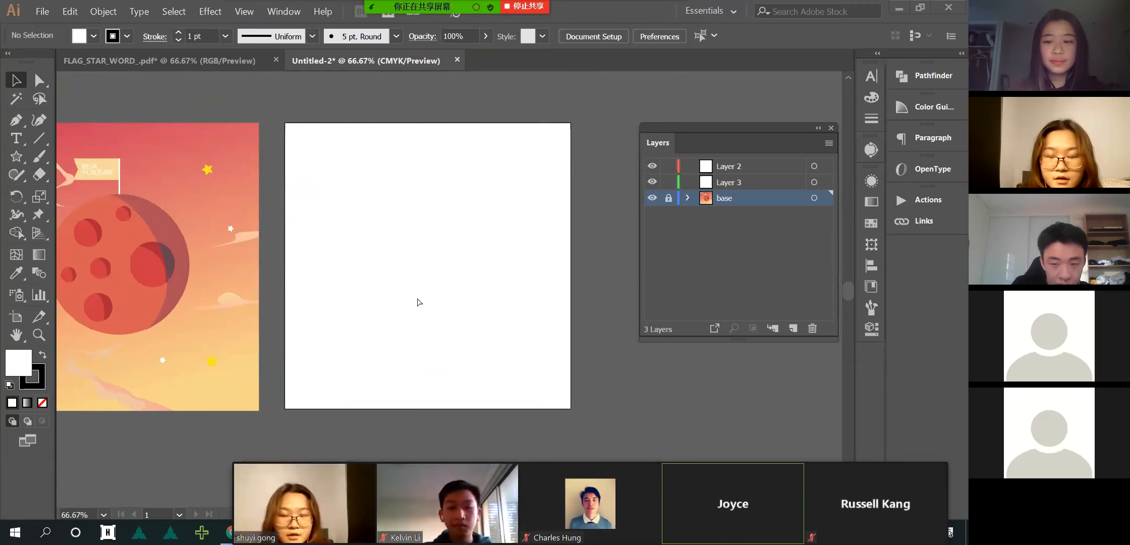
pyautogui.click(728, 183)
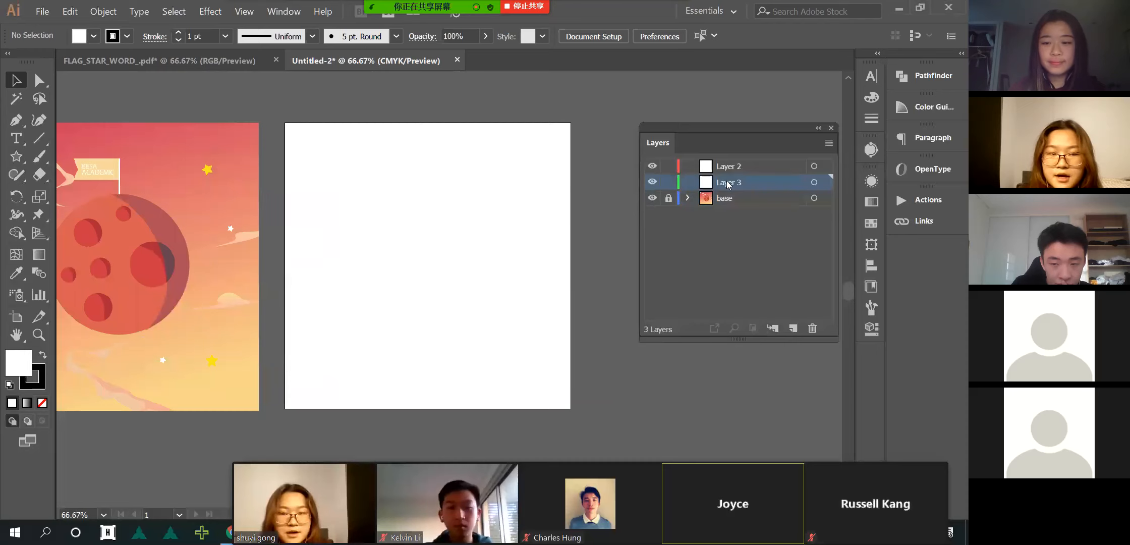
pyautogui.doubleClick(729, 182)
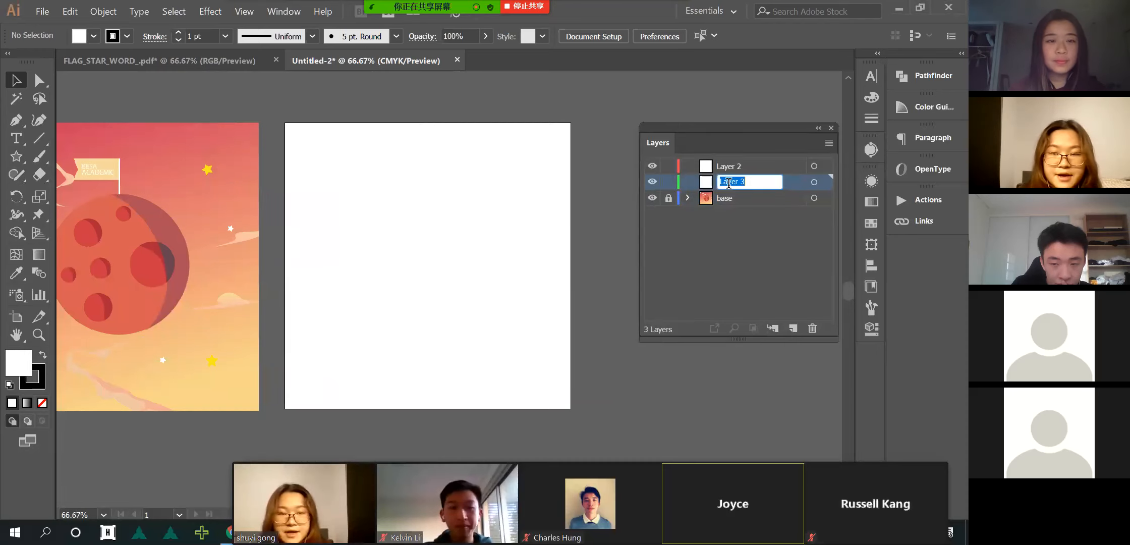
pyautogui.click(750, 255)
pyautogui.click(759, 202)
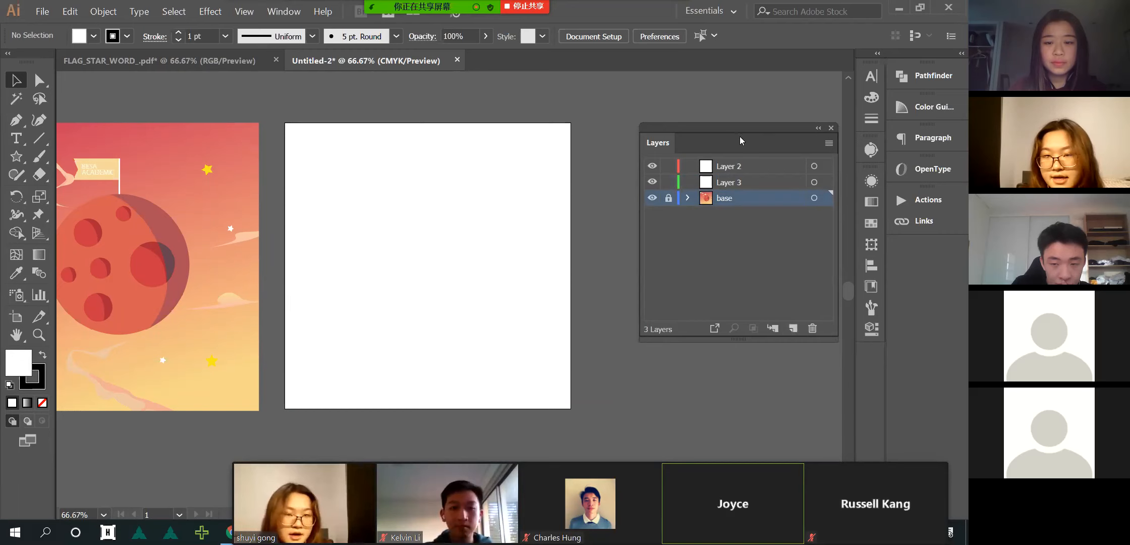
# - Dock the Layers panel as an icon and float it beside the artboard again
pyautogui.moveTo(697, 133); pyautogui.dragTo(735, 165)
pyautogui.moveTo(752, 220); pyautogui.dragTo(869, 361)
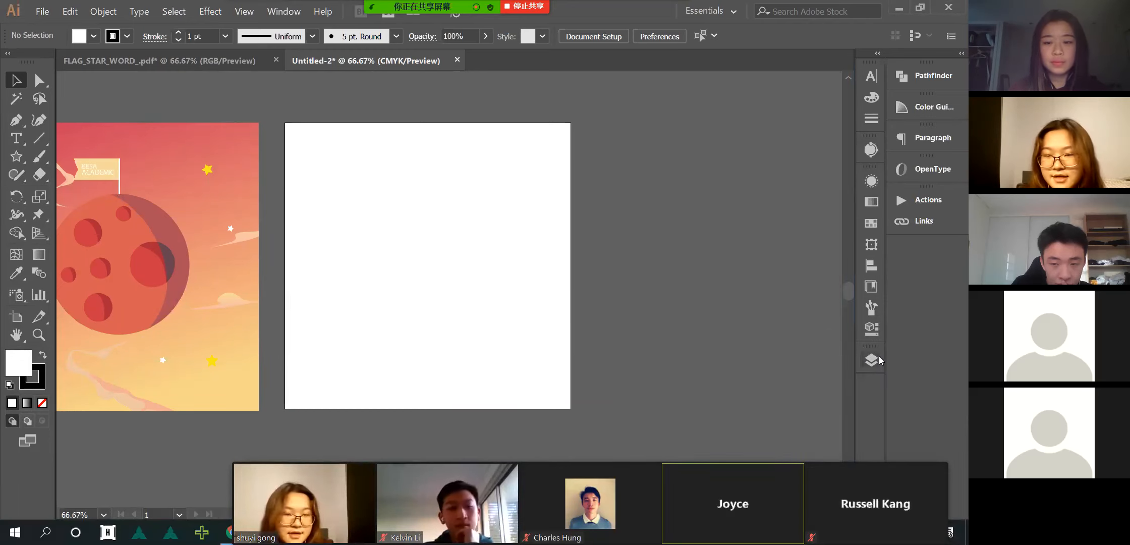
pyautogui.moveTo(871, 363); pyautogui.dragTo(730, 177)
# - Add a new layer directly above base, and delete the empty Layer 3 and Layer 2
pyautogui.click(794, 308)
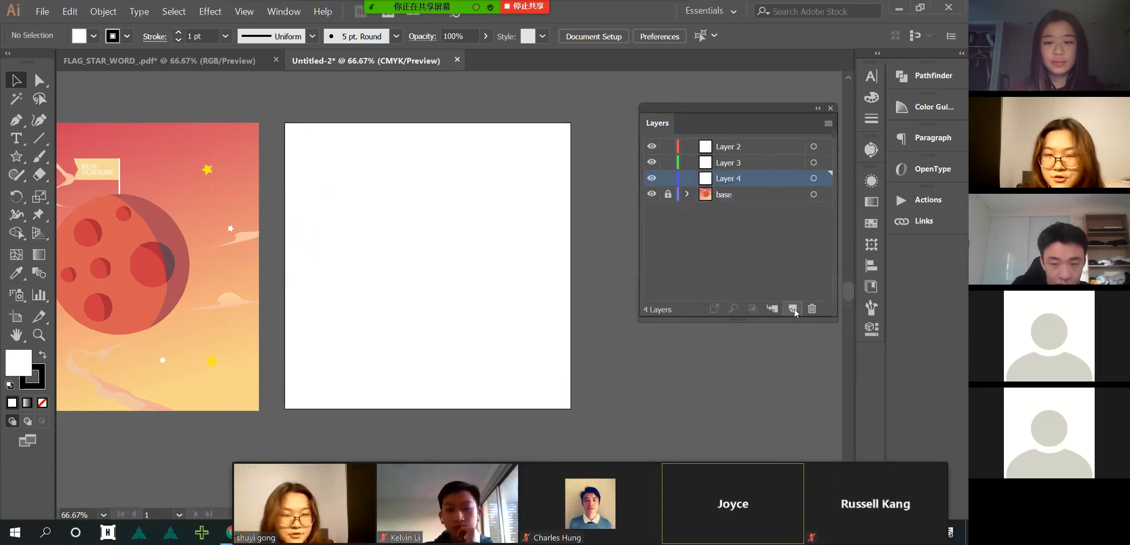
pyautogui.click(738, 160)
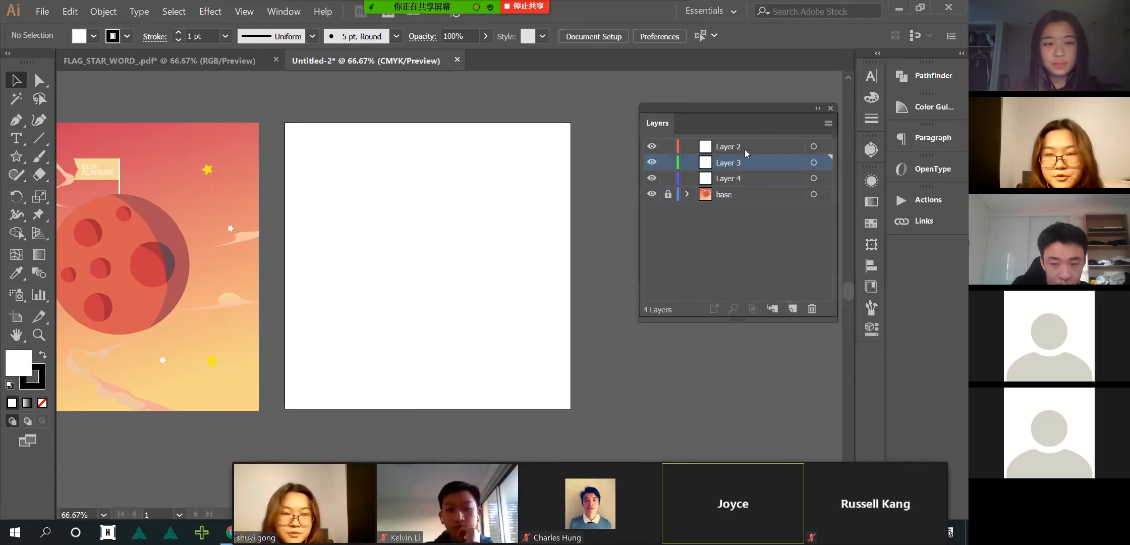
pyautogui.keyDown('shift'); pyautogui.click(745, 149); pyautogui.keyUp('shift')
pyautogui.click(767, 230)
pyautogui.click(738, 169)
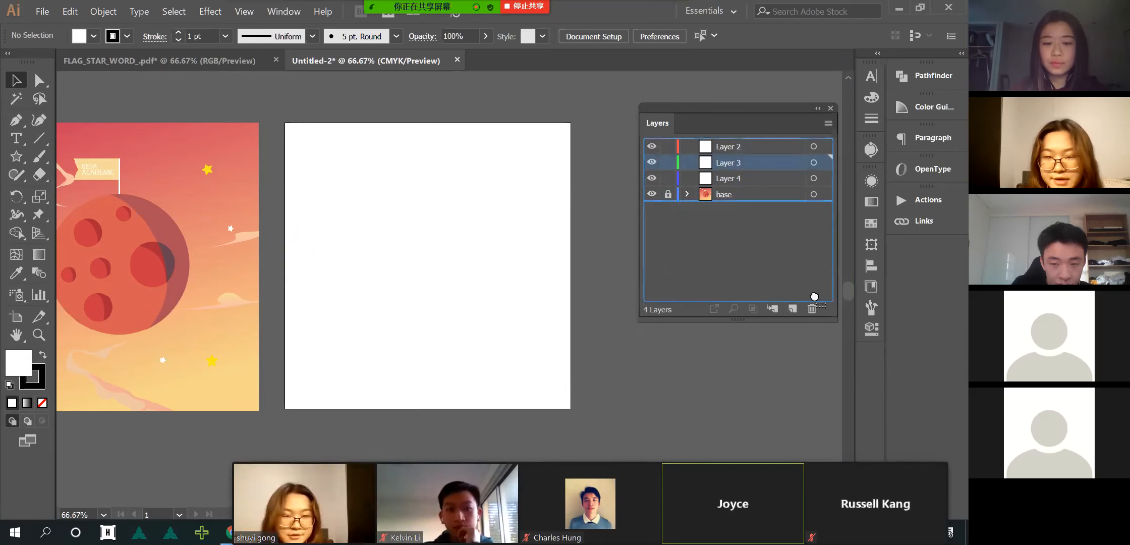
pyautogui.click(812, 308)
pyautogui.click(742, 151)
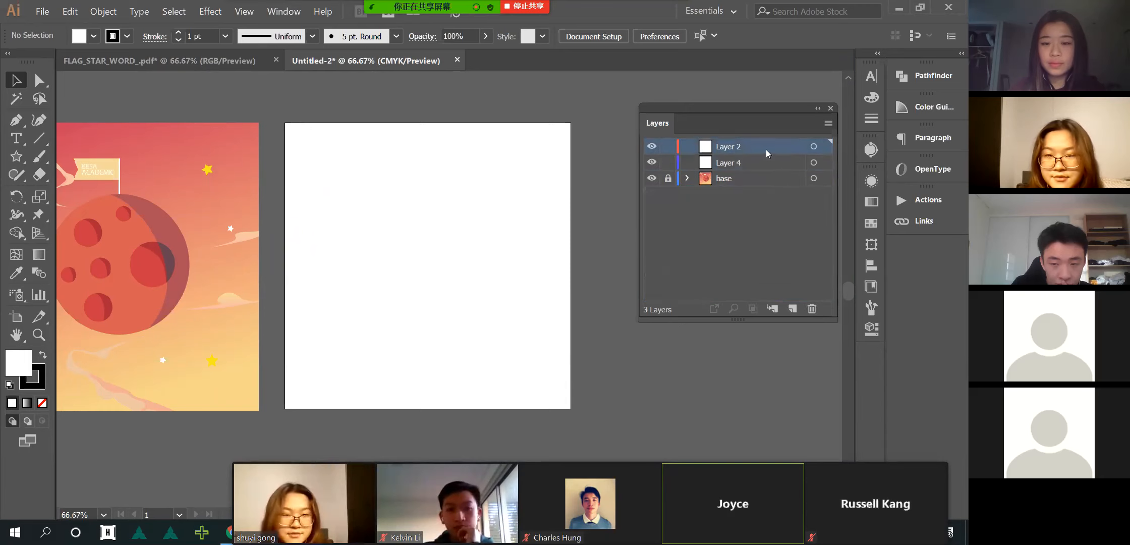
pyautogui.click(812, 308)
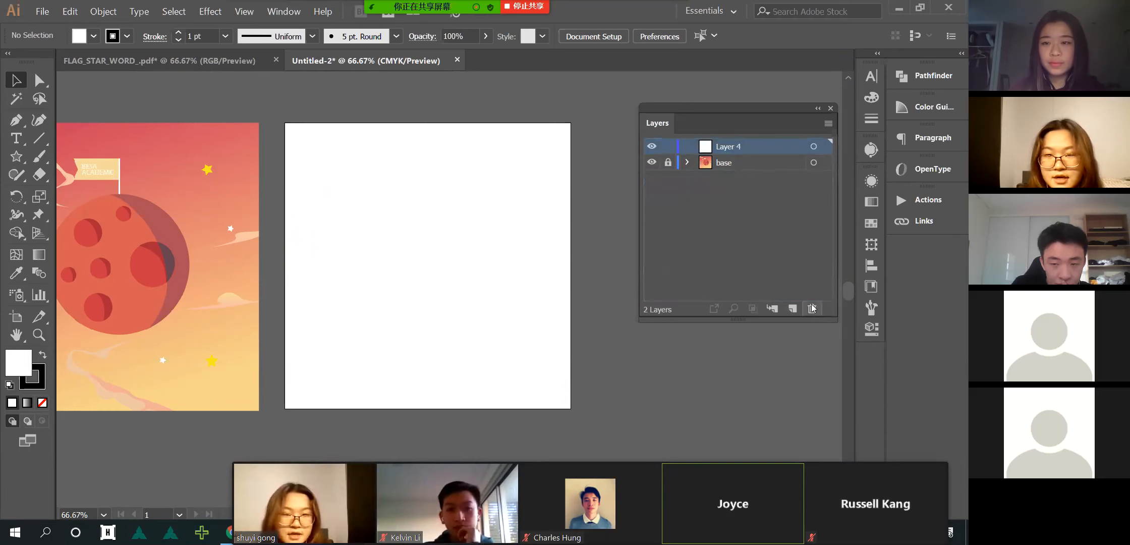
# - Rename the new layer above base as background
pyautogui.doubleClick(731, 149)
pyautogui.write('backg')
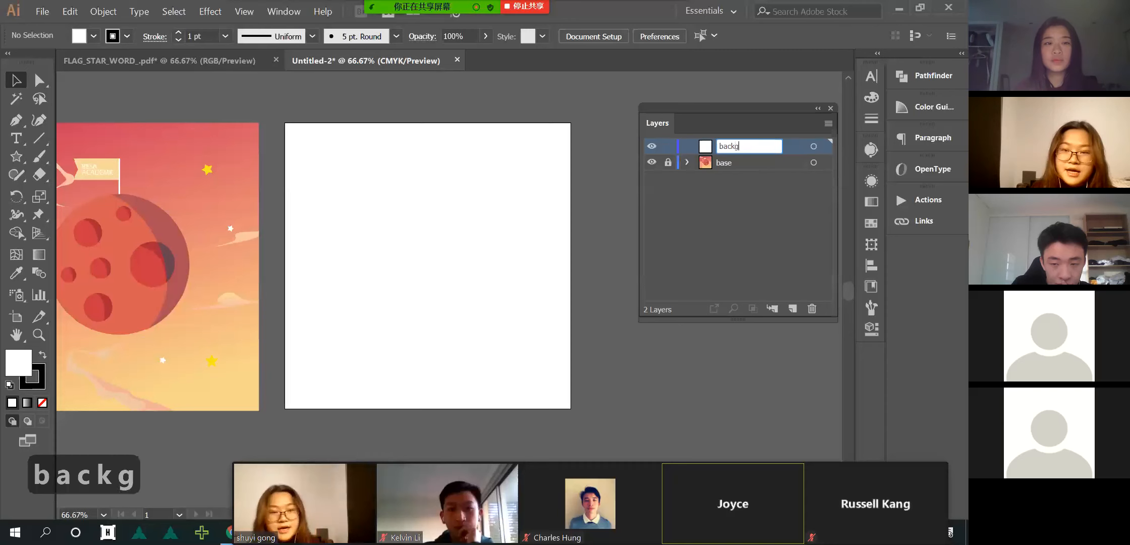
pyautogui.write('round')
pyautogui.press('Return')
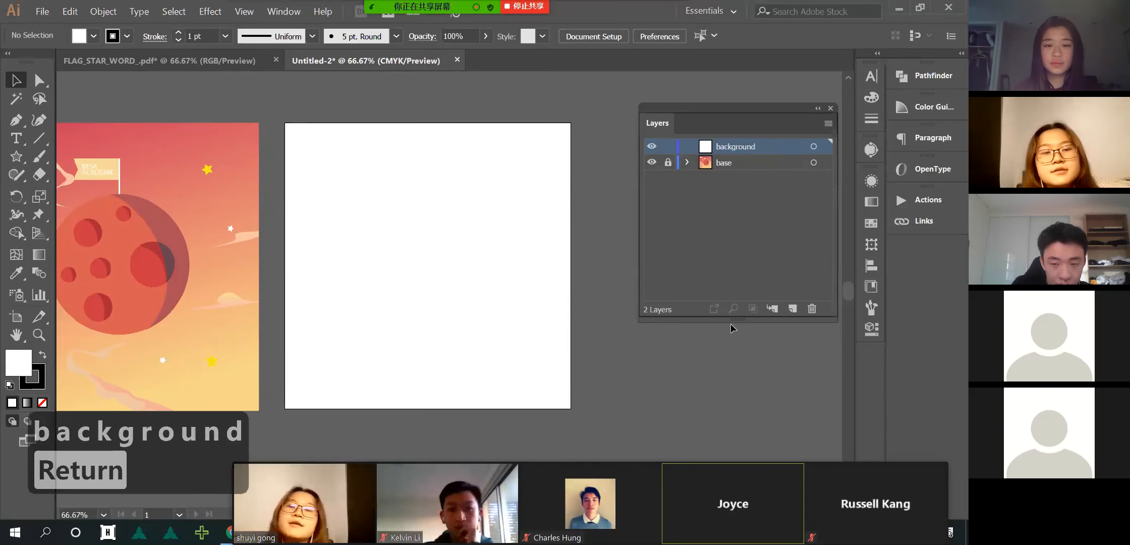
# - Unlock the base layer, move the planet image onto the artboard, and lock base again
pyautogui.hscroll(-3, 392, 346)
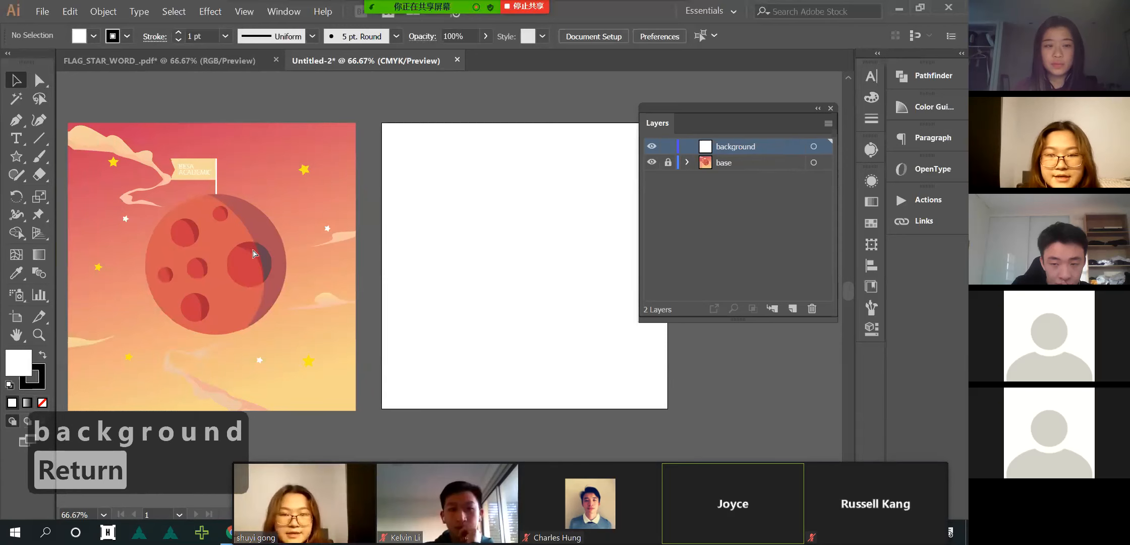
pyautogui.click(668, 162)
pyautogui.hscroll(1, 354, 217)
pyautogui.moveTo(278, 210); pyautogui.dragTo(545, 185)
pyautogui.hscroll(2, 387, 163)
pyautogui.hotkey('ctrl', '1')
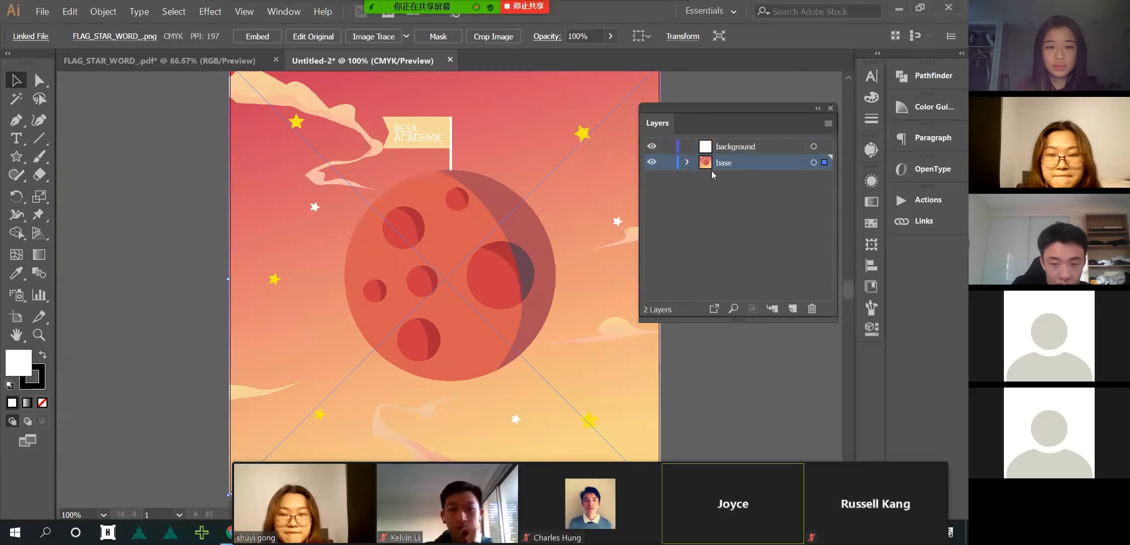
pyautogui.click(668, 162)
pyautogui.scroll(-1, 469, 254)
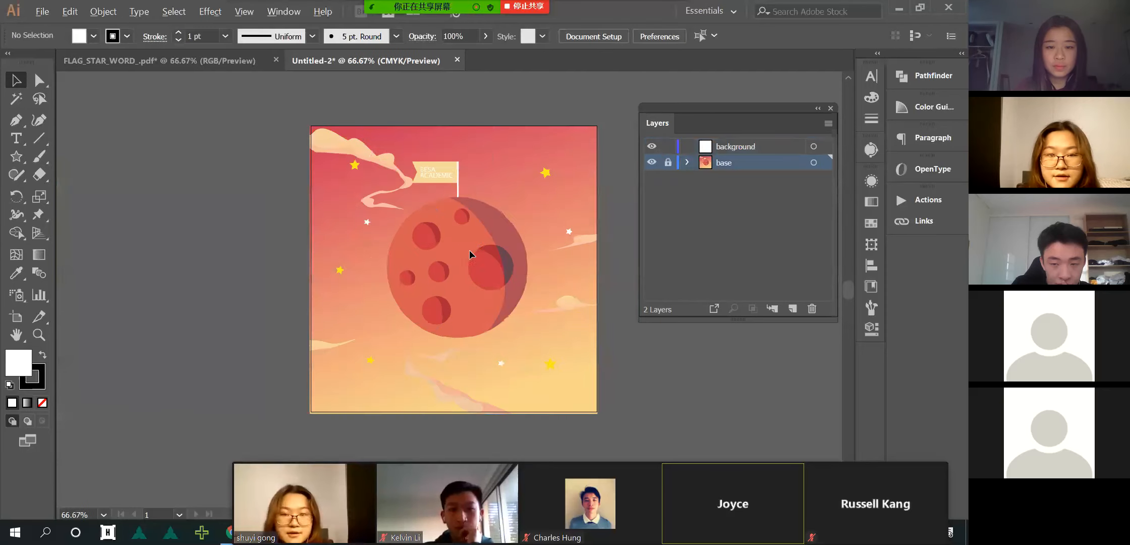
# - Draw a white rectangle covering the whole artboard on the background layer
pyautogui.click(710, 148)
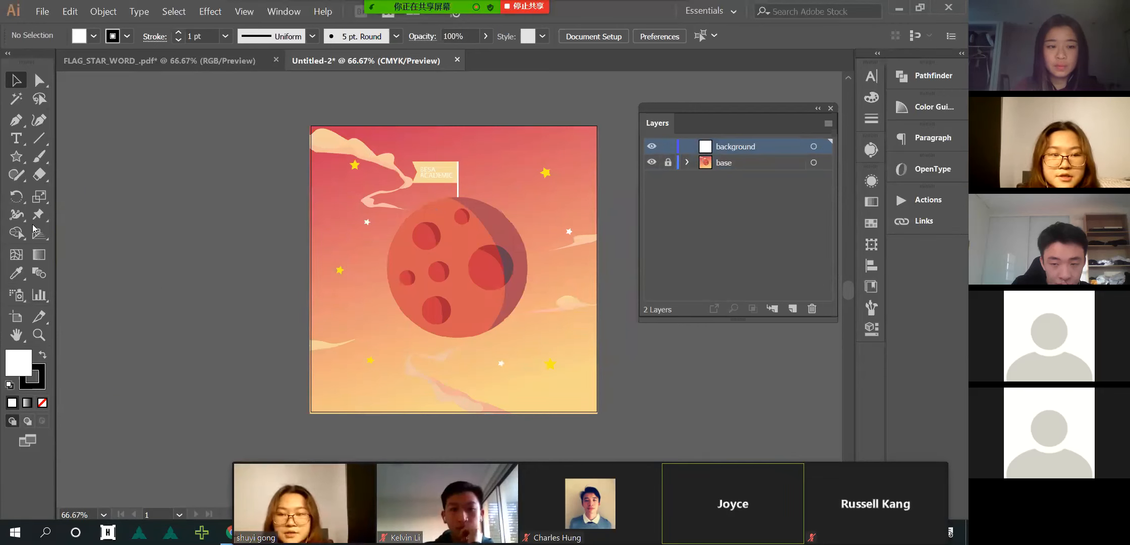
pyautogui.click(16, 157)
pyautogui.moveTo(16, 157); pyautogui.dragTo(71, 157)
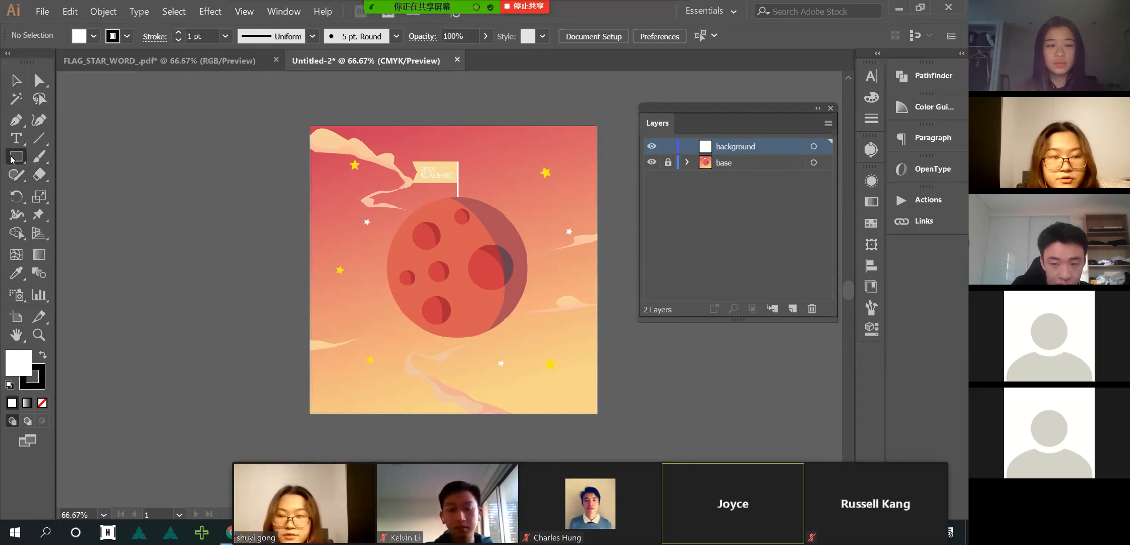
pyautogui.moveTo(12, 159)
pyautogui.mouseDown()
pyautogui.moveTo(72, 160)
pyautogui.moveTo(80, 230)
pyautogui.moveTo(76, 160)
pyautogui.moveTo(15, 158)
pyautogui.mouseUp()
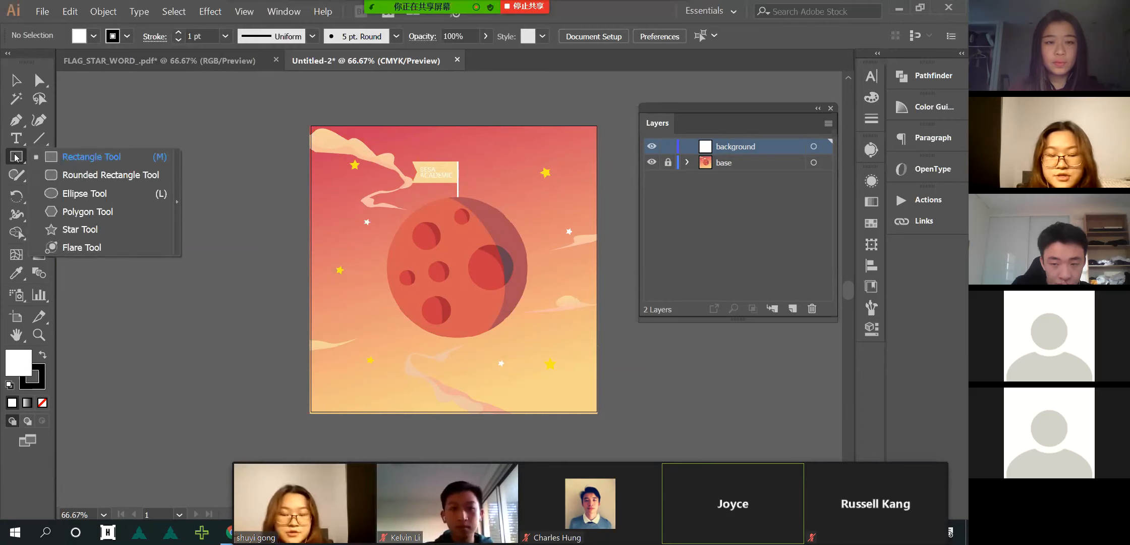
pyautogui.moveTo(15, 158); pyautogui.dragTo(32, 157)
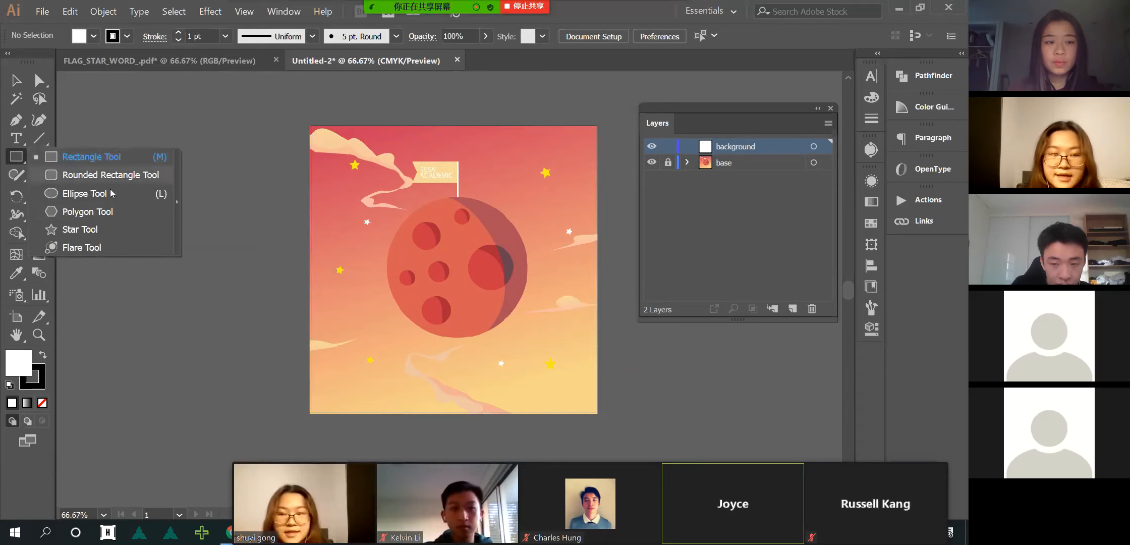
pyautogui.click(104, 159)
pyautogui.hscroll(3, 537, 225)
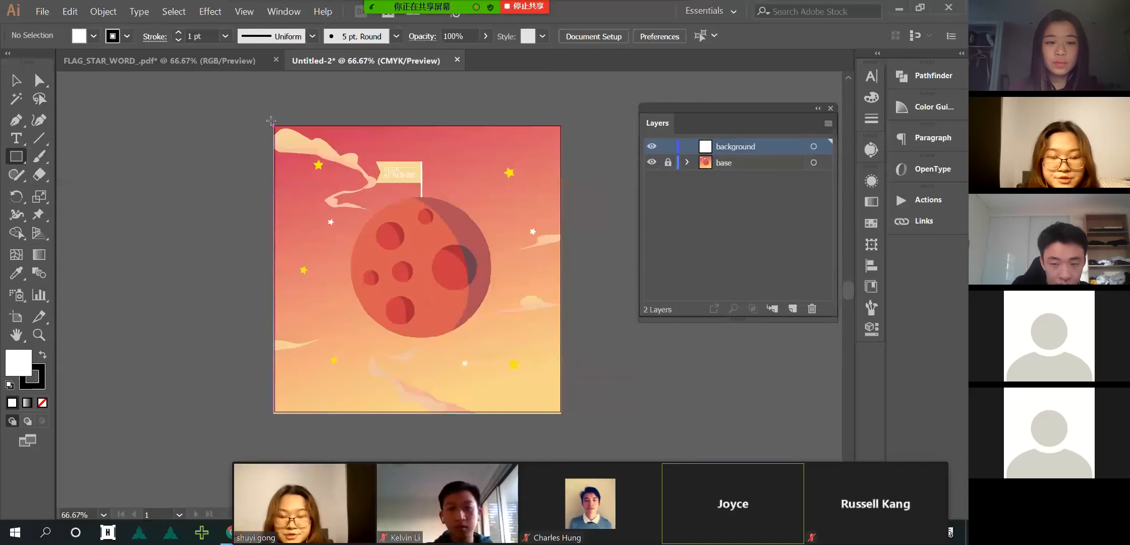
pyautogui.moveTo(271, 121); pyautogui.dragTo(561, 413)
pyautogui.click(26, 83)
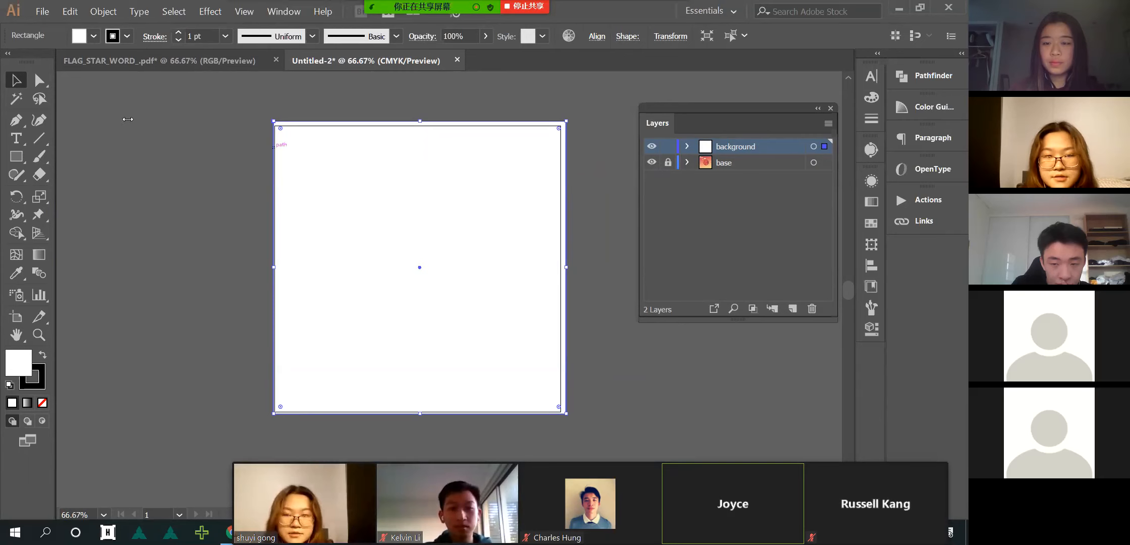
# - Unlock base, move the planet image back beside the artboard, and realign the white rectangle over the artboard
pyautogui.click(391, 100)
pyautogui.moveTo(344, 149); pyautogui.dragTo(388, 152)
pyautogui.click(667, 161)
pyautogui.click(301, 215)
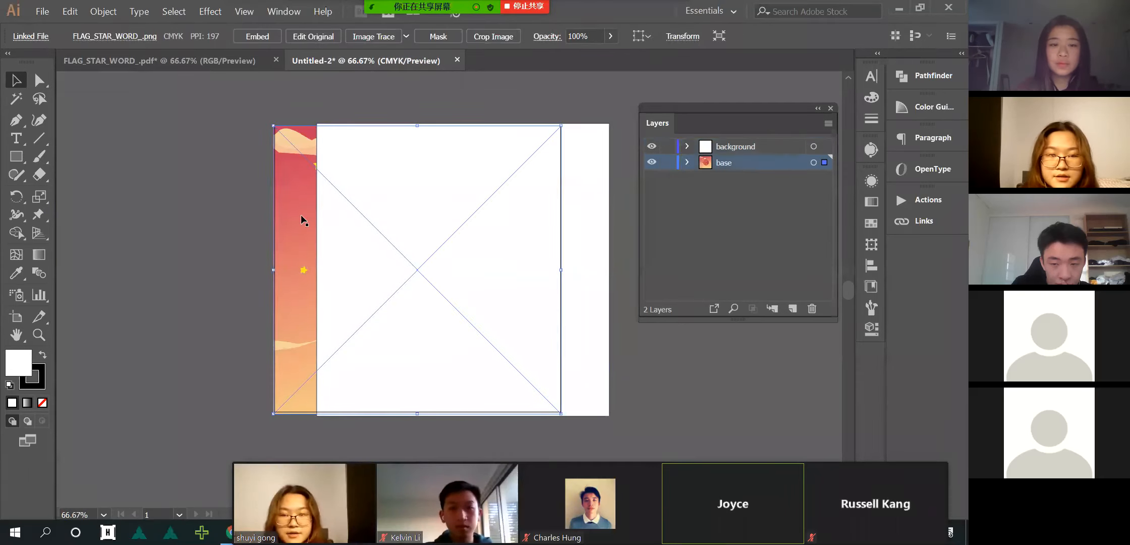
pyautogui.moveTo(309, 202); pyautogui.dragTo(109, 161)
pyautogui.click(280, 99)
pyautogui.moveTo(340, 147); pyautogui.dragTo(284, 145)
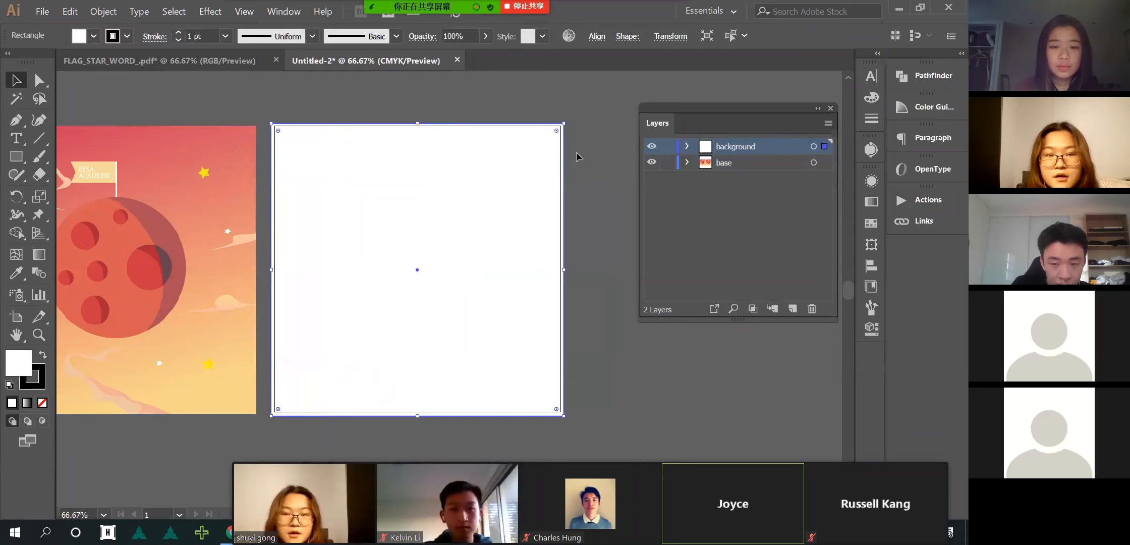
# - Remove the background rectangle's stroke and make its fill the active colour attribute
pyautogui.click(39, 387)
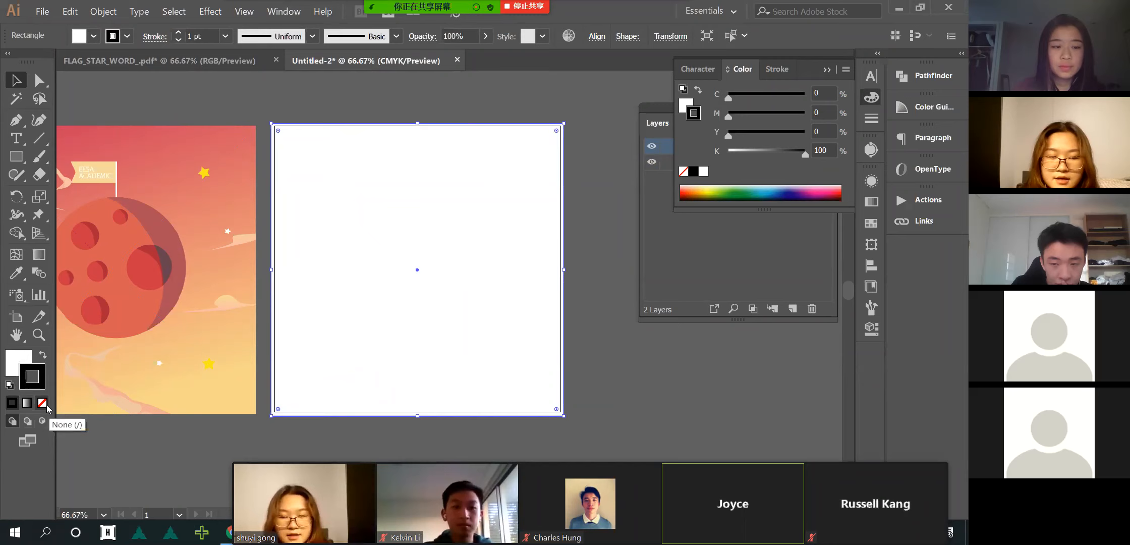
pyautogui.click(46, 404)
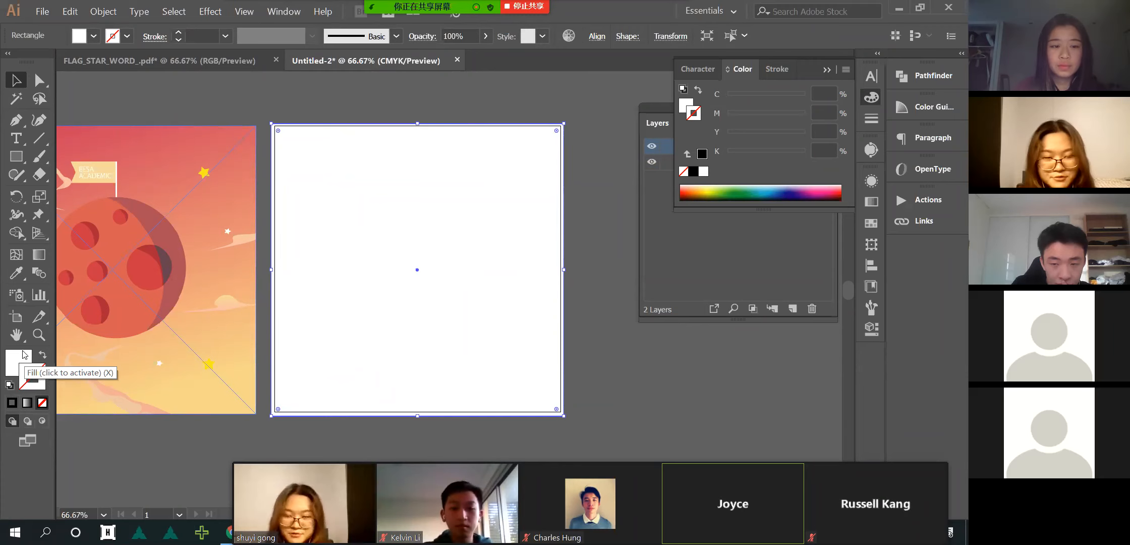
pyautogui.click(17, 370)
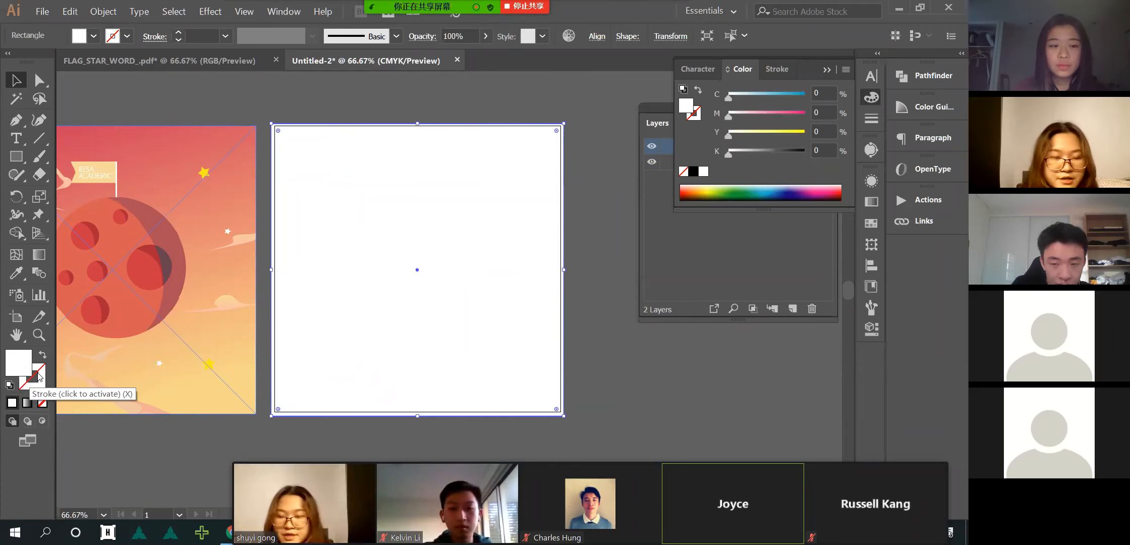
pyautogui.click(38, 387)
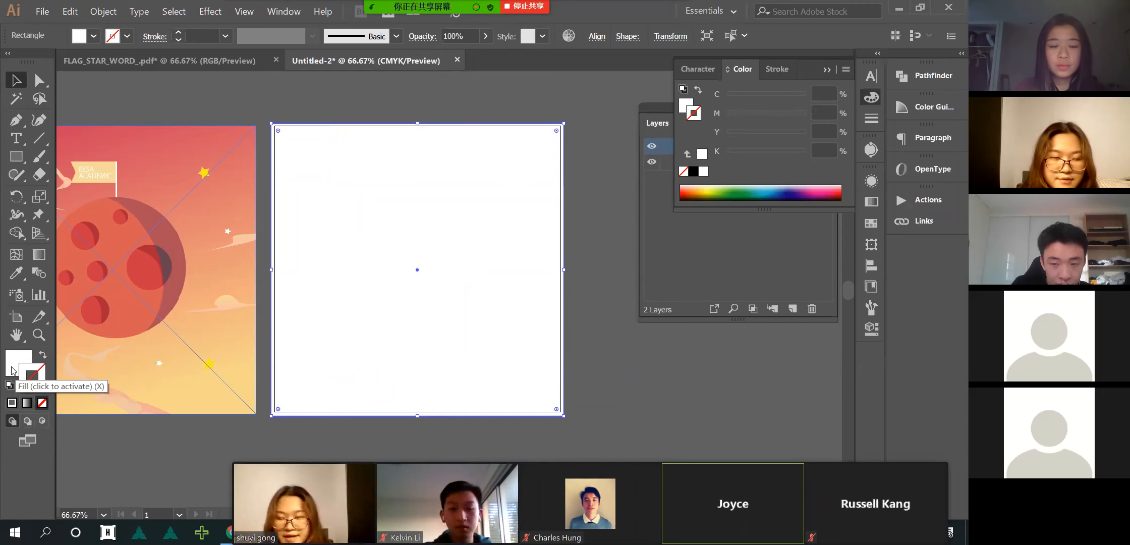
pyautogui.click(43, 376)
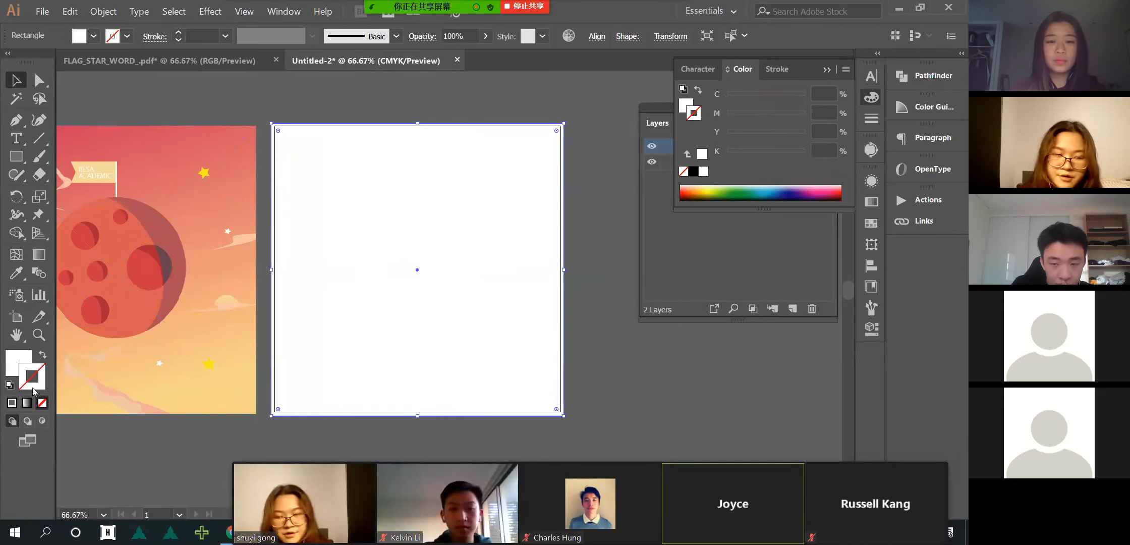
pyautogui.click(10, 353)
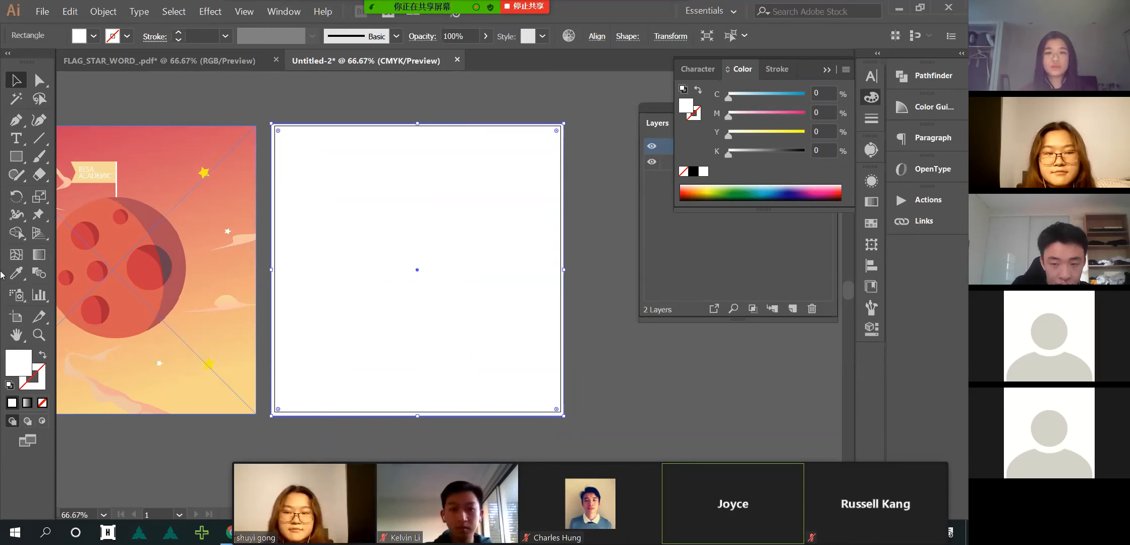
# - Try orange, light yellow-orange and coral fills on the rectangle by sampling the reference sky with the Eyedropper
pyautogui.click(16, 273)
pyautogui.click(248, 251)
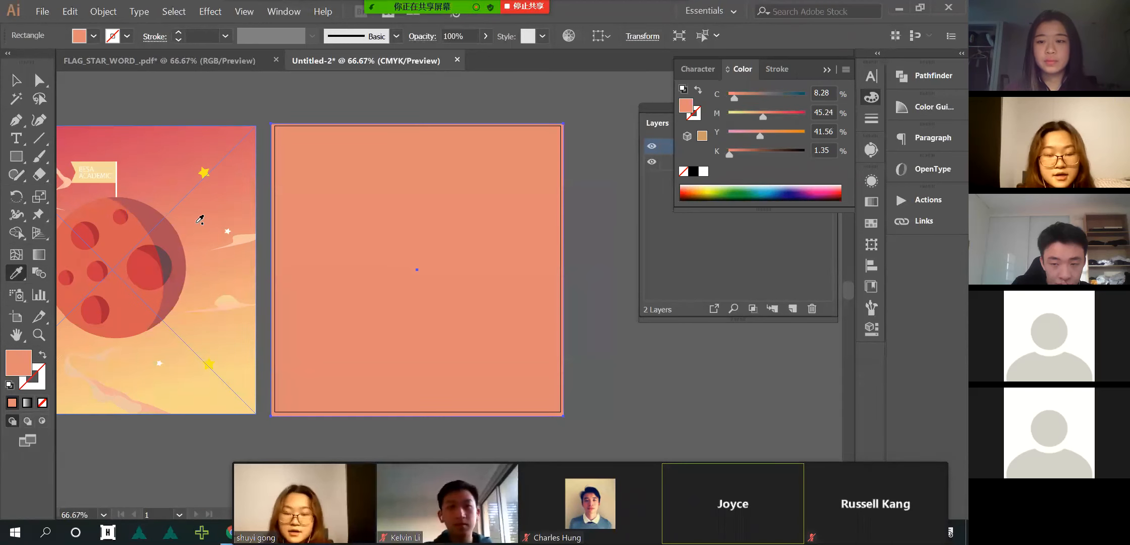
pyautogui.click(197, 329)
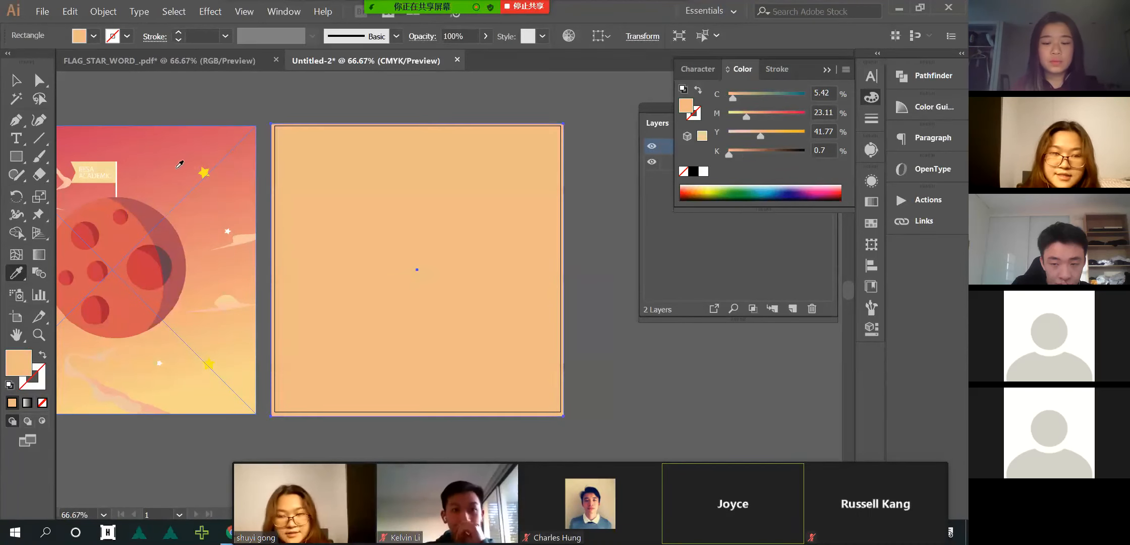
pyautogui.click(172, 164)
pyautogui.press('v')
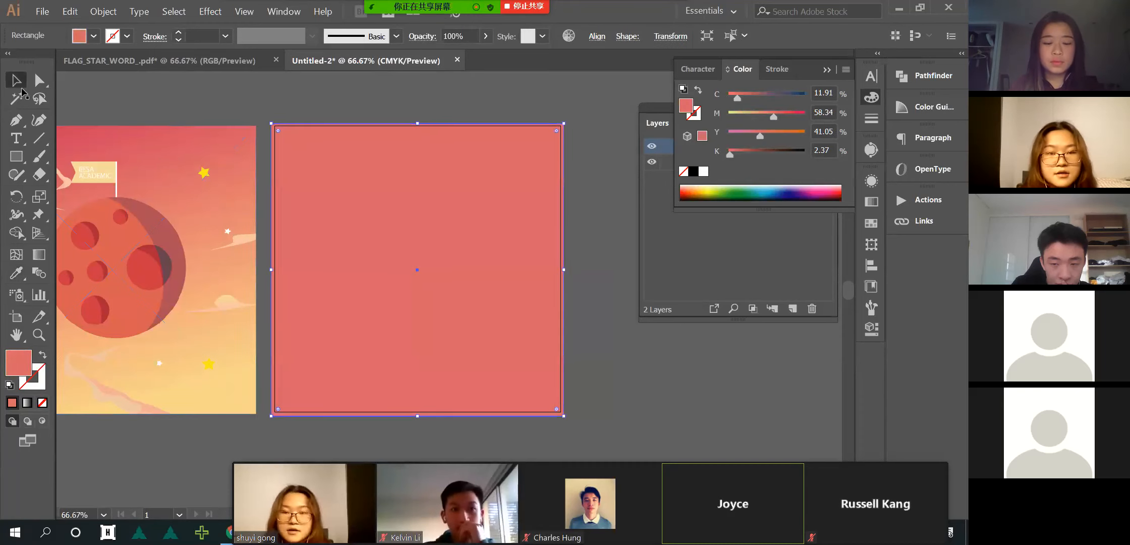
# - Put away the colour settings and open the gradient settings, narrowing them clear of the rectangle
pyautogui.click(826, 70)
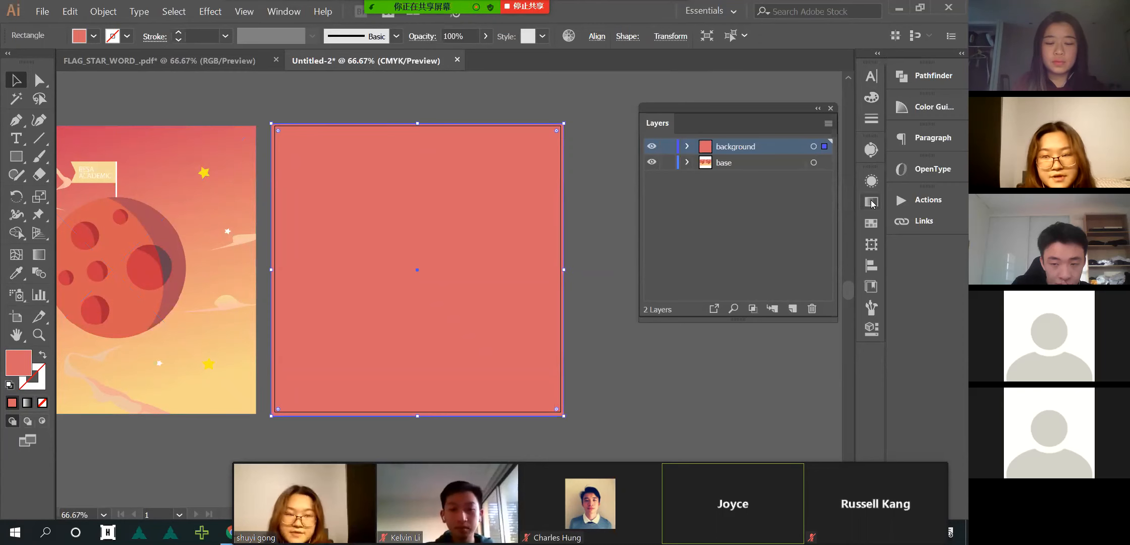
pyautogui.click(285, 11)
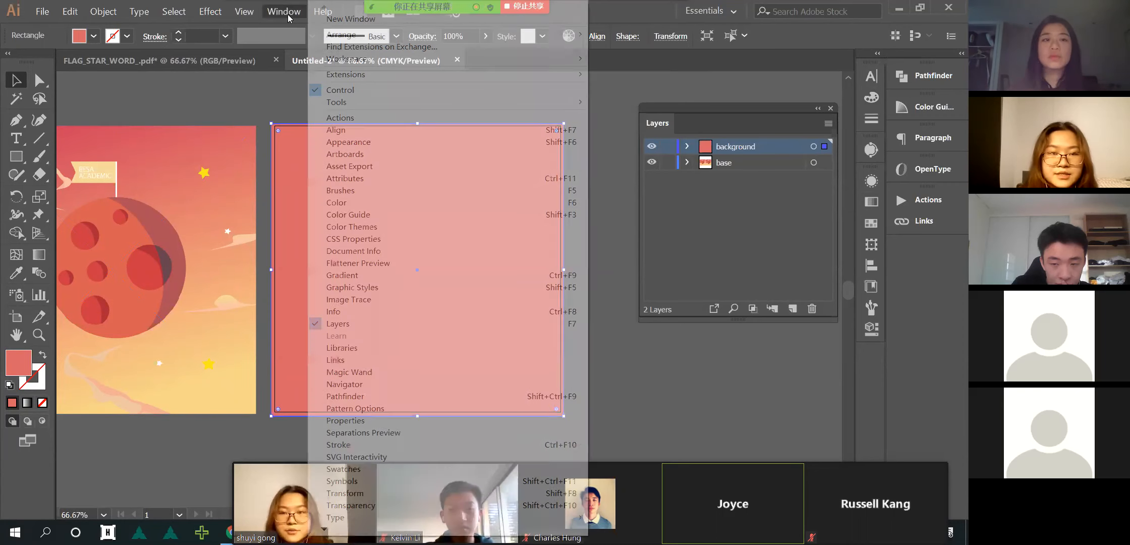
pyautogui.click(383, 276)
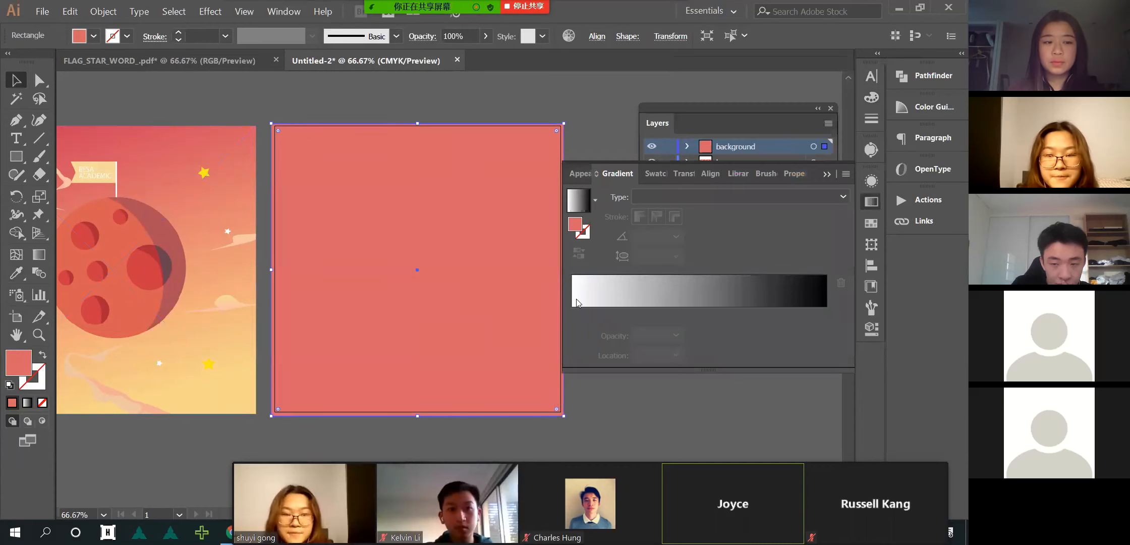
pyautogui.moveTo(563, 351); pyautogui.dragTo(643, 350)
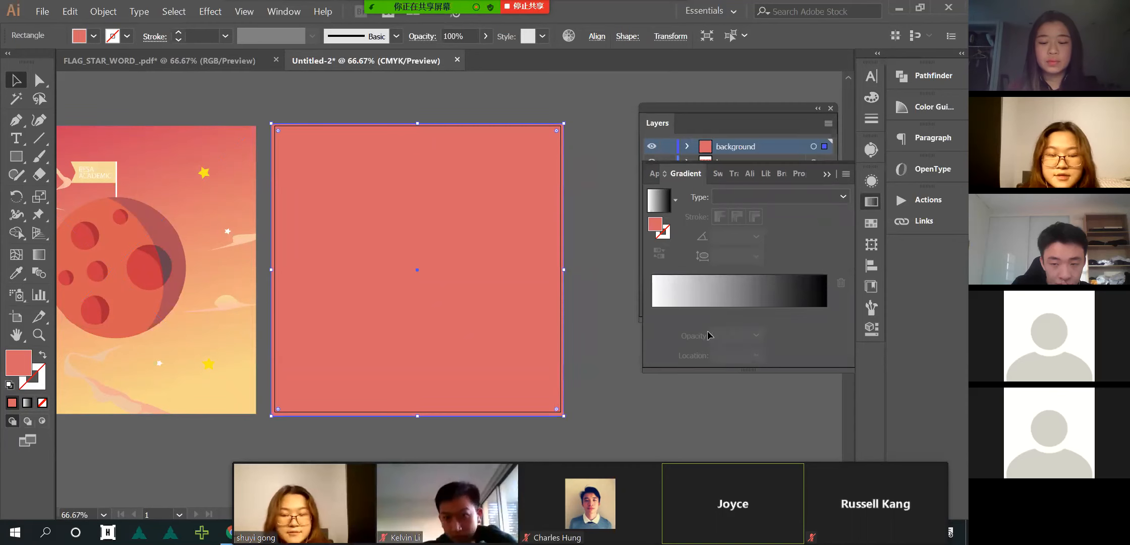
# - Fill the rectangle with the red sampled from the upper edge of the reference sky
pyautogui.click(16, 273)
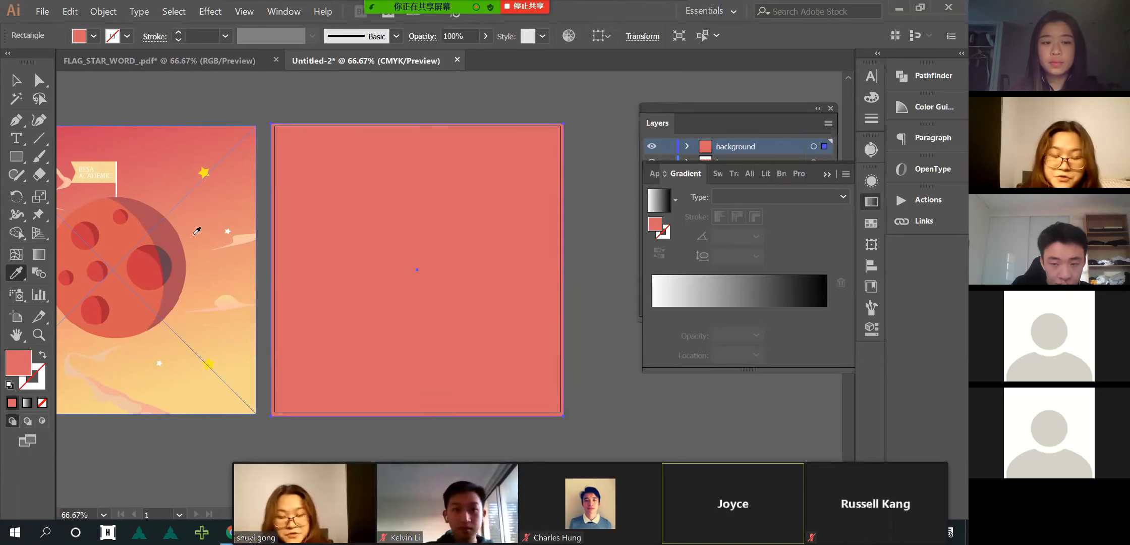
pyautogui.click(180, 126)
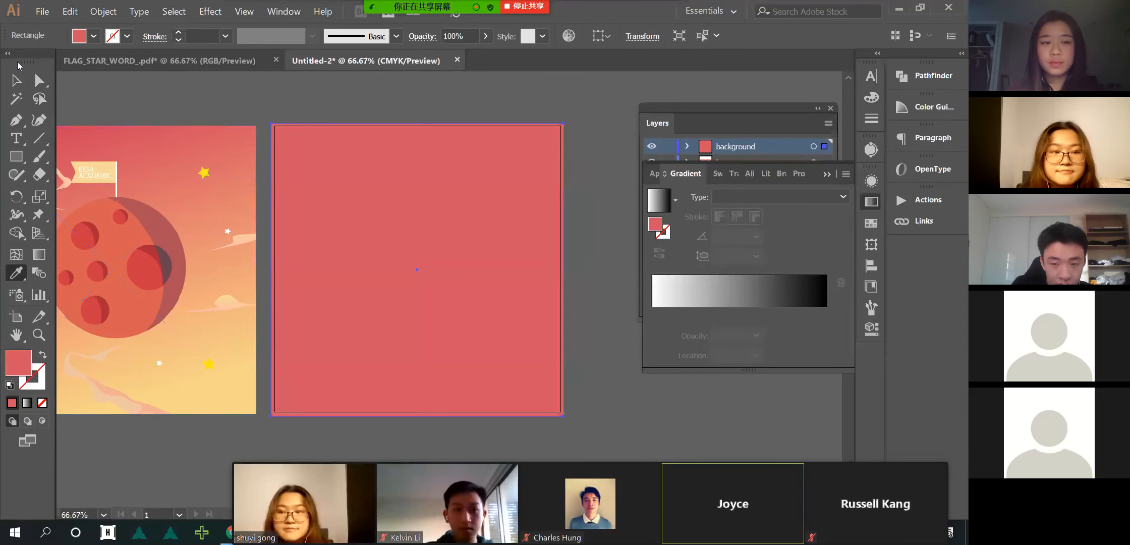
pyautogui.click(16, 79)
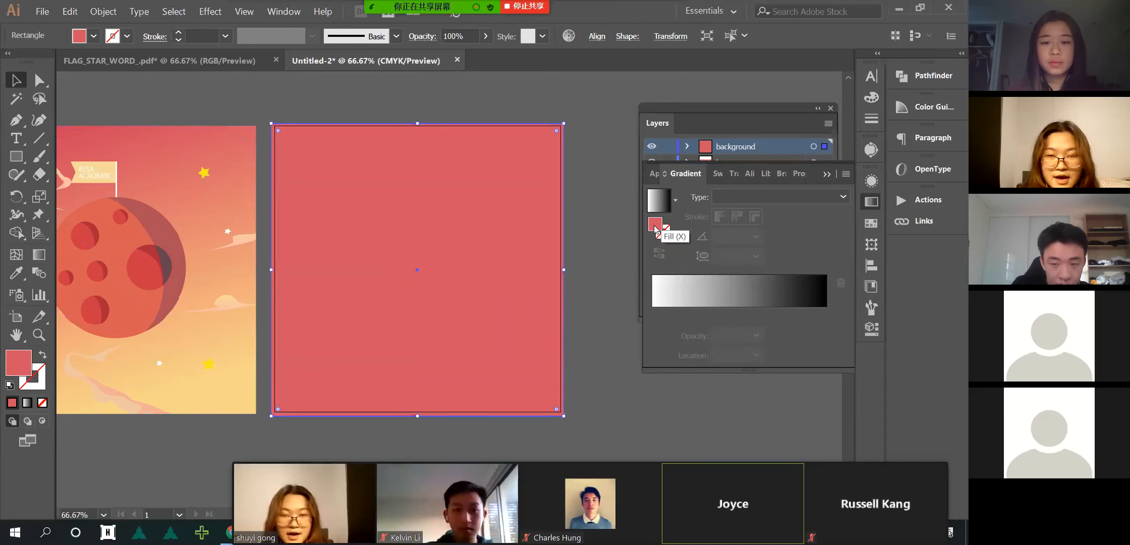
# - Add the sampled red as a stop in a linear gradient at 12.18%, and remove the white stop
pyautogui.click(654, 314)
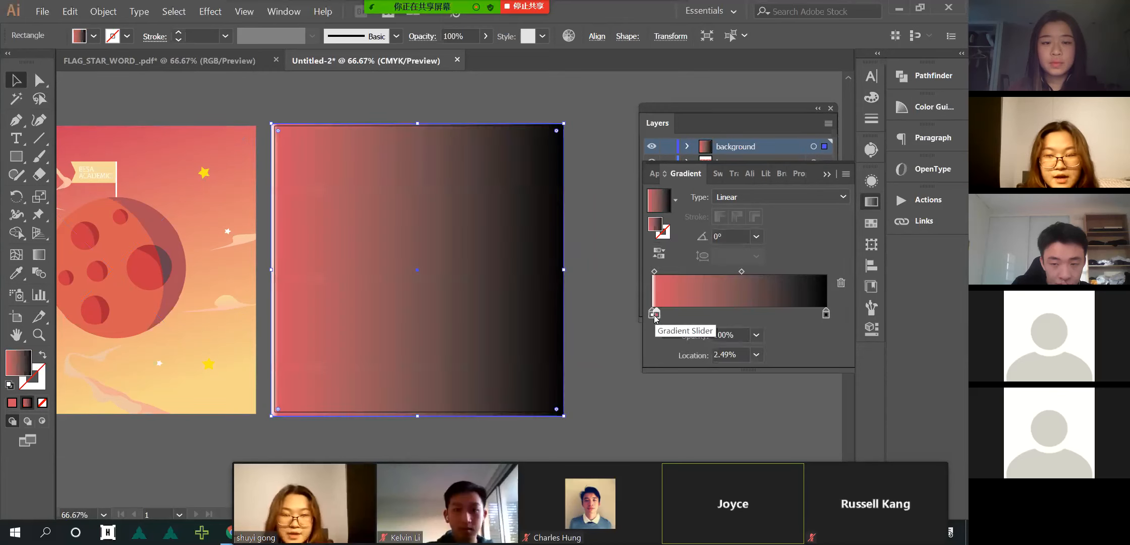
pyautogui.moveTo(655, 314); pyautogui.dragTo(673, 314)
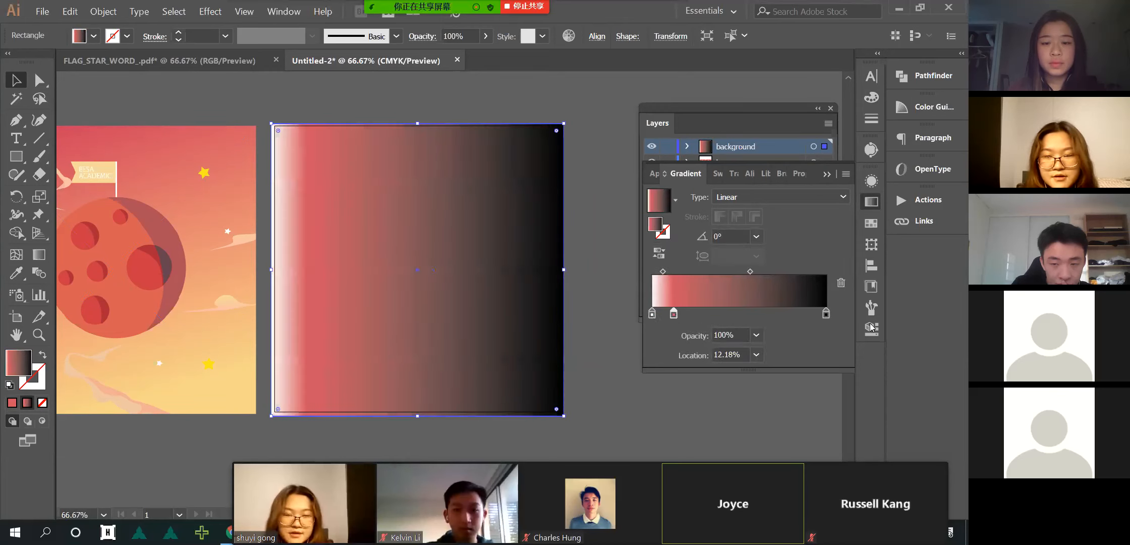
pyautogui.click(652, 315)
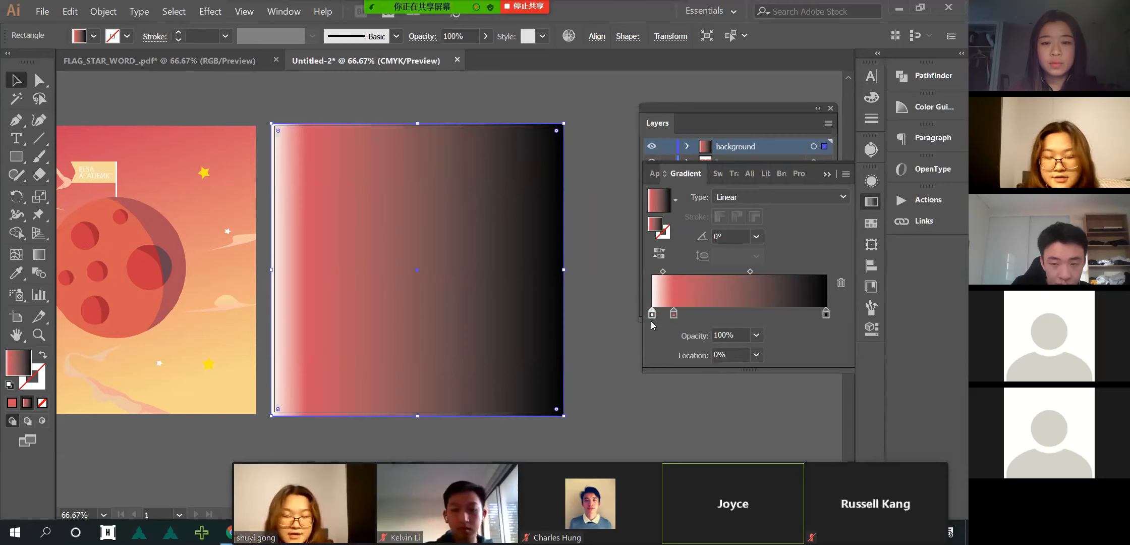
pyautogui.moveTo(651, 322); pyautogui.dragTo(644, 367)
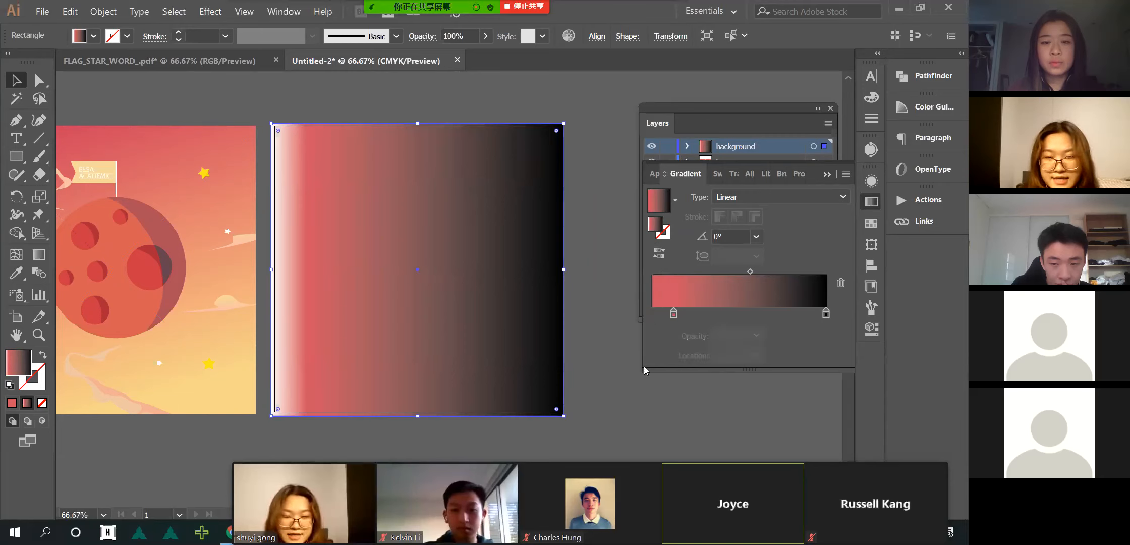
# - Add the light orange sampled from the lower reference sky as a gradient stop at 34.12%, and remove the black stop
pyautogui.click(827, 314)
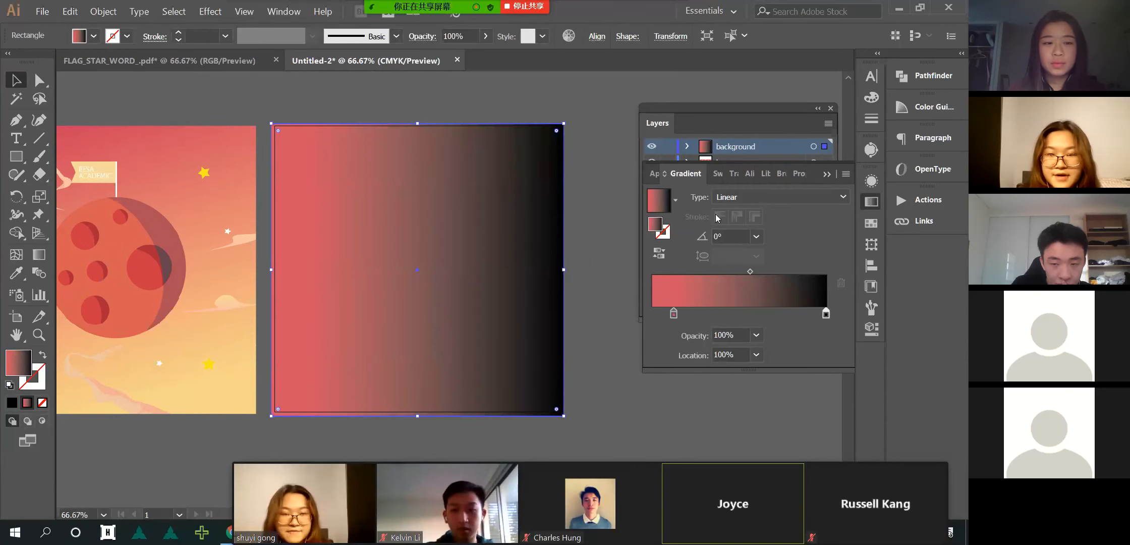
pyautogui.click(17, 273)
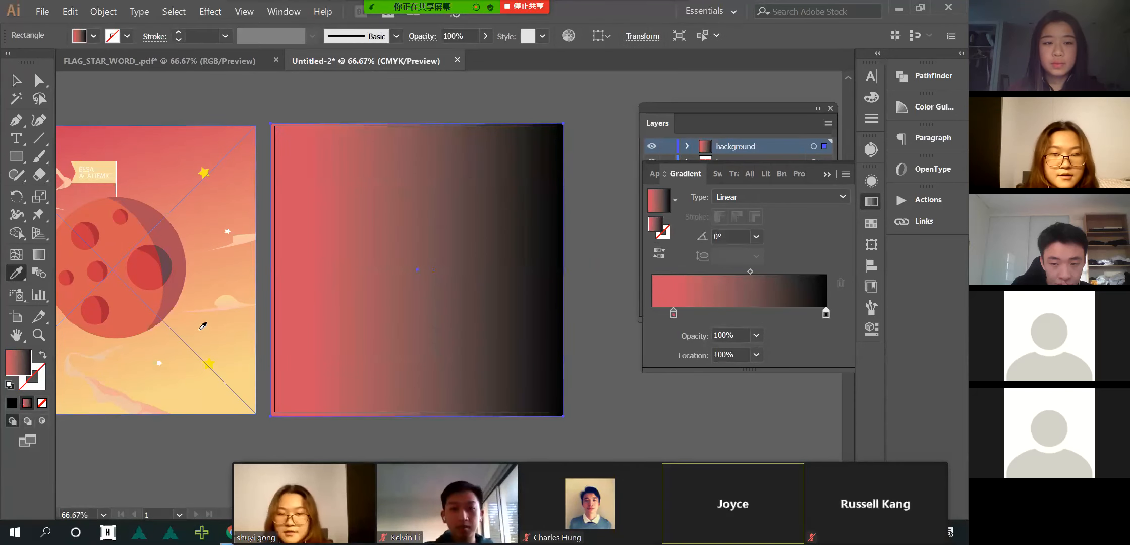
pyautogui.click(195, 342)
pyautogui.moveTo(652, 233); pyautogui.dragTo(712, 313)
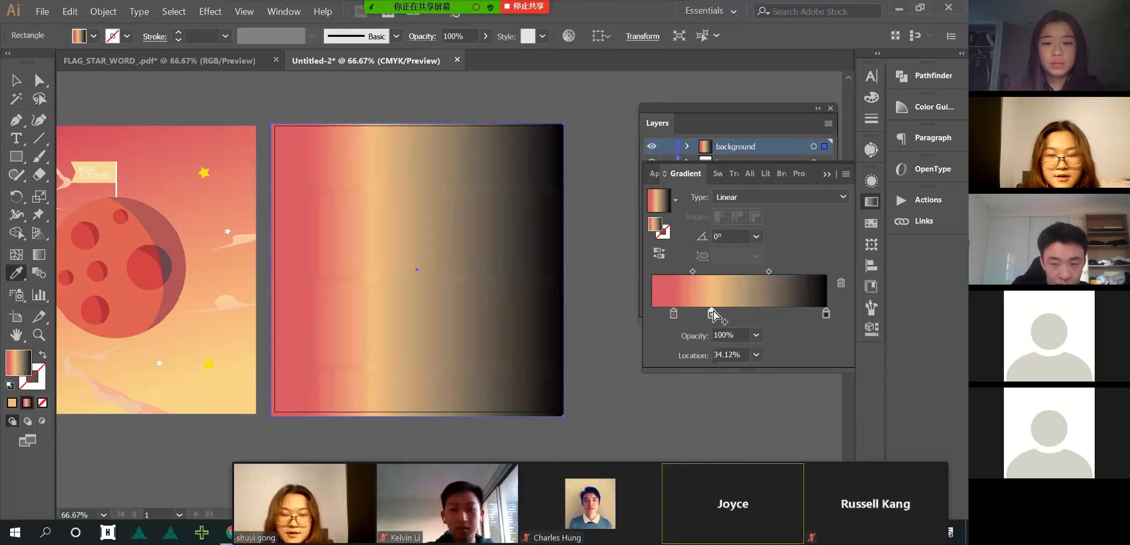
pyautogui.click(826, 313)
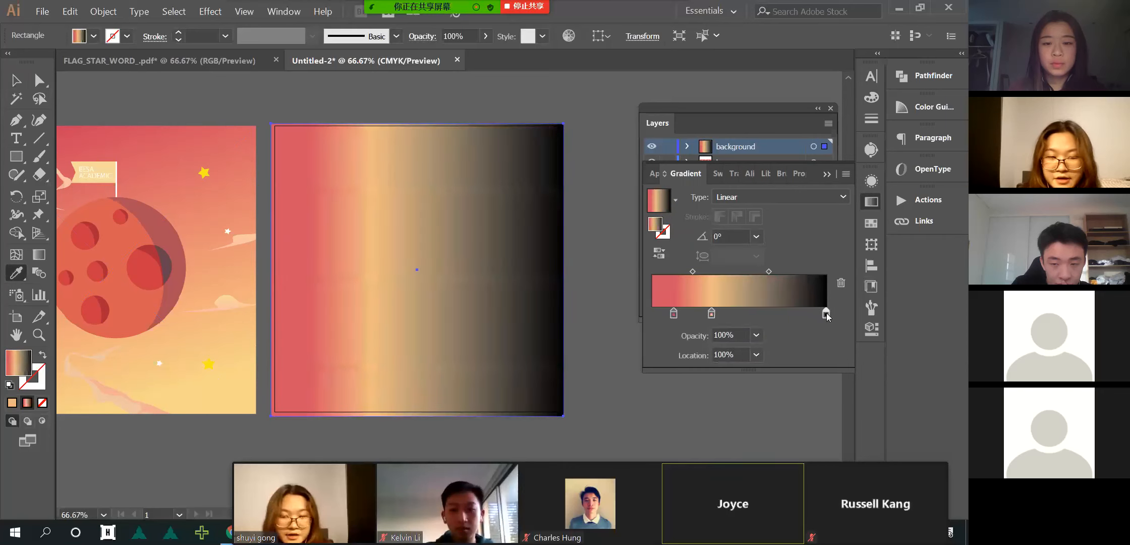
pyautogui.moveTo(827, 314); pyautogui.dragTo(823, 360)
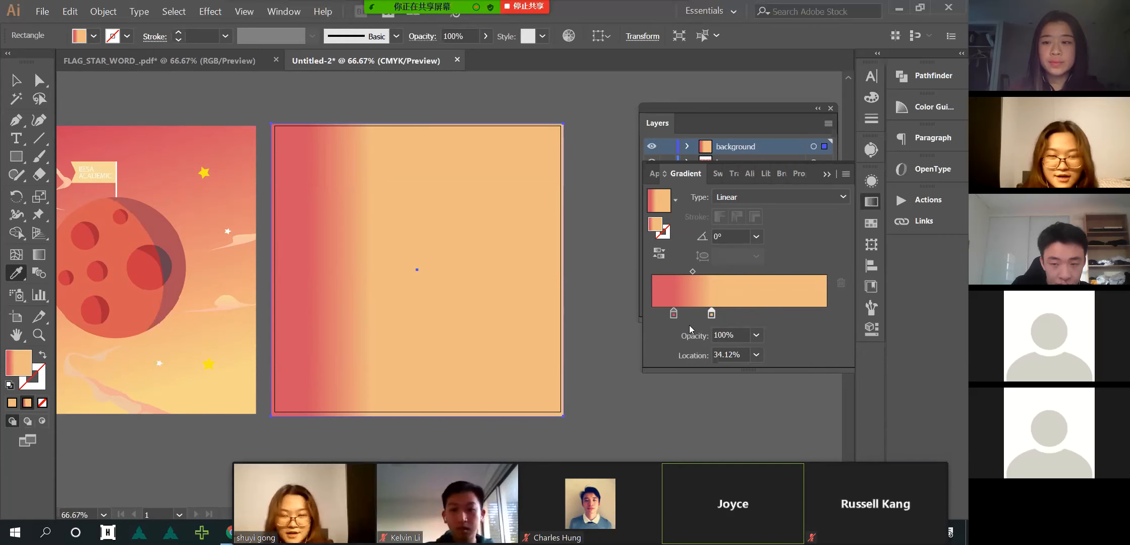
# - Sample the pale yellow from the lower-right corner of the reference sky and add it as the gradient's stop at 100%
pyautogui.click(712, 313)
pyautogui.moveTo(712, 314); pyautogui.dragTo(713, 314)
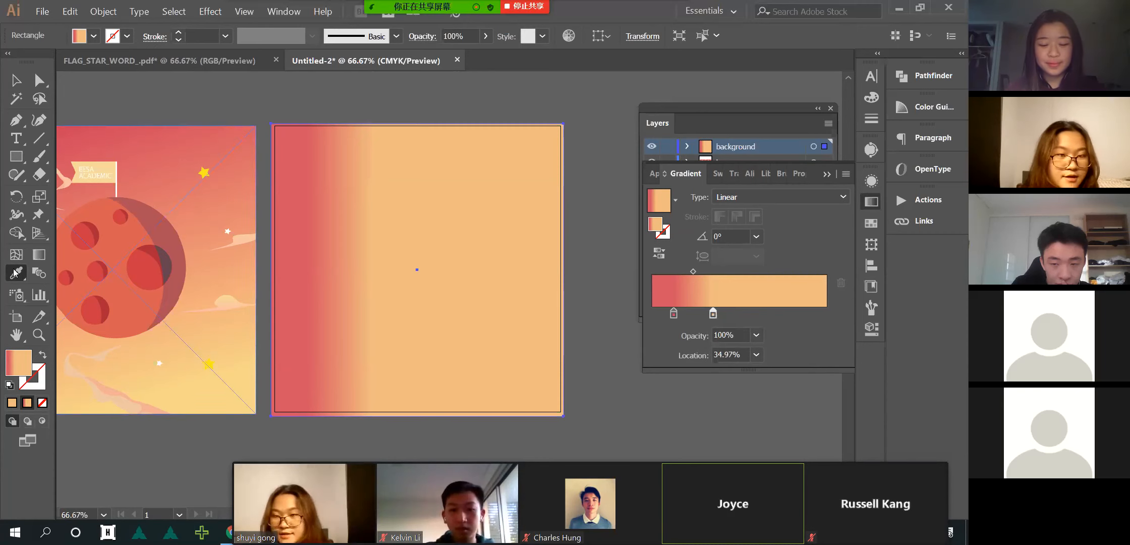
pyautogui.click(249, 403)
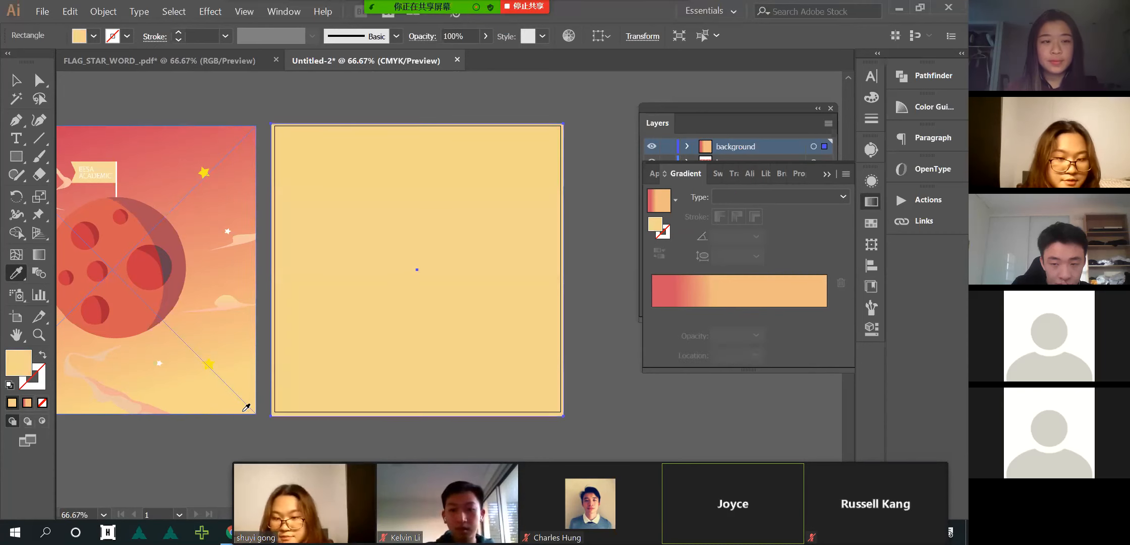
pyautogui.hscroll(-5, 228, 370)
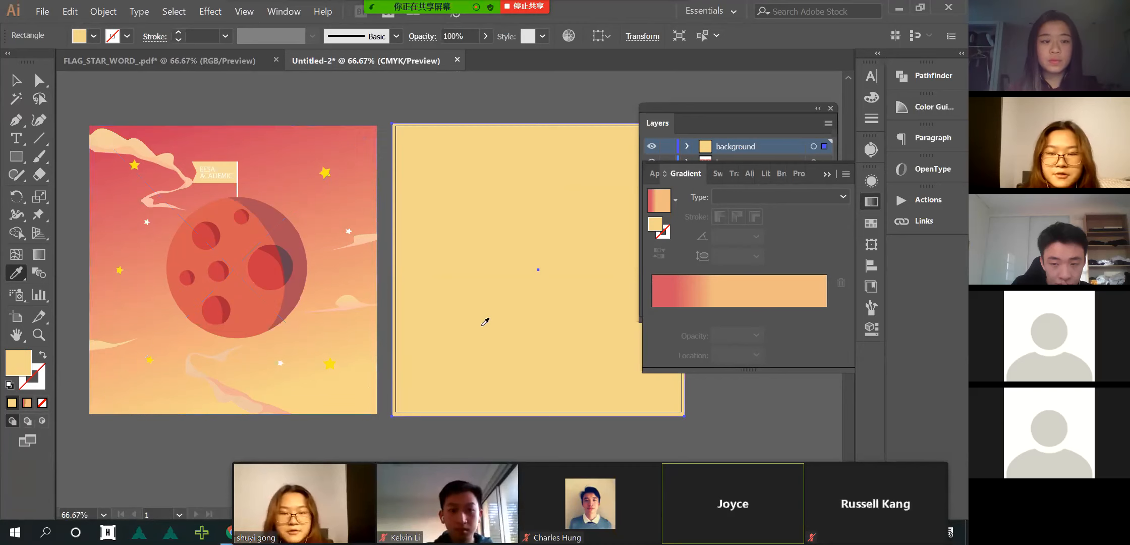
pyautogui.keyDown('ctrl'); pyautogui.click(407, 394); pyautogui.keyUp('ctrl')
pyautogui.hscroll(5, 527, 364)
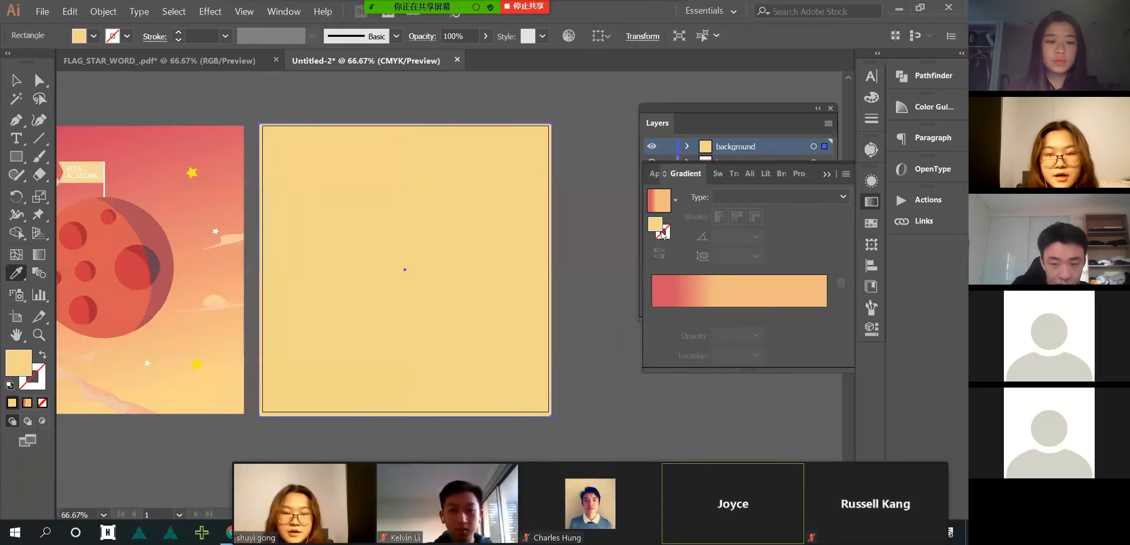
pyautogui.moveTo(655, 225); pyautogui.dragTo(827, 314)
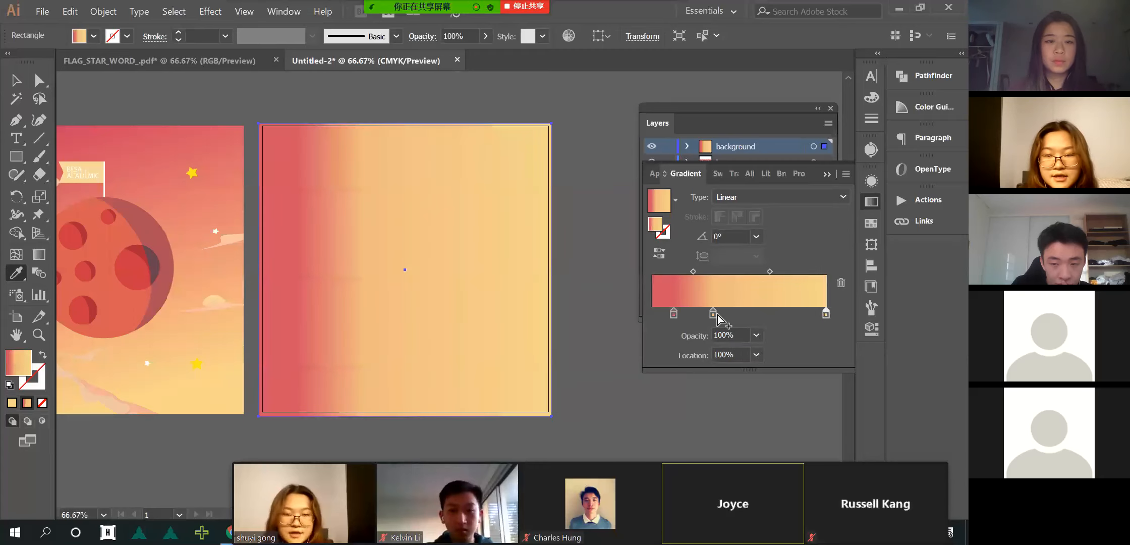
# - Remove the middle orange stop and move the red stop to 0% so the gradient runs from red to pale yellow
pyautogui.moveTo(713, 314); pyautogui.dragTo(719, 355)
pyautogui.moveTo(673, 315); pyautogui.dragTo(652, 314)
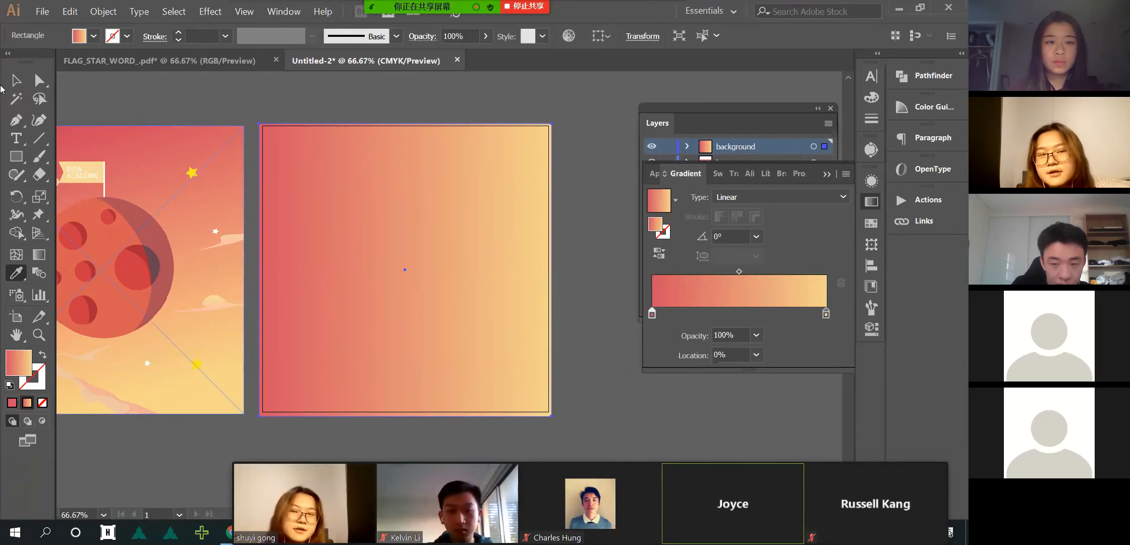
pyautogui.click(16, 80)
pyautogui.hscroll(-3, 480, 300)
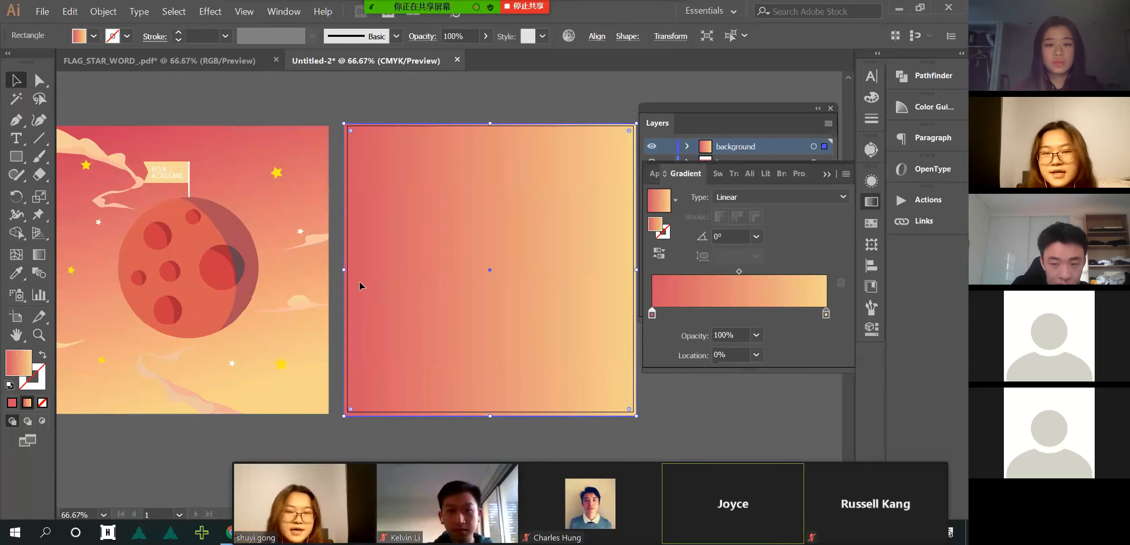
pyautogui.hscroll(-1, 101, 169)
pyautogui.hscroll(2, 101, 169)
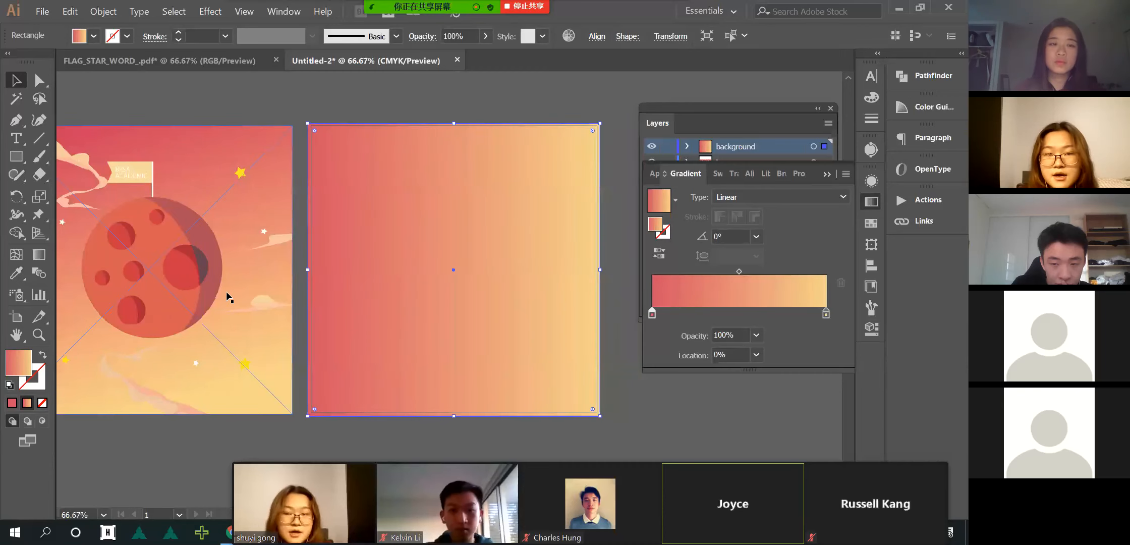
# - Try several diagonal directions with the Gradient tool from the rectangle's upper left to its lower right, ending at about -47.9°
pyautogui.click(41, 255)
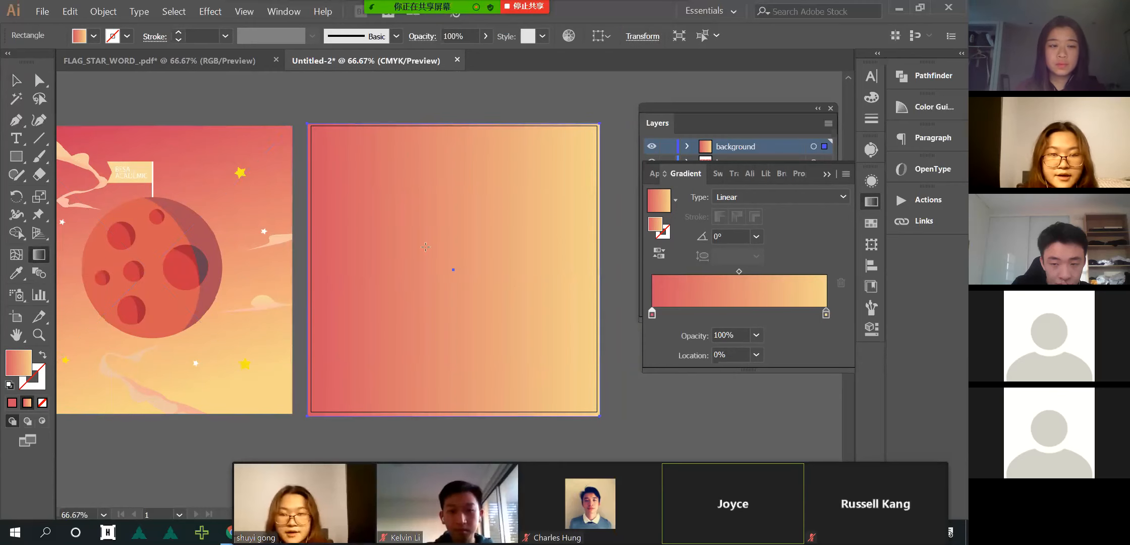
pyautogui.moveTo(362, 177); pyautogui.dragTo(548, 387)
pyautogui.moveTo(371, 167); pyautogui.dragTo(502, 328)
pyautogui.moveTo(351, 179); pyautogui.dragTo(542, 364)
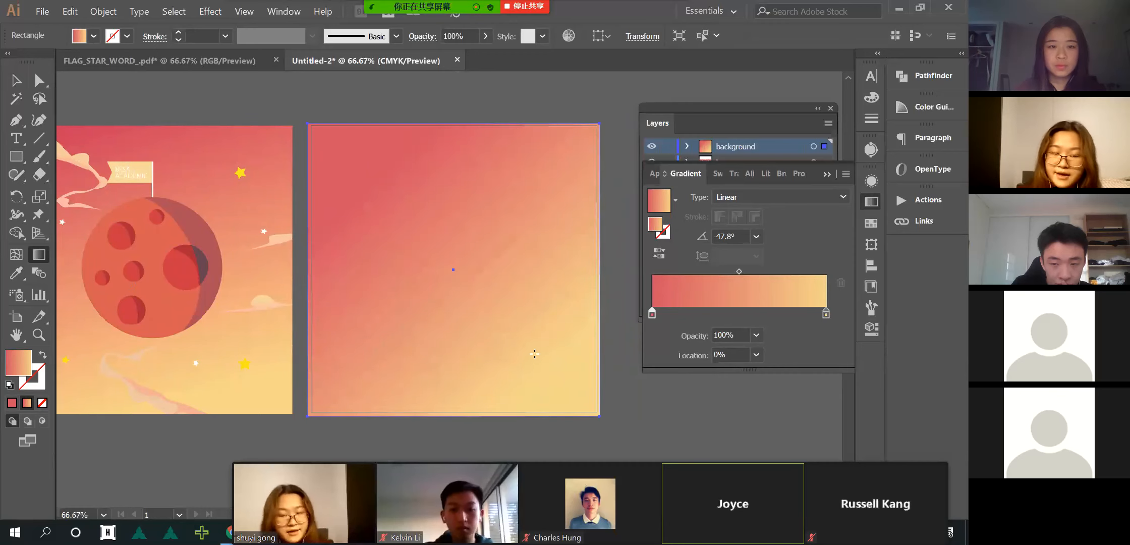
pyautogui.moveTo(359, 168); pyautogui.dragTo(542, 376)
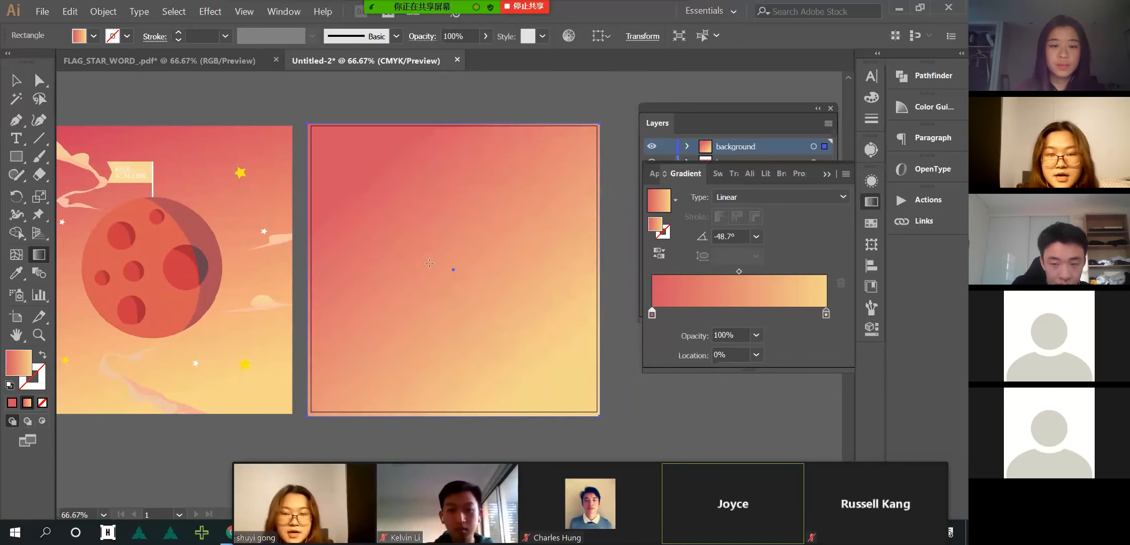
pyautogui.moveTo(386, 203); pyautogui.dragTo(554, 386)
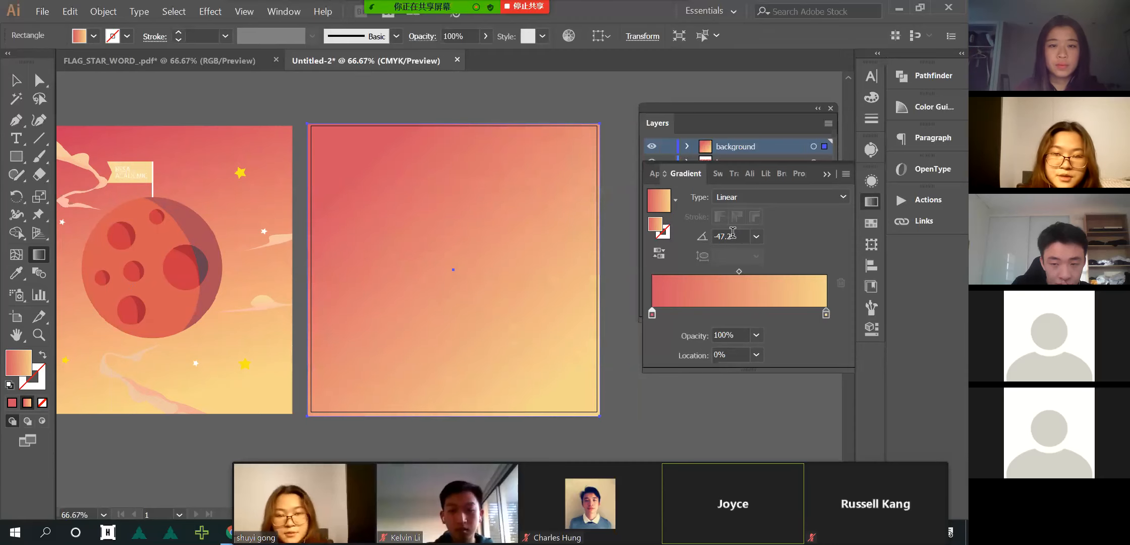
pyautogui.moveTo(381, 177); pyautogui.dragTo(540, 350)
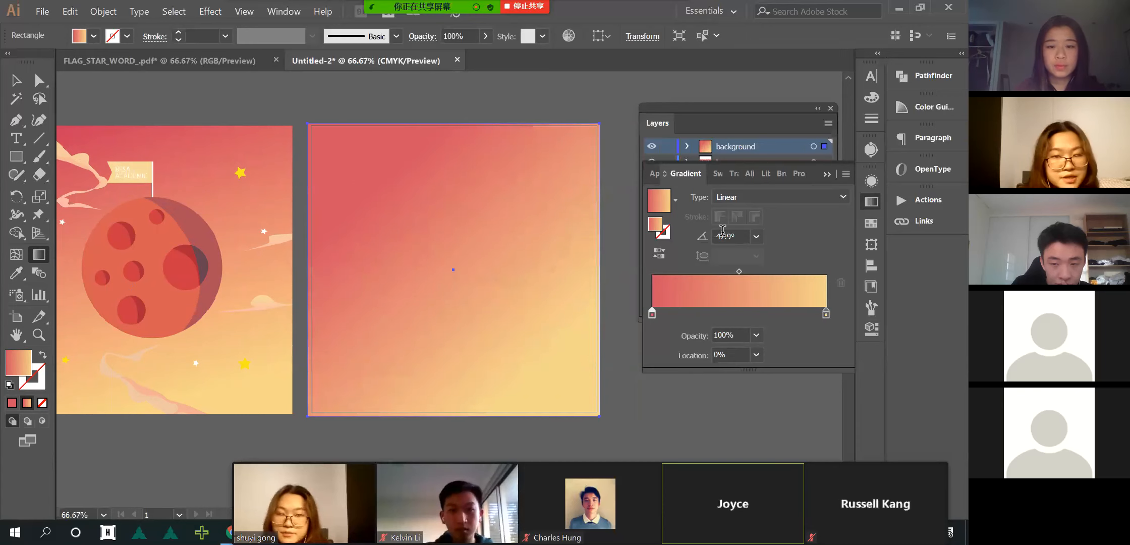
# - Try the preset gradient angles 45° and -135° on the rectangle
pyautogui.click(757, 236)
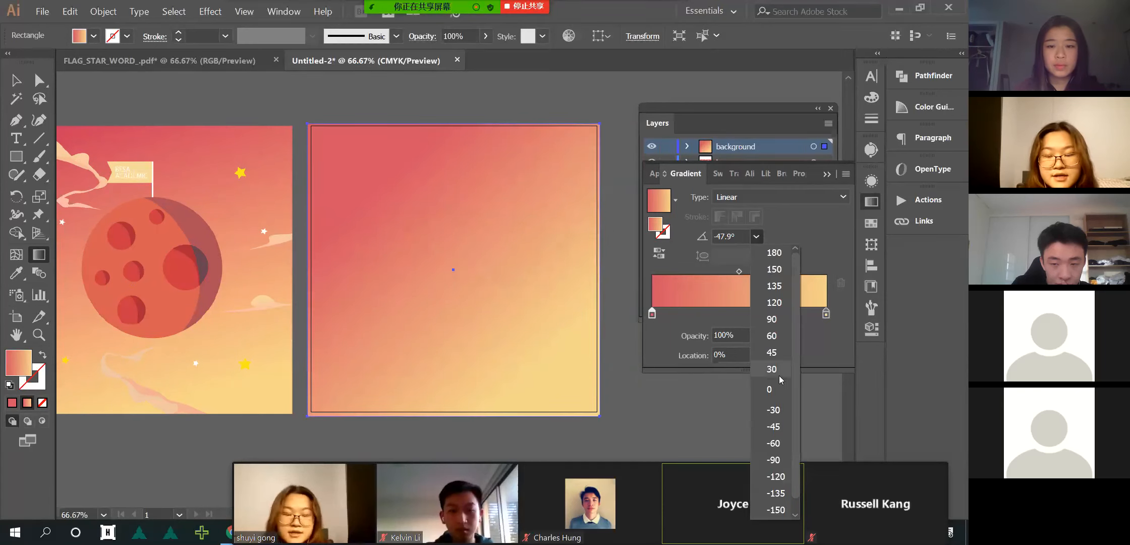
pyautogui.click(772, 352)
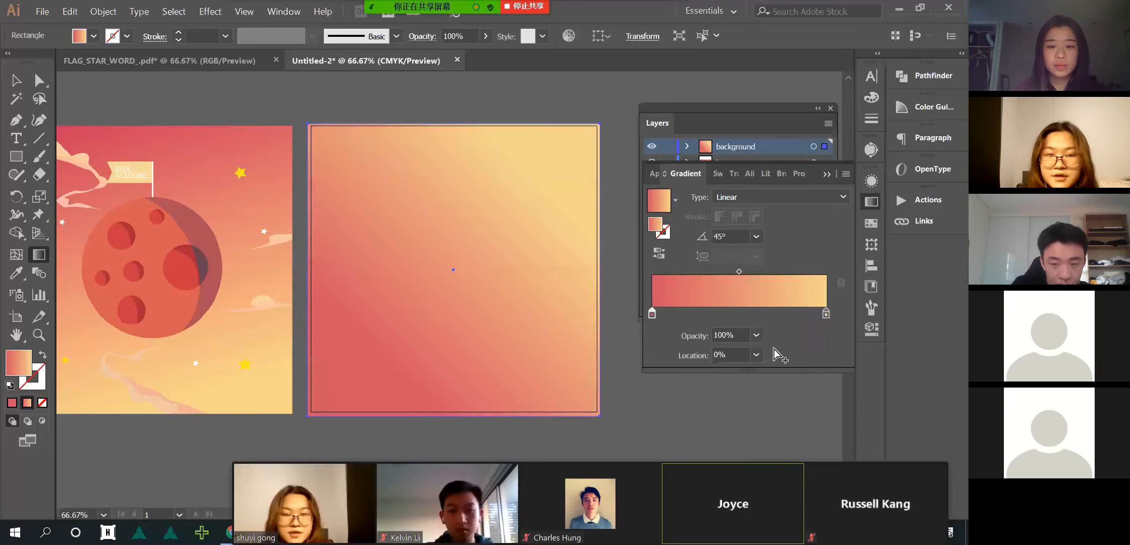
pyautogui.click(758, 238)
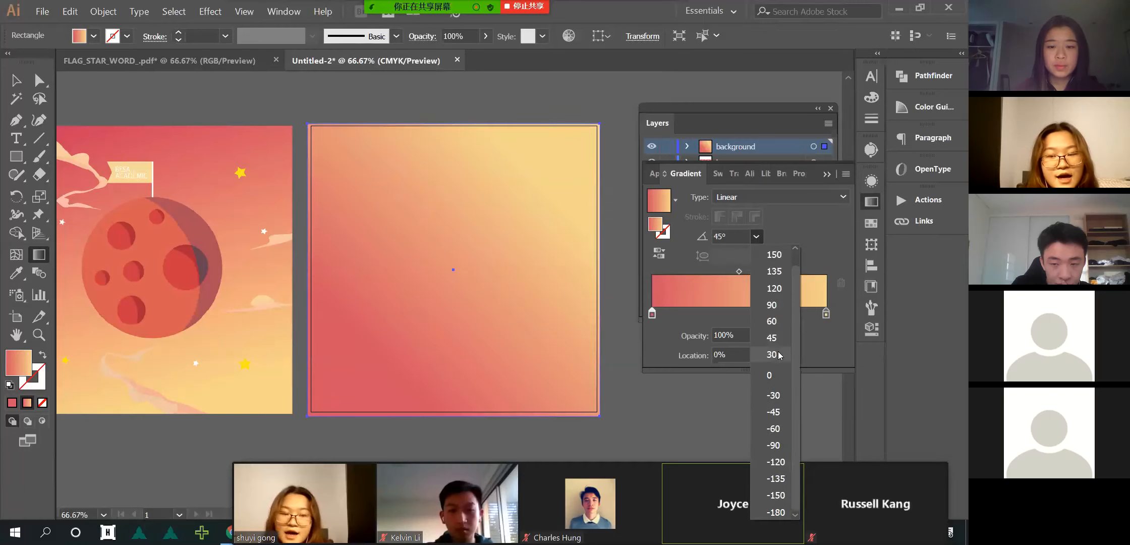
pyautogui.click(776, 478)
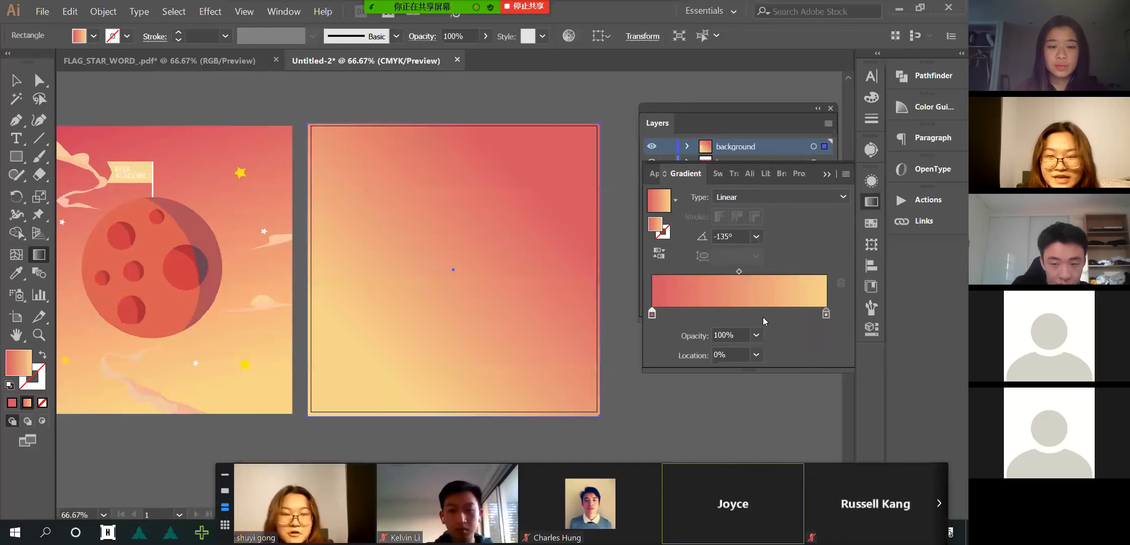
pyautogui.click(757, 237)
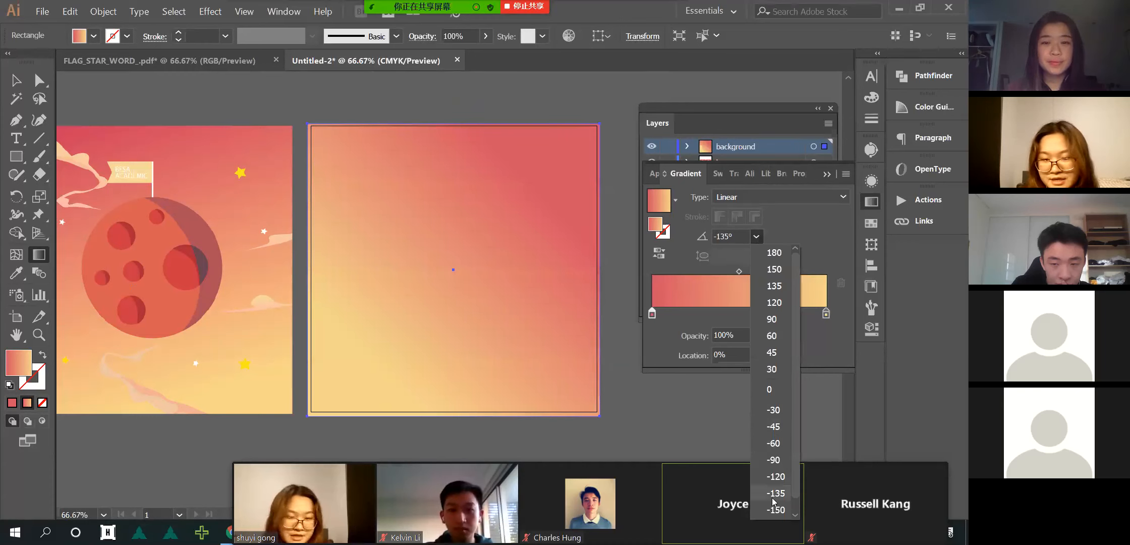
pyautogui.click(299, 282)
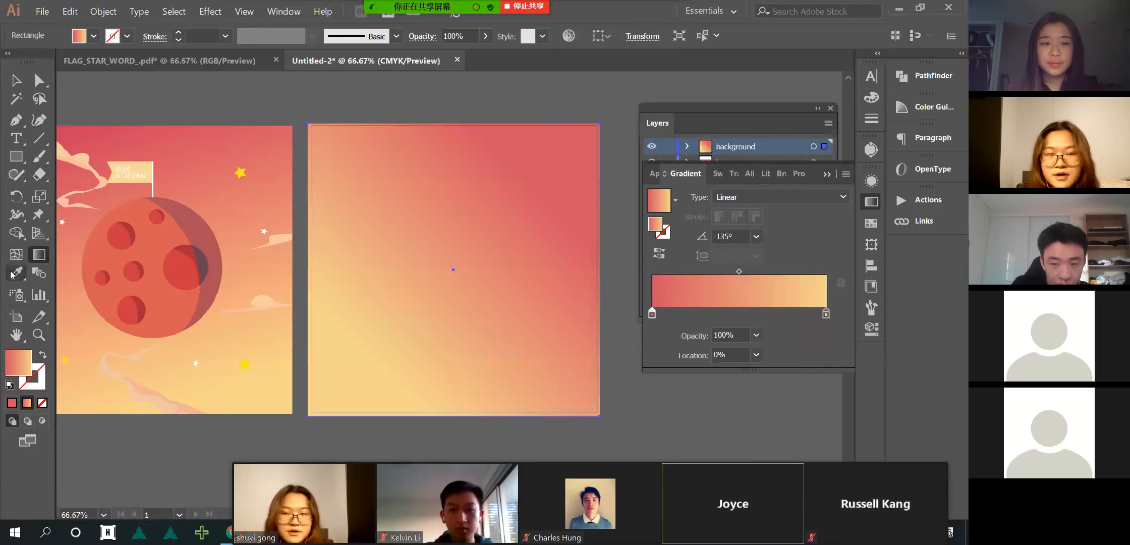
# - Redraw the gradient diagonally from the rectangle's upper left to its lower right at about -49°
pyautogui.moveTo(354, 165); pyautogui.dragTo(504, 328)
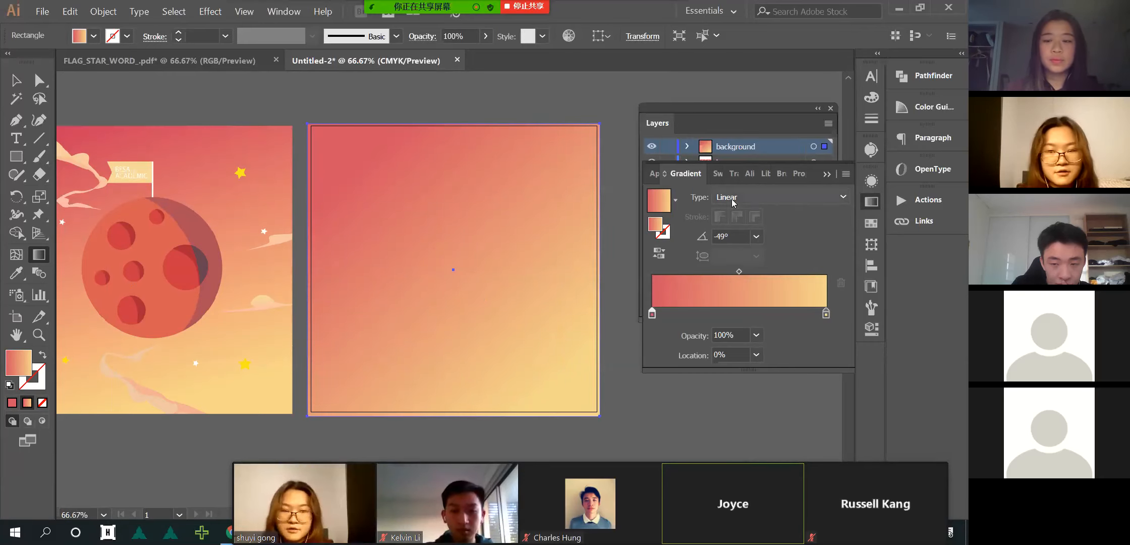
pyautogui.click(734, 237)
pyautogui.doubleClick(735, 237)
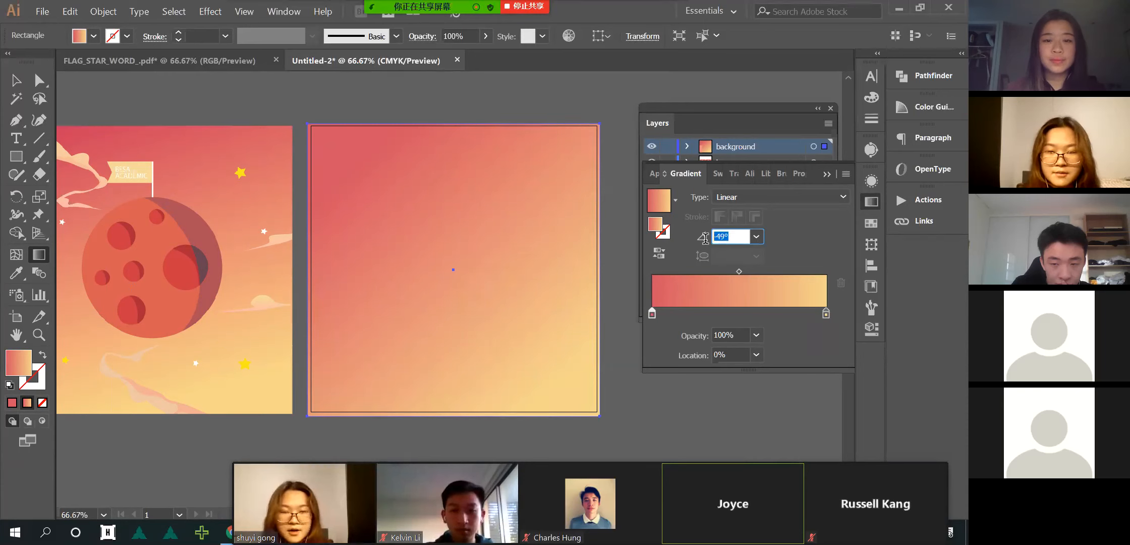
pyautogui.click(24, 79)
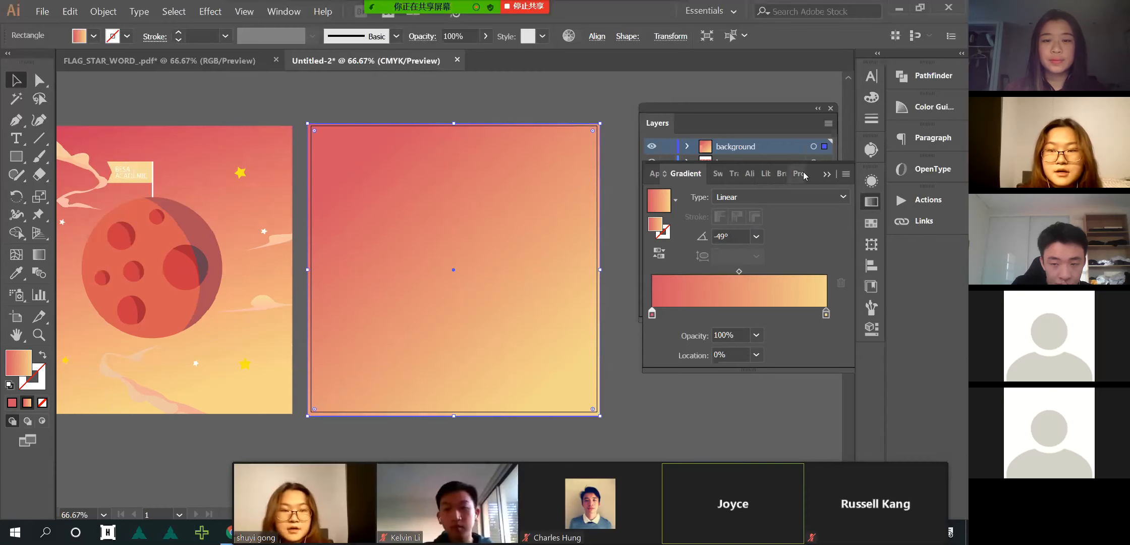
# - With the gradient settings put away, lock the background layer and add a new layer above it
pyautogui.click(825, 174)
pyautogui.click(668, 162)
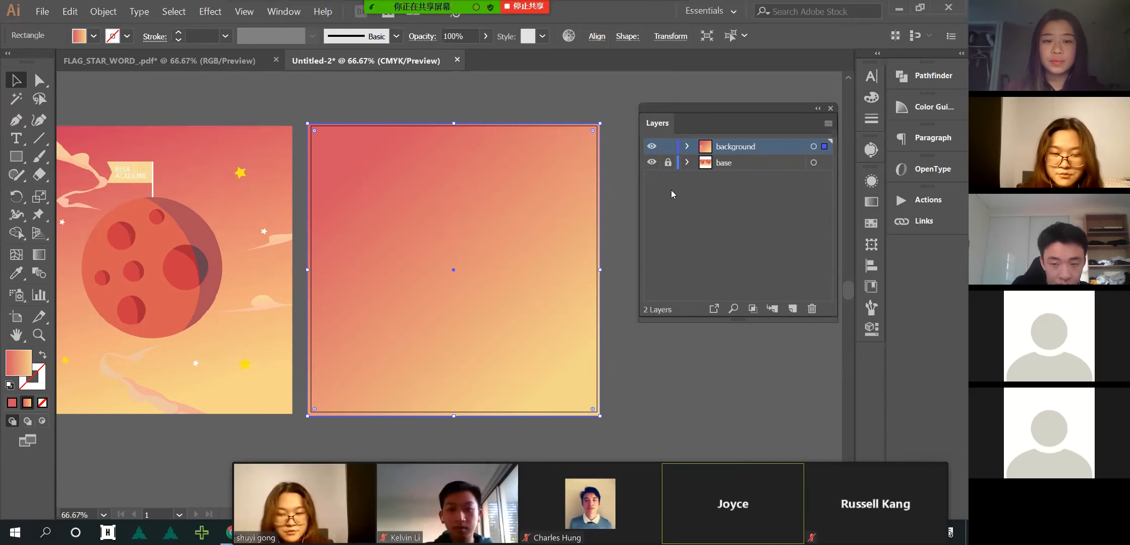
pyautogui.click(668, 148)
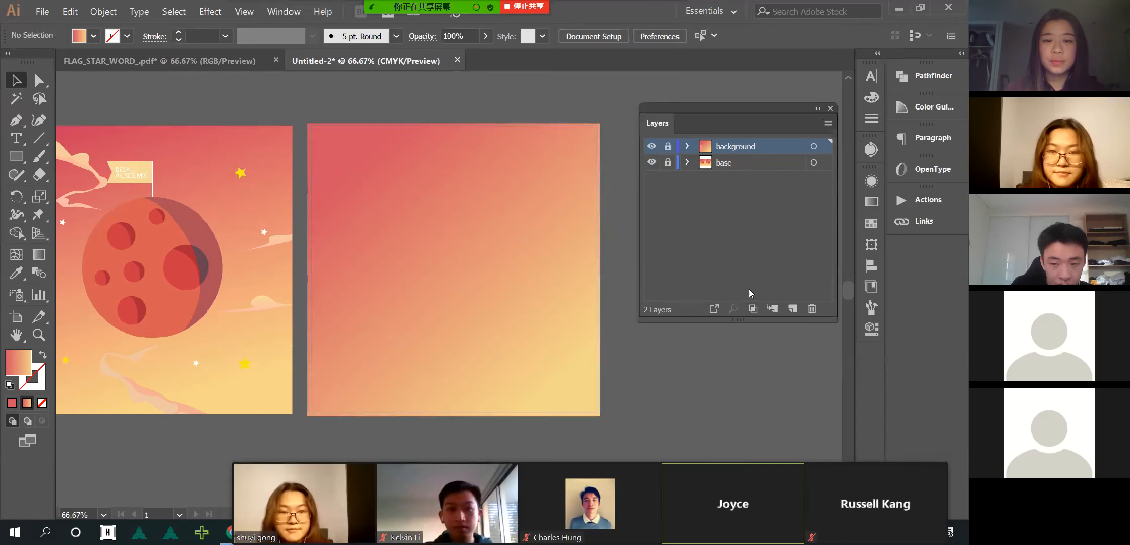
pyautogui.click(794, 309)
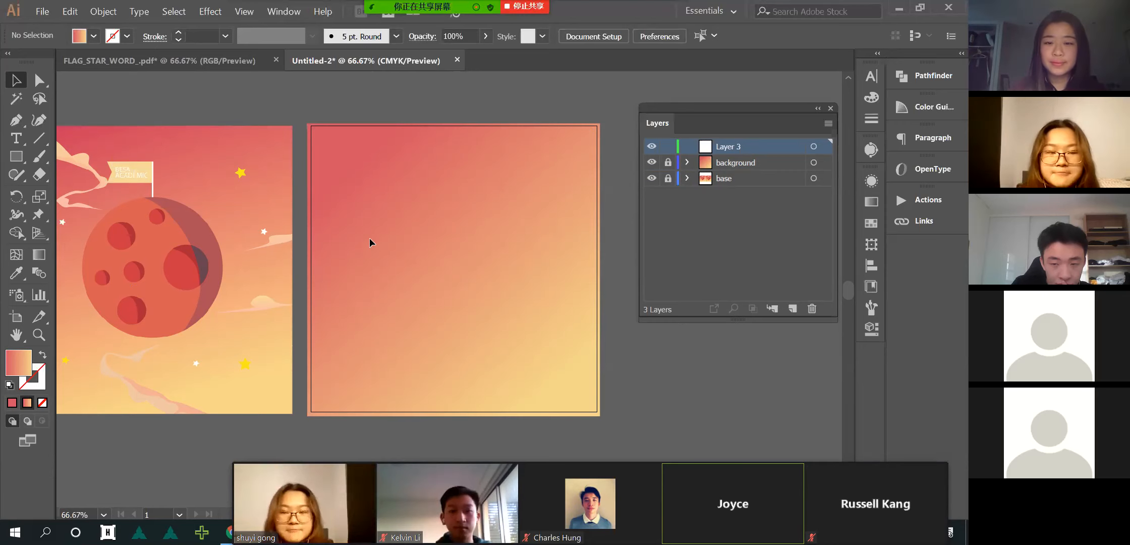
pyautogui.hscroll(-2, 202, 261)
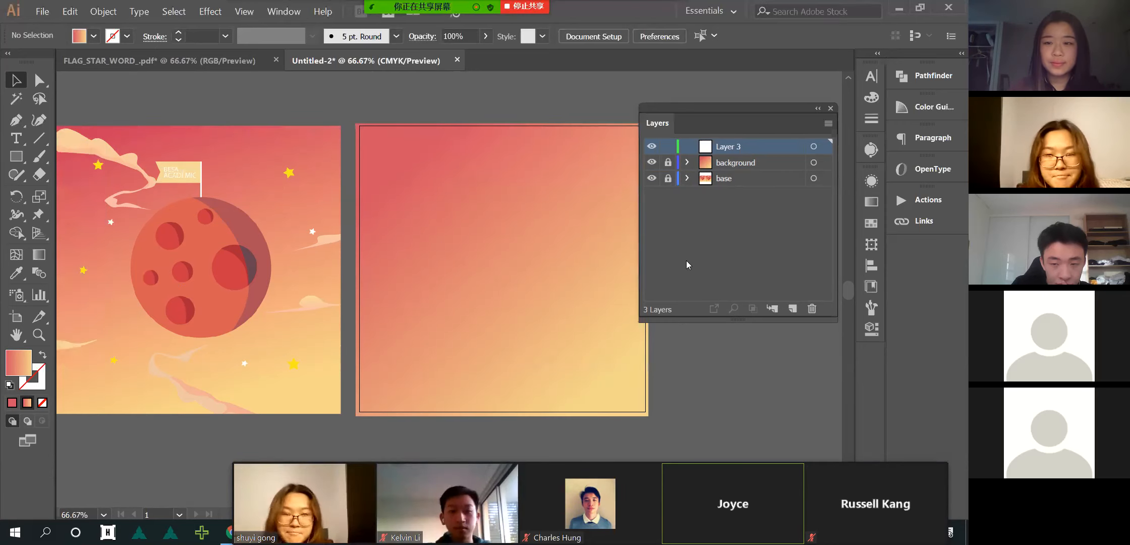
# - Try drawing a gradient-filled circle over the reference planet with the Ellipse tool, and undo it
pyautogui.click(16, 157)
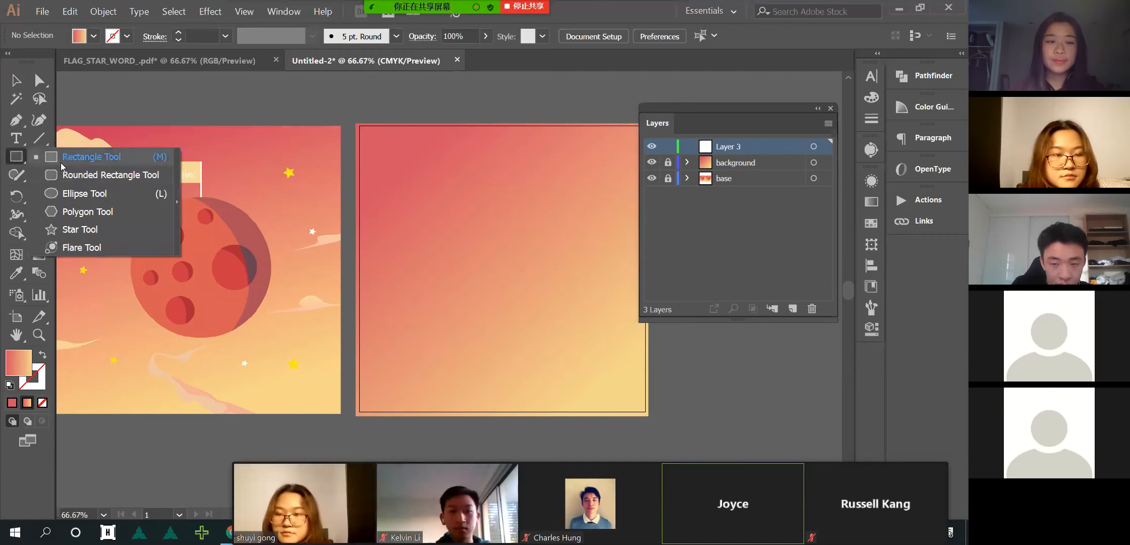
pyautogui.click(15, 160)
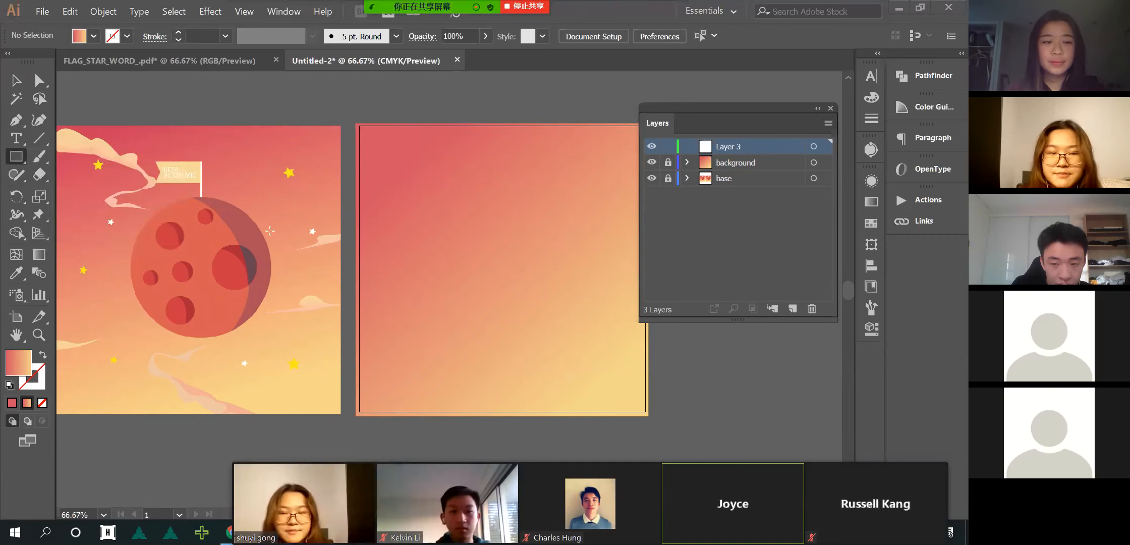
pyautogui.click(13, 158)
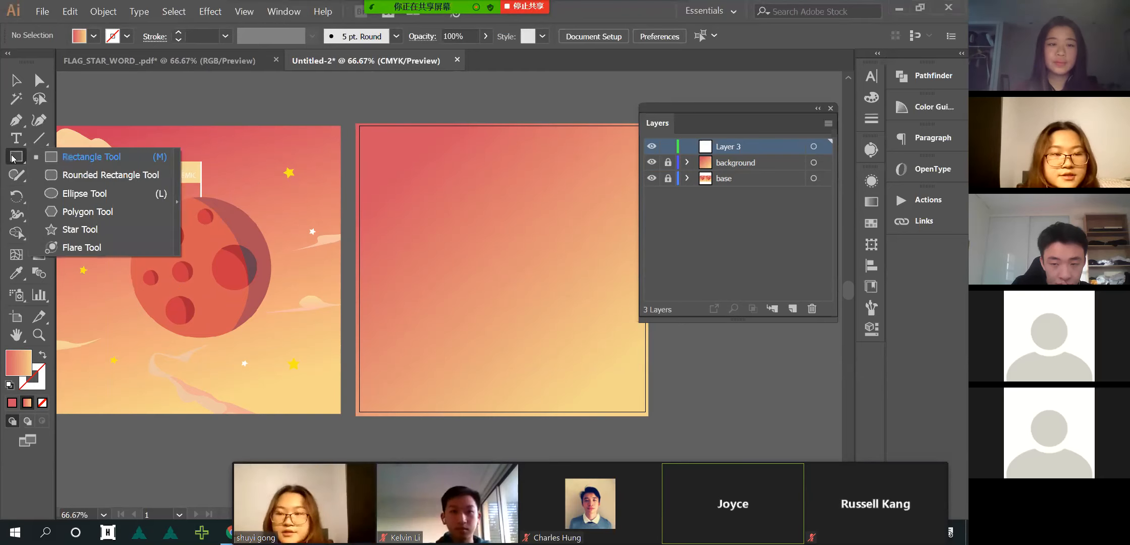
pyautogui.click(98, 195)
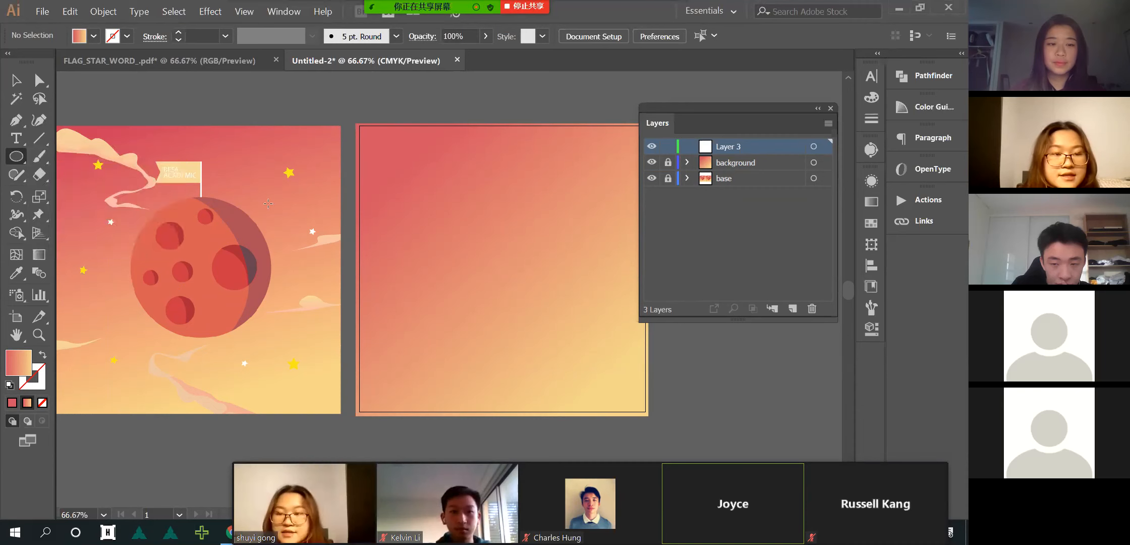
pyautogui.hscroll(3, 449, 312)
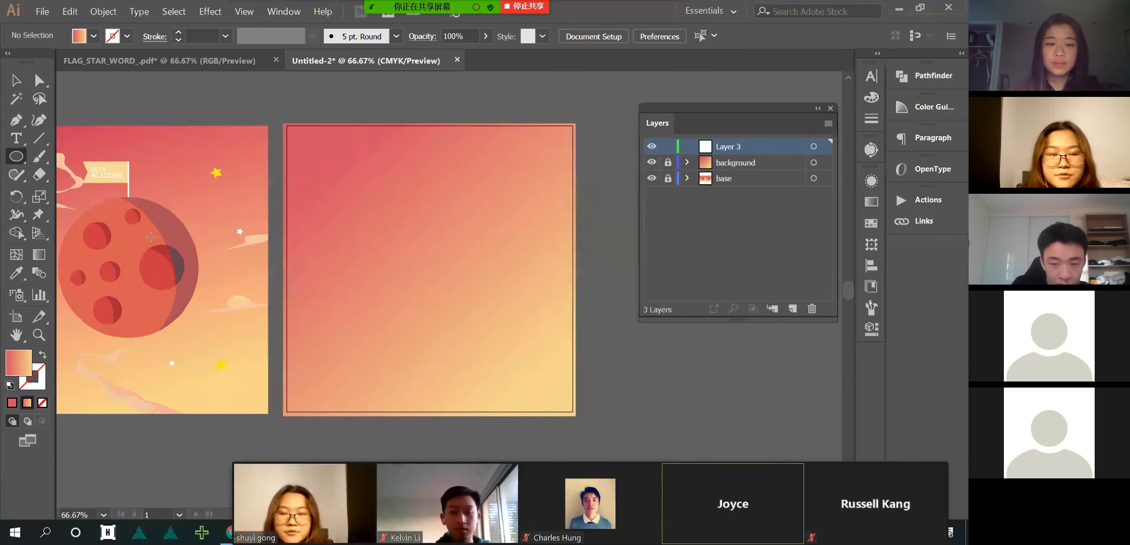
pyautogui.hscroll(-3, 210, 248)
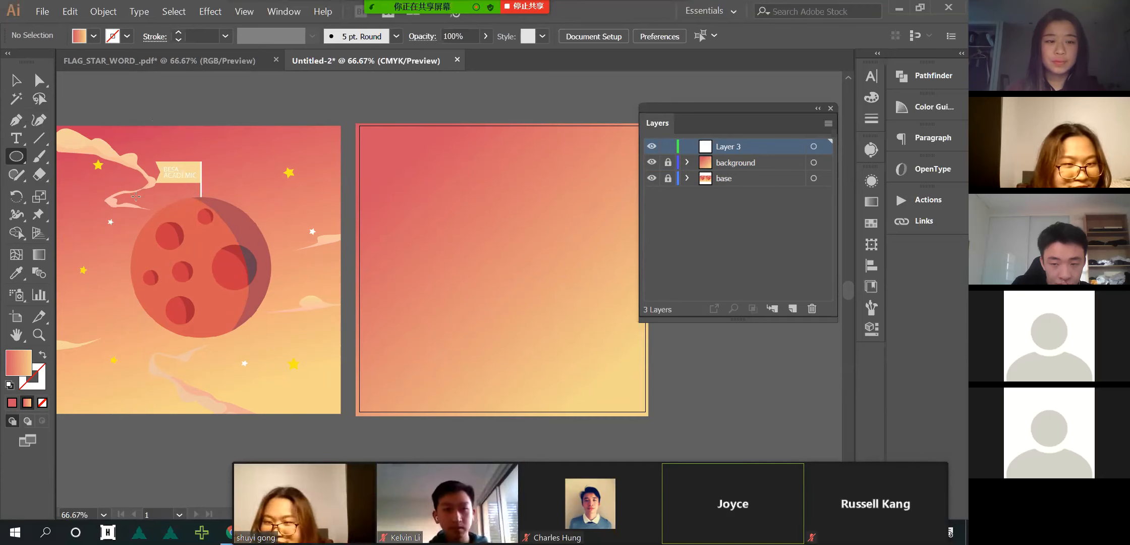
pyautogui.moveTo(131, 198); pyautogui.dragTo(274, 294)
pyautogui.hotkey('ctrl', 'z')
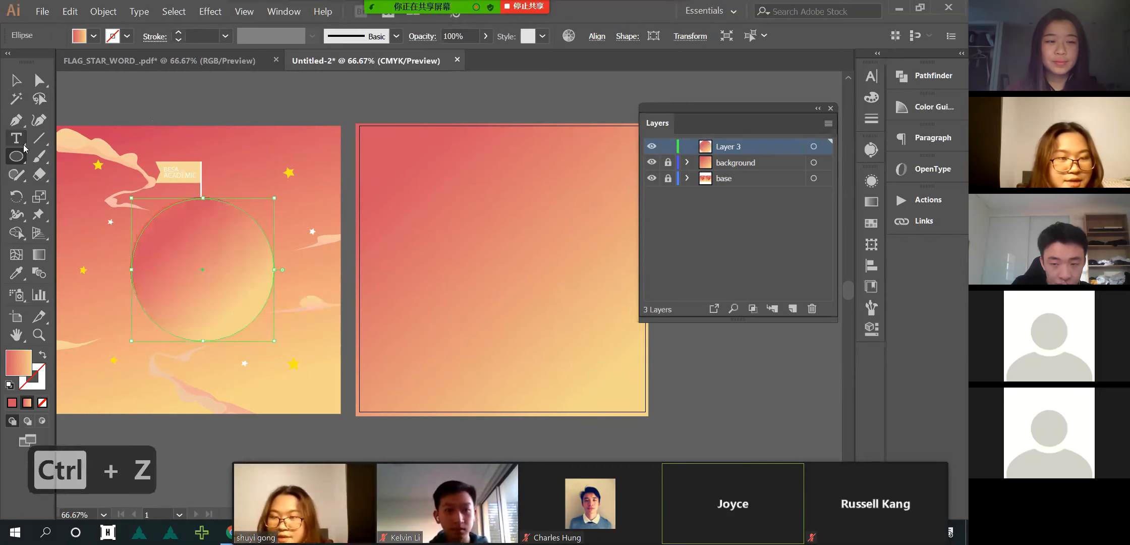
# - With no fill and the default black stroke, draw a horizontal and a vertical Pen line along the reference planet's upper and left edges
pyautogui.click(15, 119)
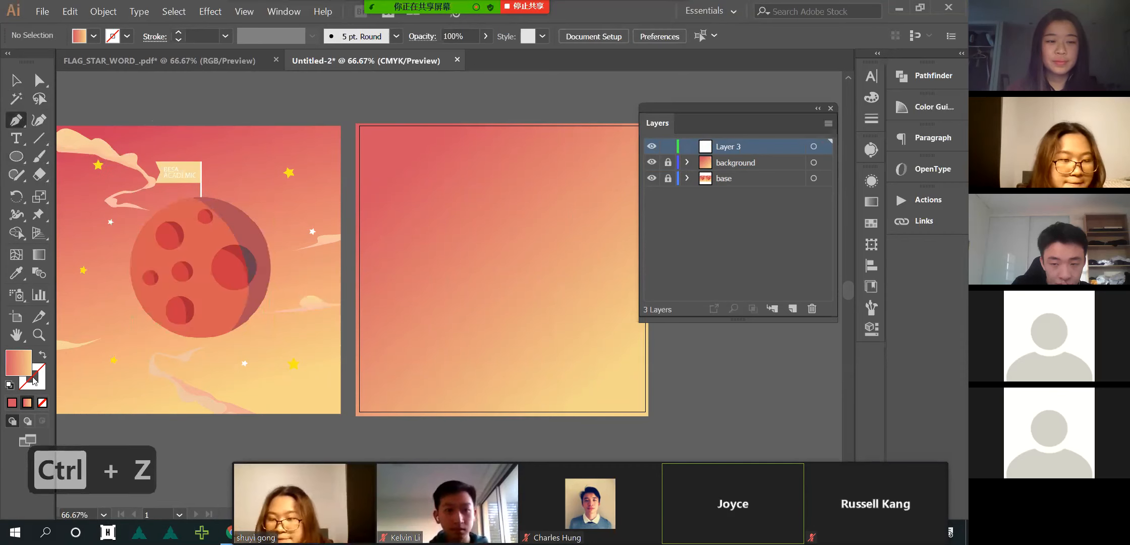
pyautogui.click(10, 385)
pyautogui.click(43, 402)
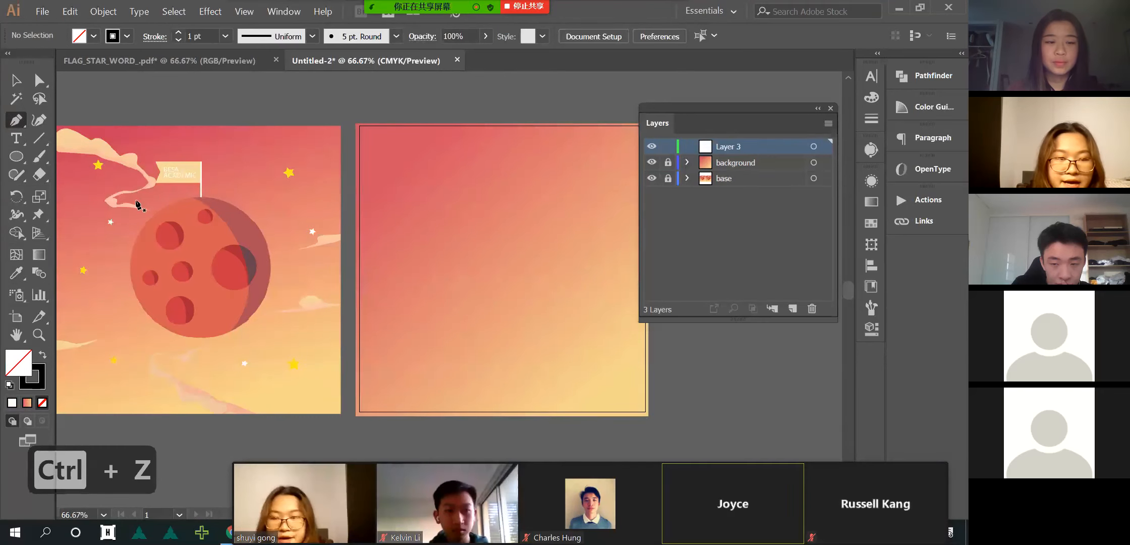
pyautogui.click(209, 197)
pyautogui.click(100, 197)
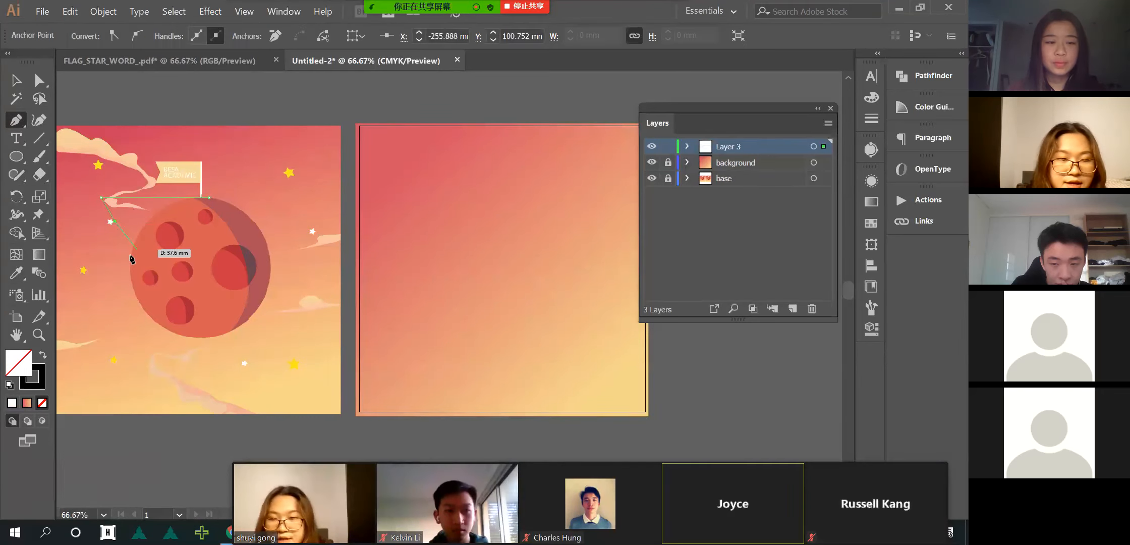
pyautogui.hotkey('ctrl', 'z')
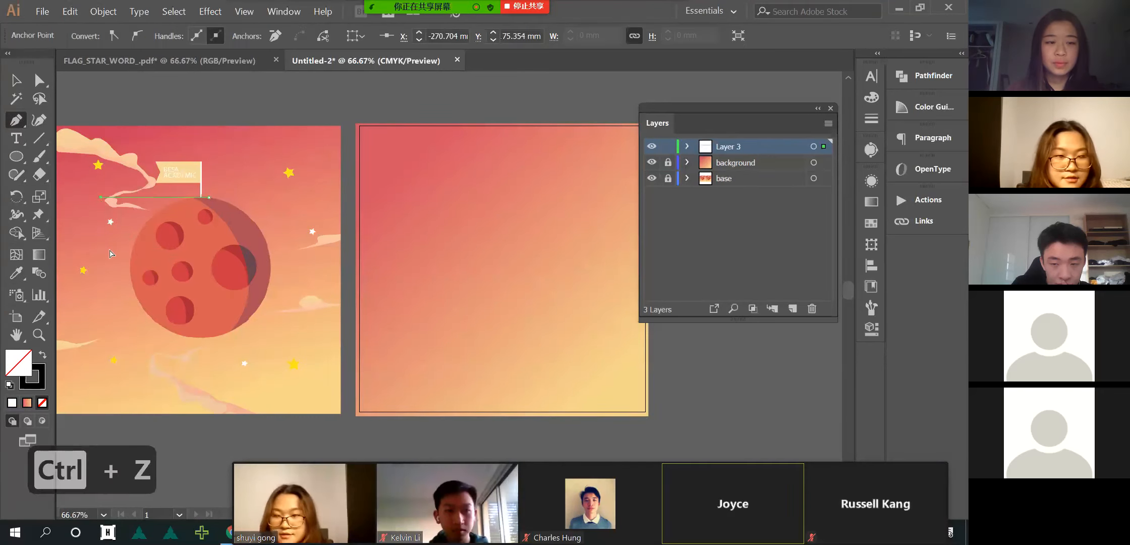
pyautogui.keyDown('ctrl'); pyautogui.click(115, 277); pyautogui.keyUp('ctrl')
pyautogui.click(129, 272)
pyautogui.click(129, 172)
pyautogui.keyDown('ctrl'); pyautogui.click(220, 154); pyautogui.keyUp('ctrl')
pyautogui.click(17, 81)
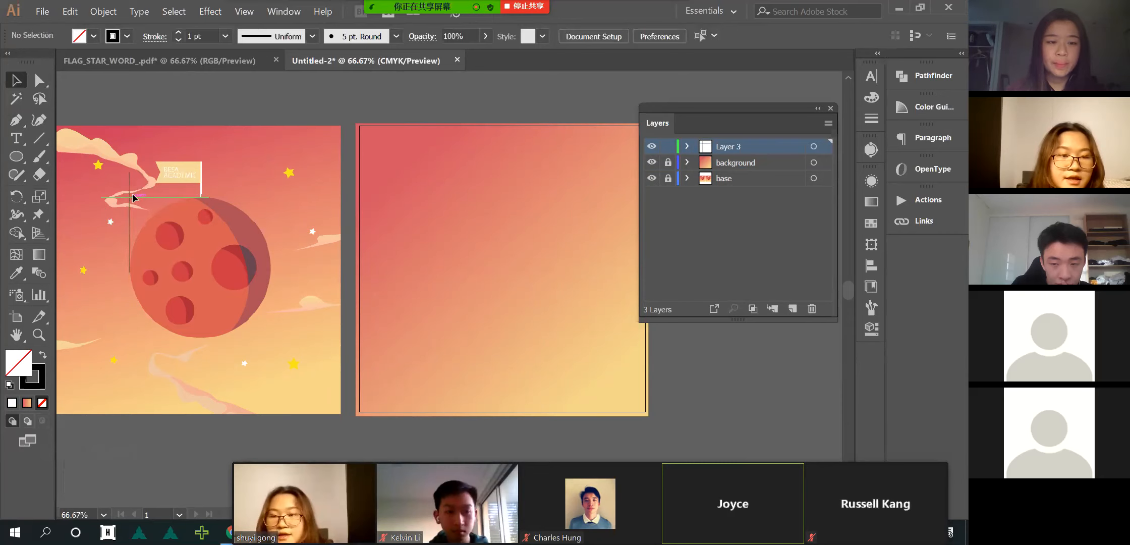
# - Try a circle over the planet starting from the crossing of the two lines, and undo the circle and the lines
pyautogui.press('l')
pyautogui.moveTo(129, 198); pyautogui.dragTo(272, 308)
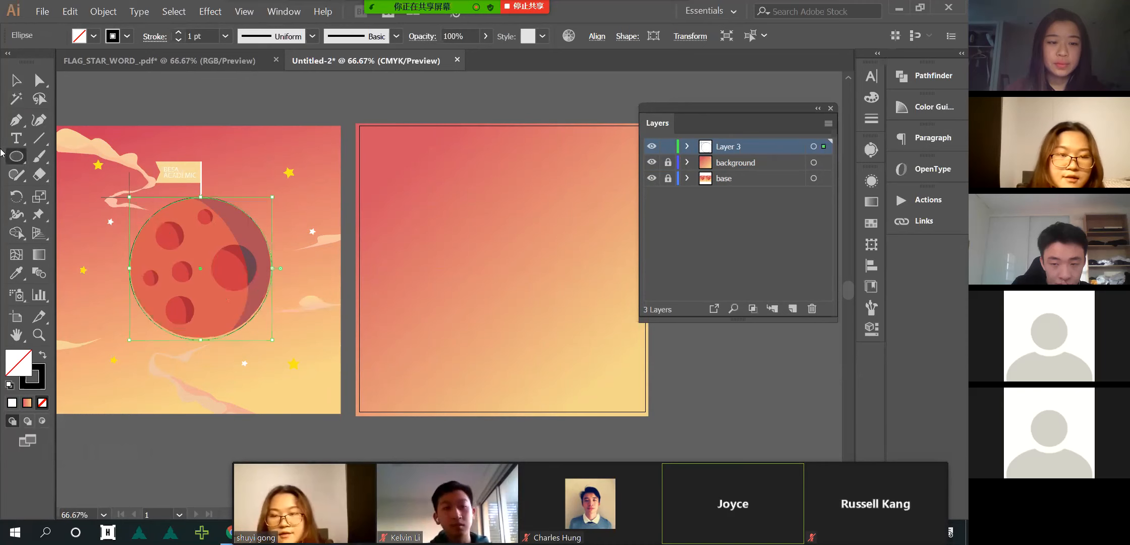
pyautogui.hotkey('ctrl', 'z')
pyautogui.hotkey('ctrl', 'z')
pyautogui.hotkey('ctrl', 'z')
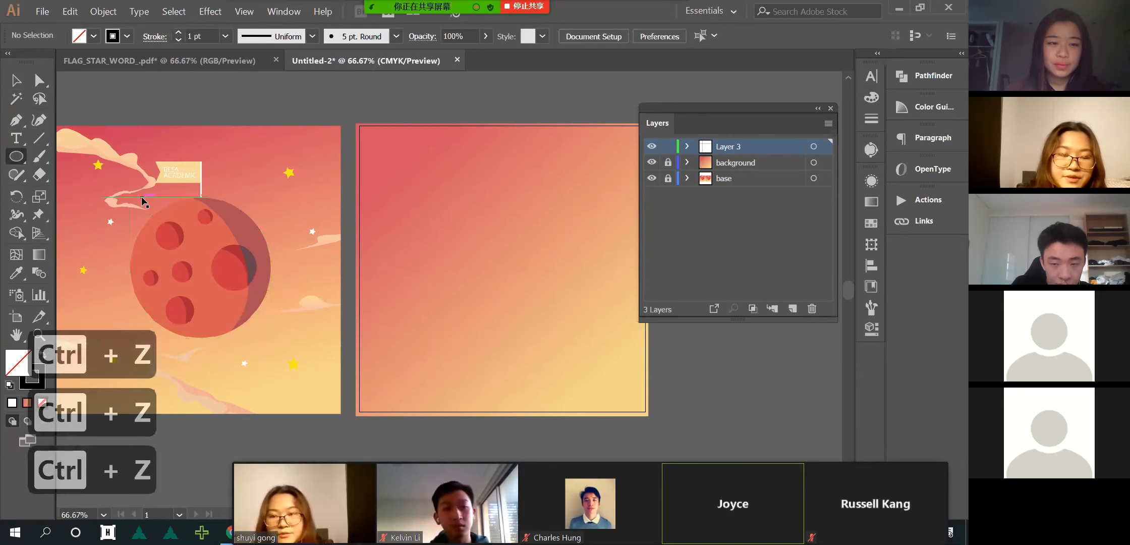
pyautogui.hotkey('ctrl', 'z')
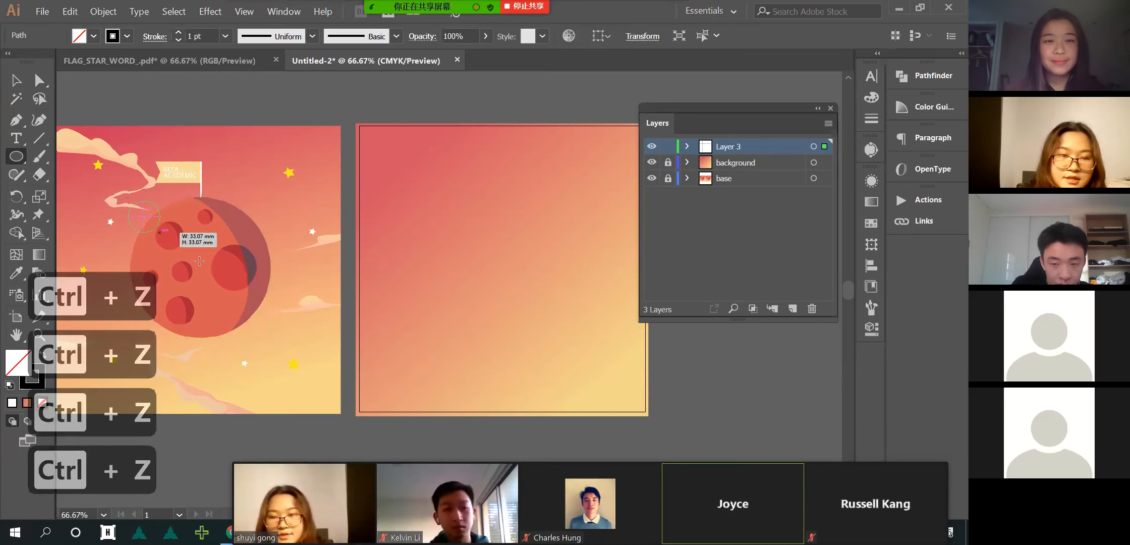
pyautogui.hotkey('ctrl', 'z')
pyautogui.hotkey('ctrl', 'z')
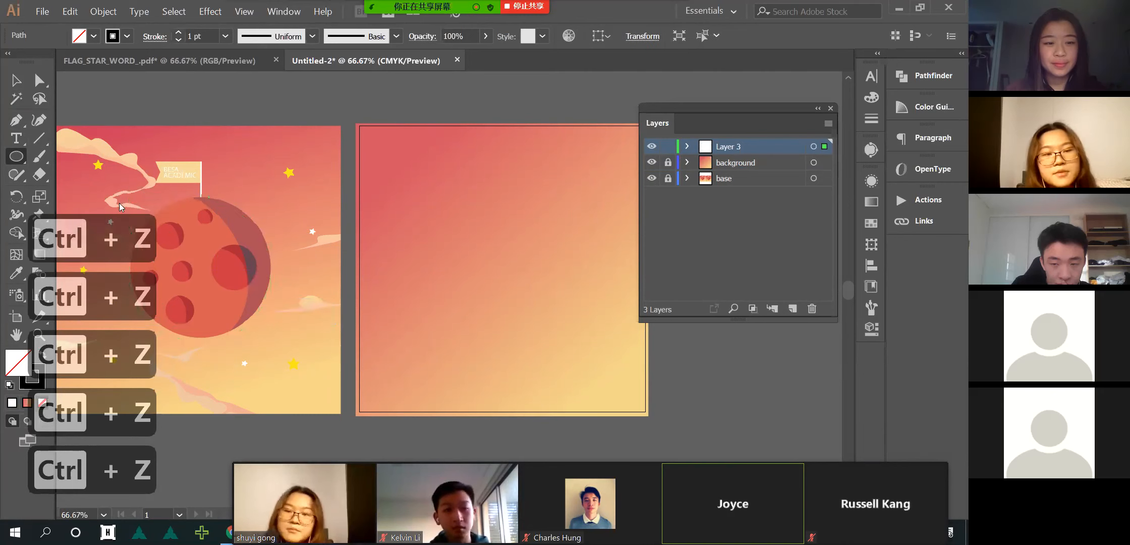
# - Return to the Selection tool and show the document rulers
pyautogui.click(10, 77)
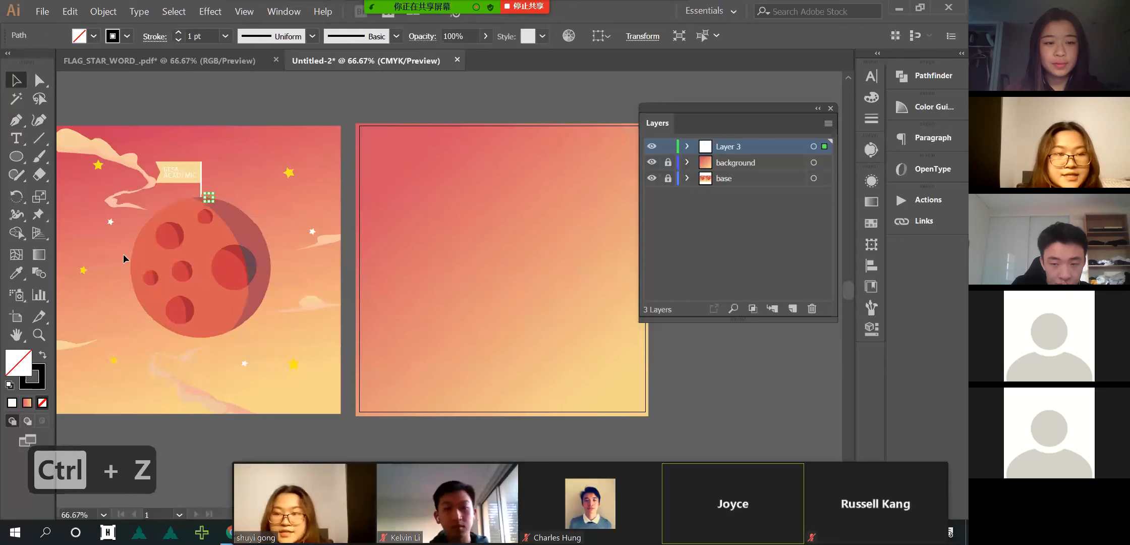
pyautogui.press('ctrl')
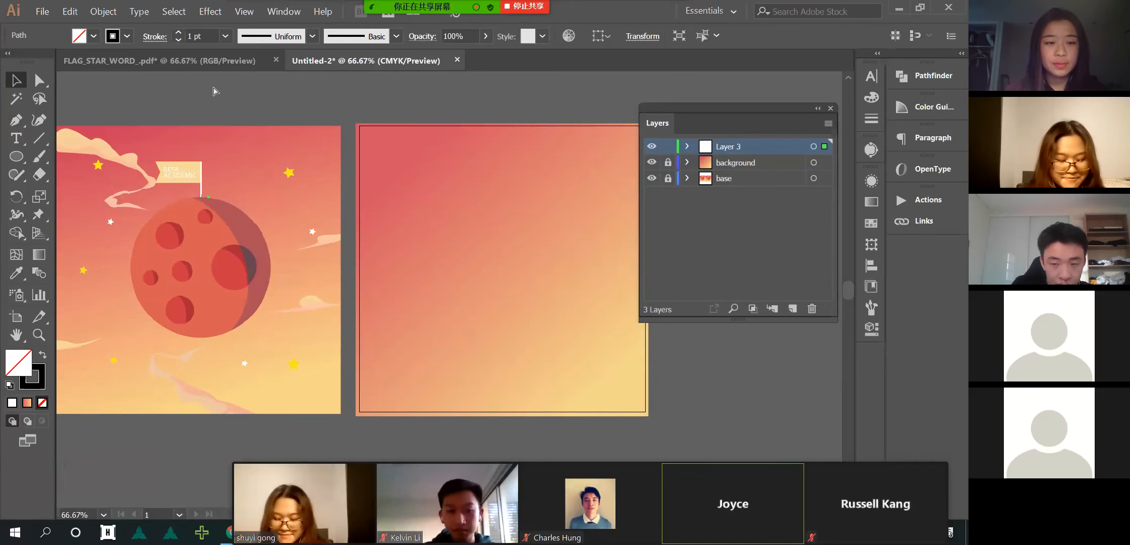
pyautogui.hotkey('ctrl', 'r')
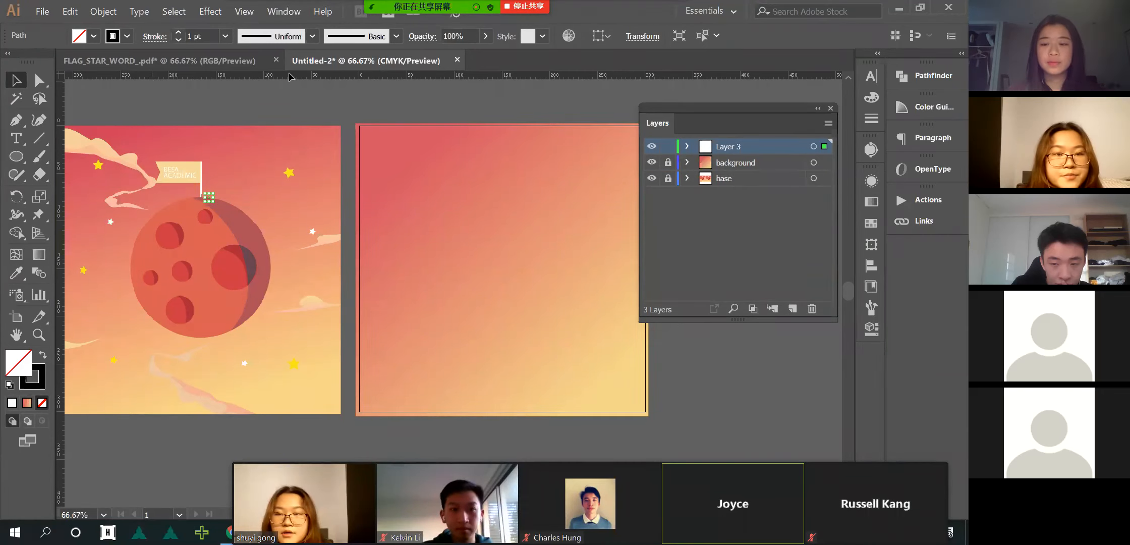
pyautogui.scroll(5, 266, 171)
pyautogui.scroll(-4, 267, 171)
pyautogui.scroll(-3, 386, 124)
pyautogui.click(671, 17)
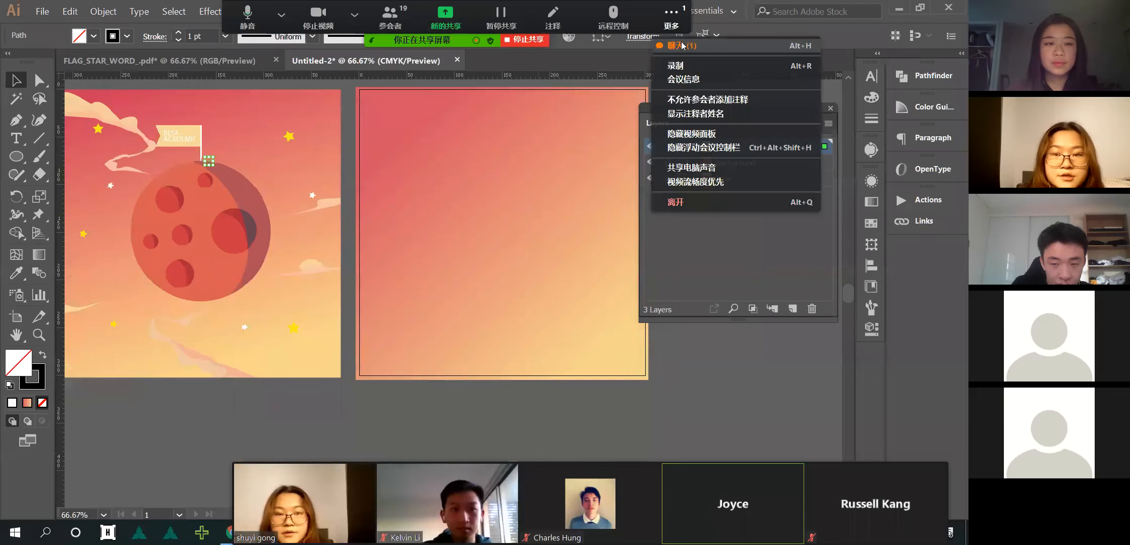
pyautogui.click(682, 46)
pyautogui.click(817, 90)
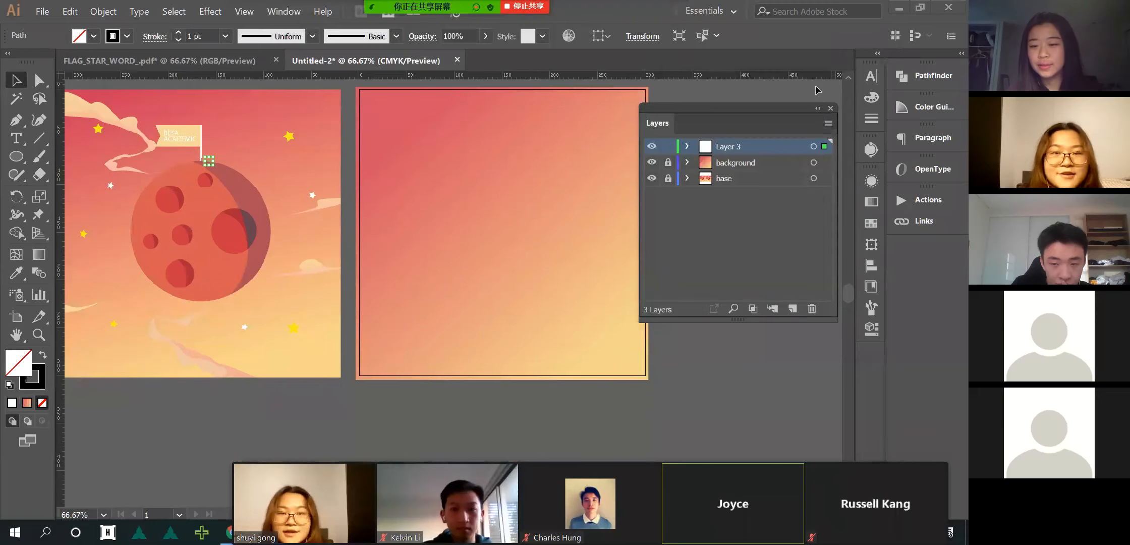
# - Place a horizontal ruler guide on the reference planet's upper edge and a vertical one on its left edge
pyautogui.scroll(1, 203, 110)
pyautogui.hscroll(-1, 204, 121)
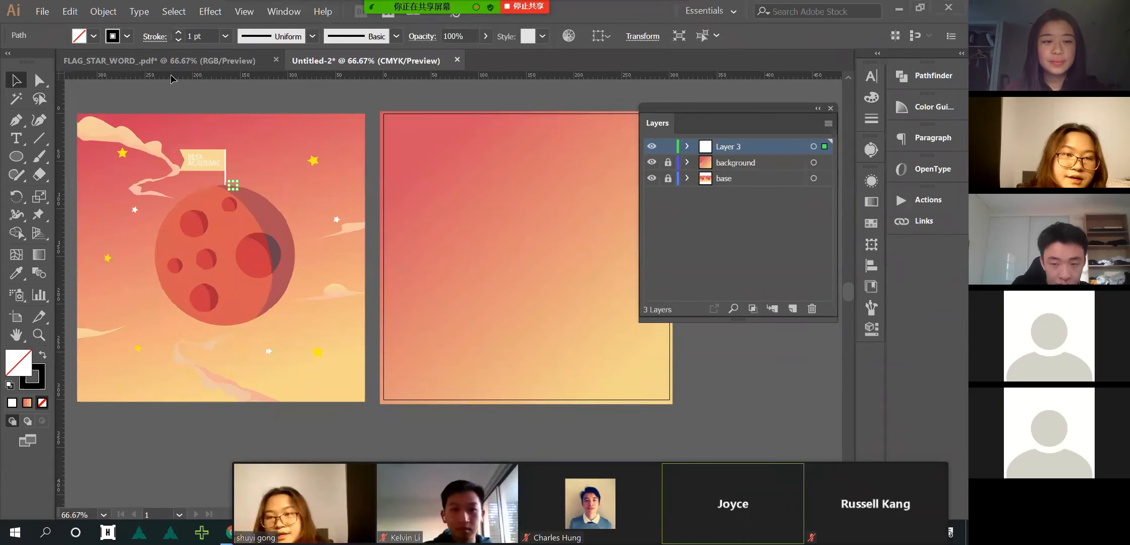
pyautogui.moveTo(228, 75)
pyautogui.mouseDown()
pyautogui.moveTo(240, 153)
pyautogui.moveTo(271, 185)
pyautogui.mouseUp()
pyautogui.moveTo(61, 260); pyautogui.dragTo(154, 278)
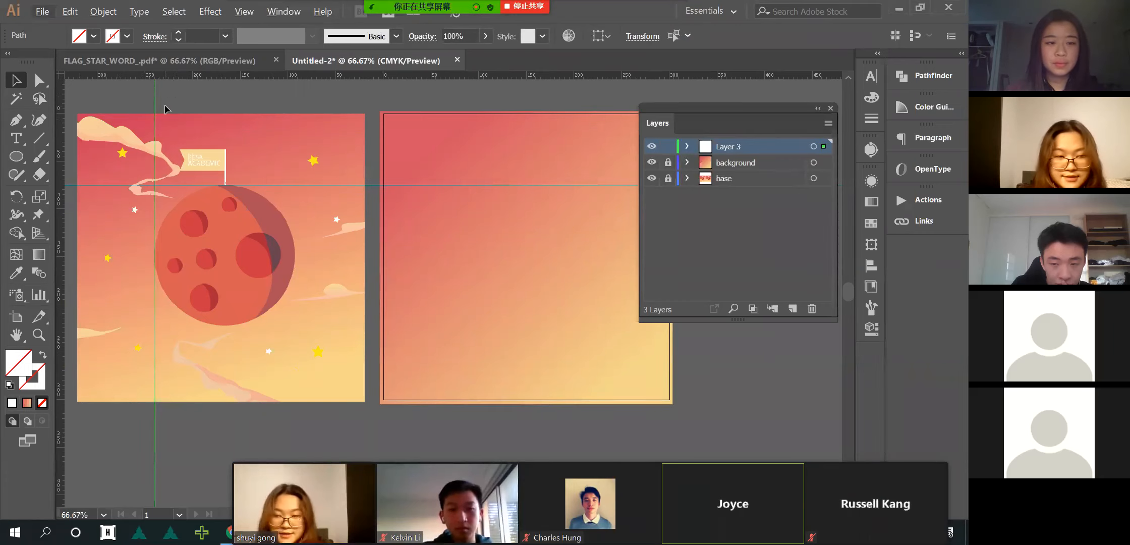
# - Try deleting the vertical guide, and undo the deletion
pyautogui.press('Delete')
pyautogui.hotkey('ctrl', 'x')
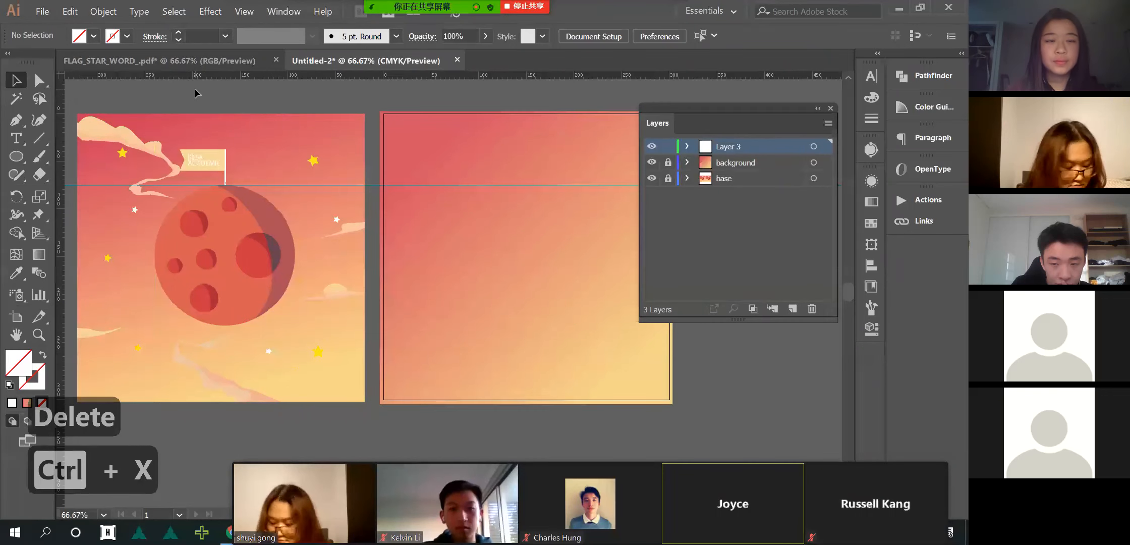
pyautogui.hotkey('ctrl', 'z')
pyautogui.click(266, 167)
pyautogui.hscroll(-2, 230, 218)
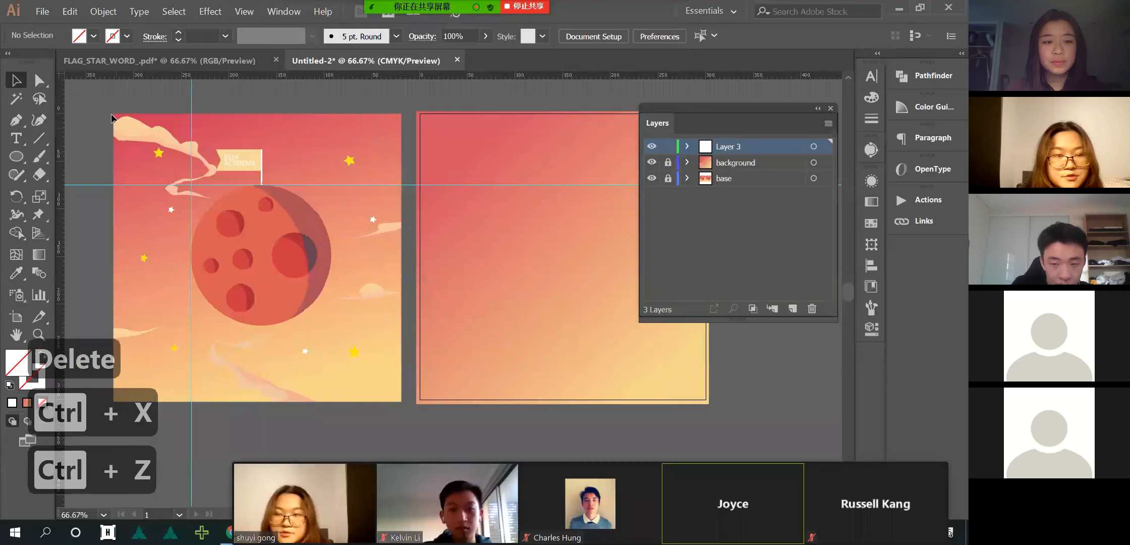
# - Try deleting both guides together with the stray anchor point above the planet, restore them and clear the selection
pyautogui.moveTo(273, 272); pyautogui.dragTo(273, 273)
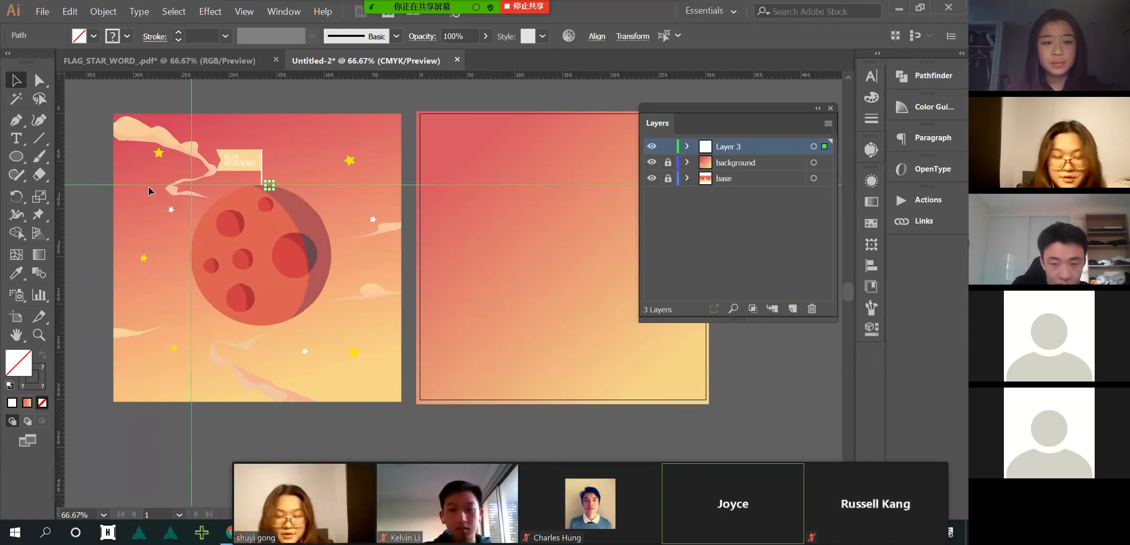
pyautogui.press('Delete')
pyautogui.hotkey('ctrl', 'z')
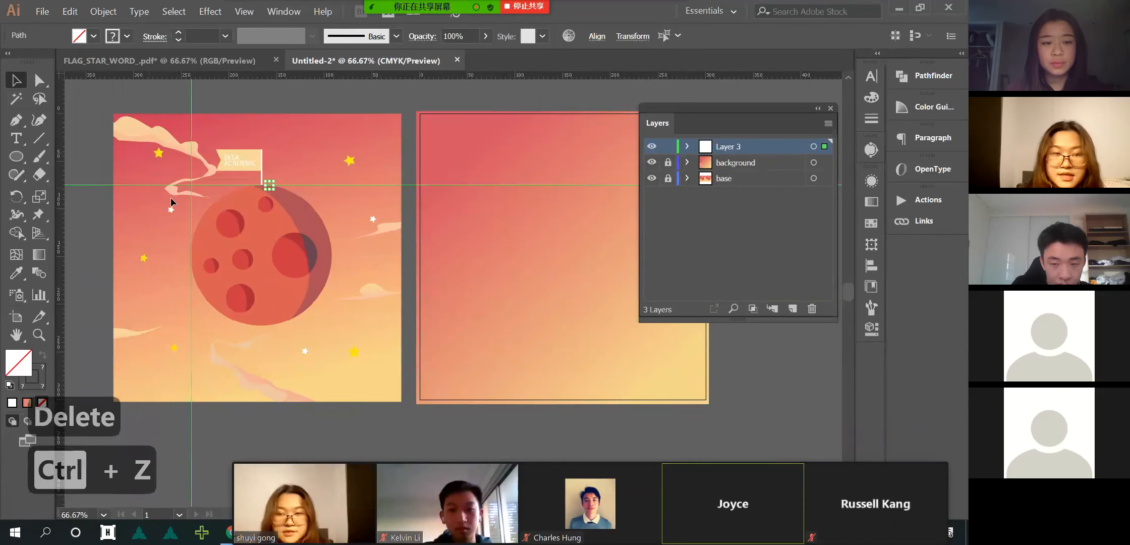
pyautogui.click(237, 98)
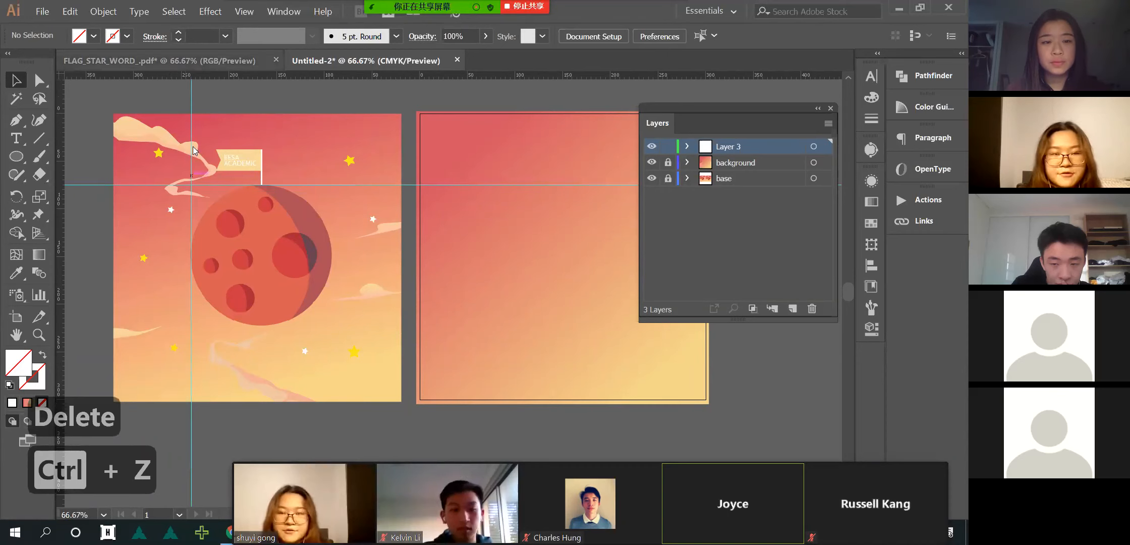
# - Try selecting both guides together and moving the vertical guide to the reference poster's left edge, and undo the move
pyautogui.moveTo(267, 87); pyautogui.dragTo(103, 260)
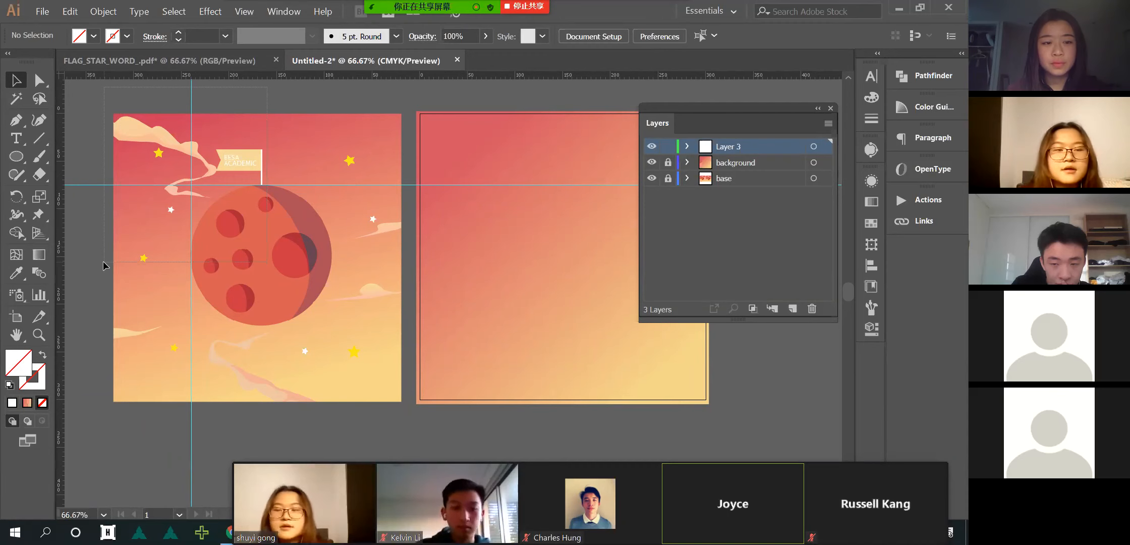
pyautogui.moveTo(241, 123); pyautogui.dragTo(102, 255)
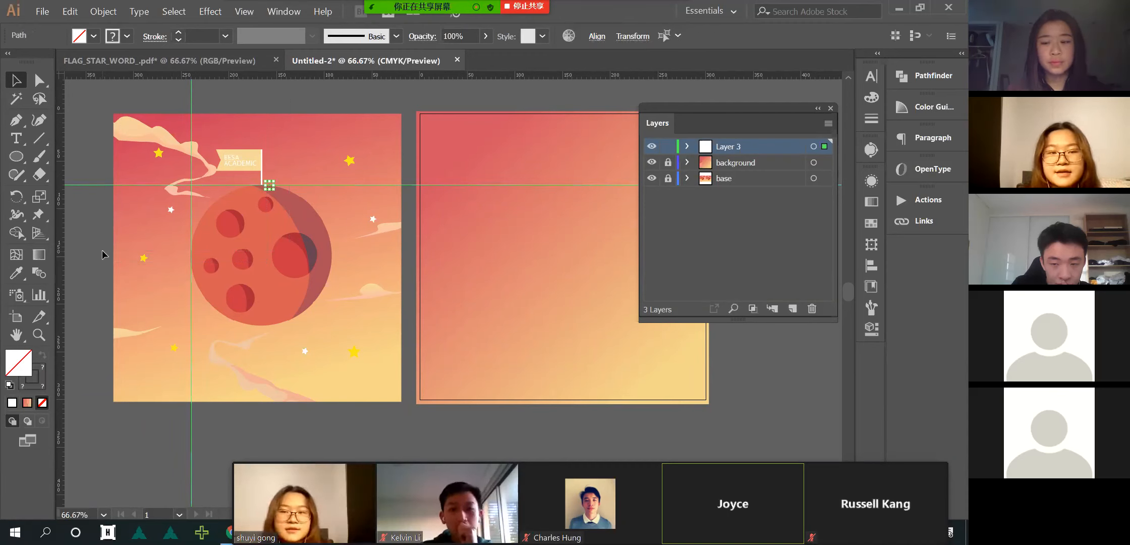
pyautogui.click(210, 94)
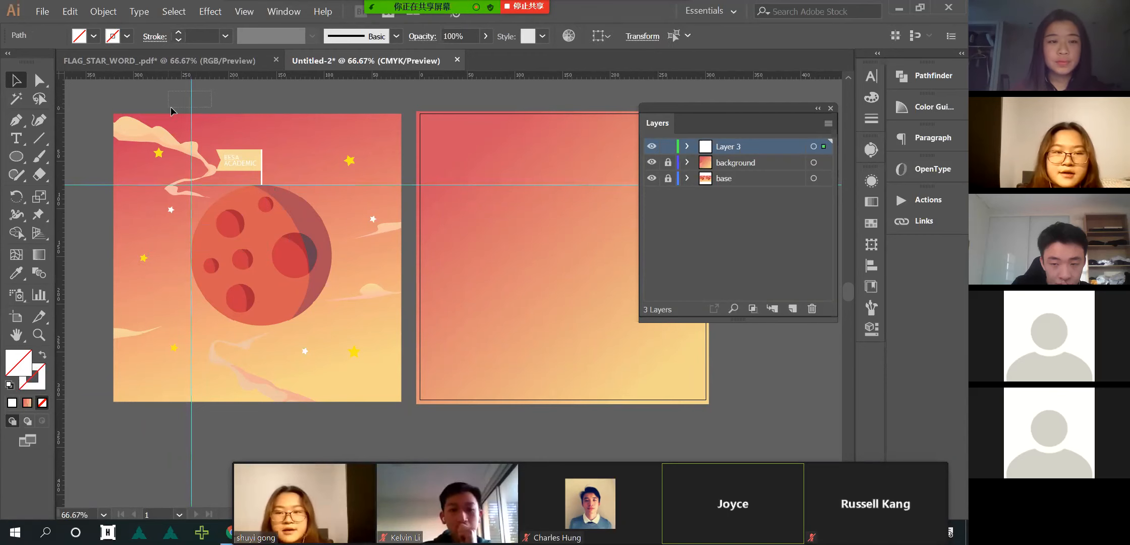
pyautogui.moveTo(191, 106); pyautogui.dragTo(116, 112)
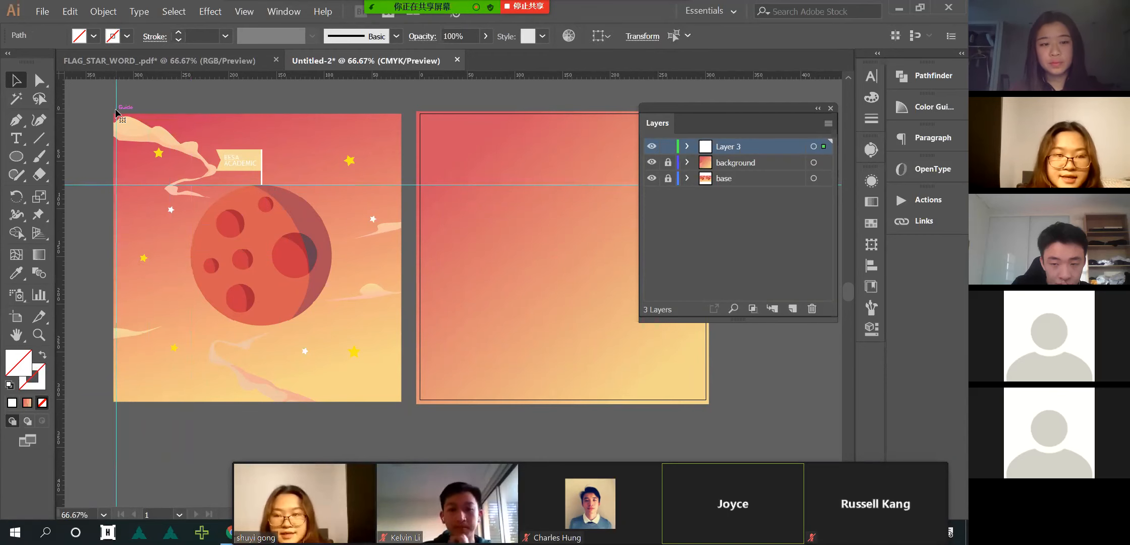
pyautogui.hotkey('ctrl', 'z')
# - Draw an unfilled circle from the intersection of the two guides so that it covers the reference planet
pyautogui.scroll(1, 214, 205)
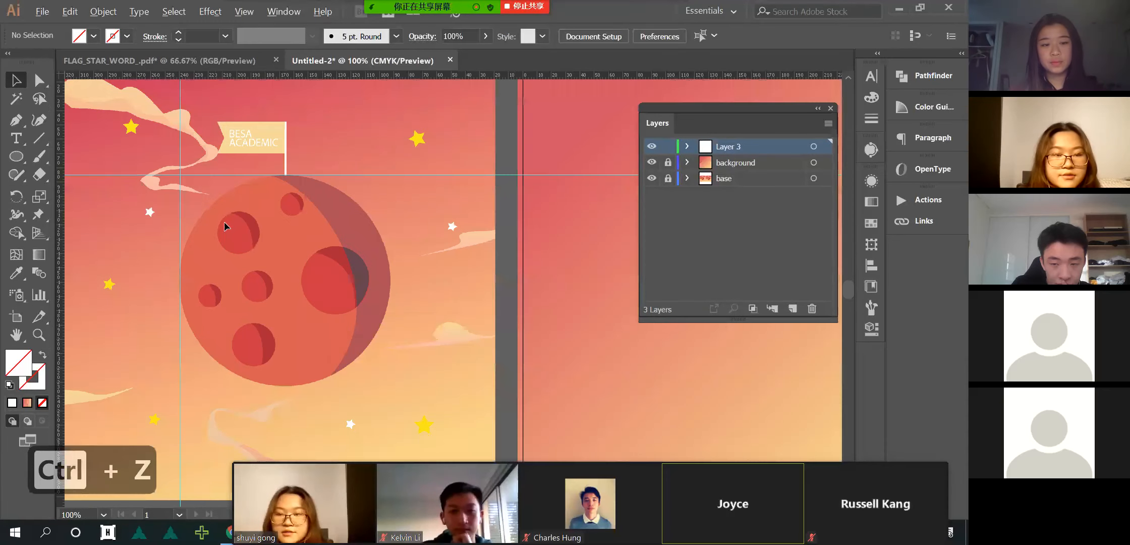
pyautogui.click(16, 157)
pyautogui.moveTo(180, 174); pyautogui.dragTo(390, 333)
pyautogui.hotkey('ctrl', '-')
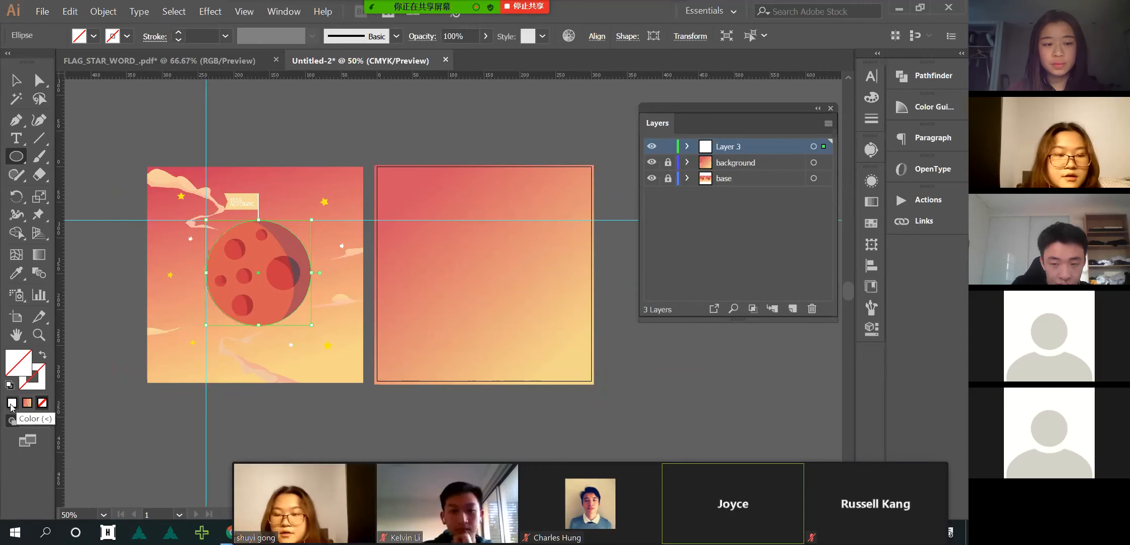
pyautogui.press('v')
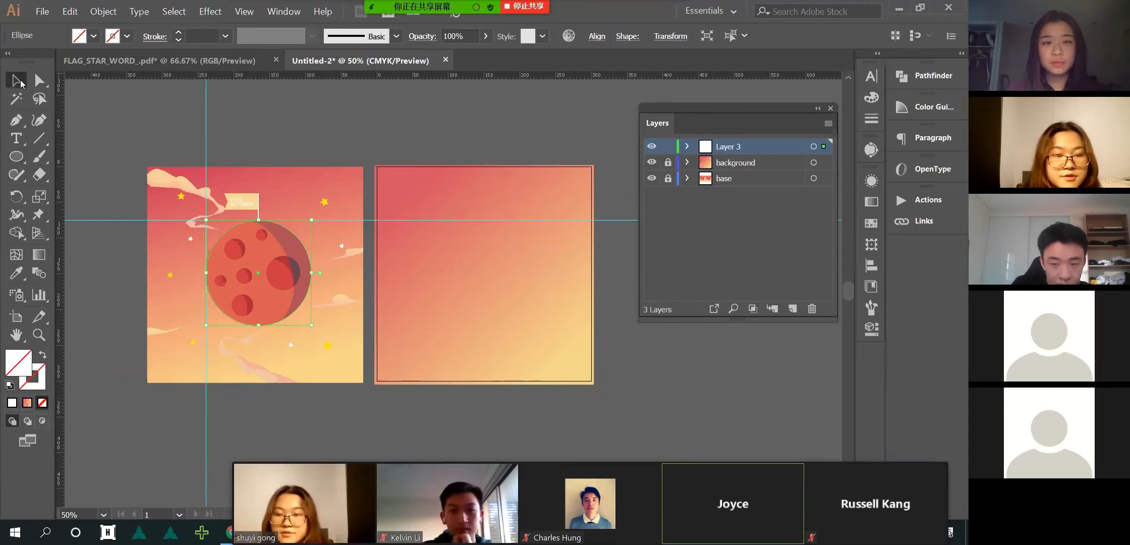
# - Fill the traced circle with white and move it from the reference planet onto the gradient artboard at the same height
pyautogui.click(261, 389)
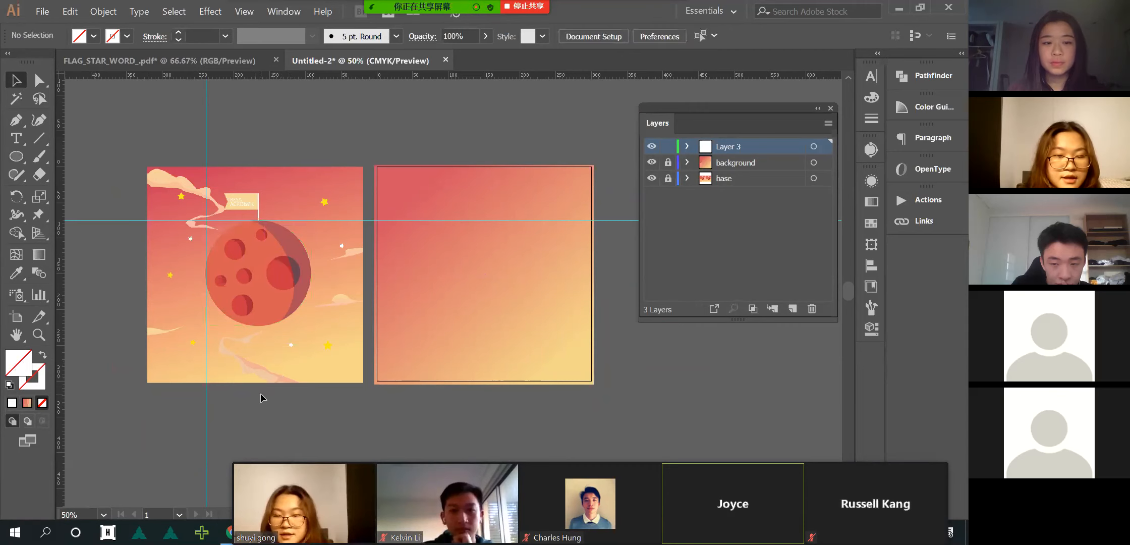
pyautogui.click(297, 306)
pyautogui.click(12, 402)
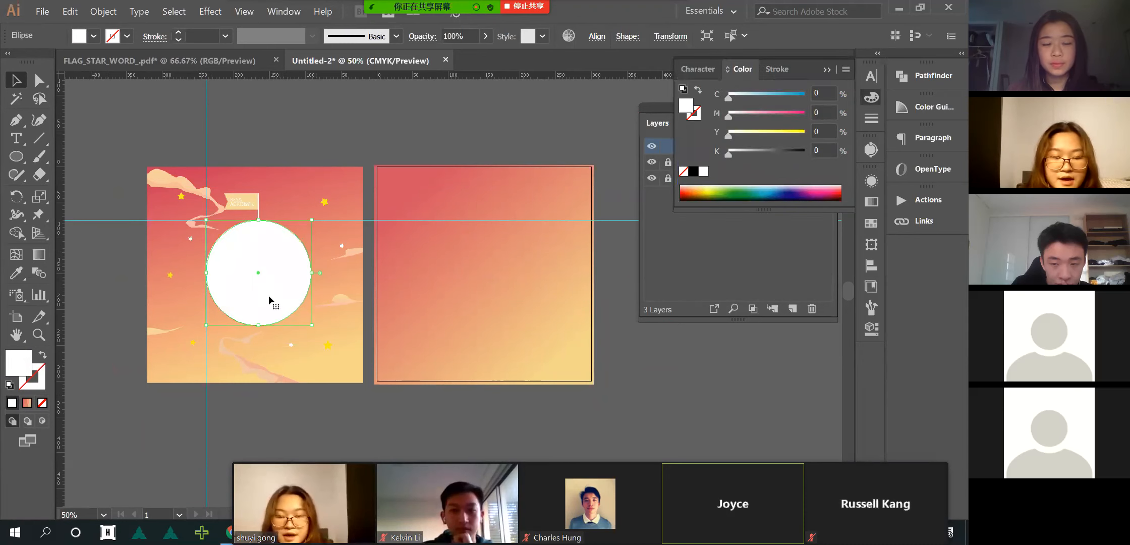
pyautogui.hscroll(2, 269, 300)
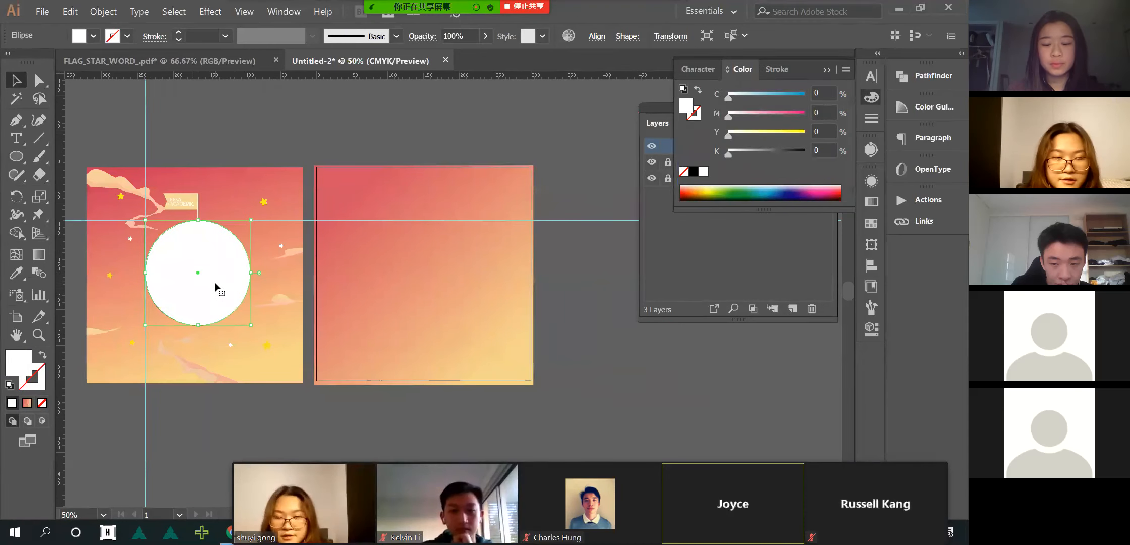
pyautogui.moveTo(224, 271); pyautogui.dragTo(442, 271)
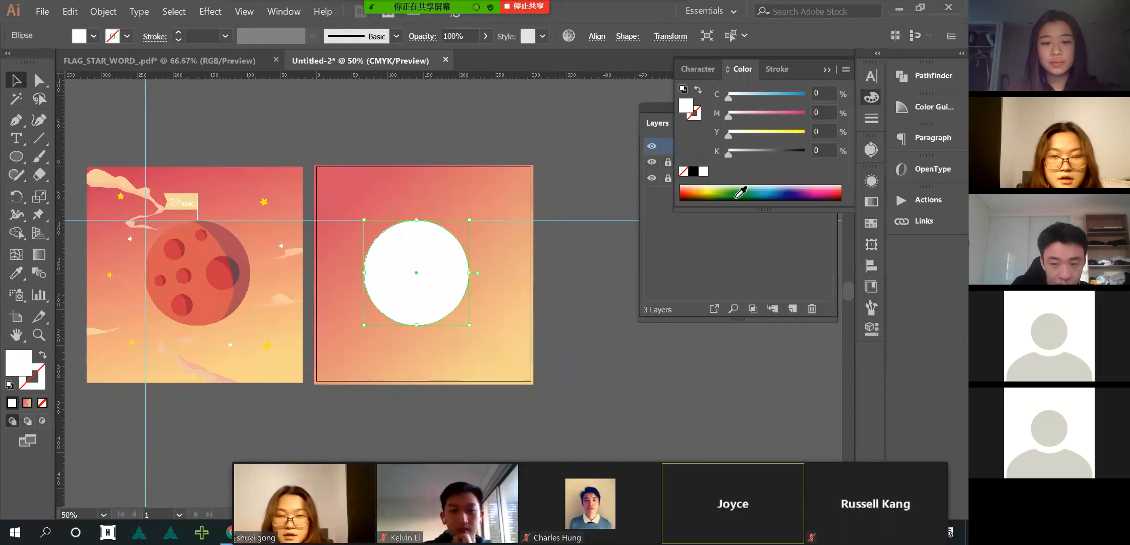
pyautogui.click(826, 70)
# - Rename Layer 3 as planet
pyautogui.doubleClick(723, 147)
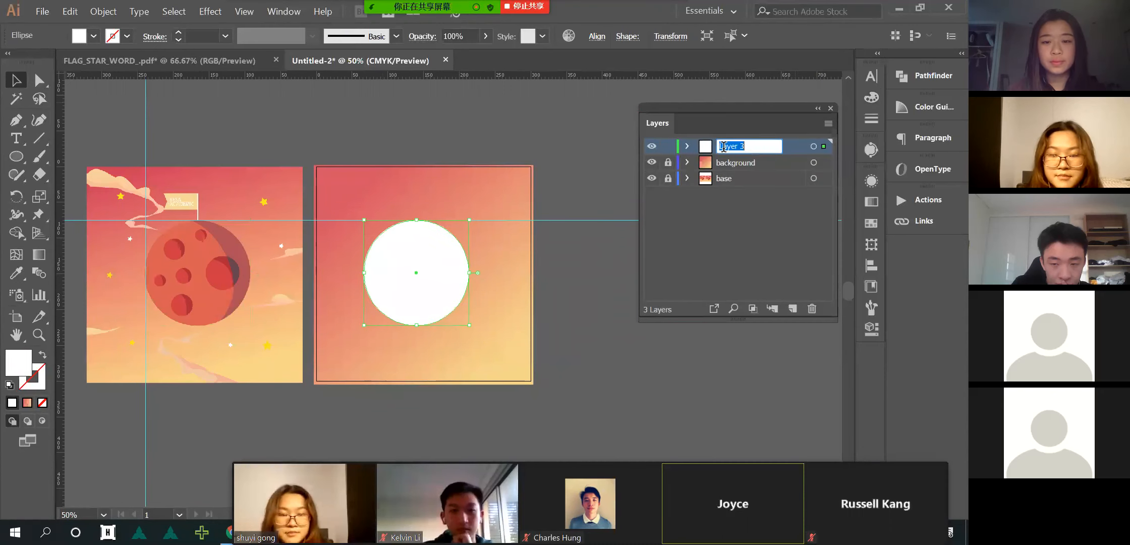
pyautogui.write('planet')
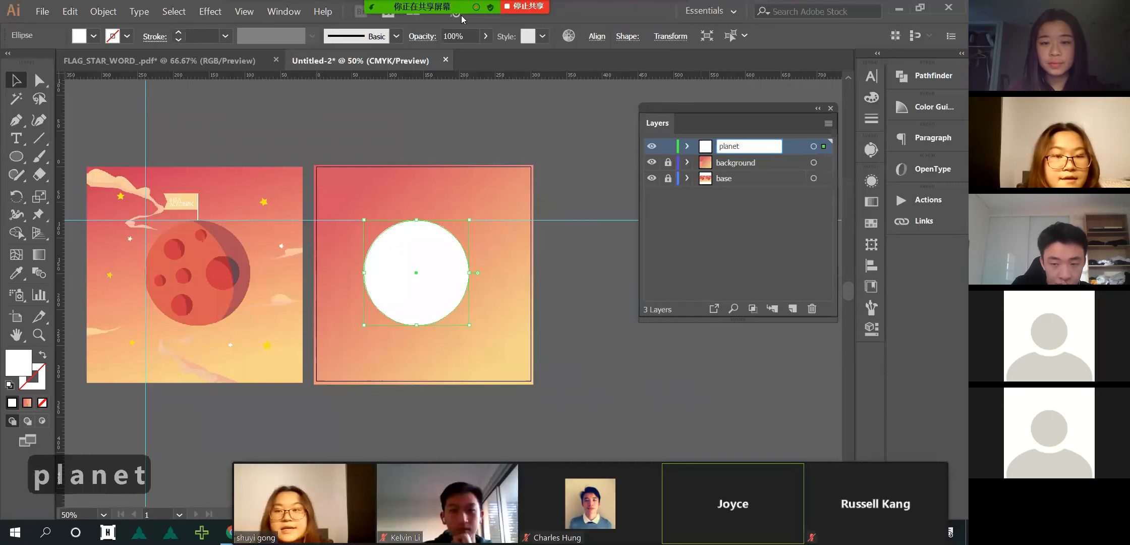
pyautogui.press('Return')
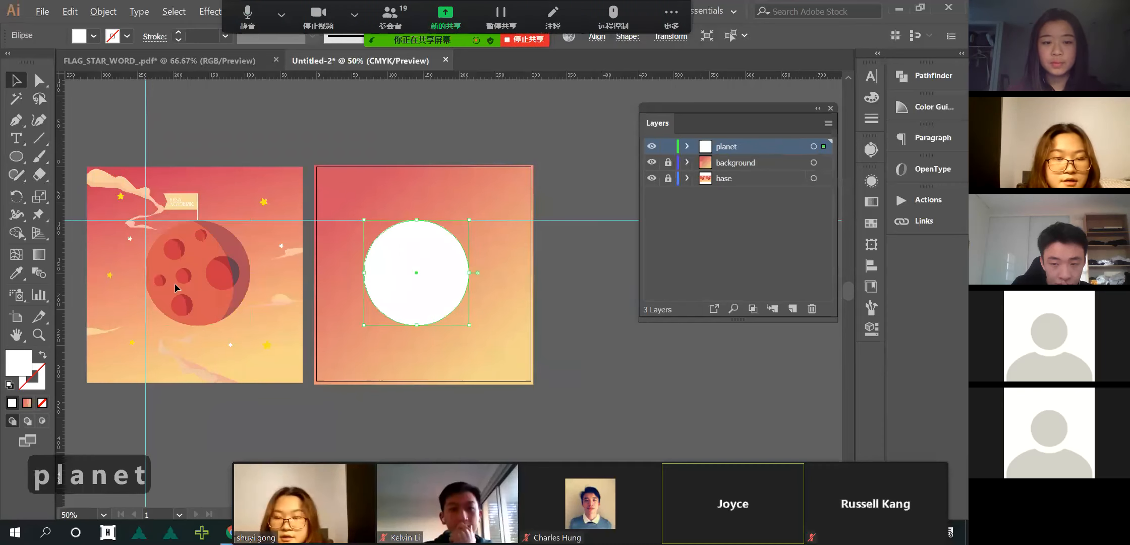
# - Fill the circle with the orange-red body colour sampled from the reference planet
pyautogui.scroll(1, 175, 284)
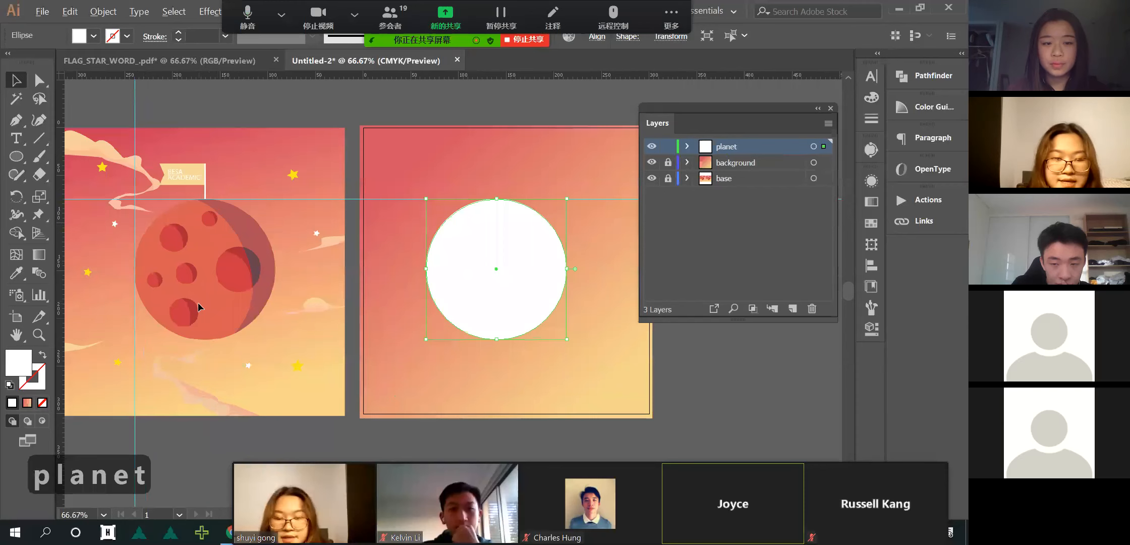
pyautogui.scroll(1, 214, 297)
pyautogui.hscroll(1, 213, 293)
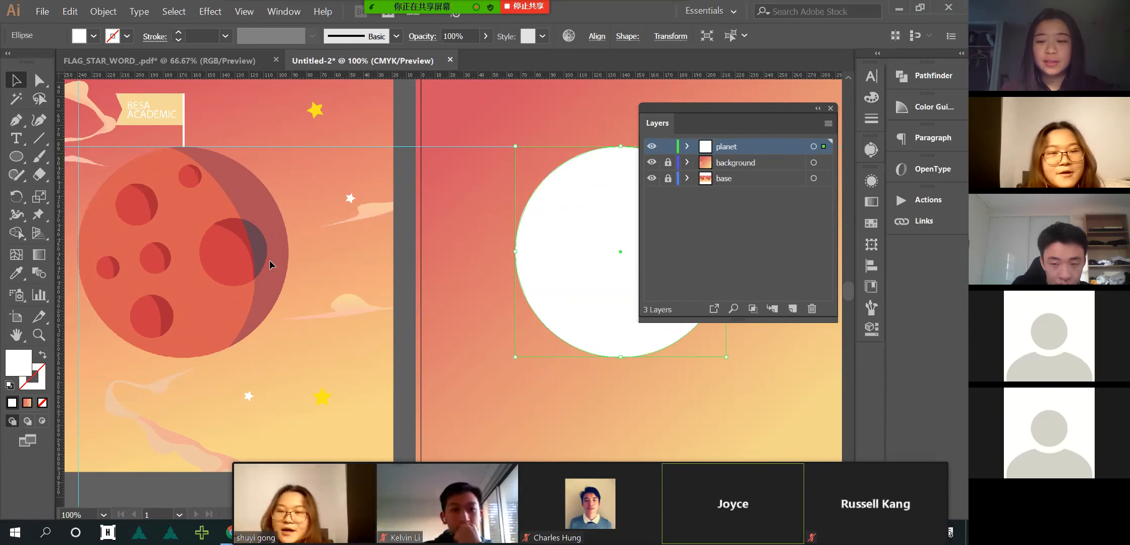
pyautogui.hscroll(1, 282, 255)
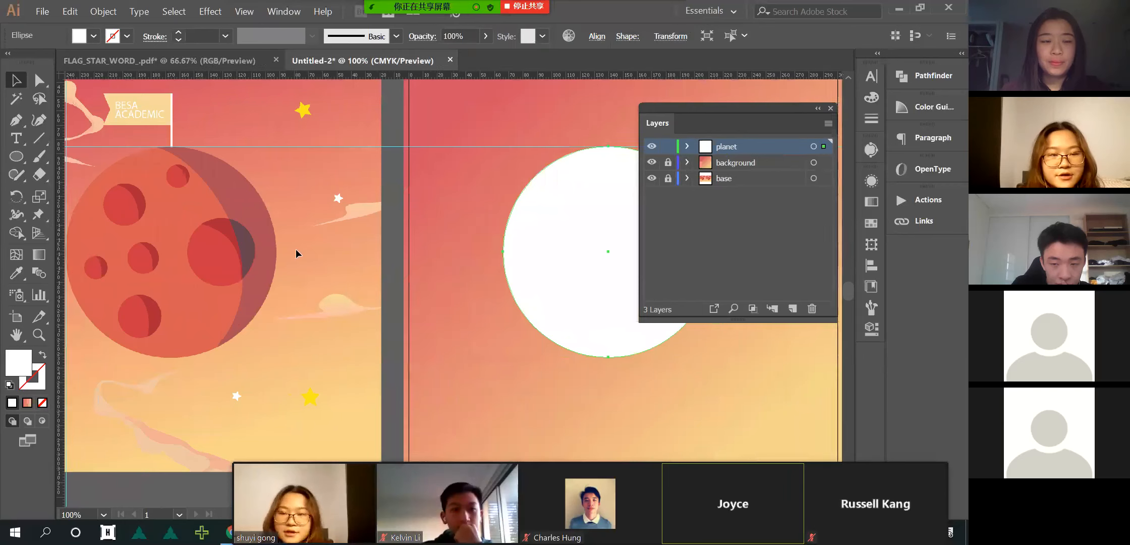
pyautogui.click(15, 275)
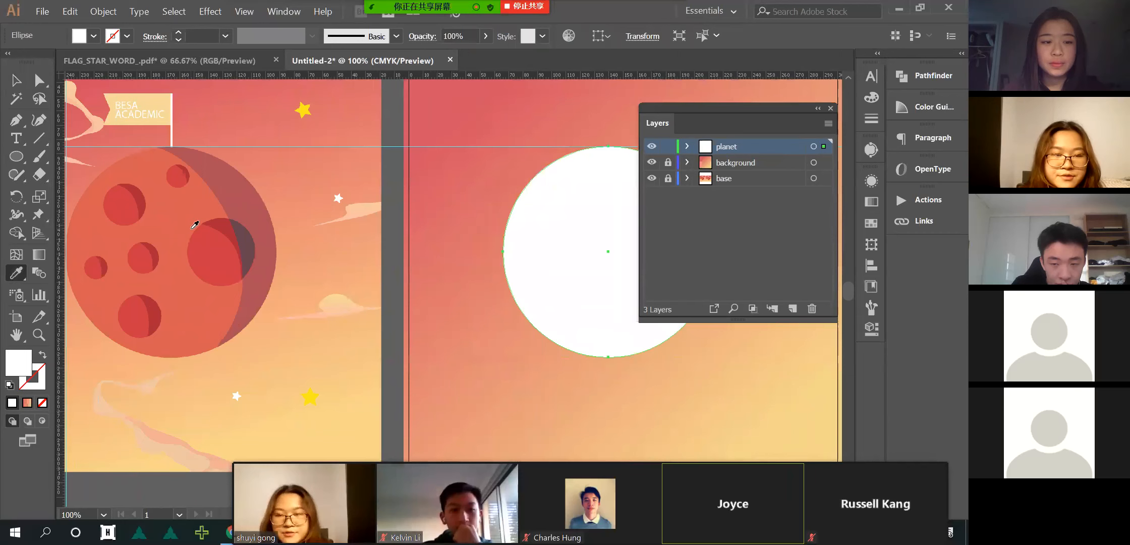
pyautogui.click(173, 204)
pyautogui.press('v')
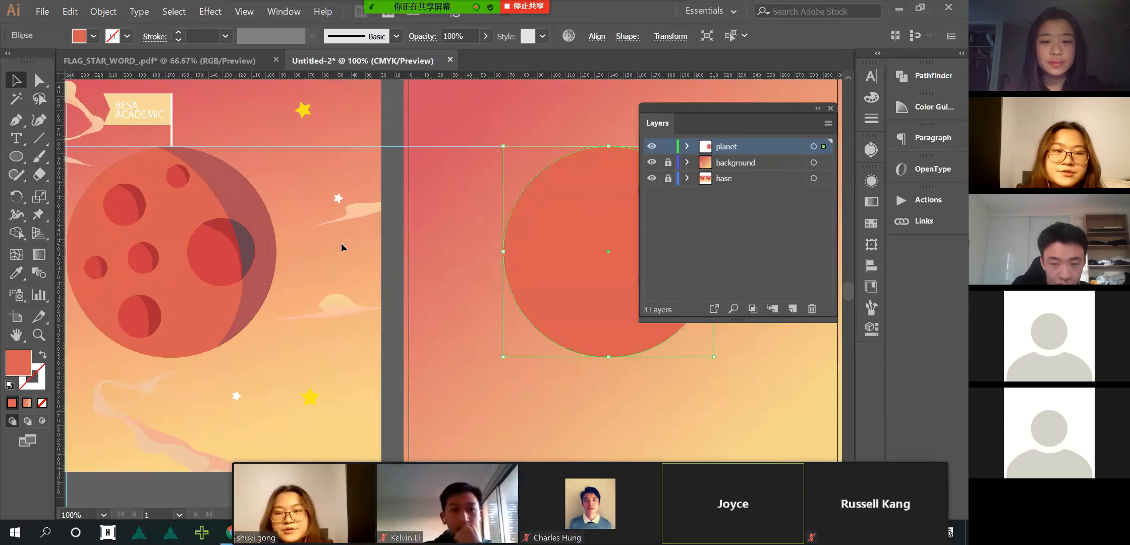
# - Create a sublayer inside the planet layer and name it crater
pyautogui.scroll(-2, 341, 243)
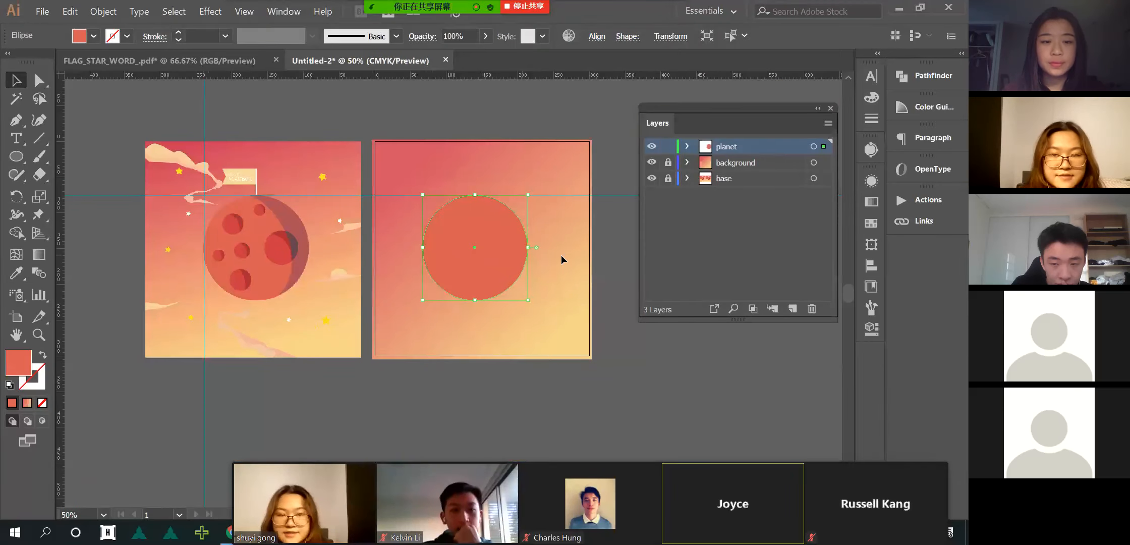
pyautogui.click(687, 147)
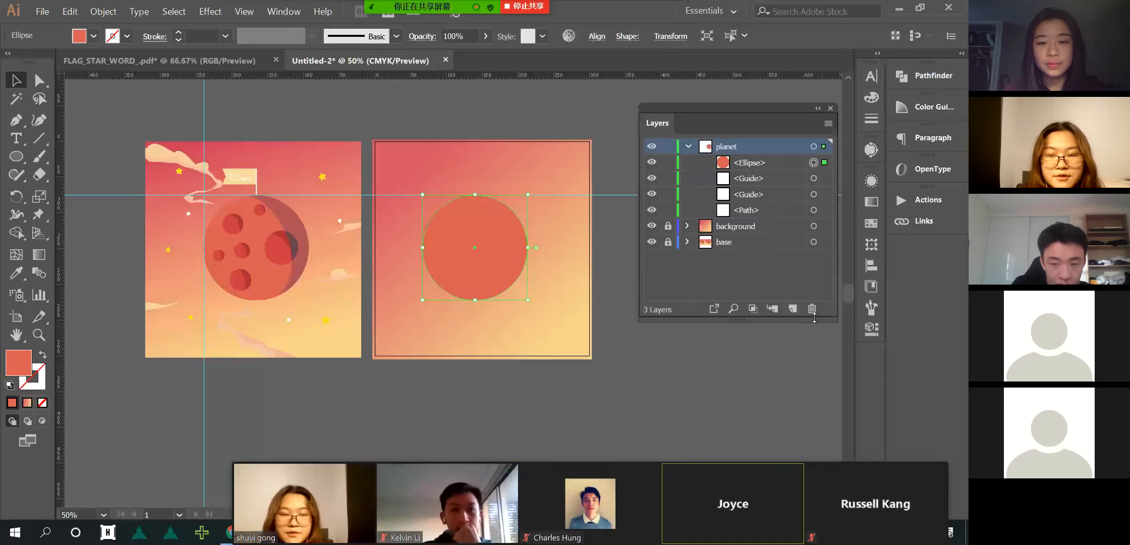
pyautogui.click(774, 308)
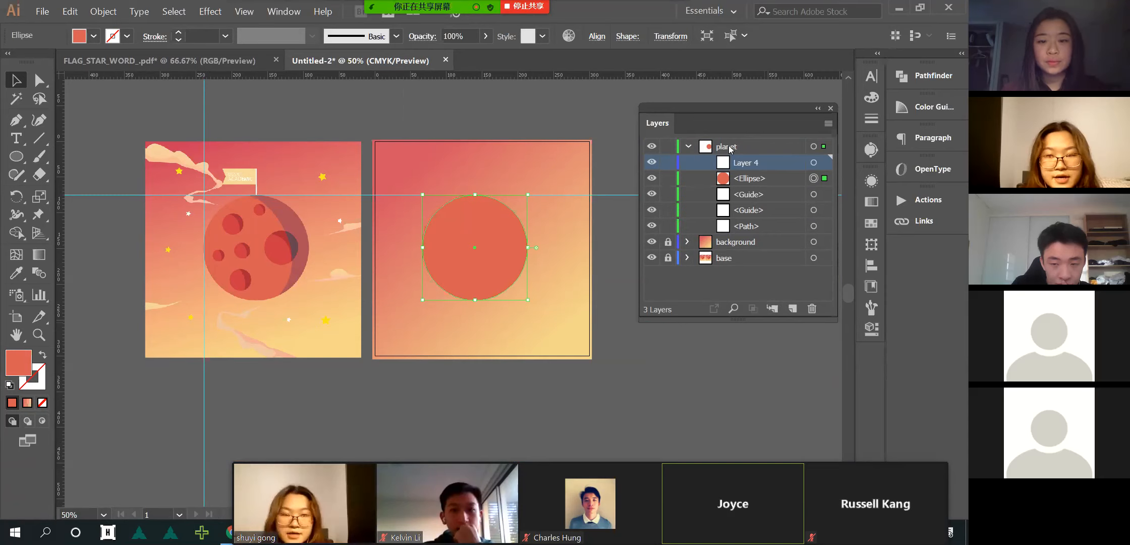
pyautogui.doubleClick(740, 160)
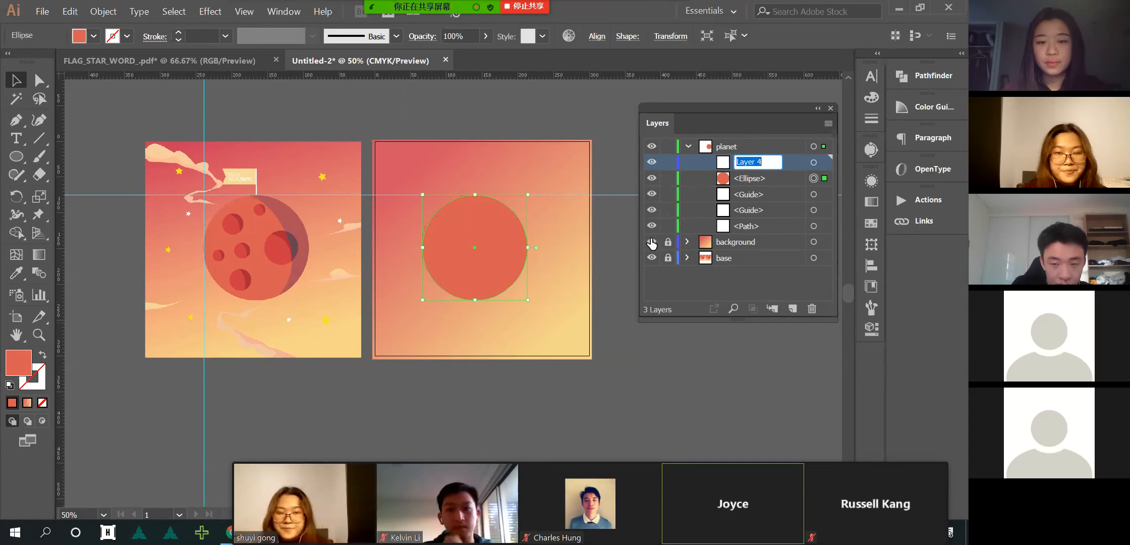
pyautogui.write('crater')
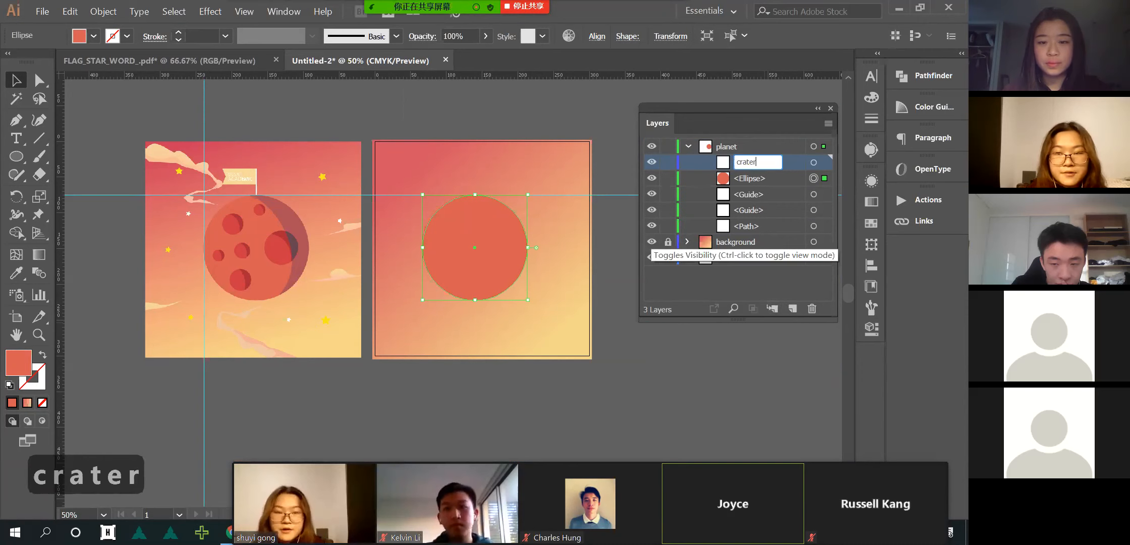
pyautogui.press('Return')
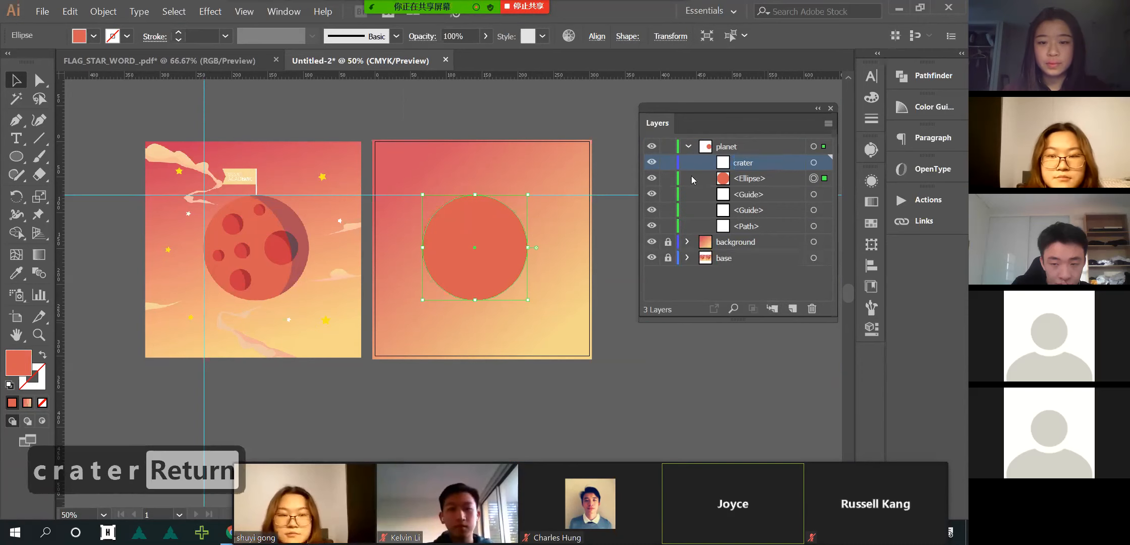
# - Lock the planet's ellipse in the planet layer
pyautogui.scroll(1, 284, 237)
pyautogui.hscroll(1, 329, 254)
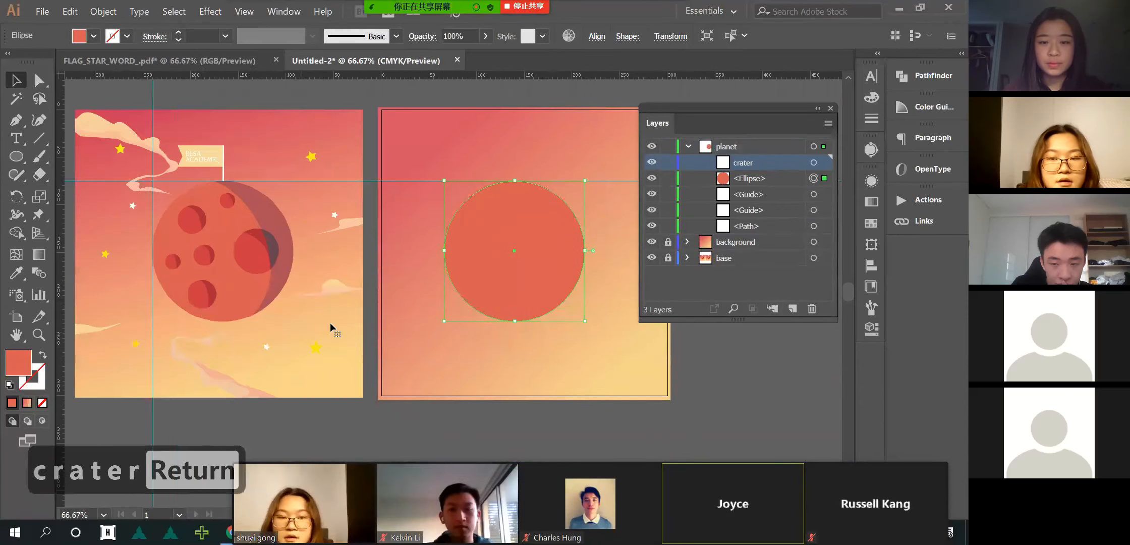
pyautogui.click(667, 179)
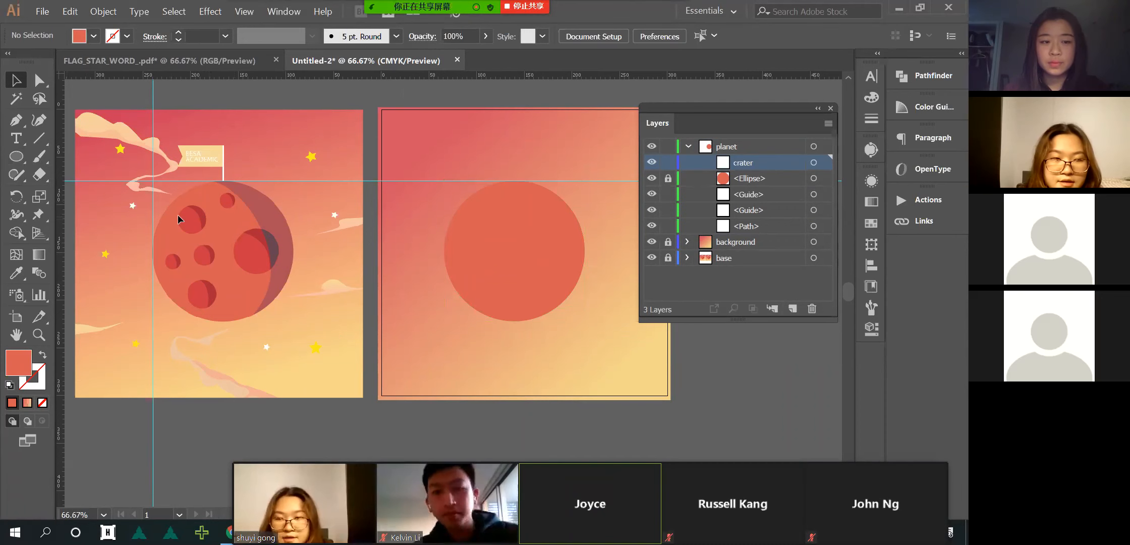
# - Draw three crater circles on the planet's left half: one upper, one small near the left edge and one near the centre
pyautogui.press('l')
pyautogui.moveTo(479, 208); pyautogui.dragTo(507, 237)
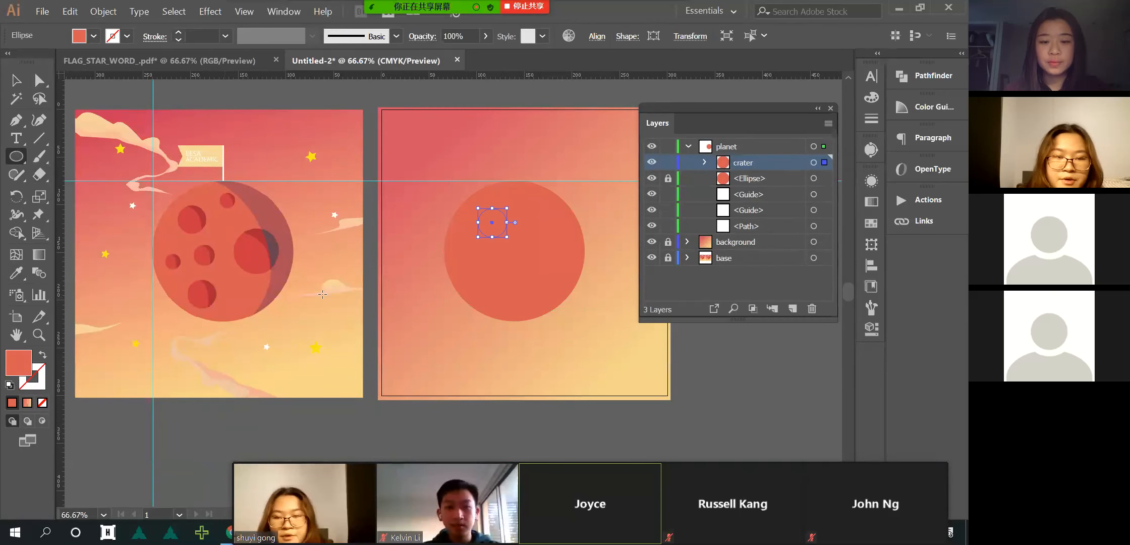
pyautogui.moveTo(459, 255); pyautogui.dragTo(473, 270)
pyautogui.moveTo(522, 245); pyautogui.dragTo(492, 275)
# - Fill the three crater circles with the darker red sampled from the reference planet's large crater, and clear the selection
pyautogui.press('v')
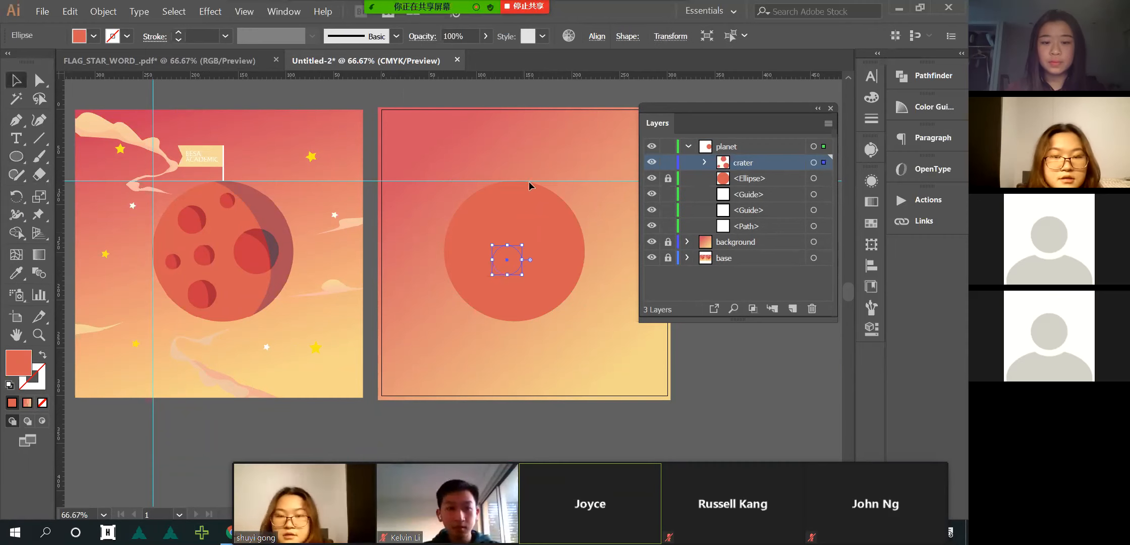
pyautogui.moveTo(433, 295); pyautogui.dragTo(416, 321)
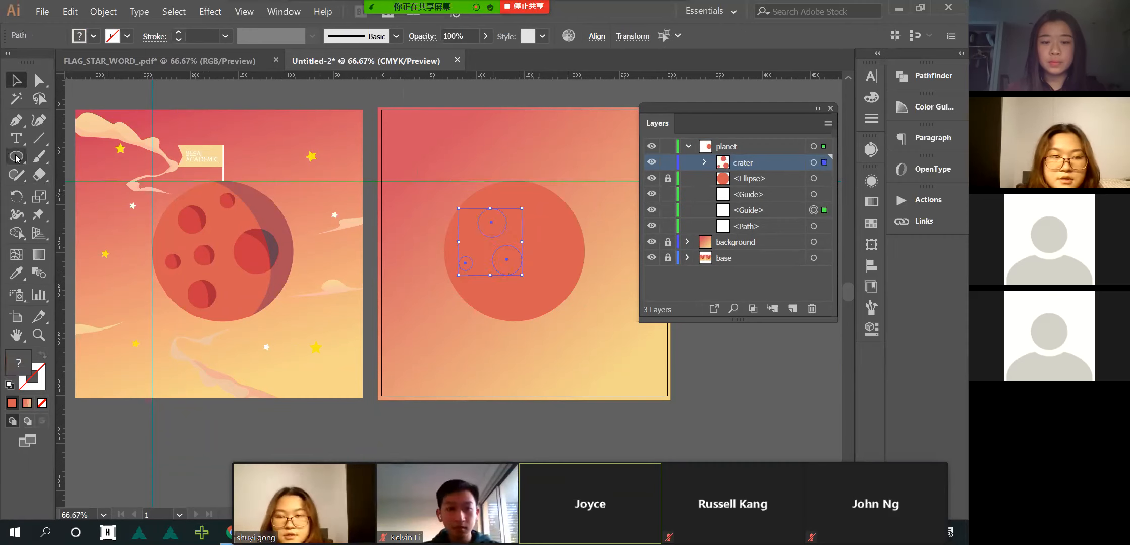
pyautogui.click(17, 272)
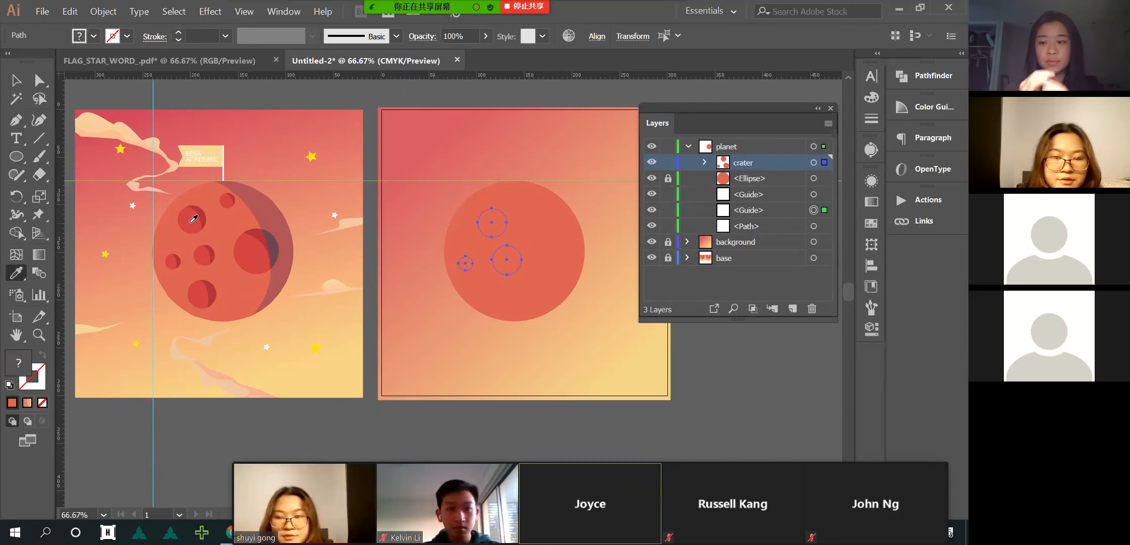
pyautogui.click(250, 251)
pyautogui.click(15, 80)
pyautogui.click(495, 157)
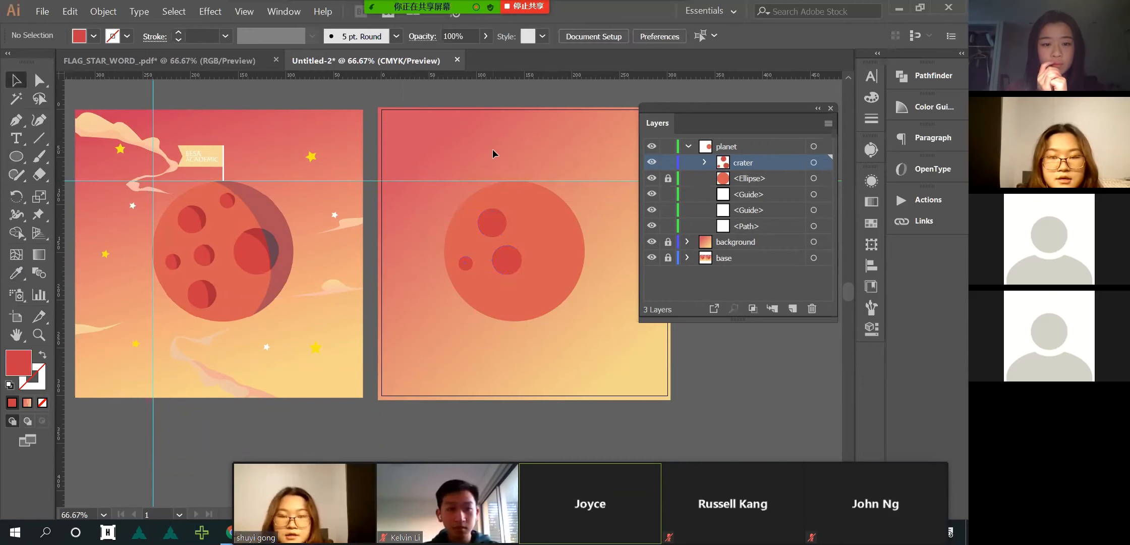
# - Shrink the central crater slightly and duplicate craters to add a small upper, a medium lower and a large right one
pyautogui.click(511, 263)
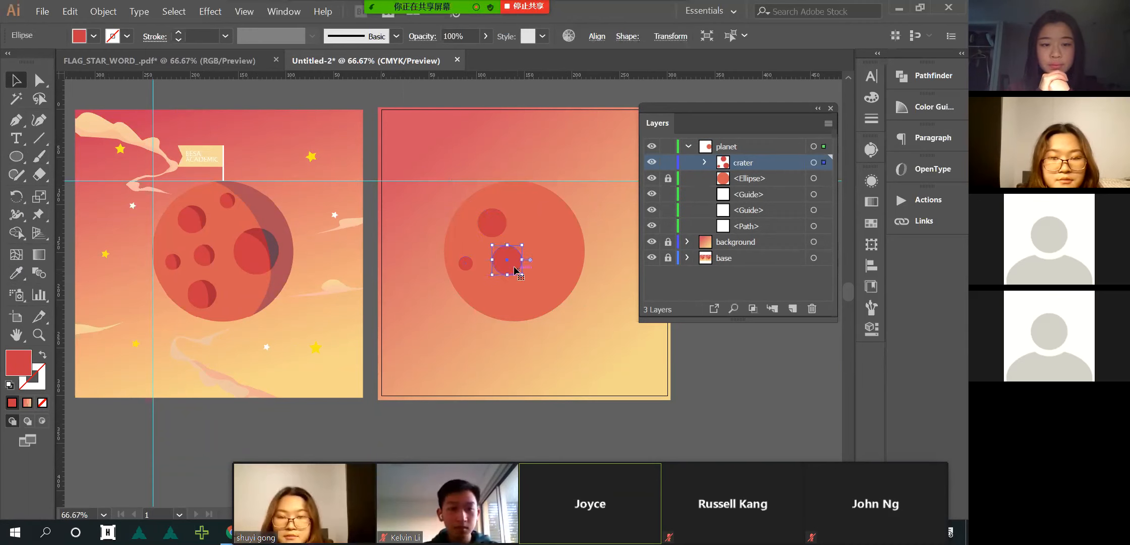
pyautogui.moveTo(525, 277); pyautogui.dragTo(518, 271)
pyautogui.click(511, 240)
pyautogui.moveTo(492, 222); pyautogui.dragTo(558, 273)
pyautogui.click(497, 242)
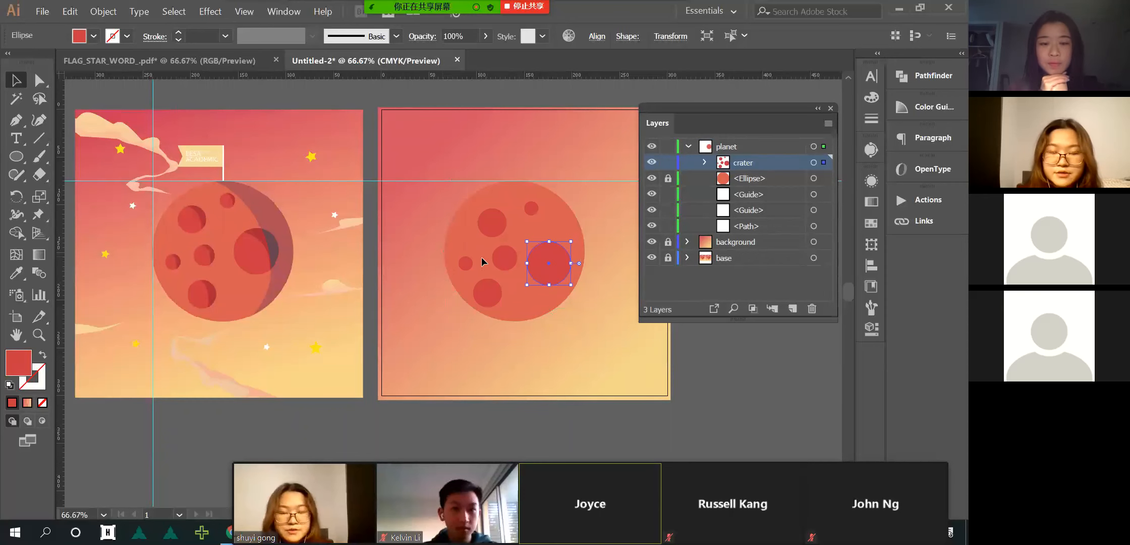
pyautogui.click(521, 316)
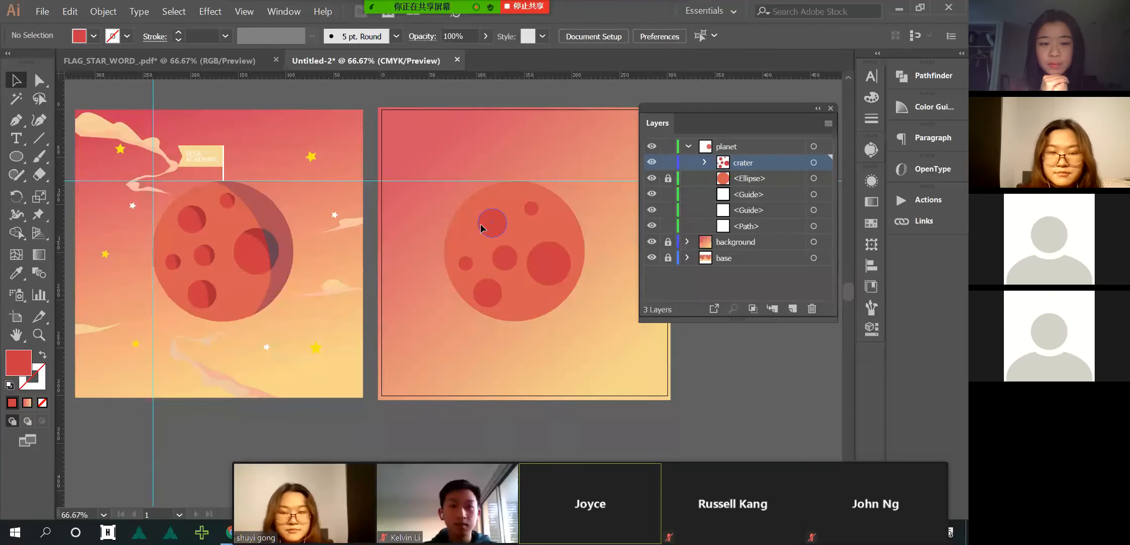
# - Try duplicating the upper-left crater to its right twice, undoing the first copy and deleting the second
pyautogui.click(498, 226)
pyautogui.keyDown('shift'); pyautogui.click(493, 294); pyautogui.keyUp('shift')
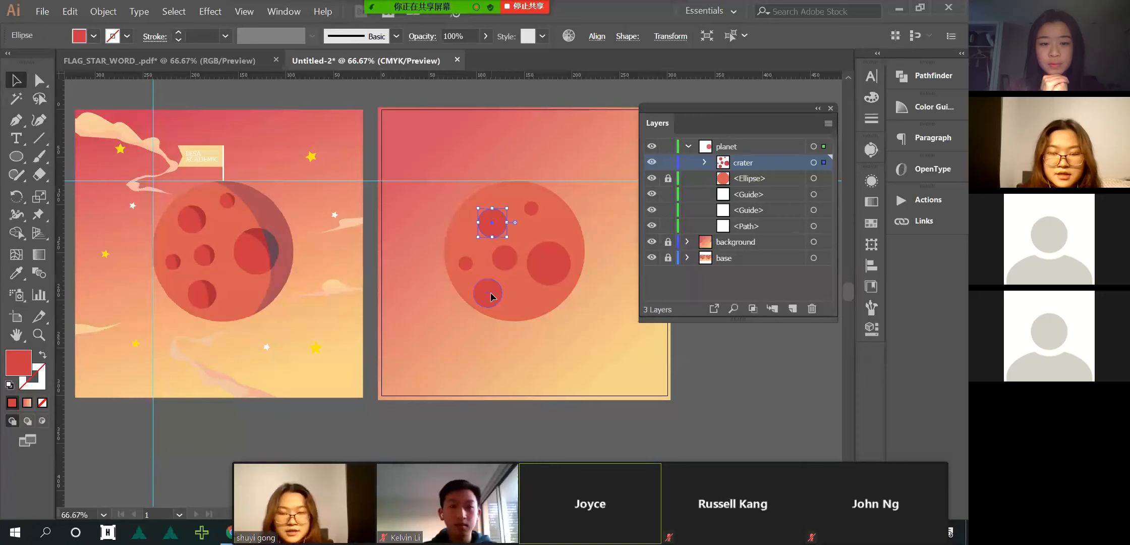
pyautogui.click(512, 229)
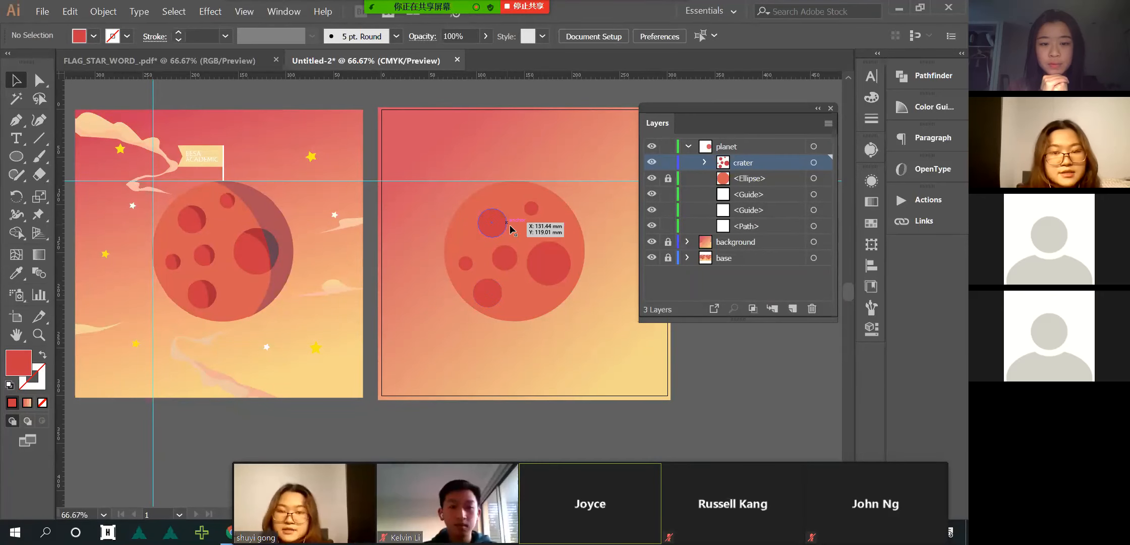
pyautogui.click(503, 227)
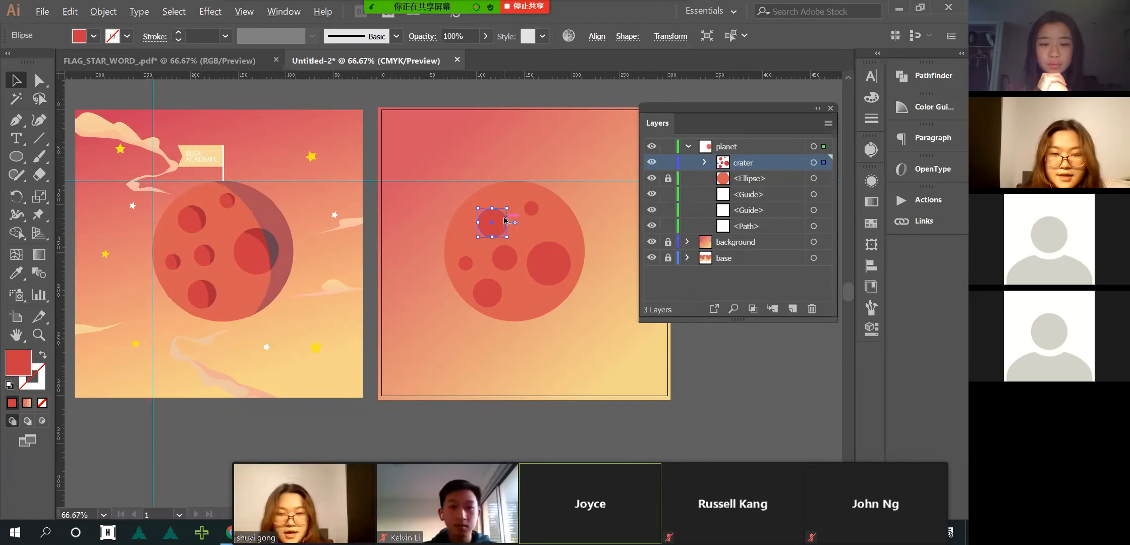
pyautogui.moveTo(504, 227); pyautogui.dragTo(539, 228)
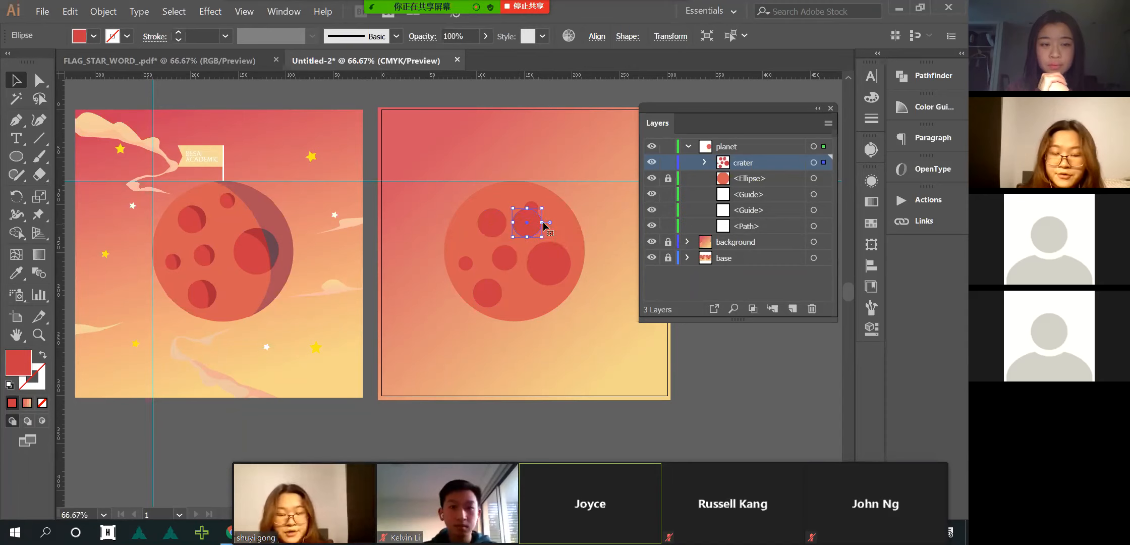
pyautogui.hotkey('ctrl', 'z')
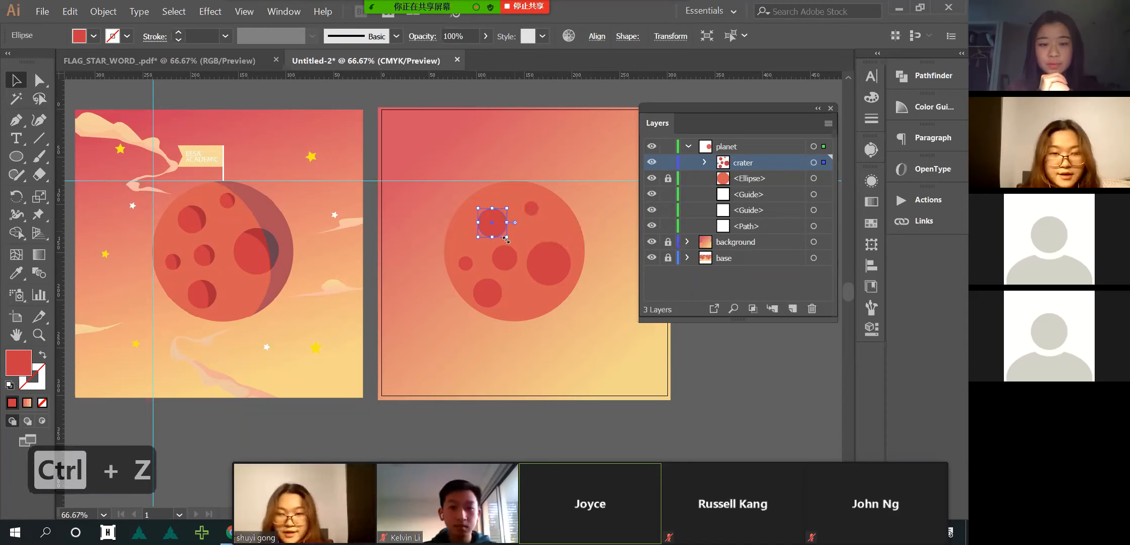
pyautogui.moveTo(501, 215); pyautogui.dragTo(568, 223)
pyautogui.press('Delete')
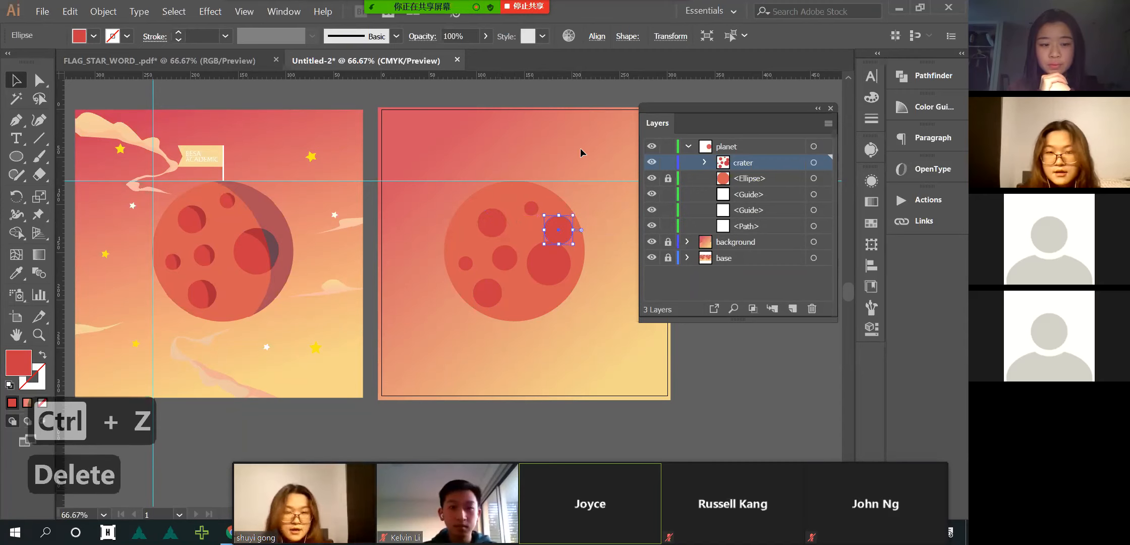
# - Nudge the lower, central, left and small upper craters slightly to match the reference planet, leaving no extra copies, and clear the selection
pyautogui.moveTo(493, 227); pyautogui.dragTo(515, 295)
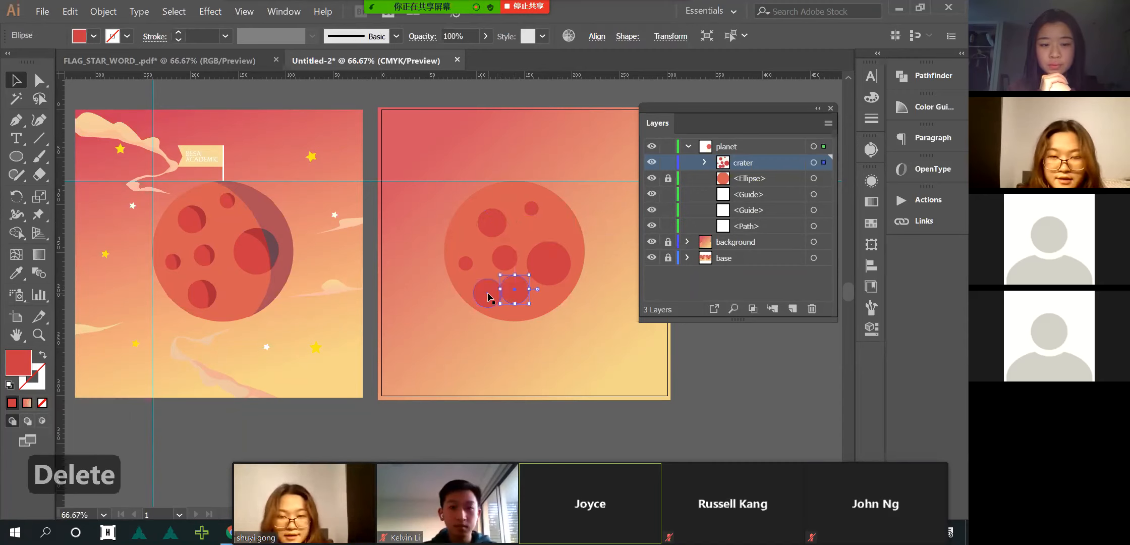
pyautogui.press('Delete')
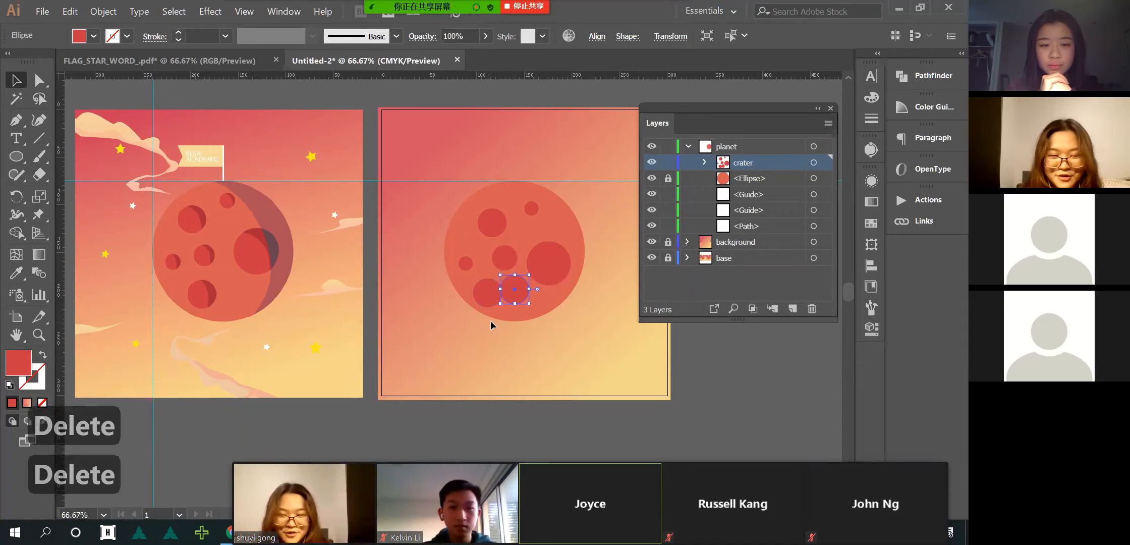
pyautogui.moveTo(494, 289); pyautogui.dragTo(495, 266)
pyautogui.click(507, 260)
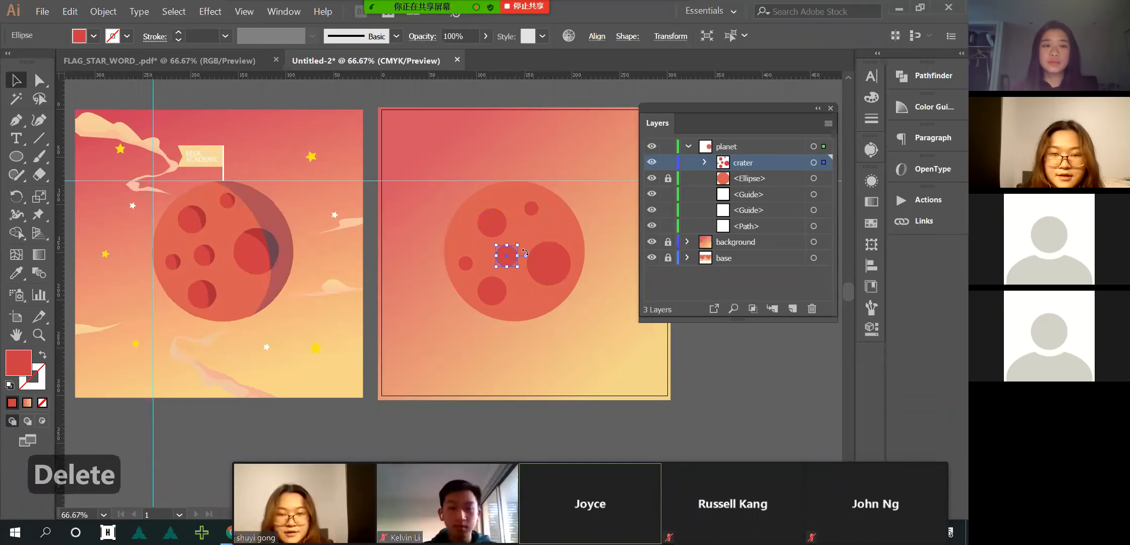
pyautogui.moveTo(462, 267); pyautogui.dragTo(463, 272)
pyautogui.moveTo(533, 210); pyautogui.dragTo(526, 210)
pyautogui.click(582, 181)
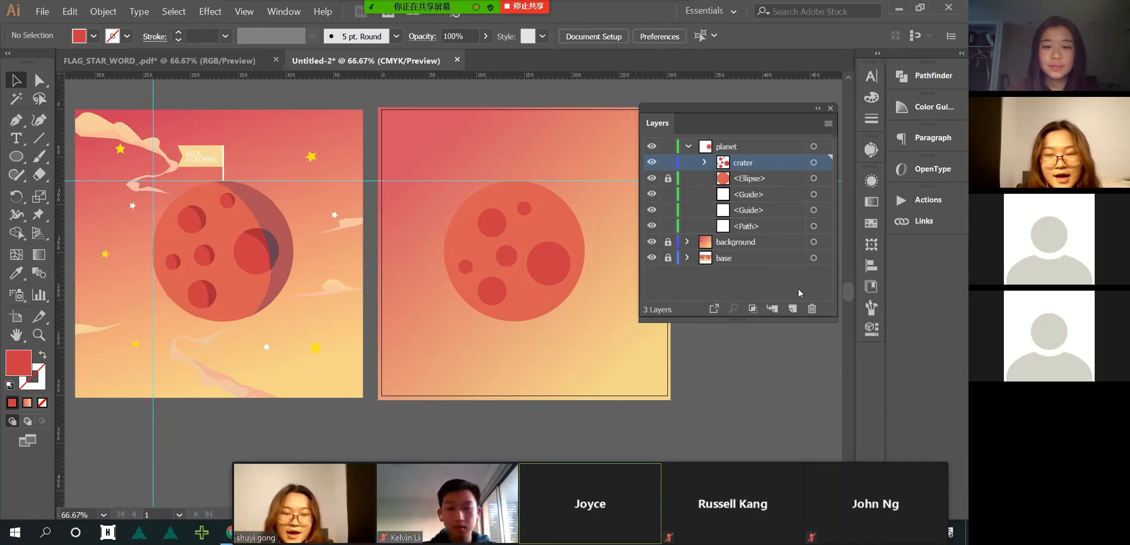
# - Add a sublayer named shadow1 above the crater sublayer in the planet layer
pyautogui.click(793, 309)
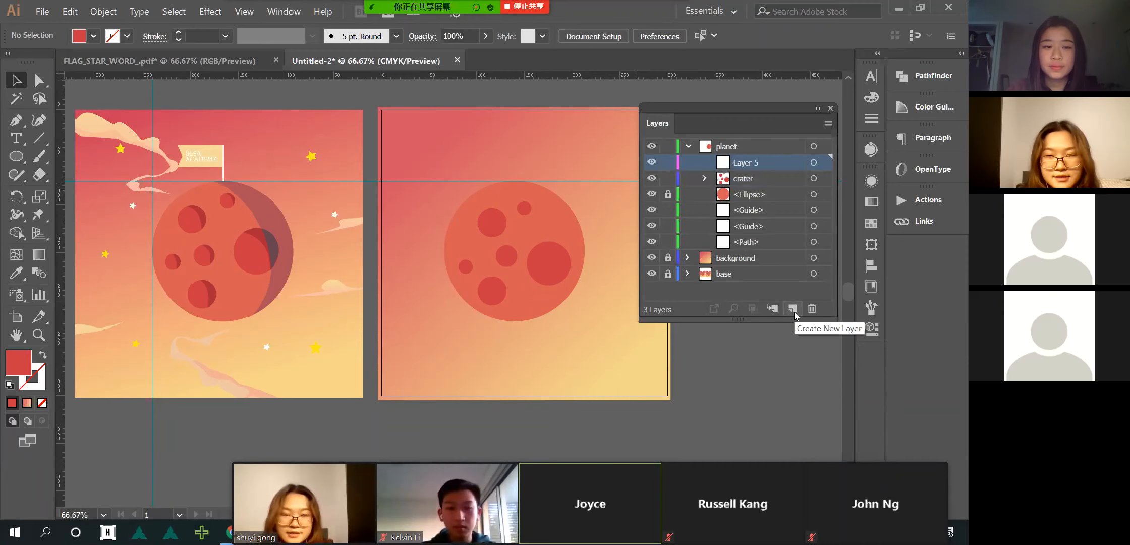
pyautogui.doubleClick(747, 161)
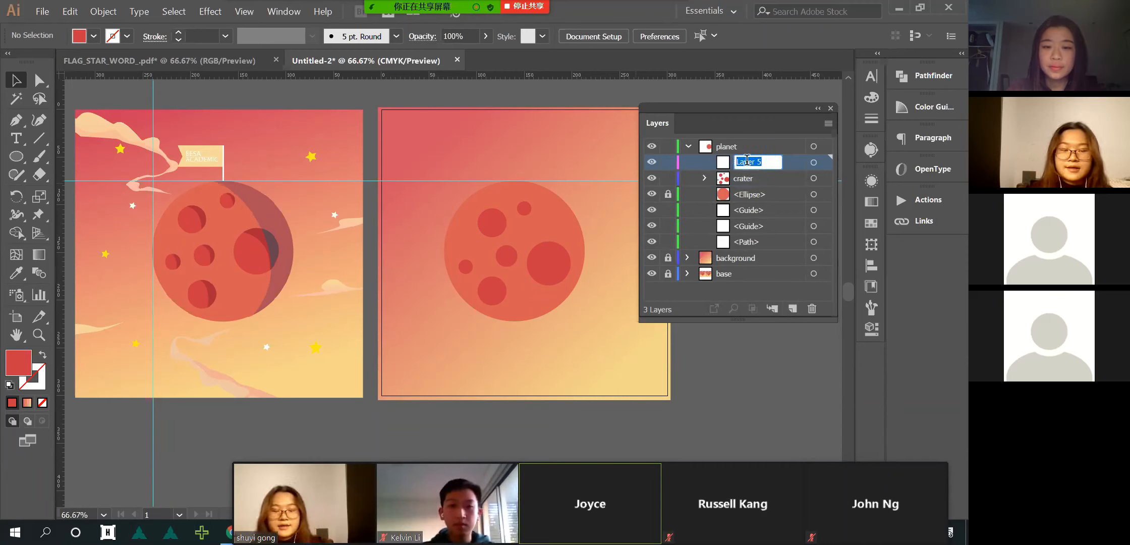
pyautogui.write('shadow1')
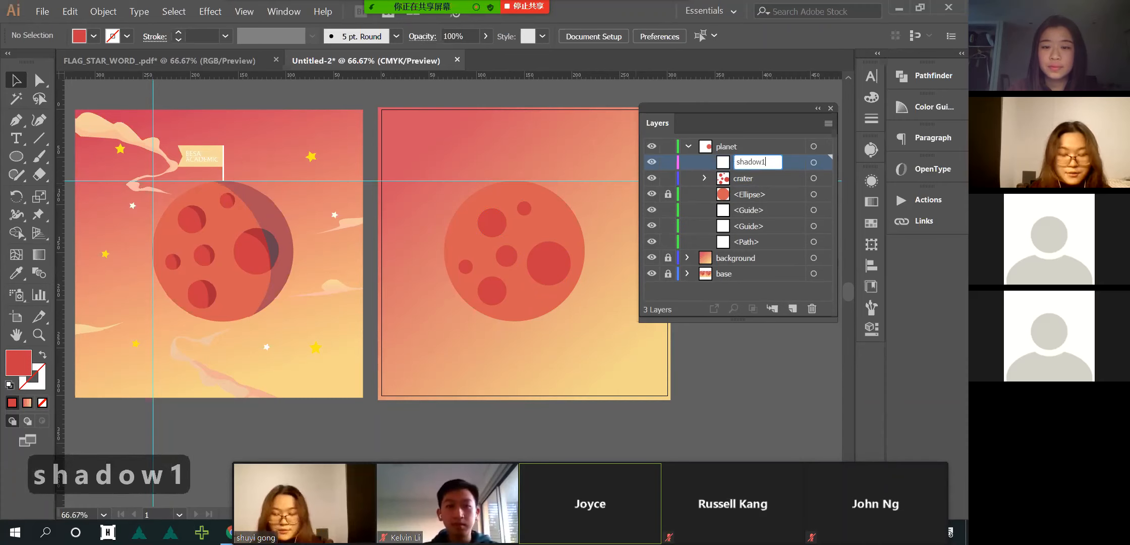
pyautogui.press('Return')
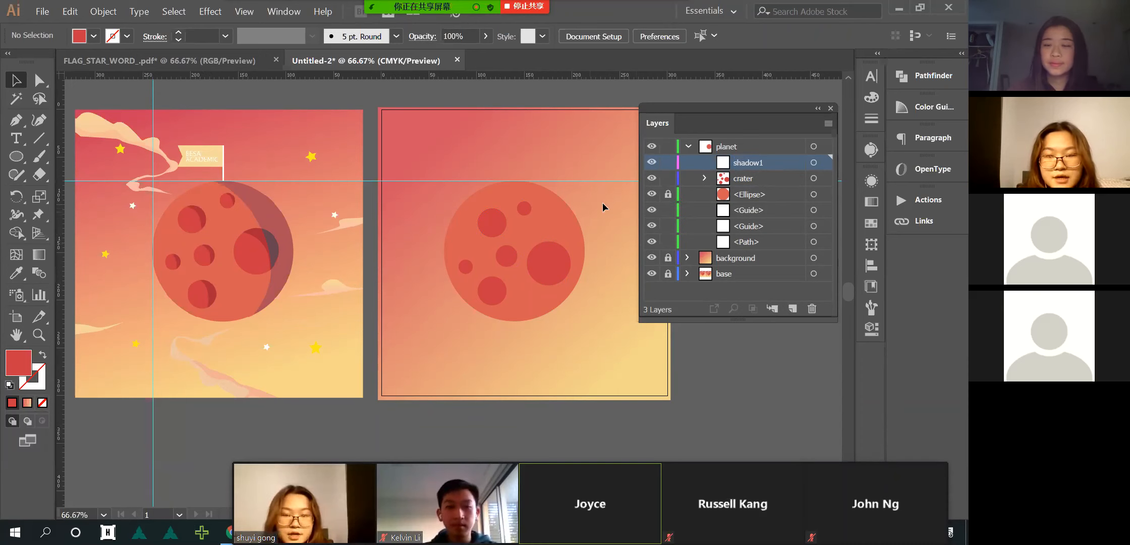
# - Copy all six craters into the shadow1 sublayer, align the copies exactly over the originals, and hide the crater sublayer
pyautogui.click(481, 281)
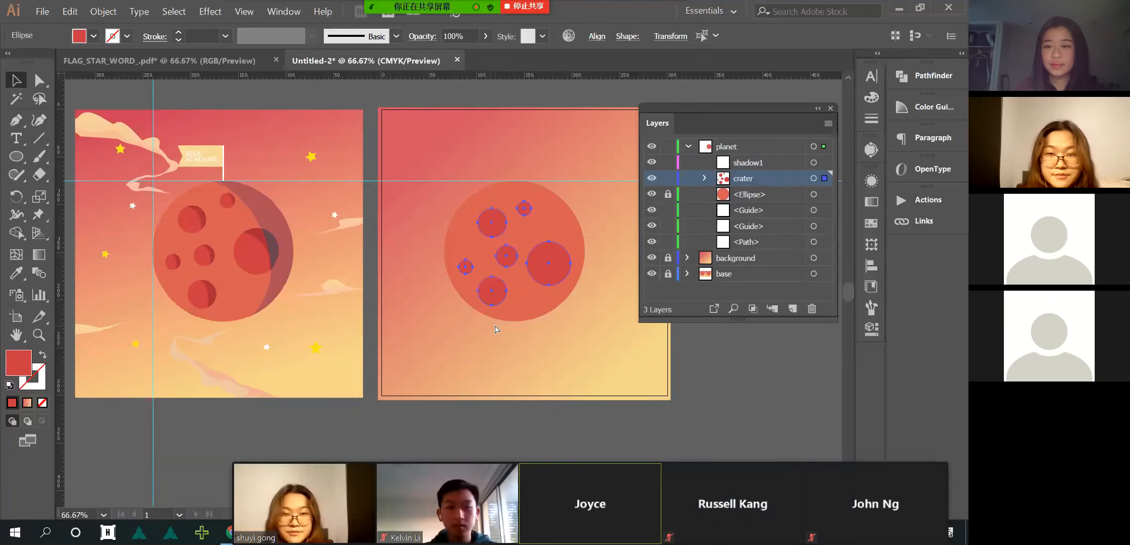
pyautogui.hotkey('ctrl', 'c')
pyautogui.hotkey('ctrl', 'v')
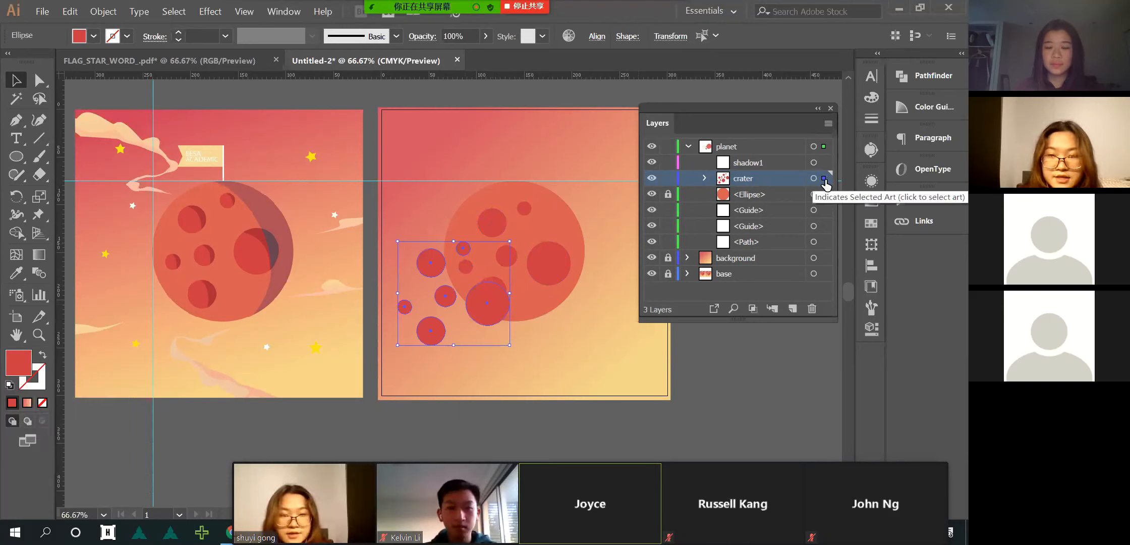
pyautogui.moveTo(824, 180); pyautogui.dragTo(826, 165)
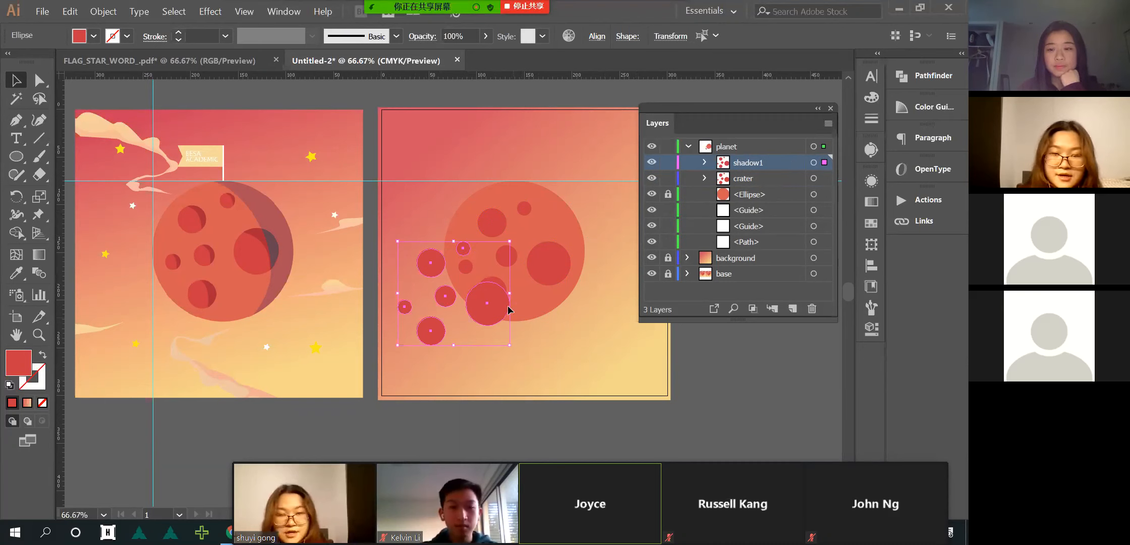
pyautogui.moveTo(497, 309); pyautogui.dragTo(559, 274)
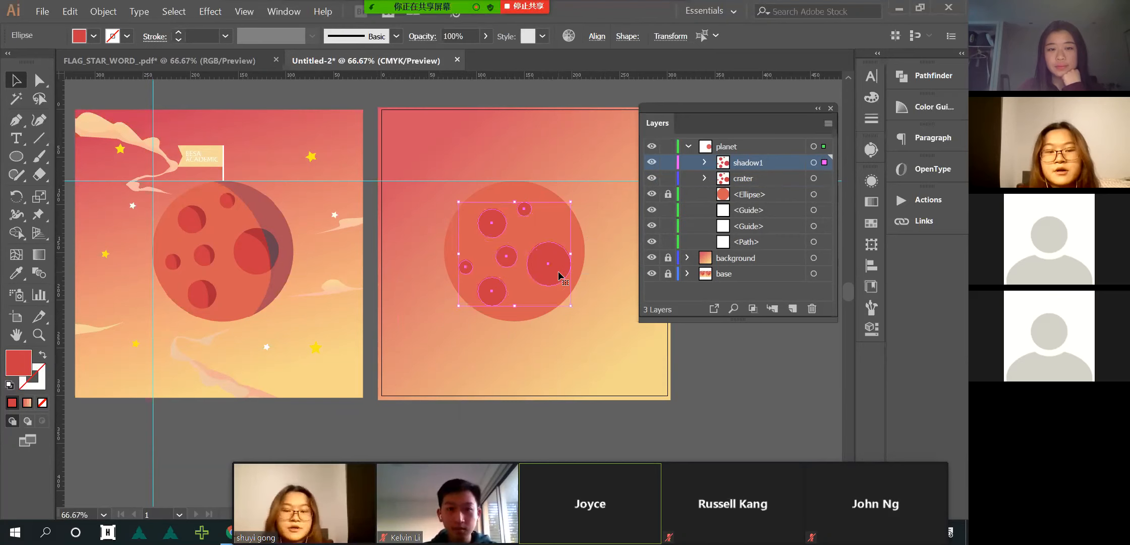
pyautogui.click(653, 179)
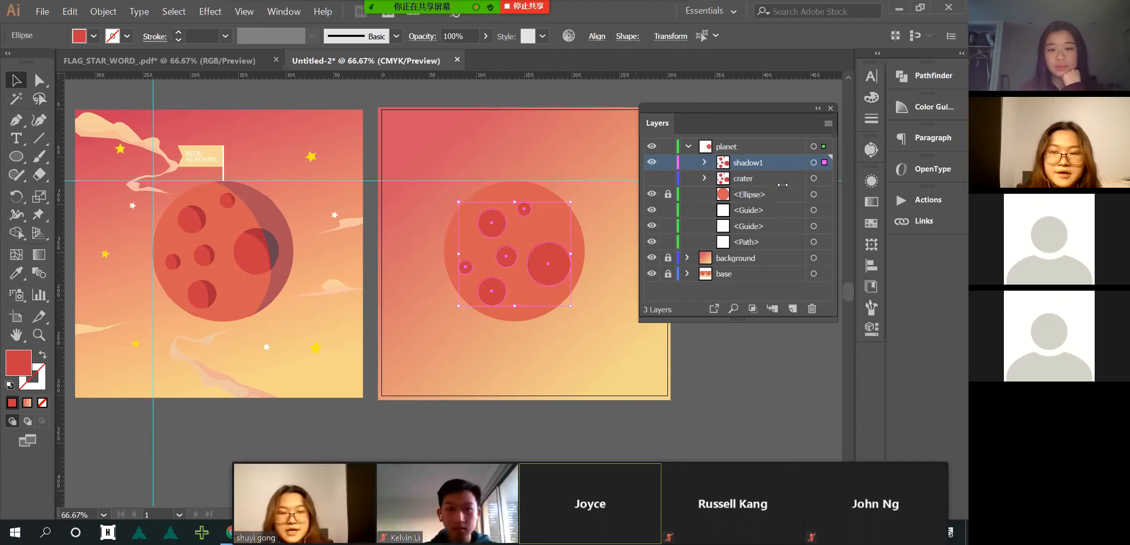
pyautogui.click(607, 292)
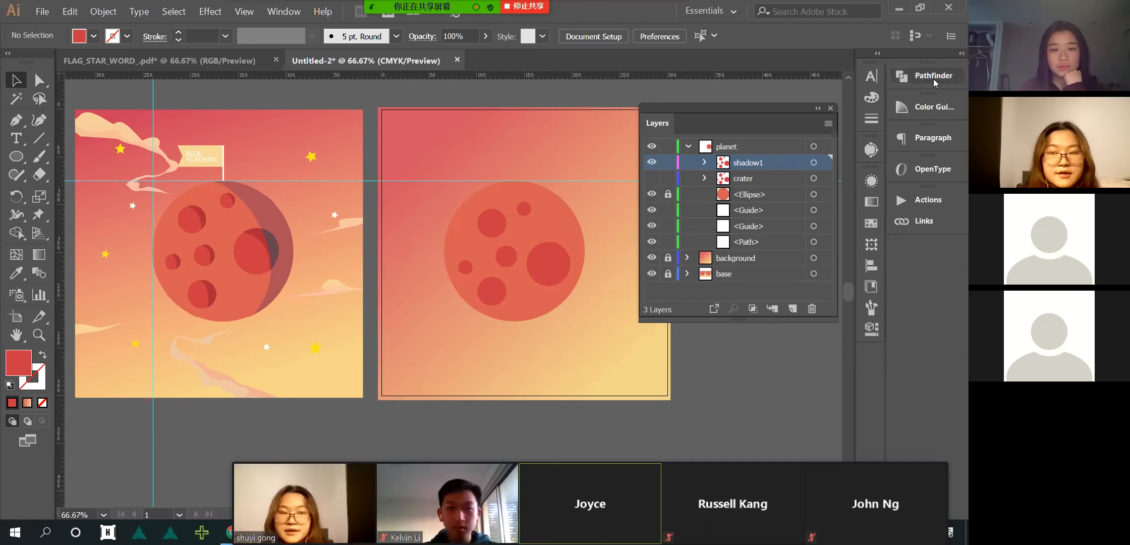
# - Start a Pen tool path above the upper-left crater, curving through it to its lower-right edge and on outside the crater
pyautogui.click(14, 120)
pyautogui.scroll(2, 560, 242)
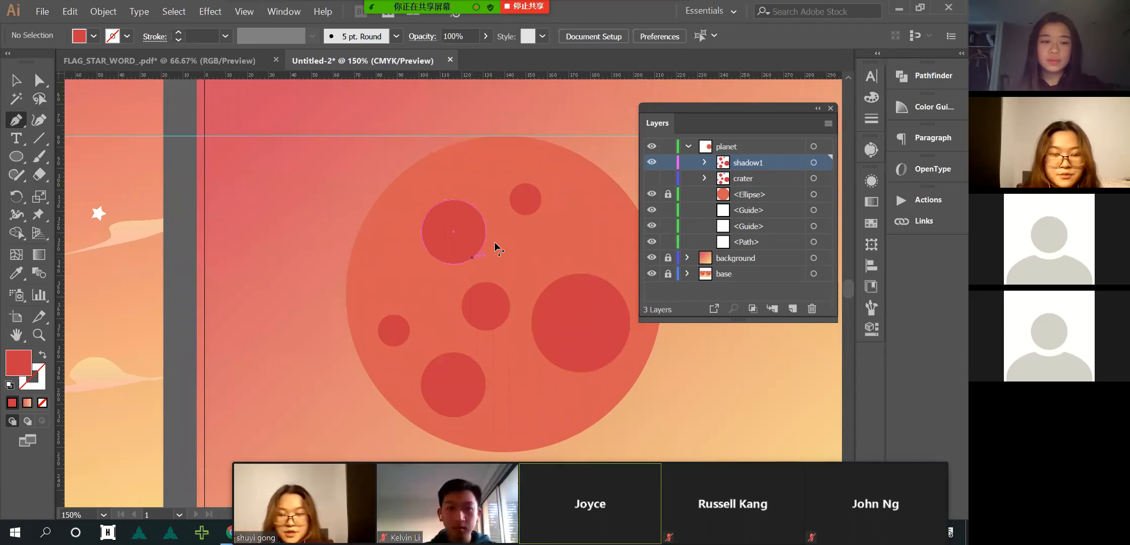
pyautogui.scroll(1, 475, 215)
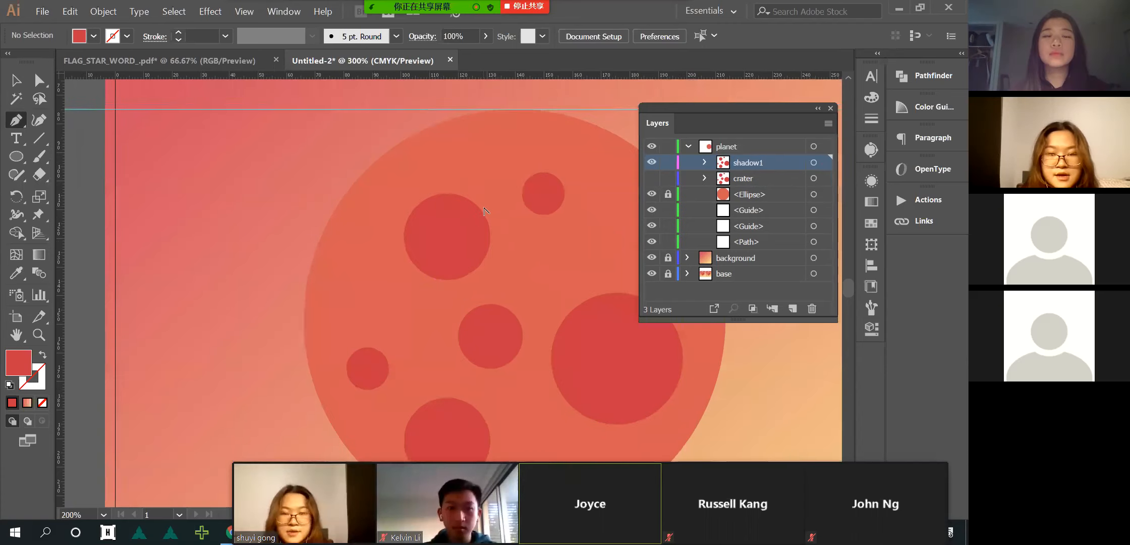
pyautogui.scroll(1, 485, 211)
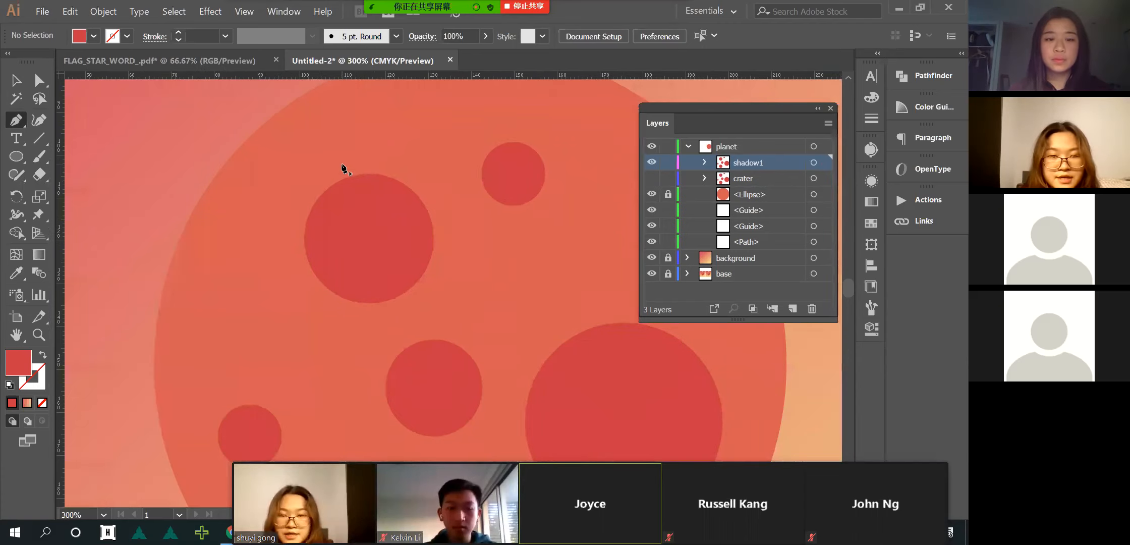
pyautogui.click(338, 163)
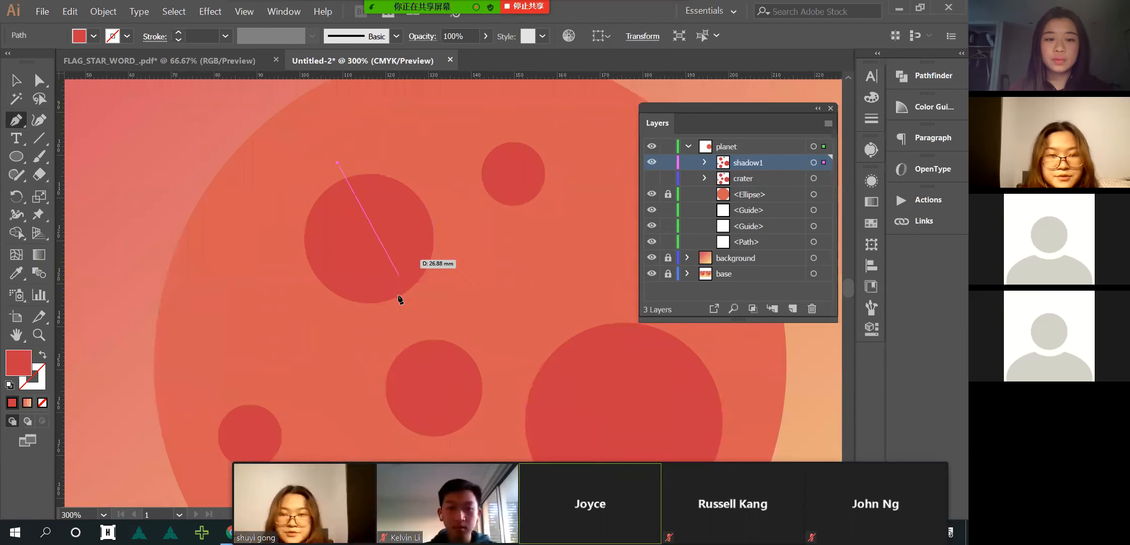
pyautogui.moveTo(412, 304); pyautogui.dragTo(400, 399)
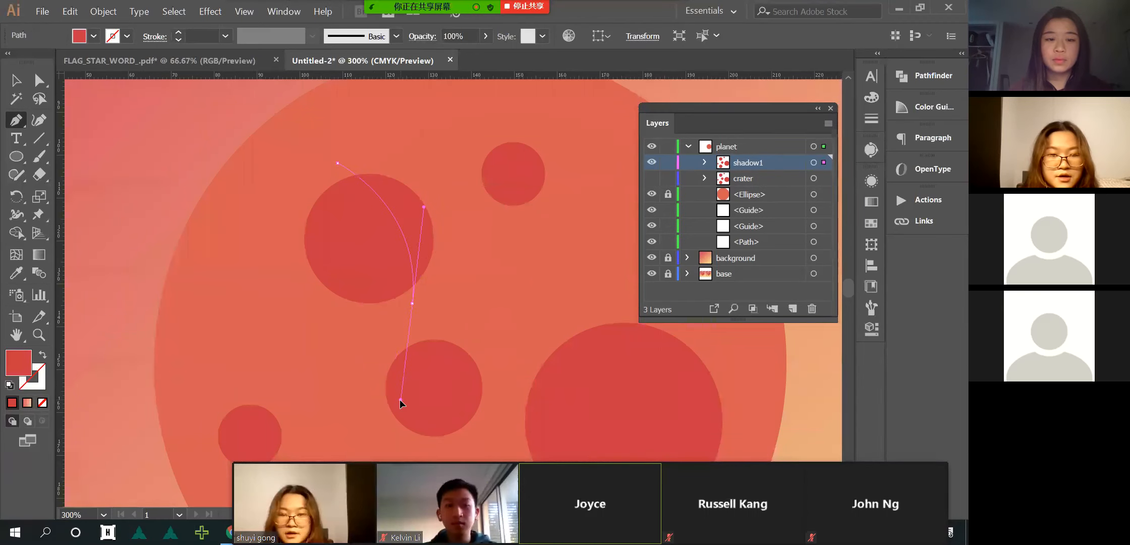
pyautogui.moveTo(482, 244); pyautogui.dragTo(452, 211)
# - Set the path's fill to a very dark brown and close the path around the outside of the crater's upper-right edge
pyautogui.doubleClick(22, 364)
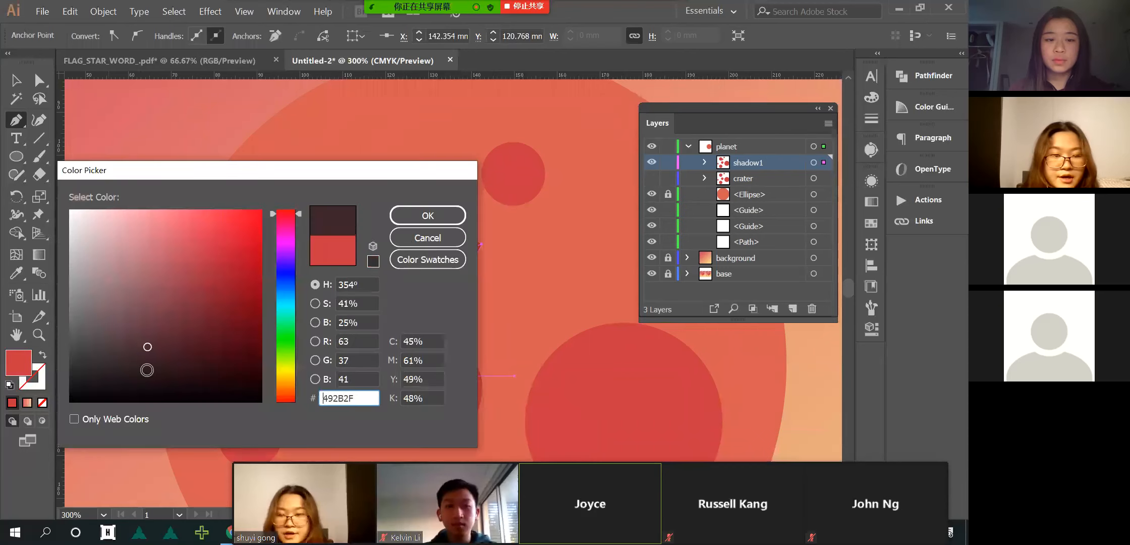
pyautogui.click(427, 215)
pyautogui.click(450, 163)
pyautogui.click(400, 137)
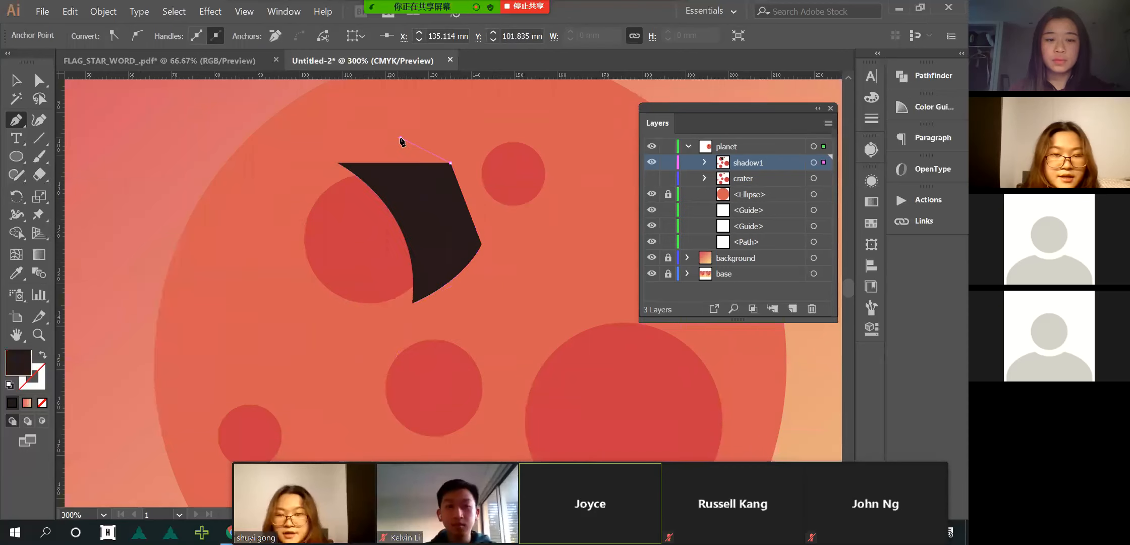
pyautogui.click(359, 130)
pyautogui.click(332, 142)
pyautogui.click(338, 163)
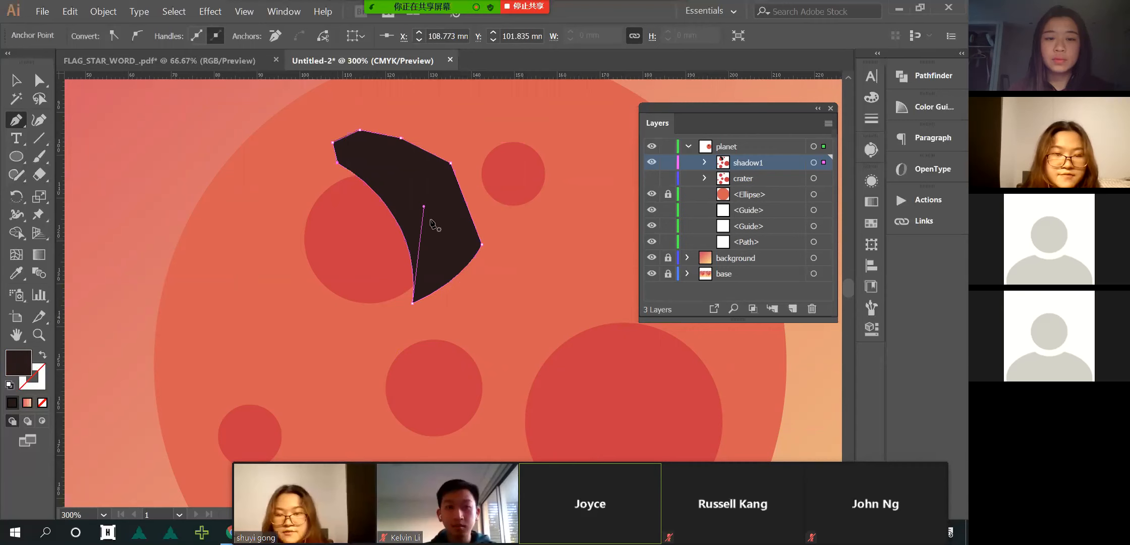
# - Select the upper-left crater copy together with the dark shape and show the Pathfinder operations
pyautogui.click(15, 80)
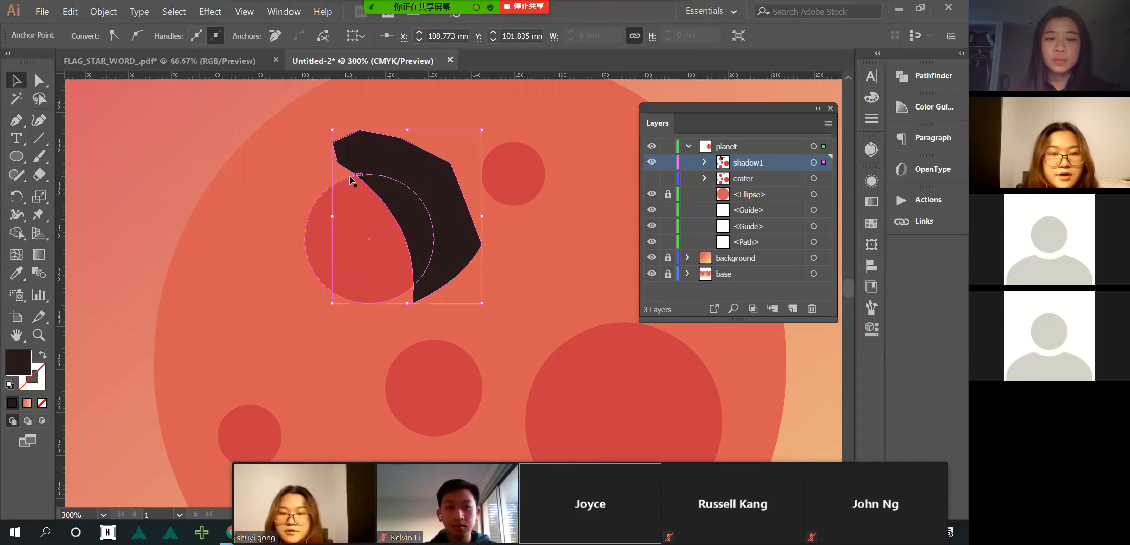
pyautogui.click(358, 218)
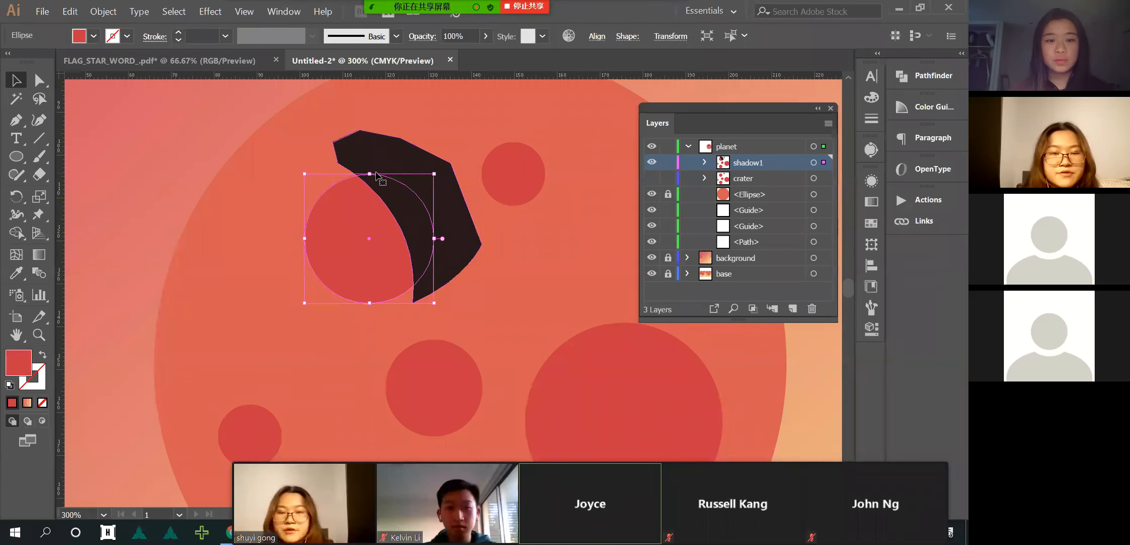
pyautogui.keyDown('shift'); pyautogui.click(406, 168); pyautogui.keyUp('shift')
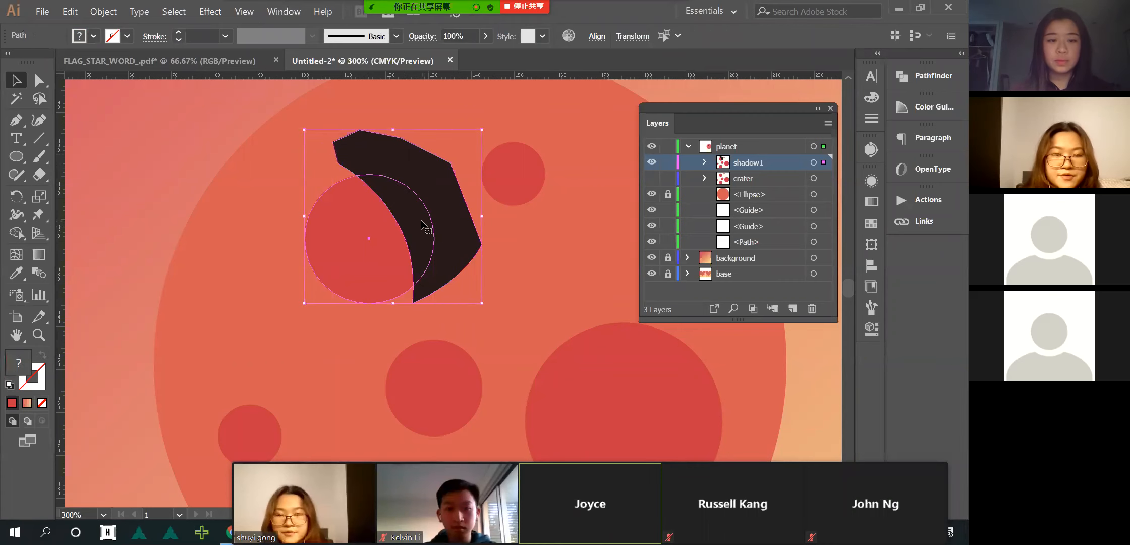
pyautogui.click(933, 76)
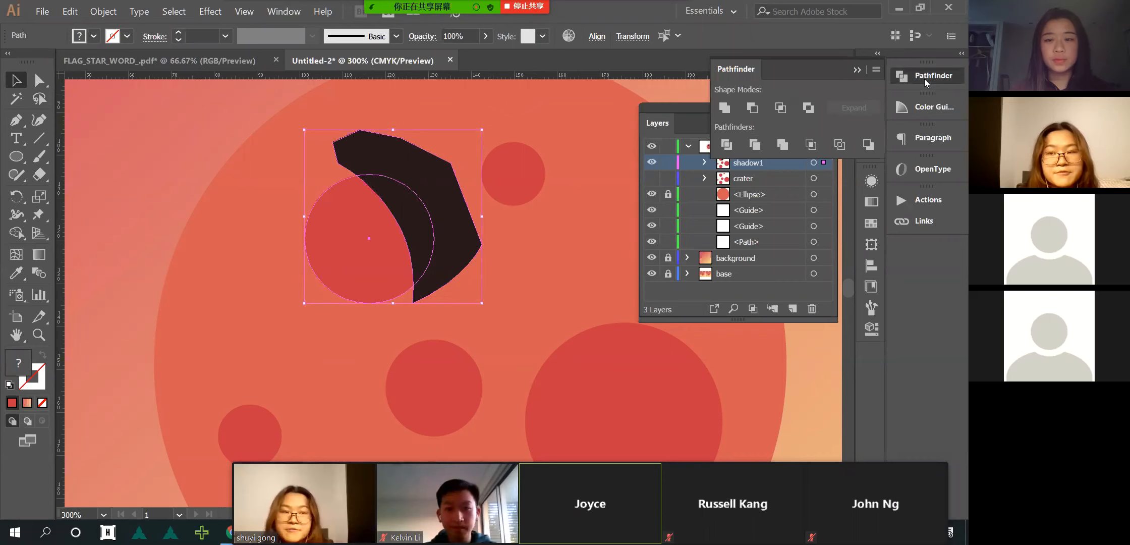
pyautogui.click(299, 12)
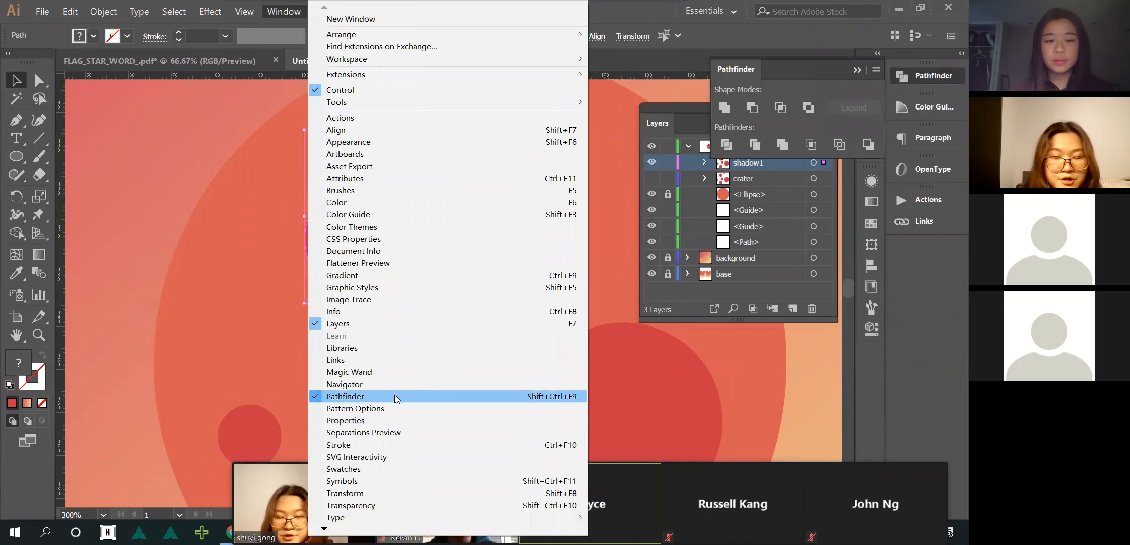
pyautogui.click(916, 76)
pyautogui.click(912, 78)
pyautogui.click(919, 75)
pyautogui.click(903, 78)
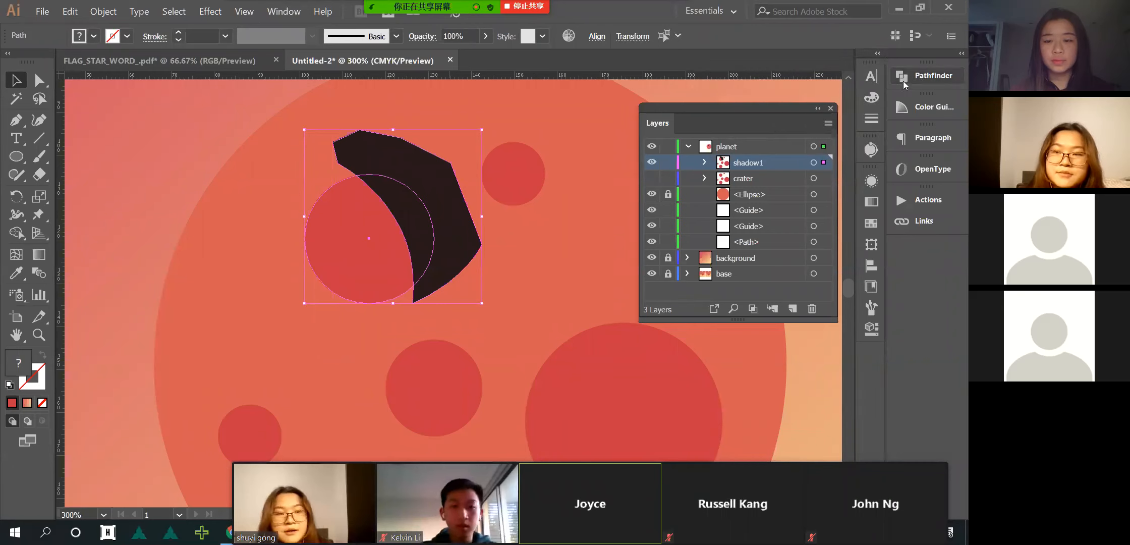
pyautogui.click(915, 76)
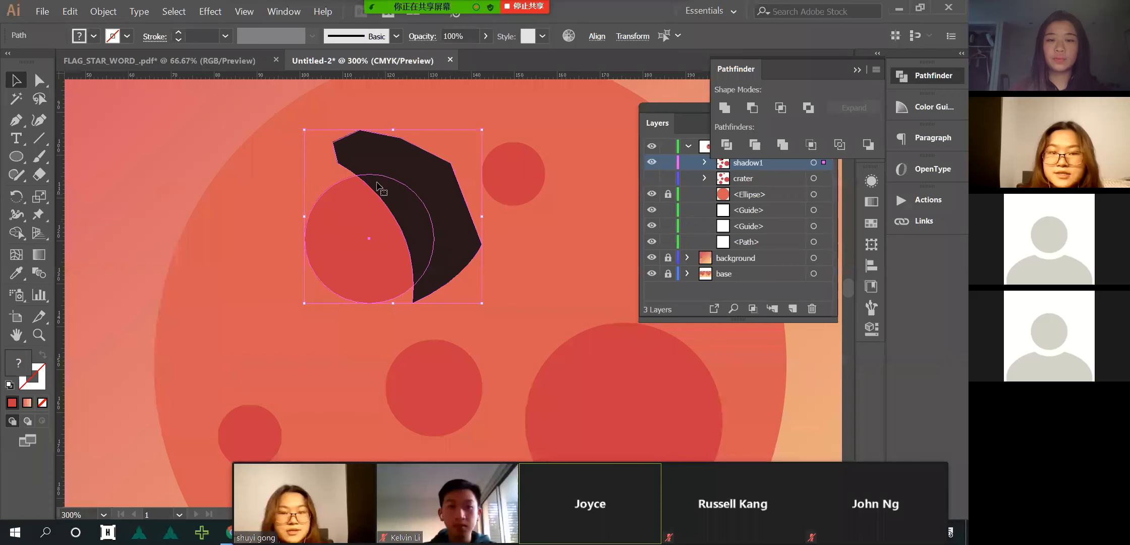
# - Try the Intersect shape mode on the upper-left crater copy and the dark shape, and undo it
pyautogui.click(780, 108)
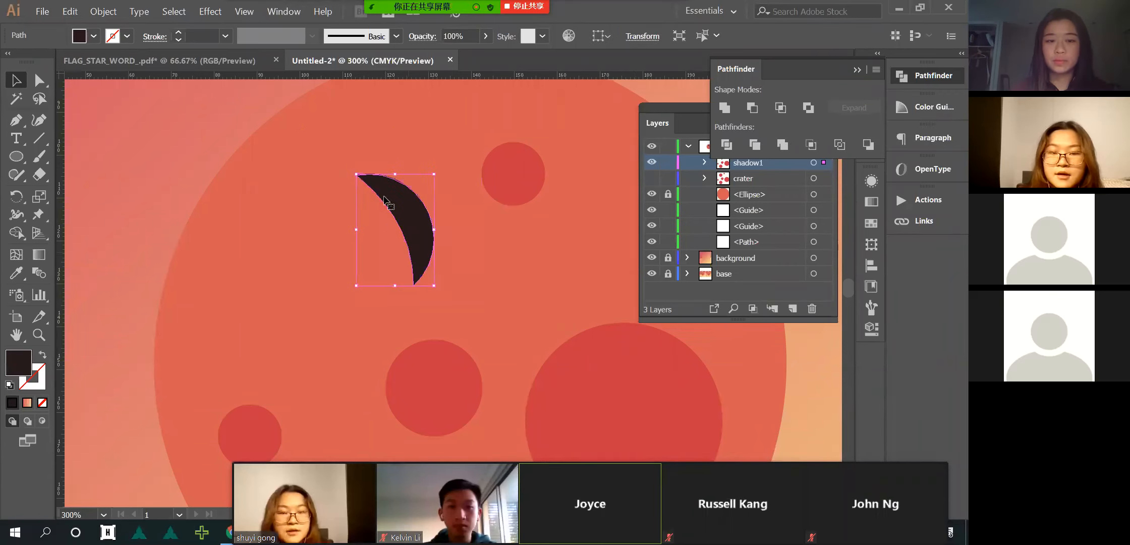
pyautogui.hotkey('ctrl', 'z')
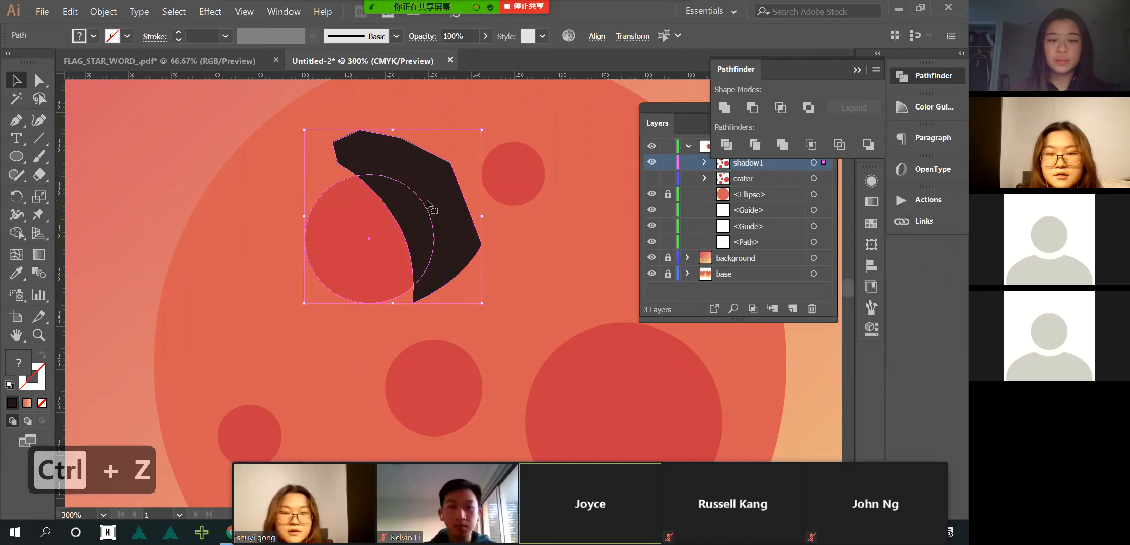
# - Try the Crop pathfinder on the upper-left crater copy and dark shape, inspect the group in isolation mode, and undo it
pyautogui.click(811, 145)
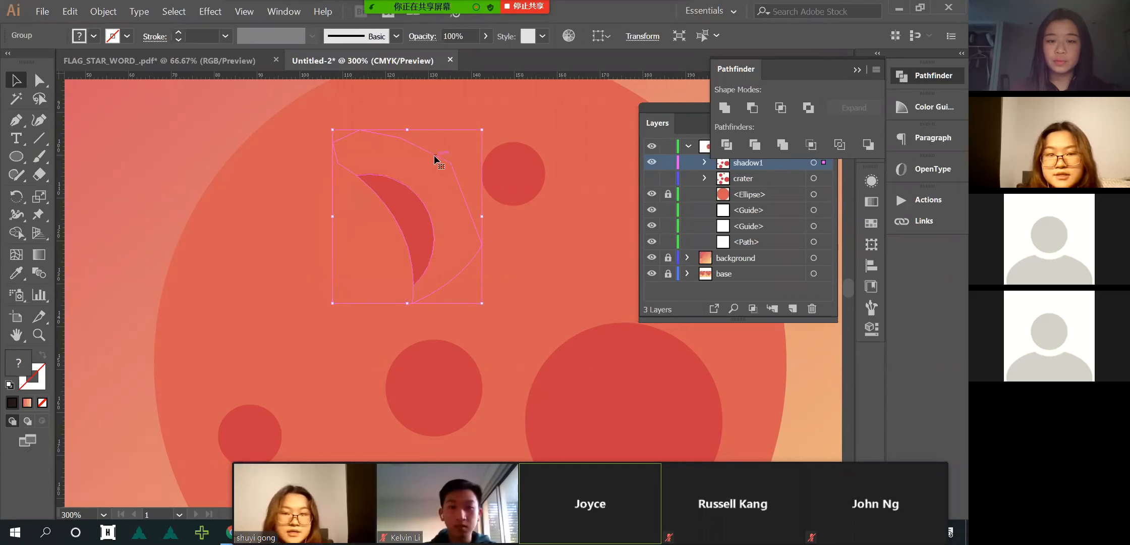
pyautogui.click(244, 167)
pyautogui.click(398, 192)
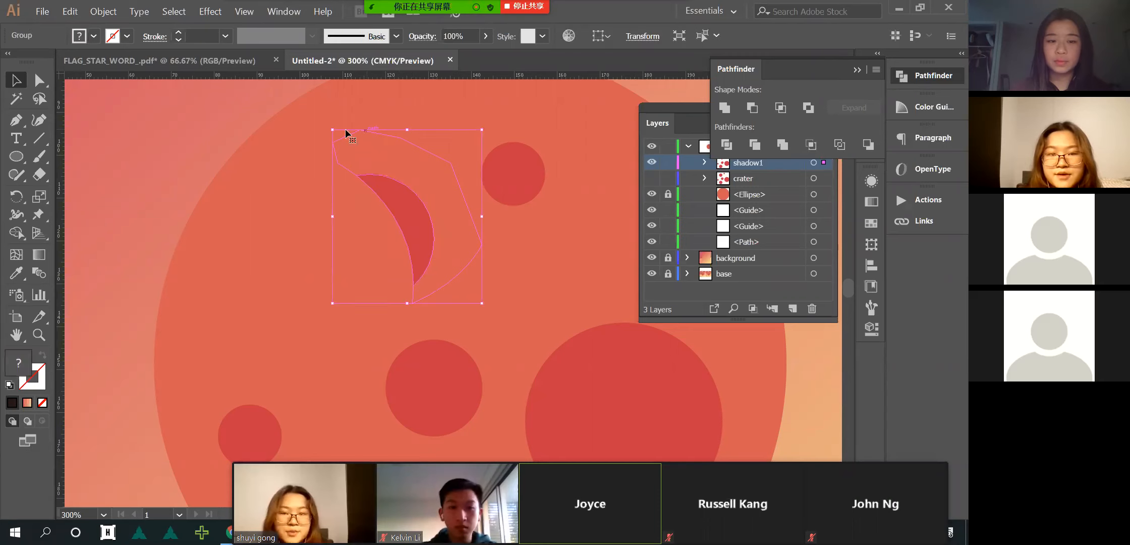
pyautogui.doubleClick(425, 149)
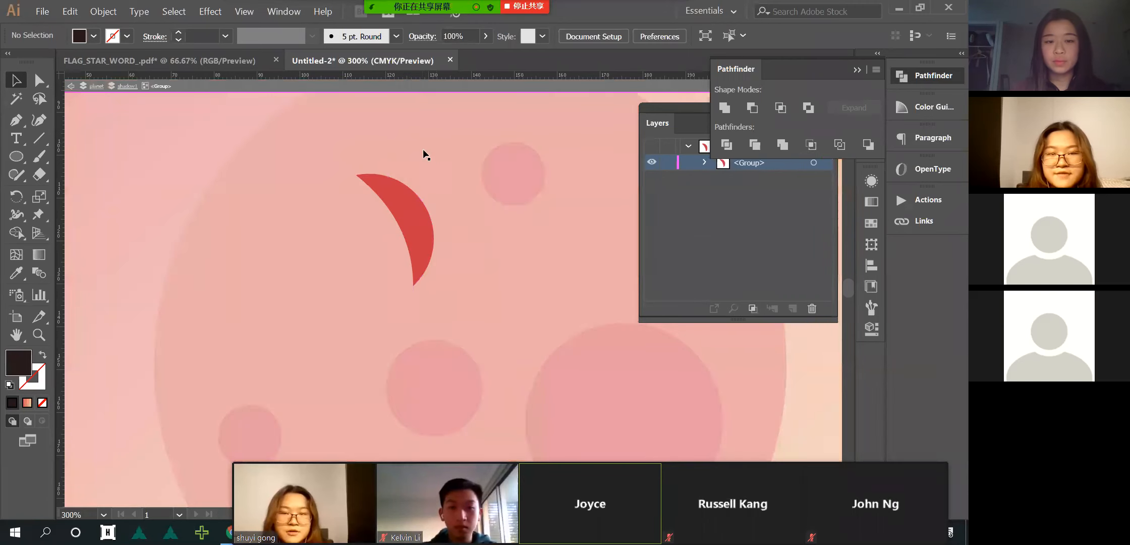
pyautogui.click(421, 150)
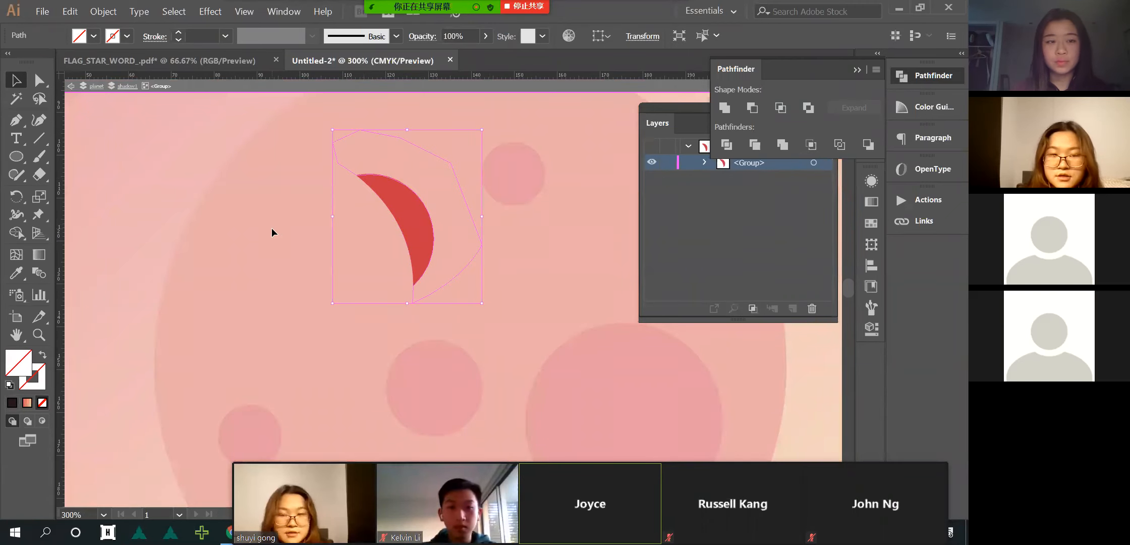
pyautogui.hotkey('ctrl', 'z')
pyautogui.hotkey('ctrl', 'z')
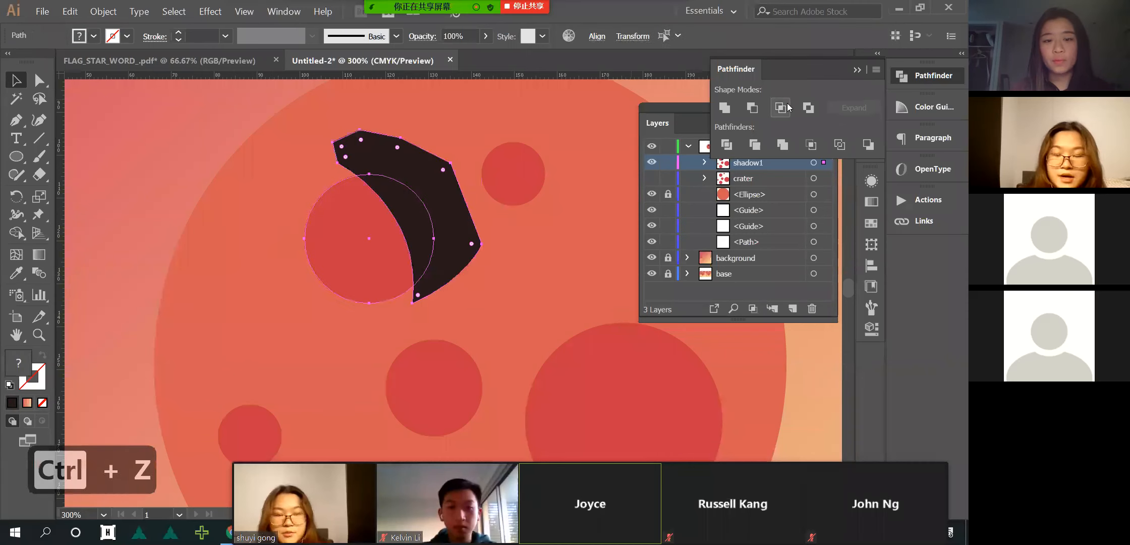
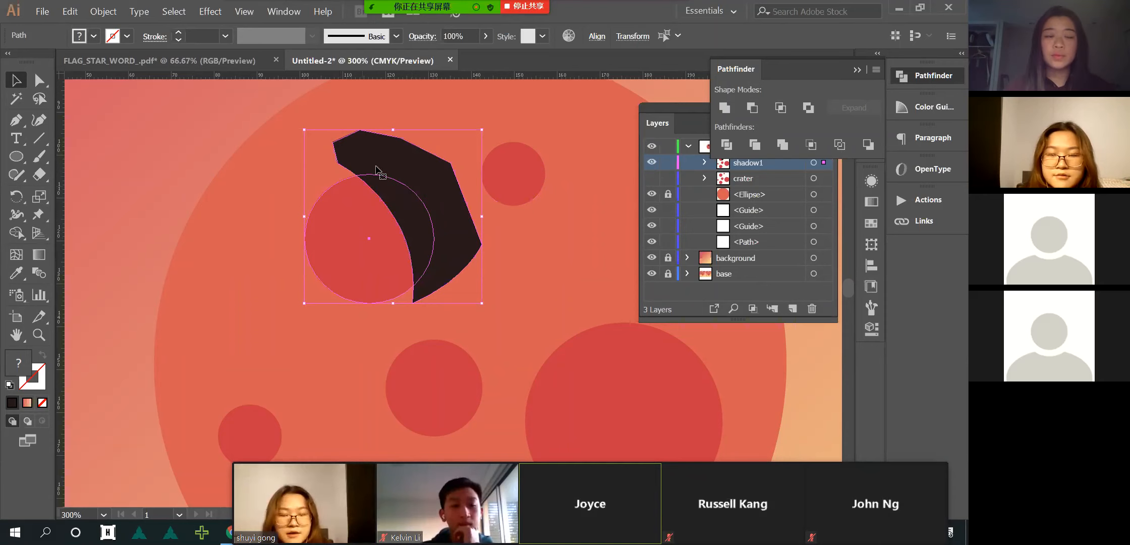
# - Try the Exclude shape mode on the upper-left crater copy and the dark shape, and undo it
pyautogui.click(813, 110)
pyautogui.moveTo(440, 190); pyautogui.dragTo(562, 158)
pyautogui.hotkey('ctrl', 'z')
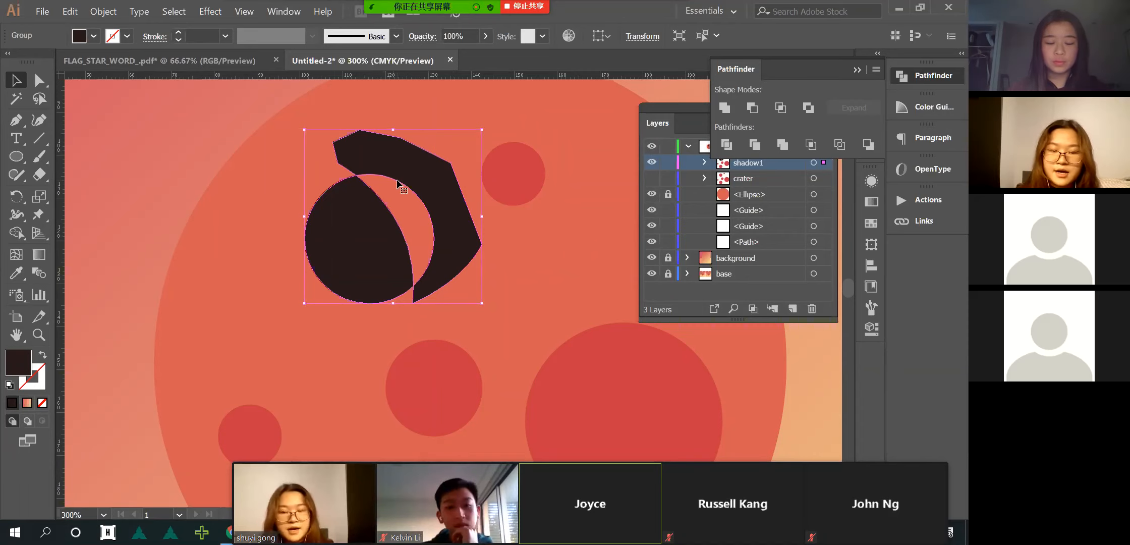
pyautogui.press('ctrl')
pyautogui.hotkey('ctrl', 'z')
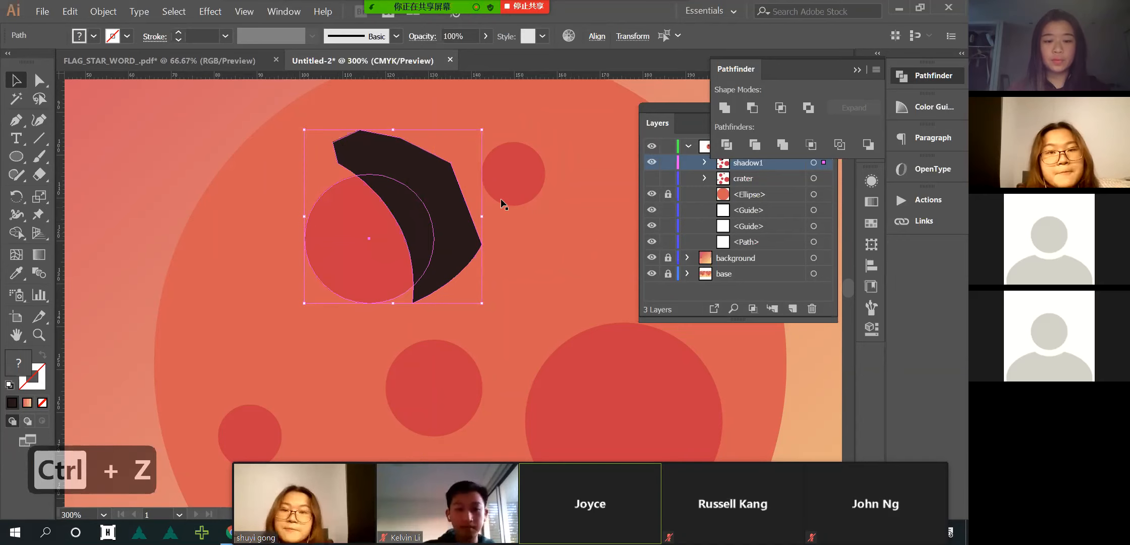
# - Intersect the upper-left crater copy with the dark shape to leave a dark crescent
pyautogui.click(782, 109)
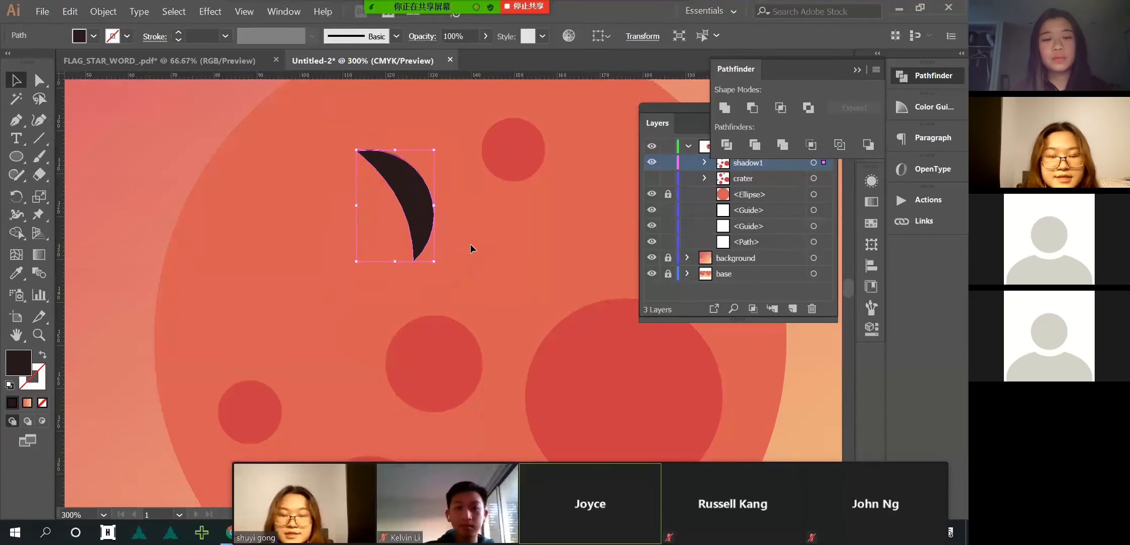
pyautogui.scroll(-2, 471, 244)
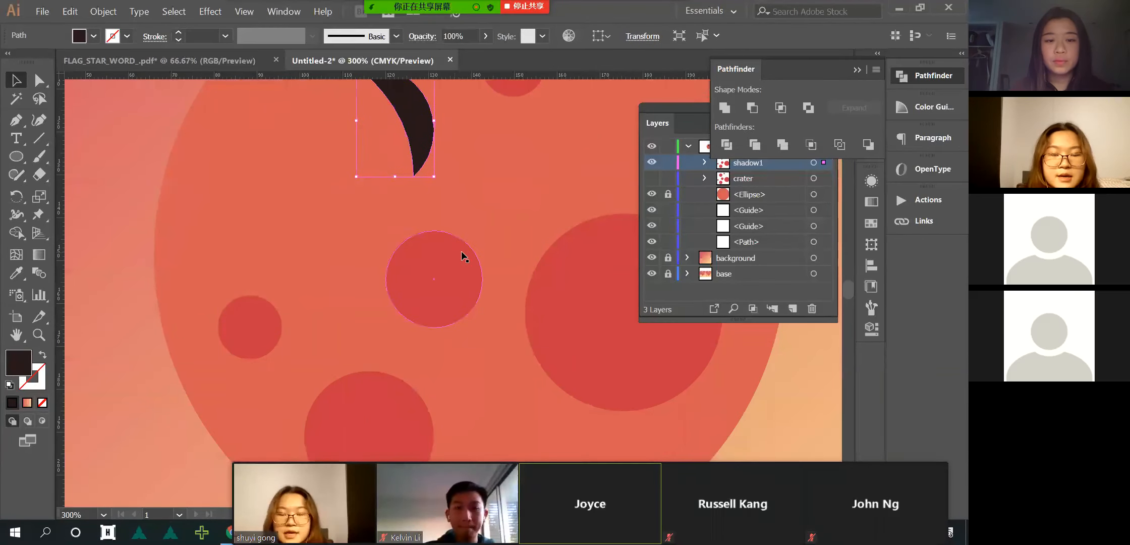
pyautogui.scroll(1, 572, 290)
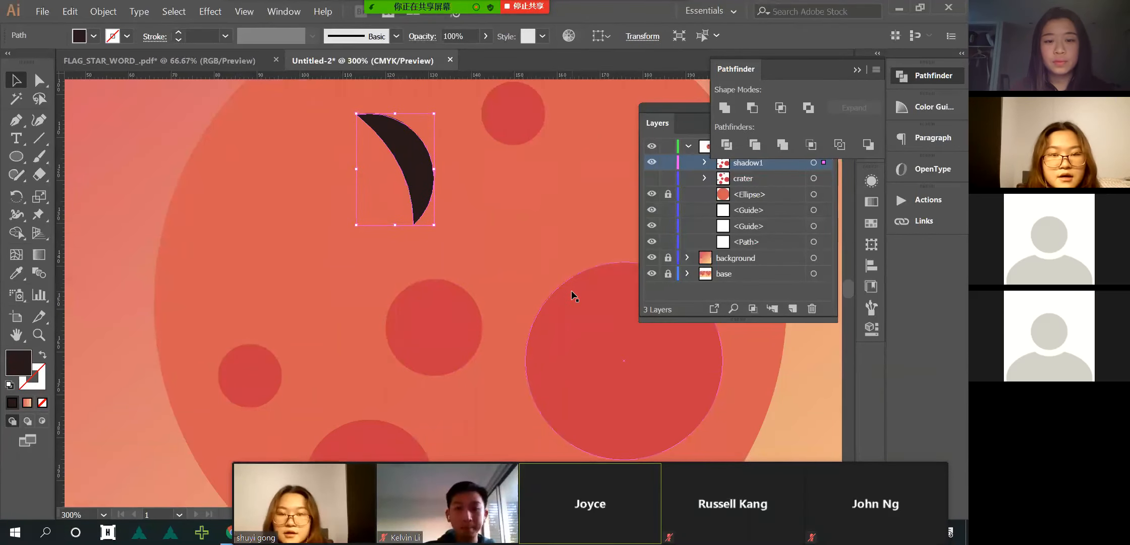
# - Examine the crater shadows on the reference poster beside the artboard
pyautogui.scroll(-3, 560, 289)
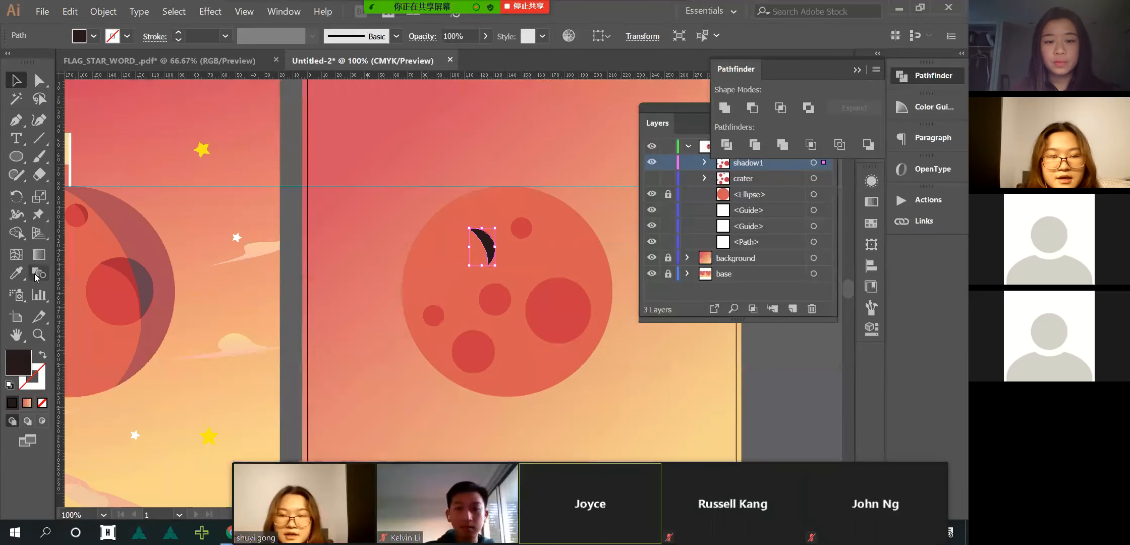
pyautogui.hscroll(-2, 146, 296)
pyautogui.hscroll(-2, 134, 300)
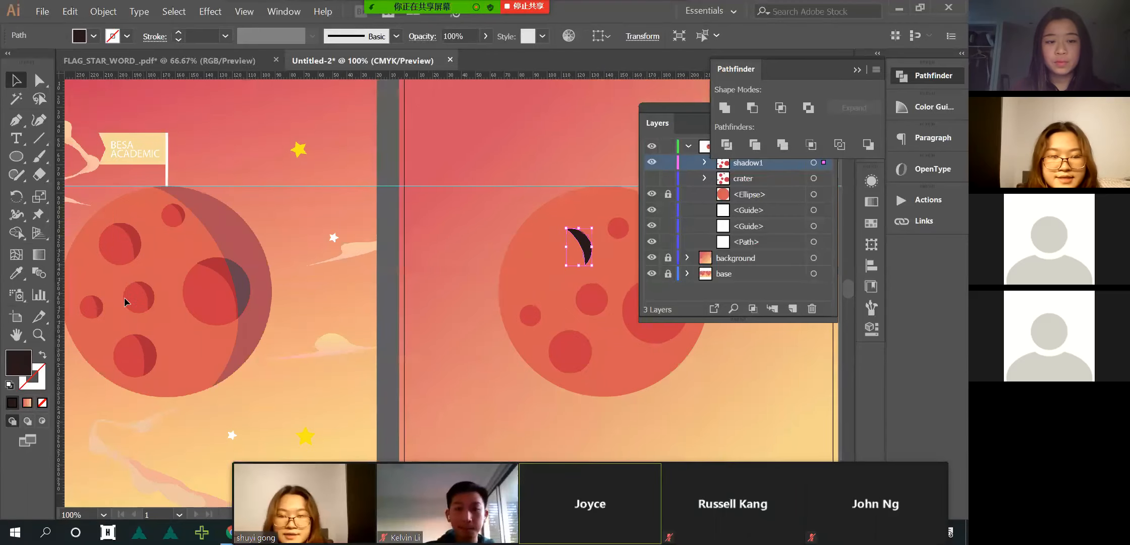
pyautogui.scroll(2, 125, 298)
pyautogui.scroll(-1, 124, 297)
pyautogui.hscroll(-1, 128, 298)
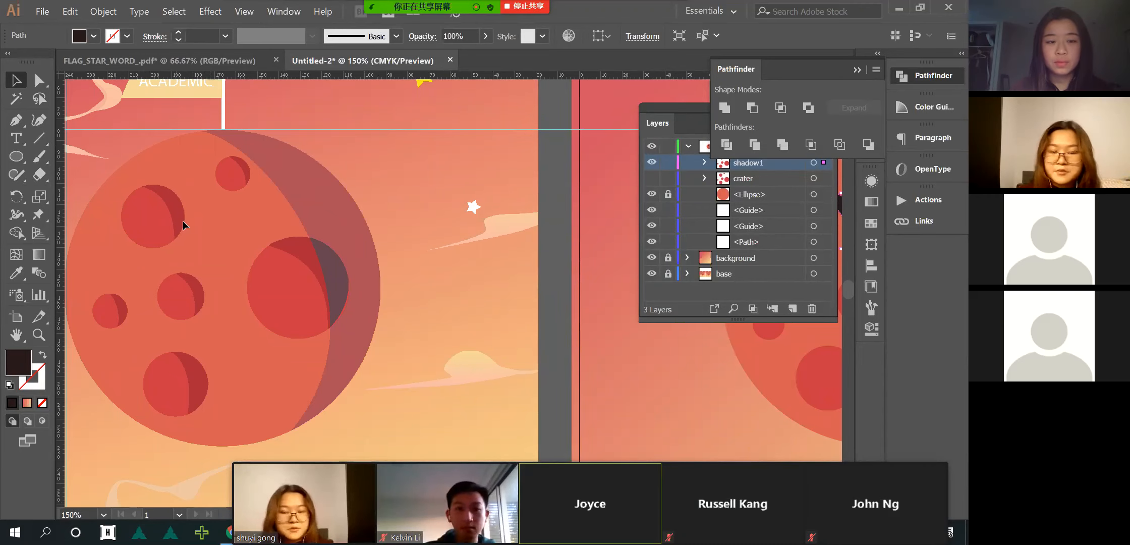
pyautogui.hscroll(5, 183, 221)
pyautogui.hscroll(2, 212, 243)
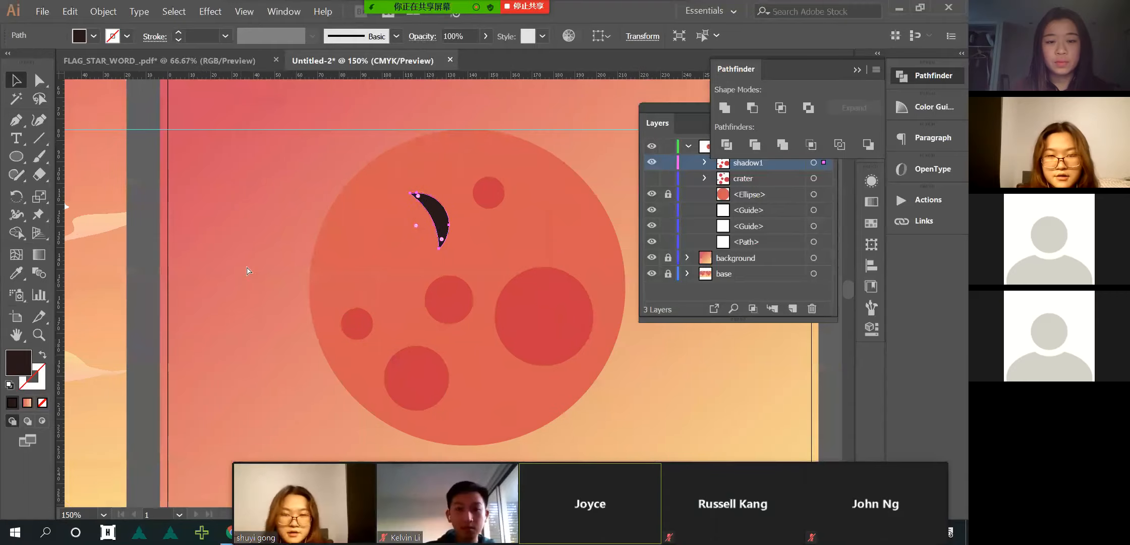
# - Copy the crescent onto the middle crater and scale it down to fit the crater's right edge
pyautogui.scroll(2, 476, 273)
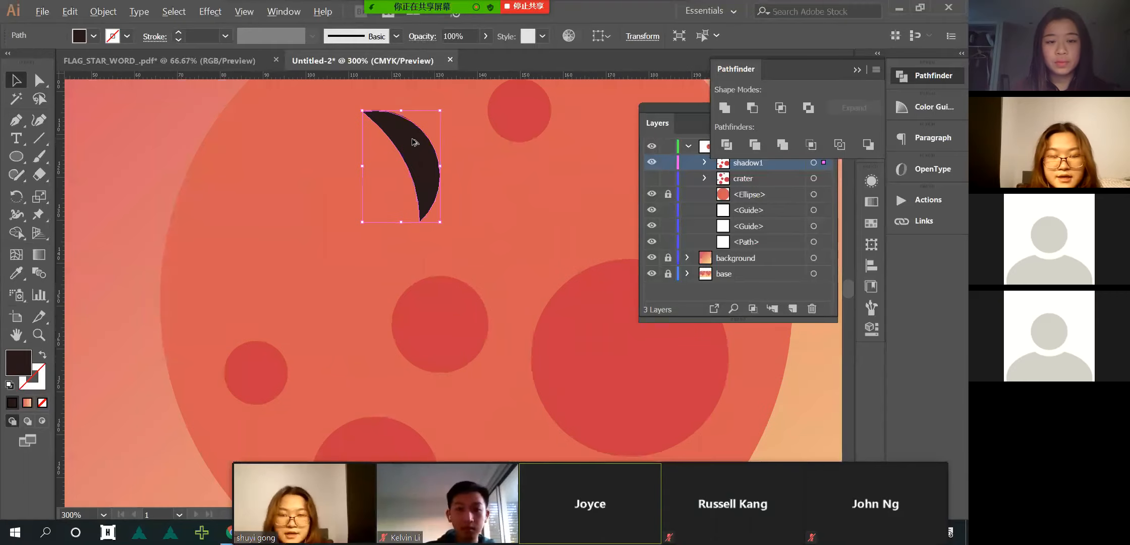
pyautogui.moveTo(415, 165); pyautogui.dragTo(476, 305)
pyautogui.moveTo(501, 388); pyautogui.dragTo(484, 372)
pyautogui.moveTo(478, 319); pyautogui.dragTo(478, 320)
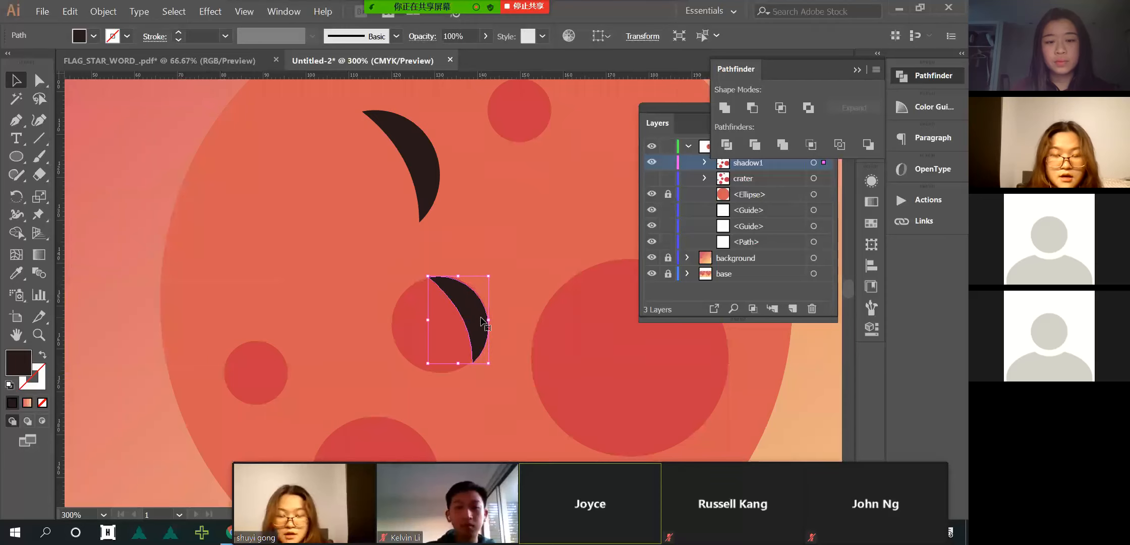
# - Try fitting a copy of the middle crater's crescent to the lower crater, and delete the copy
pyautogui.moveTo(472, 308); pyautogui.dragTo(415, 381)
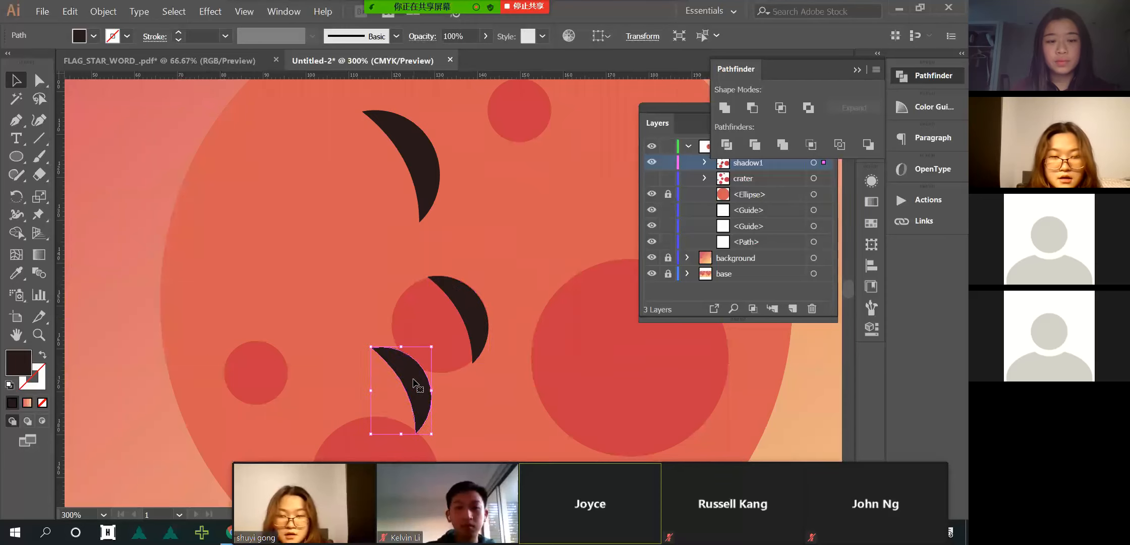
pyautogui.scroll(-4, 415, 381)
pyautogui.moveTo(420, 239); pyautogui.dragTo(407, 308)
pyautogui.moveTo(418, 347); pyautogui.dragTo(448, 375)
pyautogui.press('Delete')
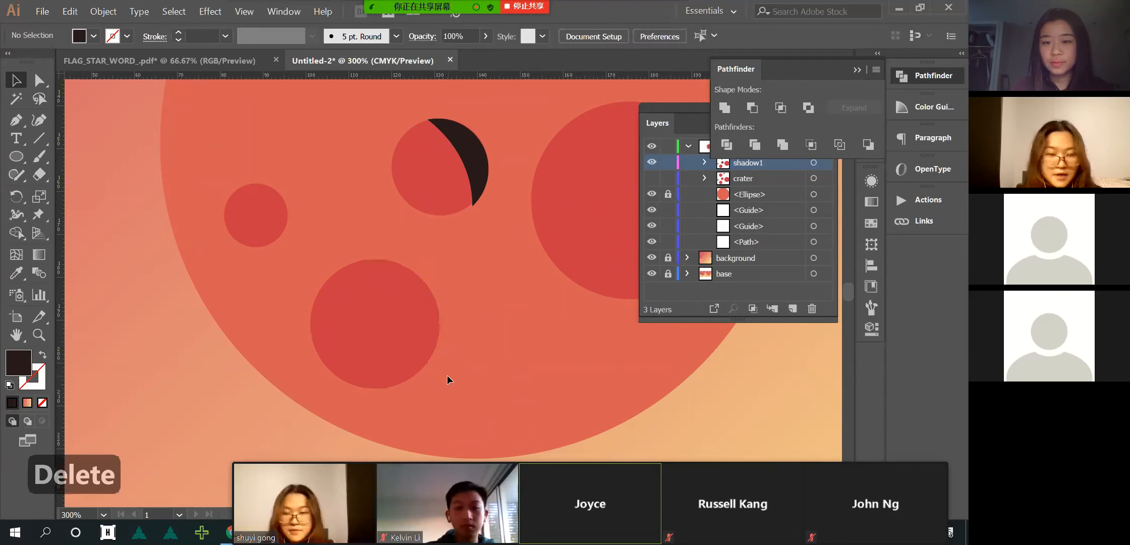
# - Copy the upper-left crescent straight down onto the right edge of the equally large lower crater
pyautogui.scroll(-1, 436, 316)
pyautogui.scroll(1, 436, 316)
pyautogui.click(425, 144)
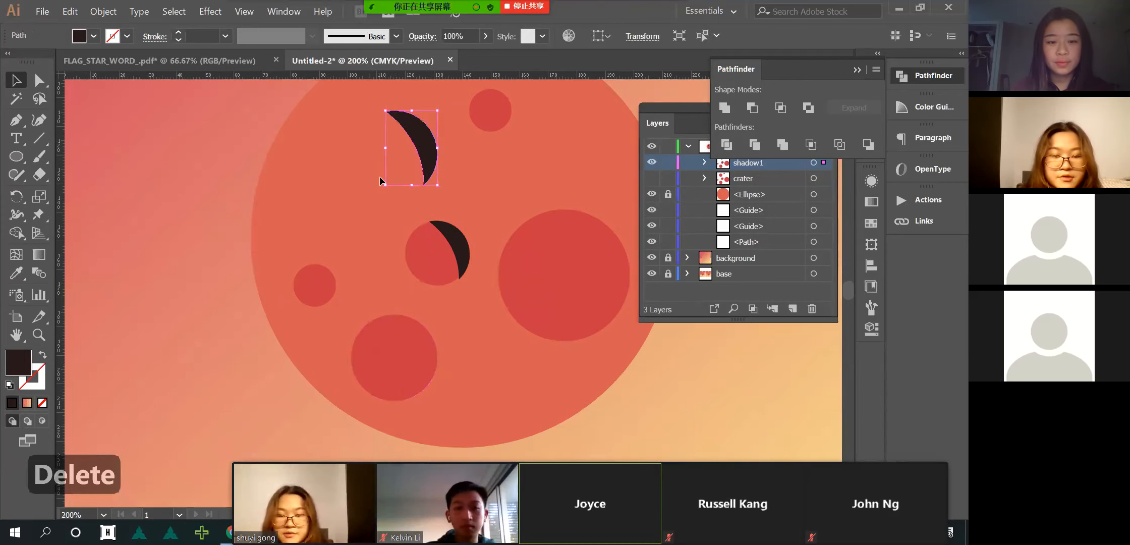
pyautogui.moveTo(422, 138); pyautogui.dragTo(422, 343)
# - Try fitting a scaled-down copy of the middle crater's crescent to the small left crater, and delete the copy
pyautogui.click(463, 255)
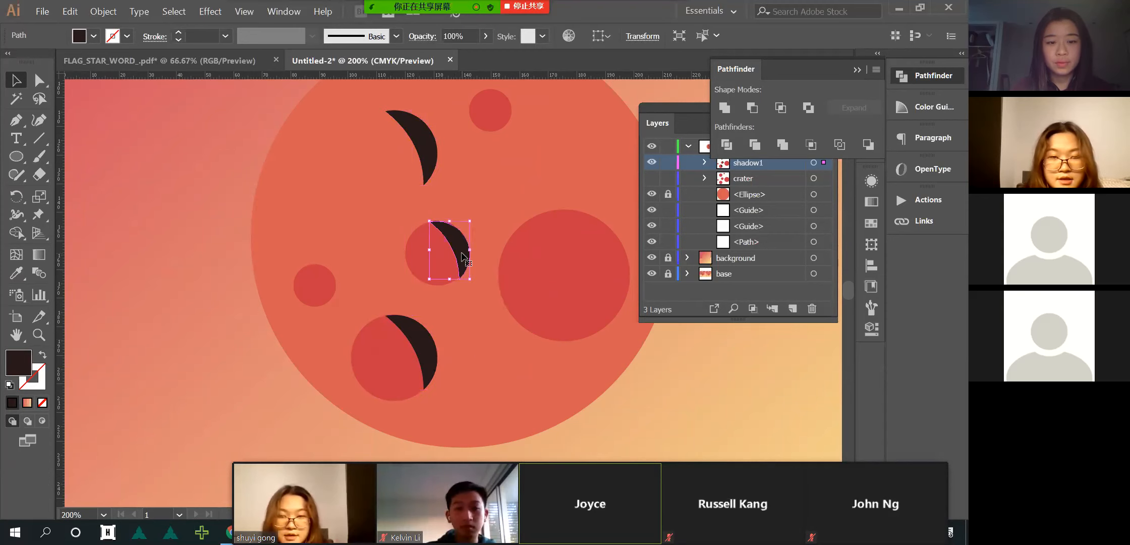
pyautogui.moveTo(459, 245); pyautogui.dragTo(337, 289)
pyautogui.moveTo(347, 322); pyautogui.dragTo(335, 305)
pyautogui.scroll(3, 321, 292)
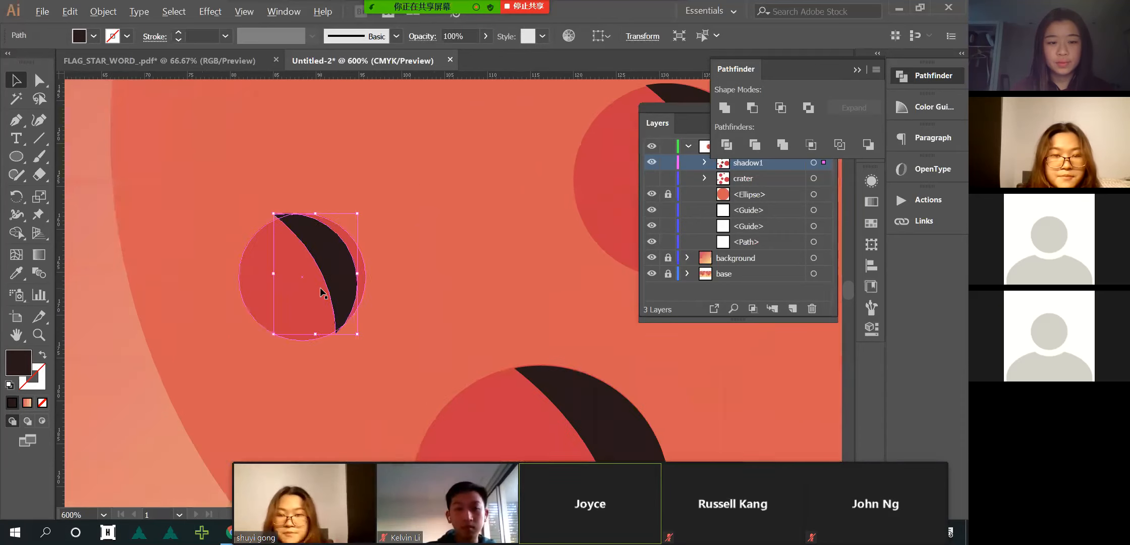
pyautogui.scroll(4, 294, 254)
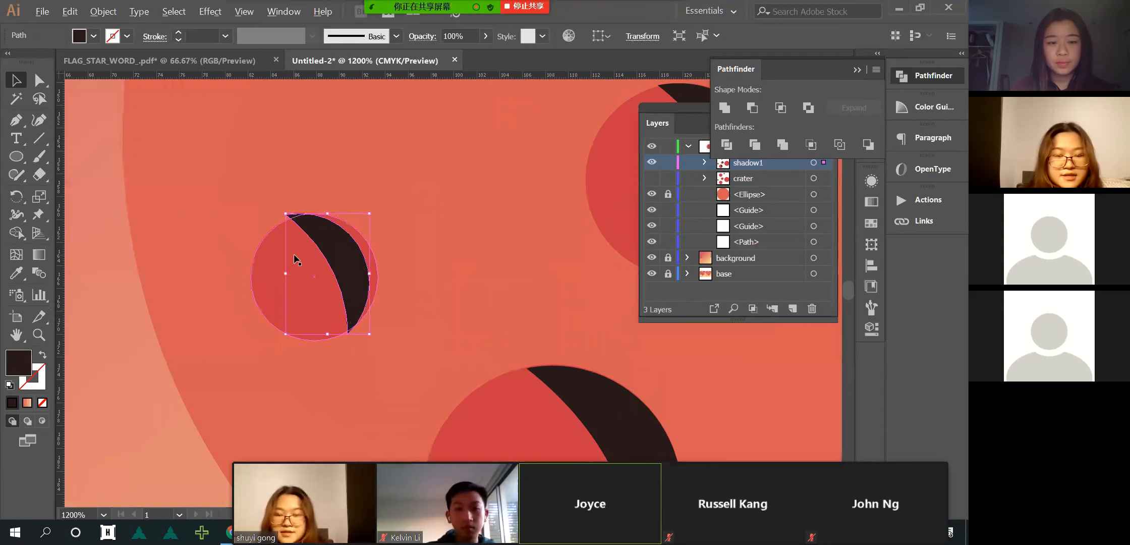
pyautogui.scroll(-1, 249, 256)
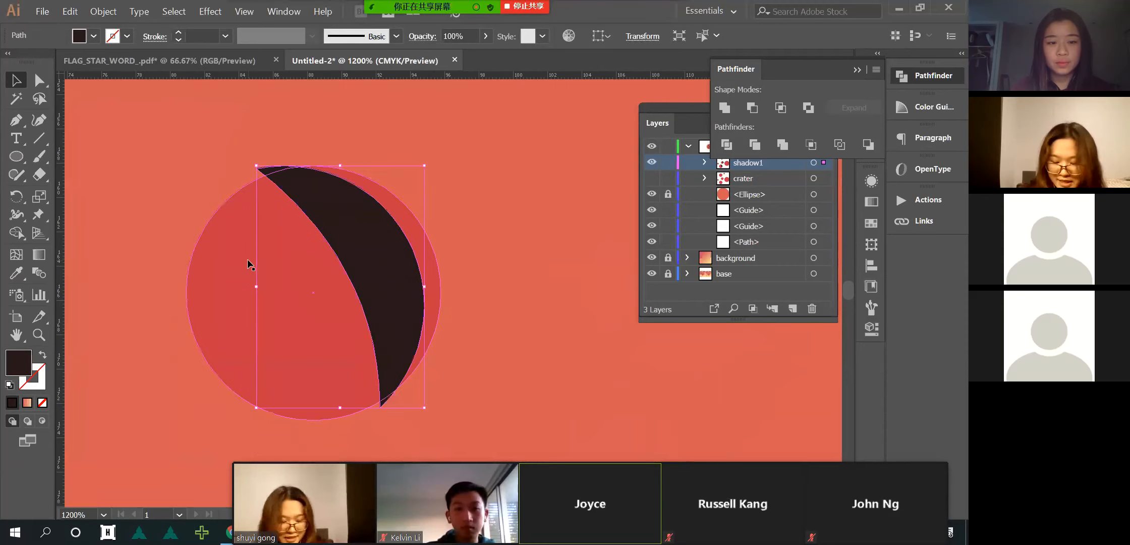
pyautogui.press('Delete')
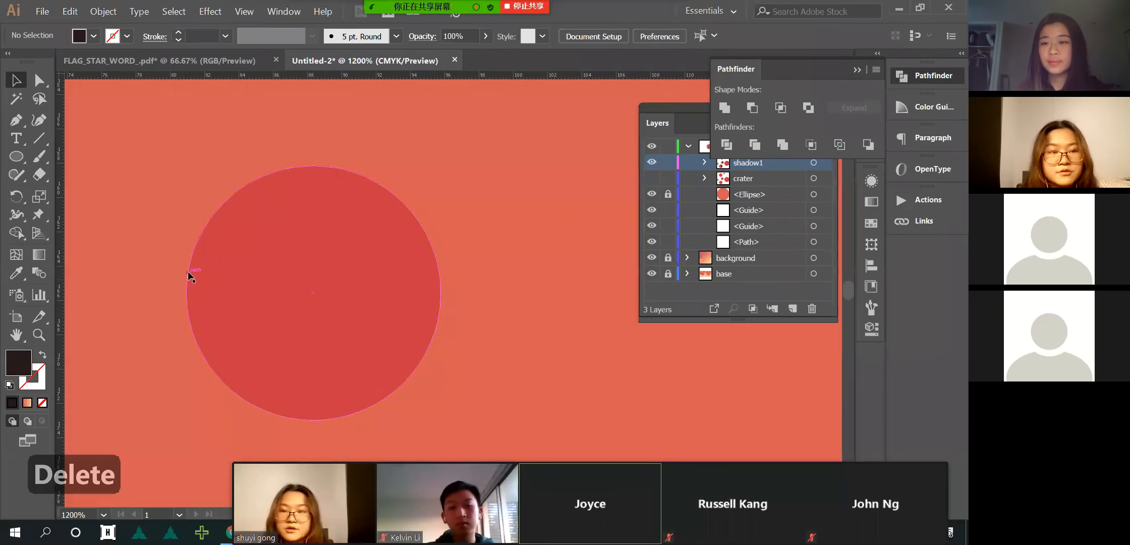
pyautogui.scroll(-1, 288, 197)
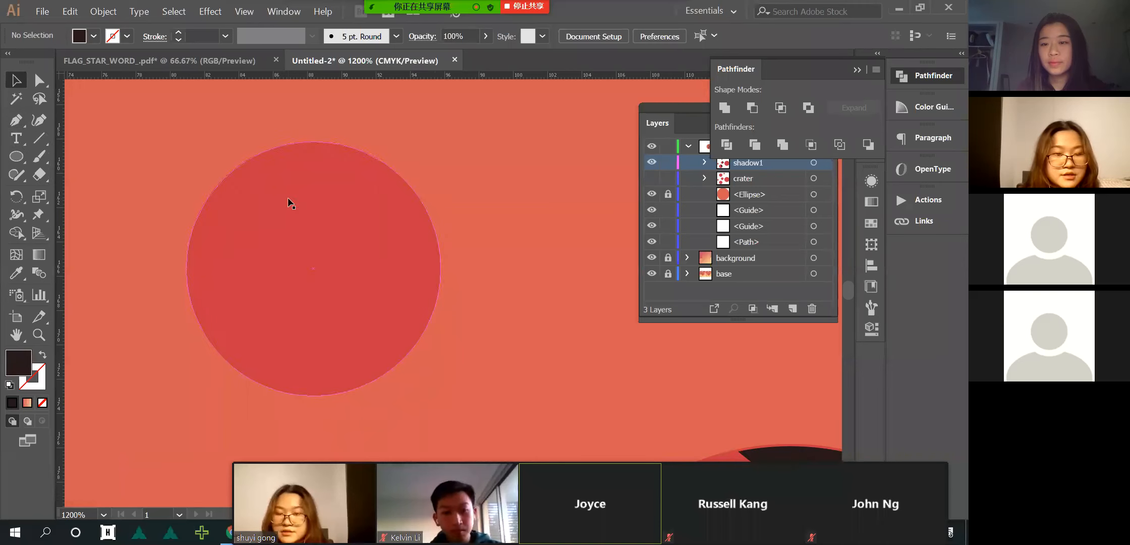
pyautogui.scroll(-2, 273, 177)
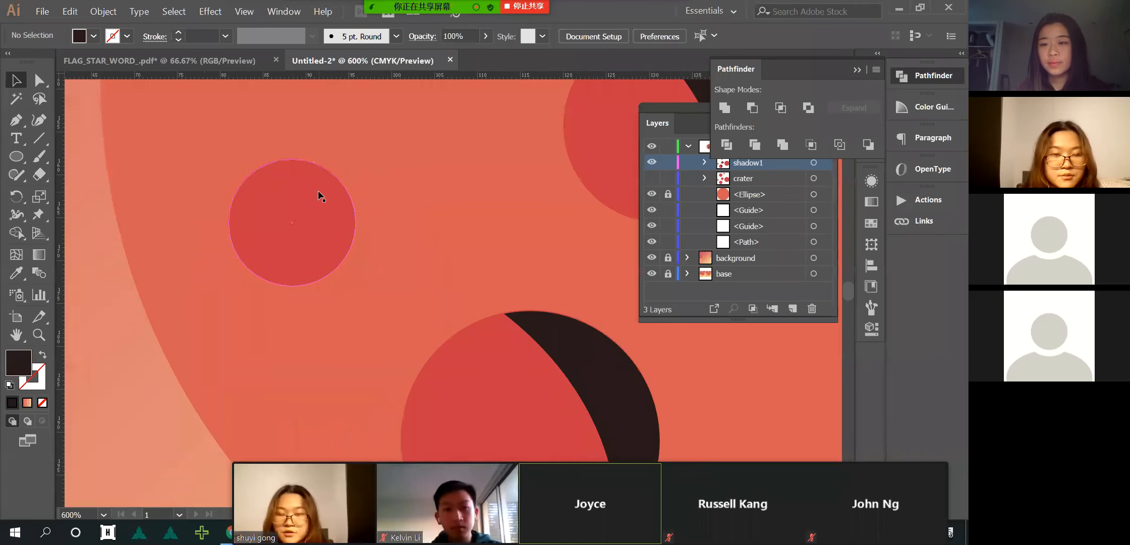
pyautogui.scroll(-2, 319, 192)
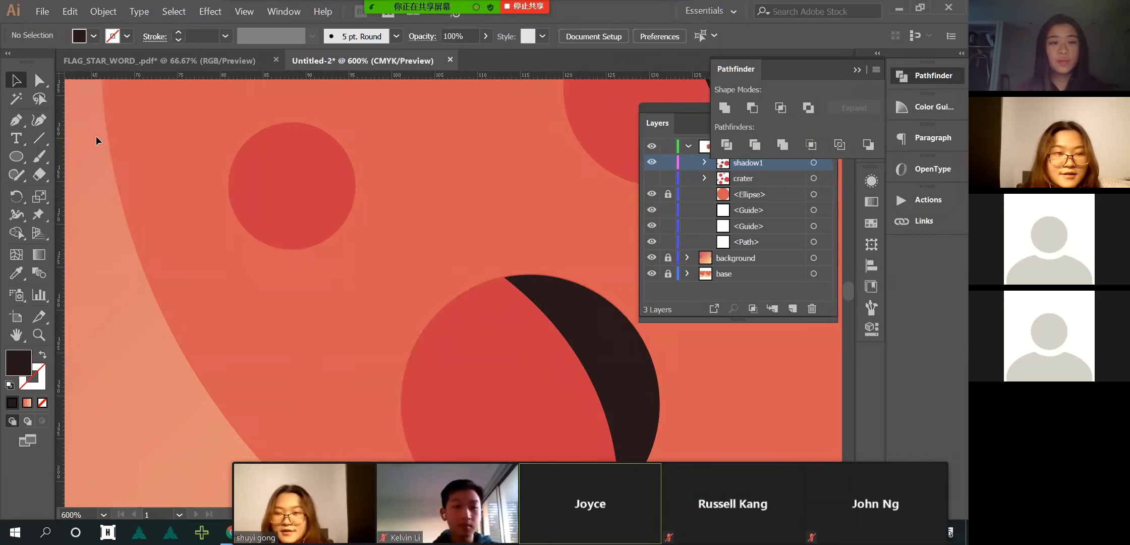
pyautogui.click(15, 120)
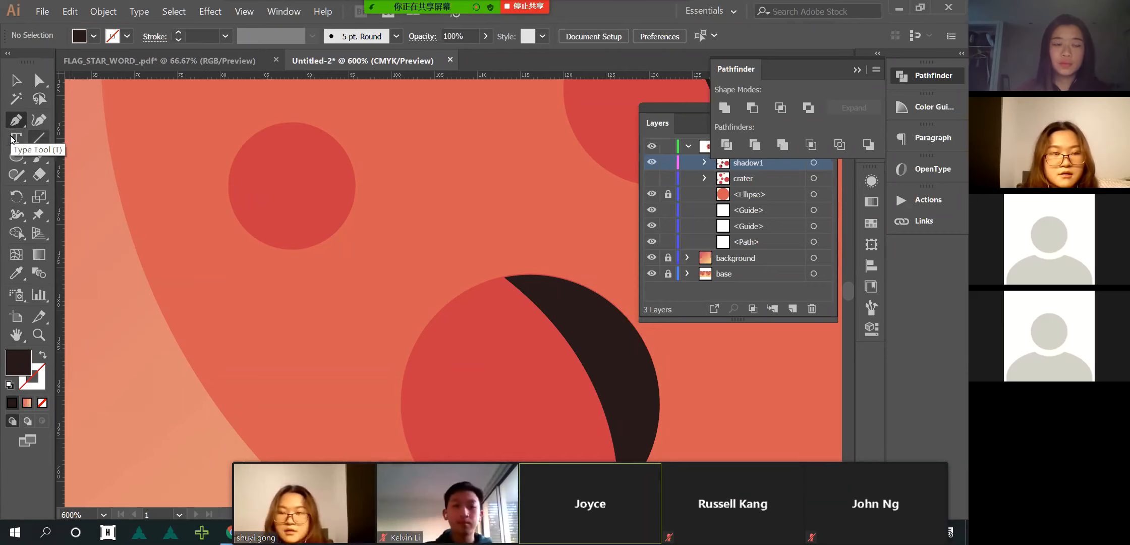
pyautogui.click(132, 147)
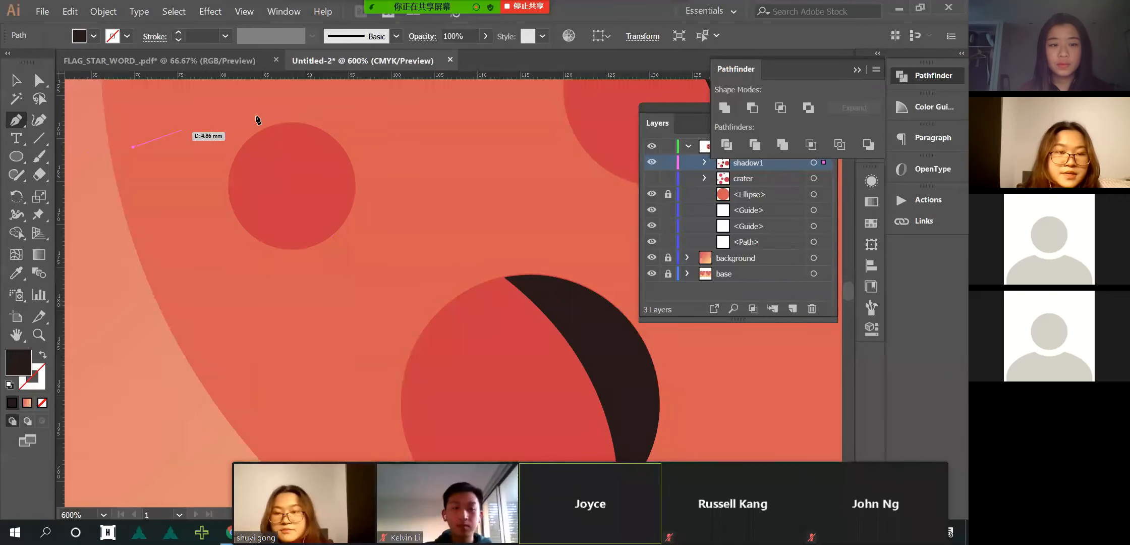
pyautogui.click(309, 104)
pyautogui.hotkey('ctrl', 'z')
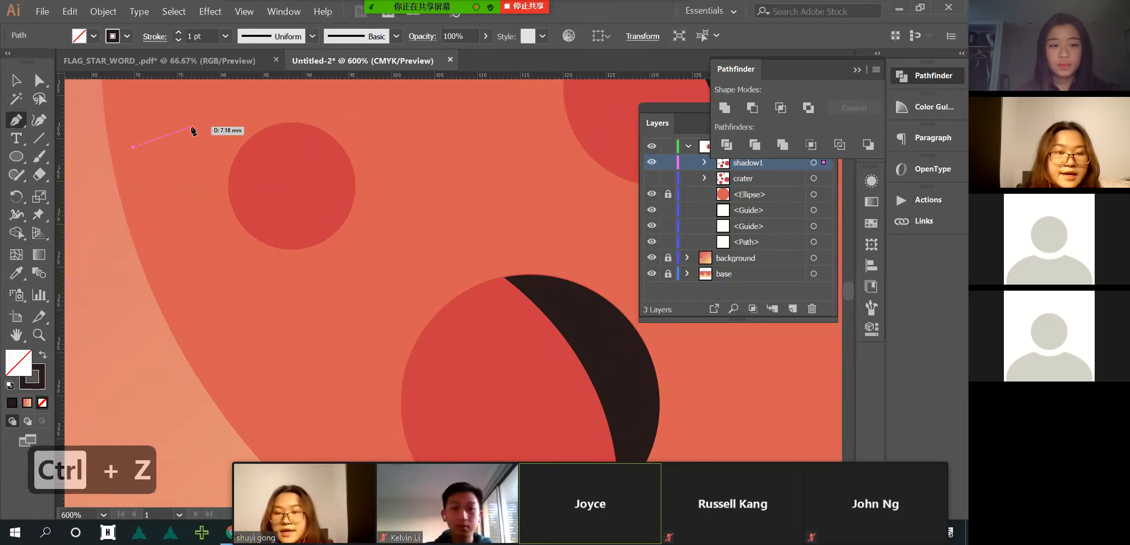
pyautogui.click(276, 123)
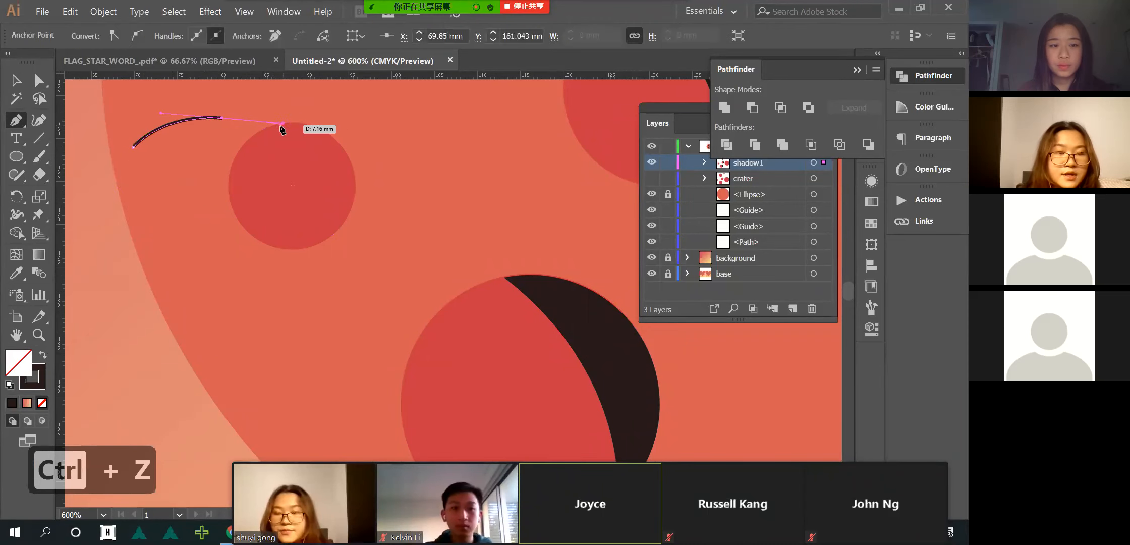
pyautogui.hotkey('ctrl', 'z')
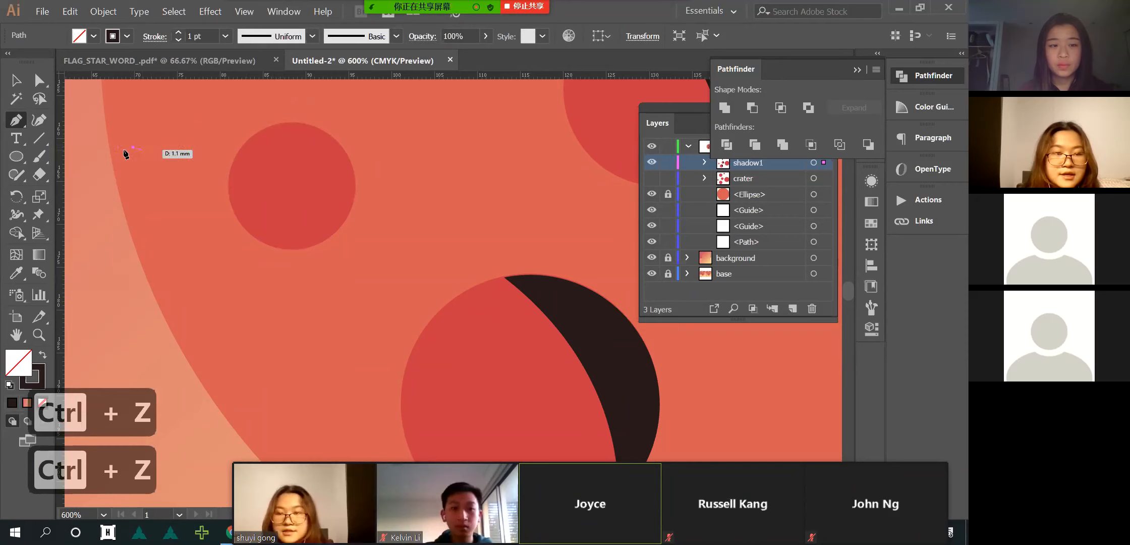
# - Draw a two-point practice curve with the Pen tool above the small left crater, swinging its direction handle to vary the curvature
pyautogui.click(167, 128)
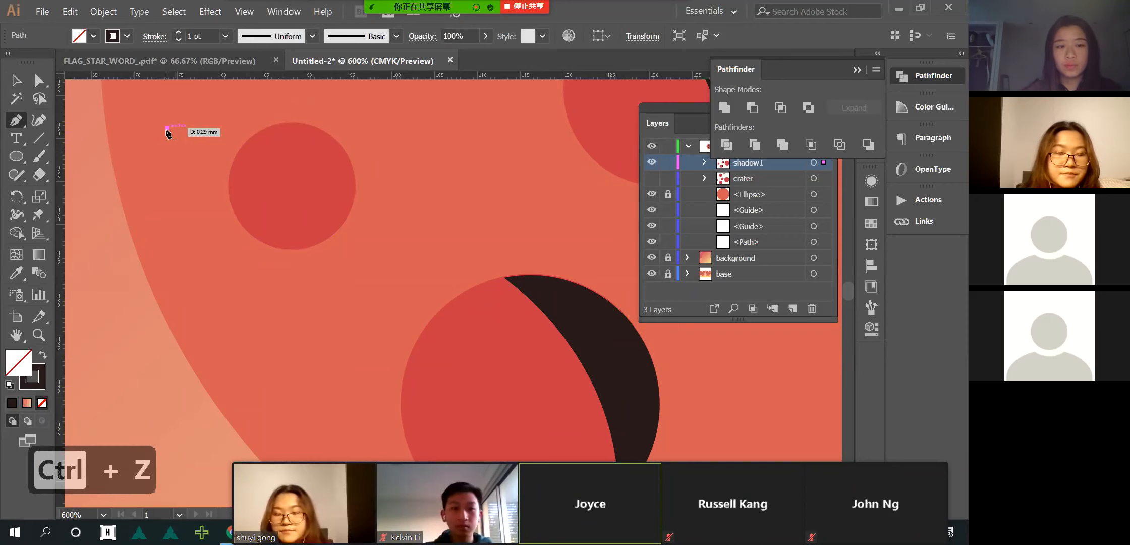
pyautogui.scroll(2, 168, 133)
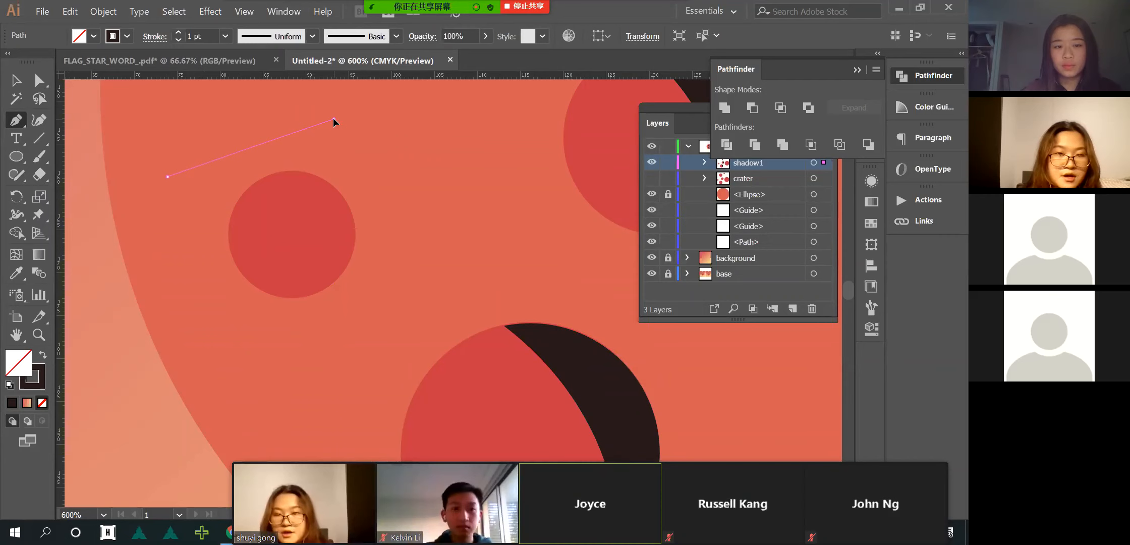
pyautogui.moveTo(333, 119); pyautogui.dragTo(437, 134)
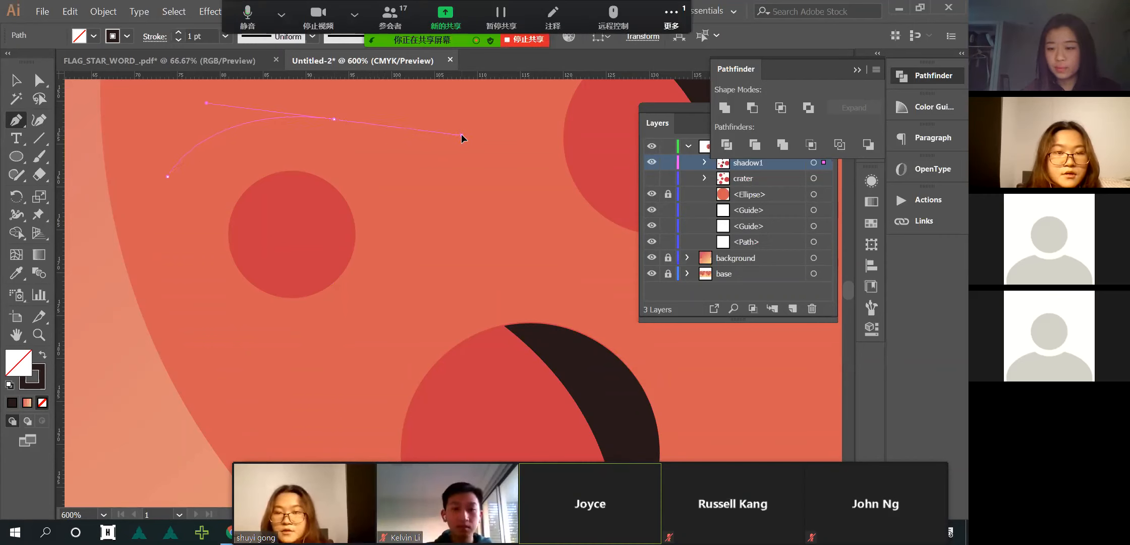
pyautogui.moveTo(319, 221); pyautogui.dragTo(443, 176)
pyautogui.moveTo(346, 84); pyautogui.dragTo(448, 218)
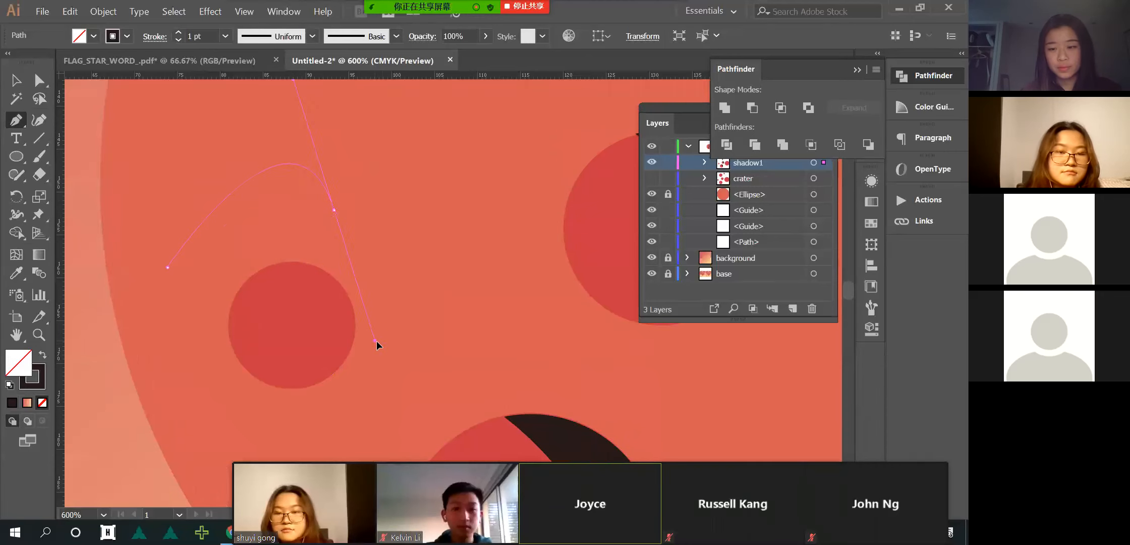
pyautogui.moveTo(376, 341); pyautogui.dragTo(345, 152)
pyautogui.moveTo(307, 308); pyautogui.dragTo(353, 262)
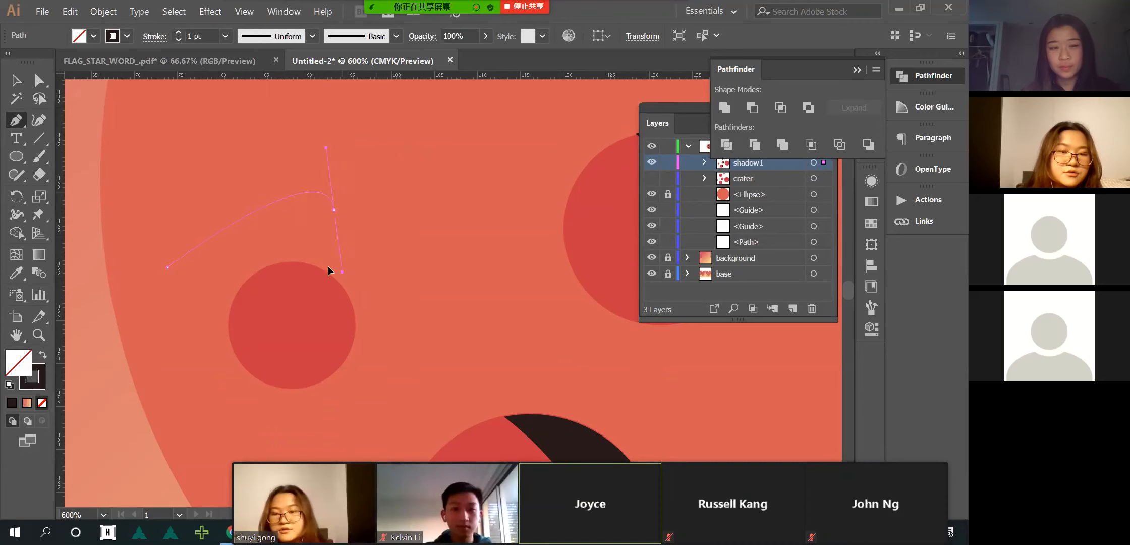
pyautogui.moveTo(293, 246); pyautogui.dragTo(413, 295)
pyautogui.moveTo(483, 270); pyautogui.dragTo(485, 273)
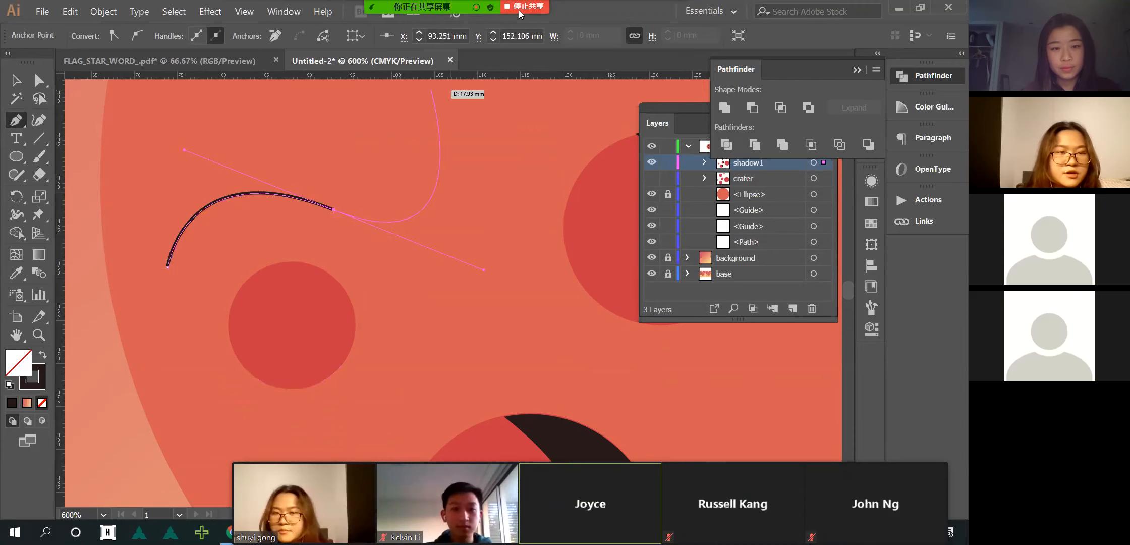
pyautogui.press('v')
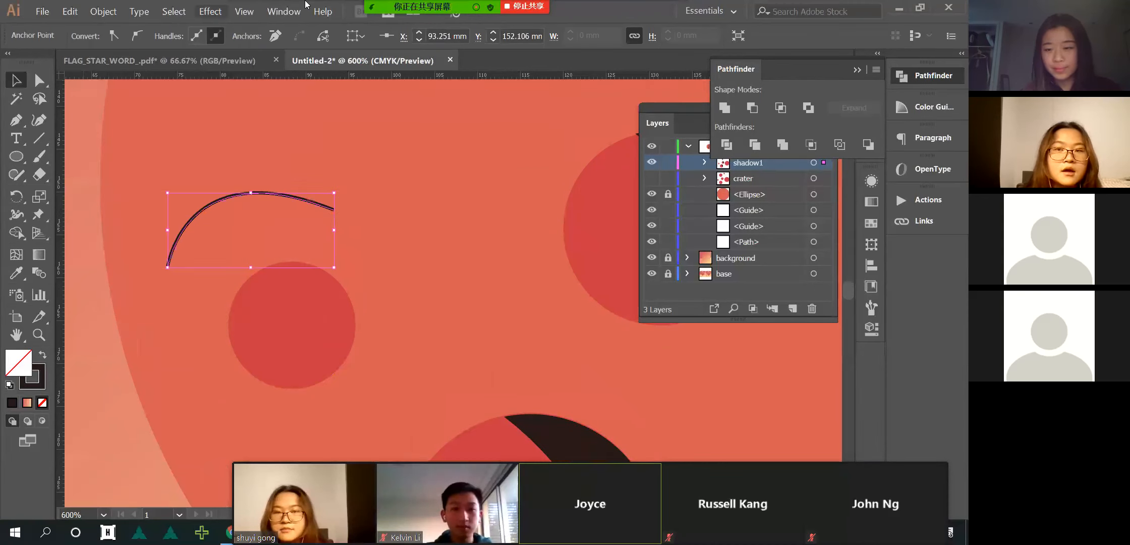
# - Switch to the Zoom group chat to read the participants' messages, and close the chat
pyautogui.click(671, 20)
pyautogui.click(682, 65)
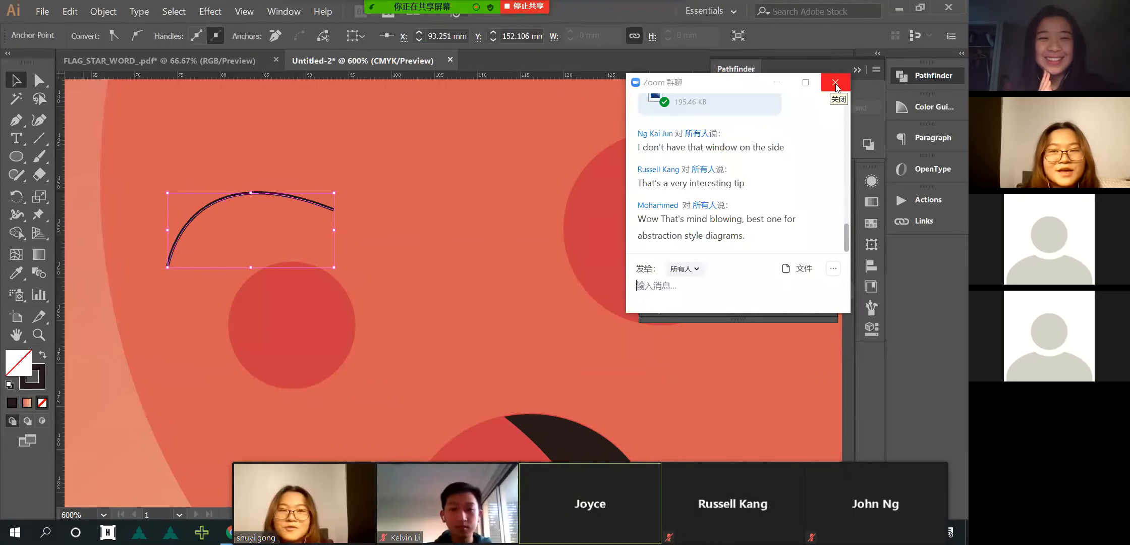
pyautogui.click(836, 83)
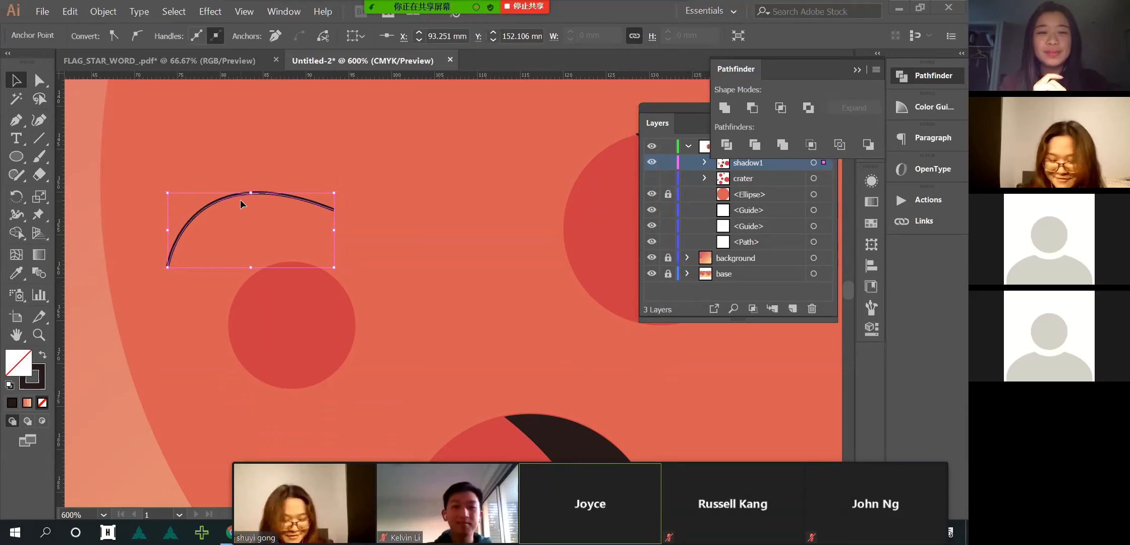
# - Delete the practice curve above the small left crater
pyautogui.press('Delete')
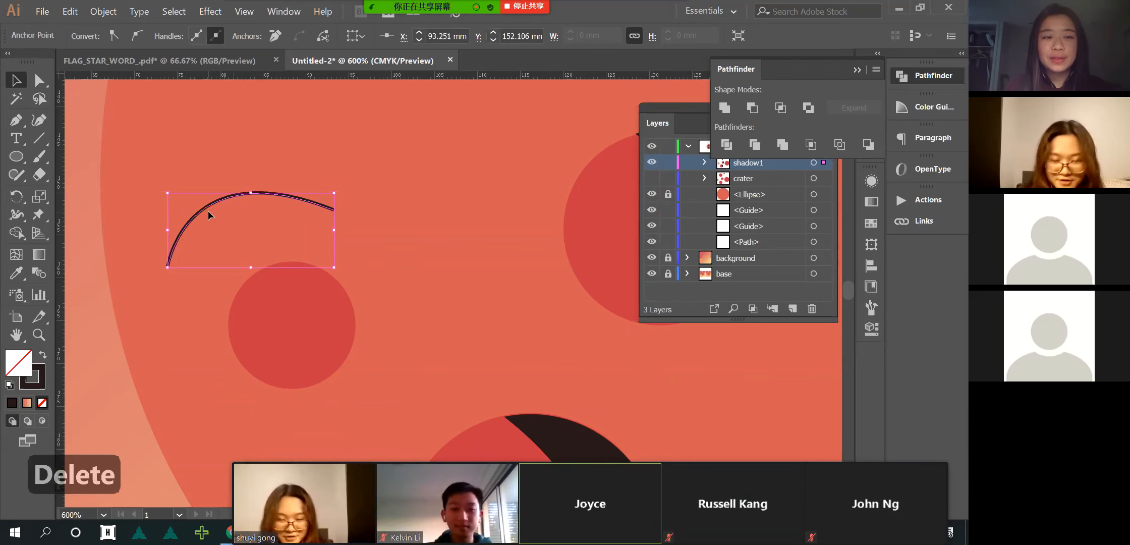
pyautogui.press('Delete')
# - Draw a new arched Pen segment above the small left crater, pulling the second anchor's direction handle down to the right
pyautogui.click(17, 120)
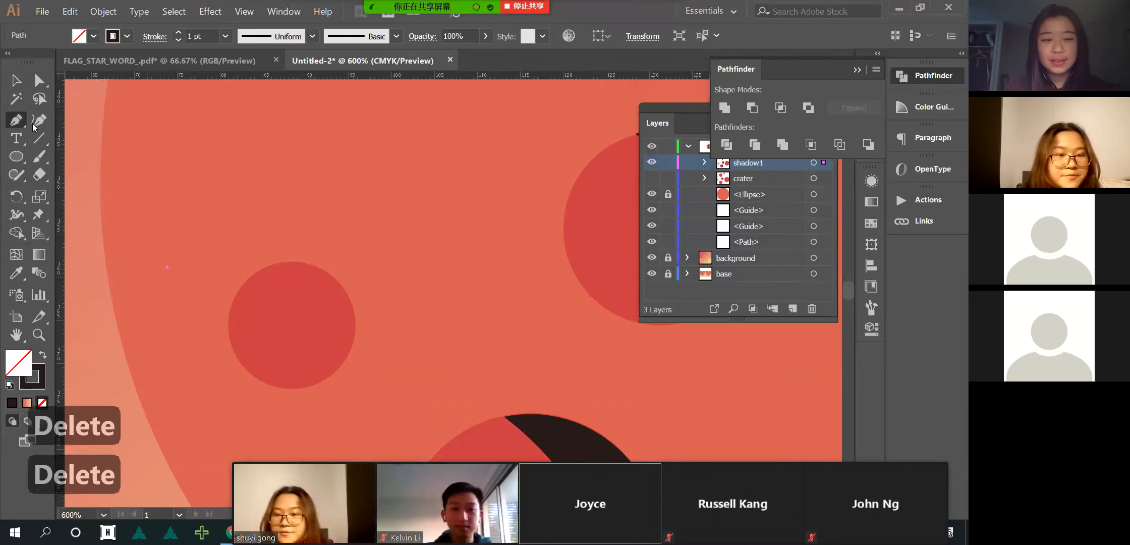
pyautogui.click(196, 224)
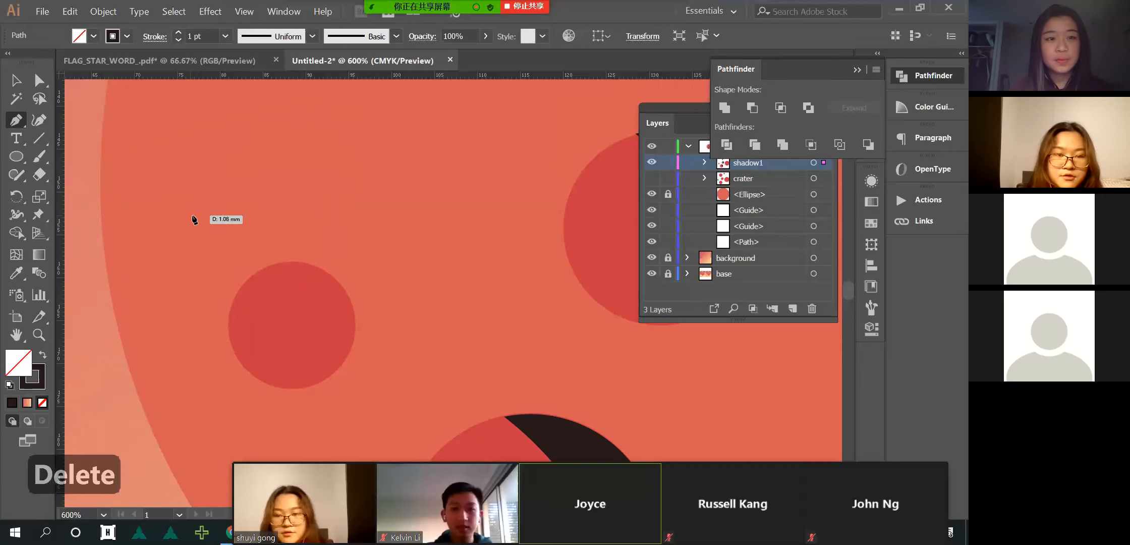
pyautogui.click(343, 151)
pyautogui.click(358, 150)
pyautogui.moveTo(374, 147); pyautogui.dragTo(408, 210)
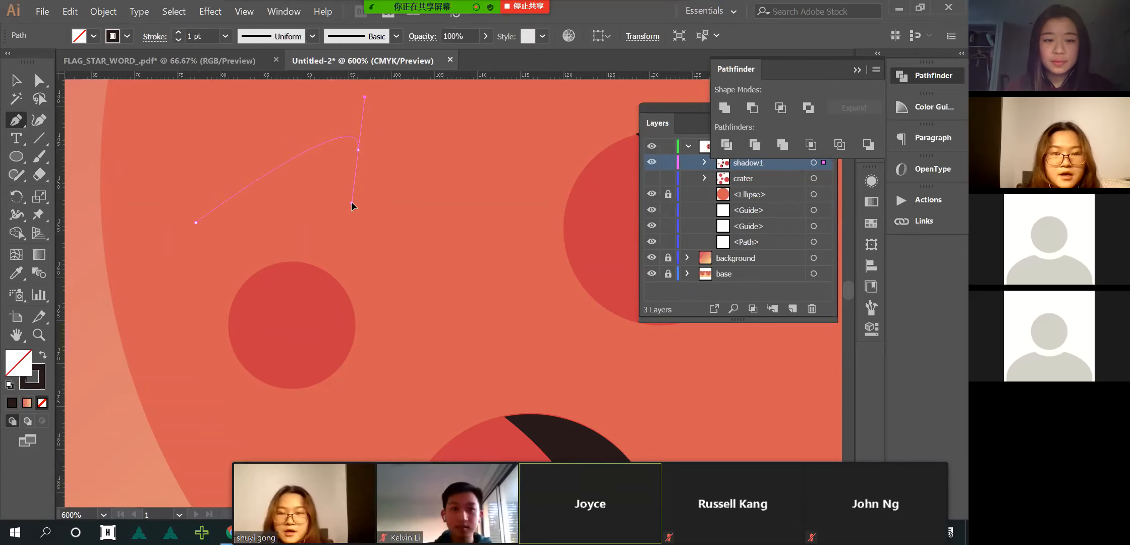
pyautogui.moveTo(405, 212); pyautogui.dragTo(423, 223)
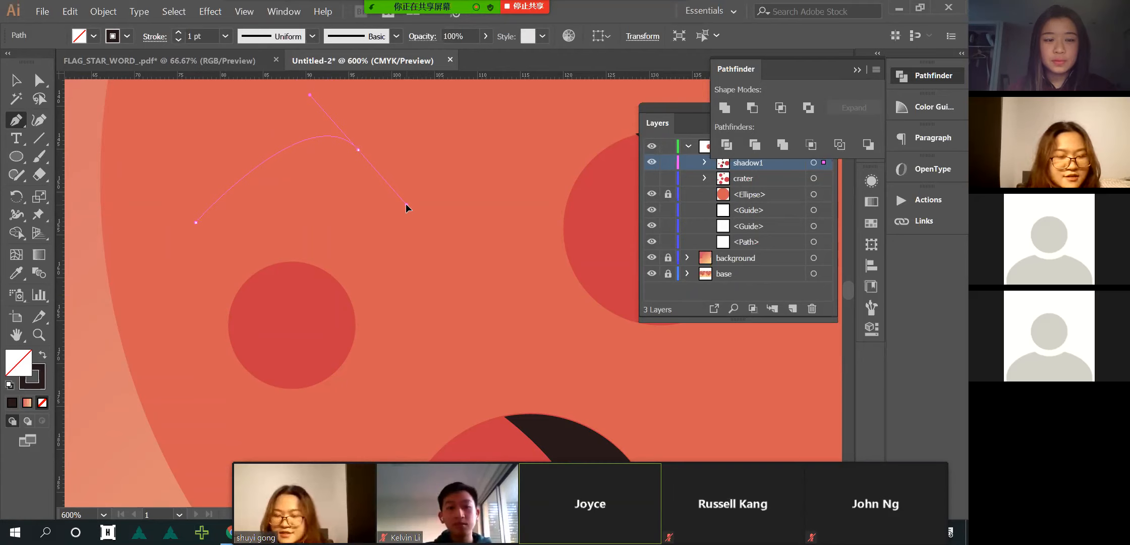
pyautogui.moveTo(405, 205)
pyautogui.mouseDown()
pyautogui.moveTo(407, 215)
pyautogui.moveTo(401, 203)
pyautogui.mouseUp()
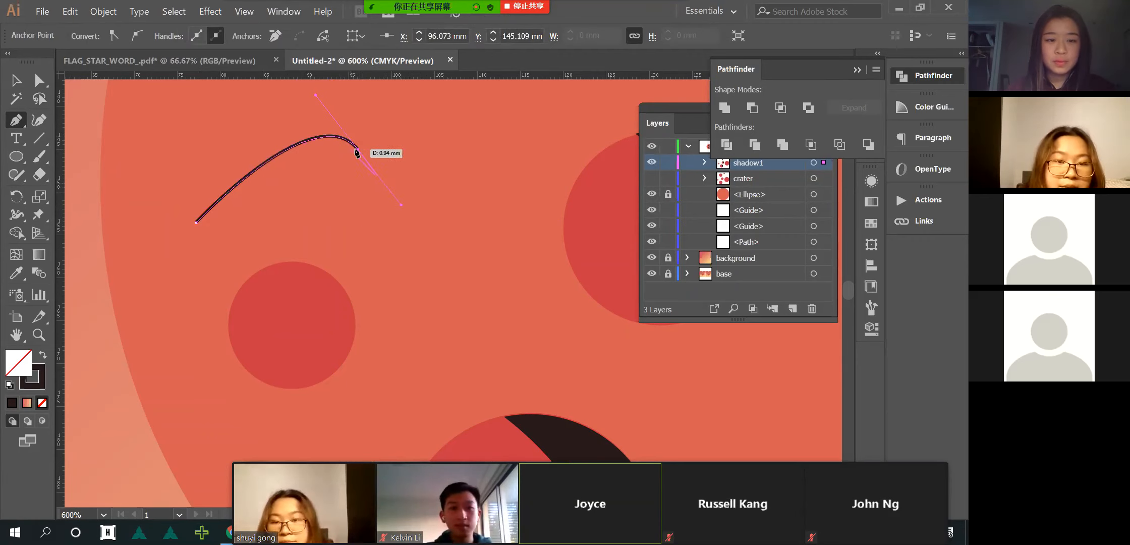
pyautogui.scroll(4, 349, 136)
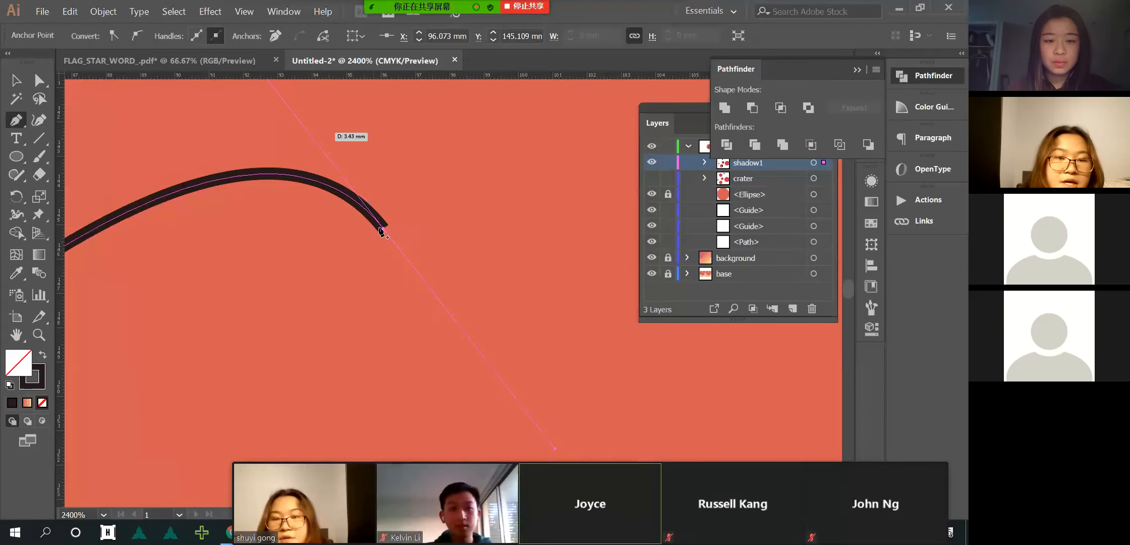
# - Undo the practice curve's last anchor point and delete the remaining start point of the path
pyautogui.scroll(2, 288, 137)
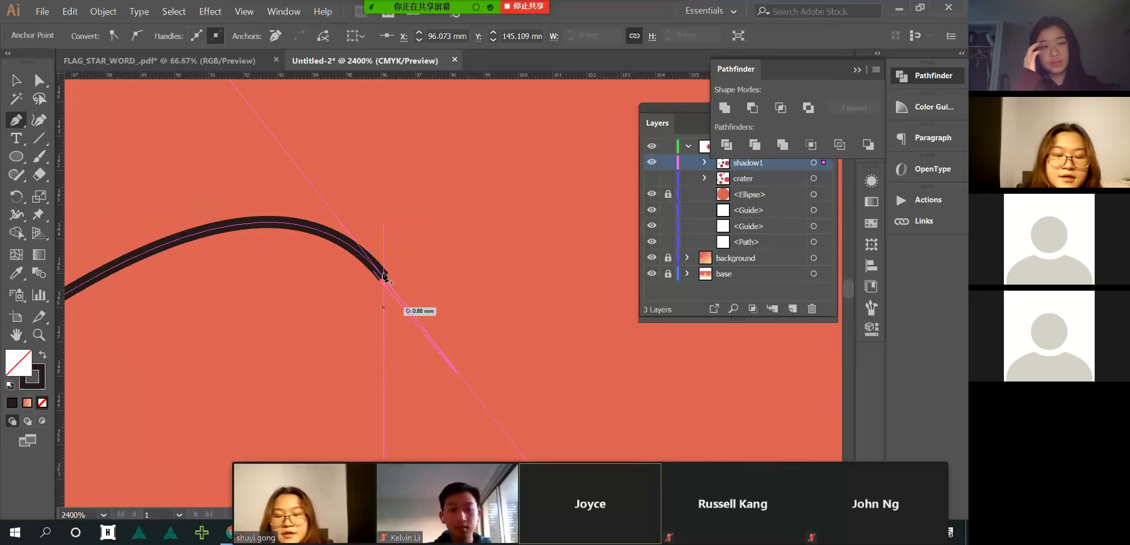
pyautogui.scroll(-3, 384, 302)
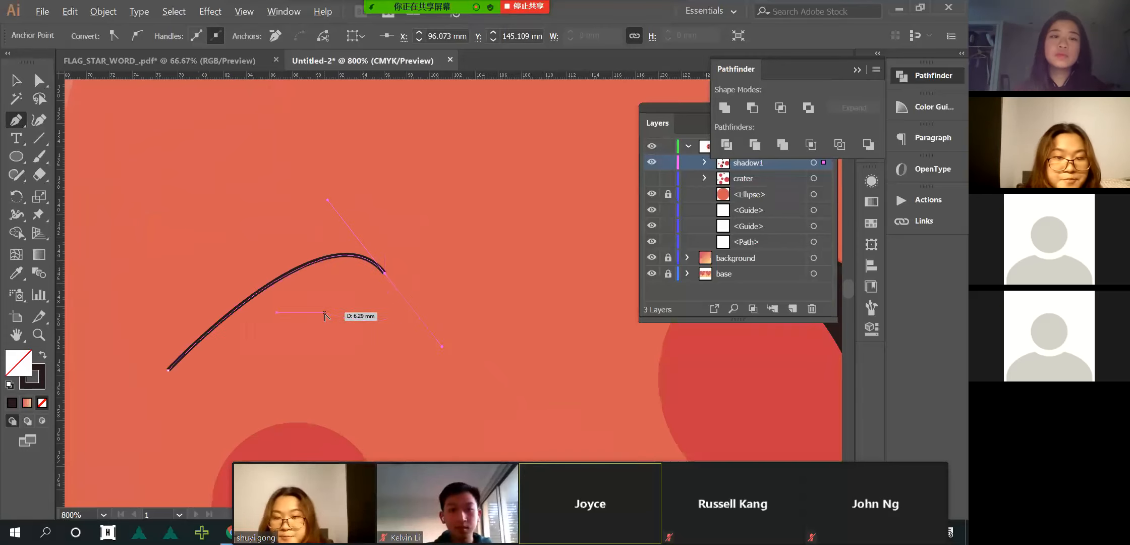
pyautogui.scroll(-1, 348, 323)
pyautogui.hotkey('ctrl', 'z')
pyautogui.scroll(-2, 318, 341)
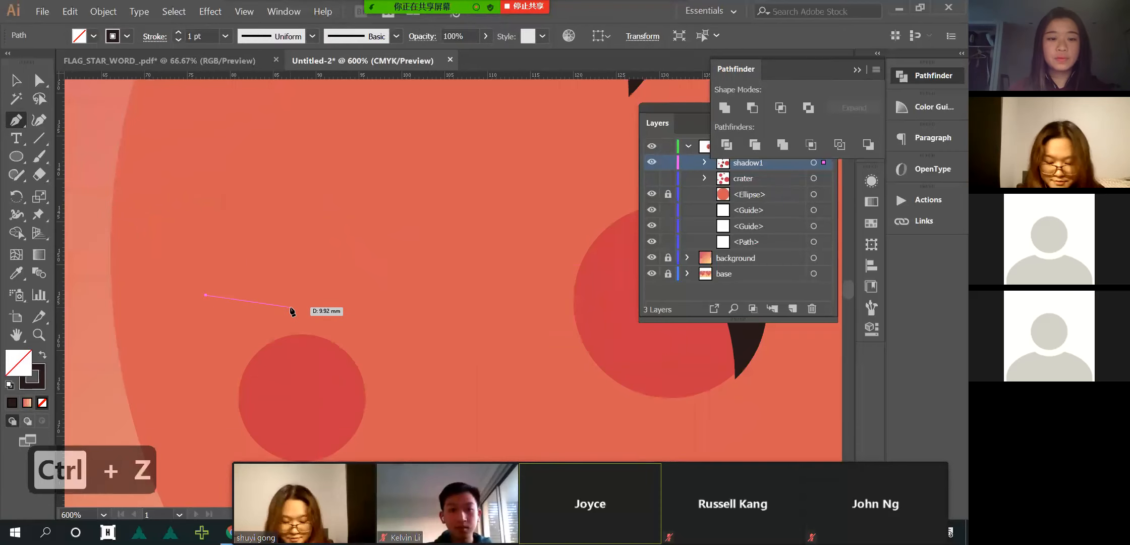
pyautogui.press('Delete')
# - Draw a curved Pen path across the small crater from above its upper-left edge to its lower-right edge, ending at about X 92.3 mm, Y 171.8 mm
pyautogui.hscroll(2, 449, 298)
pyautogui.hscroll(3, 456, 291)
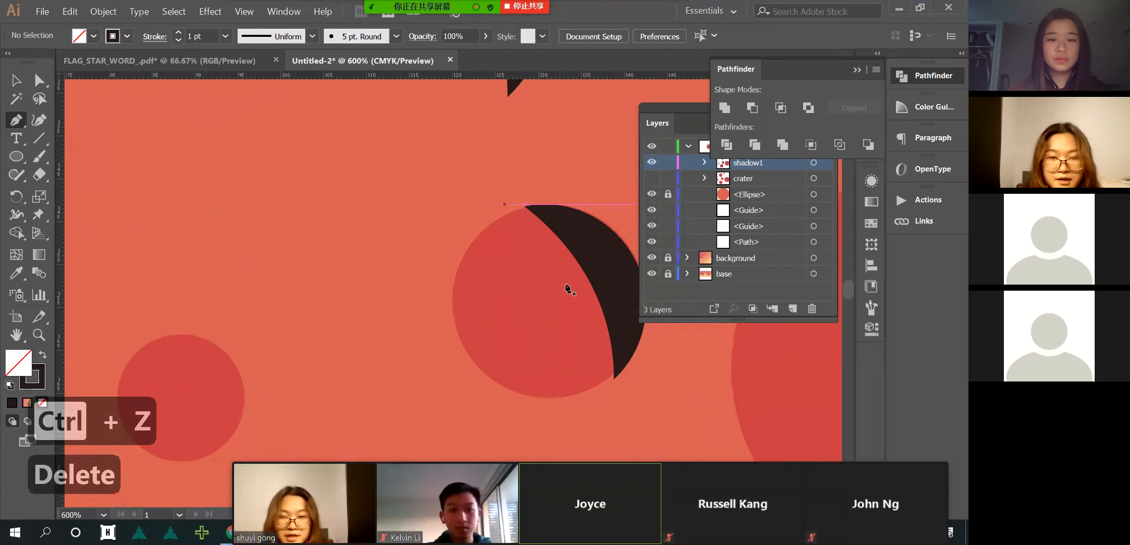
pyautogui.scroll(-2, 191, 326)
pyautogui.click(152, 260)
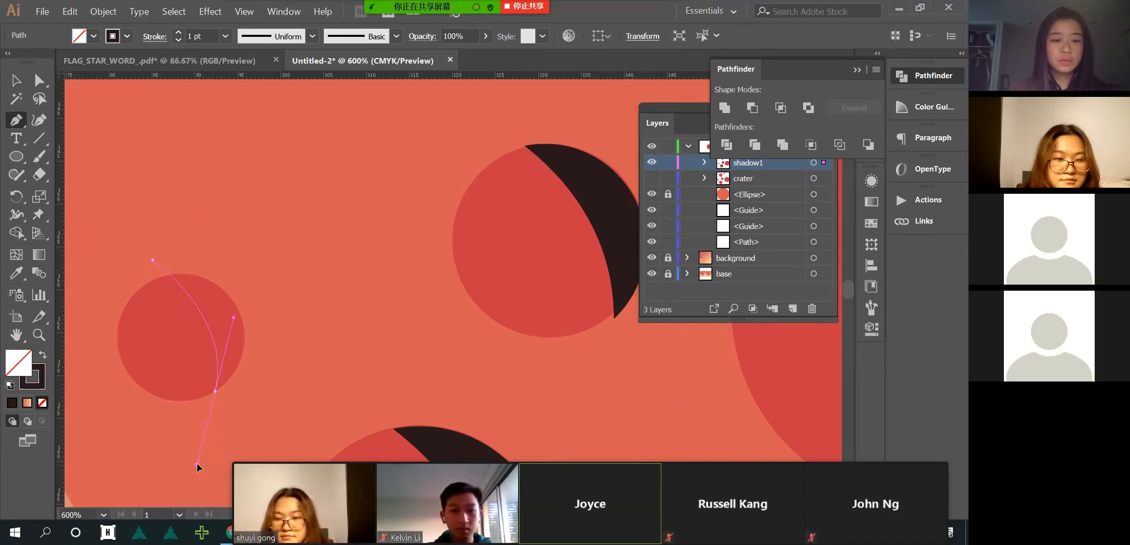
pyautogui.moveTo(193, 465); pyautogui.dragTo(202, 488)
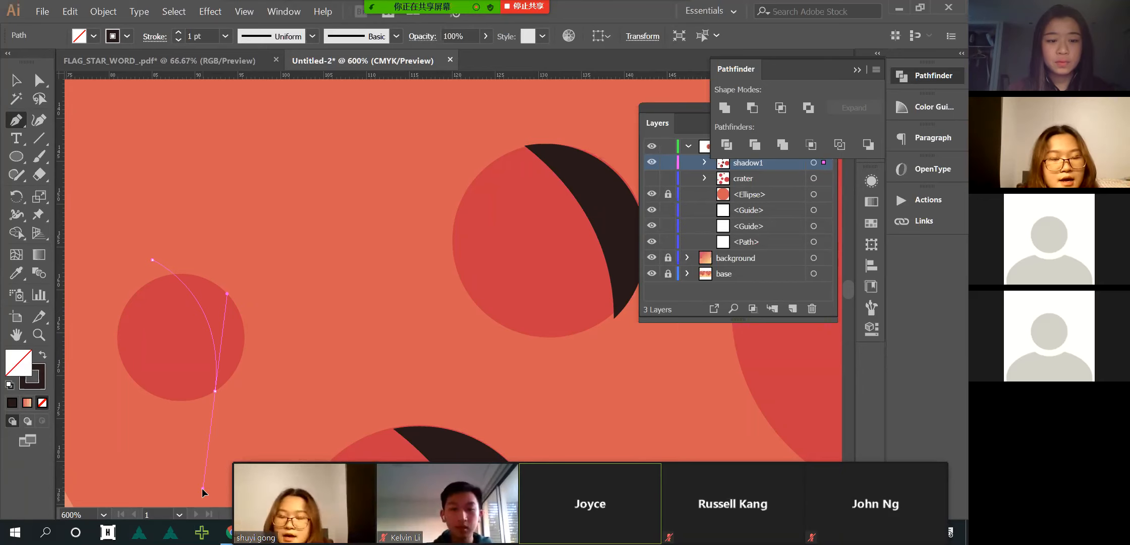
pyautogui.moveTo(203, 489); pyautogui.dragTo(204, 489)
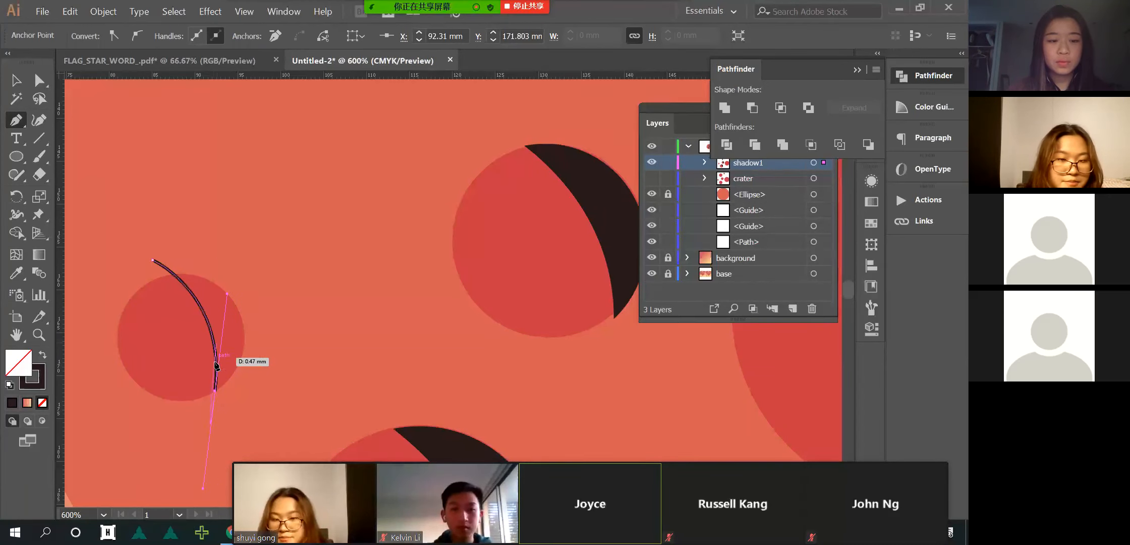
pyautogui.scroll(-1, 208, 458)
pyautogui.scroll(-3, 208, 458)
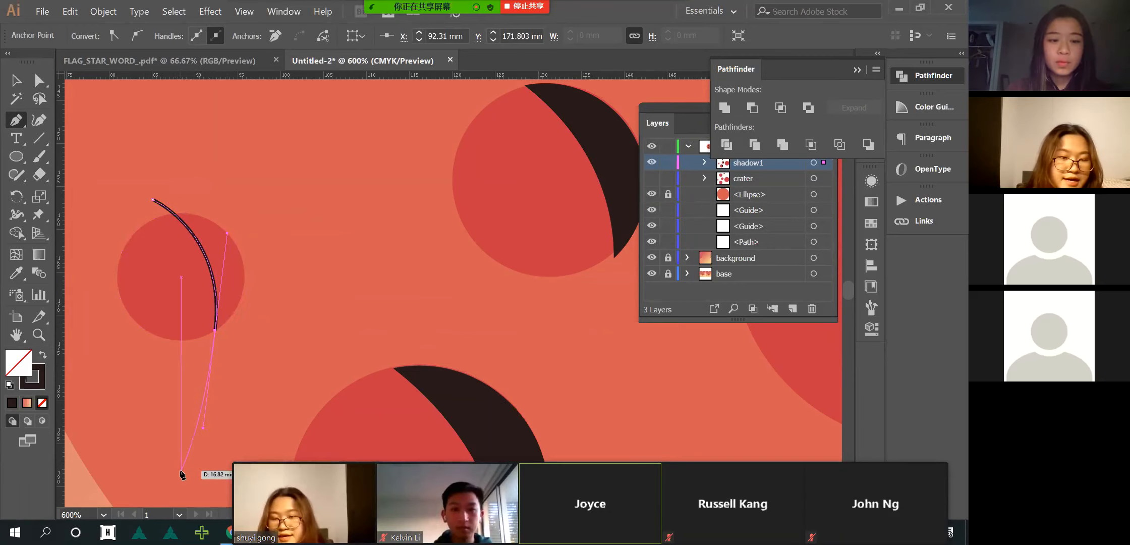
# - Select the artwork on the shadow1 layer and deselect everything to end the open curve on the small crater
pyautogui.click(677, 162)
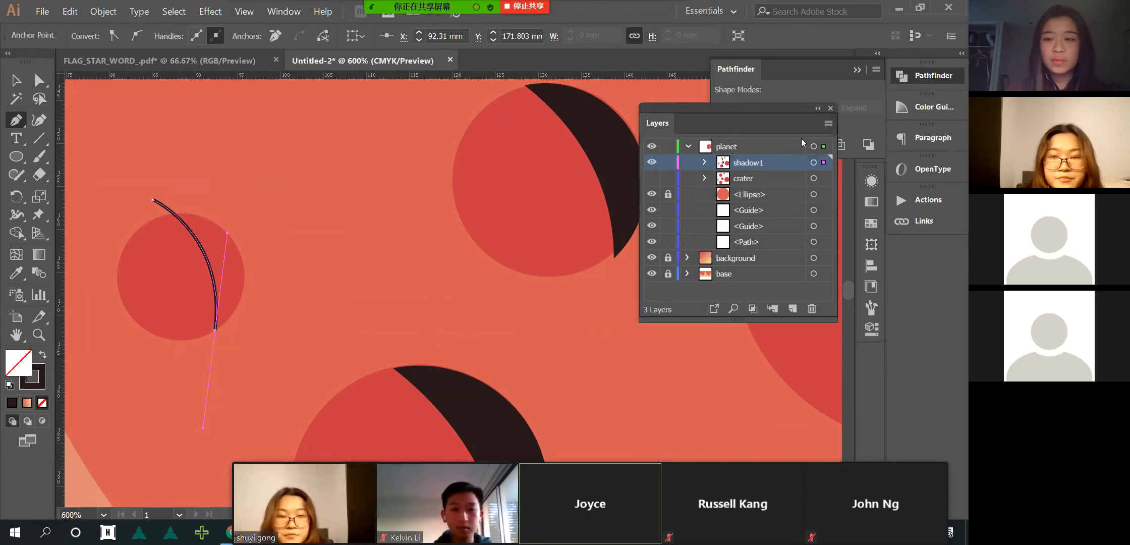
pyautogui.click(828, 123)
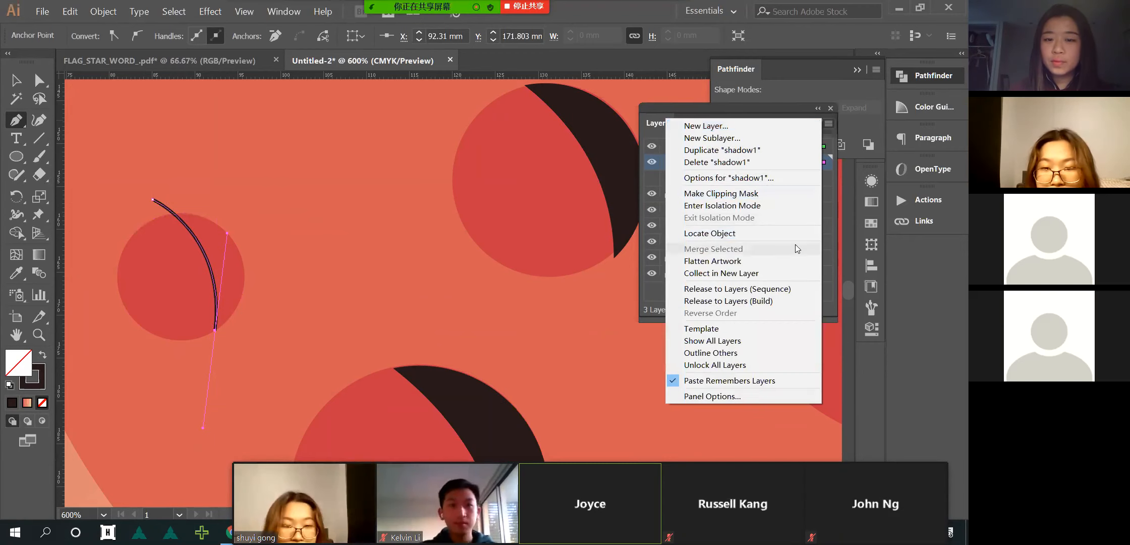
pyautogui.click(838, 285)
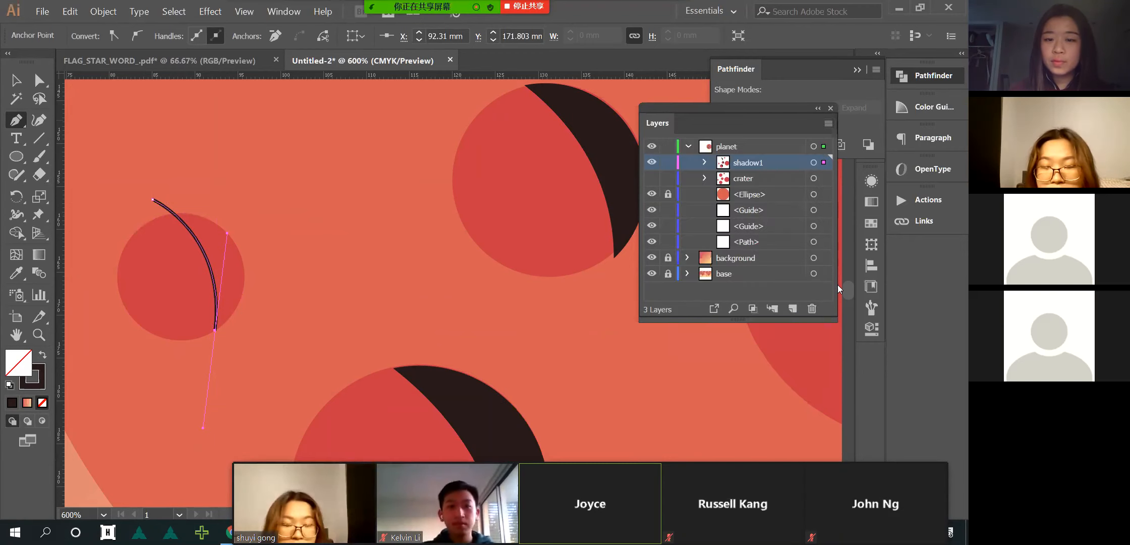
pyautogui.click(825, 162)
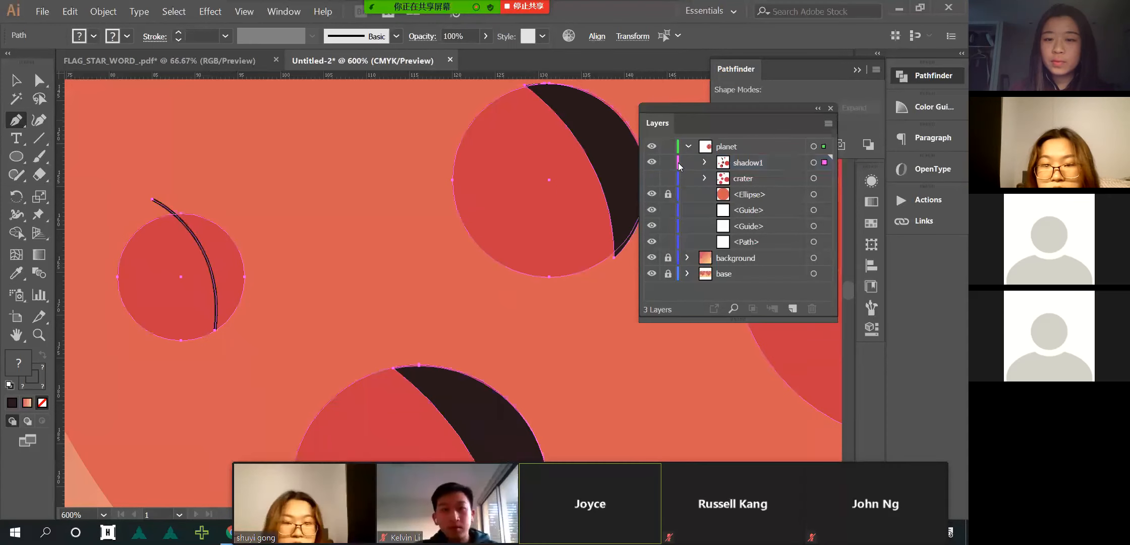
pyautogui.click(216, 331)
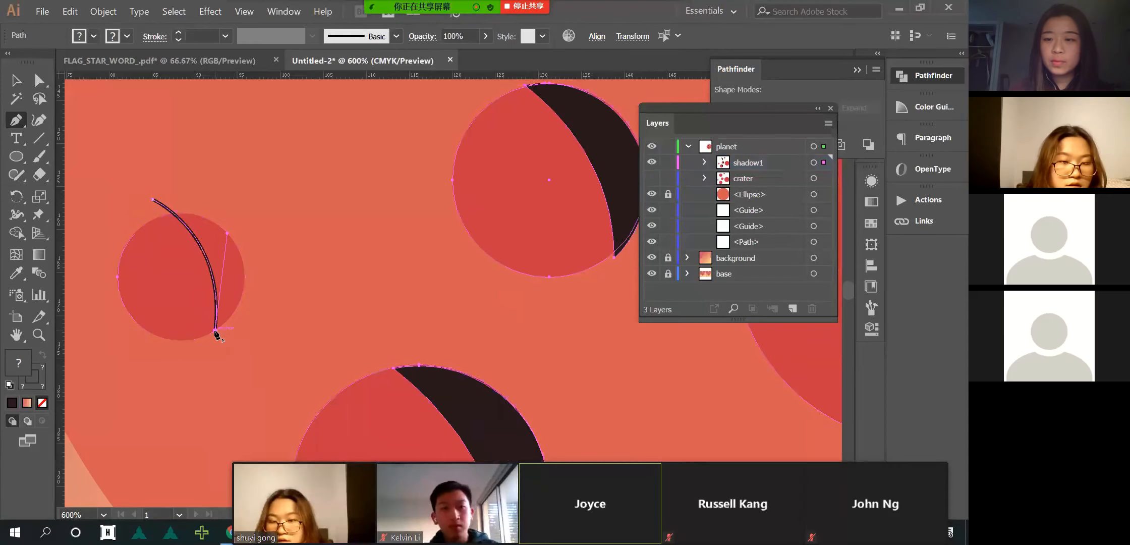
pyautogui.keyDown('ctrl'); pyautogui.click(293, 197); pyautogui.keyUp('ctrl')
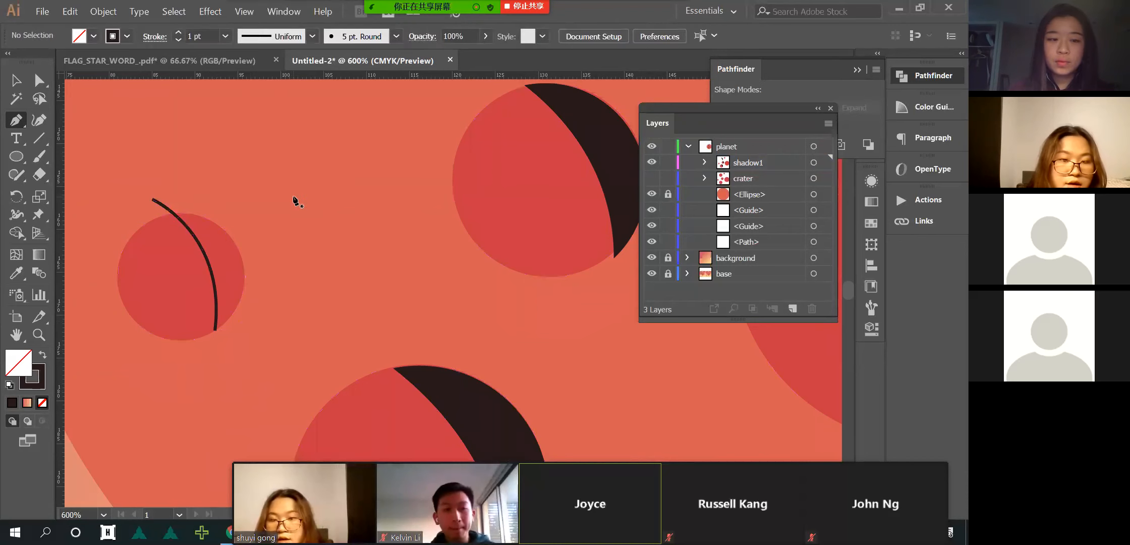
# - Draw an S-shaped Pen path between the small and upper craters, with its middle anchor at about X 109.5 mm, Y 161.3 mm and end at about X 122.7 mm, Y 166.3 mm
pyautogui.click(294, 197)
pyautogui.moveTo(362, 241)
pyautogui.mouseDown()
pyautogui.moveTo(353, 309)
pyautogui.moveTo(375, 315)
pyautogui.mouseUp()
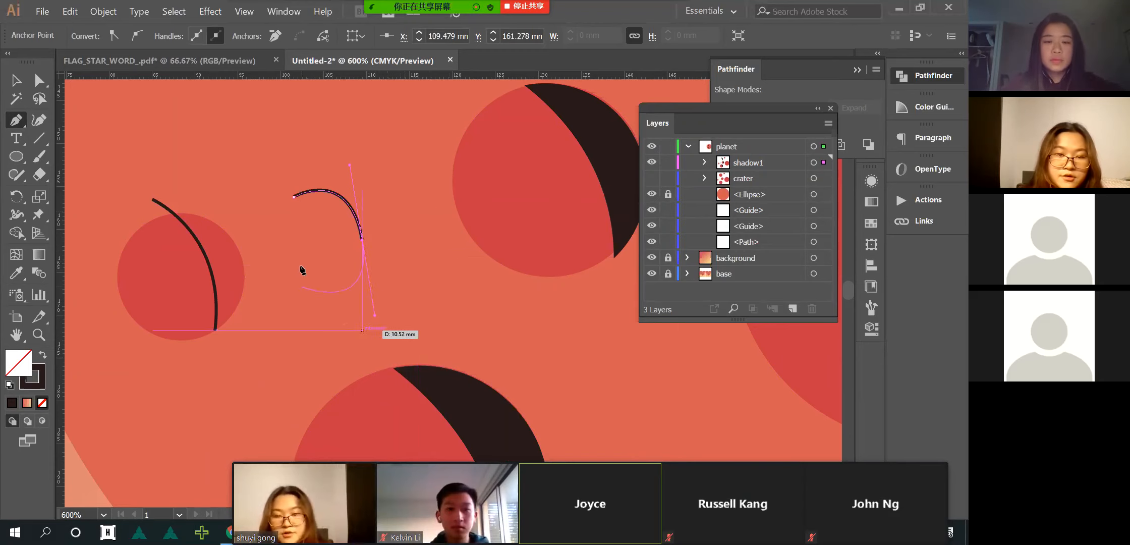
pyautogui.click(476, 285)
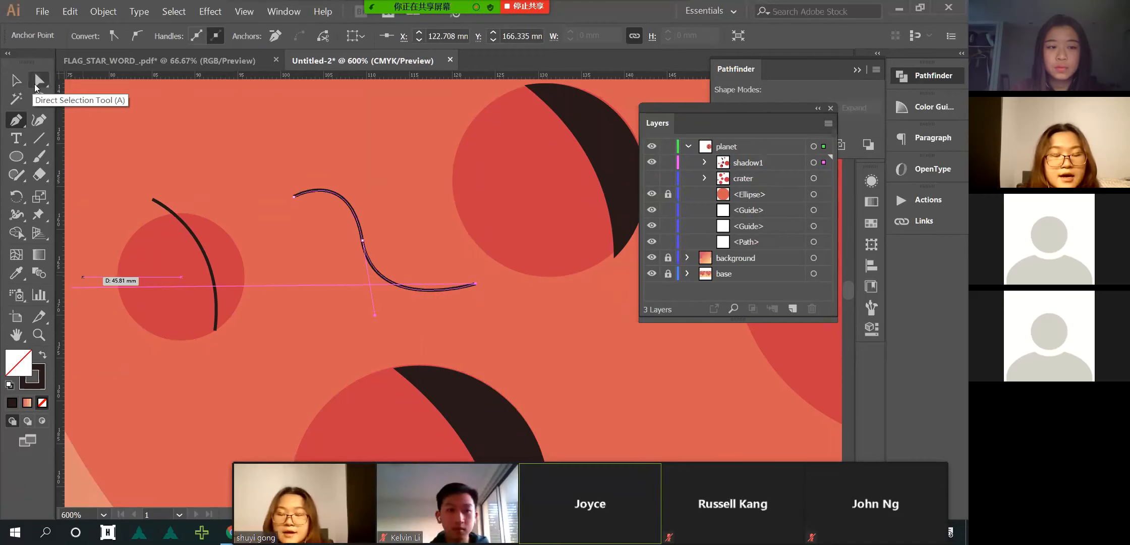
# - Reshape the first segment of the S-shaped path by moving the middle anchor's upper direction handle with the Direct Selection tool
pyautogui.click(37, 85)
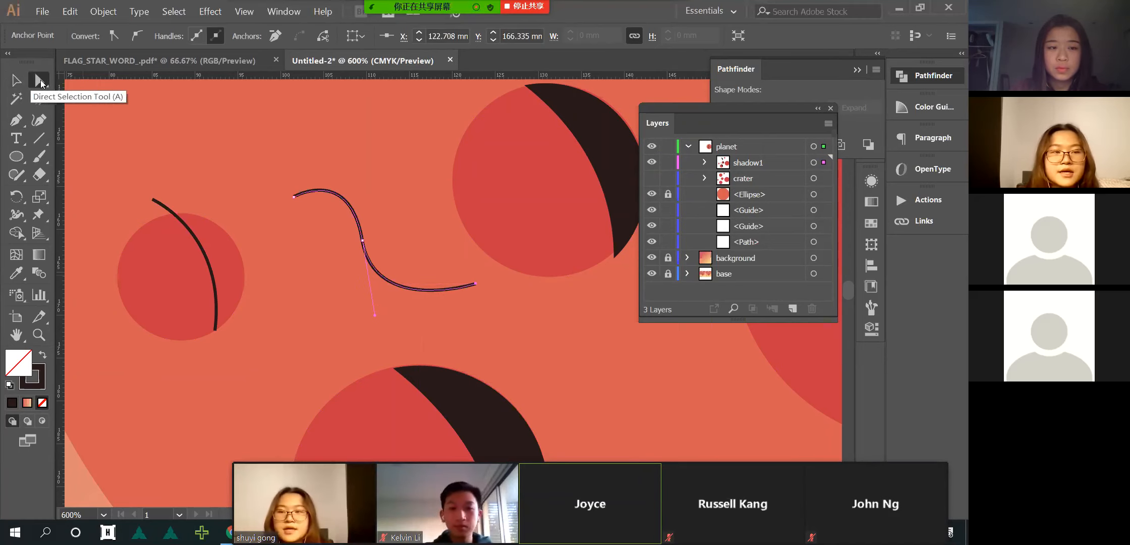
pyautogui.click(18, 80)
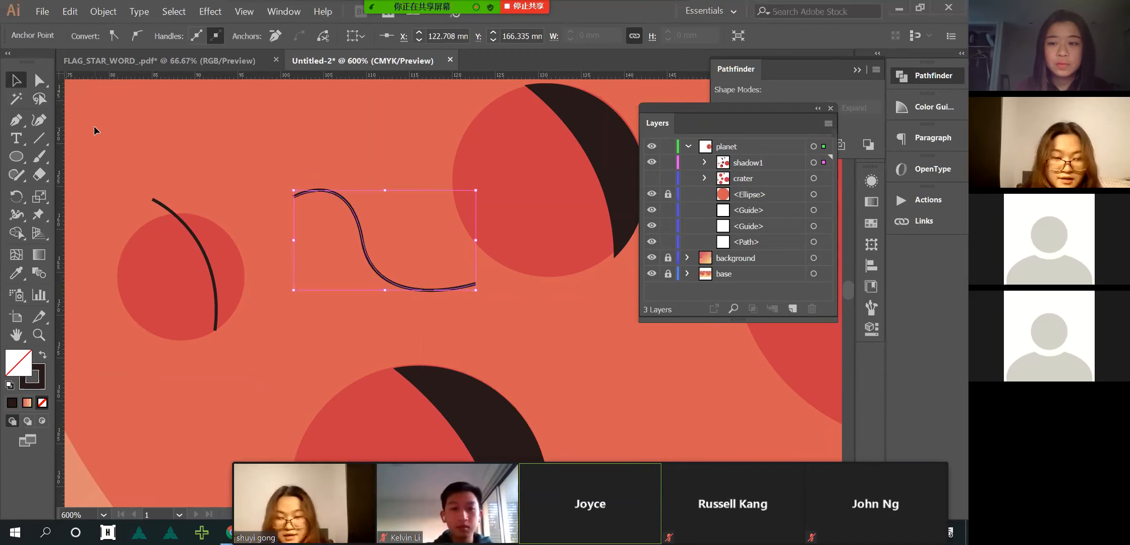
pyautogui.press('v')
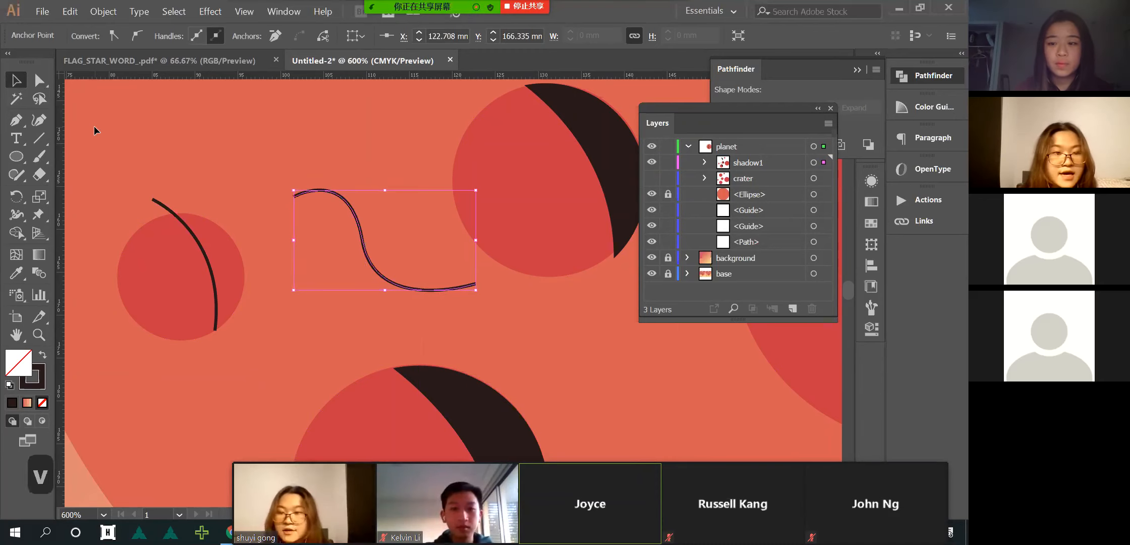
pyautogui.click(39, 81)
pyautogui.click(293, 198)
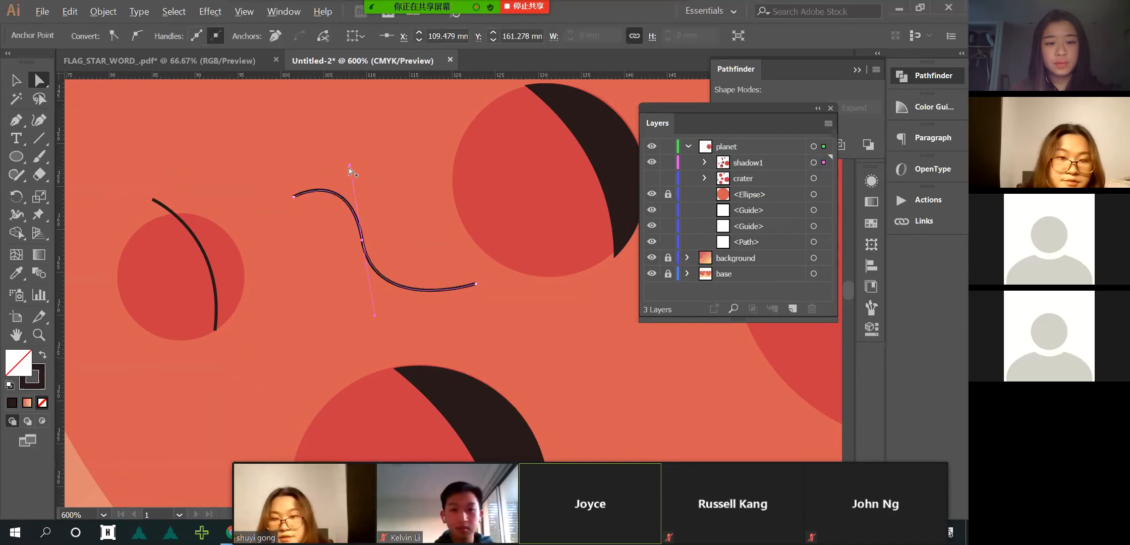
pyautogui.moveTo(326, 176); pyautogui.dragTo(351, 161)
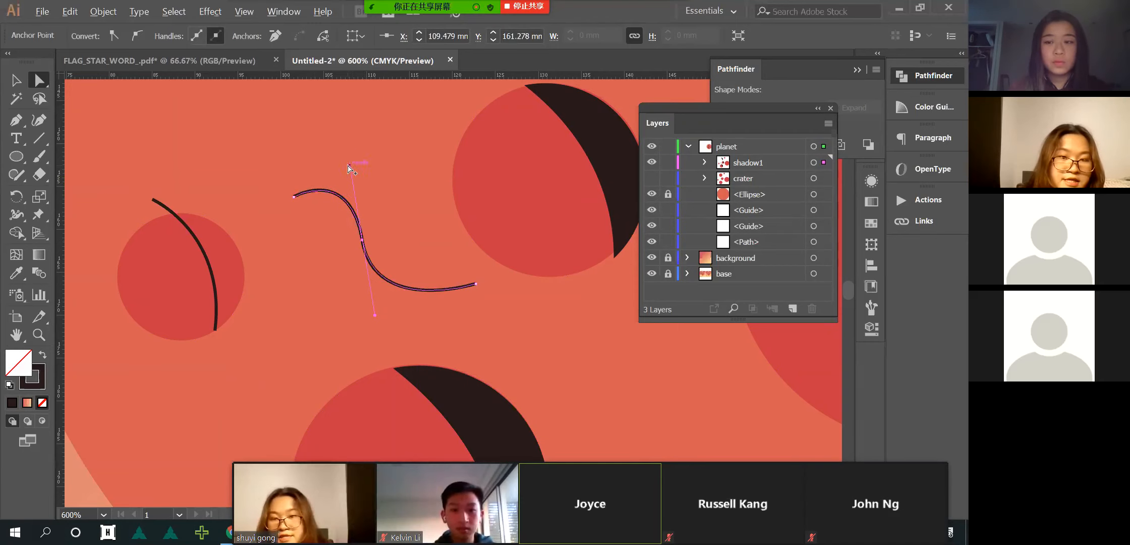
pyautogui.moveTo(330, 184); pyautogui.dragTo(350, 173)
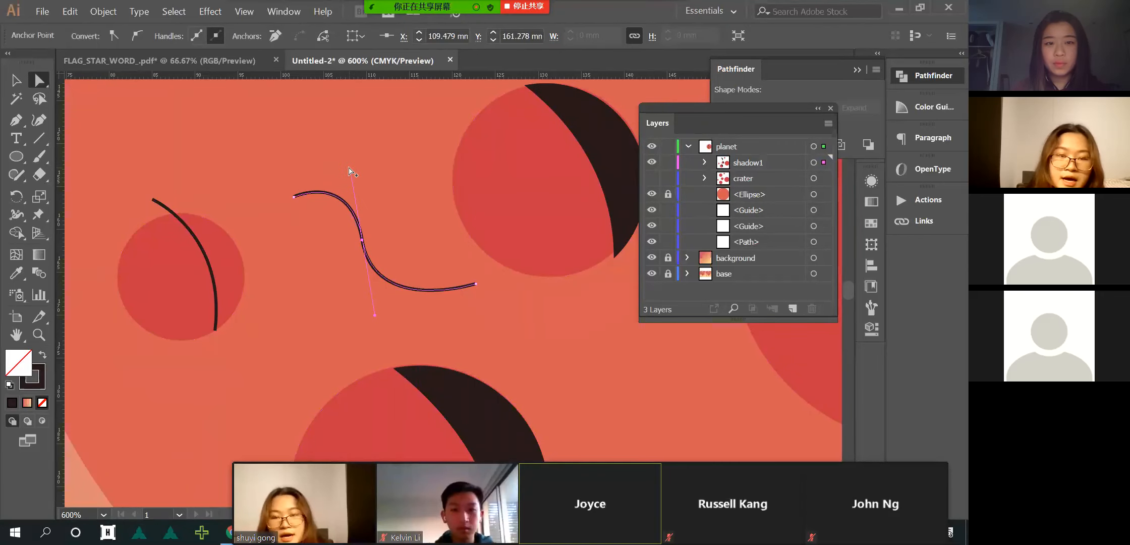
pyautogui.moveTo(350, 172); pyautogui.dragTo(347, 184)
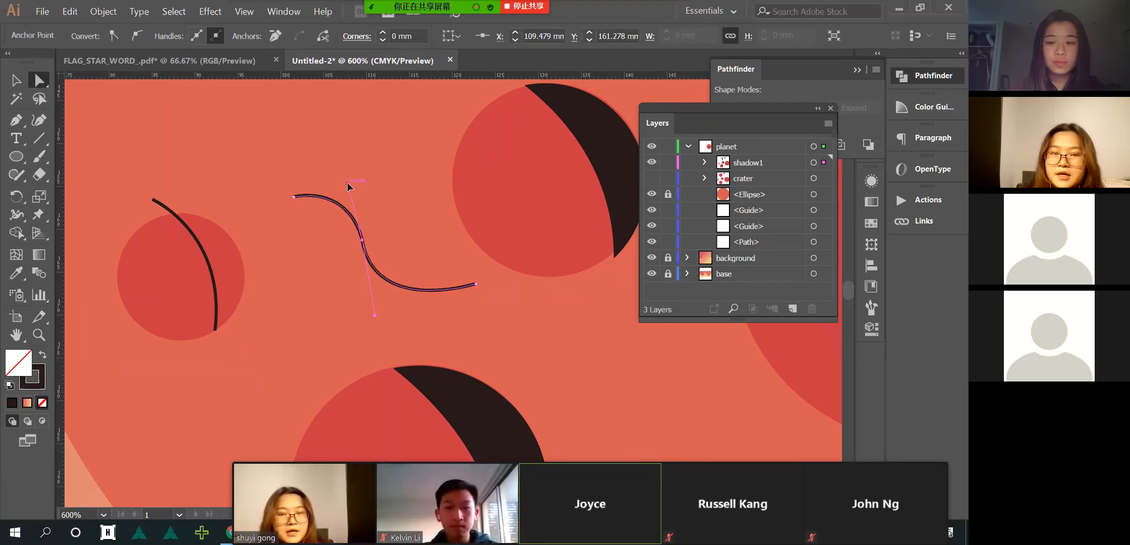
pyautogui.moveTo(345, 167); pyautogui.dragTo(346, 167)
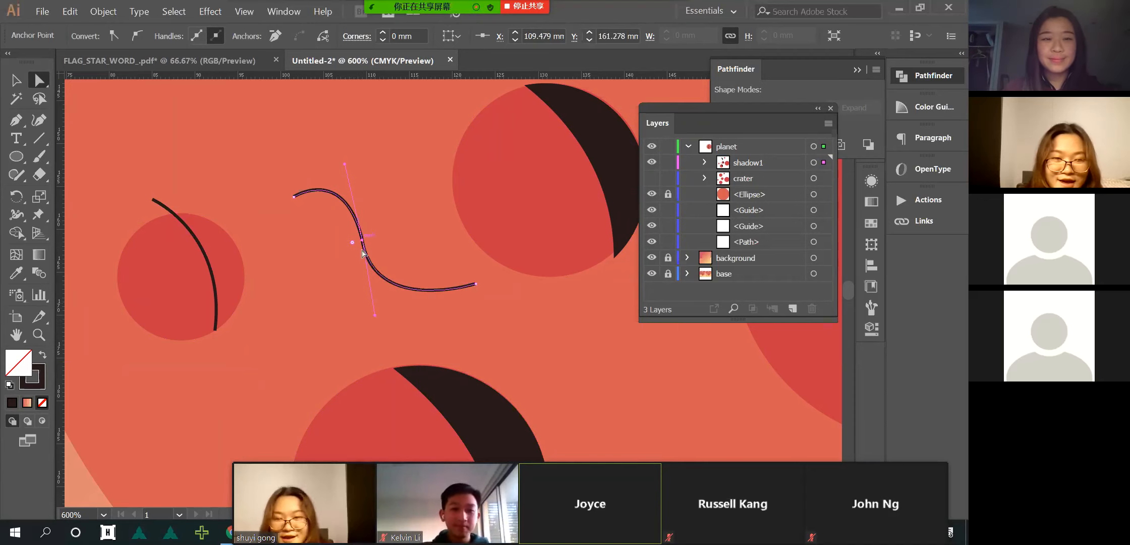
pyautogui.moveTo(345, 164); pyautogui.dragTo(370, 177)
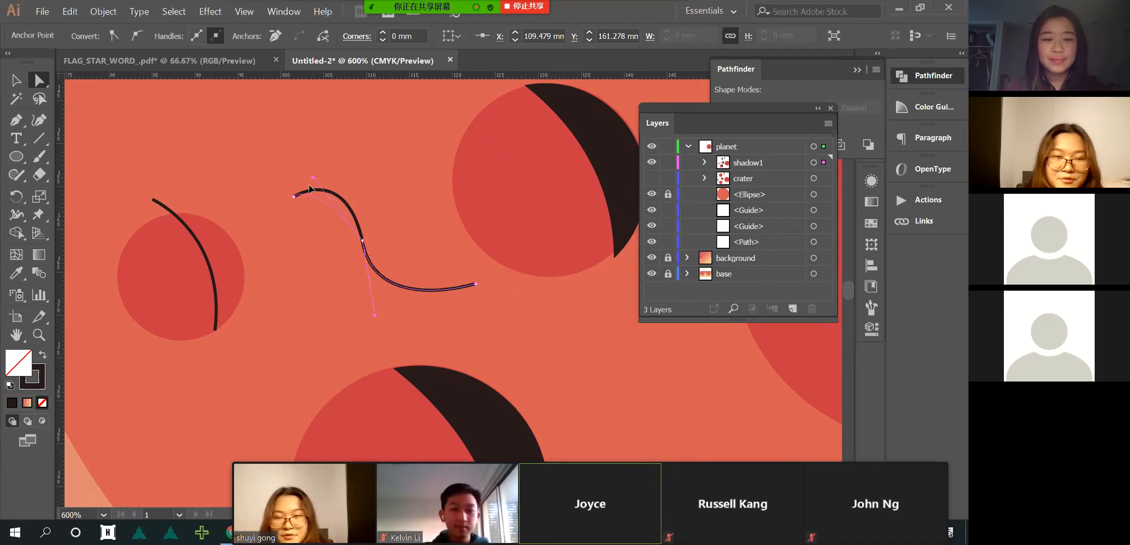
pyautogui.moveTo(342, 210); pyautogui.dragTo(353, 187)
pyautogui.moveTo(353, 221); pyautogui.dragTo(352, 220)
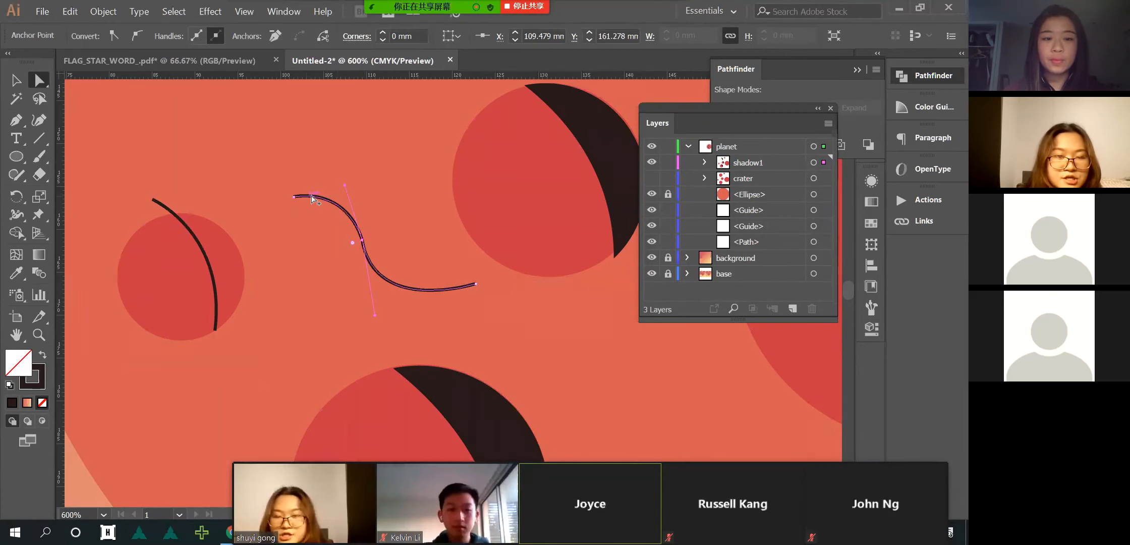
pyautogui.moveTo(345, 186); pyautogui.dragTo(372, 163)
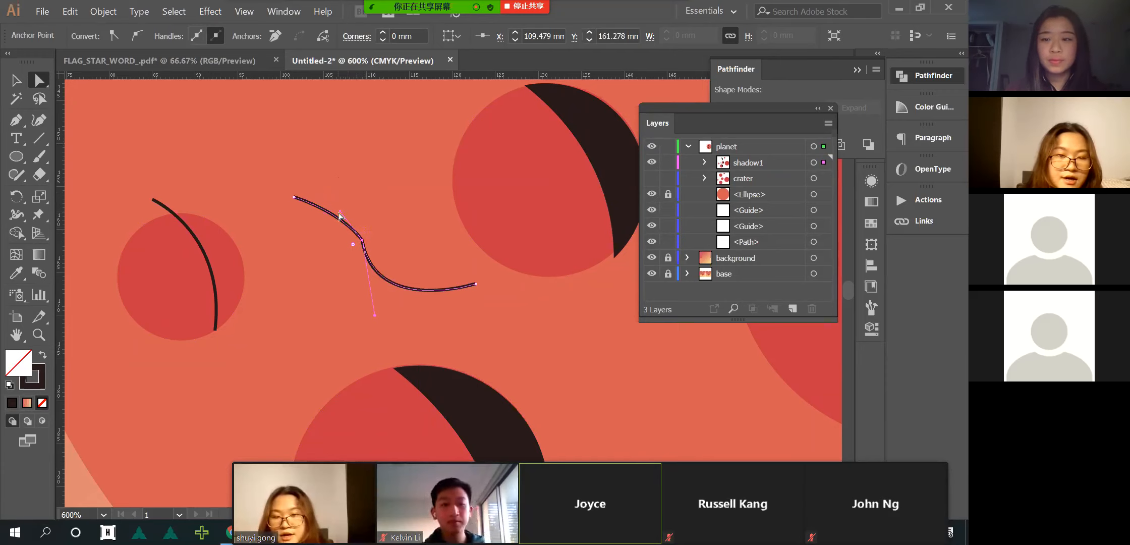
pyautogui.moveTo(349, 185)
pyautogui.mouseDown()
pyautogui.moveTo(363, 174)
pyautogui.moveTo(327, 202)
pyautogui.moveTo(355, 175)
pyautogui.mouseUp()
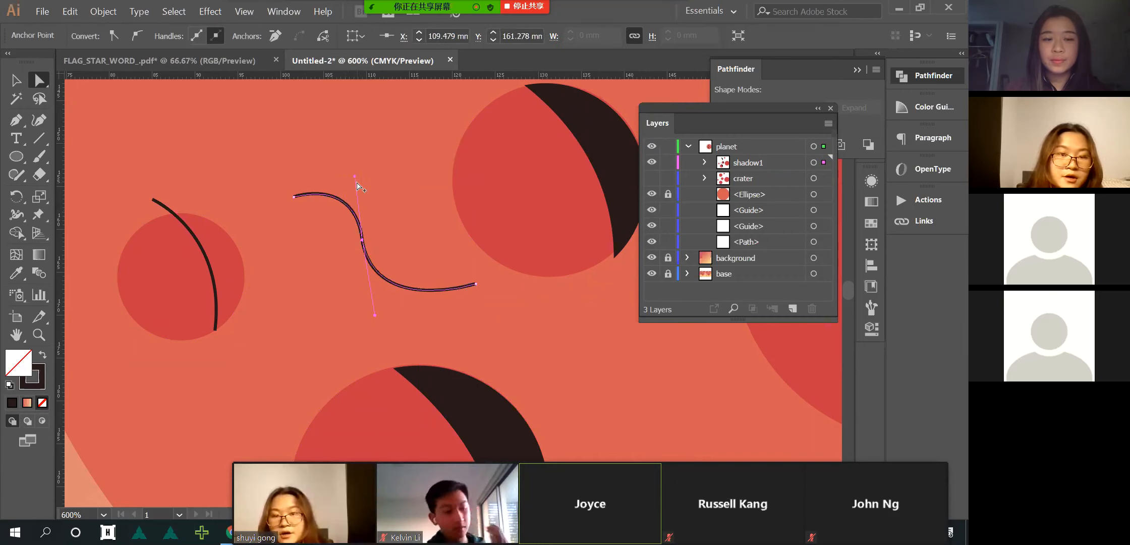
pyautogui.moveTo(356, 175)
pyautogui.mouseDown()
pyautogui.moveTo(342, 168)
pyautogui.moveTo(329, 234)
pyautogui.moveTo(356, 178)
pyautogui.moveTo(312, 253)
pyautogui.moveTo(346, 192)
pyautogui.mouseUp()
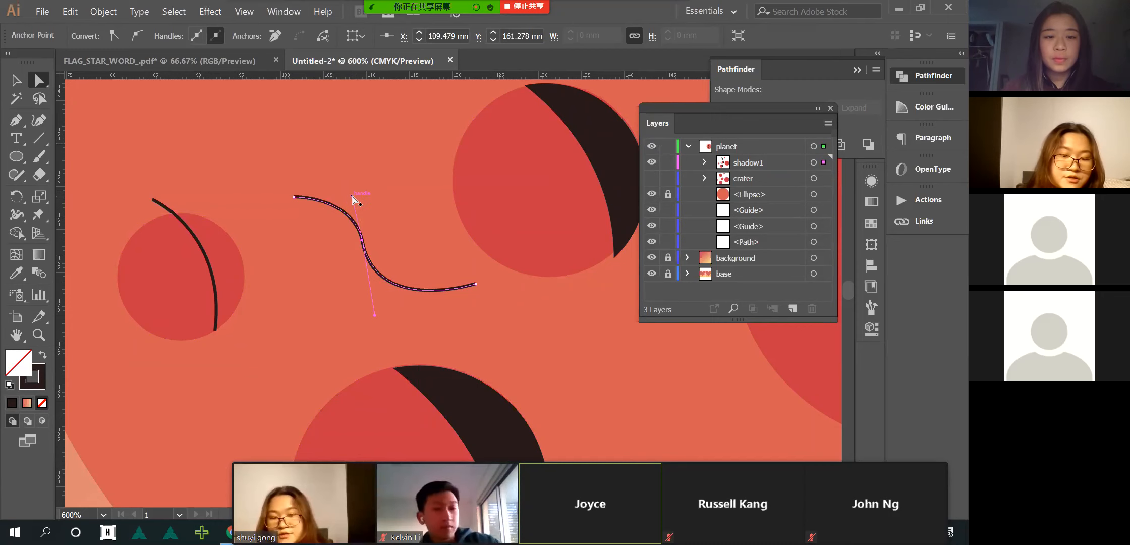
# - Swing the middle anchor's upper handle down to the lower left and its lower handle up to the upper right, reversing both bends
pyautogui.moveTo(337, 218); pyautogui.dragTo(285, 280)
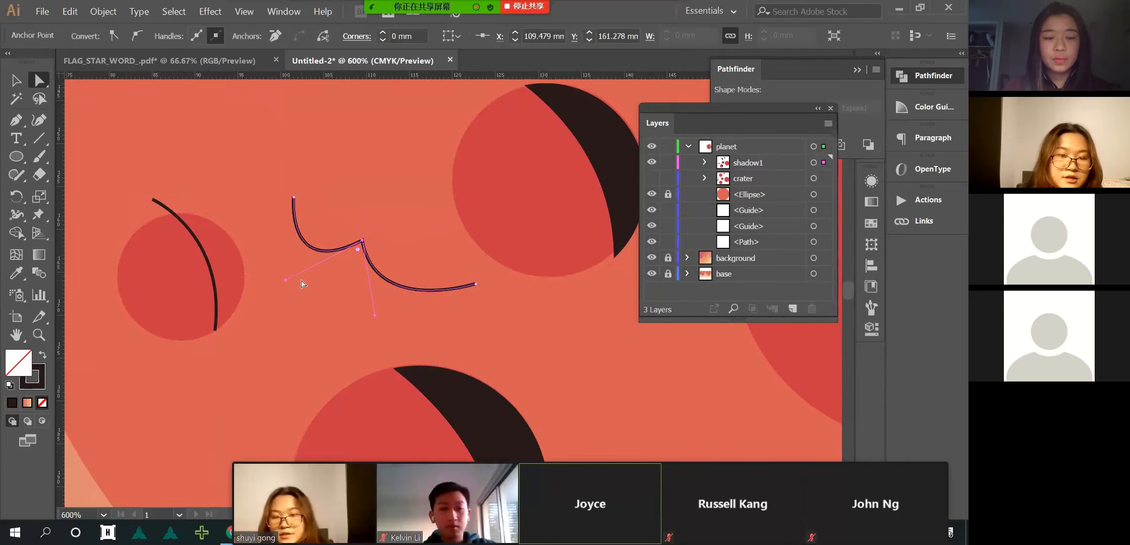
pyautogui.moveTo(285, 281)
pyautogui.mouseDown()
pyautogui.moveTo(376, 185)
pyautogui.moveTo(322, 264)
pyautogui.moveTo(371, 182)
pyautogui.moveTo(361, 205)
pyautogui.moveTo(338, 176)
pyautogui.moveTo(294, 295)
pyautogui.mouseUp()
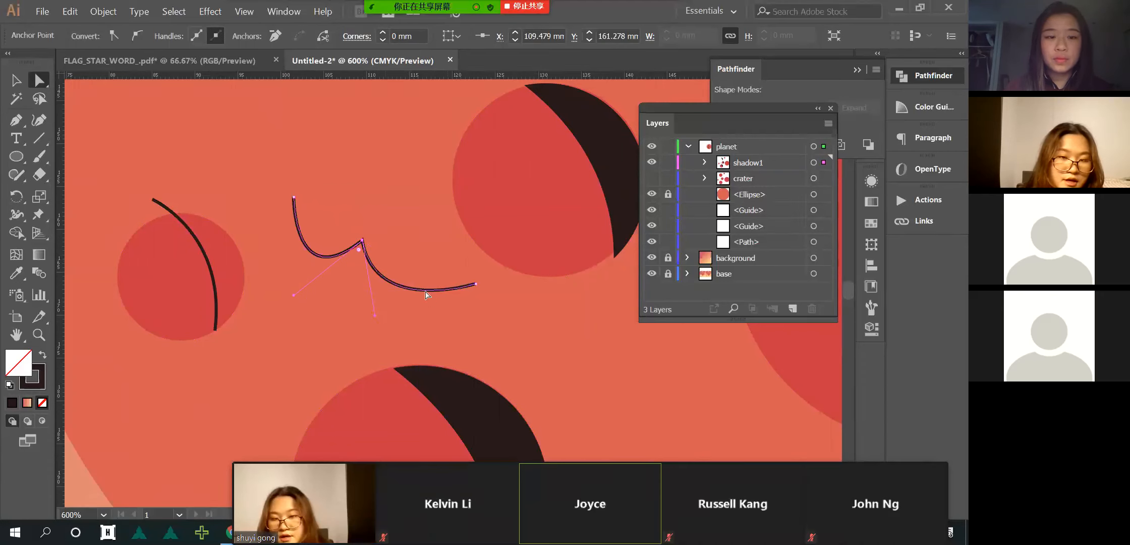
pyautogui.moveTo(294, 295)
pyautogui.mouseDown()
pyautogui.moveTo(322, 239)
pyautogui.moveTo(314, 290)
pyautogui.mouseUp()
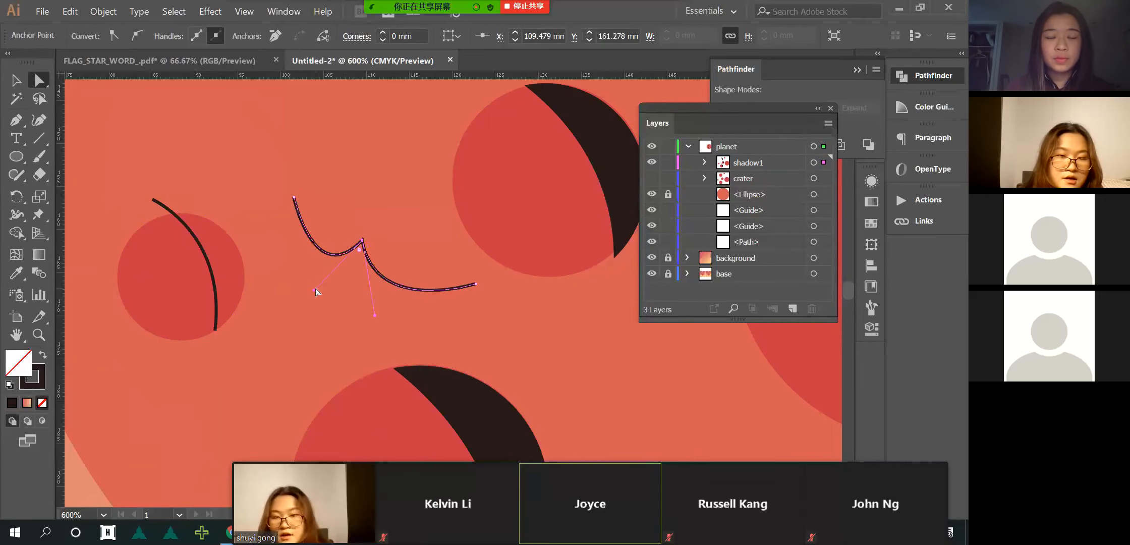
pyautogui.moveTo(377, 314); pyautogui.dragTo(394, 210)
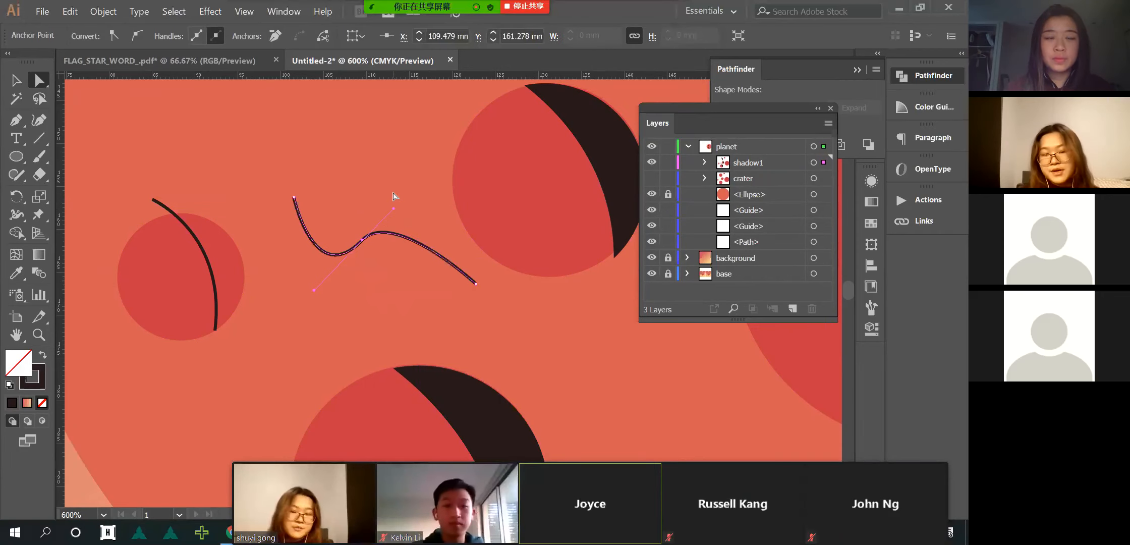
# - Delete the S-shaped practice path's middle anchor with its segments and switch to the Pen tool
pyautogui.press('Delete')
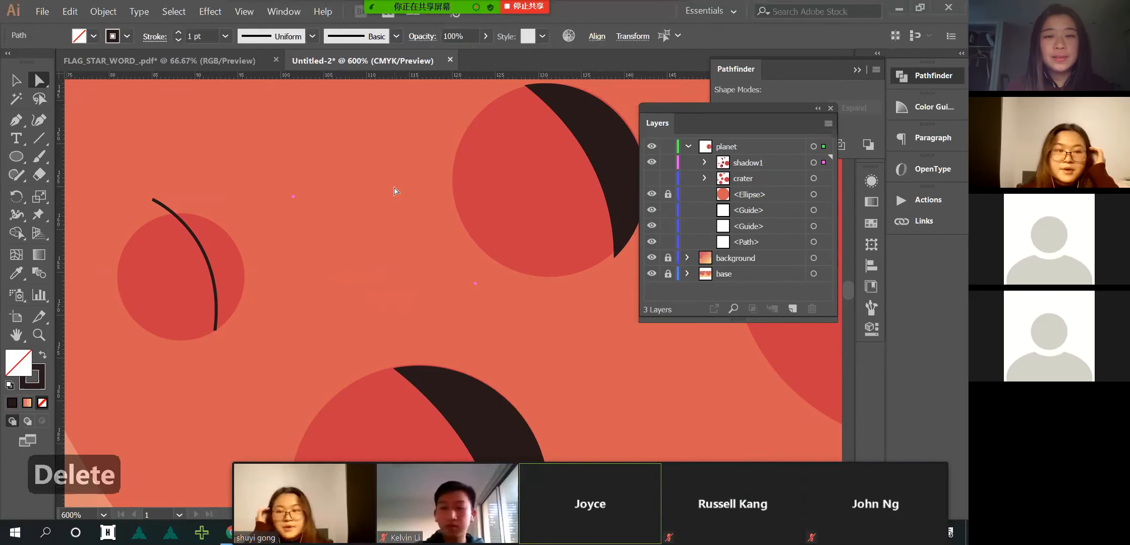
pyautogui.click(15, 124)
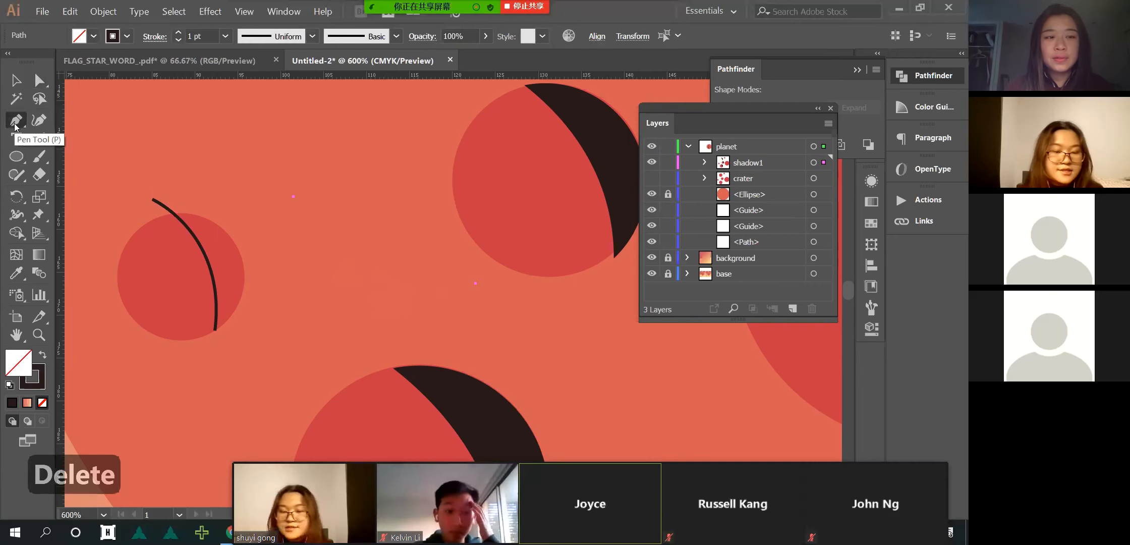
# - Draw a looping practice path with the Pen tool in the space between the small and upper craters, then deselect it
pyautogui.click(205, 148)
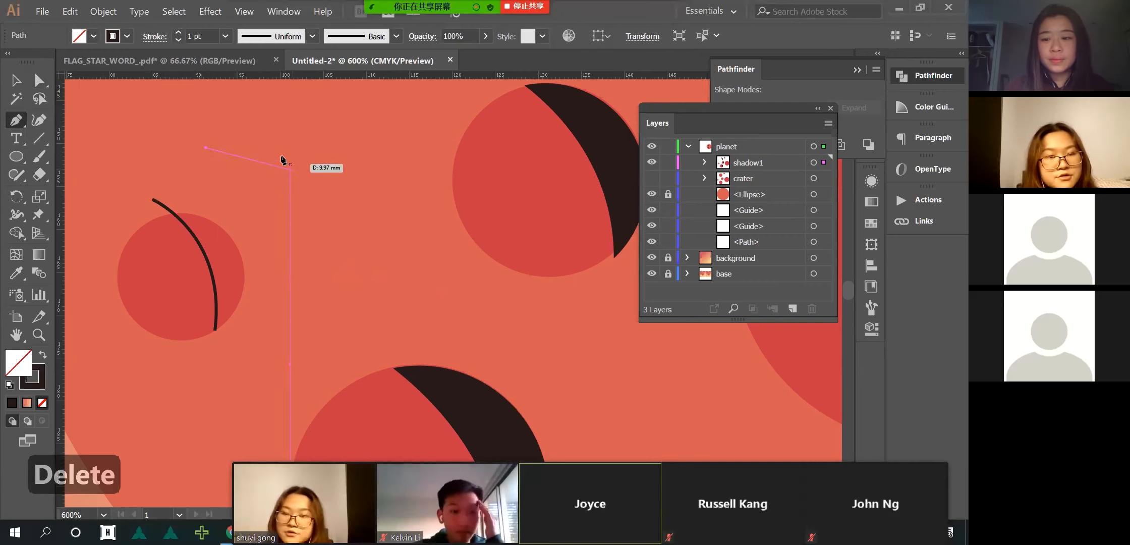
pyautogui.moveTo(409, 280); pyautogui.dragTo(437, 269)
pyautogui.moveTo(350, 134); pyautogui.dragTo(316, 146)
pyautogui.moveTo(356, 201); pyautogui.dragTo(381, 218)
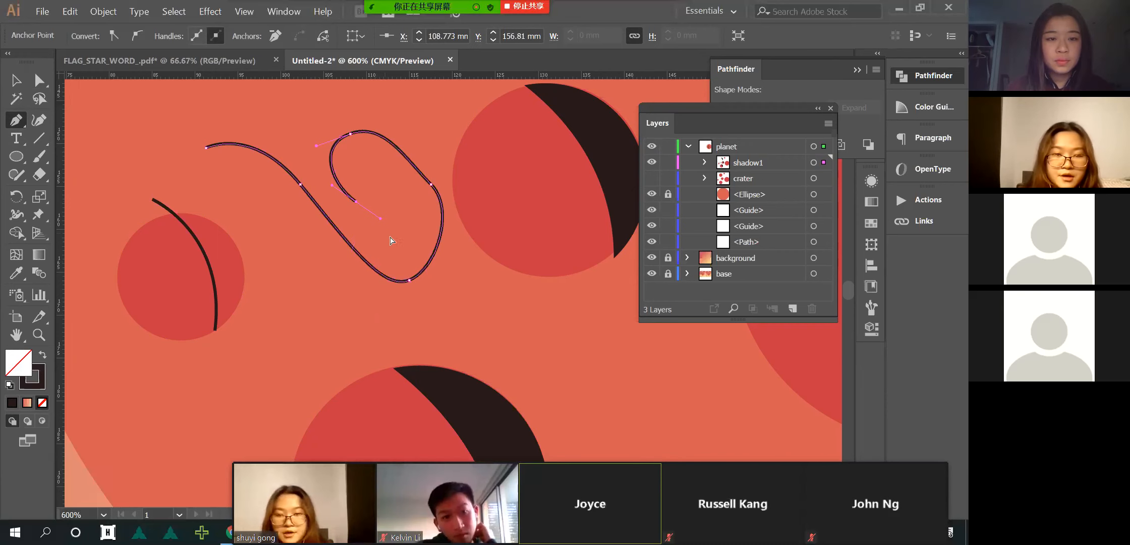
pyautogui.keyDown('ctrl'); pyautogui.click(399, 253); pyautogui.keyUp('ctrl')
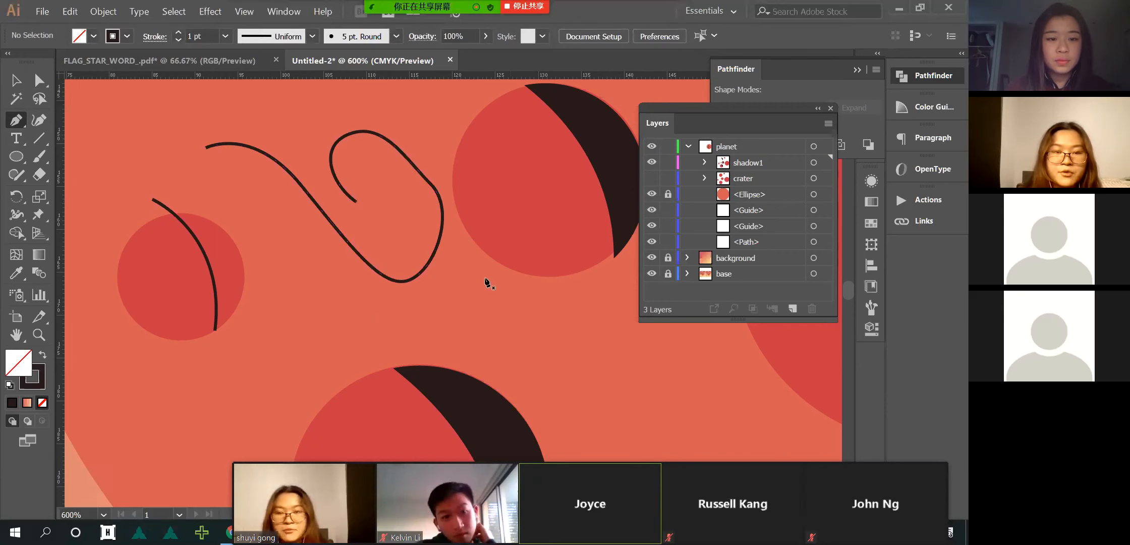
# - Delete the looping practice path and the black arc crossing the small crater
pyautogui.press('v')
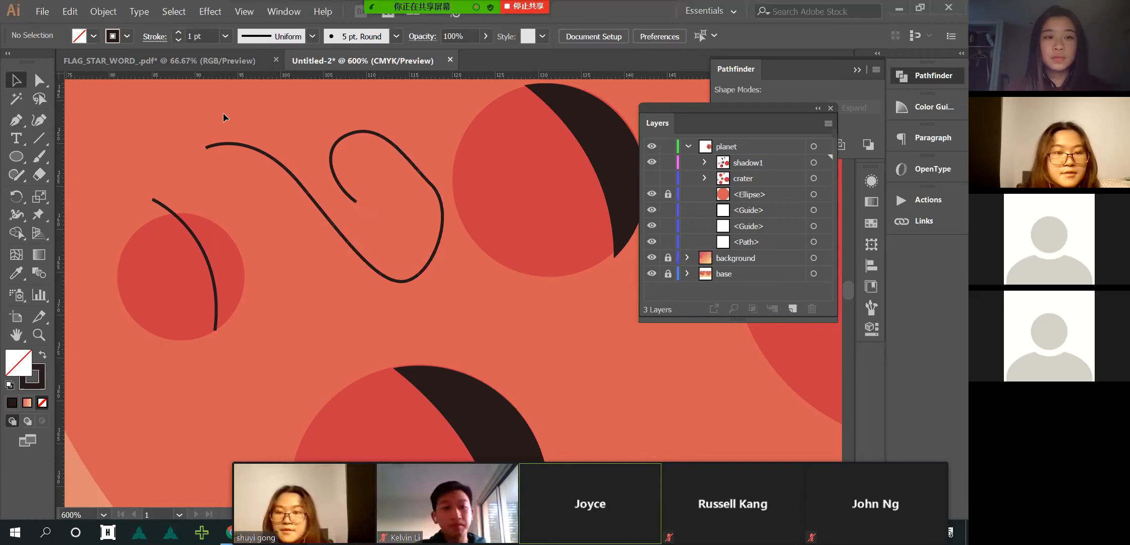
pyautogui.click(352, 201)
pyautogui.press('Delete')
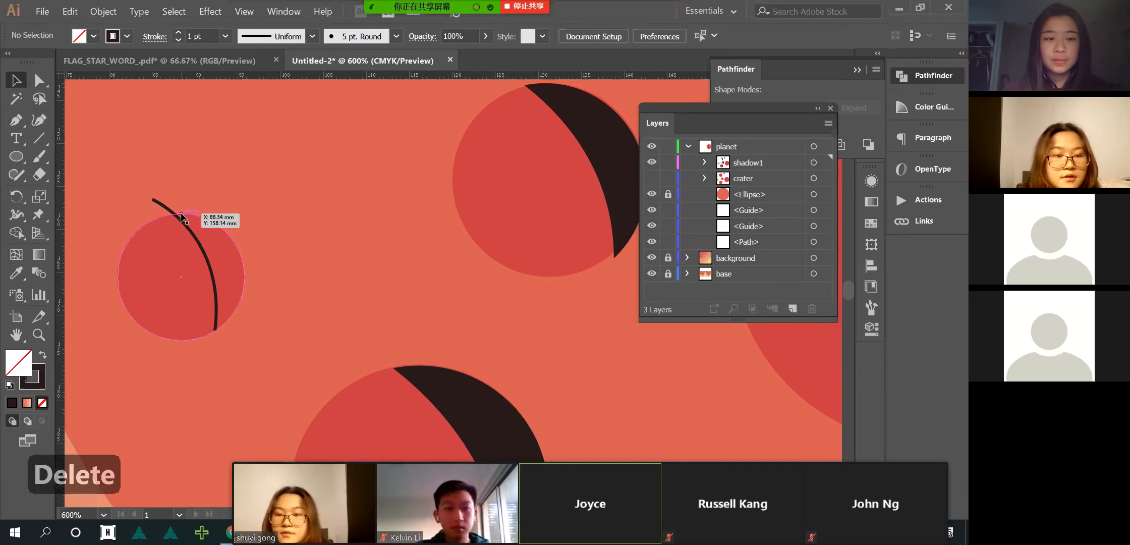
pyautogui.click(180, 218)
pyautogui.press('Delete')
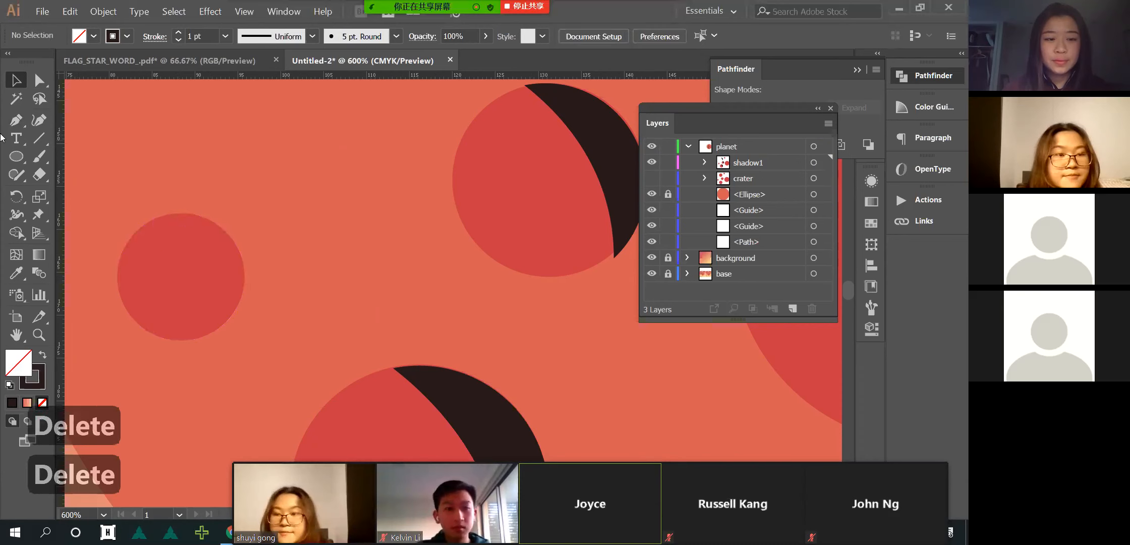
# - Draw a curved Pen segment across the small crater, from just outside its upper-left edge to just below its lower-right edge
pyautogui.click(23, 125)
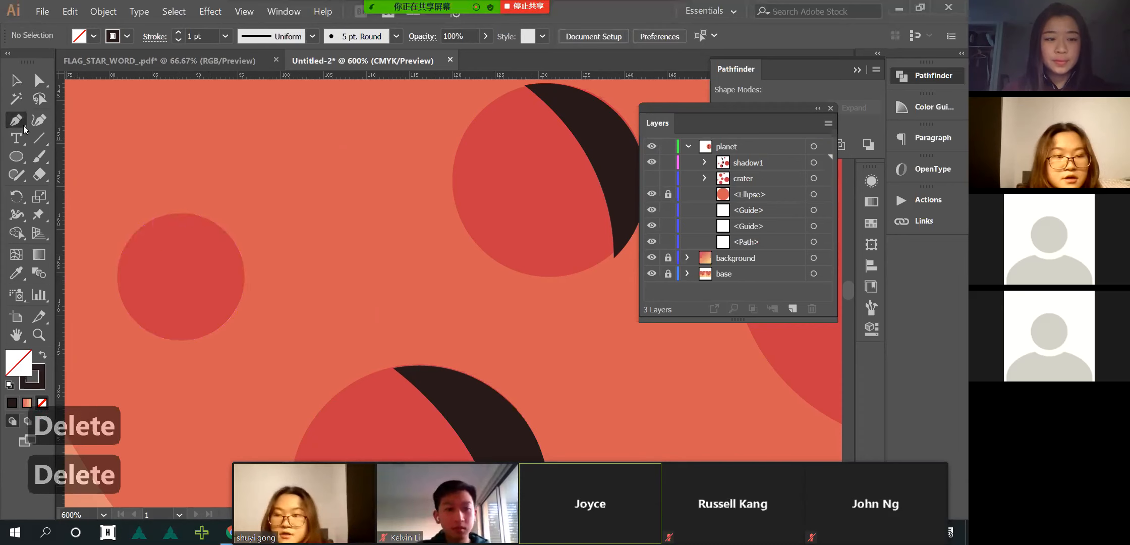
pyautogui.click(147, 204)
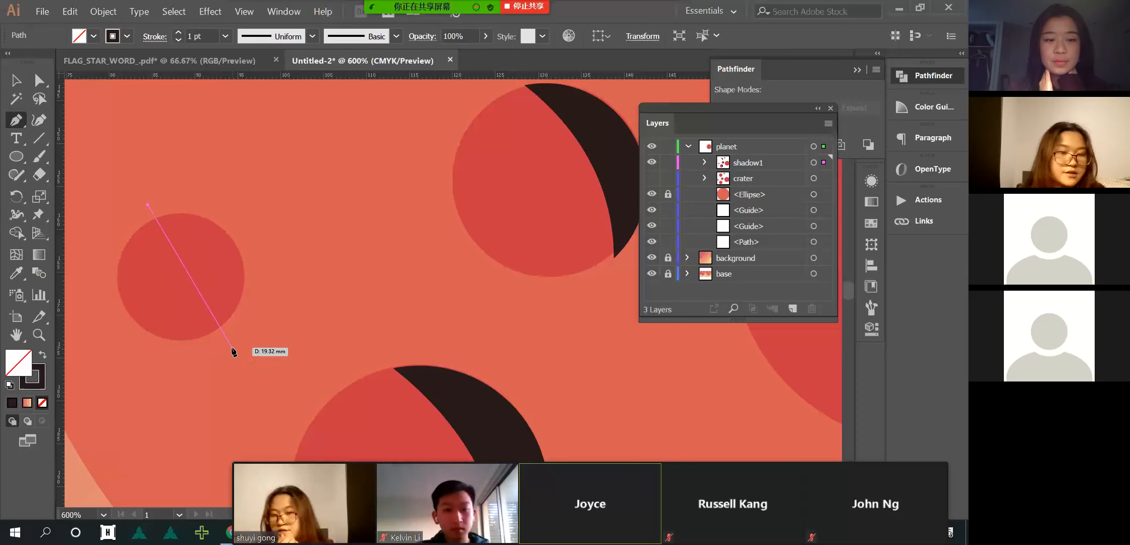
pyautogui.moveTo(224, 348); pyautogui.dragTo(227, 389)
pyautogui.moveTo(227, 443); pyautogui.dragTo(224, 457)
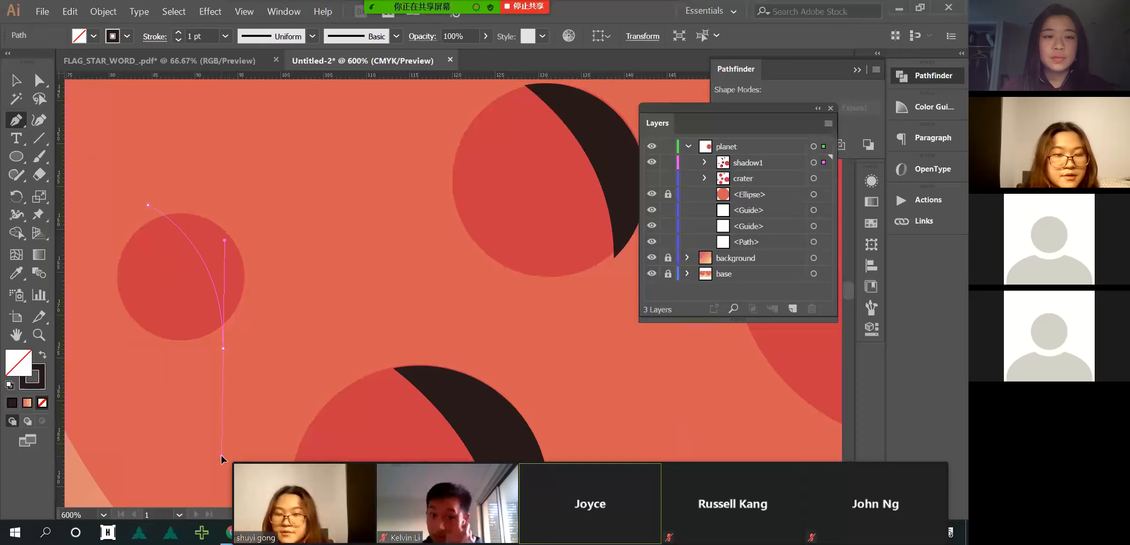
# - Continue the path loosely around the outside of the small crater's upper-right side and close it at its starting anchor
pyautogui.click(310, 246)
pyautogui.click(290, 168)
pyautogui.click(200, 130)
pyautogui.click(152, 143)
pyautogui.click(131, 166)
pyautogui.click(140, 189)
pyautogui.click(148, 205)
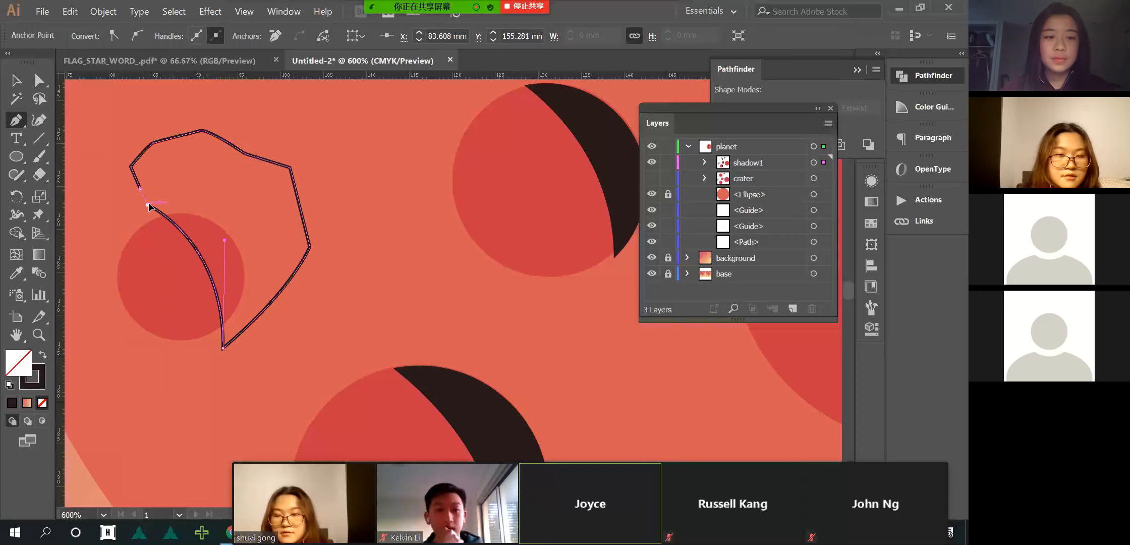
# - Swap the closed shape's fill and stroke, giving it the dark fill and no stroke
pyautogui.click(42, 355)
pyautogui.click(41, 355)
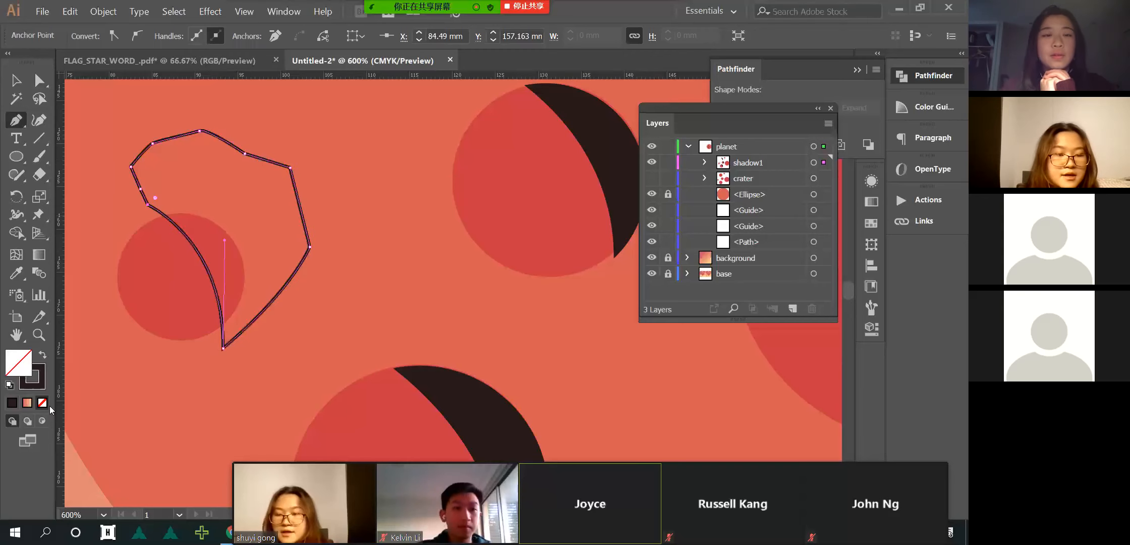
pyautogui.click(42, 356)
pyautogui.click(42, 356)
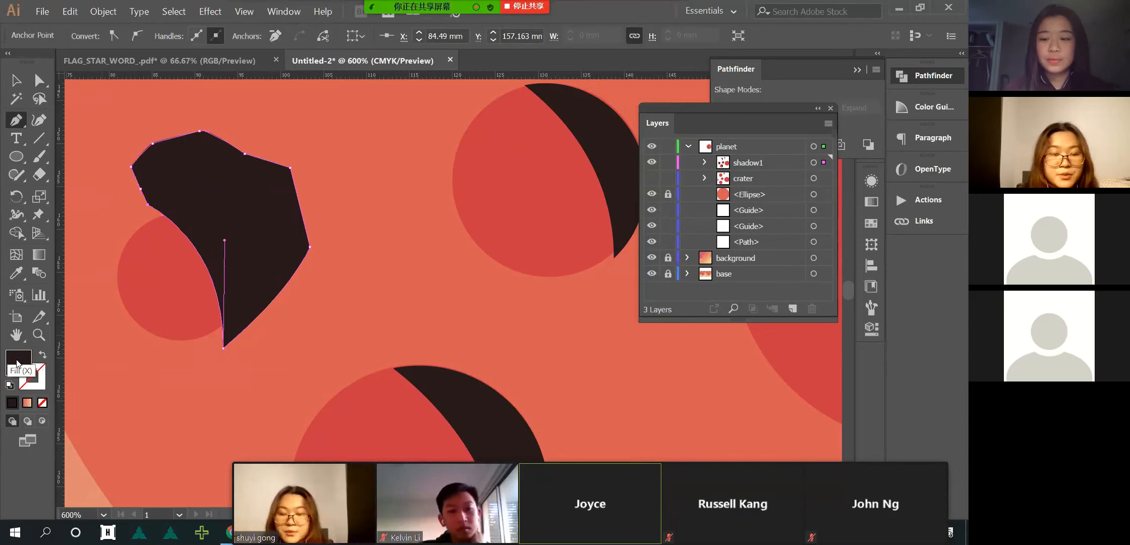
# - Intersect the dark shape with the small crater's circle using Pathfinder to make a crescent shadow
pyautogui.click(16, 80)
pyautogui.click(170, 252)
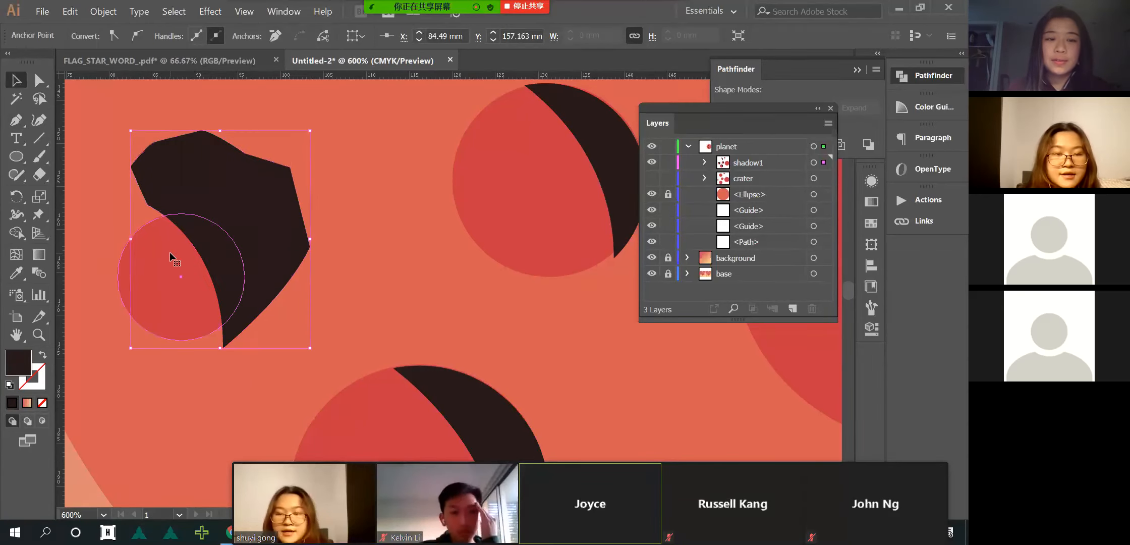
pyautogui.keyDown('shift'); pyautogui.click(272, 222); pyautogui.keyUp('shift')
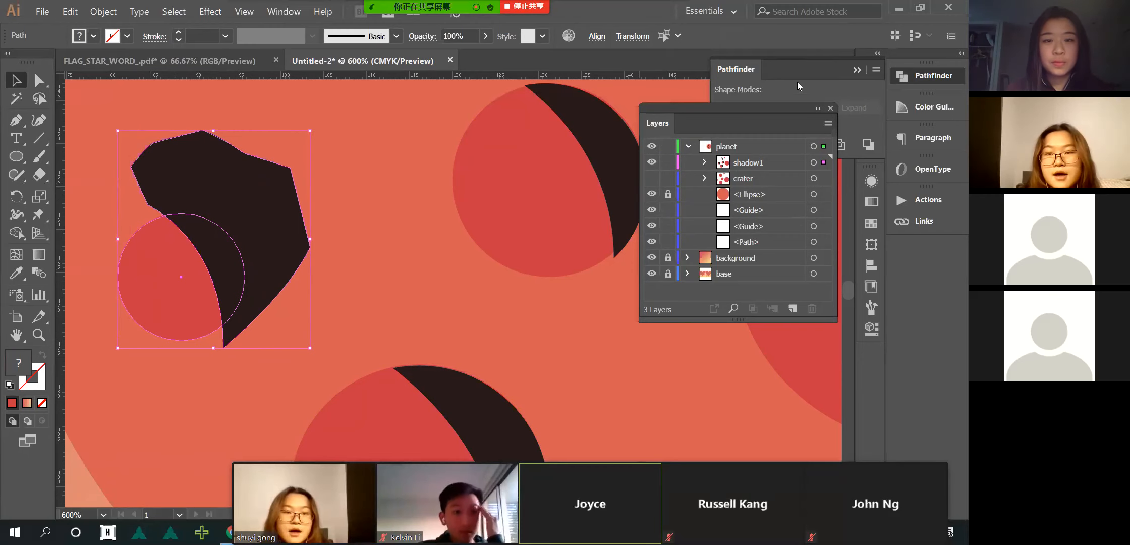
pyautogui.click(814, 66)
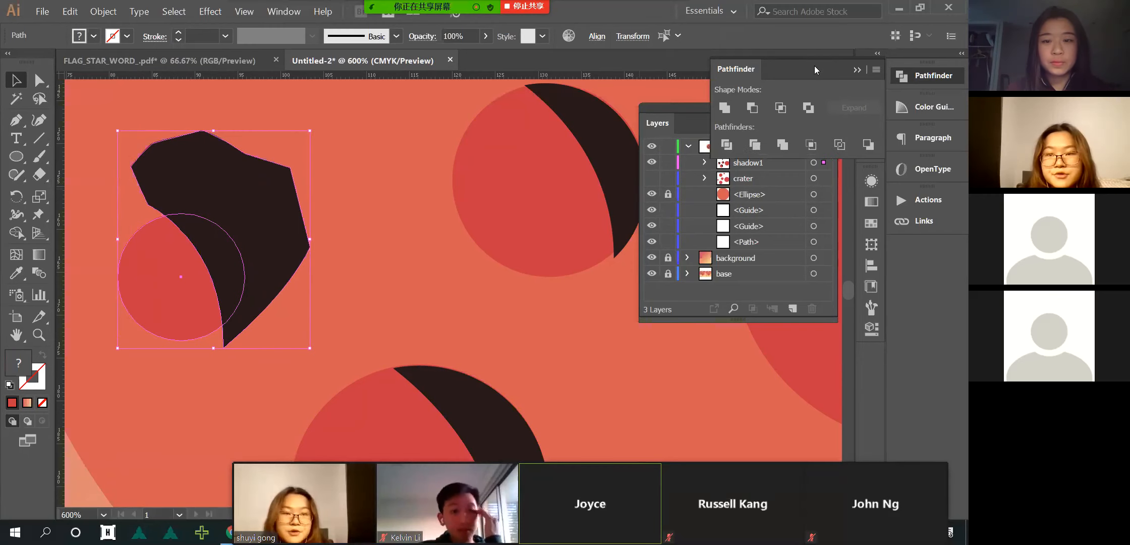
pyautogui.click(784, 107)
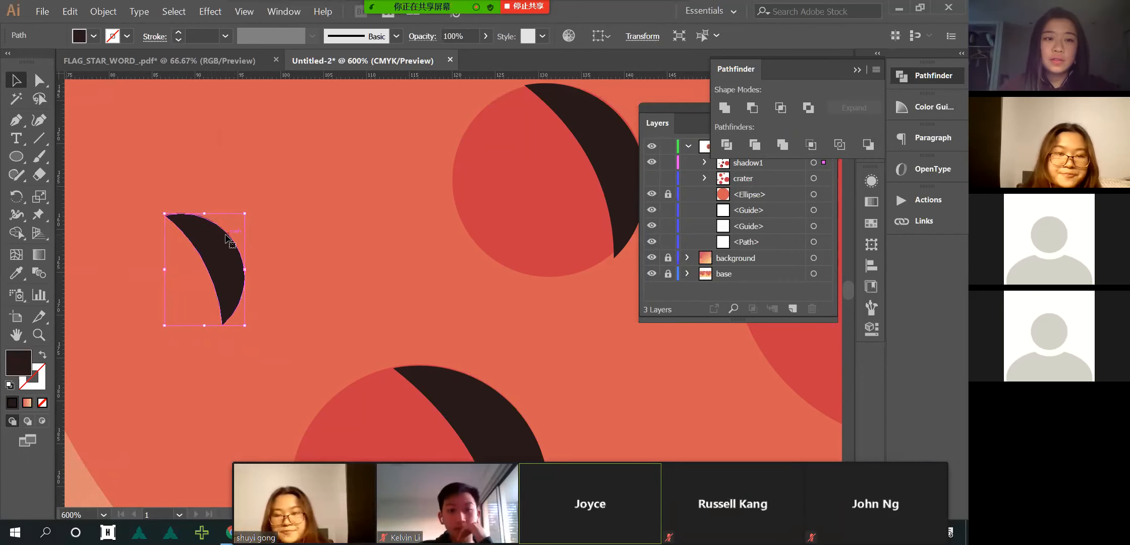
# - Place a copy of the small crescent shadow over the small crater near the planet's upper right
pyautogui.scroll(-2, 212, 258)
pyautogui.scroll(-1, 208, 265)
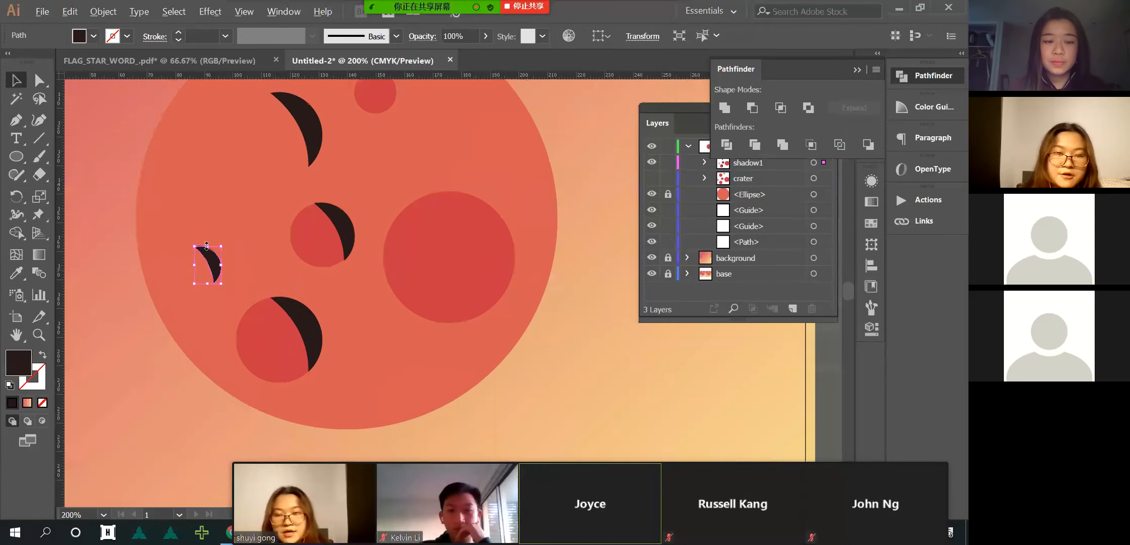
pyautogui.scroll(2, 252, 259)
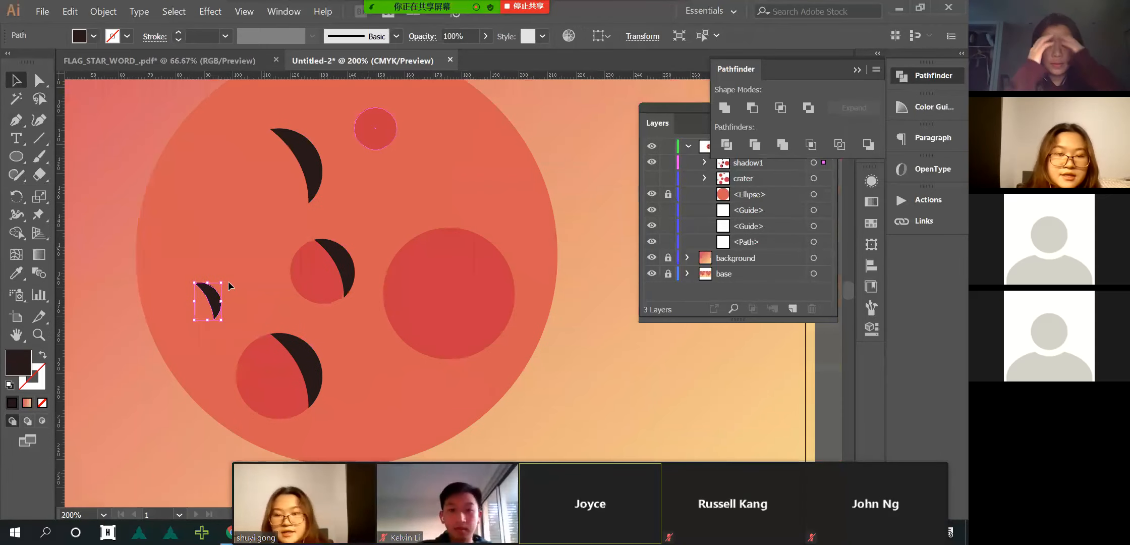
pyautogui.moveTo(214, 301); pyautogui.dragTo(390, 126)
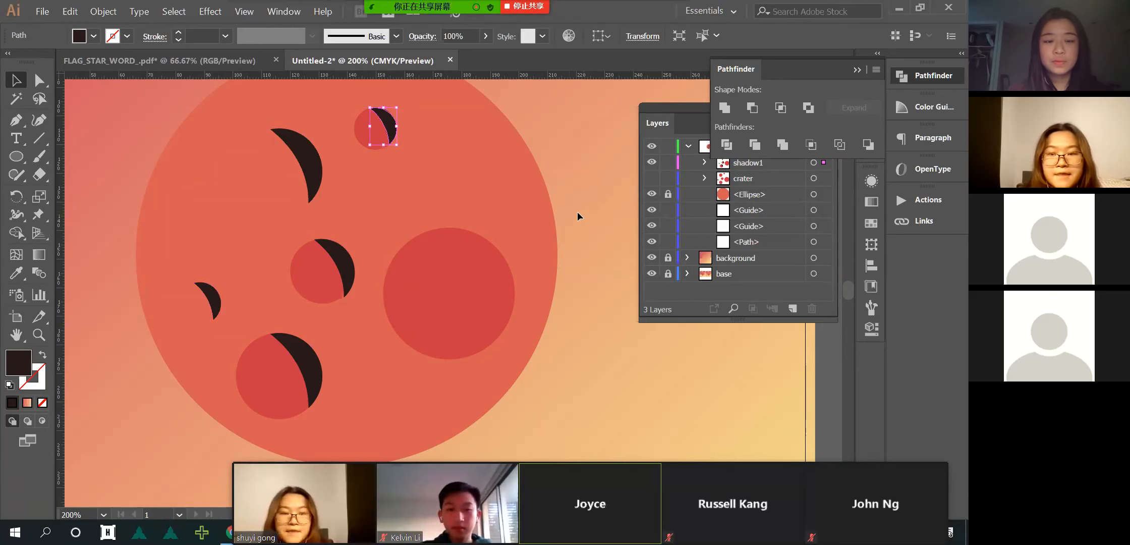
# - Delete the four leftover red circles in the shadow1 layer, keeping only the dark crescents
pyautogui.click(439, 278)
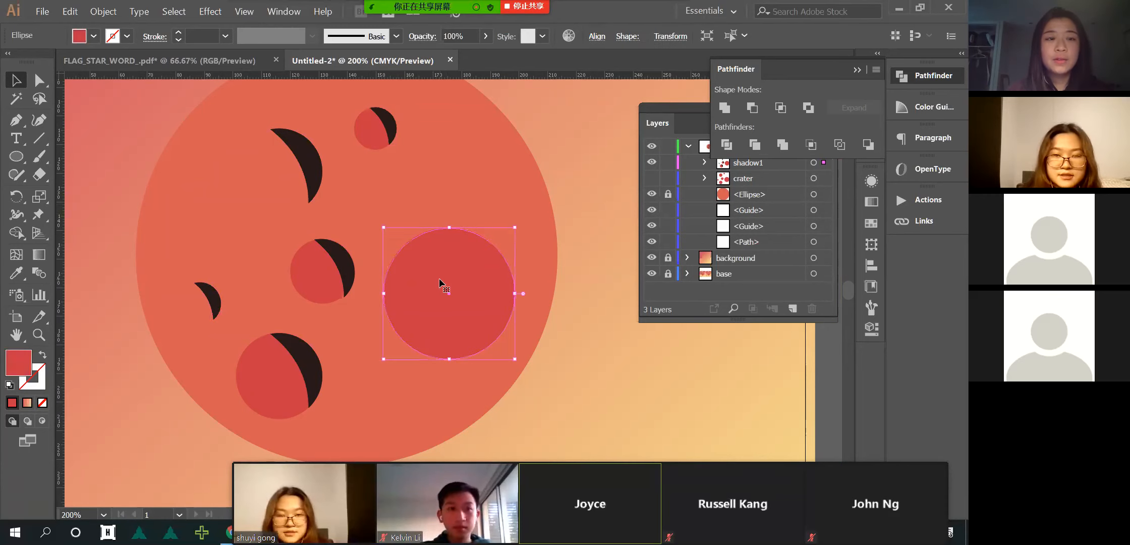
pyautogui.press('Delete')
pyautogui.click(312, 279)
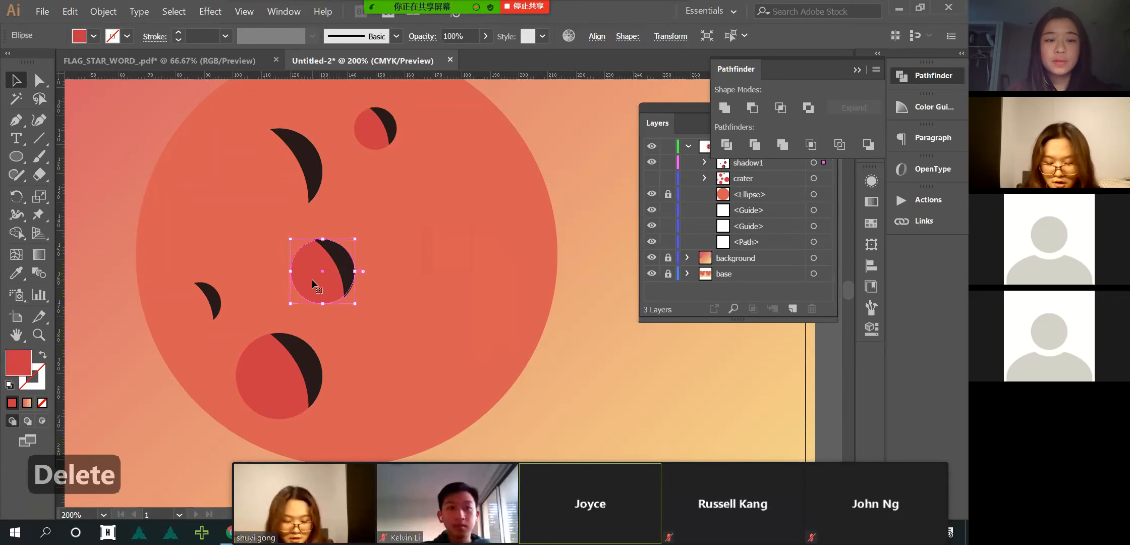
pyautogui.press('Delete')
pyautogui.click(283, 369)
pyautogui.press('Delete')
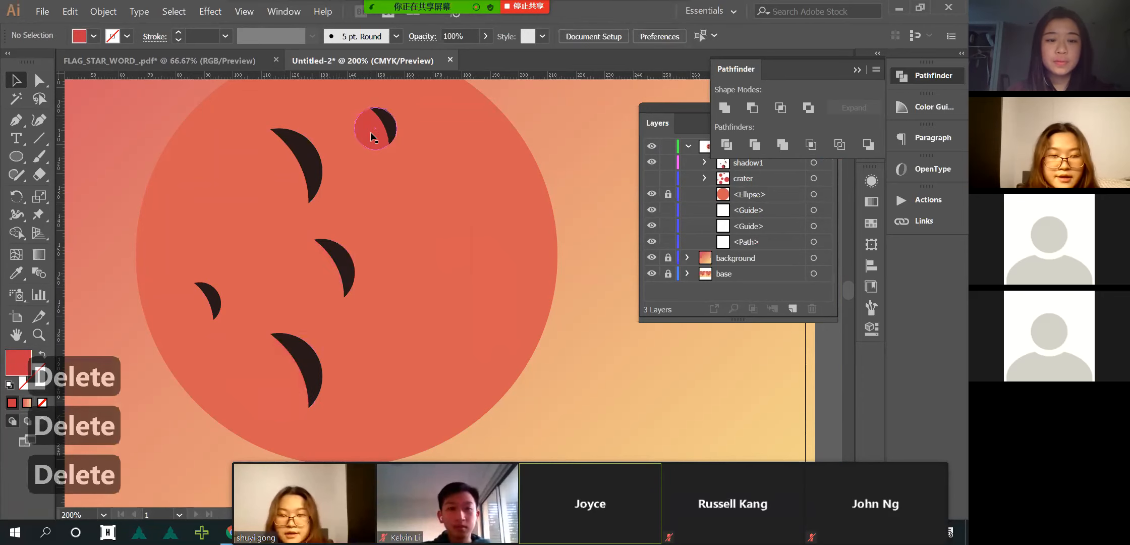
pyautogui.click(373, 130)
pyautogui.press('Delete')
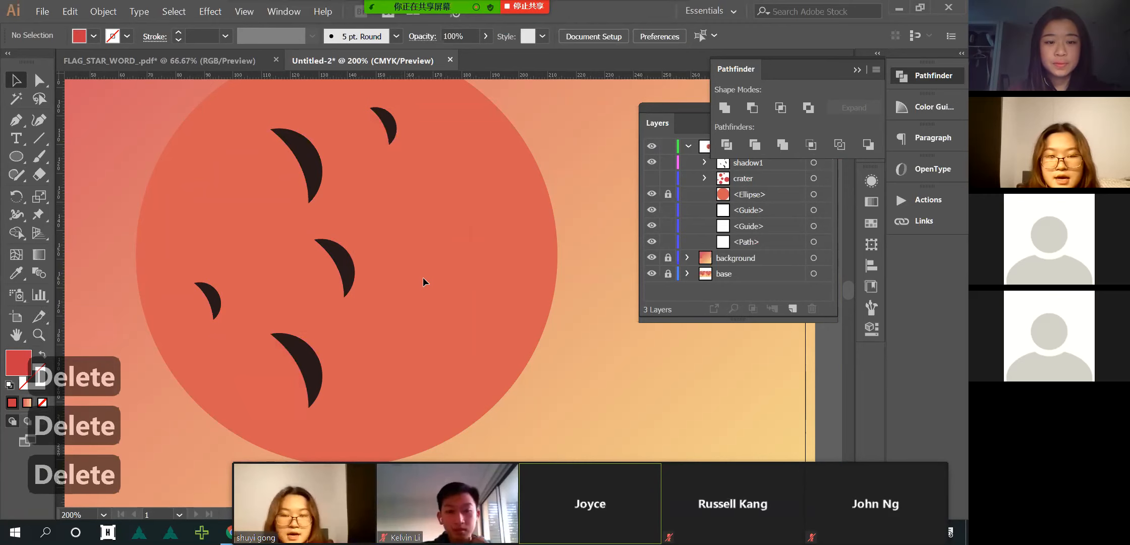
# - Toggle the visibility of the crater layer to check the crescents, leaving the layer shown
pyautogui.click(652, 178)
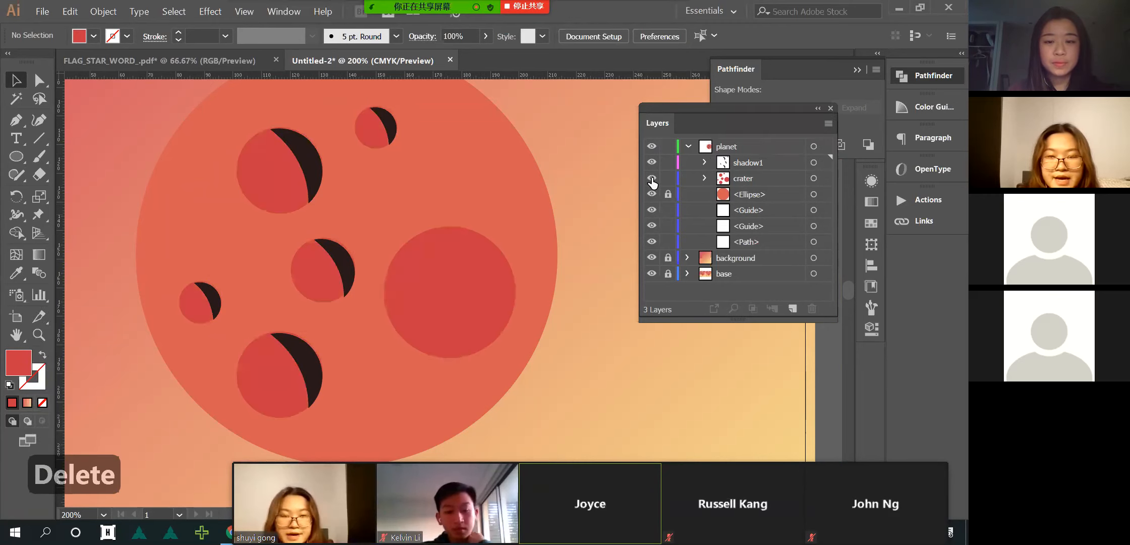
pyautogui.click(652, 178)
pyautogui.click(652, 178)
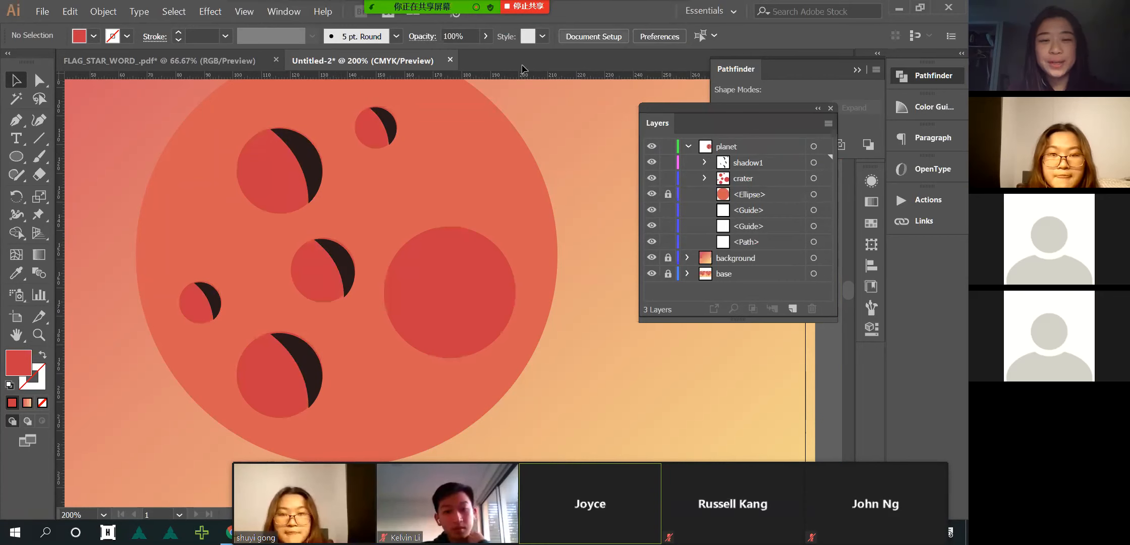
# - Copy the upper-left crater's crescent onto the large crater and enlarge it to fit that crater's right edge
pyautogui.moveTo(298, 157); pyautogui.dragTo(470, 254)
pyautogui.moveTo(496, 301)
pyautogui.mouseDown()
pyautogui.moveTo(519, 334)
pyautogui.moveTo(494, 293)
pyautogui.mouseUp()
pyautogui.moveTo(507, 334); pyautogui.dragTo(521, 344)
pyautogui.moveTo(496, 280); pyautogui.dragTo(500, 281)
pyautogui.click(581, 333)
pyautogui.scroll(-1, 405, 263)
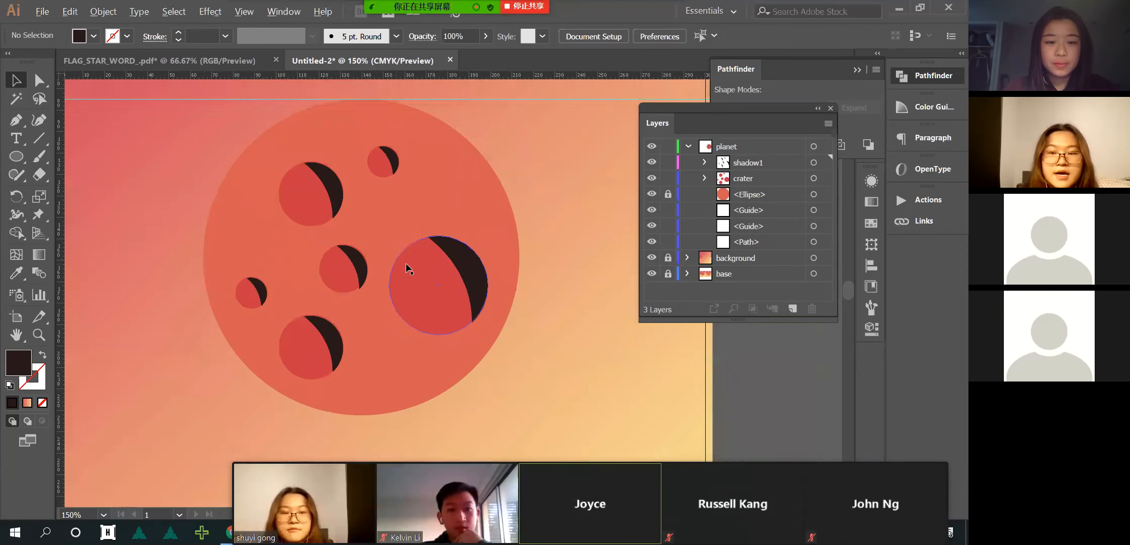
# - Recolor all six crater crescents with the dark red sampled by Eyedropper from the reference planet's crater shadow, then deselect them
pyautogui.click(336, 211)
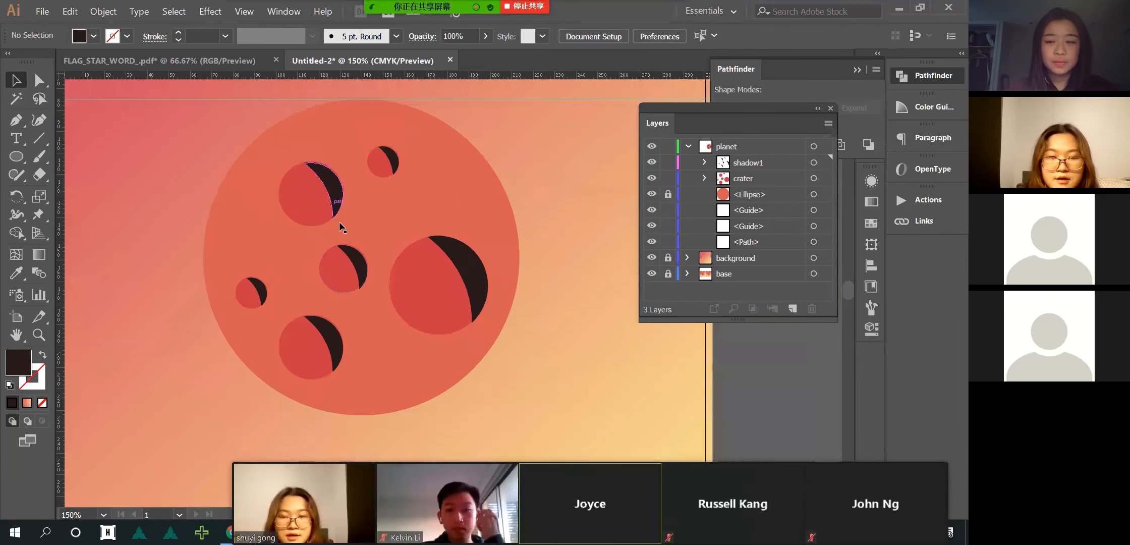
pyautogui.keyDown('shift'); pyautogui.click(395, 162); pyautogui.keyUp('shift')
pyautogui.keyDown('shift'); pyautogui.click(461, 260); pyautogui.keyUp('shift')
pyautogui.keyDown('shift'); pyautogui.click(364, 257); pyautogui.keyUp('shift')
pyautogui.keyDown('shift'); pyautogui.click(334, 349); pyautogui.keyUp('shift')
pyautogui.keyDown('shift'); pyautogui.click(255, 291); pyautogui.keyUp('shift')
pyautogui.hscroll(-10, 73, 271)
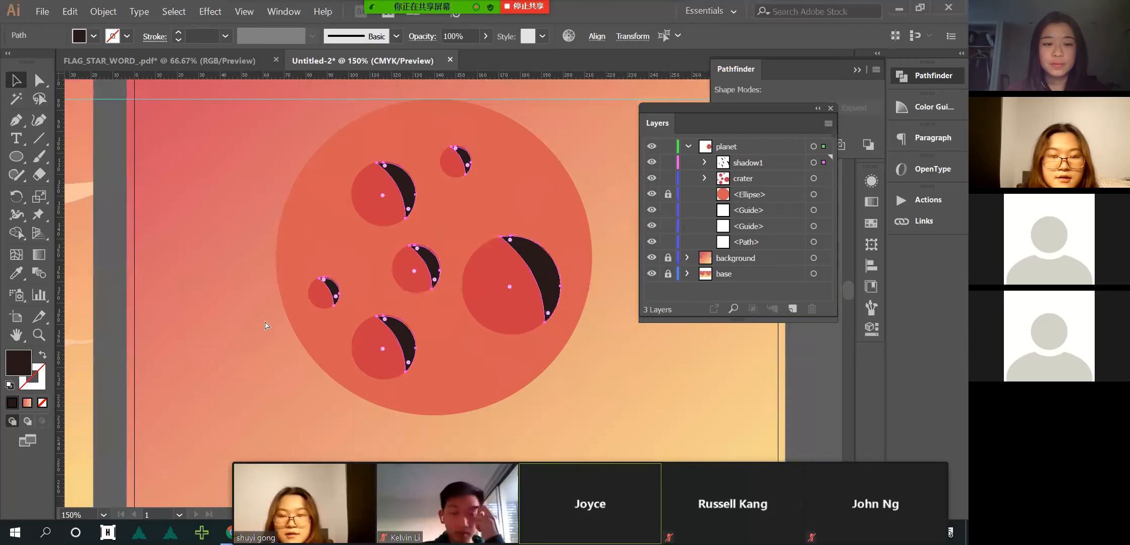
pyautogui.press('i')
pyautogui.hscroll(-10, 118, 264)
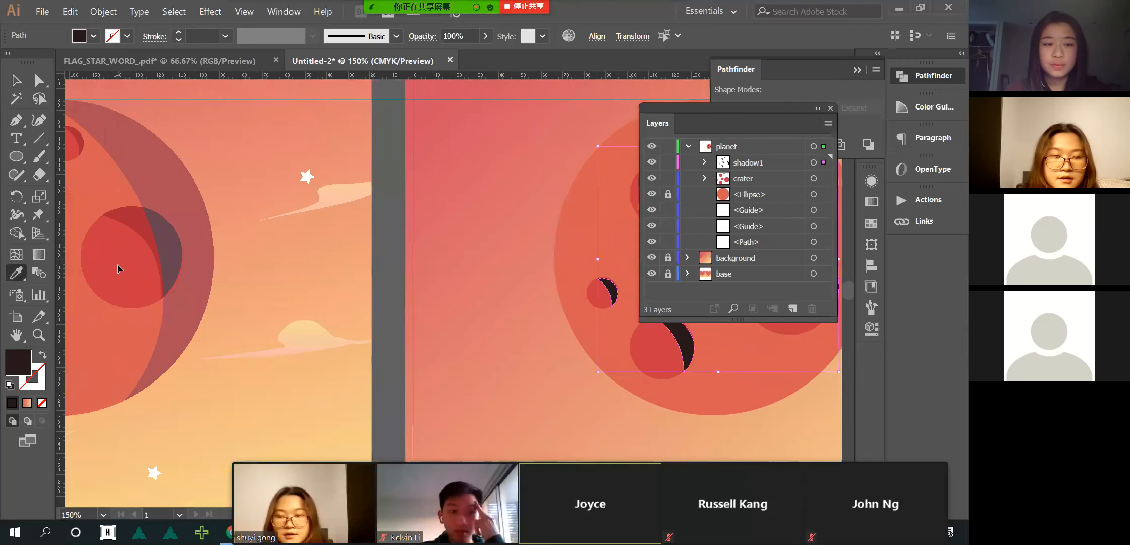
pyautogui.click(139, 183)
pyautogui.scroll(-3, 260, 275)
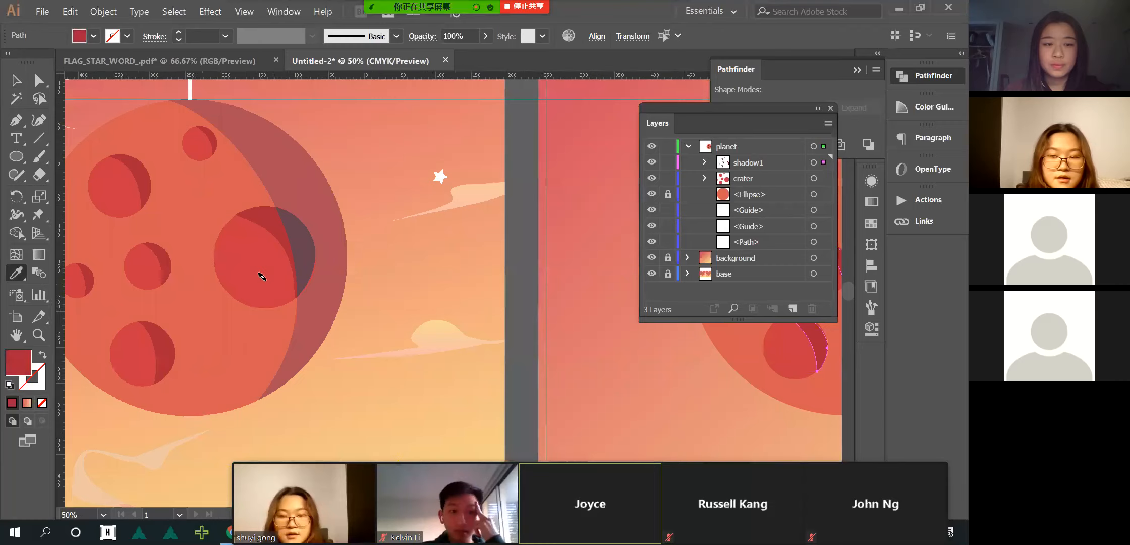
pyautogui.click(16, 80)
pyautogui.scroll(1, 372, 328)
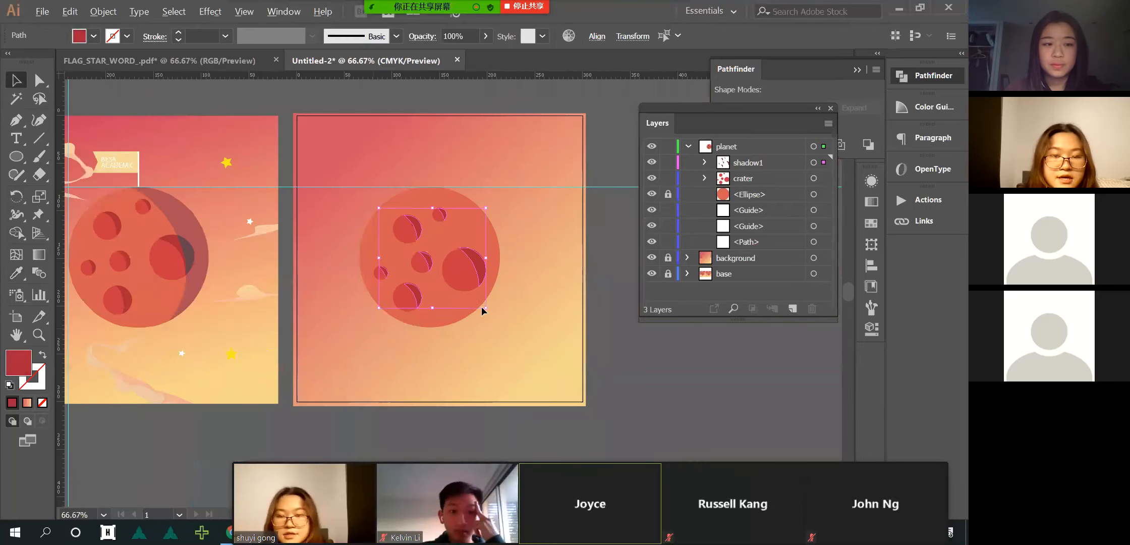
pyautogui.click(479, 330)
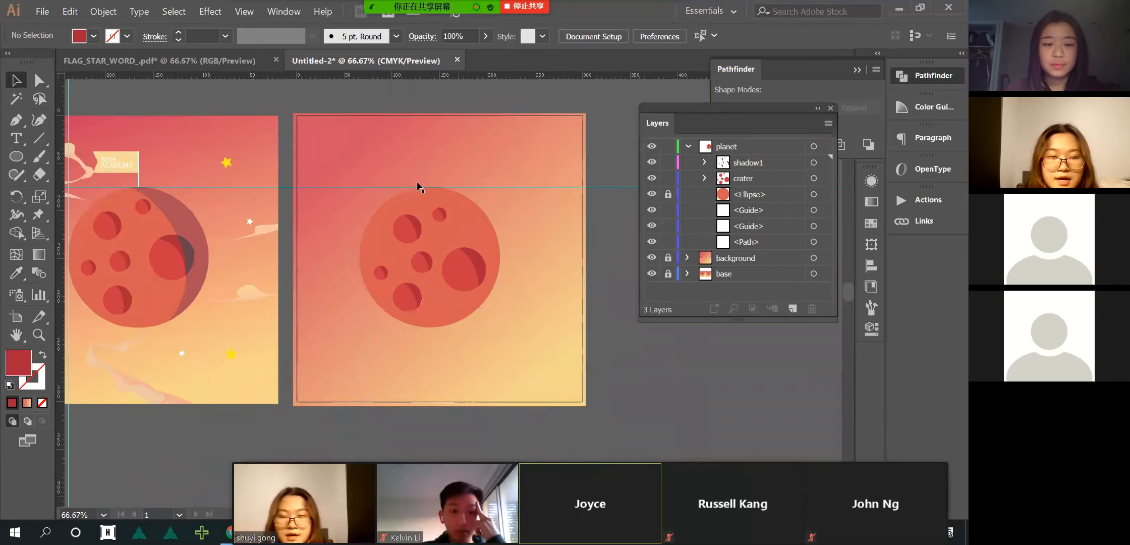
# - Copy a crater crescent and enlarge it to cover the planet's whole right edge as a large shadow
pyautogui.scroll(2, 480, 244)
pyautogui.click(438, 260)
pyautogui.moveTo(437, 260); pyautogui.dragTo(524, 378)
pyautogui.moveTo(476, 213); pyautogui.dragTo(474, 223)
pyautogui.moveTo(475, 225); pyautogui.dragTo(475, 225)
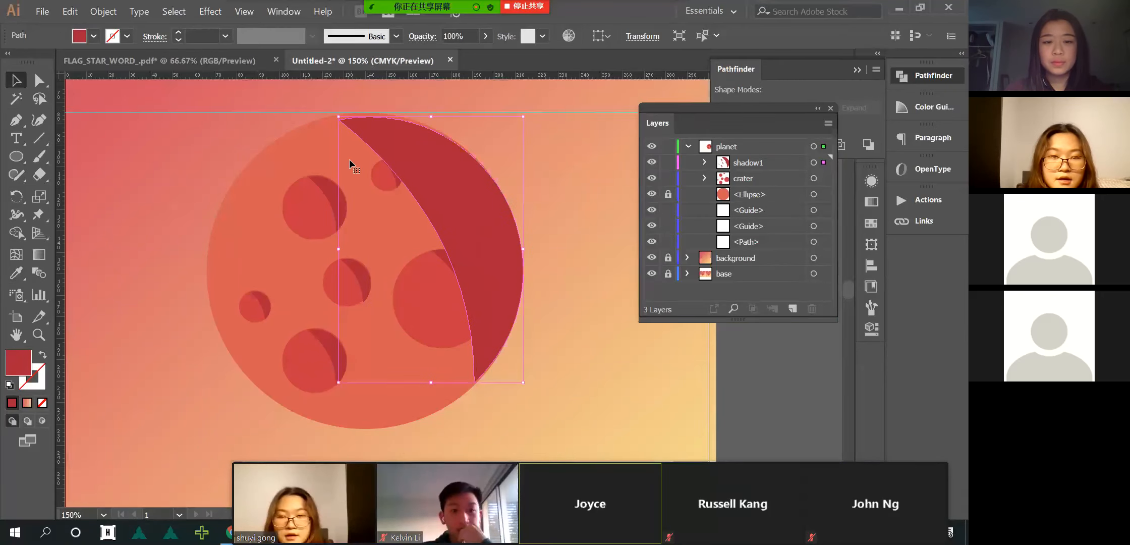
pyautogui.moveTo(340, 118); pyautogui.dragTo(337, 115)
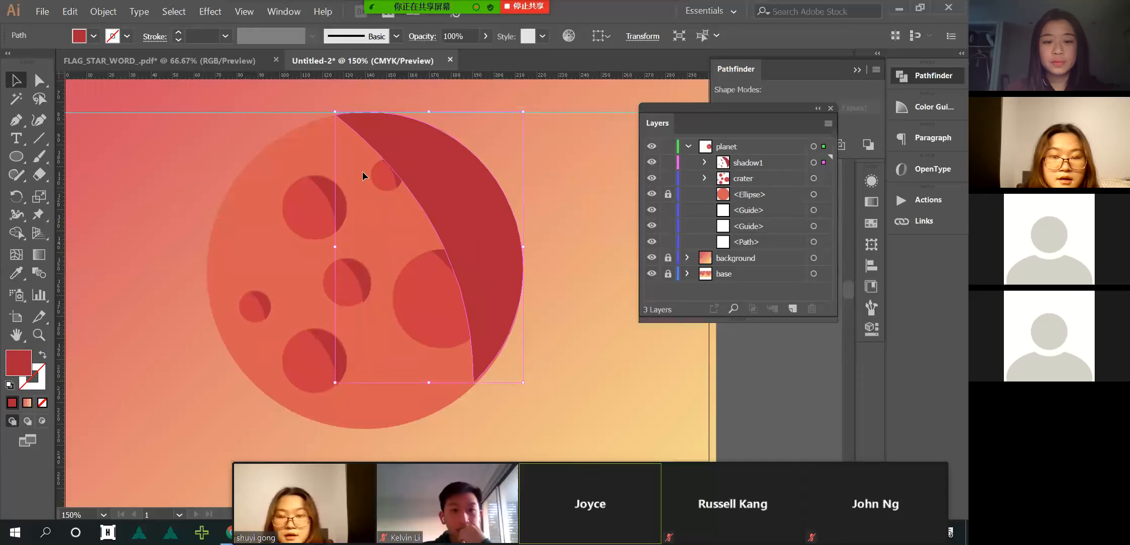
# - Recolor the planet's large shadow with the muted red sampled by Eyedropper from the reference planet's shadow, then deselect it
pyautogui.scroll(-2, 365, 192)
pyautogui.hscroll(-2, 219, 244)
pyautogui.click(18, 273)
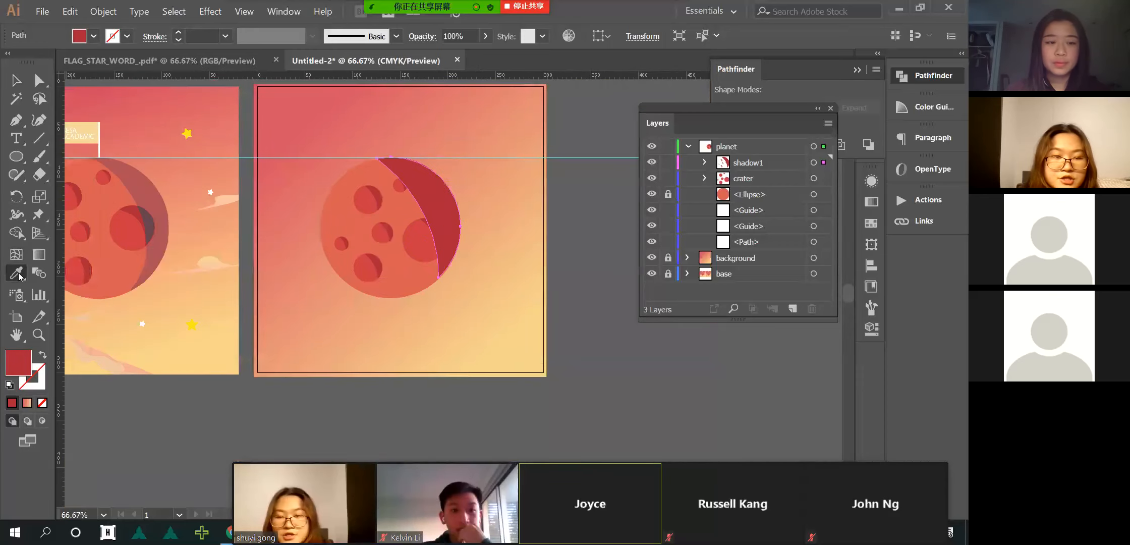
pyautogui.click(141, 176)
pyautogui.click(16, 79)
pyautogui.click(578, 294)
pyautogui.scroll(1, 415, 247)
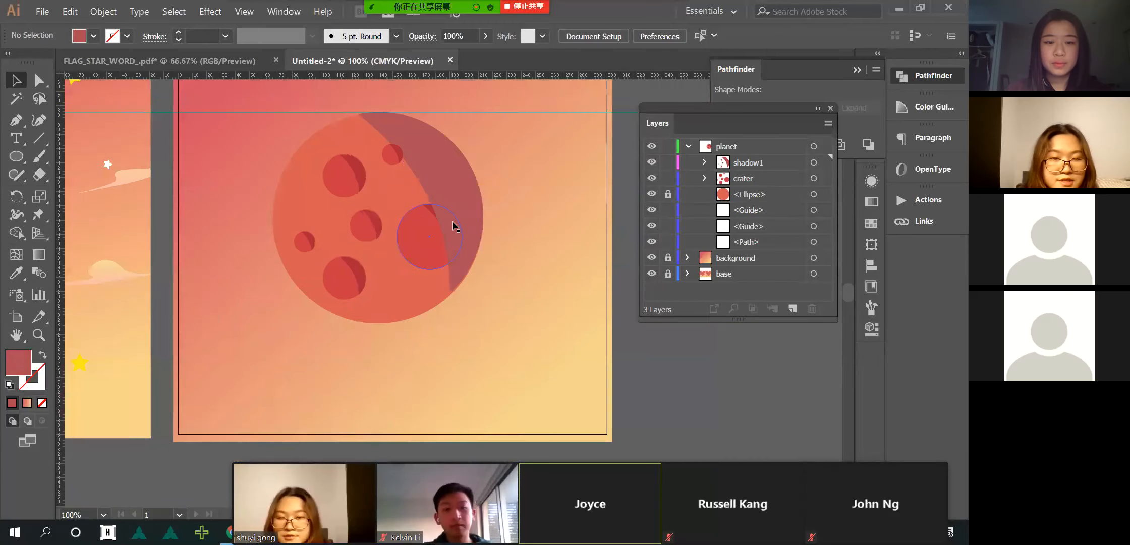
pyautogui.hscroll(-4, 352, 243)
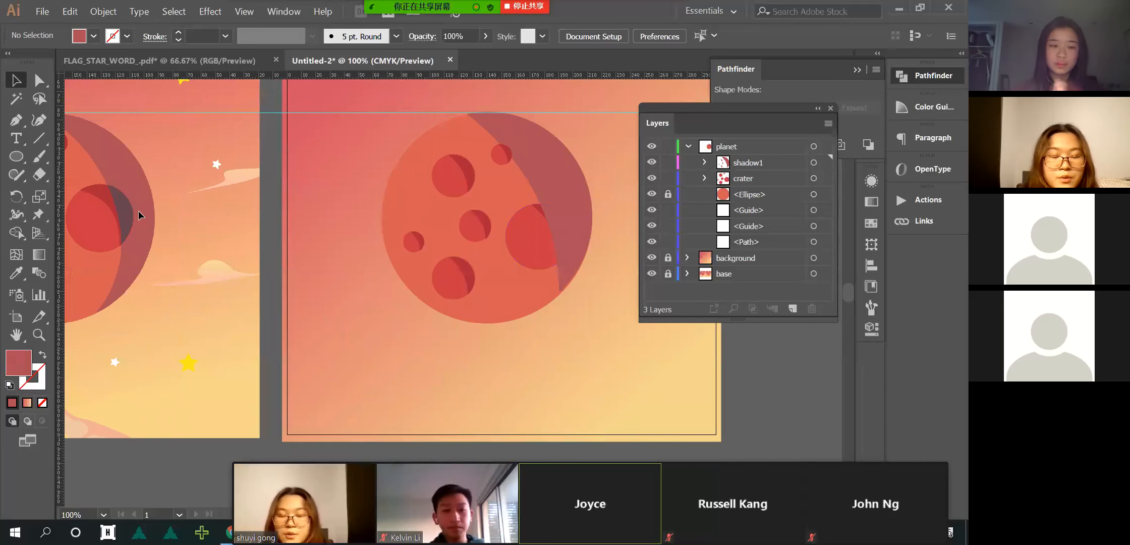
pyautogui.hscroll(2, 564, 237)
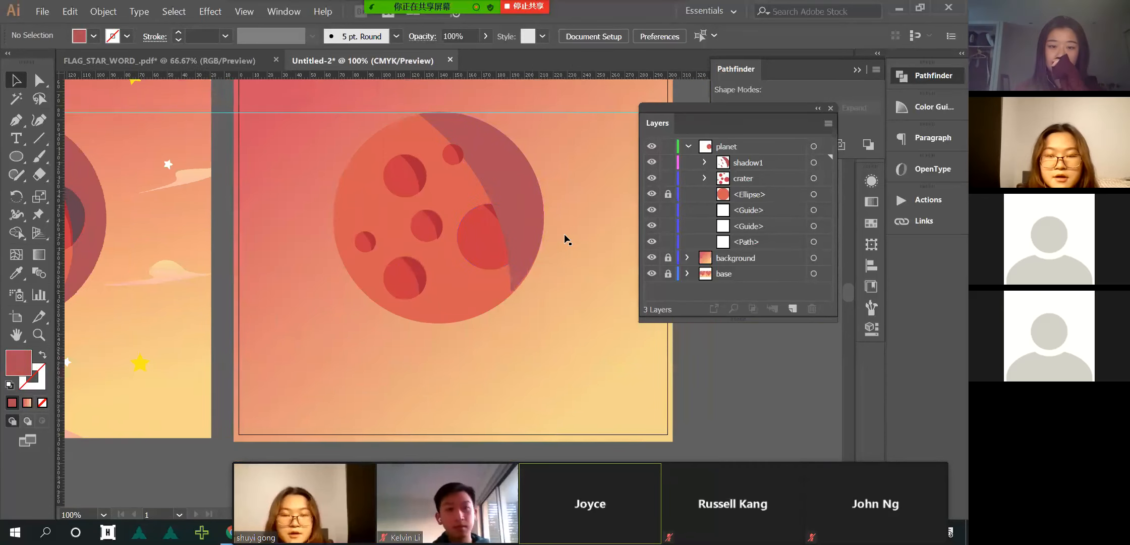
# - Duplicate the large crater, its crescent and the planet's shadow, and arrange the overlapping copies beside the planet's lower-right edge
pyautogui.scroll(3, 530, 240)
pyautogui.click(454, 241)
pyautogui.hotkey('ctrl', 'c')
pyautogui.hotkey('ctrl', 'v')
pyautogui.moveTo(454, 242); pyautogui.dragTo(454, 280)
pyautogui.click(460, 179)
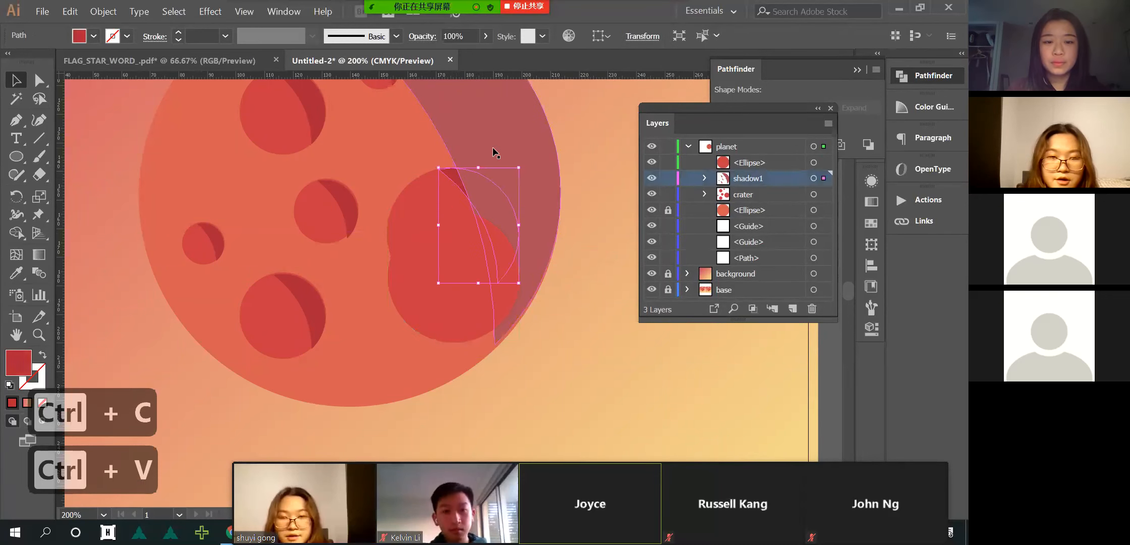
pyautogui.hotkey('ctrl', 'c')
pyautogui.hotkey('ctrl', 'v')
pyautogui.moveTo(512, 334); pyautogui.dragTo(623, 315)
pyautogui.moveTo(480, 300); pyautogui.dragTo(565, 356)
pyautogui.keyDown('shift'); pyautogui.click(600, 244); pyautogui.keyUp('shift')
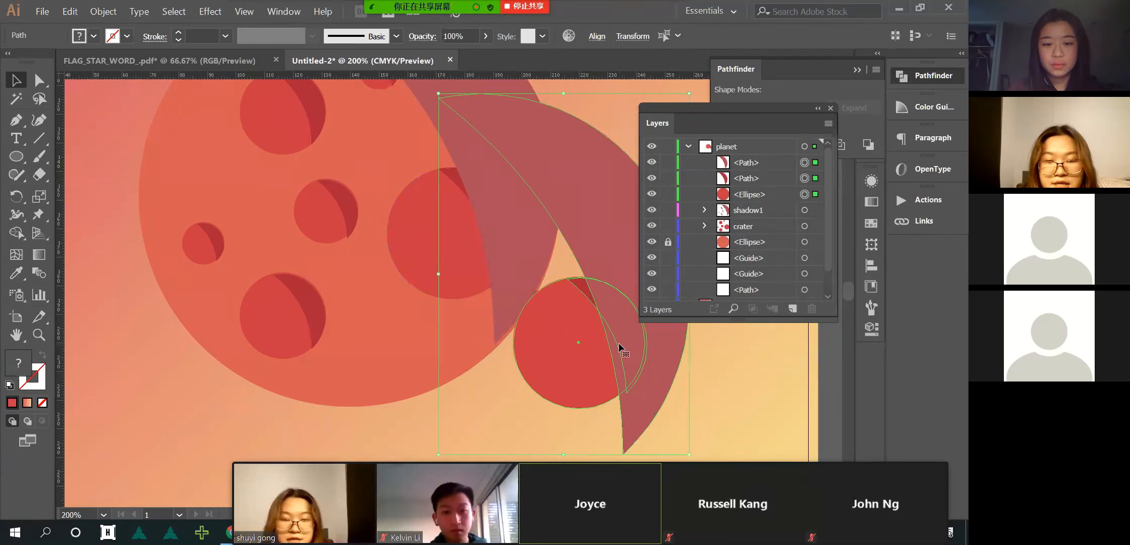
# - Try to intersect the crescent and planet-shadow copies with Pathfinder and place the resulting shape on the large crater
pyautogui.click(729, 367)
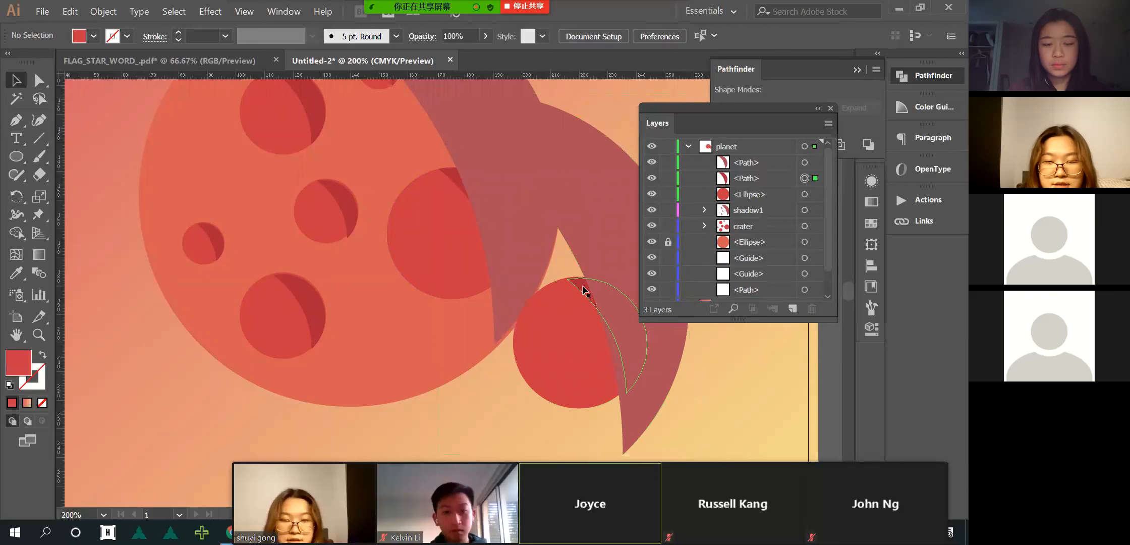
pyautogui.click(583, 288)
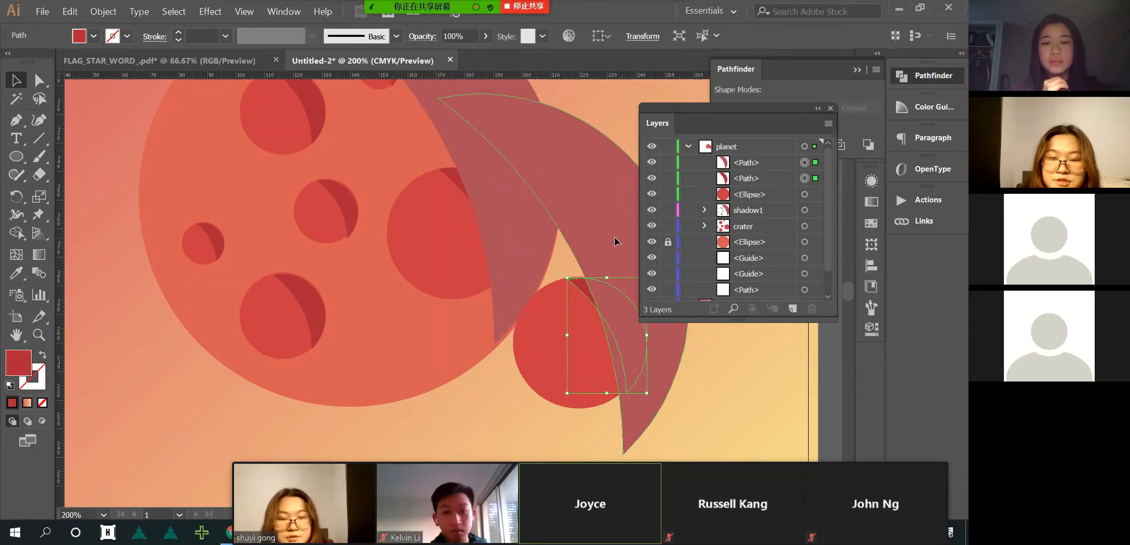
pyautogui.keyDown('shift'); pyautogui.click(615, 237); pyautogui.keyUp('shift')
pyautogui.click(850, 92)
pyautogui.click(785, 111)
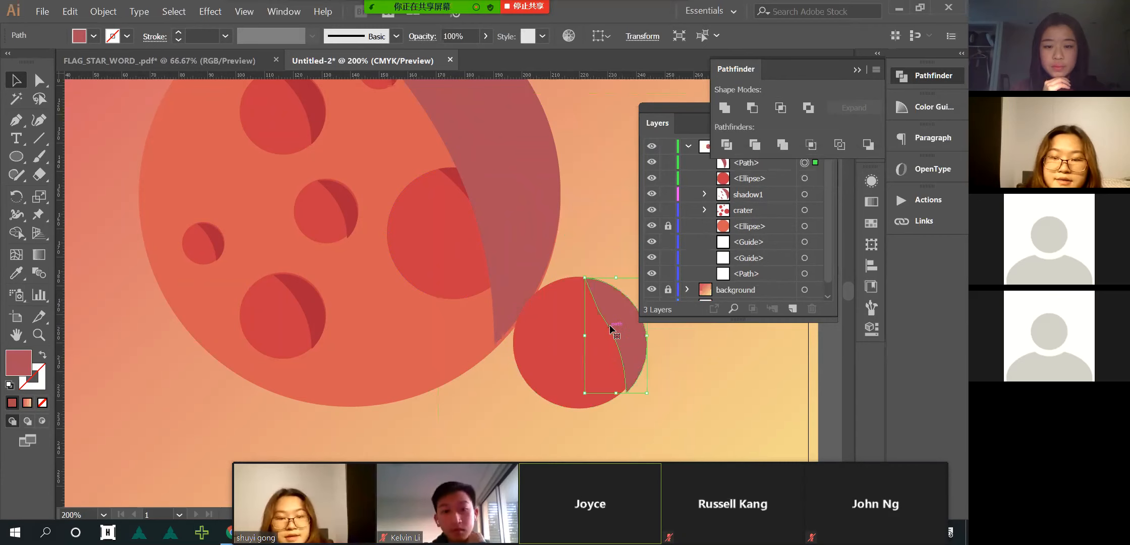
pyautogui.moveTo(628, 332); pyautogui.dragTo(499, 222)
pyautogui.scroll(-2, 455, 301)
pyautogui.hscroll(-3, 451, 305)
pyautogui.hscroll(-2, 450, 305)
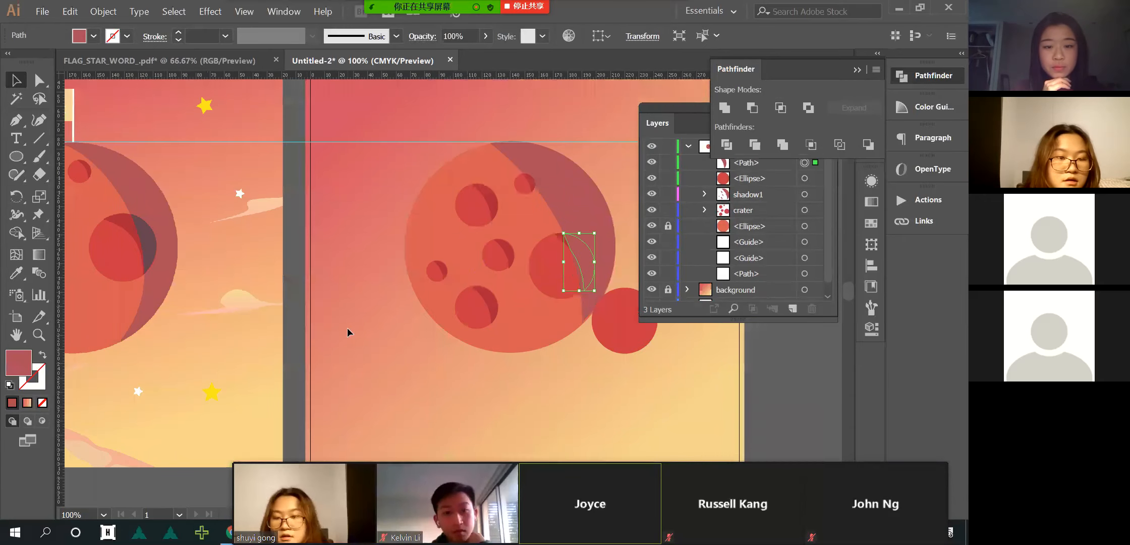
pyautogui.hscroll(6, 637, 299)
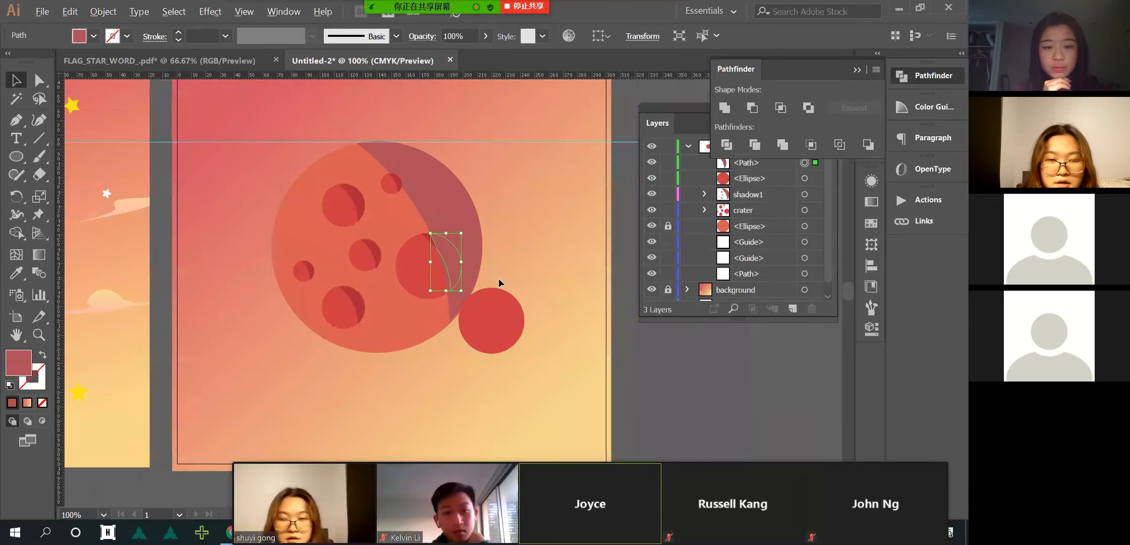
# - Undo the placement and the Pathfinder intersection of the two shadow copies
pyautogui.hotkey('ctrl', 'z')
pyautogui.hotkey('ctrl', 'z')
pyautogui.hotkey('ctrl', 'z')
# - Reshape the crescent copy's lower anchor point and handle so its inner curve meets the planet-shadow copy at the crater's edge
pyautogui.scroll(3, 504, 303)
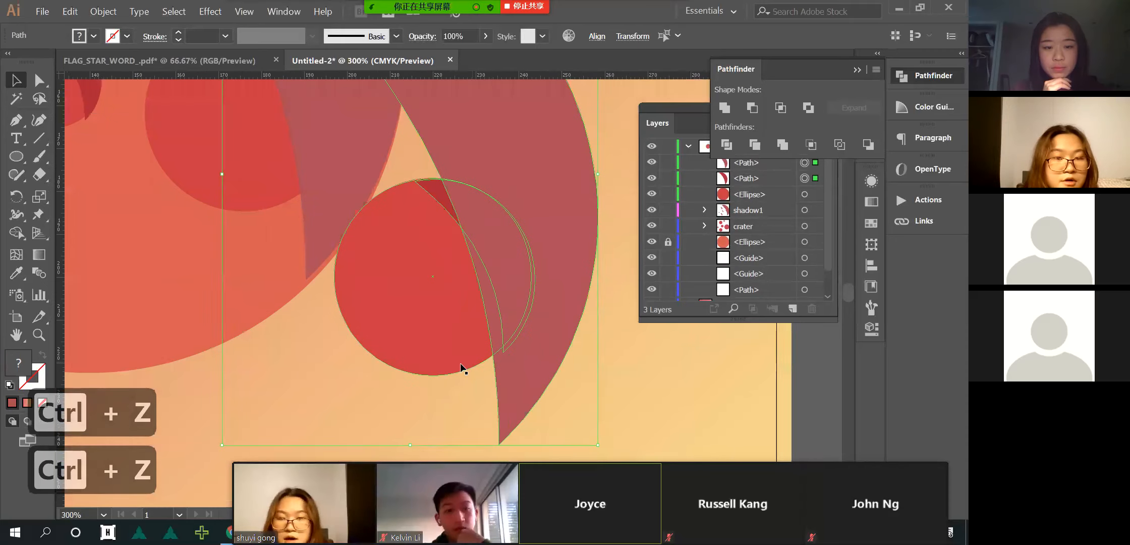
pyautogui.press('p')
pyautogui.scroll(1, 535, 303)
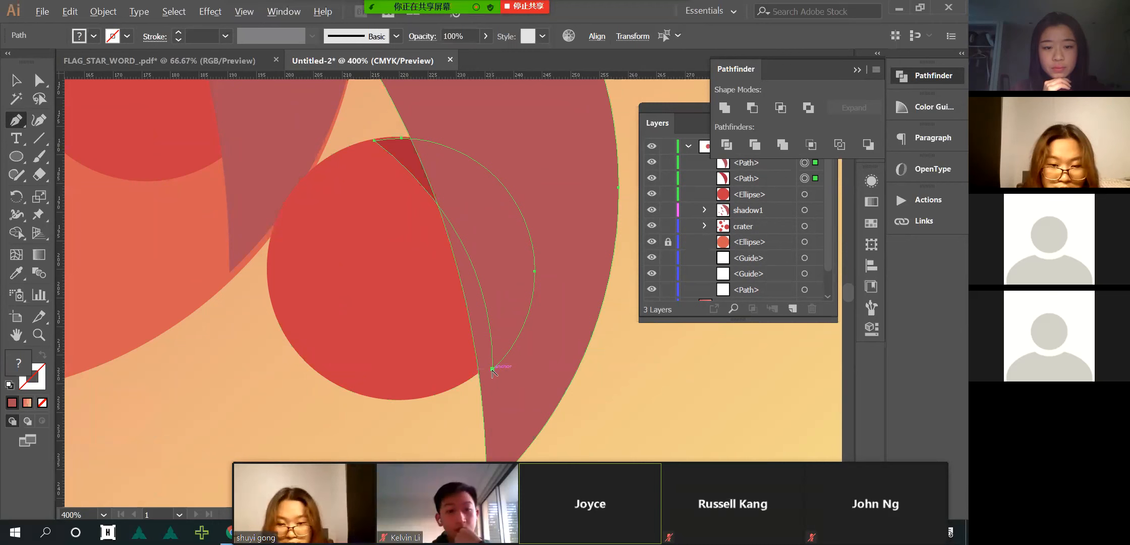
pyautogui.click(38, 82)
pyautogui.moveTo(491, 375); pyautogui.dragTo(479, 373)
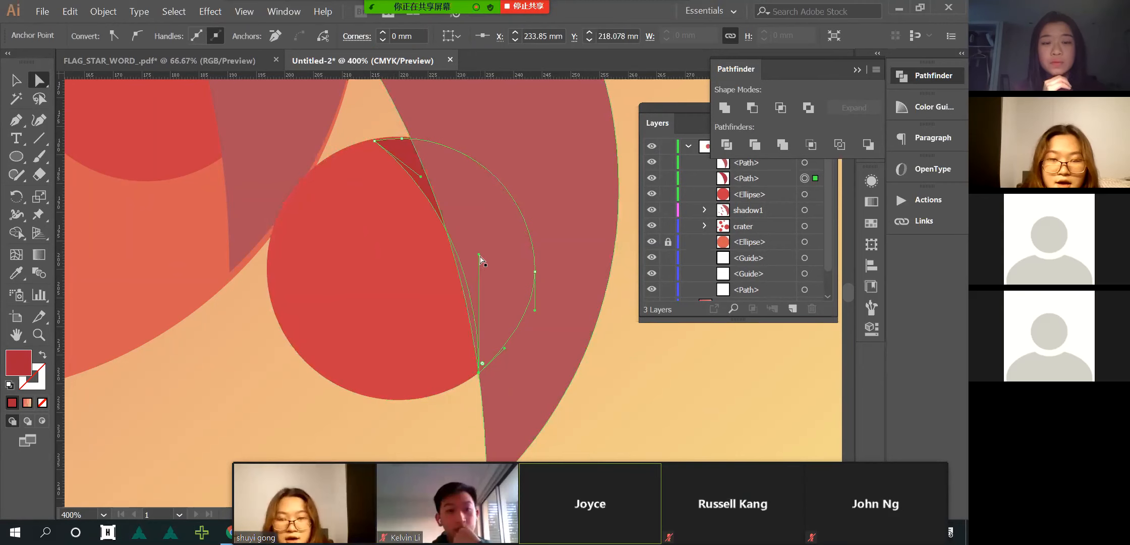
pyautogui.moveTo(479, 255); pyautogui.dragTo(469, 258)
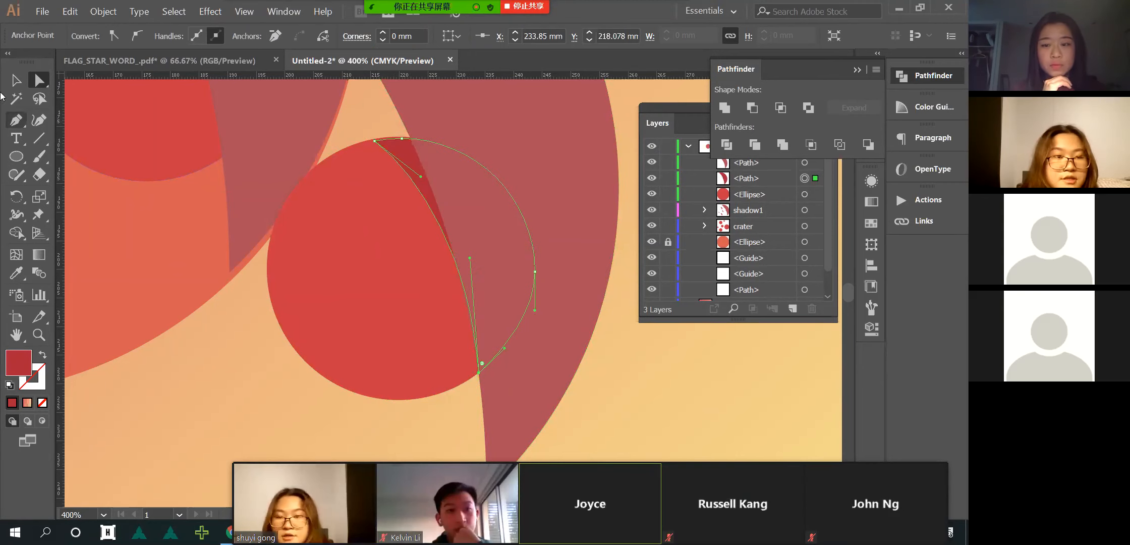
pyautogui.click(15, 80)
# - Intersect the reshaped crescent with the planet-shadow copy and move the resulting shape onto the large crater's shaded edge
pyautogui.scroll(-2, 369, 263)
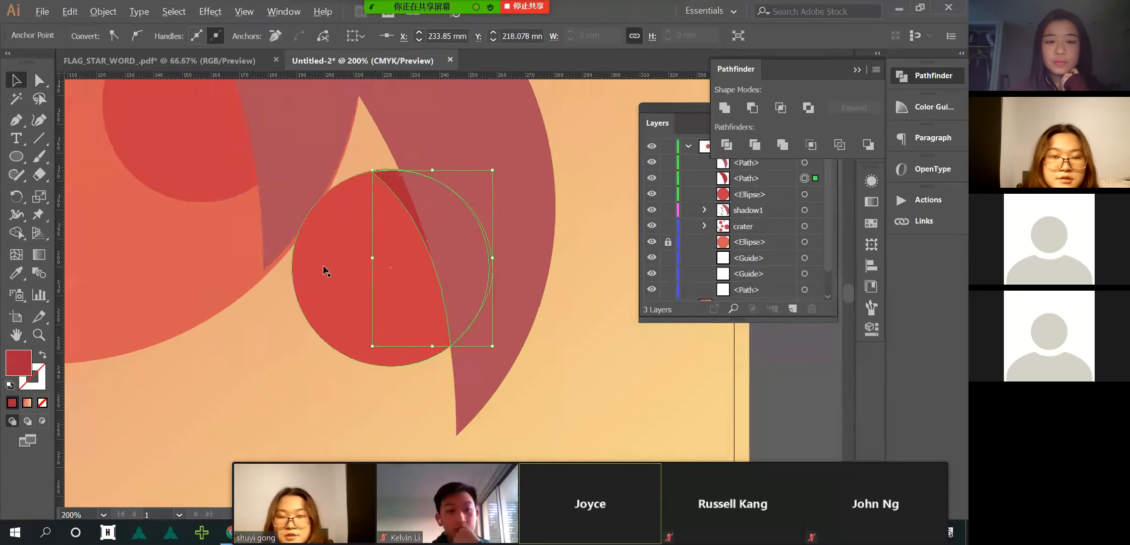
pyautogui.moveTo(423, 277); pyautogui.dragTo(448, 273)
pyautogui.hotkey('ctrl', 'z')
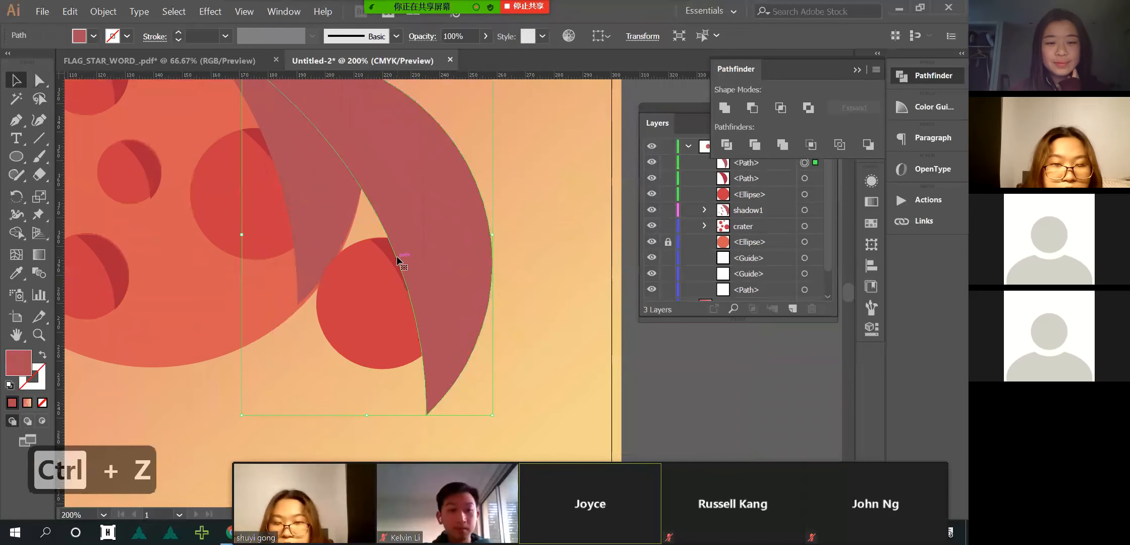
pyautogui.click(392, 254)
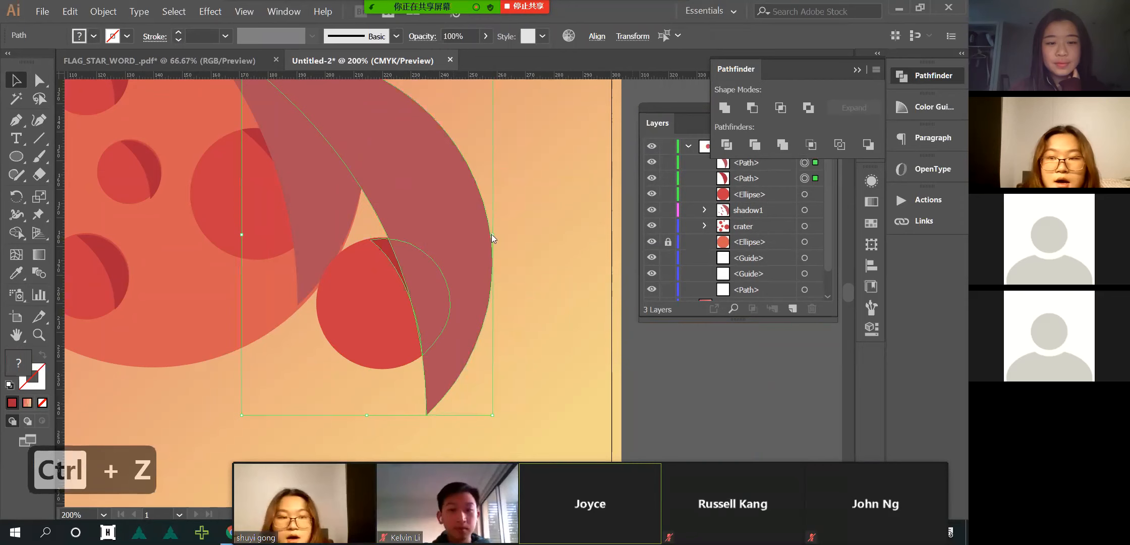
pyautogui.click(781, 107)
pyautogui.moveTo(423, 292); pyautogui.dragTo(293, 183)
# - Delete the leftover copy of the large crater beside the planet
pyautogui.press('Delete')
pyautogui.click(366, 300)
pyautogui.press('Delete')
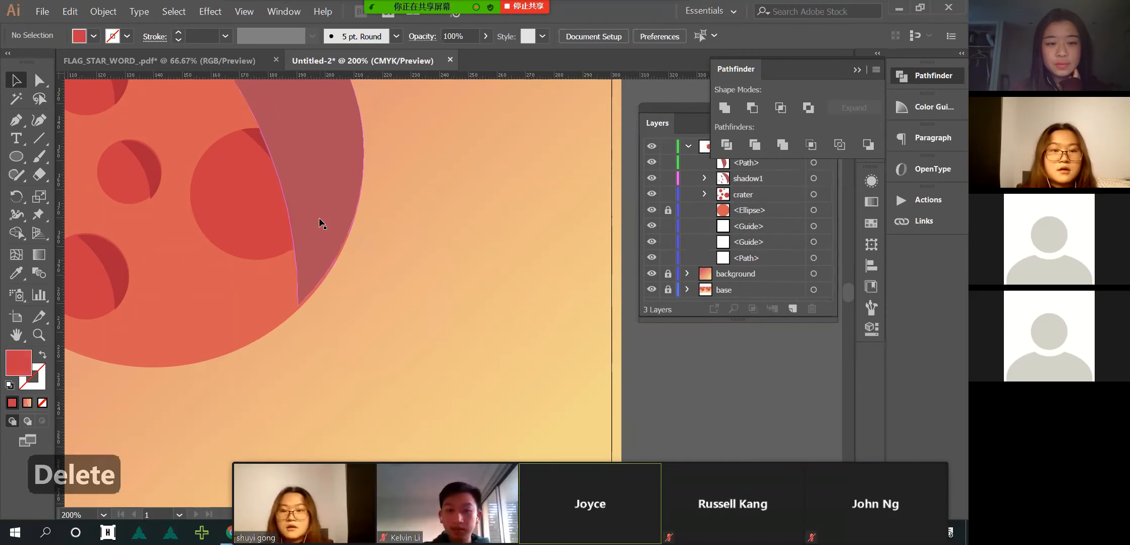
# - Recolor the large crater's overlap shadow with the dark purple sampled by Eyedropper from the reference crater, then deselect it
pyautogui.click(301, 204)
pyautogui.hscroll(-7, 320, 250)
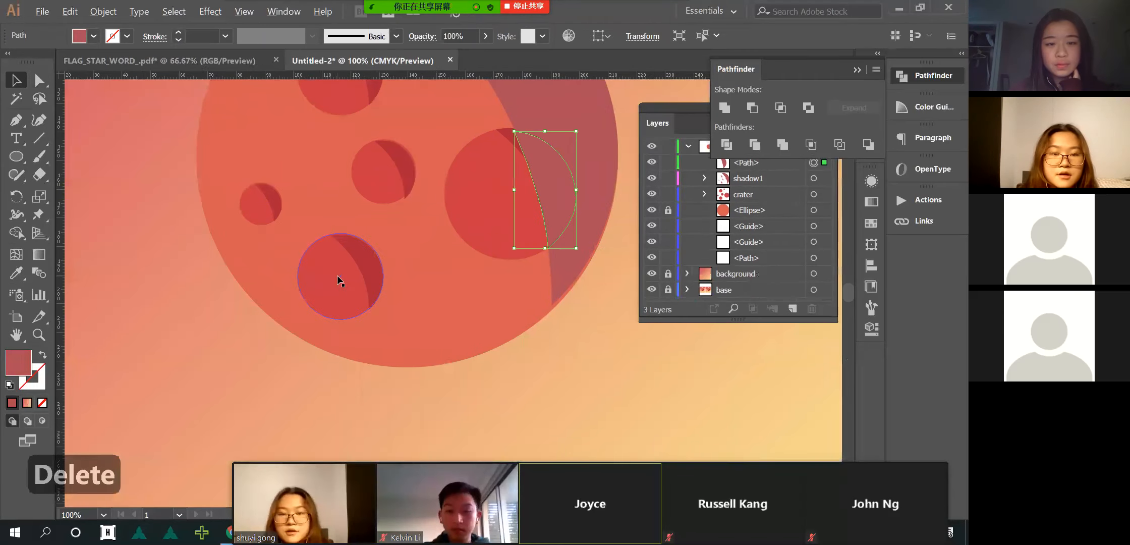
pyautogui.scroll(-2, 338, 276)
pyautogui.hscroll(-3, 333, 281)
pyautogui.click(12, 273)
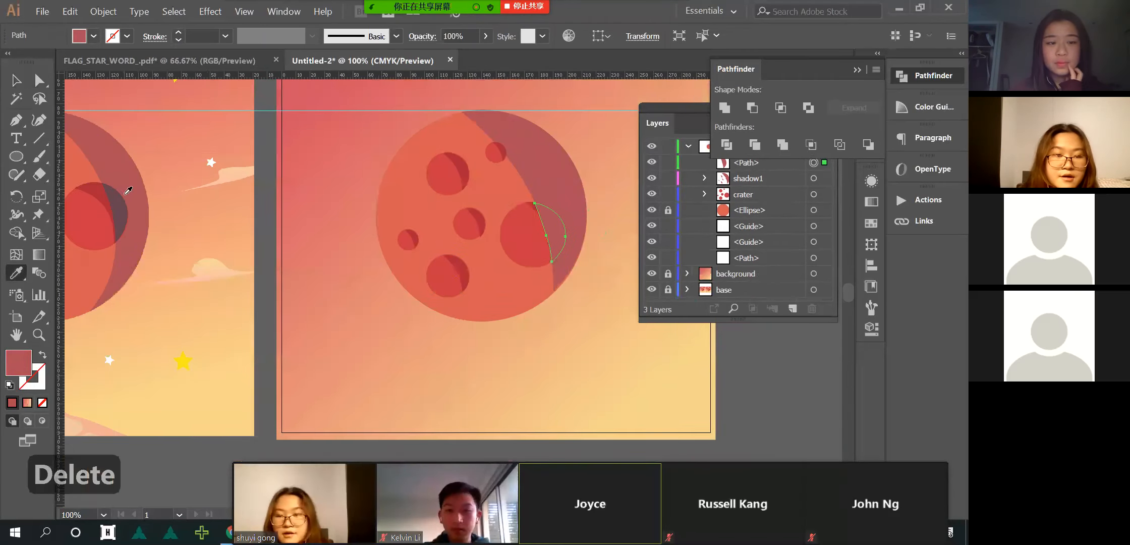
pyautogui.click(127, 190)
pyautogui.click(21, 86)
pyautogui.hscroll(2, 454, 291)
pyautogui.scroll(-1, 436, 281)
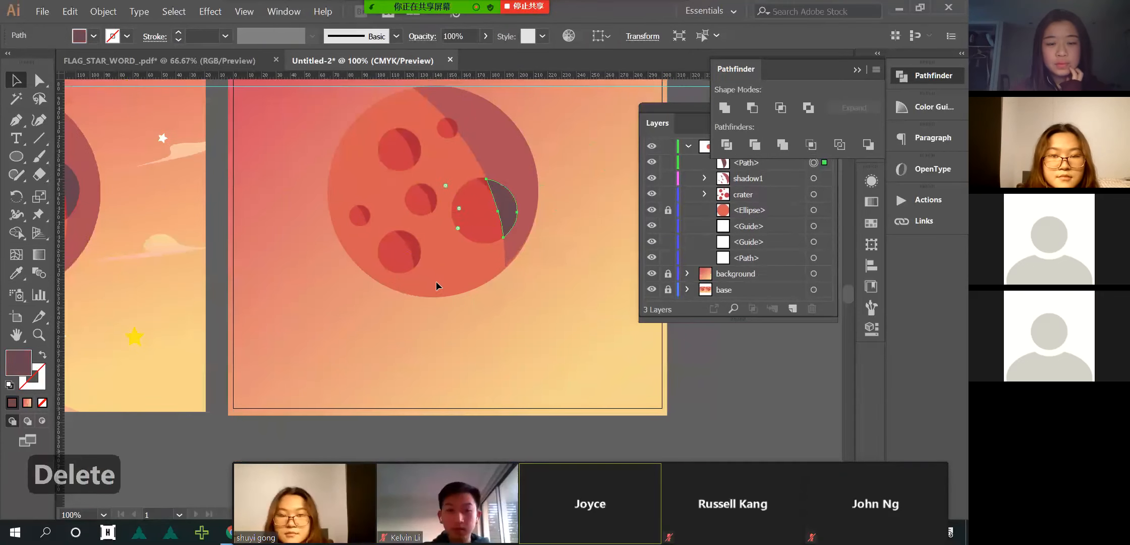
pyautogui.click(719, 364)
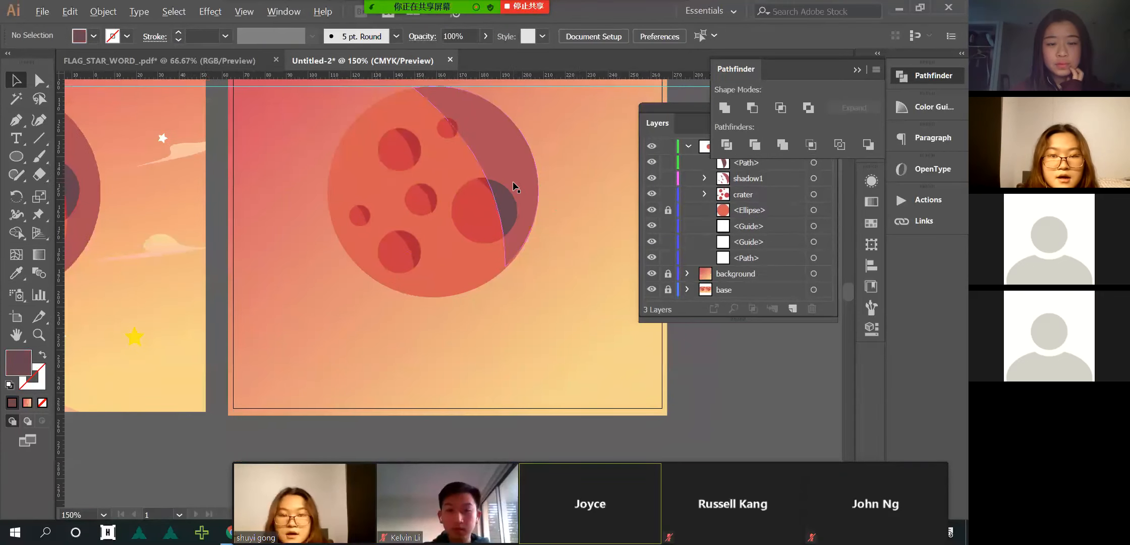
# - Nudge and slightly enlarge the dark overlap shadow to fit the large crater's edge, then deselect it and compare with the reference
pyautogui.scroll(3, 513, 181)
pyautogui.moveTo(460, 209); pyautogui.dragTo(460, 200)
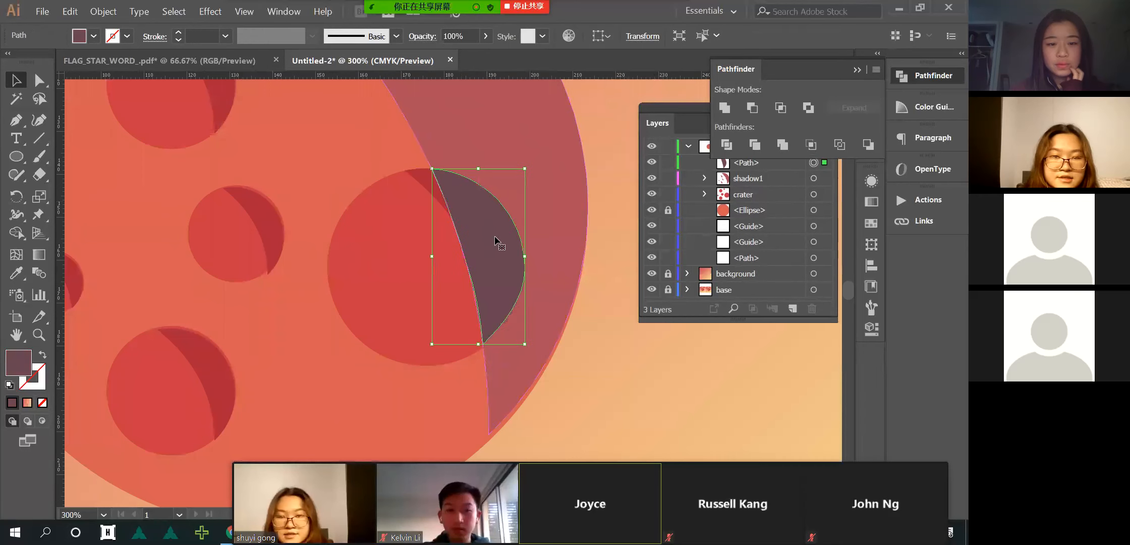
pyautogui.moveTo(525, 344); pyautogui.dragTo(528, 348)
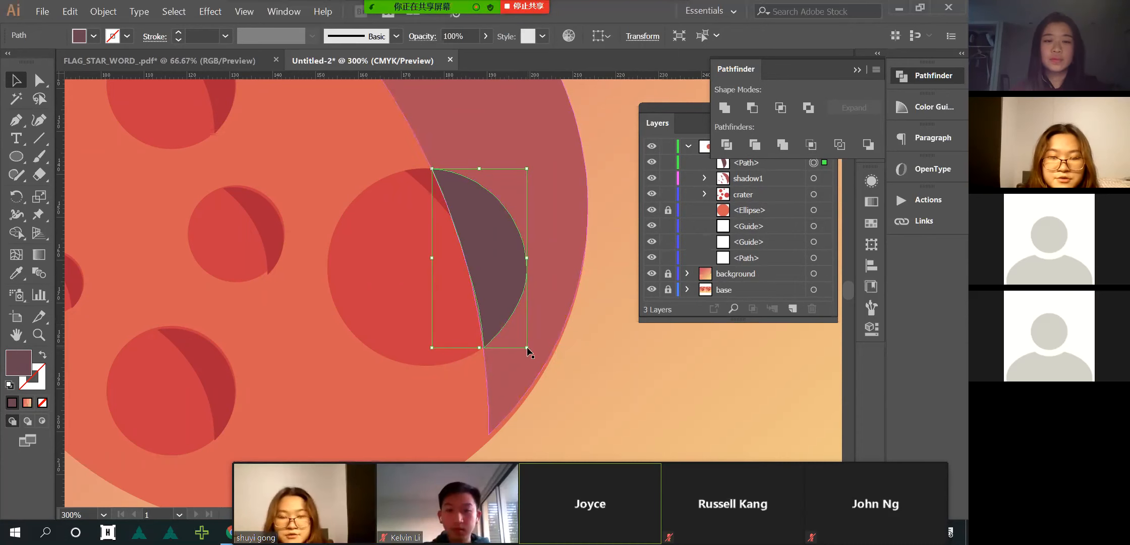
pyautogui.hotkey('ctrl', 'shift', 'a')
pyautogui.scroll(-4, 475, 318)
pyautogui.hscroll(-3, 476, 321)
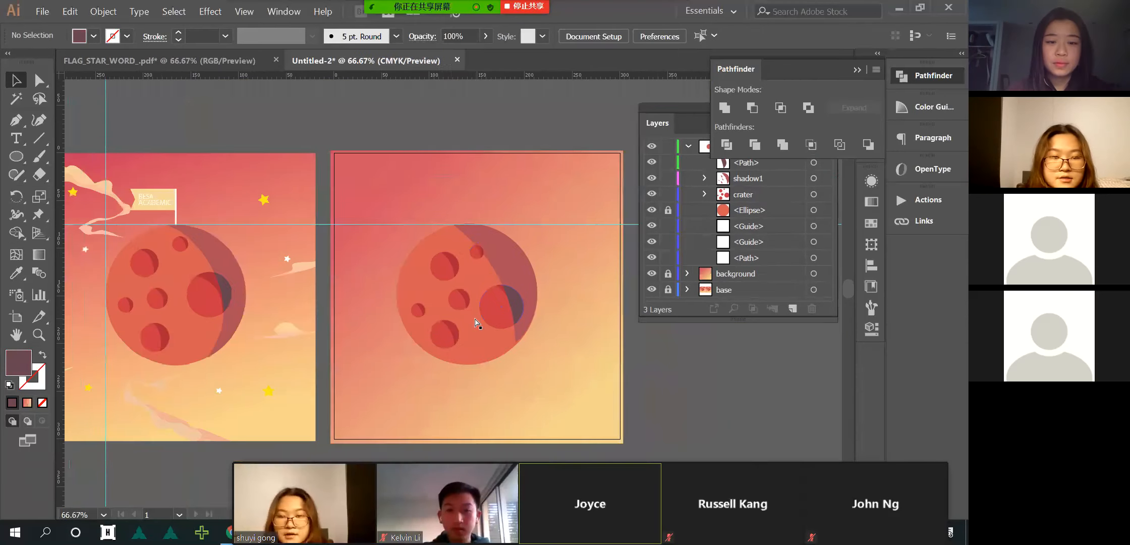
pyautogui.scroll(3, 160, 206)
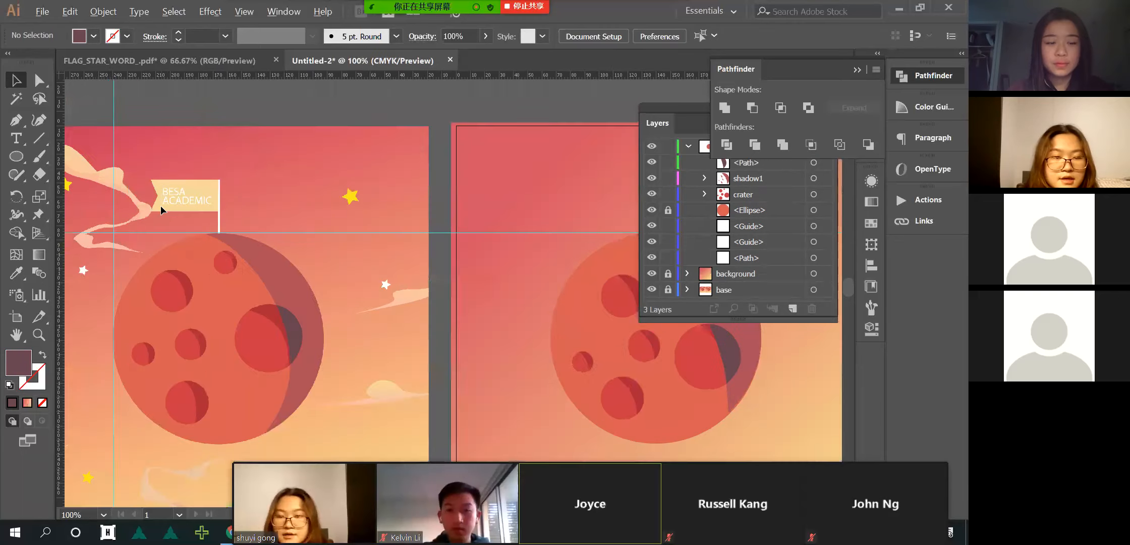
# - Choose the Rectangle tool, collapse the planet layer and add a new layer named bar above it
pyautogui.moveTo(16, 156); pyautogui.dragTo(80, 157)
pyautogui.hscroll(3, 261, 258)
pyautogui.hscroll(8, 260, 258)
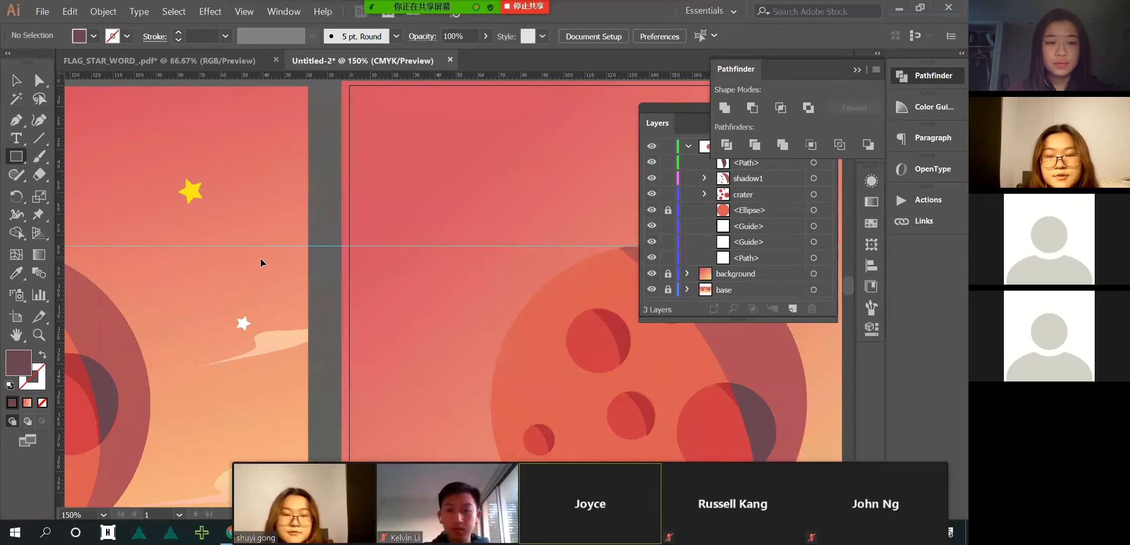
pyautogui.scroll(2, 501, 246)
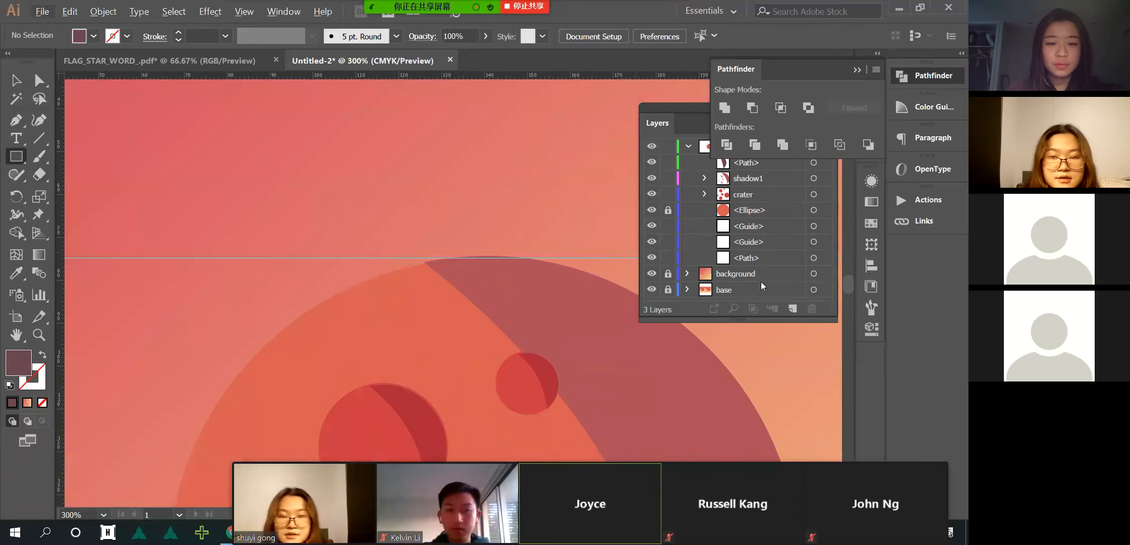
pyautogui.click(686, 147)
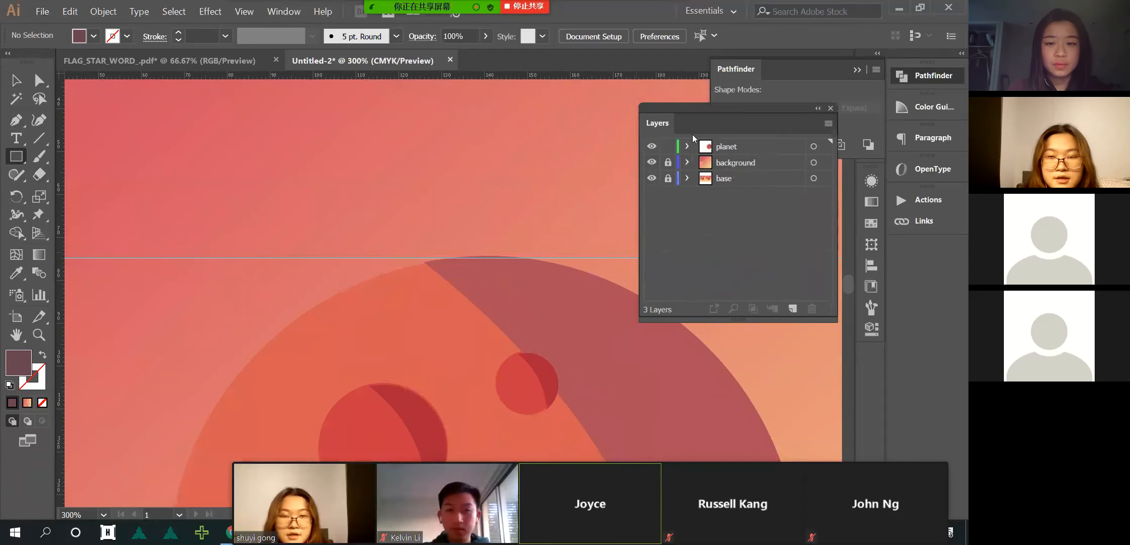
pyautogui.click(740, 151)
pyautogui.doubleClick(724, 145)
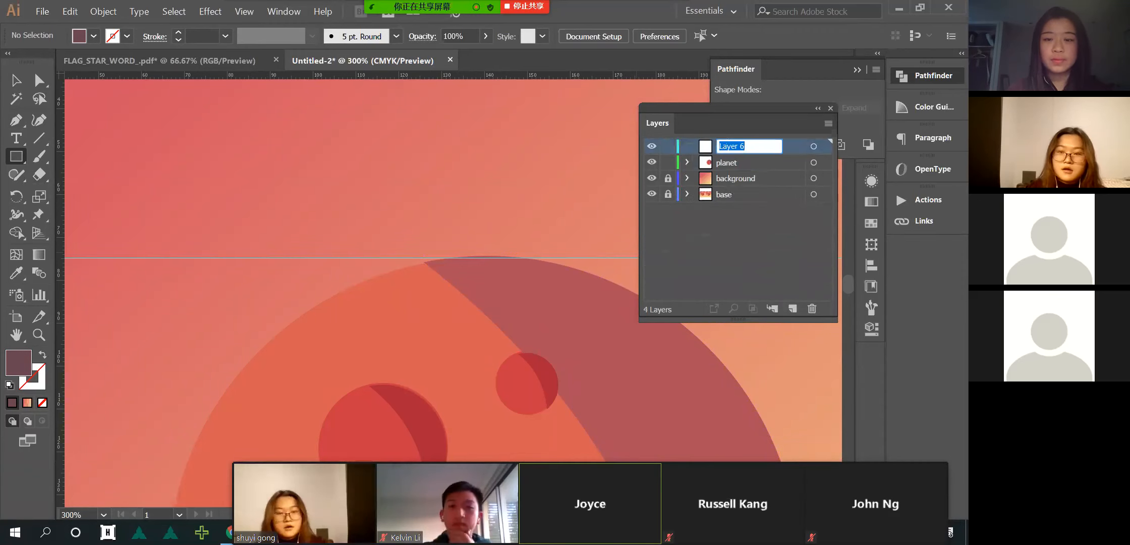
pyautogui.write('bar')
pyautogui.press('Return')
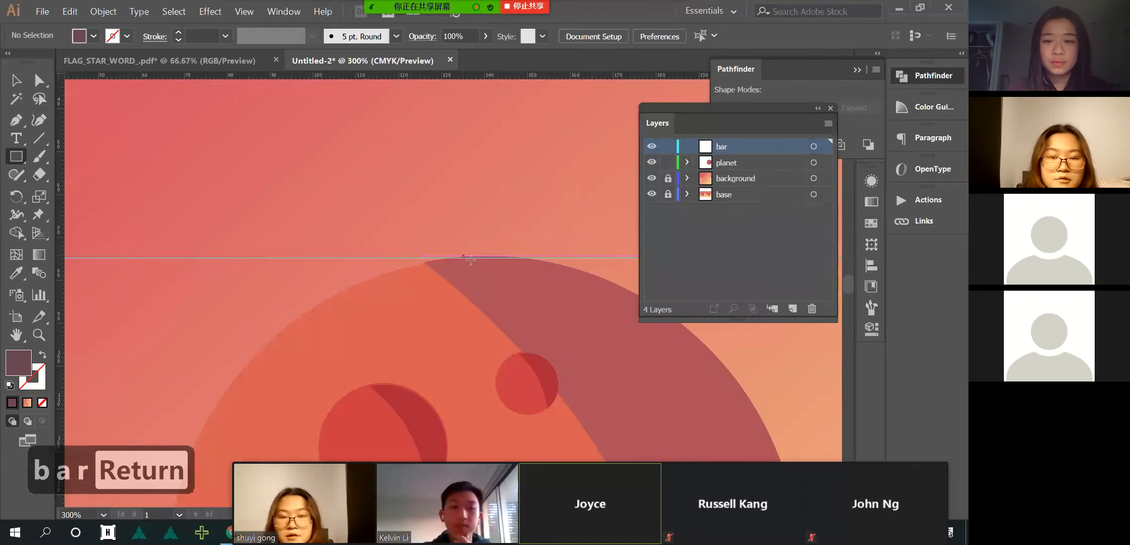
# - Draw a thin vertical rectangle as a flagpole rising from the top of the planet in the bar layer
pyautogui.moveTo(490, 257); pyautogui.dragTo(480, 108)
pyautogui.scroll(-2, 477, 180)
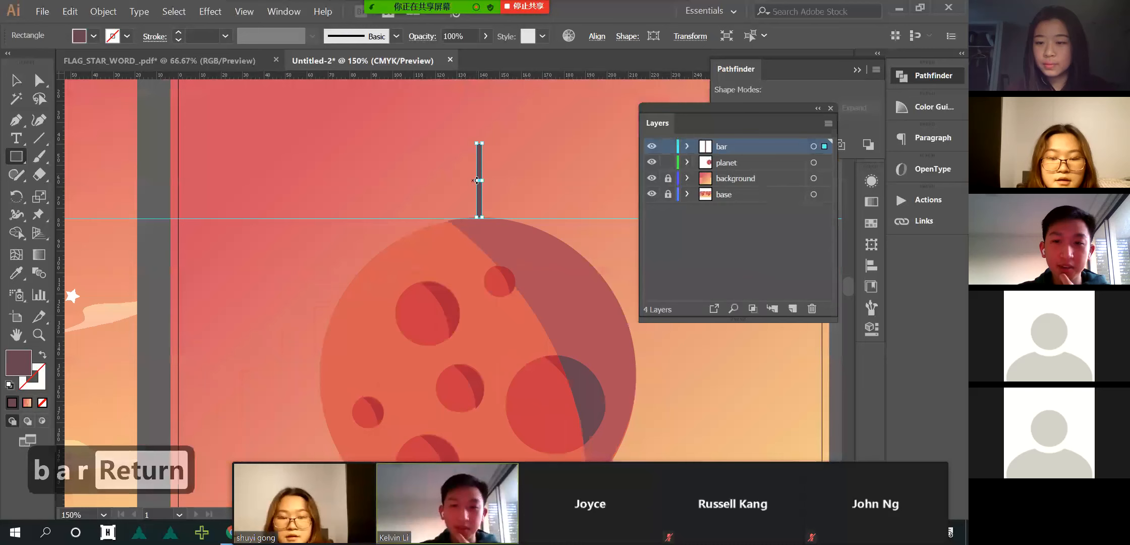
# - Recolor the flagpole white with the Eyedropper by sampling the reference artwork's flagpole, and deselect it
pyautogui.scroll(-2, 261, 217)
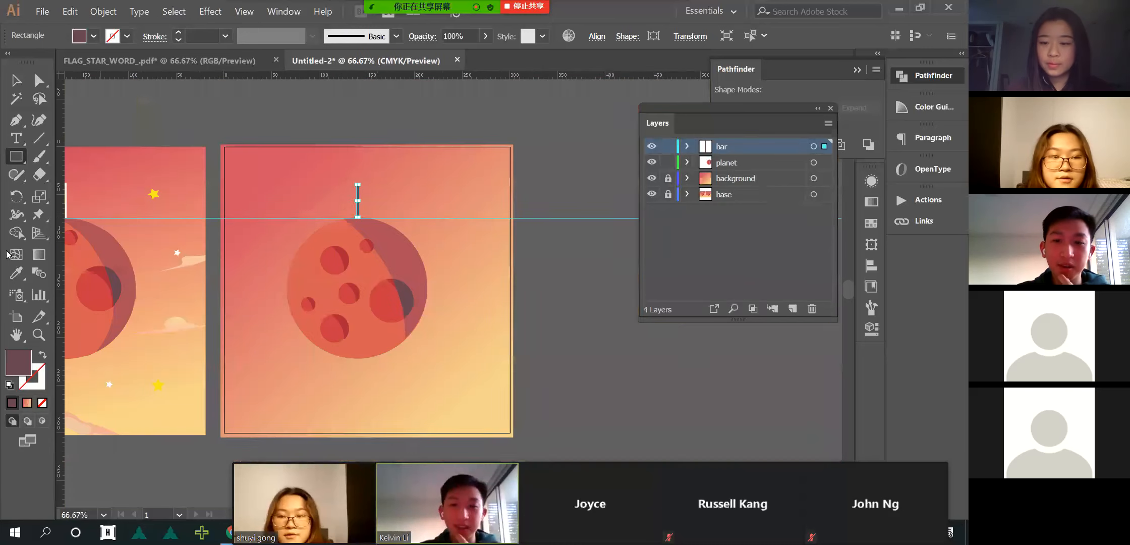
pyautogui.hscroll(-1, 109, 207)
pyautogui.click(105, 205)
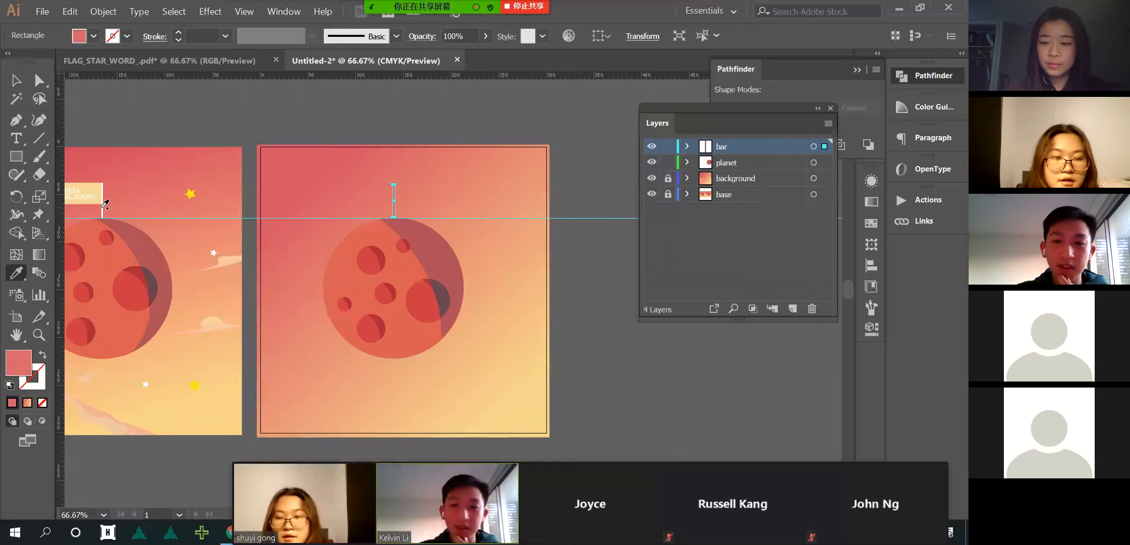
pyautogui.scroll(4, 87, 203)
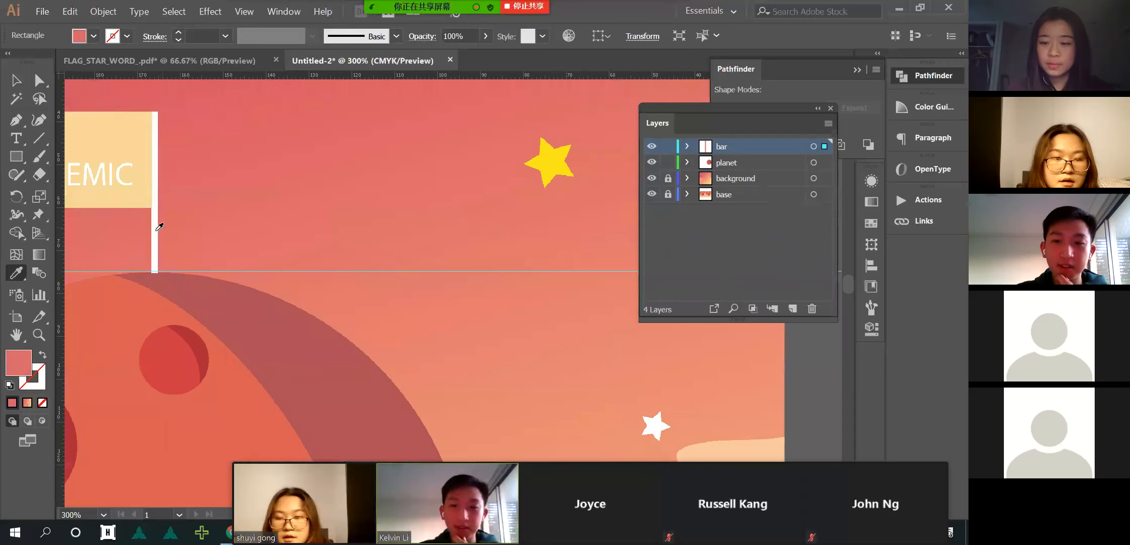
pyautogui.click(157, 230)
pyautogui.scroll(-6, 159, 227)
pyautogui.click(15, 80)
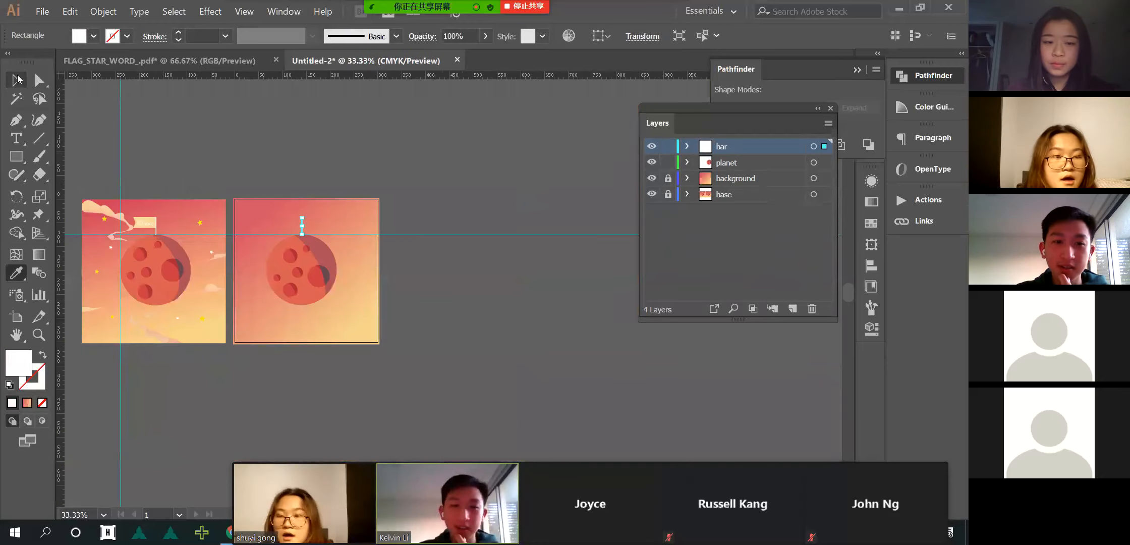
pyautogui.click(357, 154)
# - Try moving the dark overlap shadow off the large crater, and undo the move
pyautogui.scroll(2, 318, 293)
pyautogui.scroll(2, 245, 235)
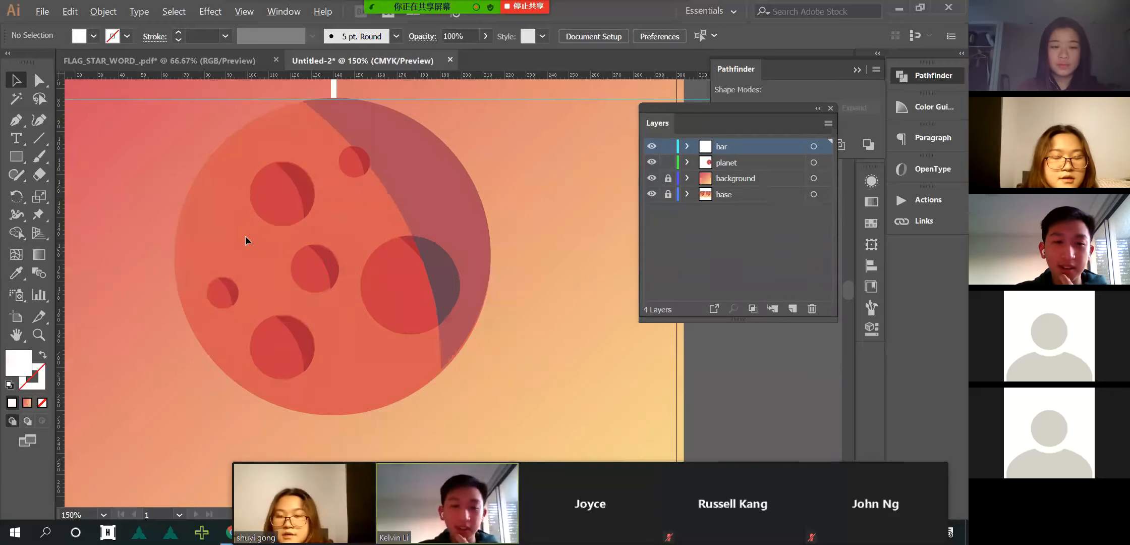
pyautogui.click(474, 200)
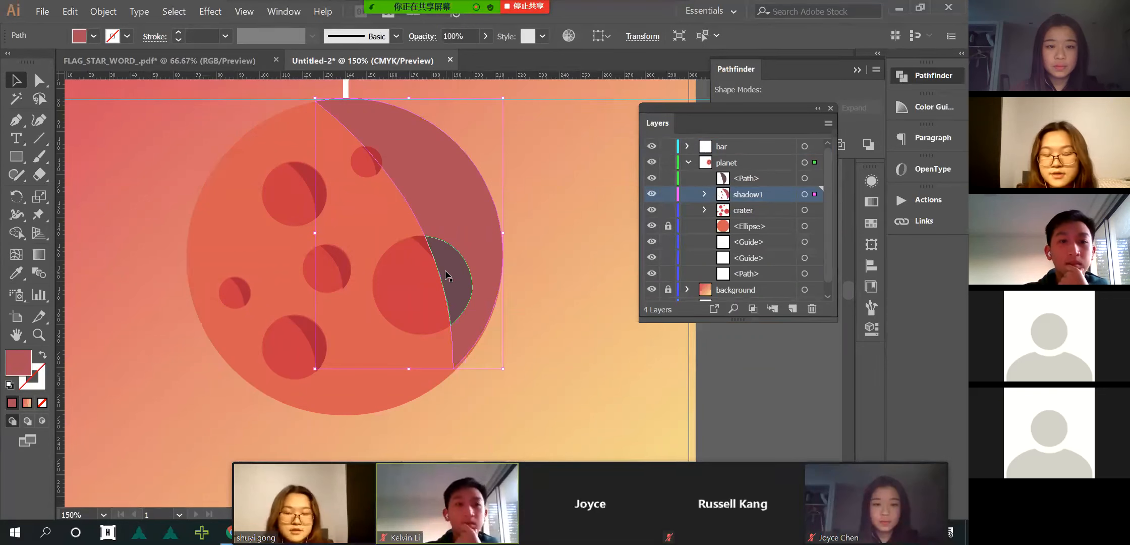
pyautogui.moveTo(441, 270); pyautogui.dragTo(501, 255)
pyautogui.hotkey('ctrl', 'z')
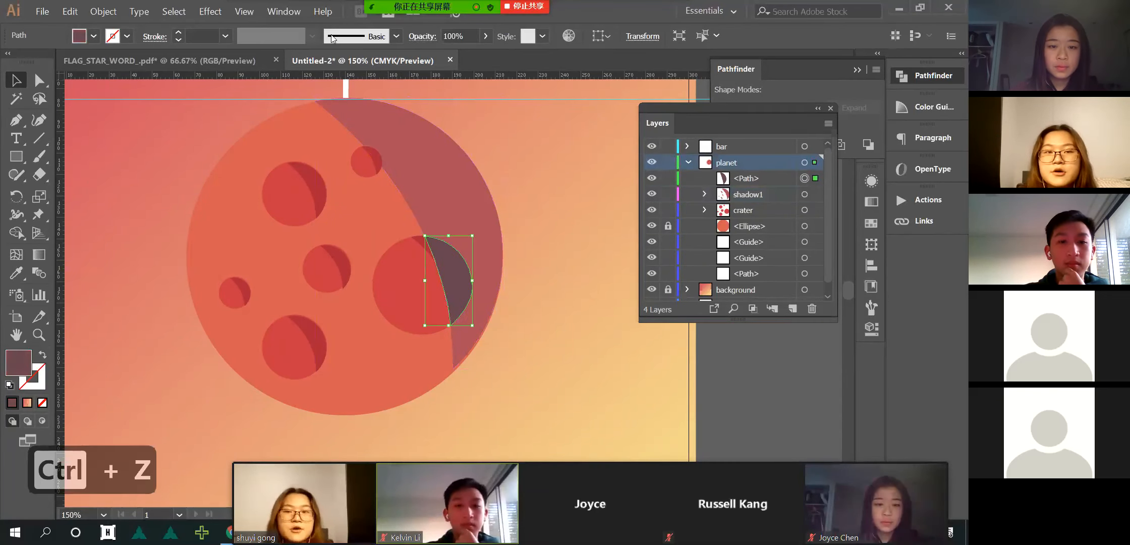
# - Try a lower opacity on the large crater's overlap shadow through its properties, restore it to 100%, and deselect it
pyautogui.click(285, 15)
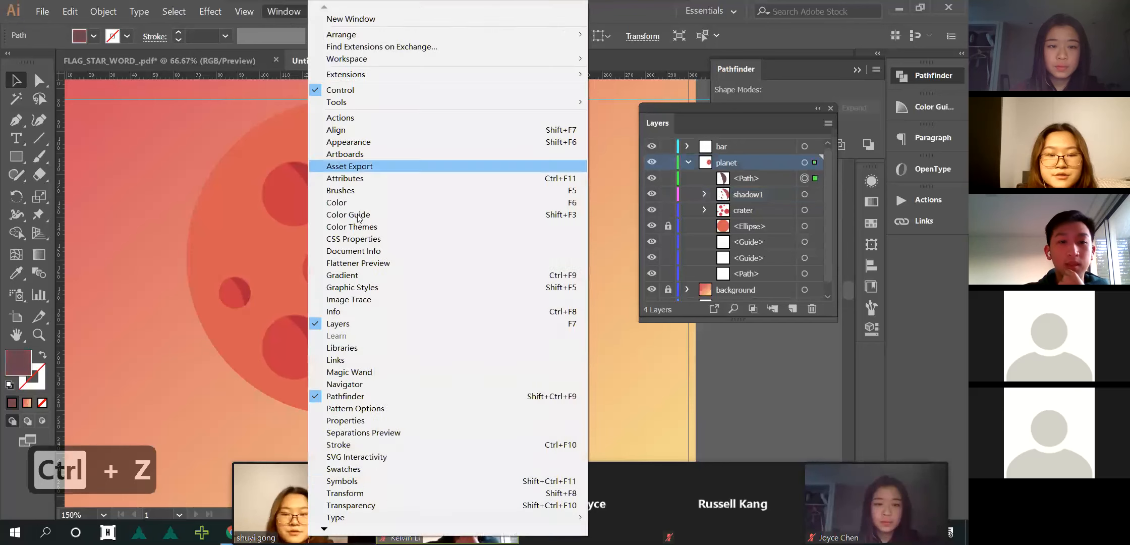
pyautogui.click(398, 422)
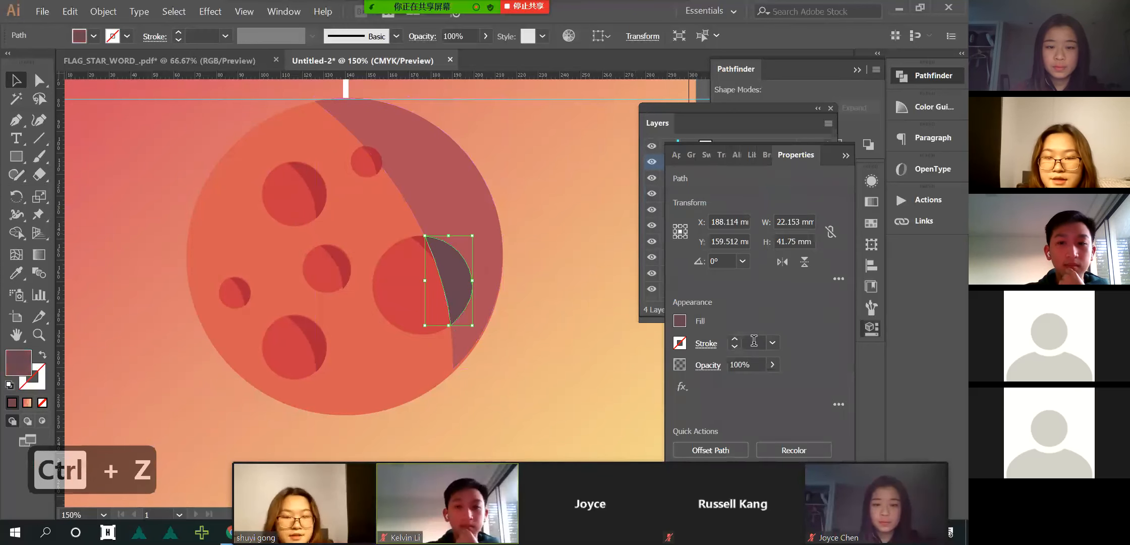
pyautogui.moveTo(757, 380)
pyautogui.mouseDown()
pyautogui.moveTo(714, 376)
pyautogui.moveTo(766, 387)
pyautogui.mouseUp()
pyautogui.click(756, 371)
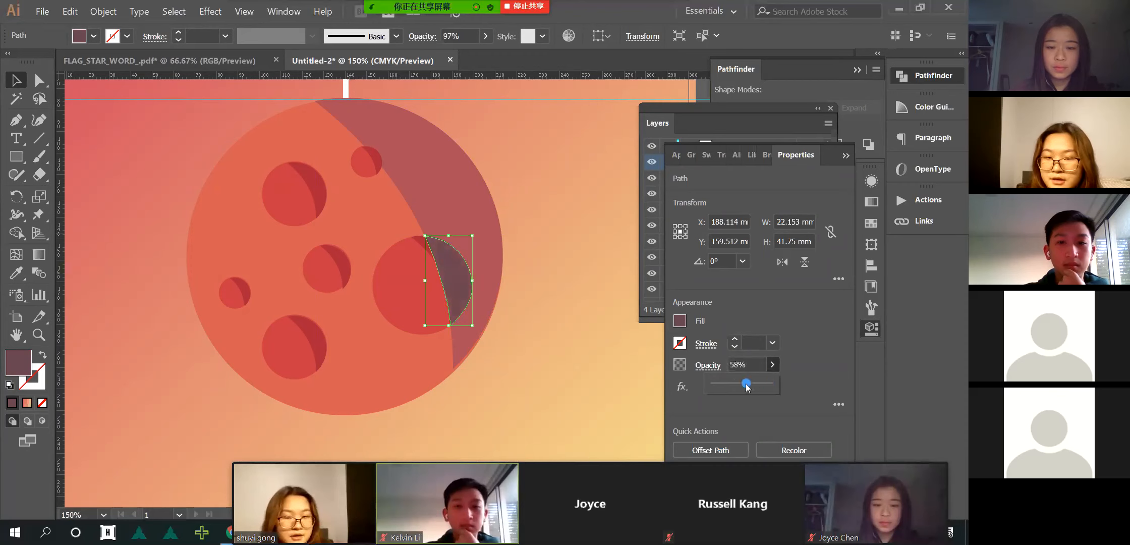
pyautogui.moveTo(747, 386); pyautogui.dragTo(774, 384)
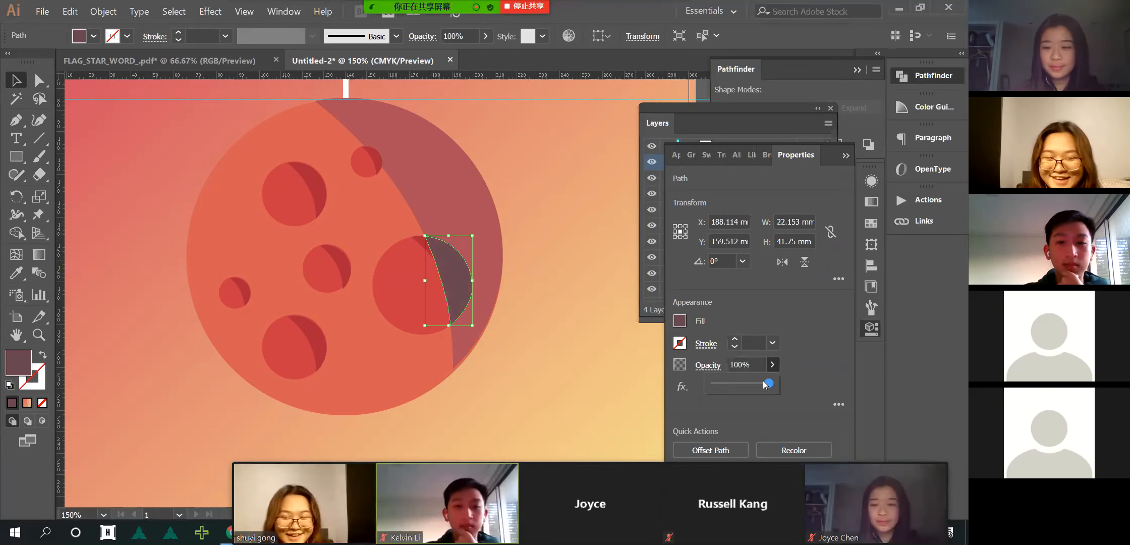
pyautogui.click(771, 108)
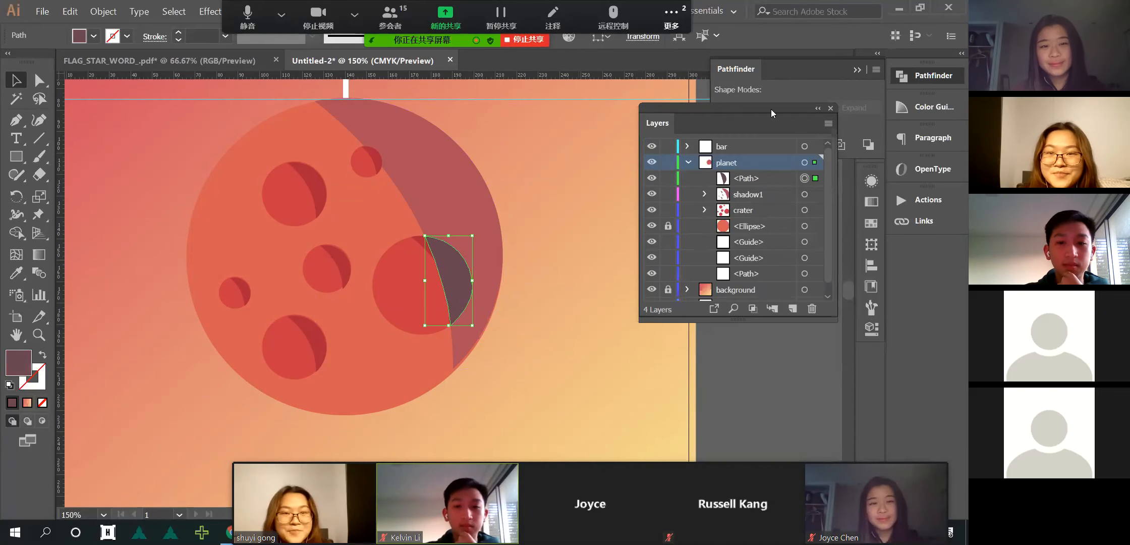
pyautogui.click(588, 313)
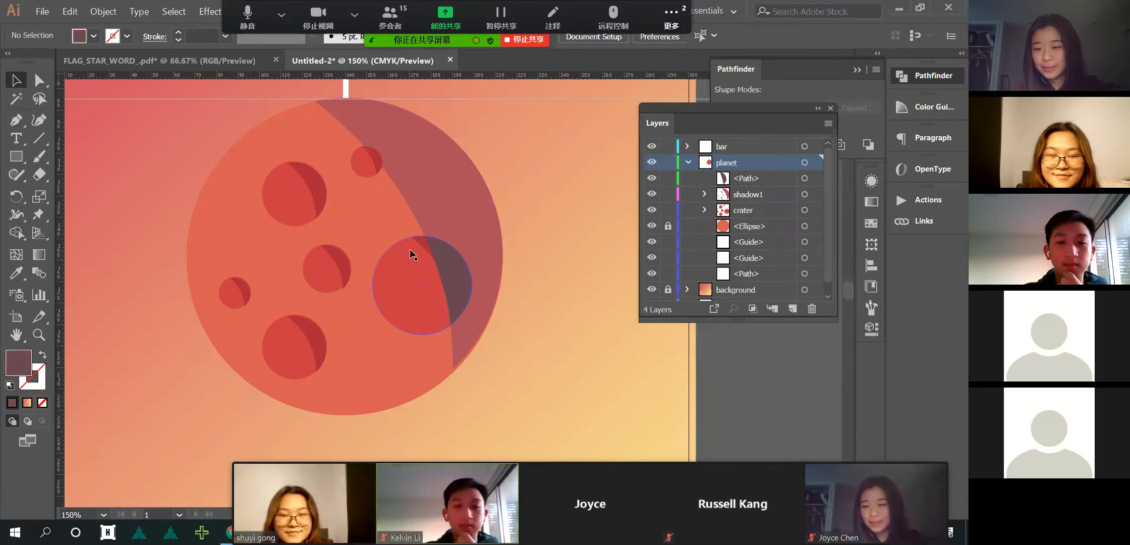
# - Select the white flagpole and lengthen it upward from its top edge
pyautogui.scroll(-1, 410, 249)
pyautogui.scroll(1, 333, 126)
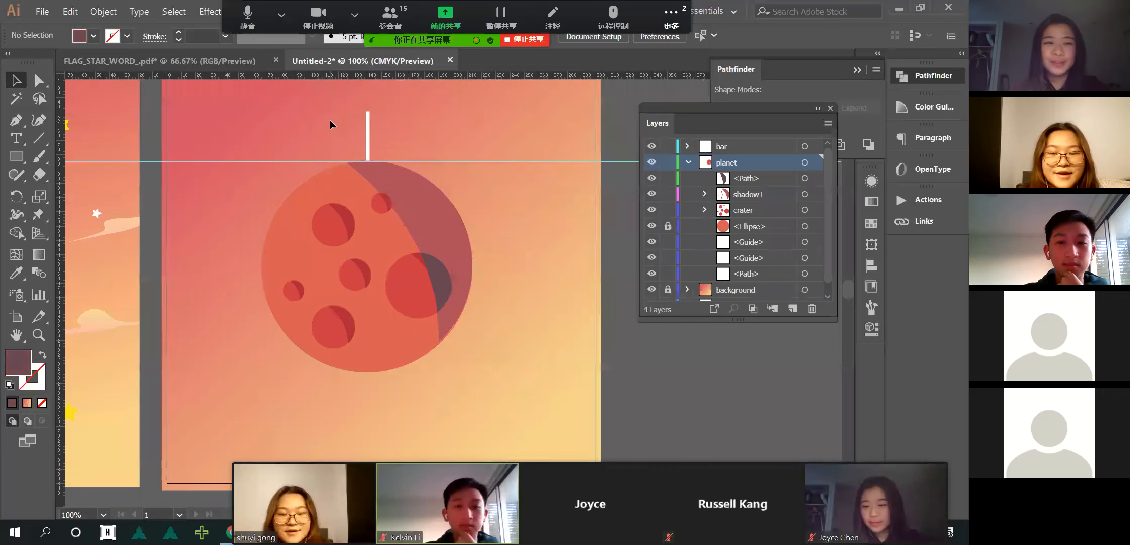
pyautogui.scroll(3, 333, 120)
pyautogui.scroll(-3, 406, 183)
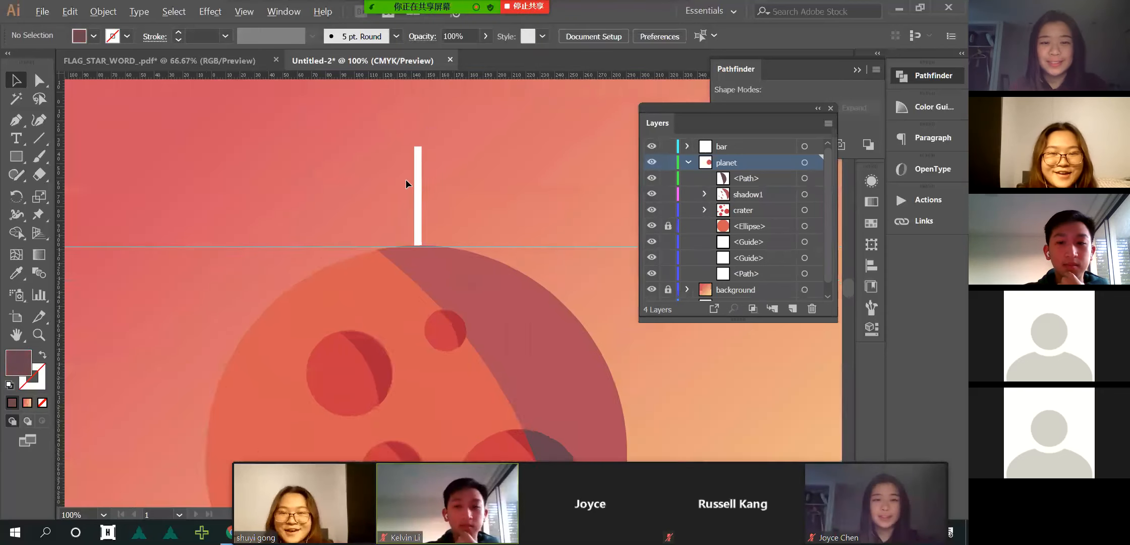
pyautogui.scroll(-1, 406, 183)
pyautogui.scroll(4, 409, 181)
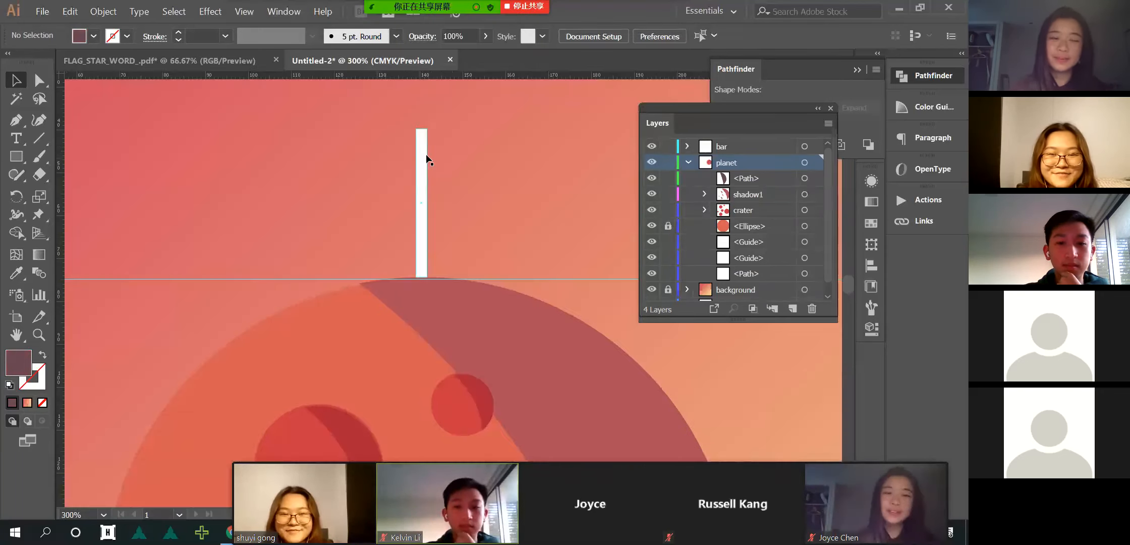
pyautogui.click(419, 132)
pyautogui.moveTo(427, 127); pyautogui.dragTo(428, 100)
pyautogui.scroll(-1, 421, 146)
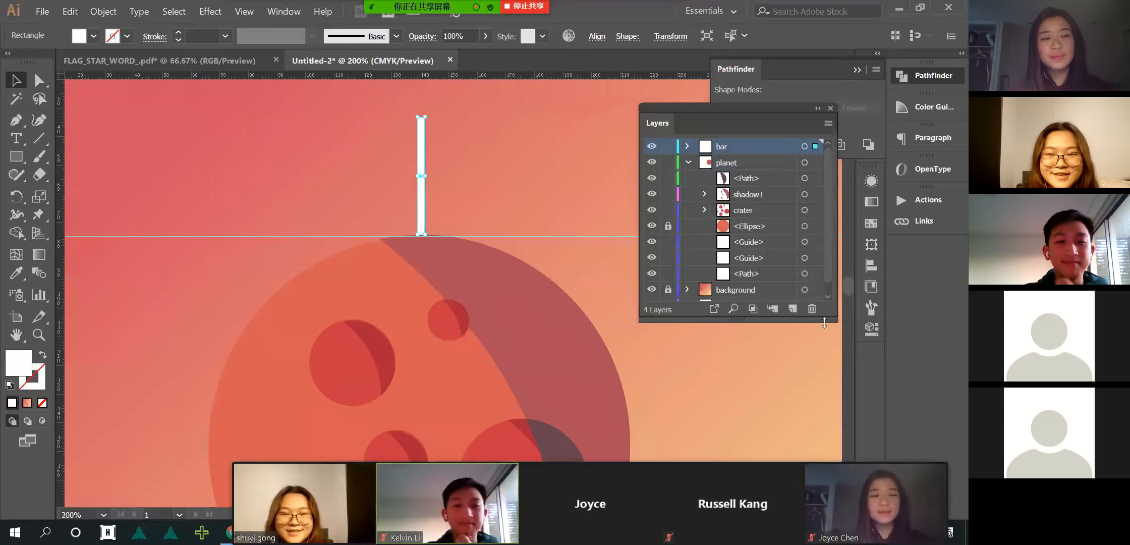
# - Add a new layer named flag above the bar layer
pyautogui.click(792, 308)
pyautogui.doubleClick(720, 148)
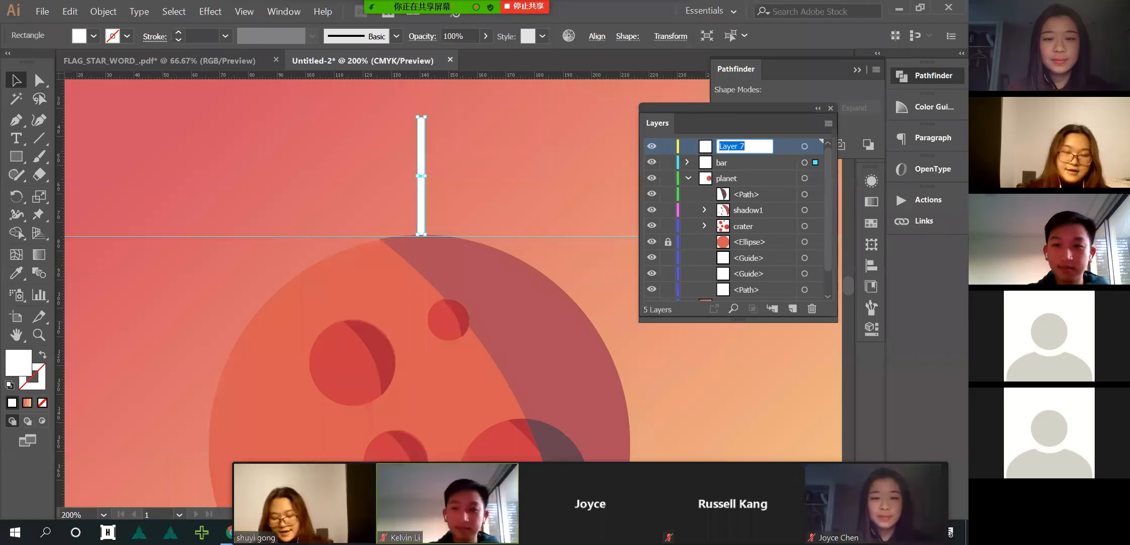
pyautogui.write('flag')
pyautogui.press('Return')
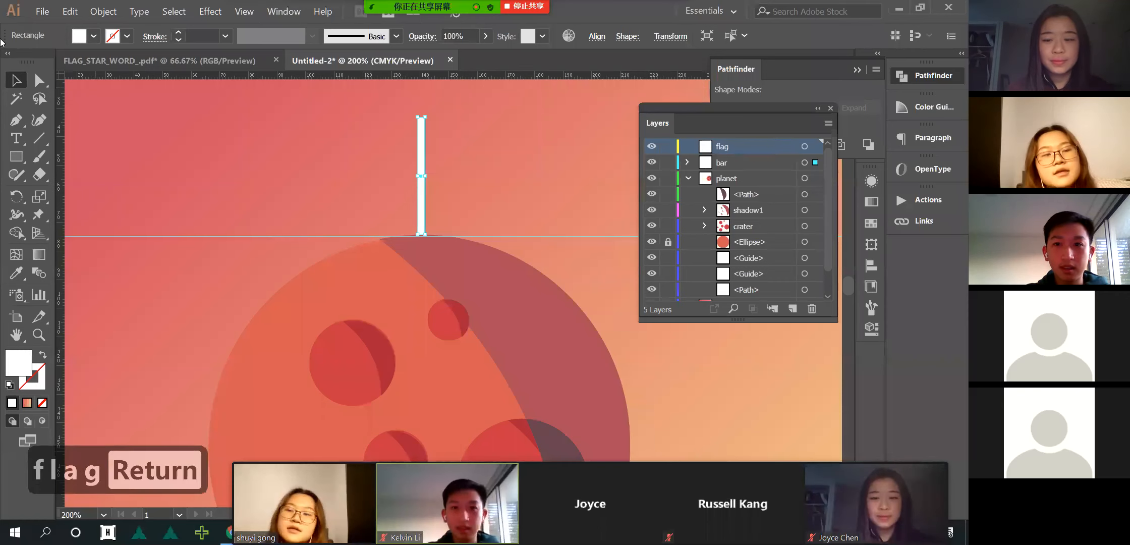
# - Draw a swallowtail flag about 66 mm long with the Pen tool, extending left from the top of the flagpole
pyautogui.click(13, 122)
pyautogui.scroll(-1, 273, 150)
pyautogui.keyDown('ctrl'); pyautogui.click(271, 139); pyautogui.keyUp('ctrl')
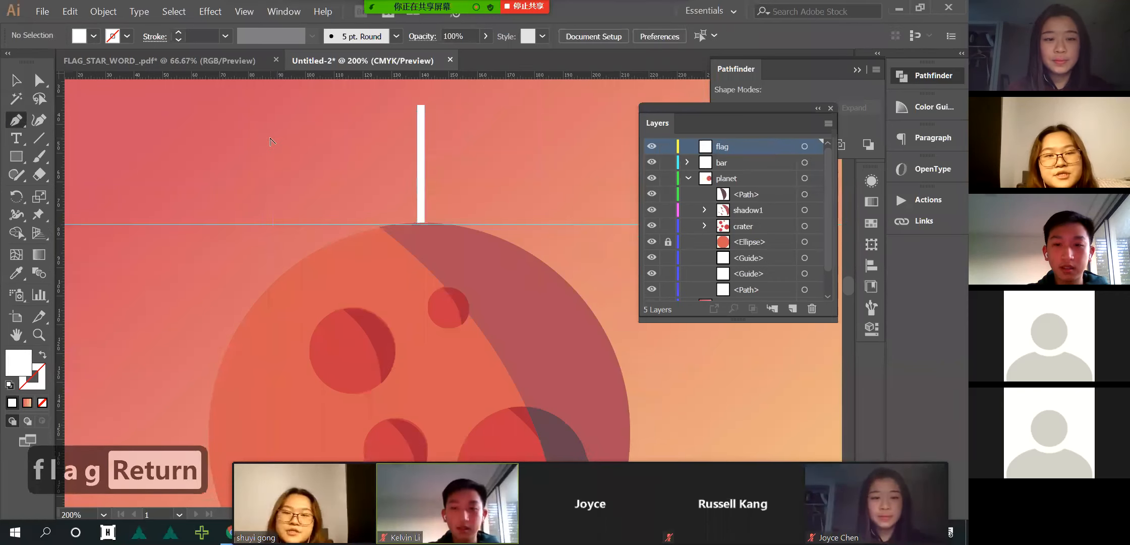
pyautogui.hscroll(-7, 272, 141)
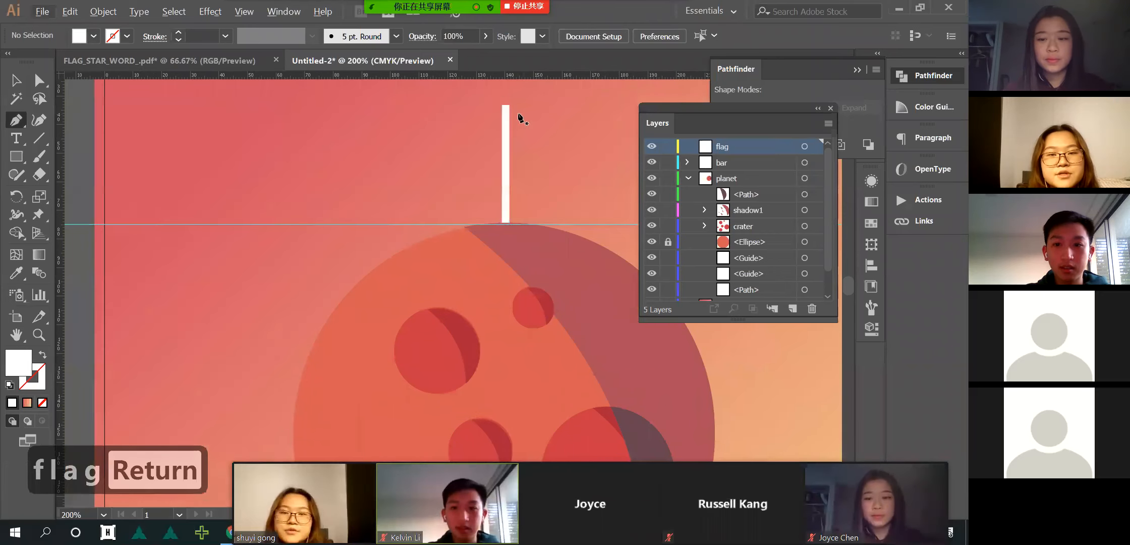
pyautogui.click(501, 104)
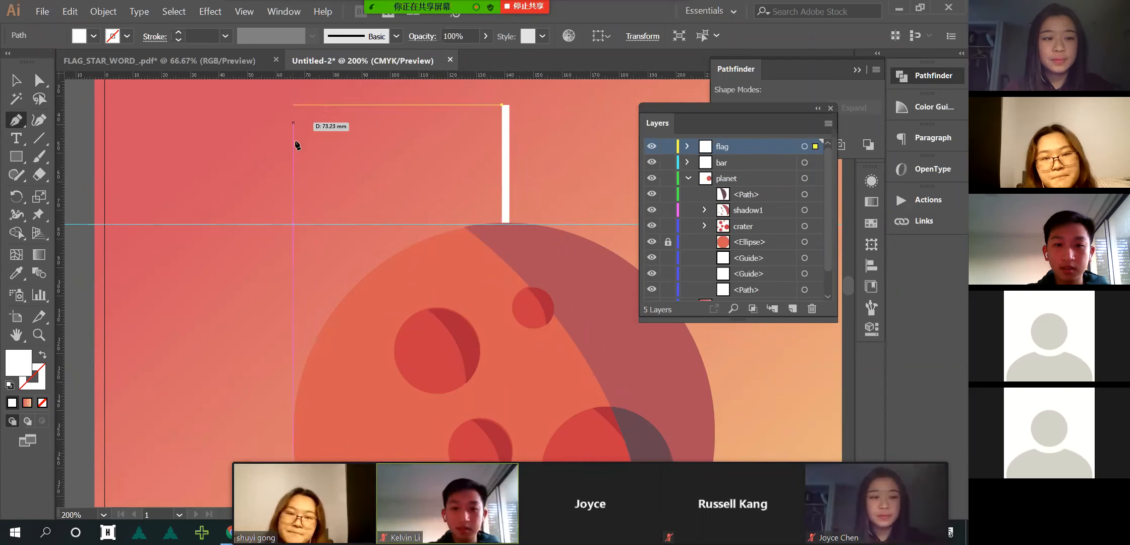
pyautogui.click(313, 108)
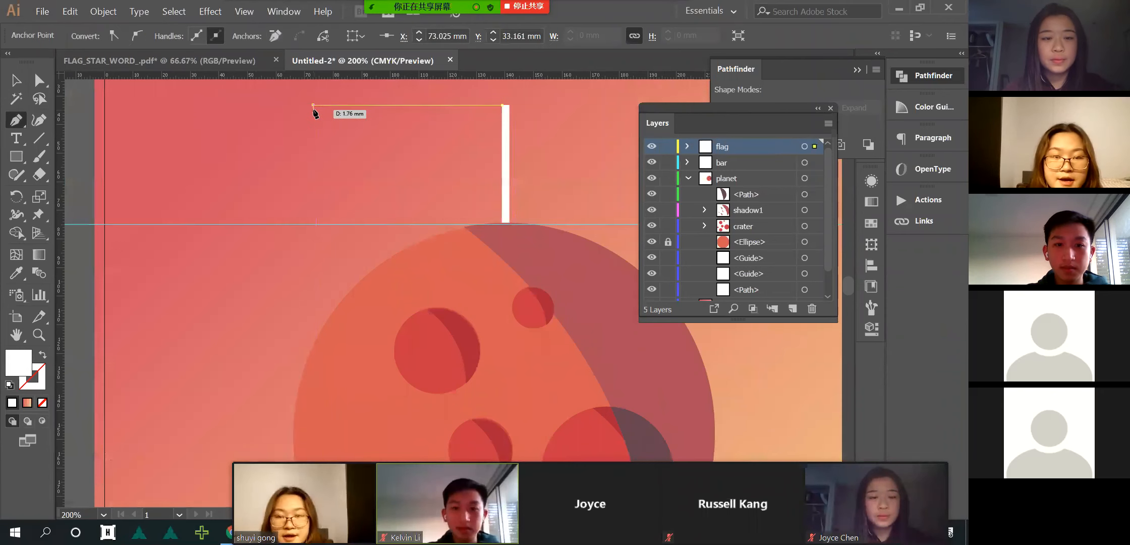
pyautogui.click(346, 150)
pyautogui.click(313, 194)
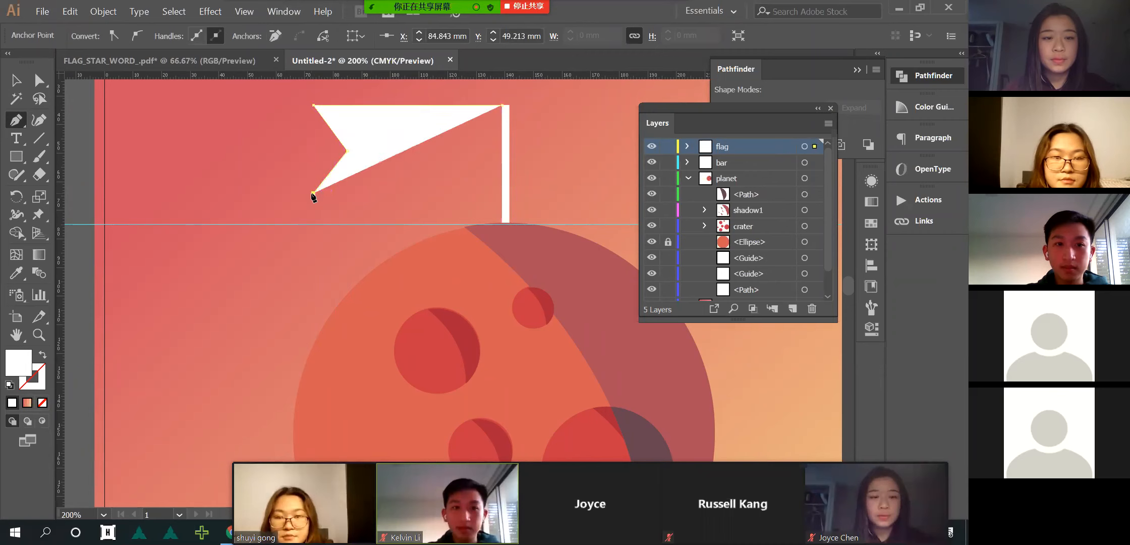
pyautogui.click(502, 194)
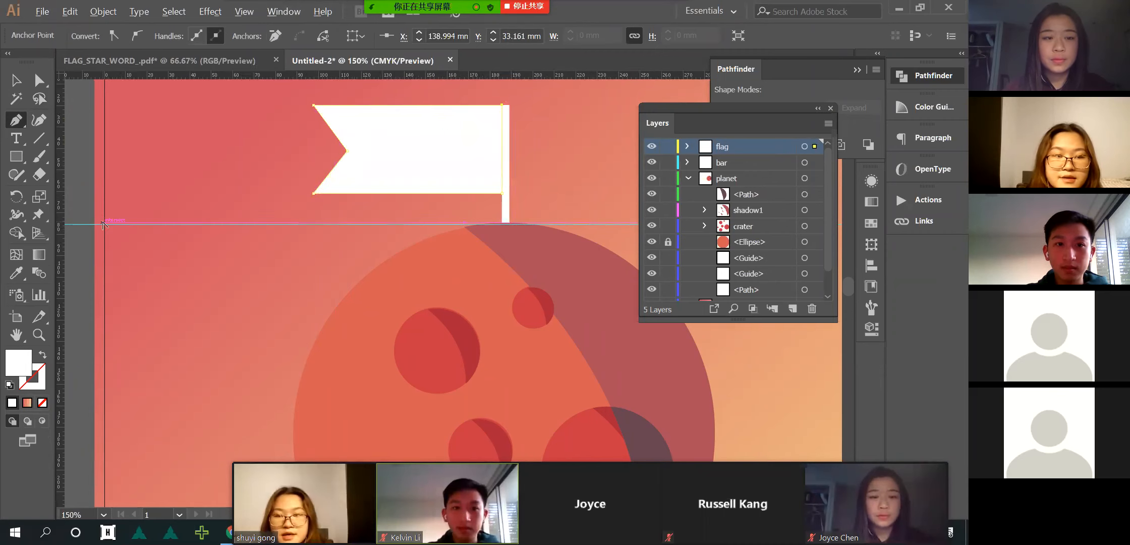
# - Recolor the flag pale yellow with the Eyedropper by sampling the reference flag, and deselect it
pyautogui.scroll(-2, 131, 227)
pyautogui.hscroll(-5, 132, 240)
pyautogui.hscroll(-3, 132, 240)
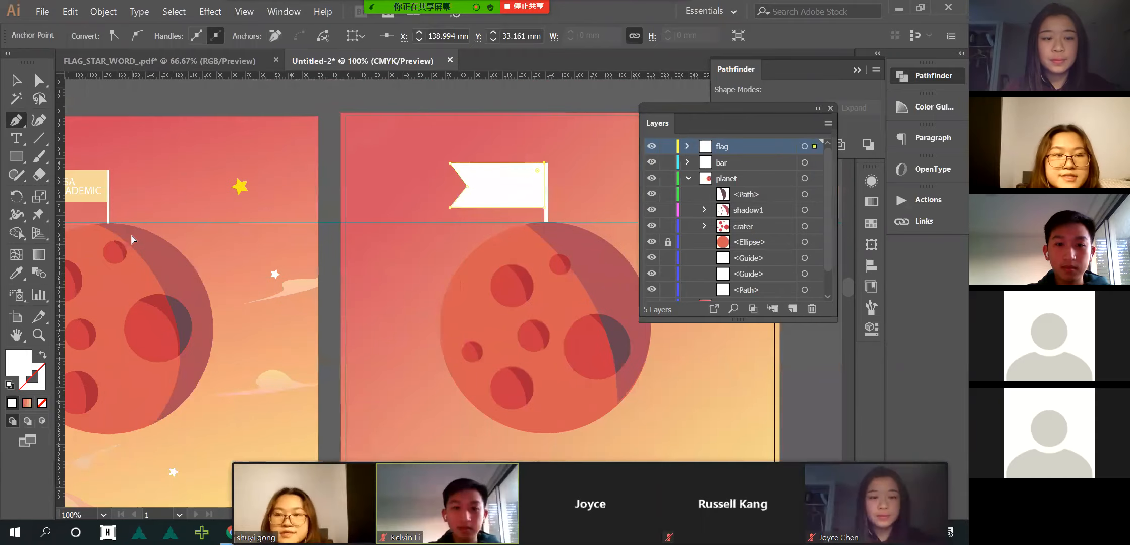
pyautogui.press('i')
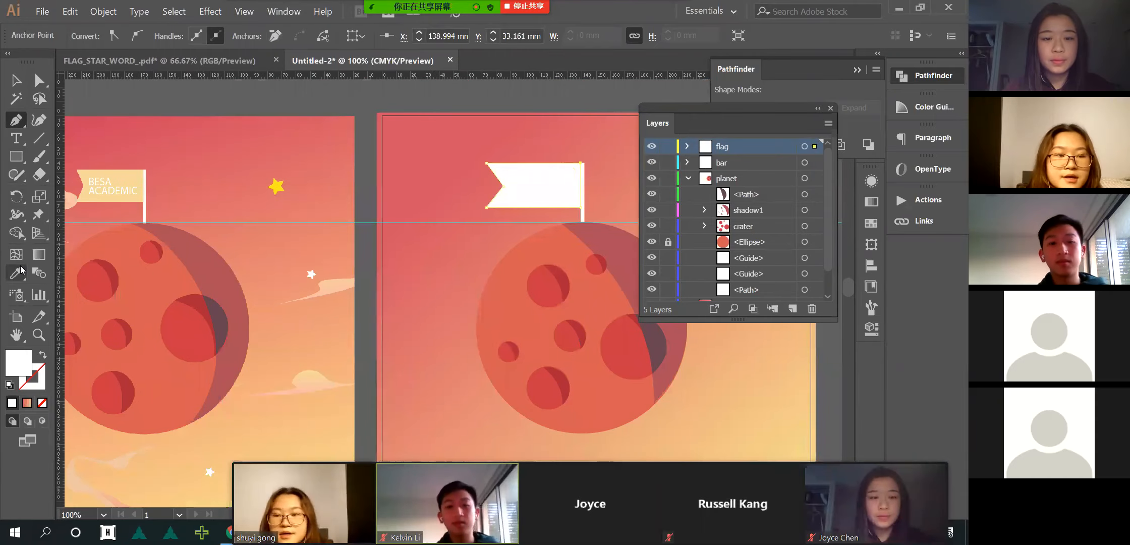
pyautogui.click(106, 187)
pyautogui.click(16, 81)
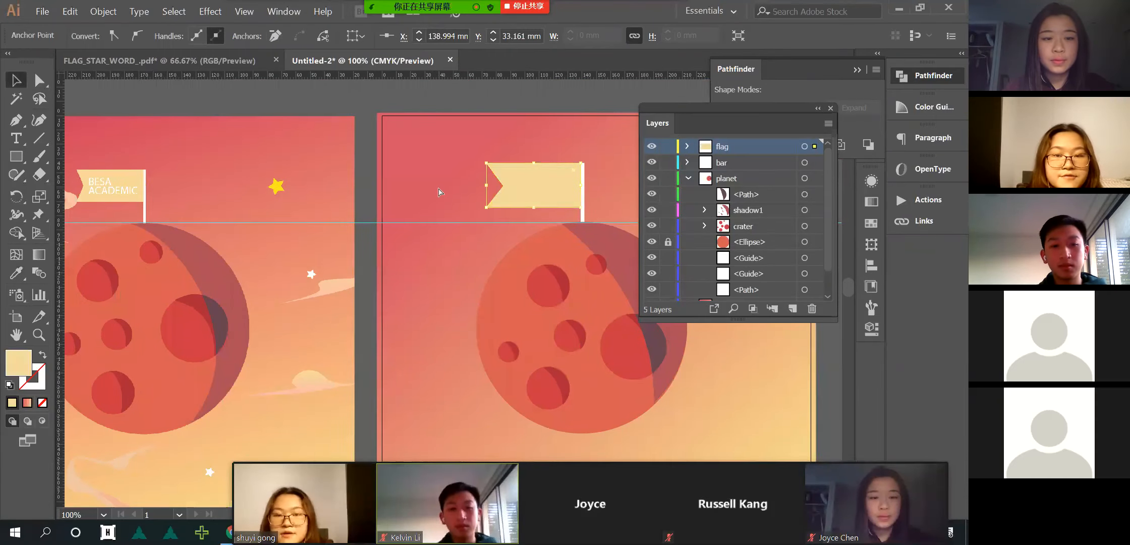
pyautogui.hscroll(3, 439, 192)
pyautogui.click(489, 89)
# - Add a new layer above flag and create a text box about 31 by 18 mm on the flag containing "text"
pyautogui.scroll(2, 478, 201)
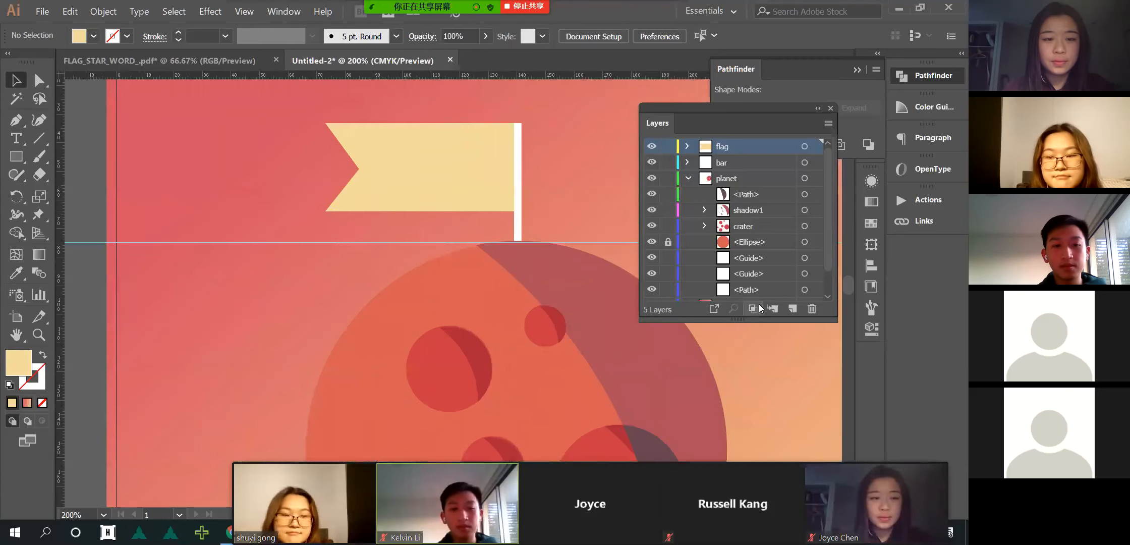
pyautogui.click(794, 309)
pyautogui.click(16, 138)
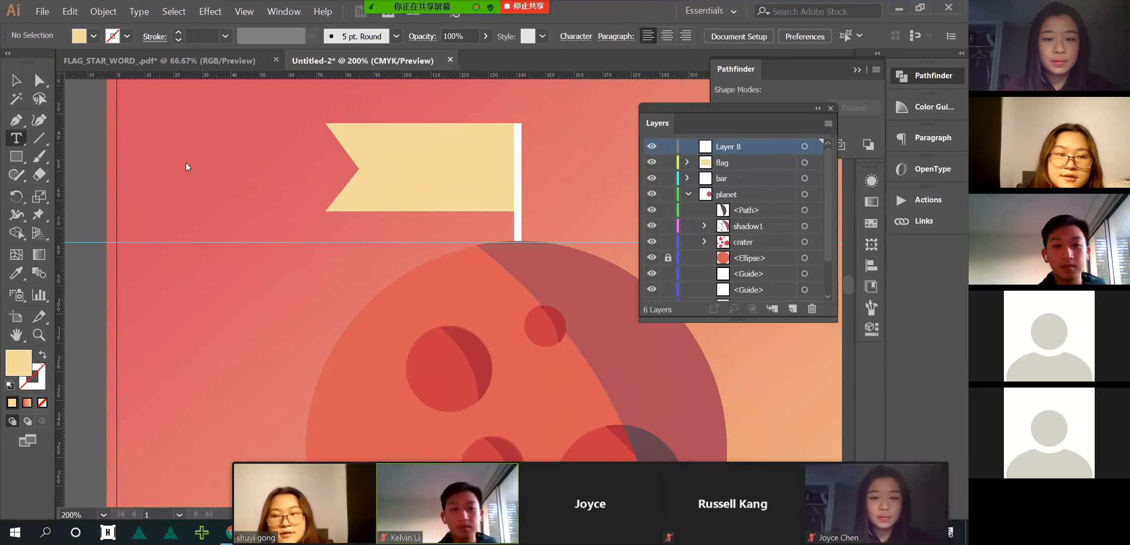
pyautogui.moveTo(442, 185); pyautogui.dragTo(472, 189)
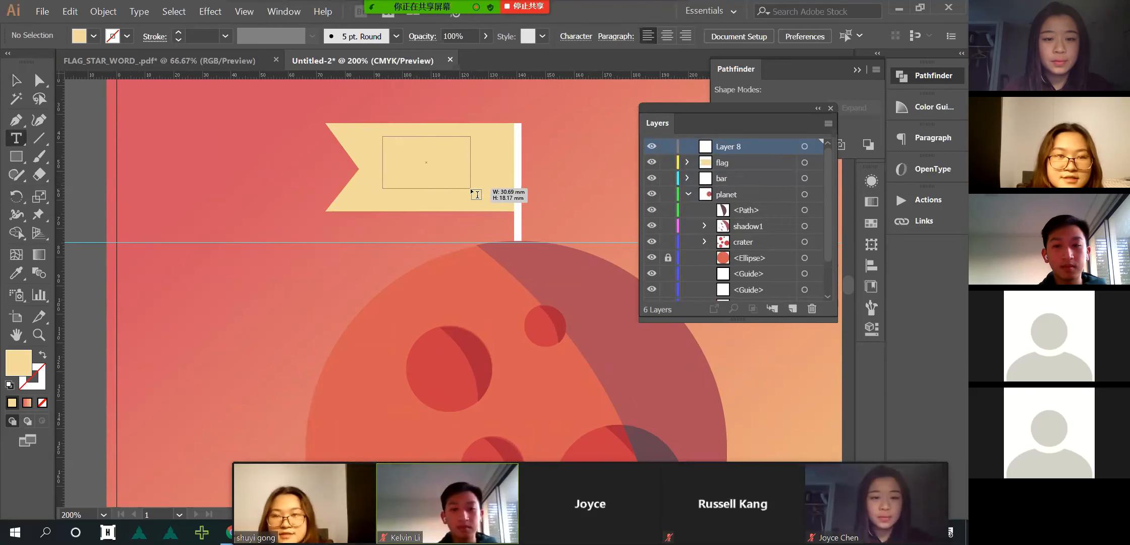
pyautogui.write('t')
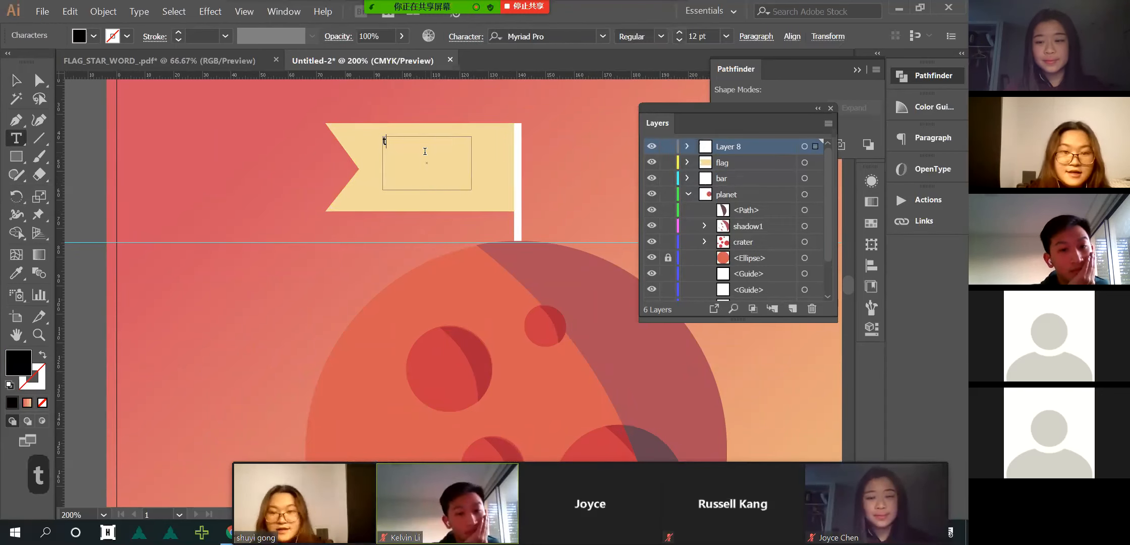
pyautogui.write('ext')
# - Select all of the text on the flag and increase its font size to 38 pt
pyautogui.hotkey('ctrl', 'a')
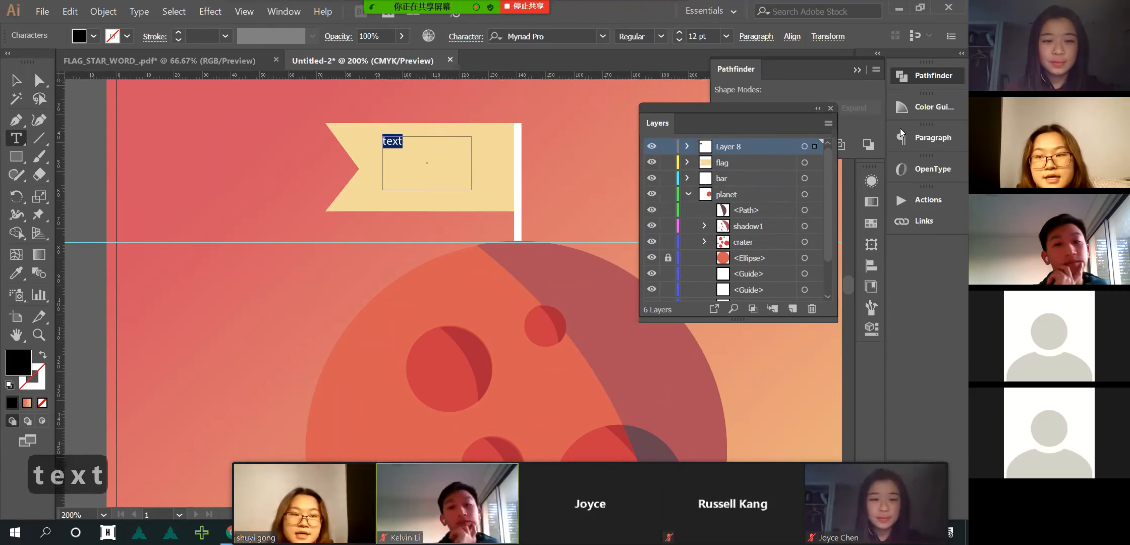
pyautogui.click(283, 11)
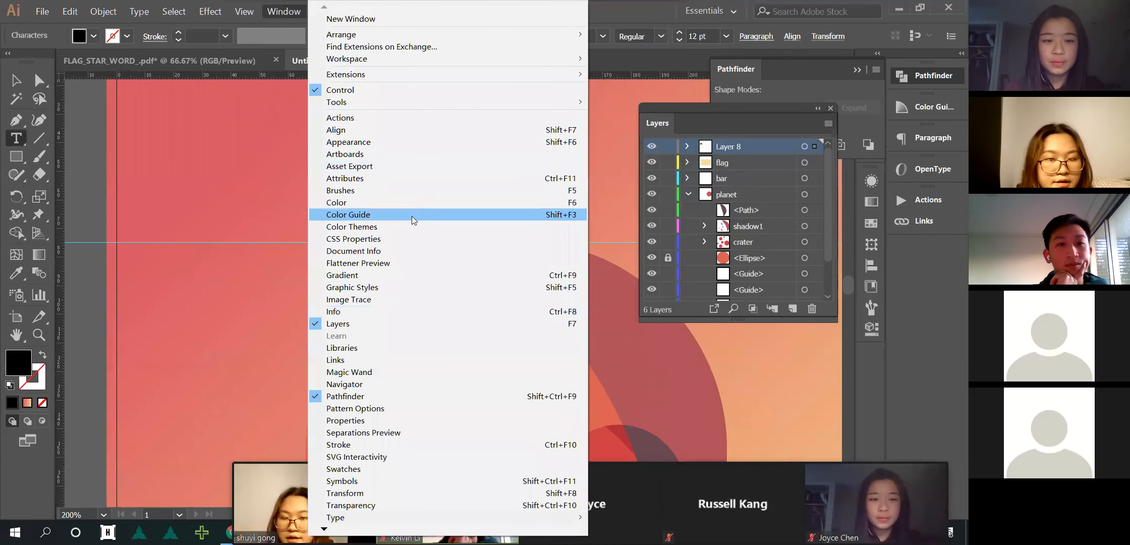
pyautogui.scroll(-2, 386, 504)
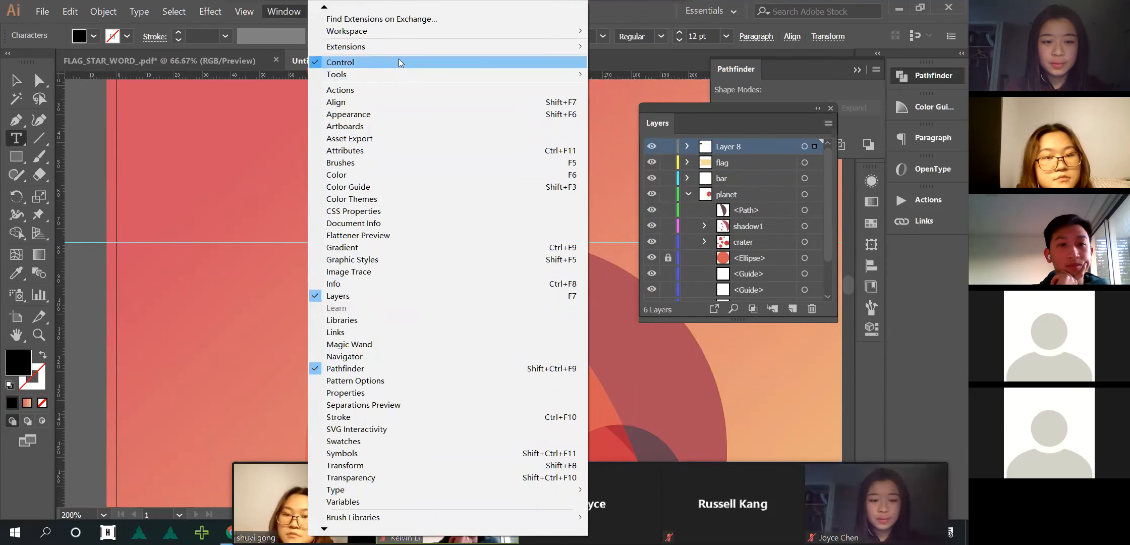
pyautogui.moveTo(803, 119); pyautogui.dragTo(916, 250)
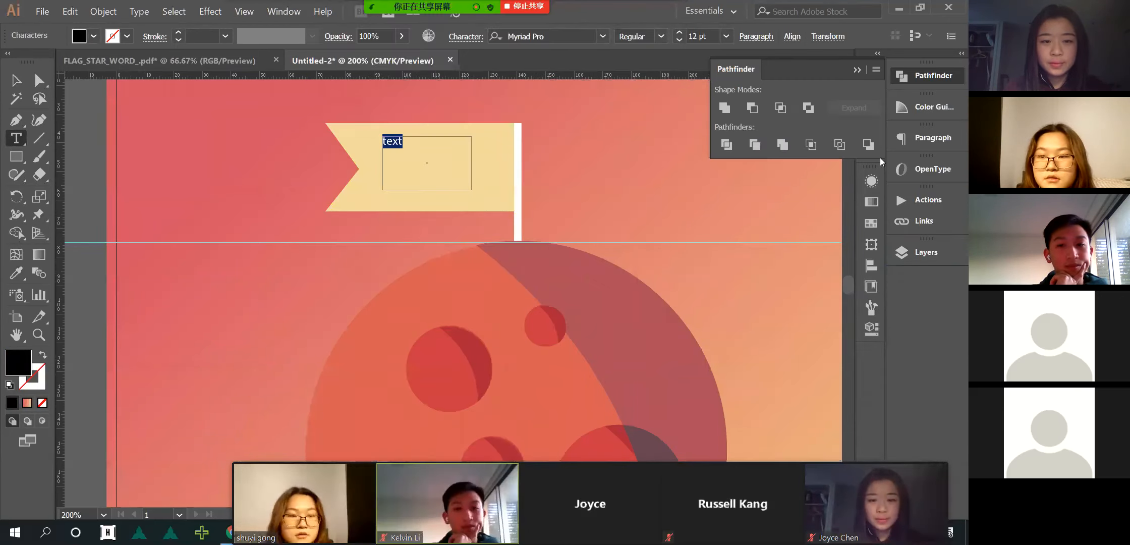
pyautogui.click(852, 66)
pyautogui.click(869, 78)
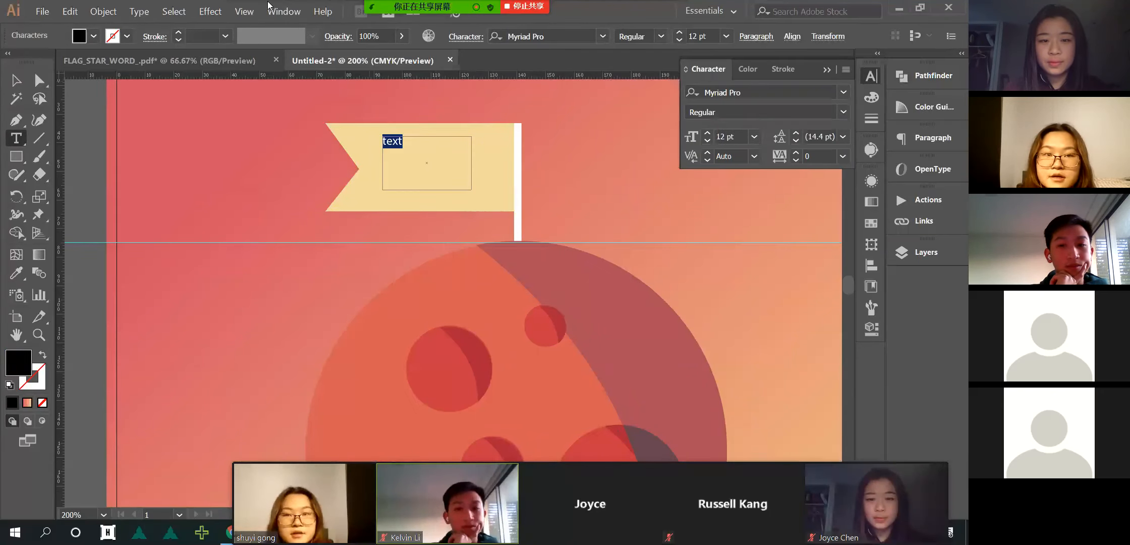
pyautogui.click(709, 133)
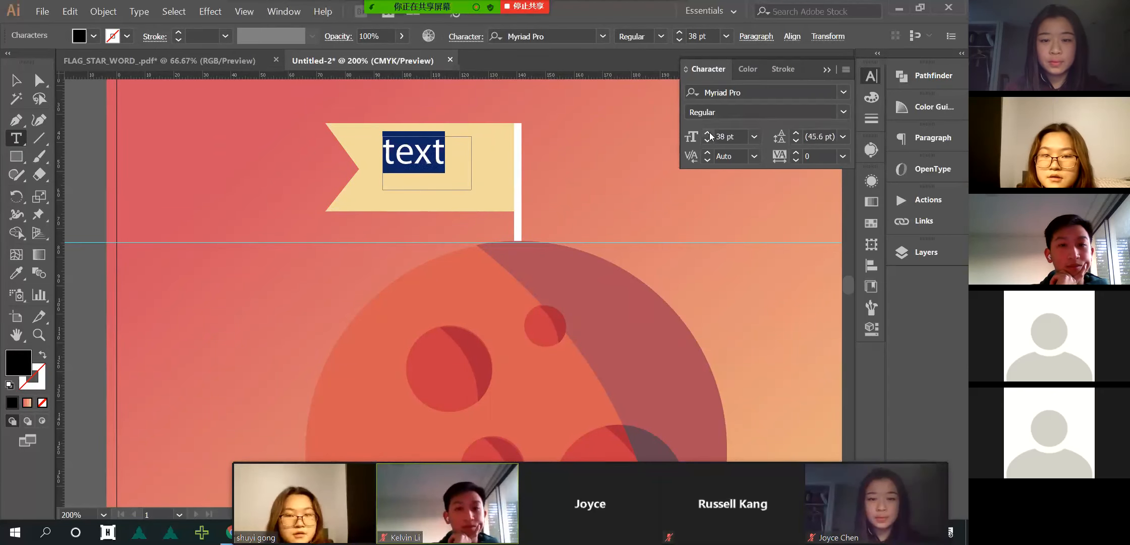
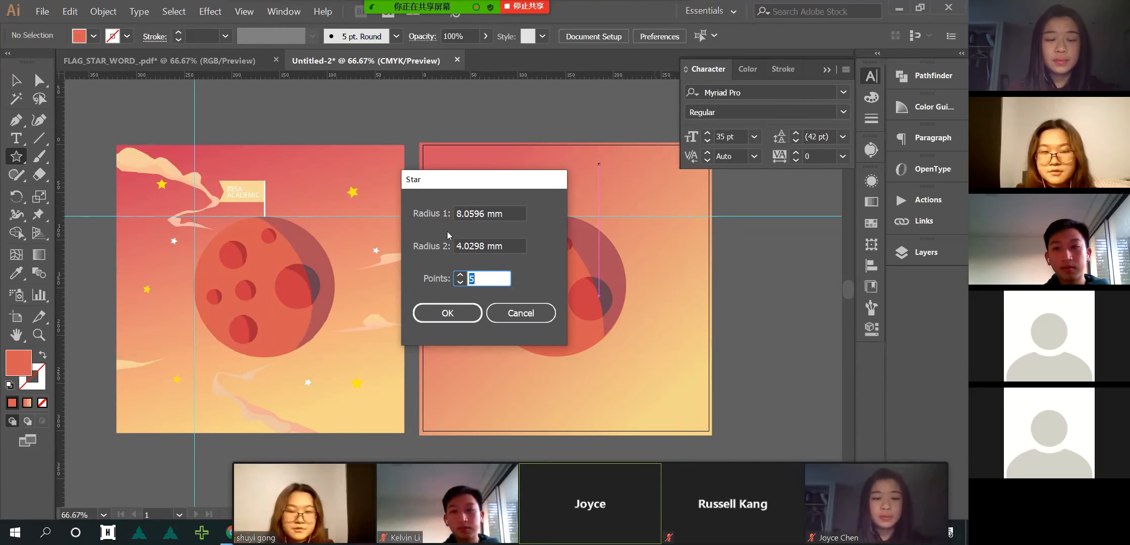
# - Draw a small five-pointed star right of the flag and color it yellow by sampling a reference star with the Eyedropper
pyautogui.click(510, 315)
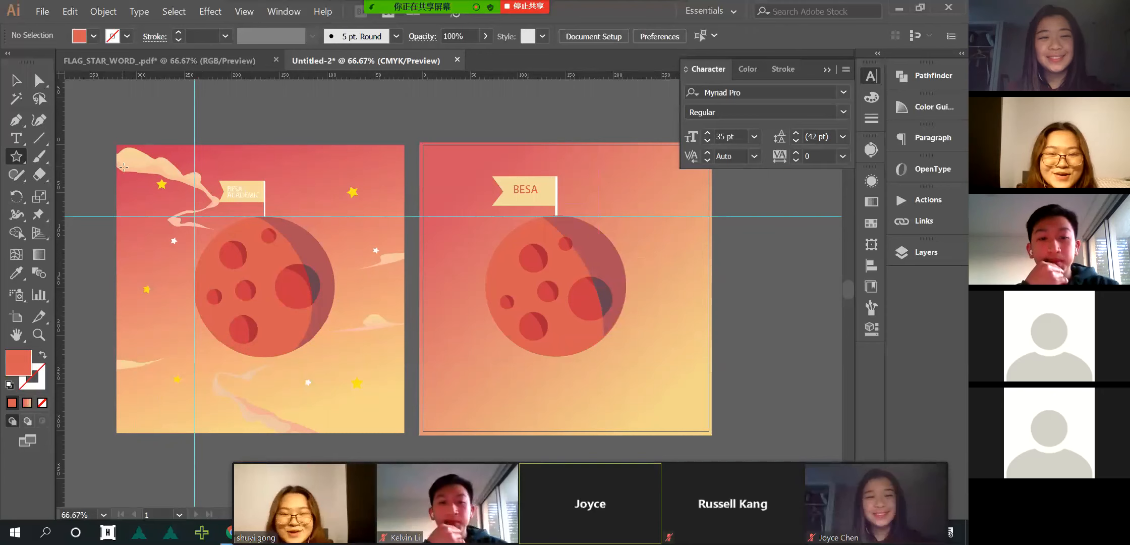
pyautogui.moveTo(659, 185); pyautogui.dragTo(649, 197)
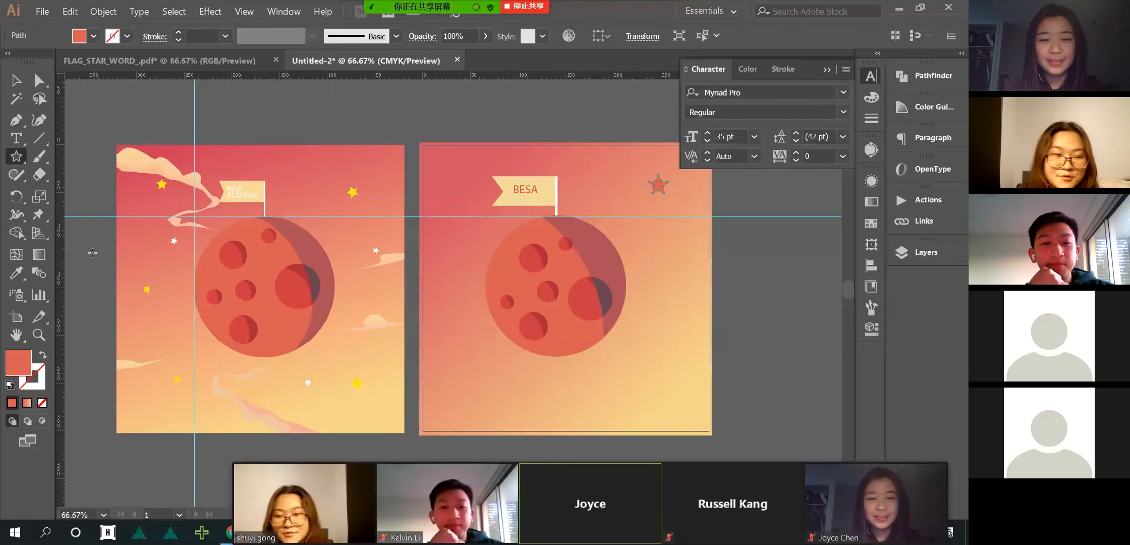
pyautogui.click(16, 273)
pyautogui.click(353, 192)
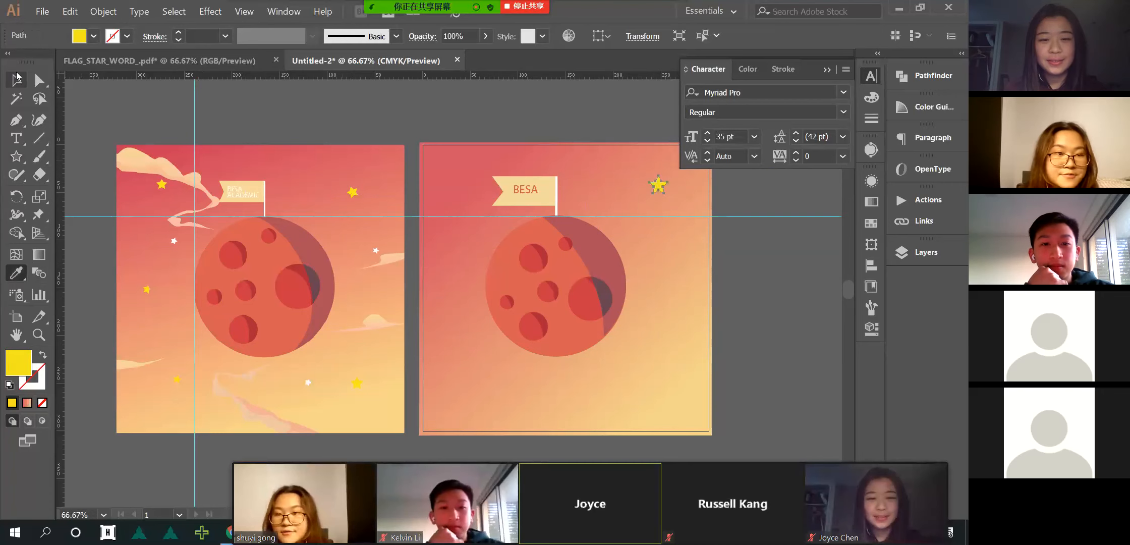
# - Duplicate the yellow star to the lower-left, upper-left and lower-right areas around the planet
pyautogui.moveTo(659, 187); pyautogui.dragTo(462, 371)
pyautogui.moveTo(462, 368); pyautogui.dragTo(459, 204)
pyautogui.moveTo(460, 204); pyautogui.dragTo(642, 357)
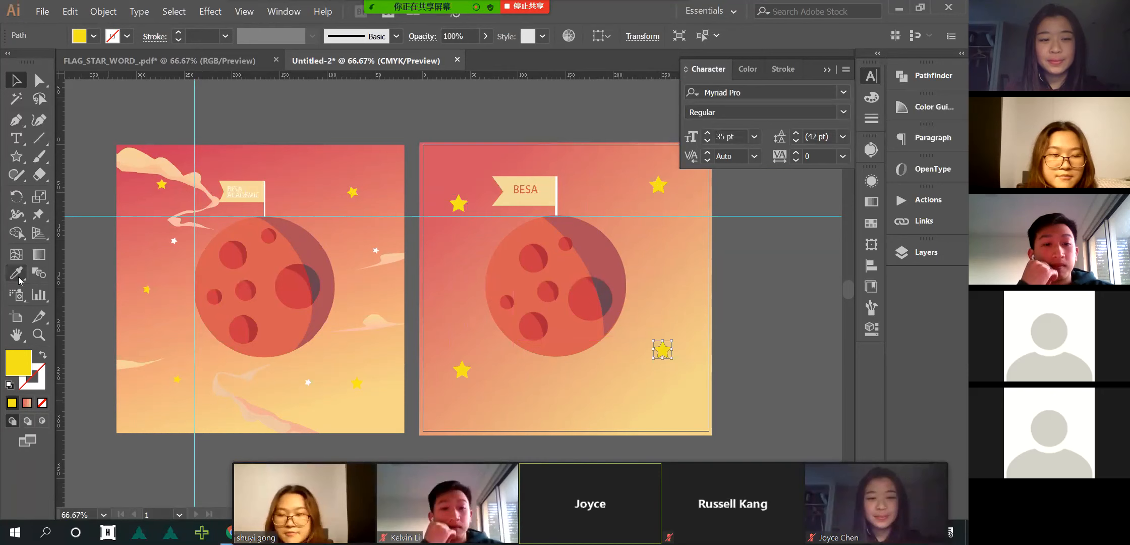
# - Recolor the lower-right star white by sampling a white reference star, scale it down slightly and deselect it
pyautogui.click(175, 241)
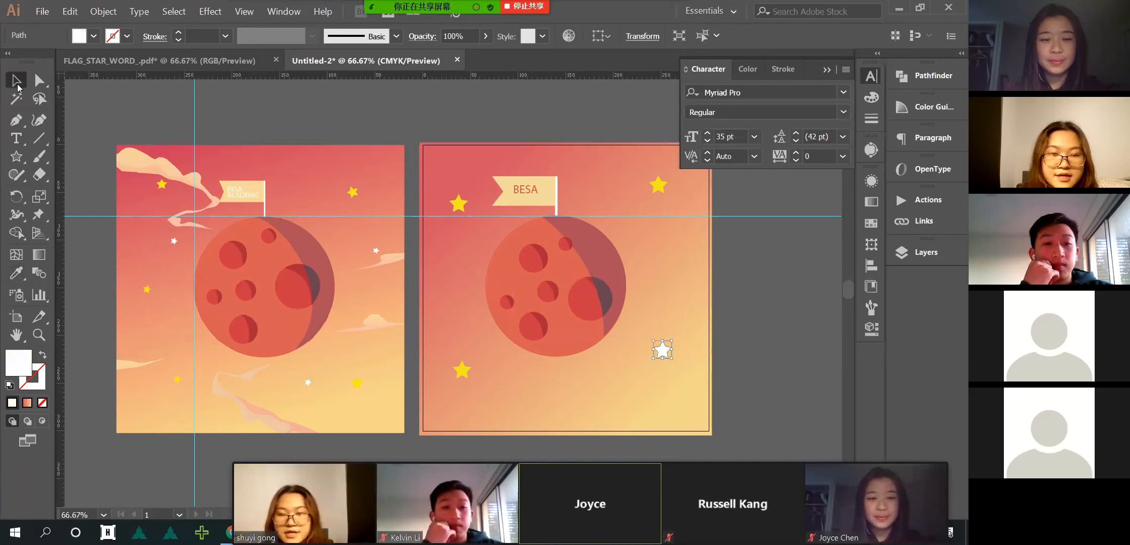
pyautogui.moveTo(673, 342); pyautogui.dragTo(668, 344)
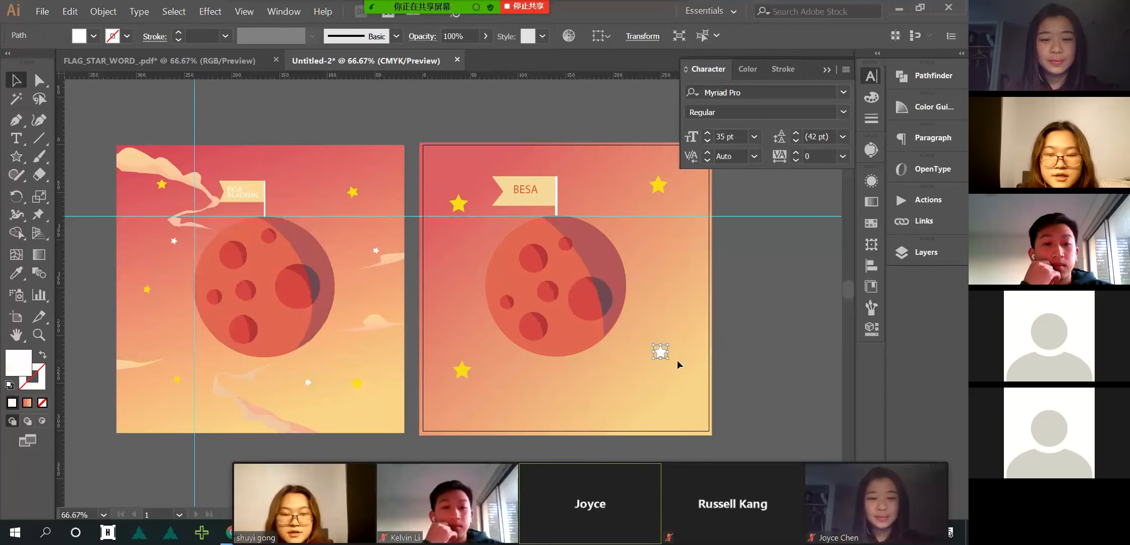
pyautogui.click(769, 356)
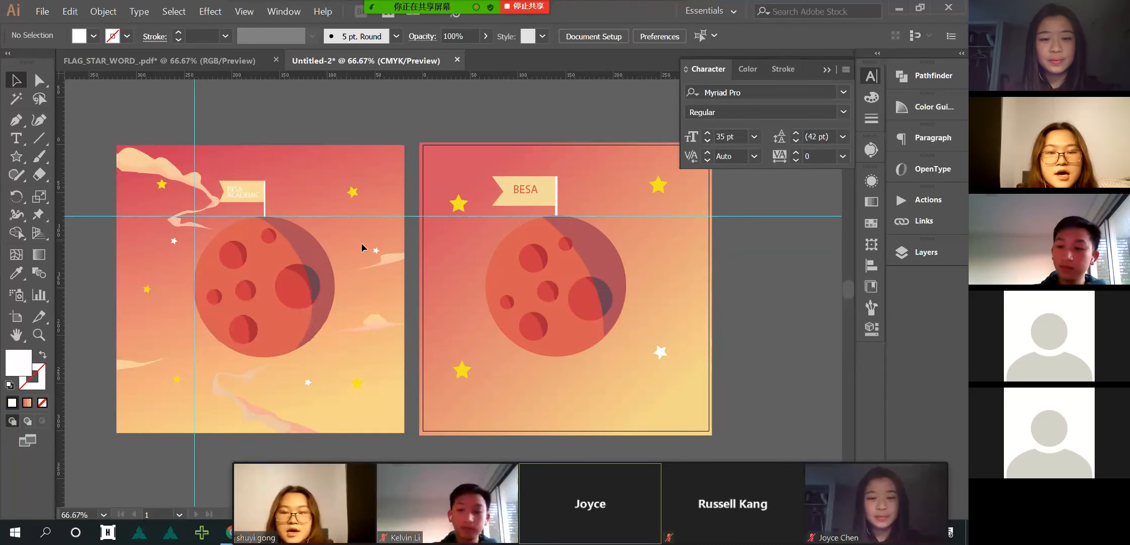
# - Add a new layer above Layer 8
pyautogui.click(926, 252)
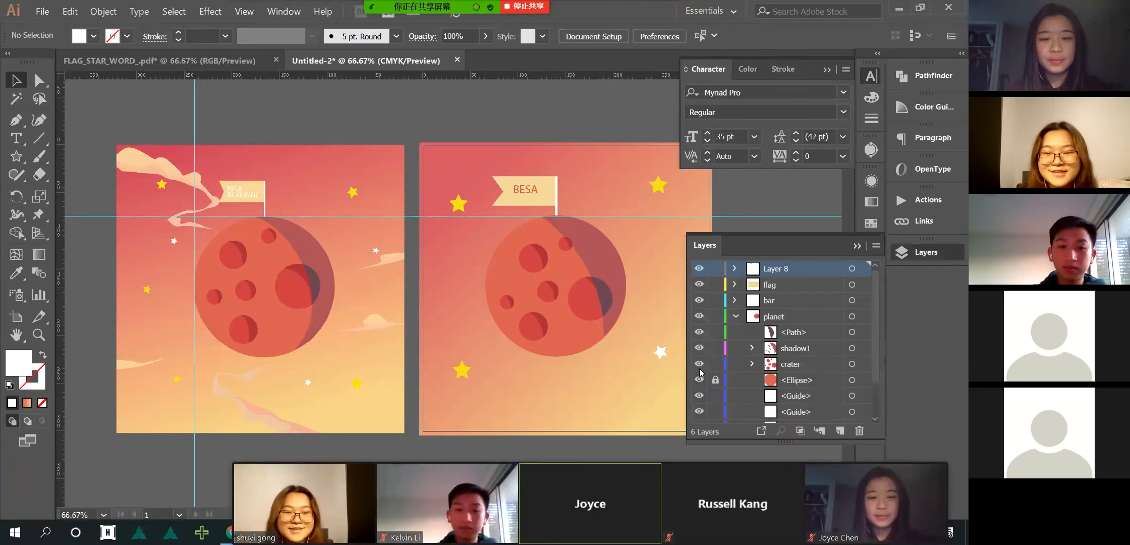
pyautogui.click(841, 430)
pyautogui.click(716, 285)
pyautogui.click(715, 301)
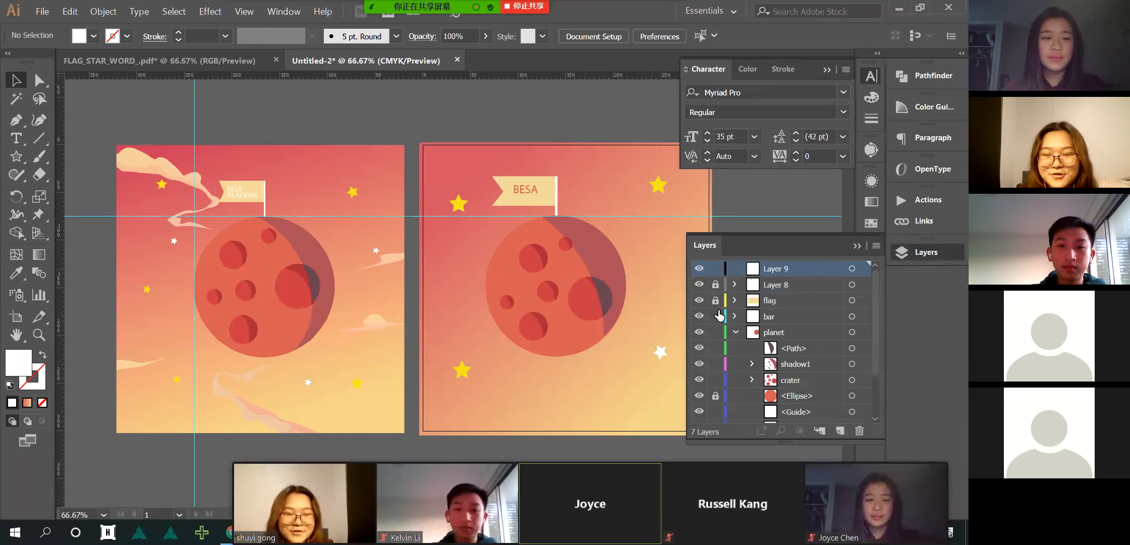
pyautogui.click(715, 301)
pyautogui.click(715, 285)
pyautogui.click(877, 246)
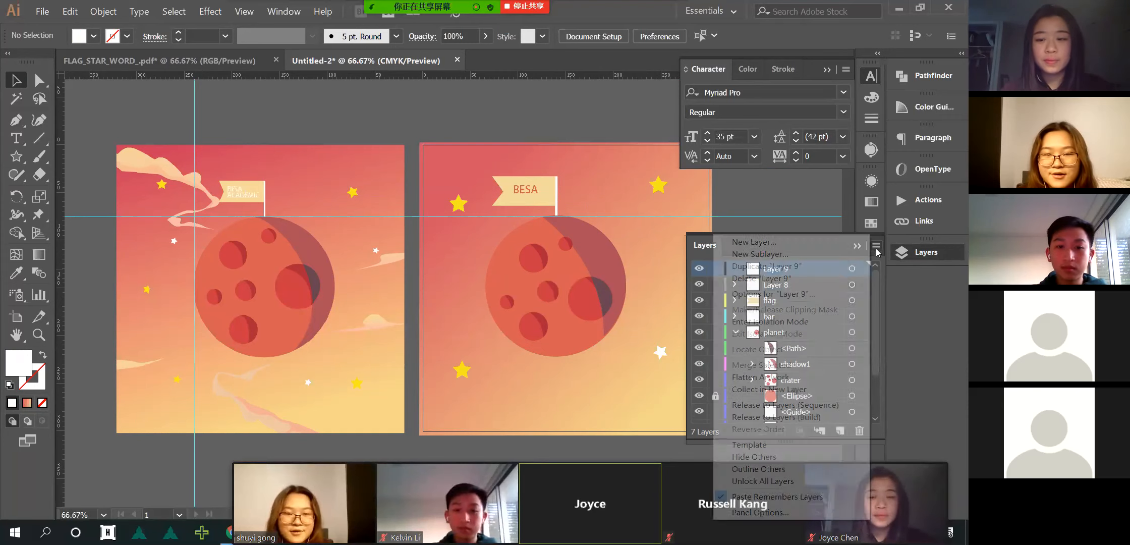
pyautogui.click(714, 238)
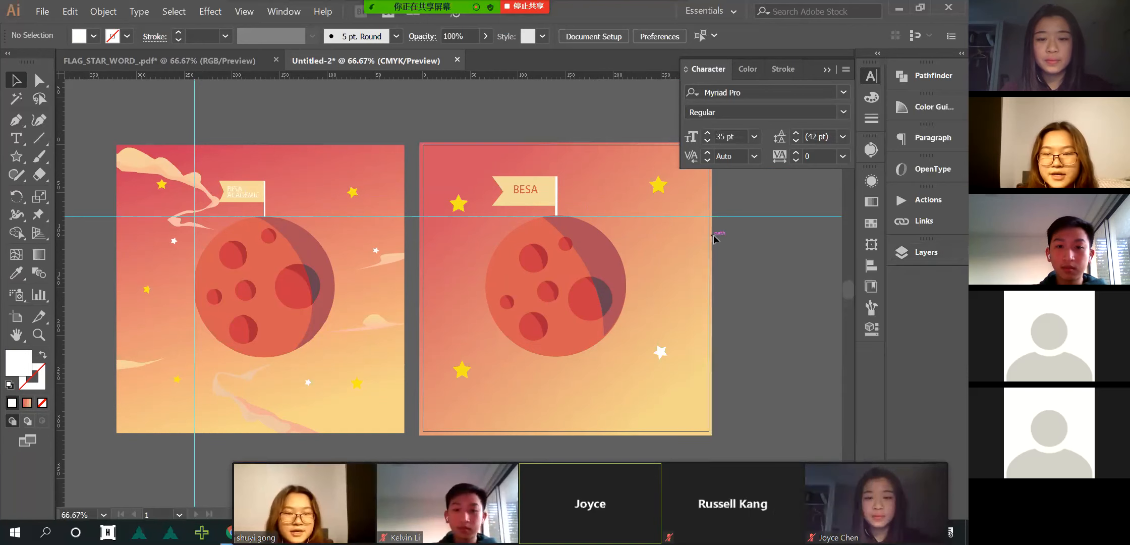
# - Lock all layers except the new Layer 9
pyautogui.click(917, 253)
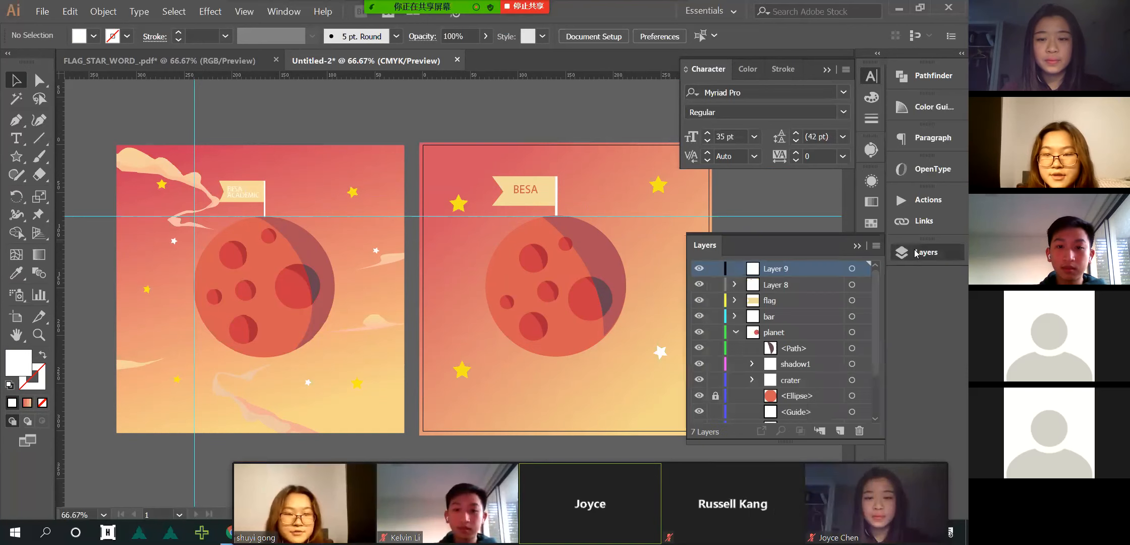
pyautogui.click(877, 247)
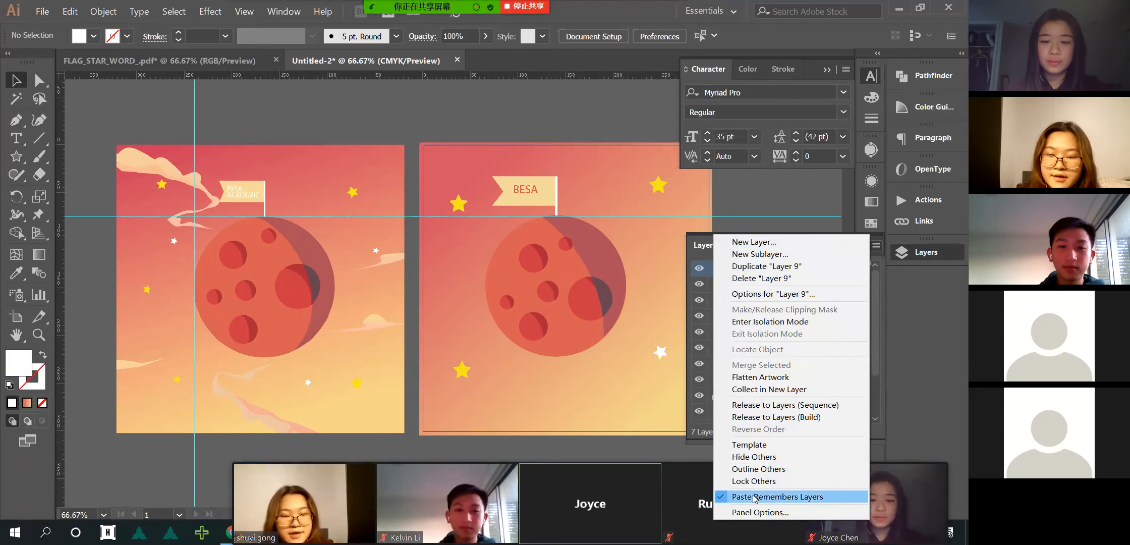
pyautogui.click(756, 482)
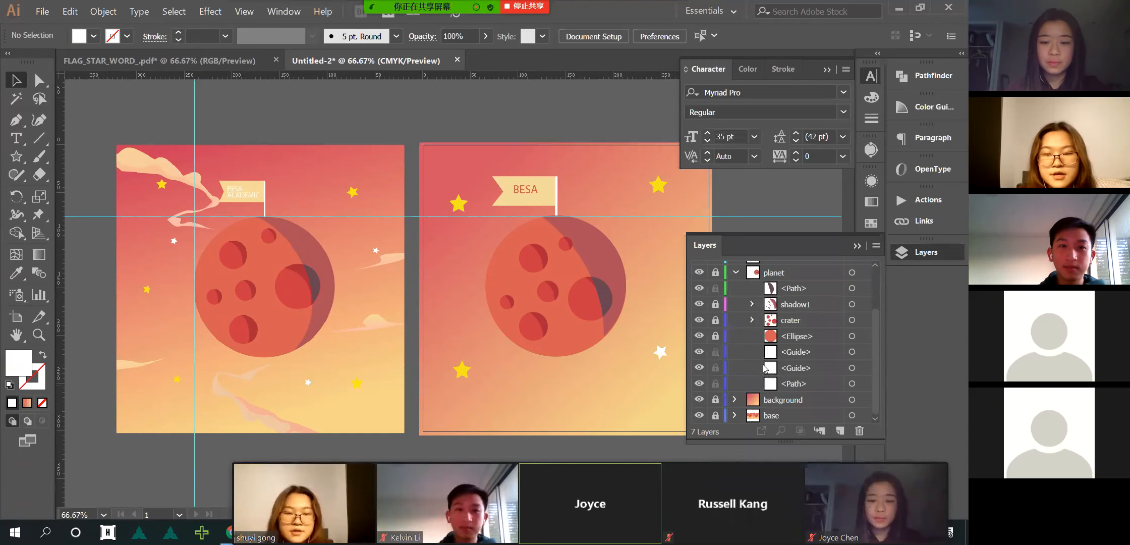
pyautogui.scroll(3, 733, 393)
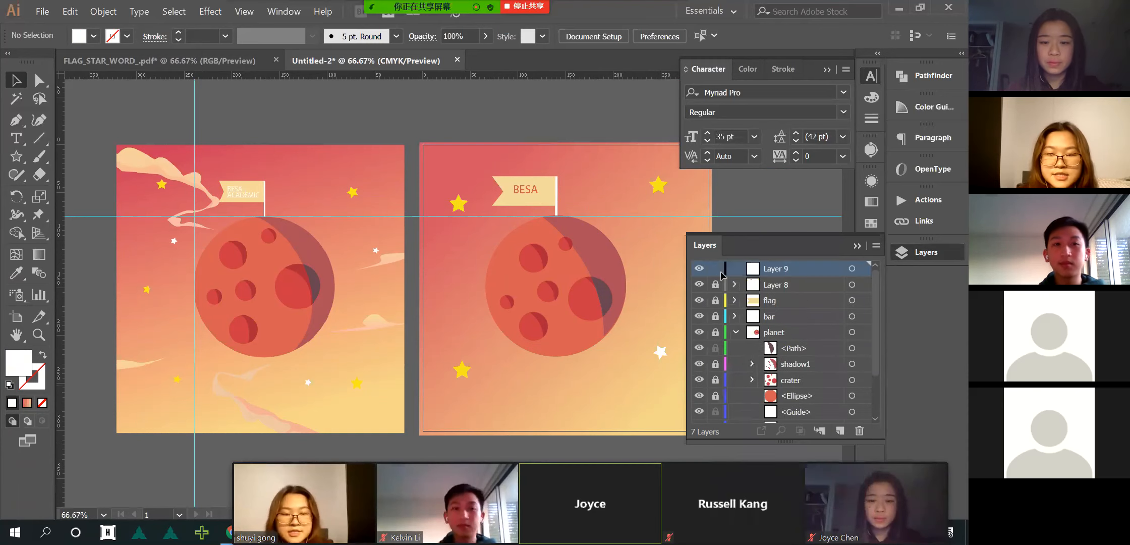
# - Draw an open S-curved path with the Pen tool from outside the artboard's left edge, around the flag's tail, to the planet's upper right
pyautogui.hscroll(2, 559, 268)
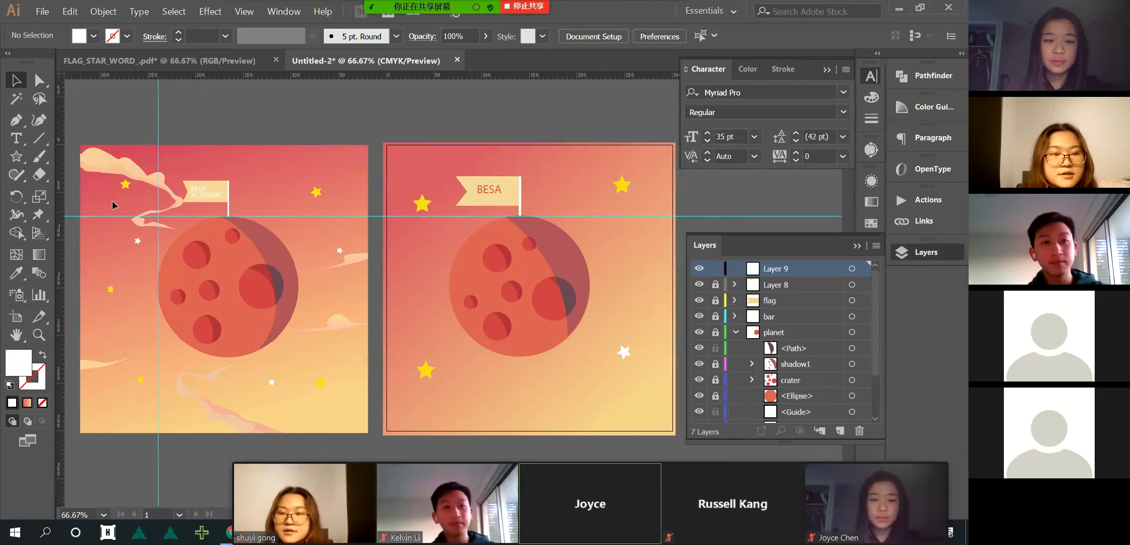
pyautogui.click(16, 120)
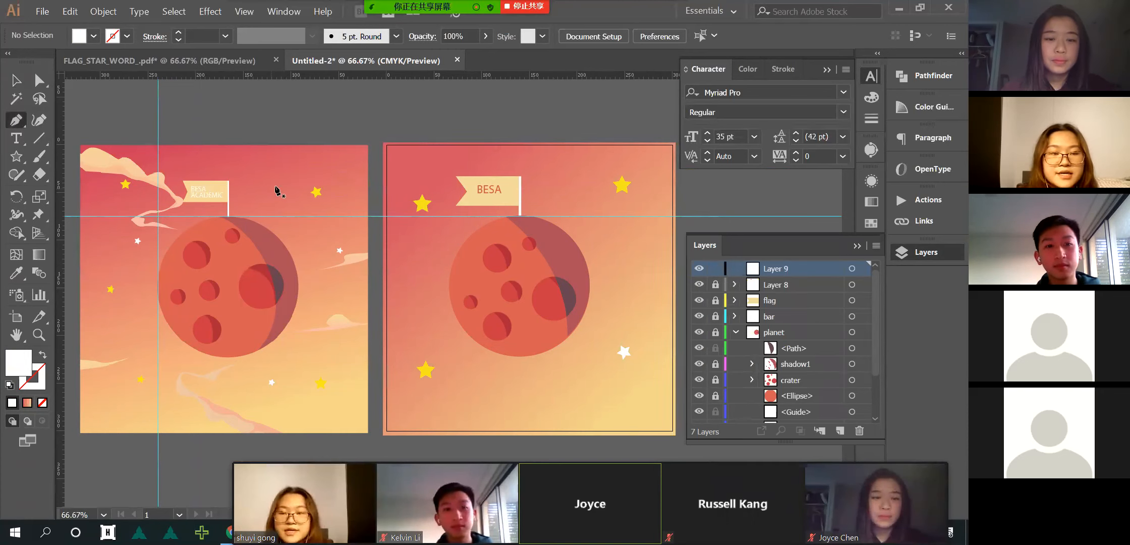
pyautogui.scroll(2, 535, 166)
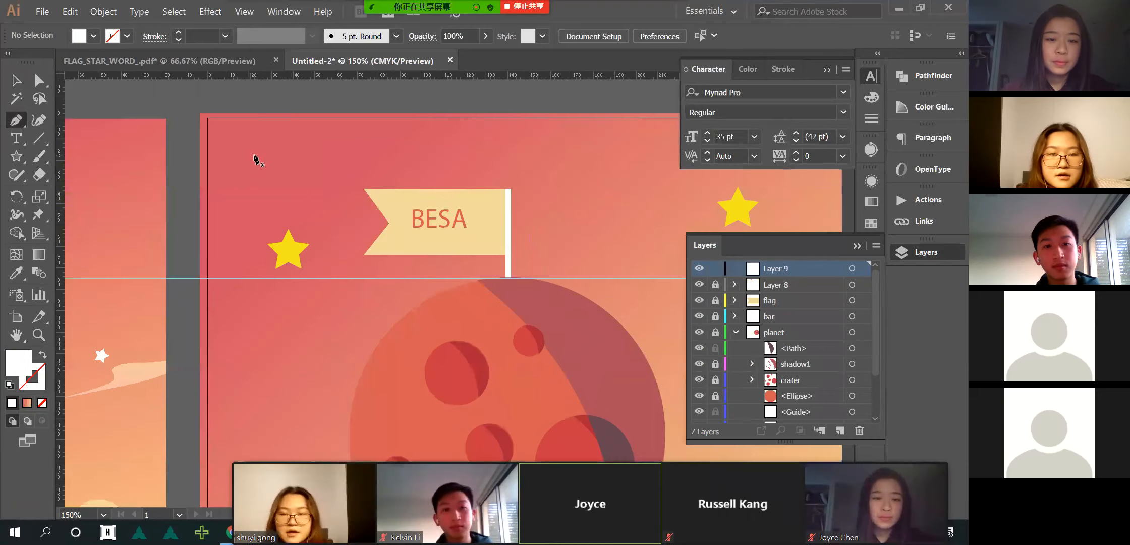
pyautogui.scroll(-3, 298, 154)
pyautogui.hscroll(-2, 304, 157)
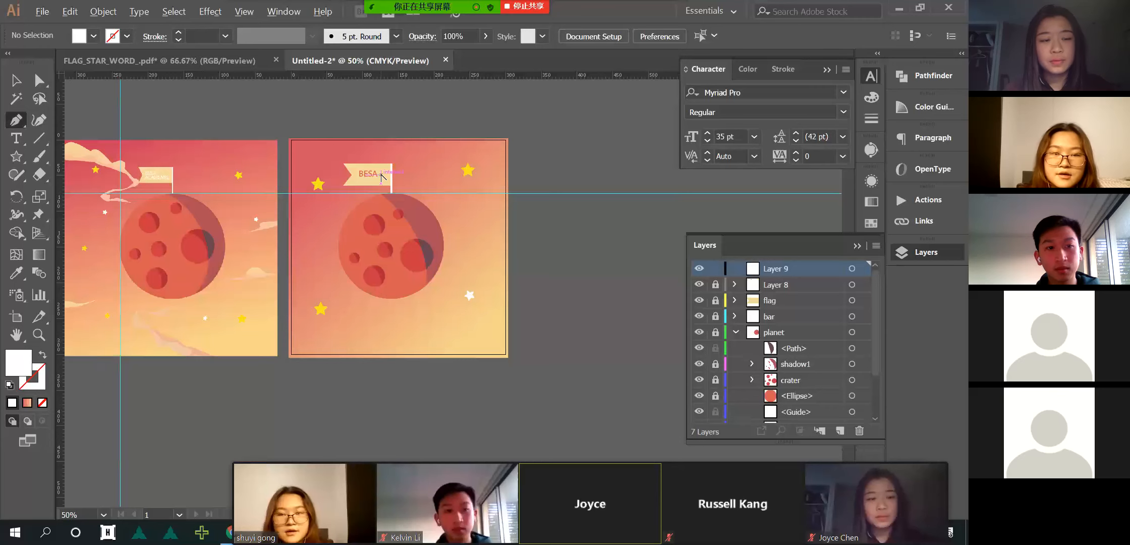
pyautogui.scroll(2, 381, 177)
pyautogui.click(188, 132)
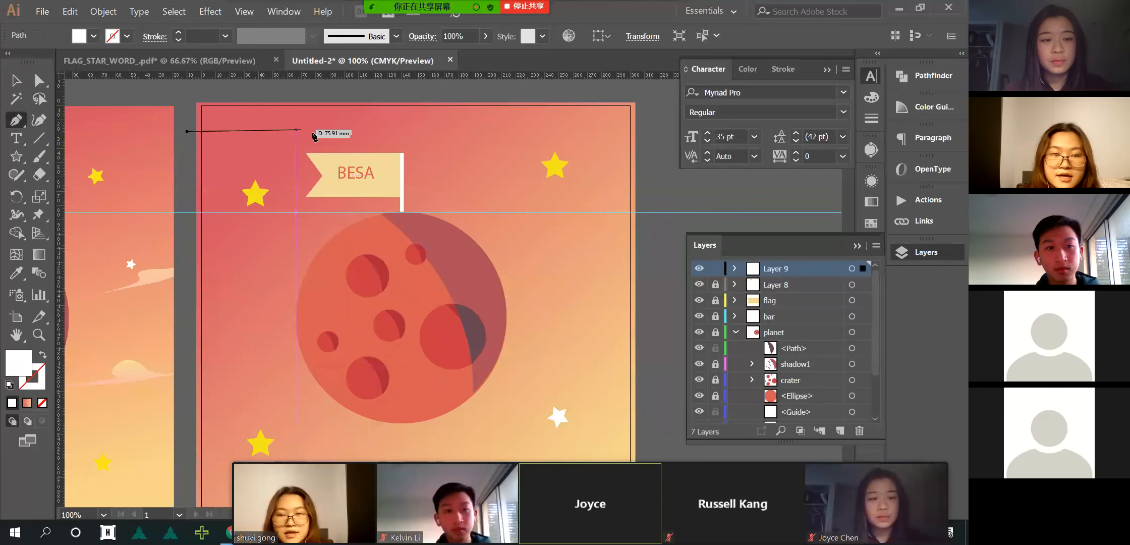
pyautogui.moveTo(321, 136); pyautogui.dragTo(337, 145)
pyautogui.moveTo(294, 189); pyautogui.dragTo(318, 212)
pyautogui.moveTo(427, 243); pyautogui.dragTo(433, 253)
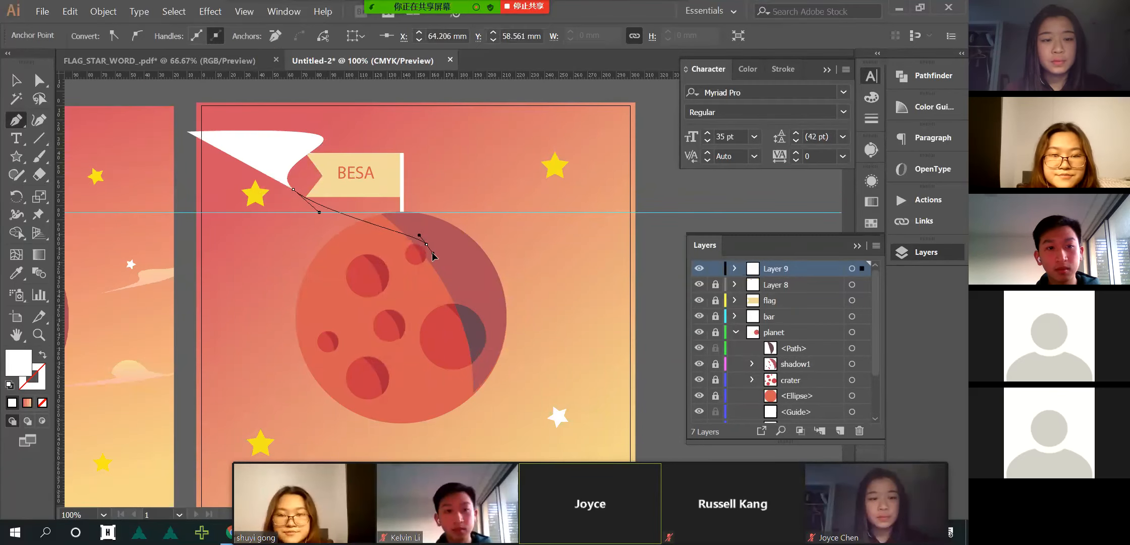
pyautogui.click(419, 276)
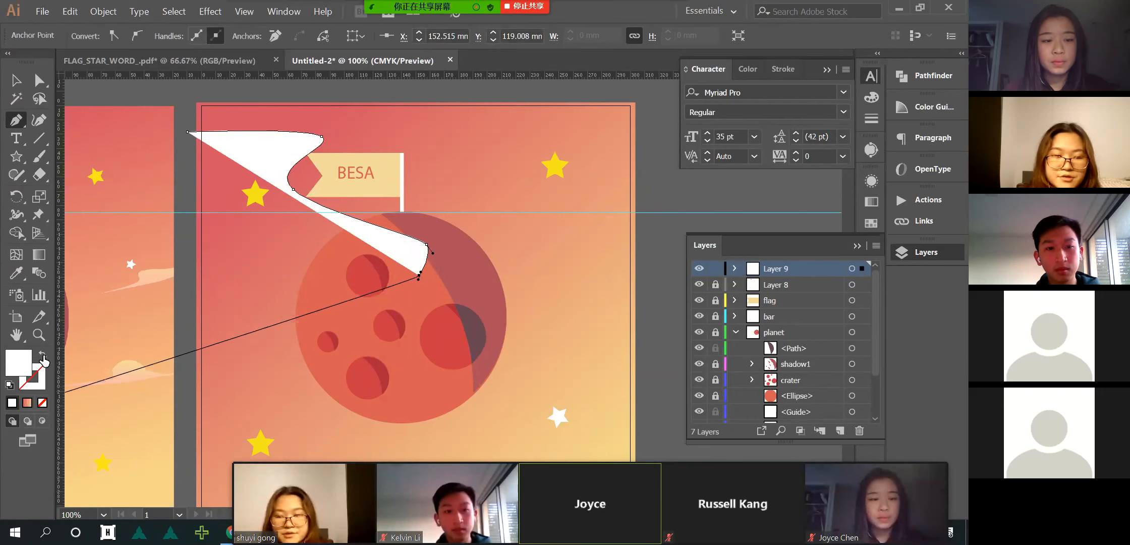
# - Swap the curved path's fill and stroke to give it a white outline without fill, and set the stroke weight to 3 pt
pyautogui.click(43, 357)
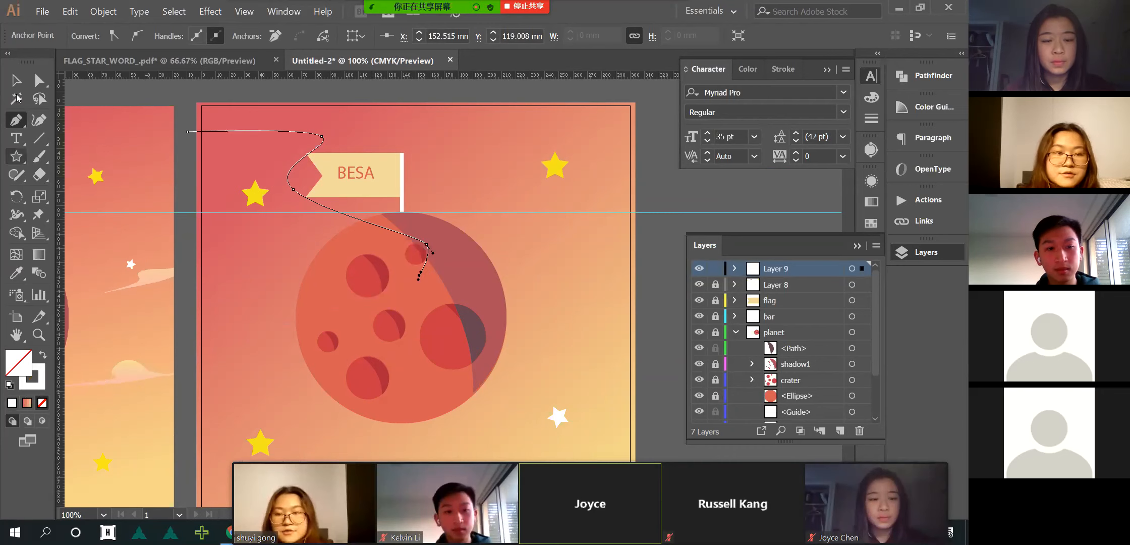
pyautogui.click(878, 121)
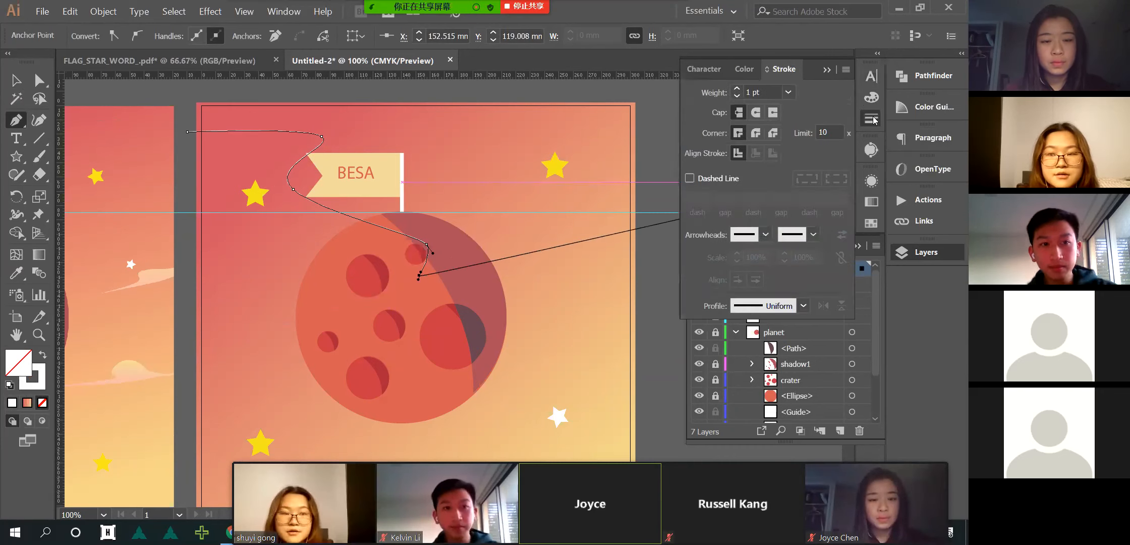
pyautogui.click(736, 89)
pyautogui.click(737, 89)
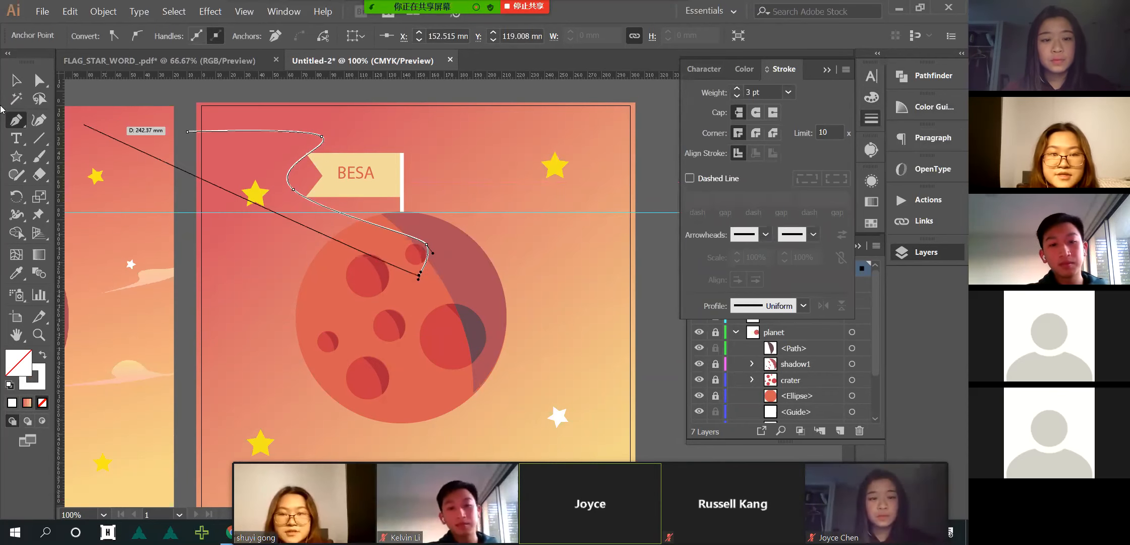
pyautogui.click(17, 78)
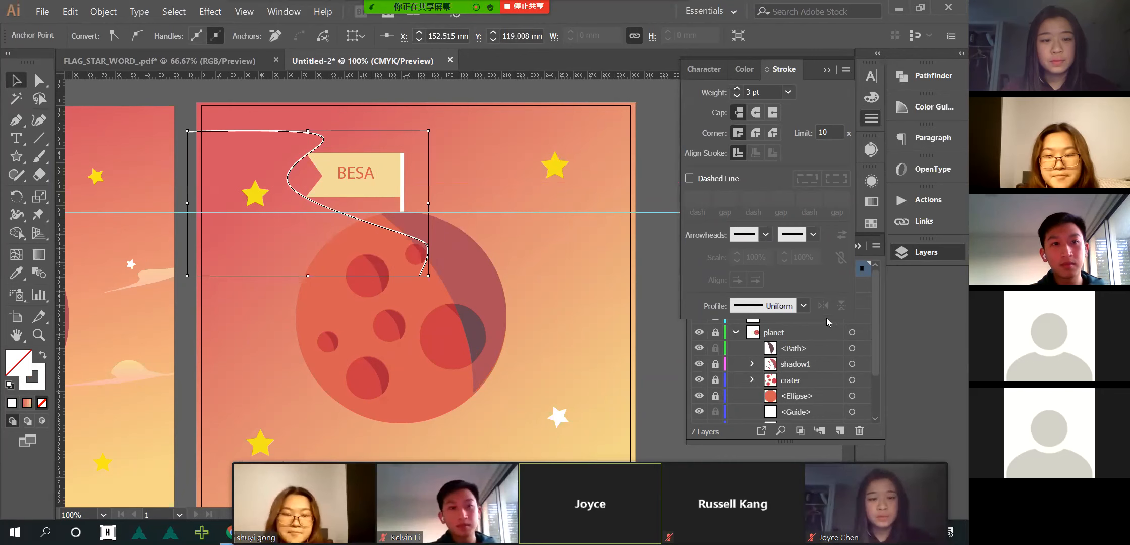
# - Rename Layer 9 as "cloud base"
pyautogui.click(740, 432)
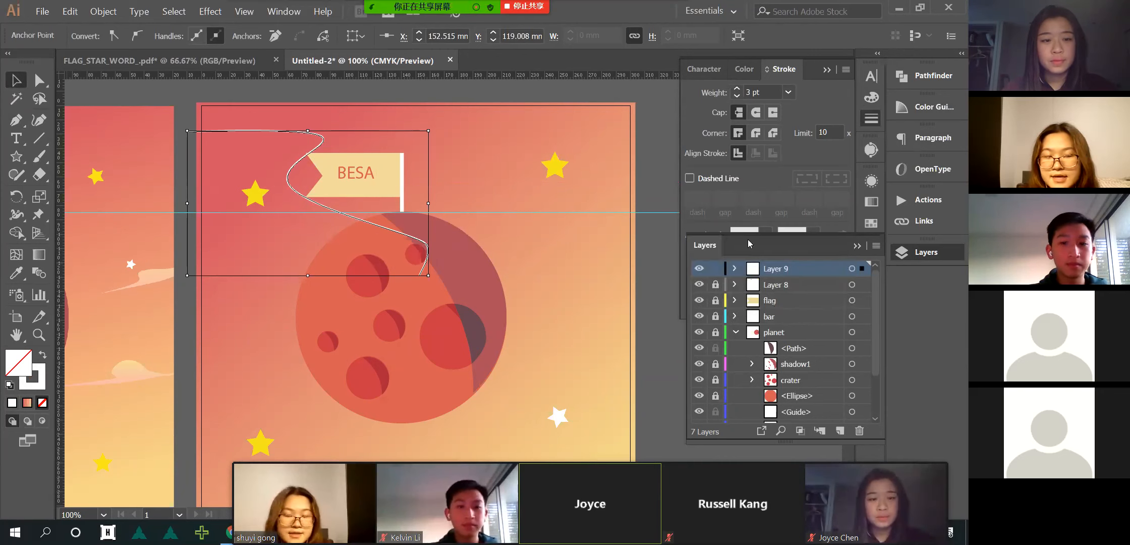
pyautogui.doubleClick(783, 270)
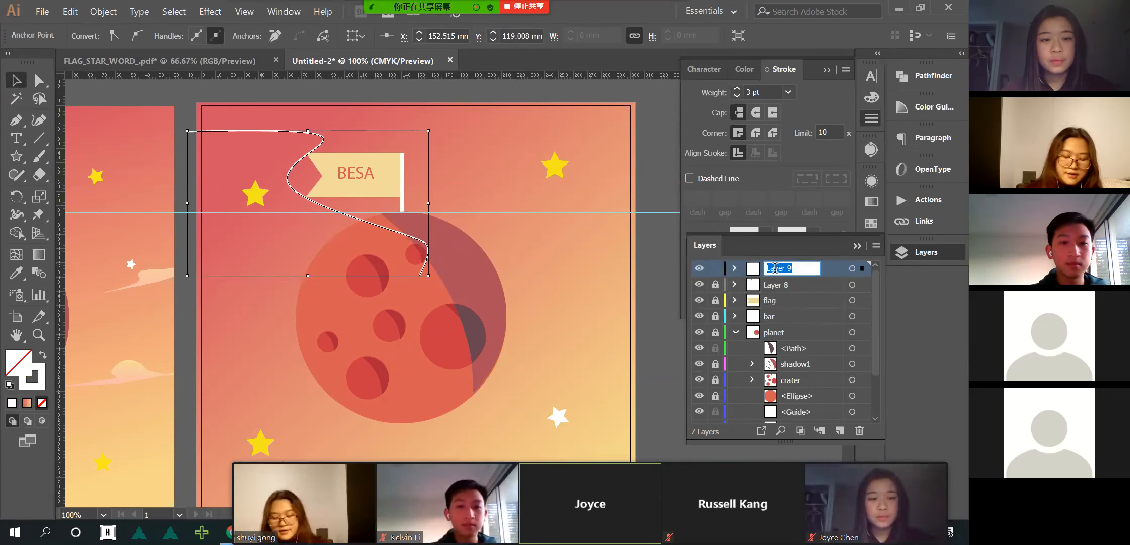
pyautogui.write('coul')
pyautogui.press('BackSpace')
pyautogui.press('BackSpace')
pyautogui.press('BackSpace')
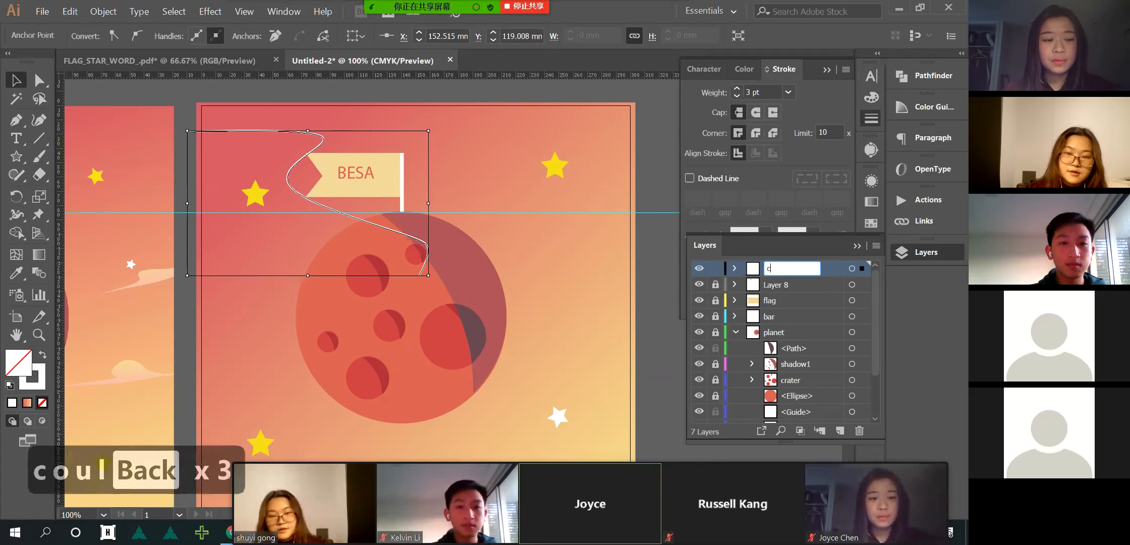
pyautogui.write('loud base')
pyautogui.press('Return')
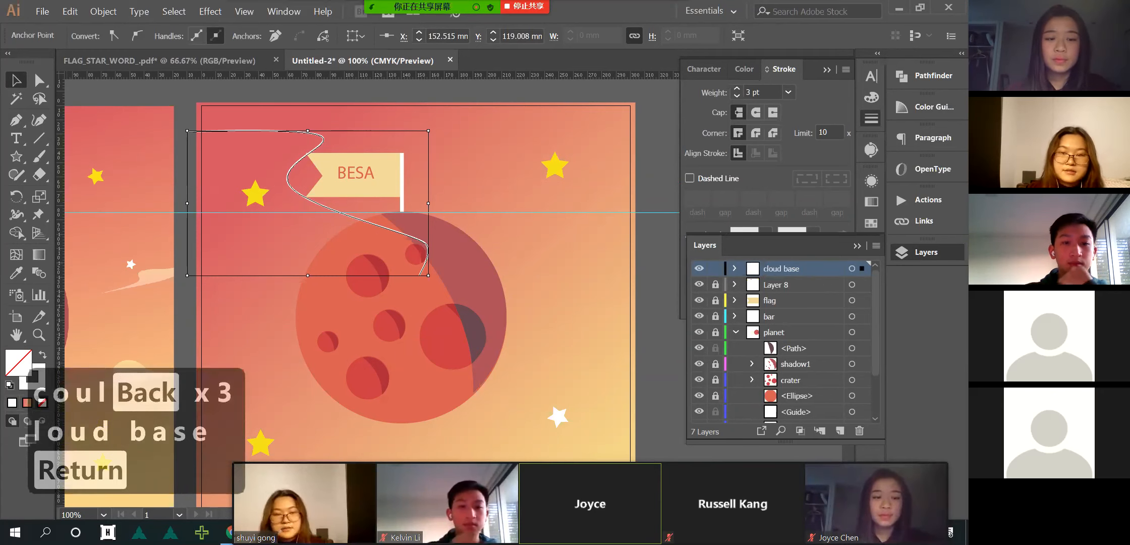
# - Draw a short open wavy path with the Pen tool from the artboard's left edge inward, above the lower-left yellow star
pyautogui.scroll(-5, 560, 298)
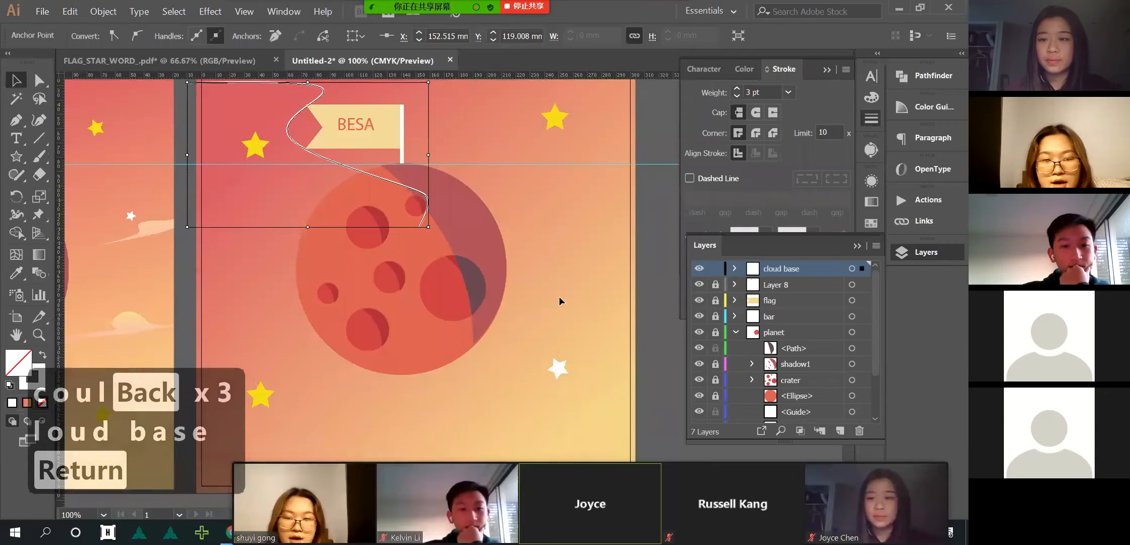
pyautogui.click(17, 121)
pyautogui.click(195, 286)
pyautogui.moveTo(234, 279); pyautogui.dragTo(241, 273)
pyautogui.moveTo(246, 260); pyautogui.dragTo(279, 267)
pyautogui.keyDown('ctrl'); pyautogui.click(413, 258); pyautogui.keyUp('ctrl')
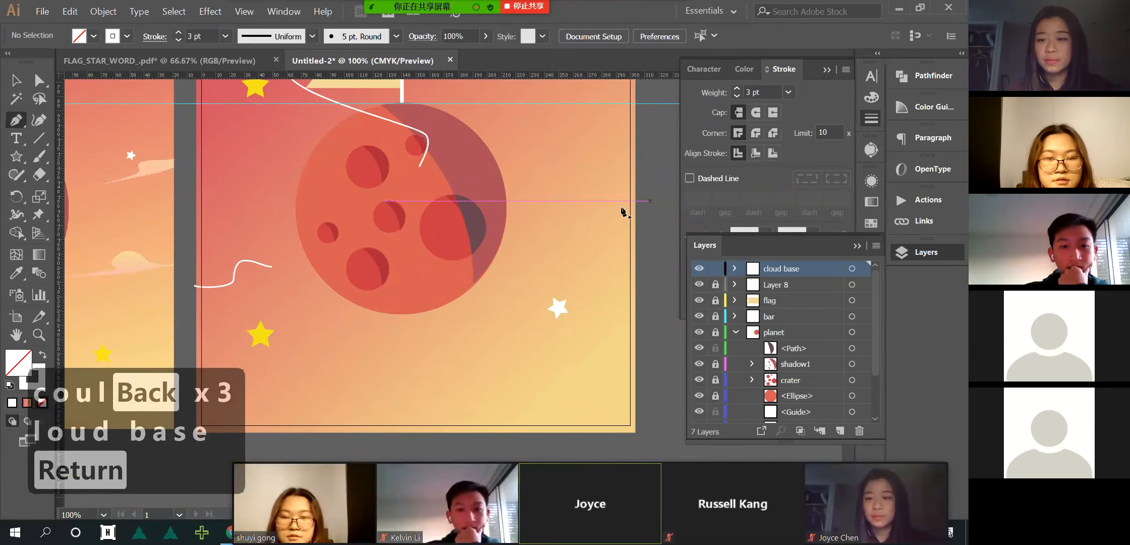
# - Draw a short open wavy path with the Pen tool from outside the artboard's right edge inward toward the planet
pyautogui.click(665, 188)
pyautogui.moveTo(610, 194); pyautogui.dragTo(598, 205)
pyautogui.moveTo(563, 213); pyautogui.dragTo(561, 215)
pyautogui.keyDown('ctrl'); pyautogui.click(627, 253); pyautogui.keyUp('ctrl')
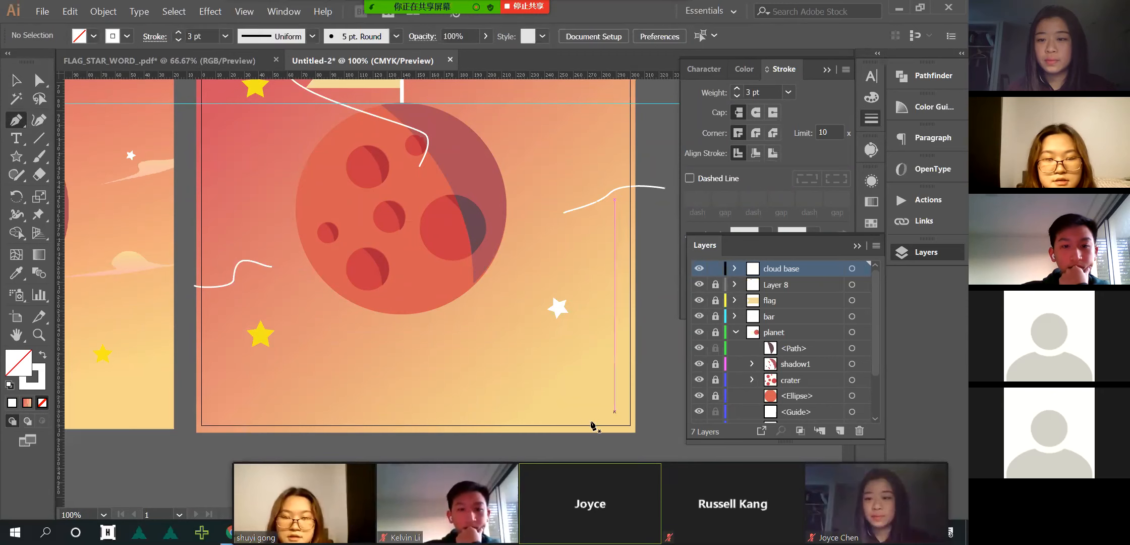
# - Draw a long open S-curved path with the Pen tool from the artboard's bottom-right corner to the planet's lower edge
pyautogui.click(649, 433)
pyautogui.moveTo(518, 406); pyautogui.dragTo(493, 393)
pyautogui.moveTo(485, 349); pyautogui.dragTo(393, 305)
pyautogui.keyDown('ctrl'); pyautogui.click(397, 364); pyautogui.keyUp('ctrl')
pyautogui.press('v')
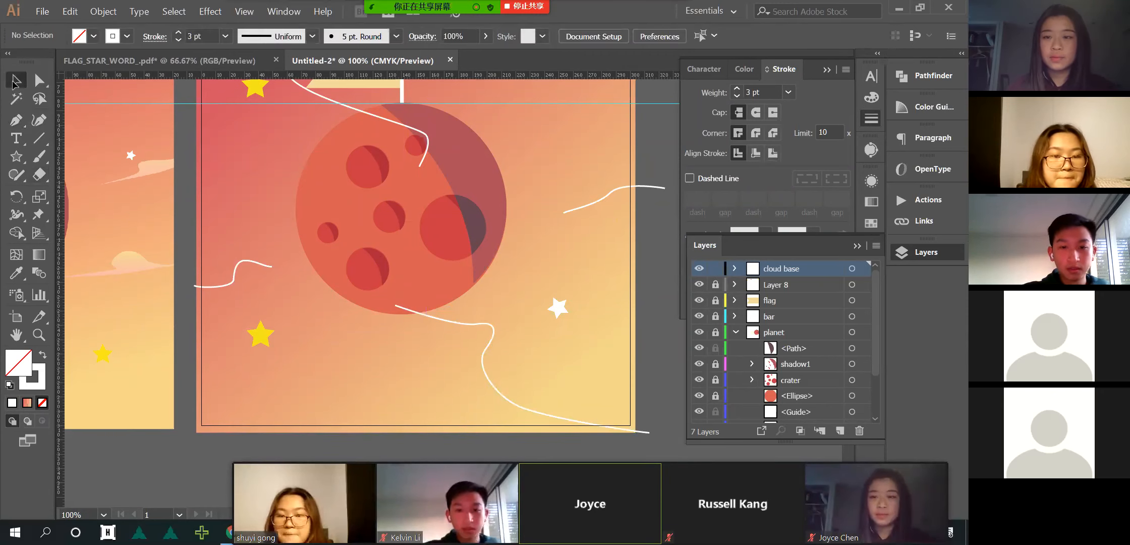
# - Lock the cloud base layer and add a new layer named "cloud" above it
pyautogui.scroll(2, 490, 273)
pyautogui.scroll(-1, 476, 260)
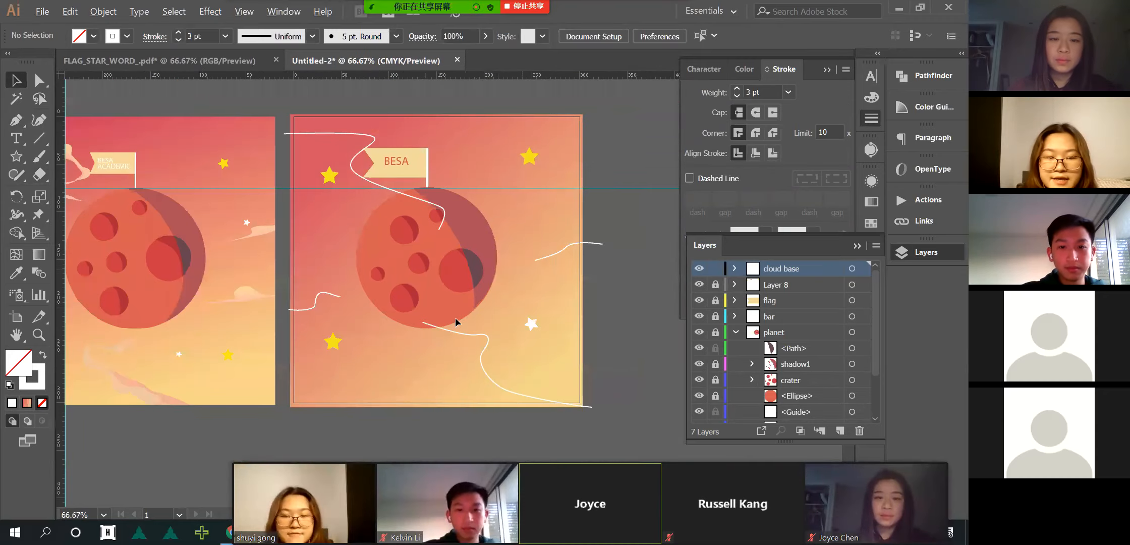
pyautogui.scroll(-1, 492, 323)
pyautogui.scroll(2, 504, 292)
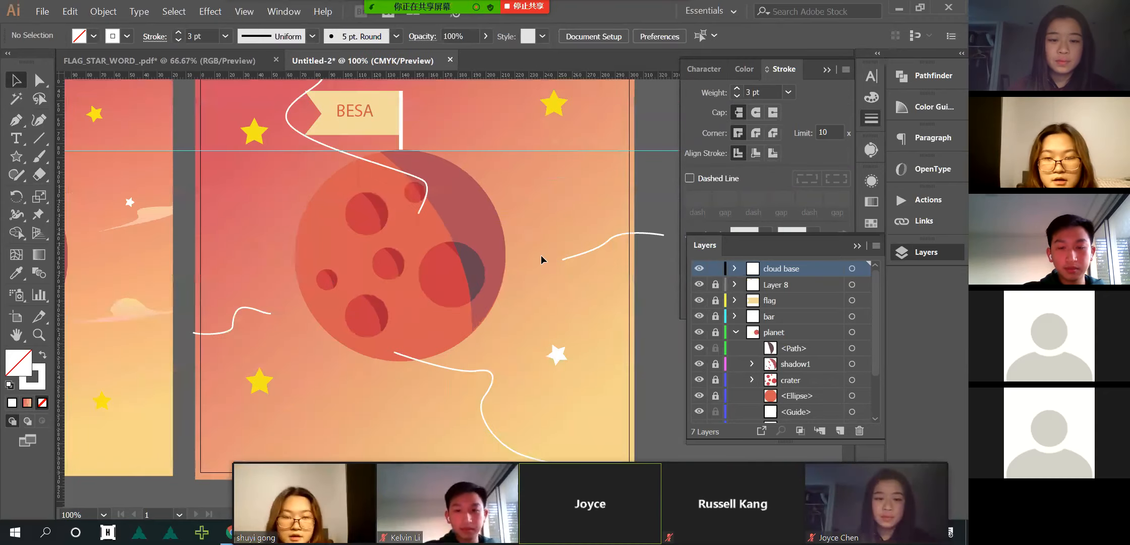
pyautogui.scroll(1, 438, 314)
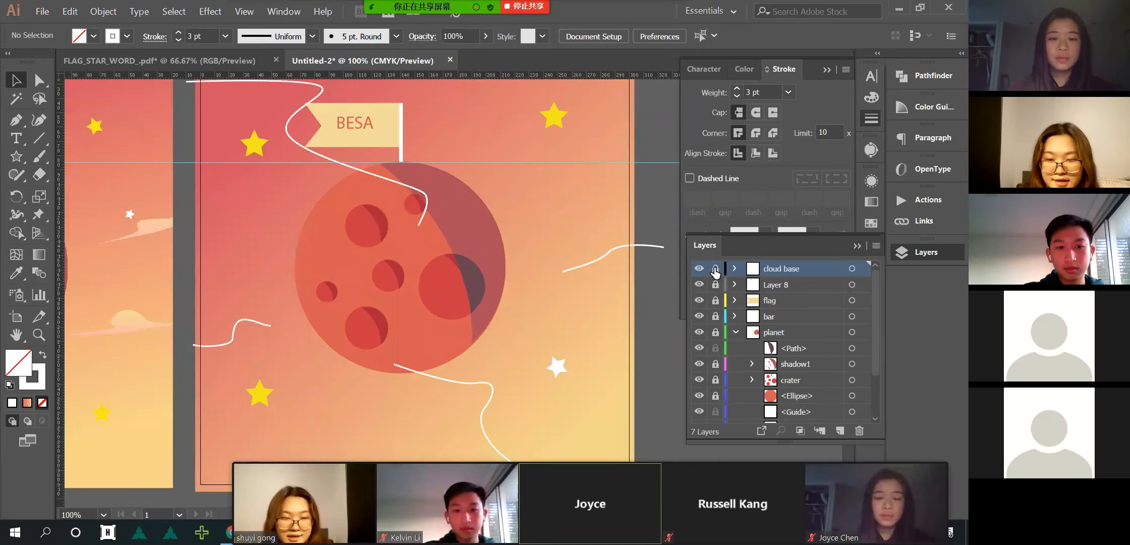
pyautogui.click(840, 430)
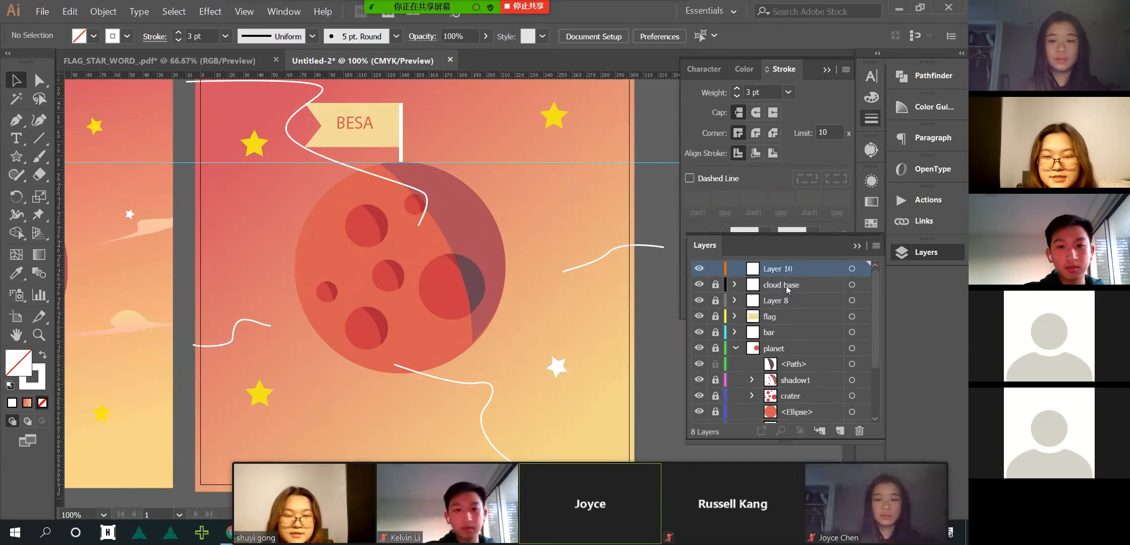
pyautogui.doubleClick(782, 269)
pyautogui.write('clou')
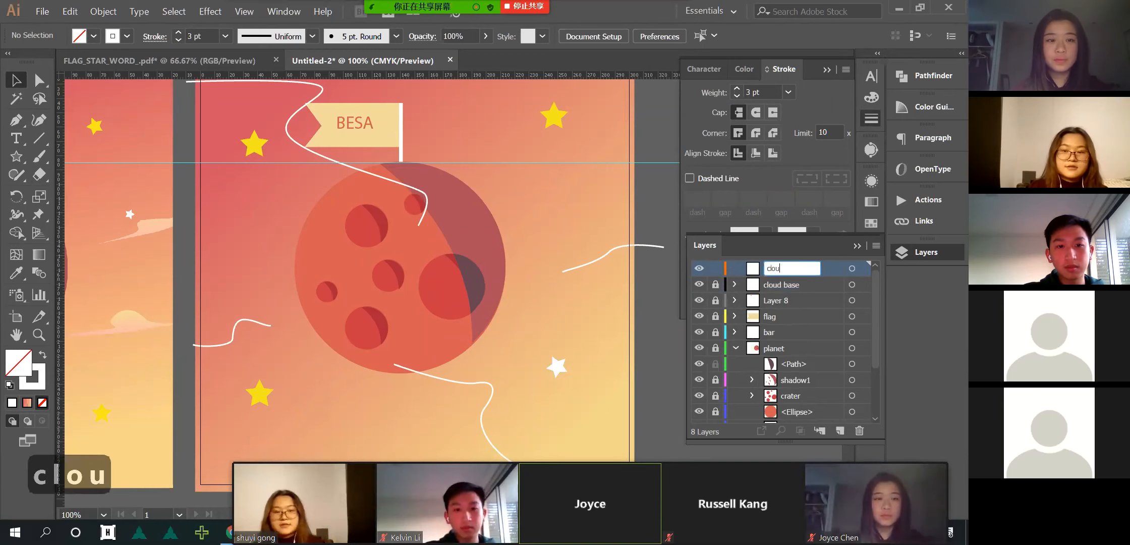
pyautogui.write('d')
pyautogui.press('Return')
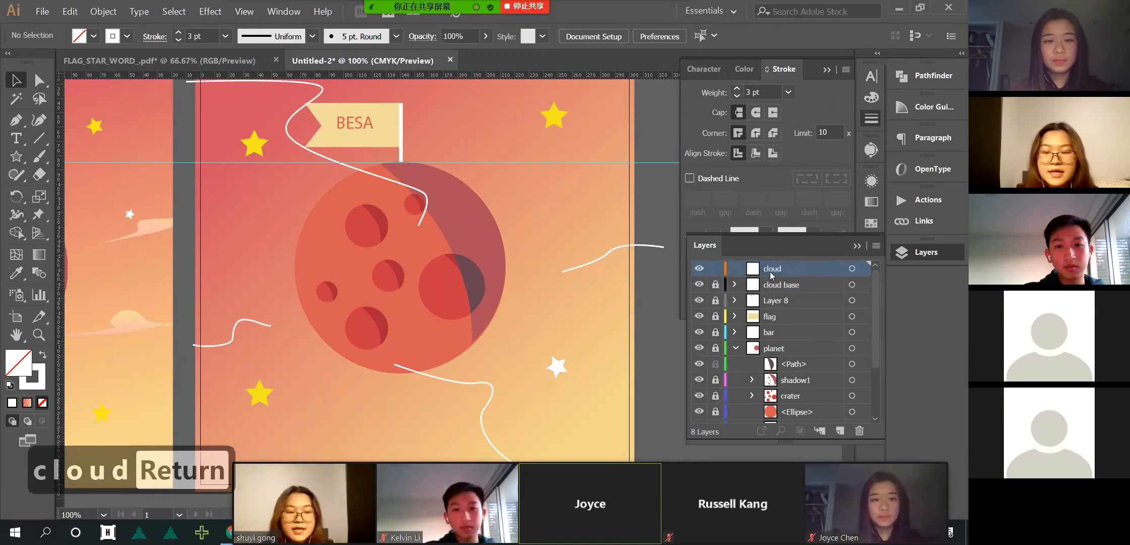
# - Sample the peach colour of the reference artwork's upper-left cloud with the Eyedropper as the fill, with no stroke
pyautogui.scroll(2, 391, 204)
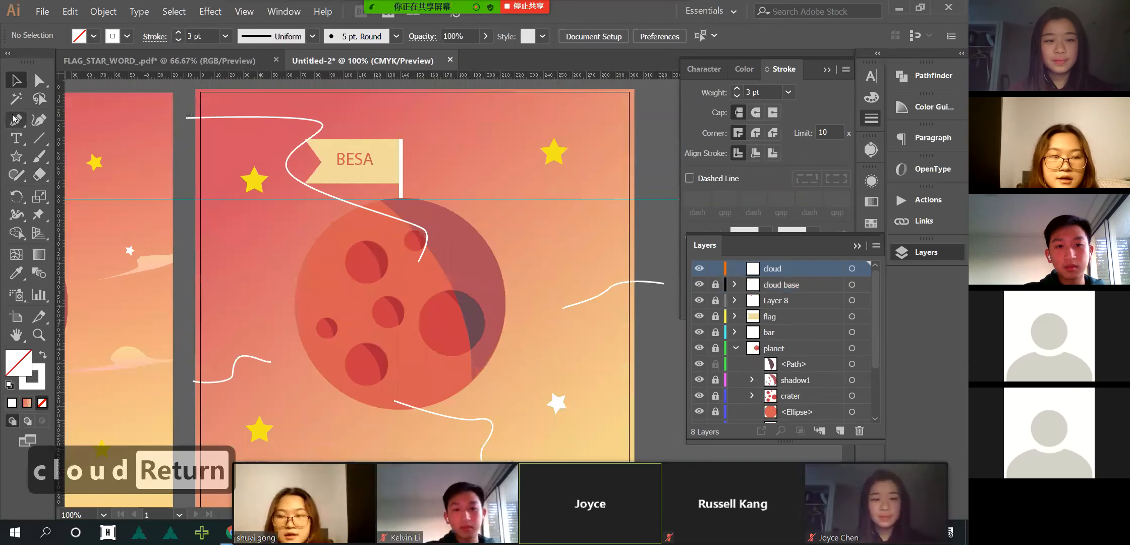
pyautogui.click(14, 121)
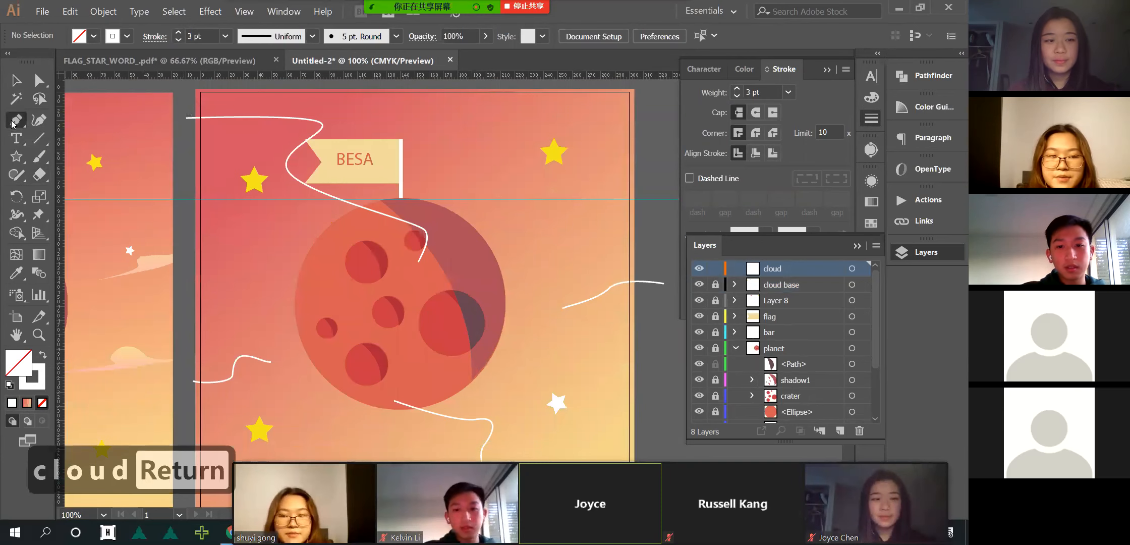
pyautogui.hscroll(-6, 229, 293)
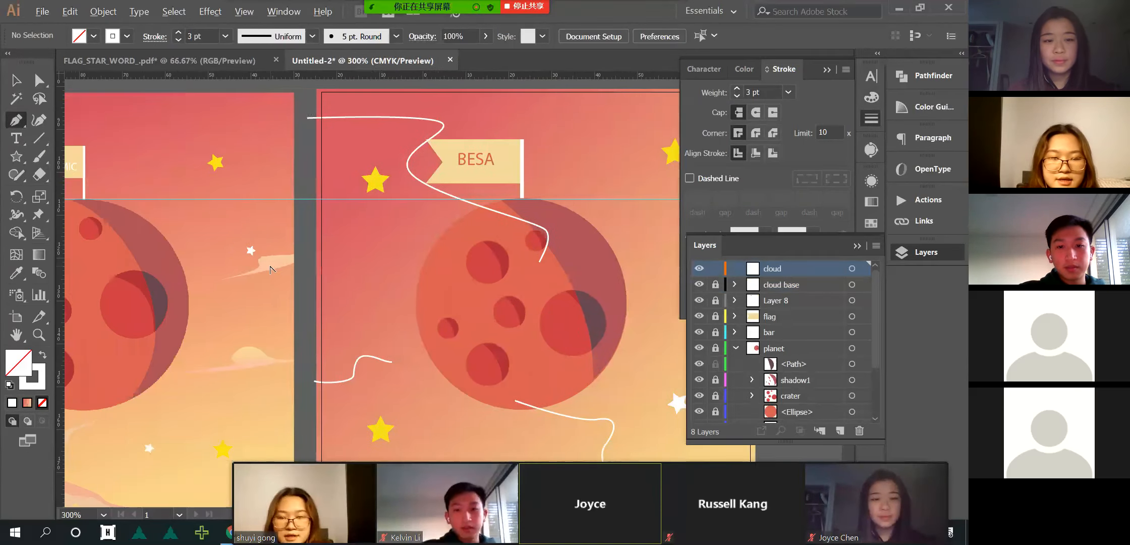
pyautogui.scroll(3, 268, 266)
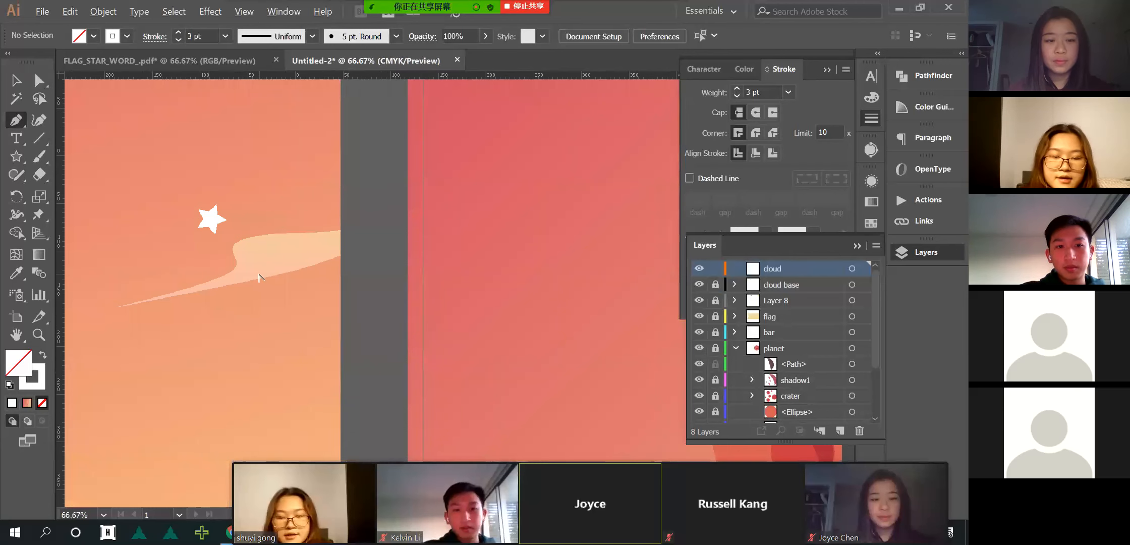
pyautogui.scroll(-4, 107, 190)
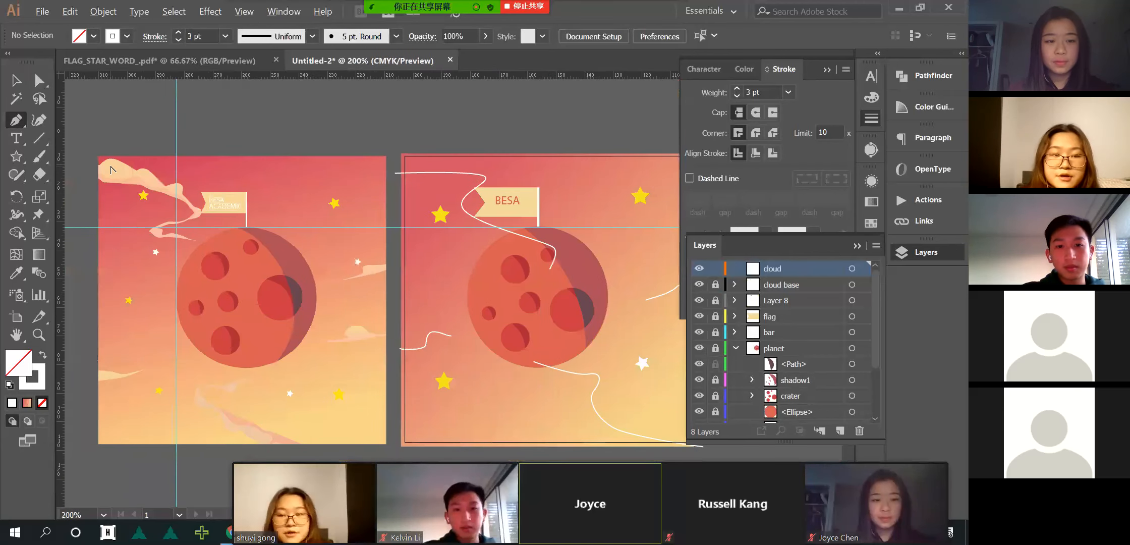
pyautogui.scroll(3, 107, 190)
pyautogui.hscroll(10, 219, 208)
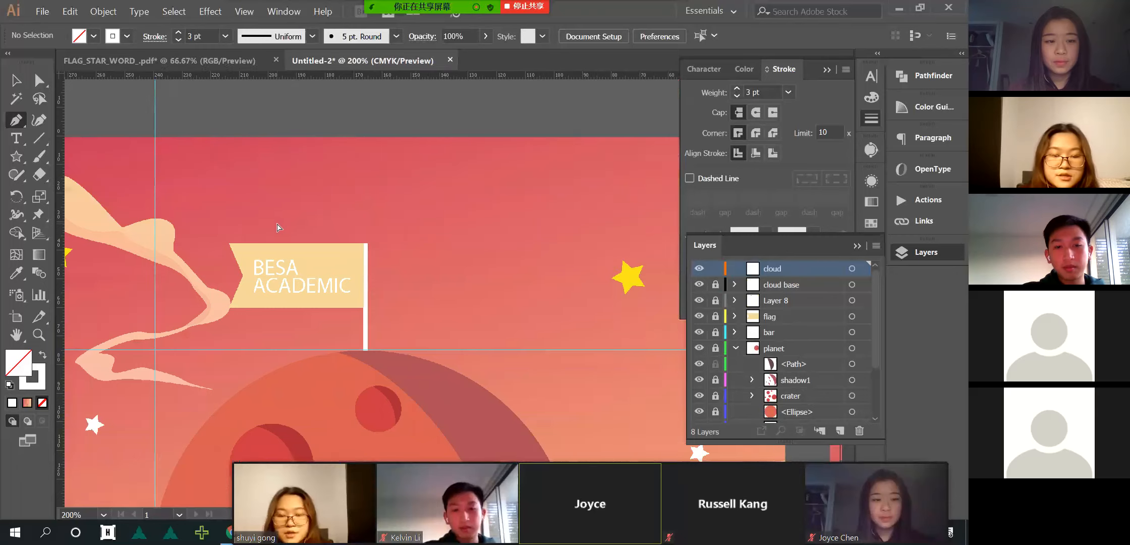
pyautogui.press('i')
pyautogui.scroll(-2, 180, 305)
pyautogui.hscroll(-3, 179, 307)
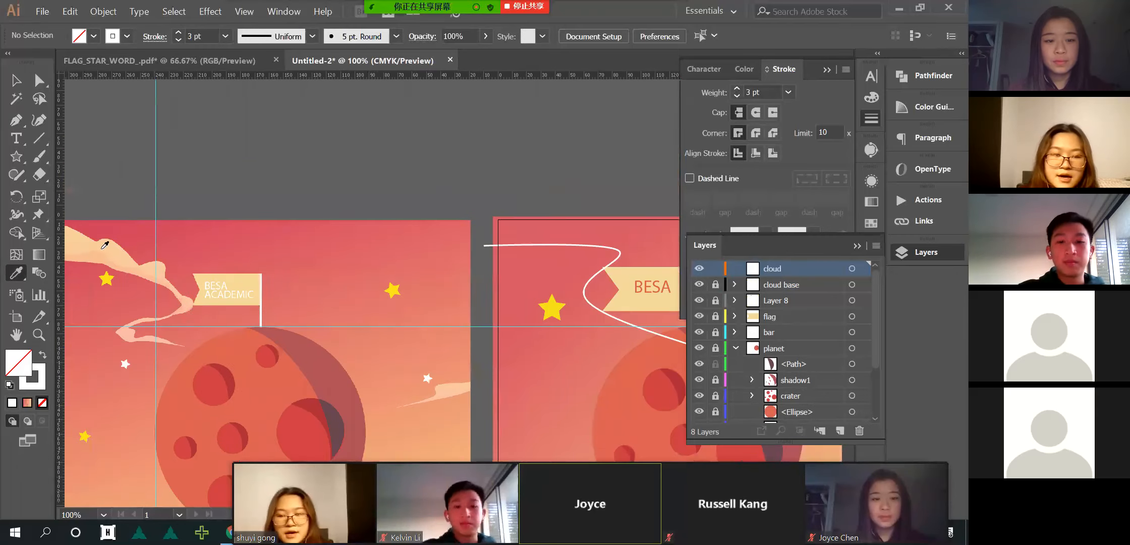
pyautogui.click(111, 242)
pyautogui.hscroll(7, 252, 298)
pyautogui.hscroll(3, 464, 302)
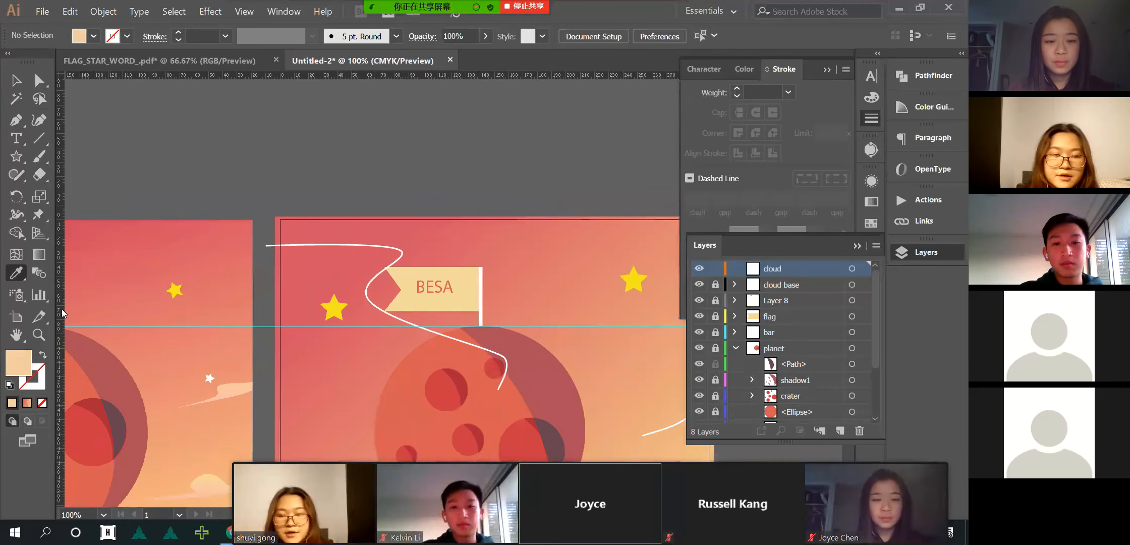
pyautogui.hscroll(-8, 89, 356)
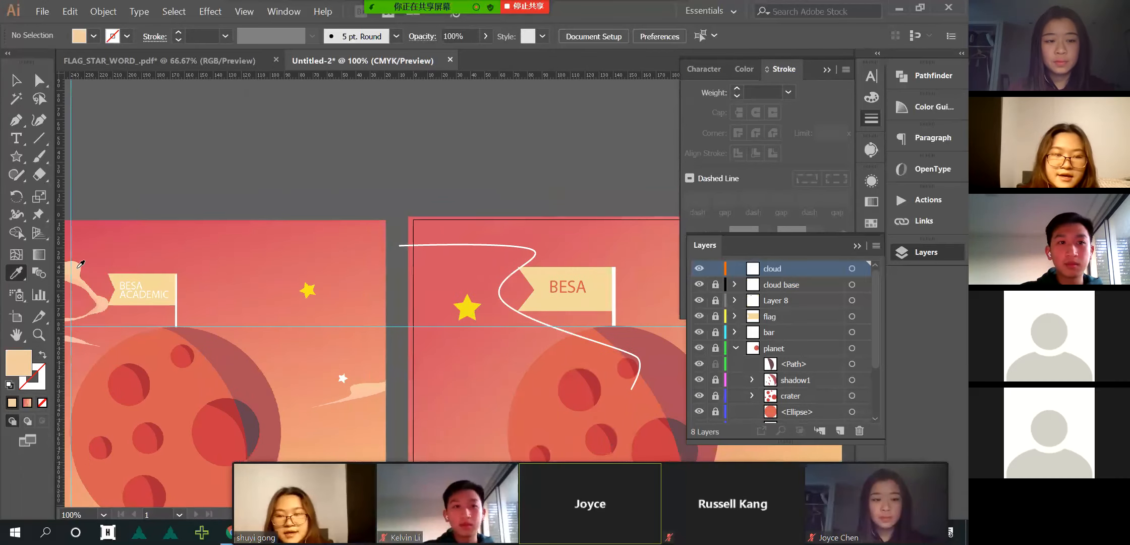
pyautogui.hscroll(5, 292, 319)
pyautogui.scroll(3, 291, 320)
pyautogui.press('p')
pyautogui.hscroll(1, 331, 279)
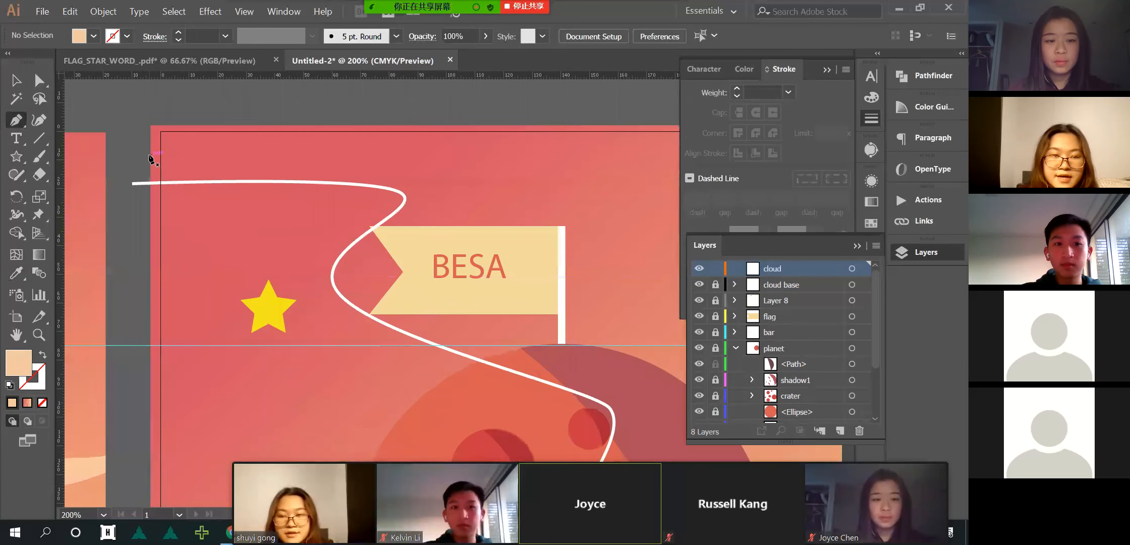
pyautogui.click(139, 163)
pyautogui.moveTo(196, 150); pyautogui.dragTo(383, 173)
pyautogui.click(431, 188)
pyautogui.moveTo(421, 213); pyautogui.dragTo(338, 285)
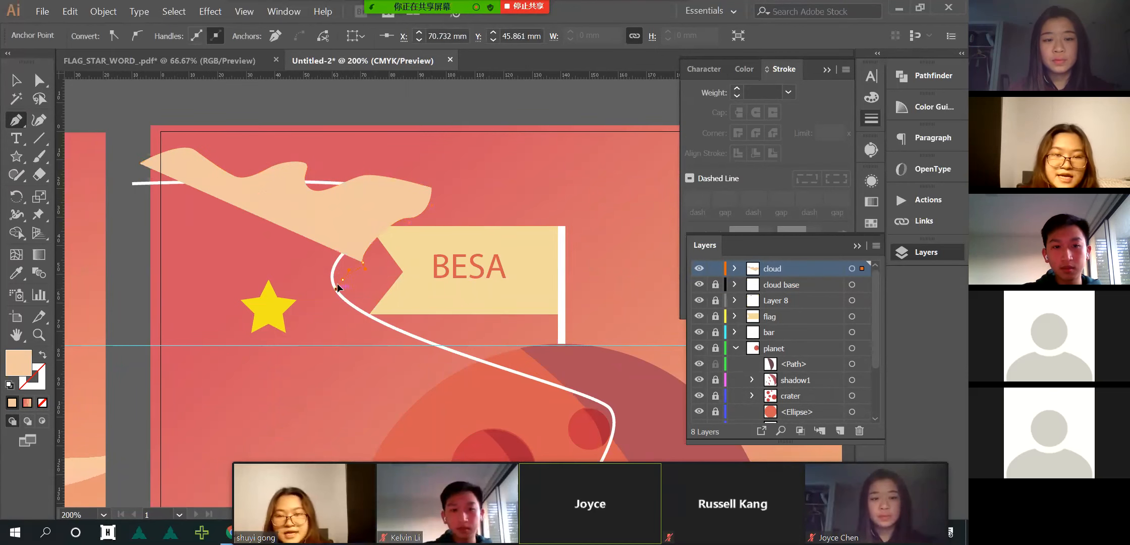
pyautogui.click(385, 295)
pyautogui.moveTo(417, 308); pyautogui.dragTo(408, 344)
pyautogui.moveTo(457, 333); pyautogui.dragTo(472, 334)
pyautogui.moveTo(501, 354); pyautogui.dragTo(498, 364)
pyautogui.moveTo(476, 392); pyautogui.dragTo(547, 384)
pyautogui.moveTo(570, 392); pyautogui.dragTo(578, 415)
pyautogui.press('Delete')
pyautogui.press('Delete')
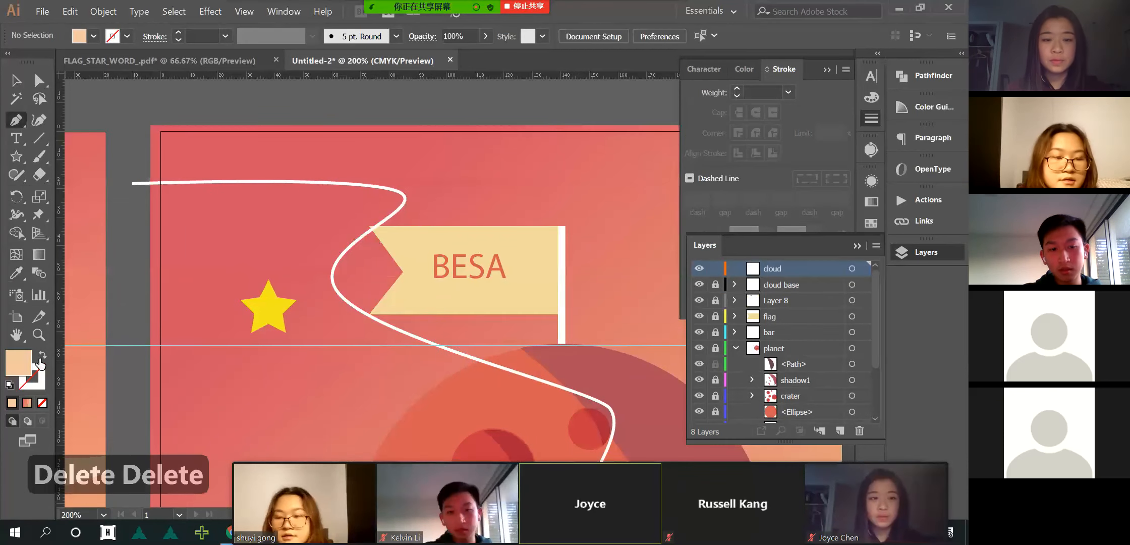
# - Swap the peach colour to the stroke with no fill, and draw the cloud outline's first three bumps above the reference artboard with the Pen tool
pyautogui.click(41, 356)
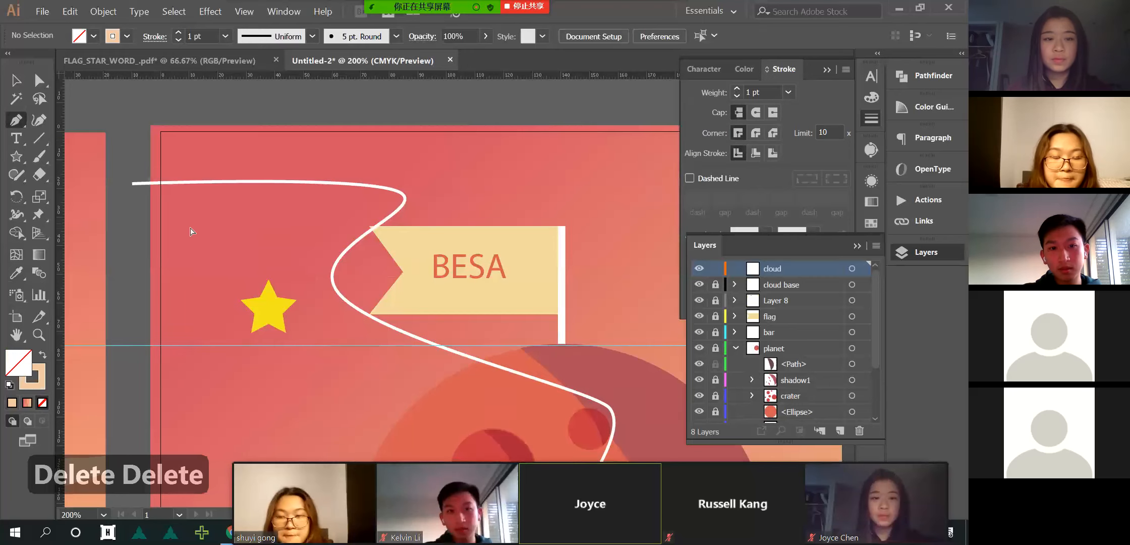
pyautogui.hscroll(-5, 190, 236)
pyautogui.hscroll(-8, 189, 237)
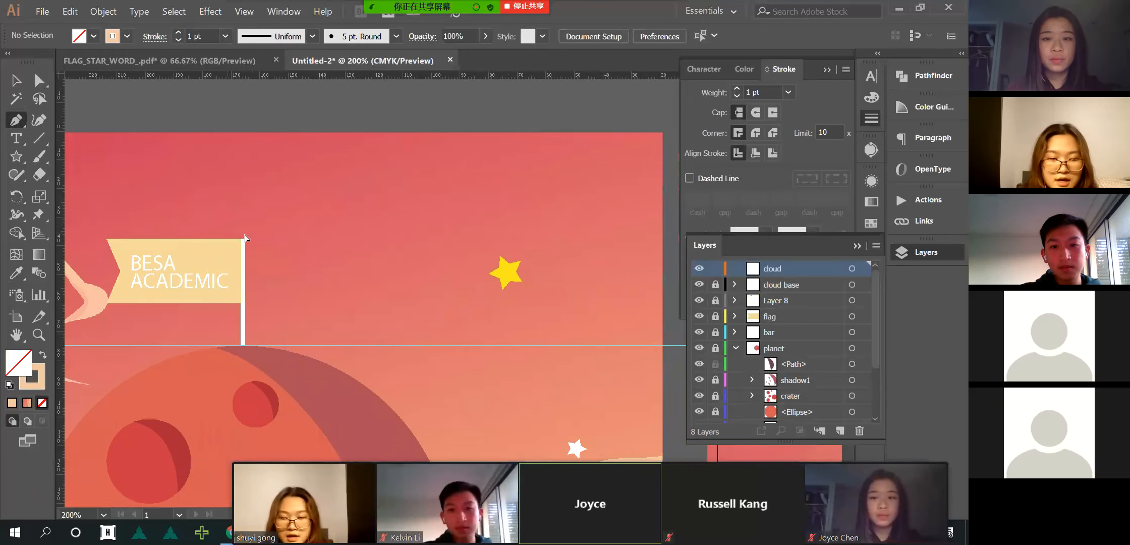
pyautogui.hscroll(-3, 247, 243)
pyautogui.hscroll(-1, 252, 304)
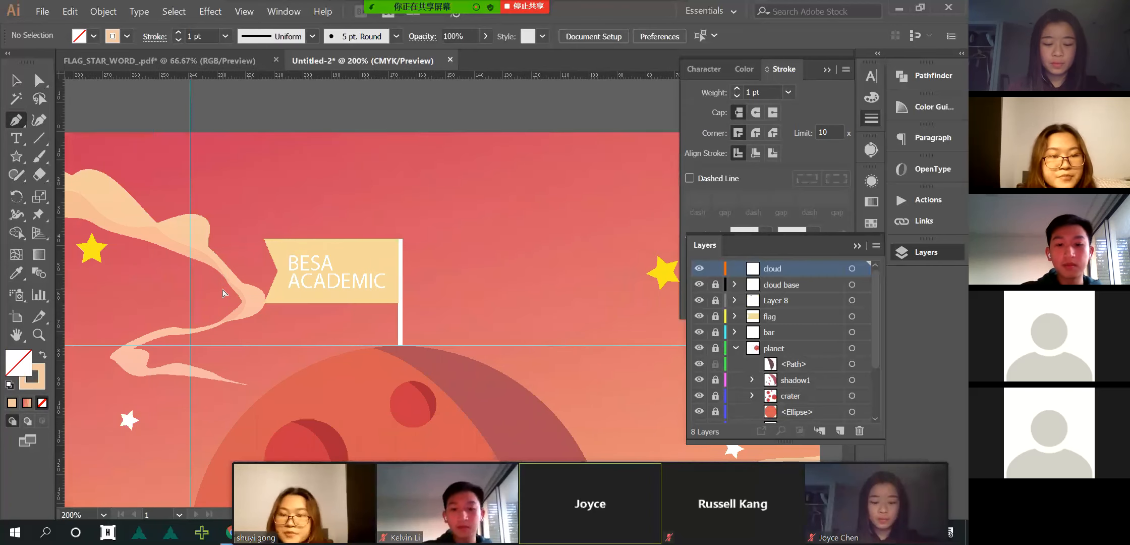
pyautogui.hscroll(-1, 225, 293)
pyautogui.hscroll(-2, 224, 292)
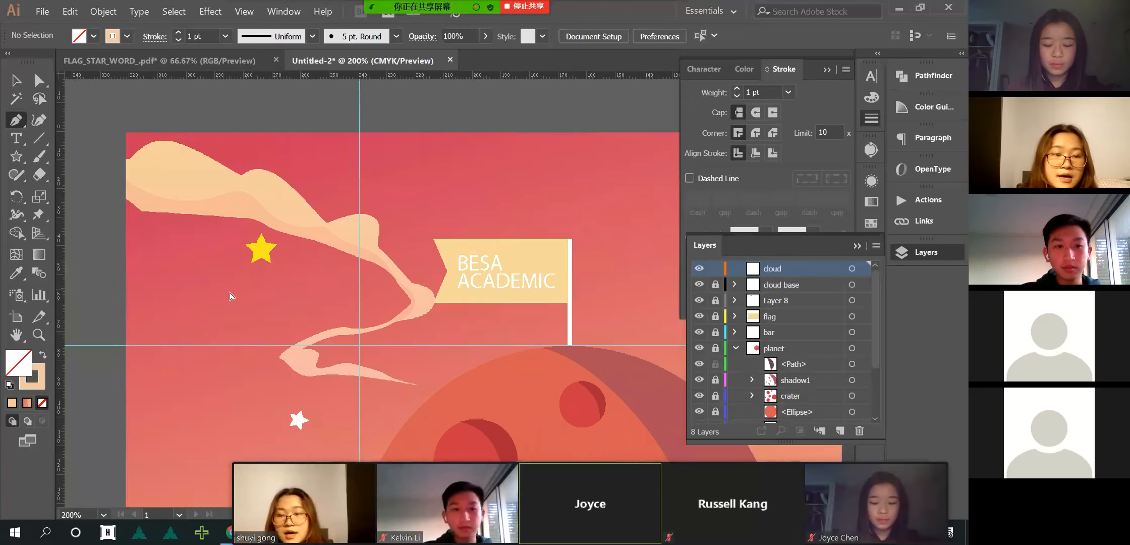
pyautogui.scroll(2, 197, 270)
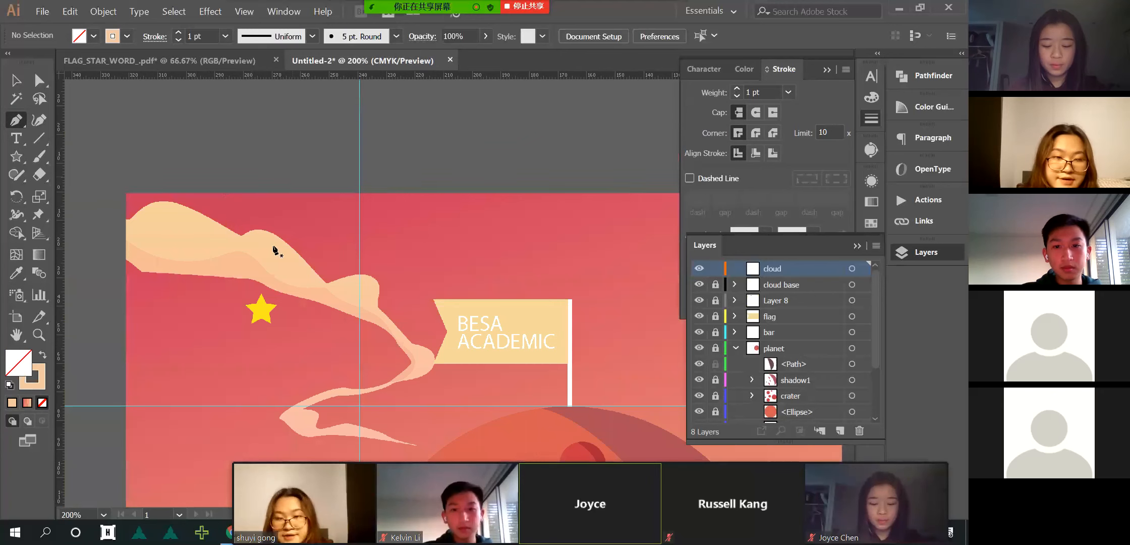
pyautogui.click(132, 125)
pyautogui.moveTo(195, 109); pyautogui.dragTo(236, 133)
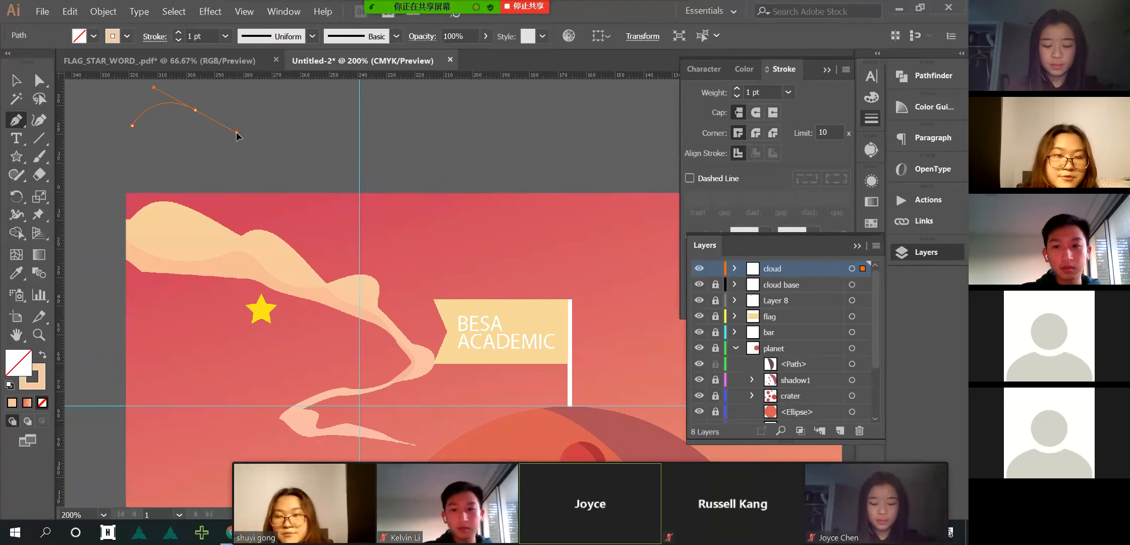
pyautogui.click(236, 132)
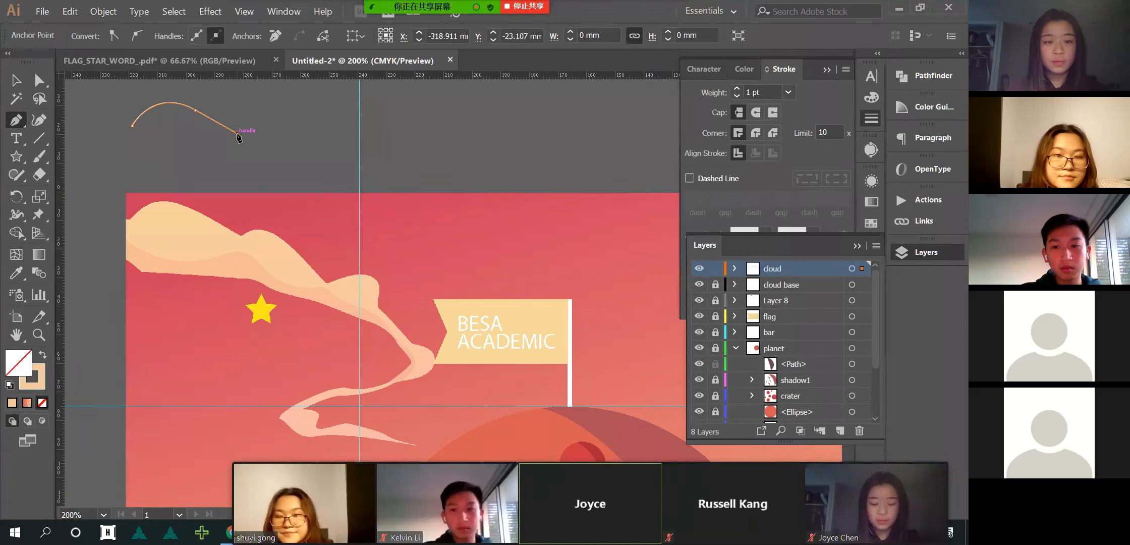
pyautogui.moveTo(267, 108); pyautogui.dragTo(297, 119)
pyautogui.moveTo(330, 155); pyautogui.dragTo(361, 319)
pyautogui.click(379, 182)
pyautogui.moveTo(308, 341); pyautogui.dragTo(313, 351)
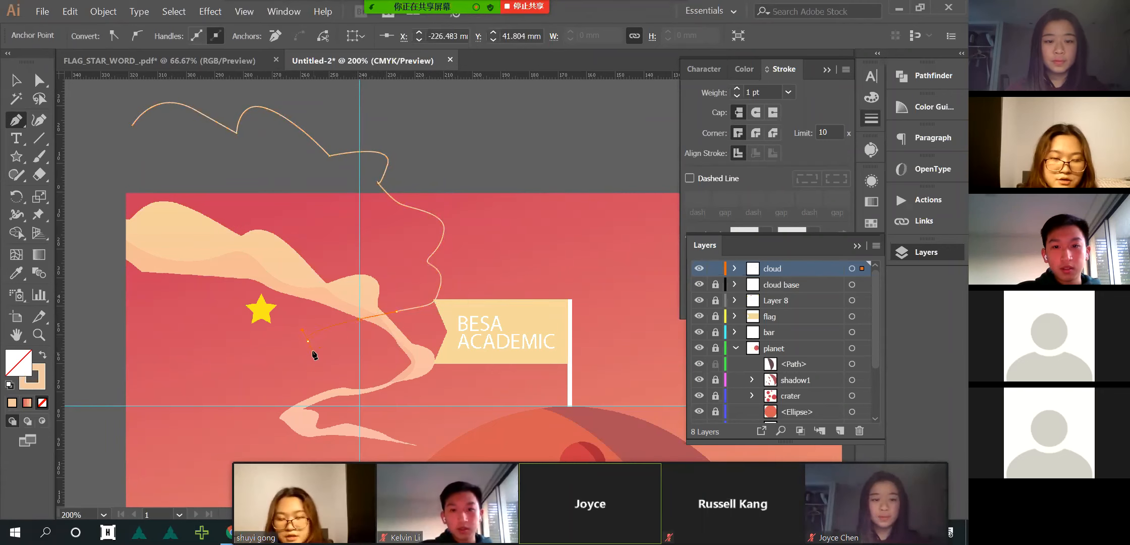
pyautogui.moveTo(387, 368); pyautogui.dragTo(382, 314)
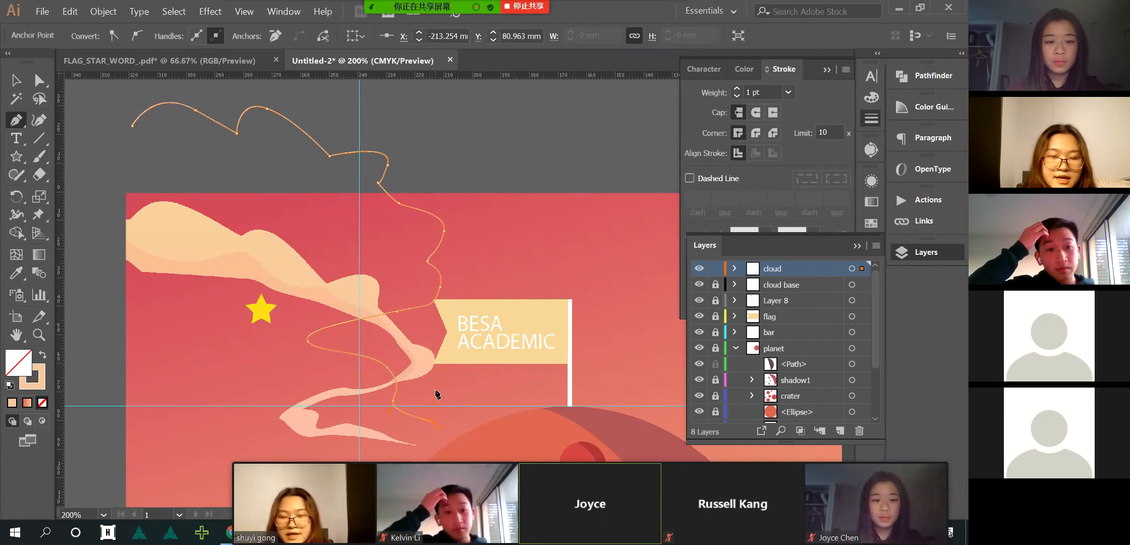
pyautogui.hotkey('ctrl', 'z')
pyautogui.hotkey('ctrl', 'z')
pyautogui.hotkey('ctrl', 'z')
pyautogui.hotkey('ctrl', 'z')
pyautogui.hotkey('ctrl', 'z')
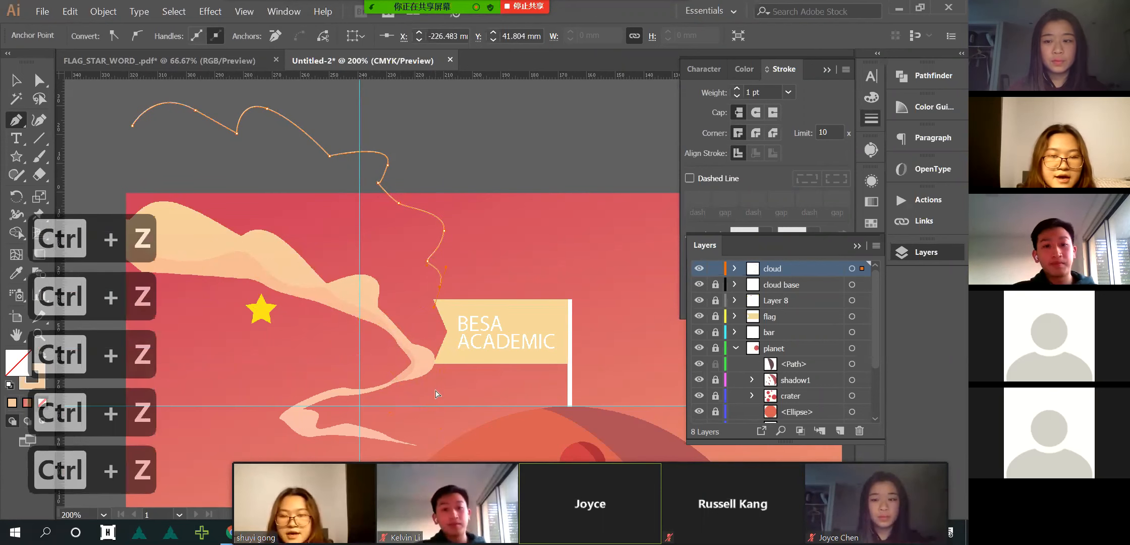
pyautogui.hotkey('ctrl', 'z')
pyautogui.hotkey('ctrl', 'z')
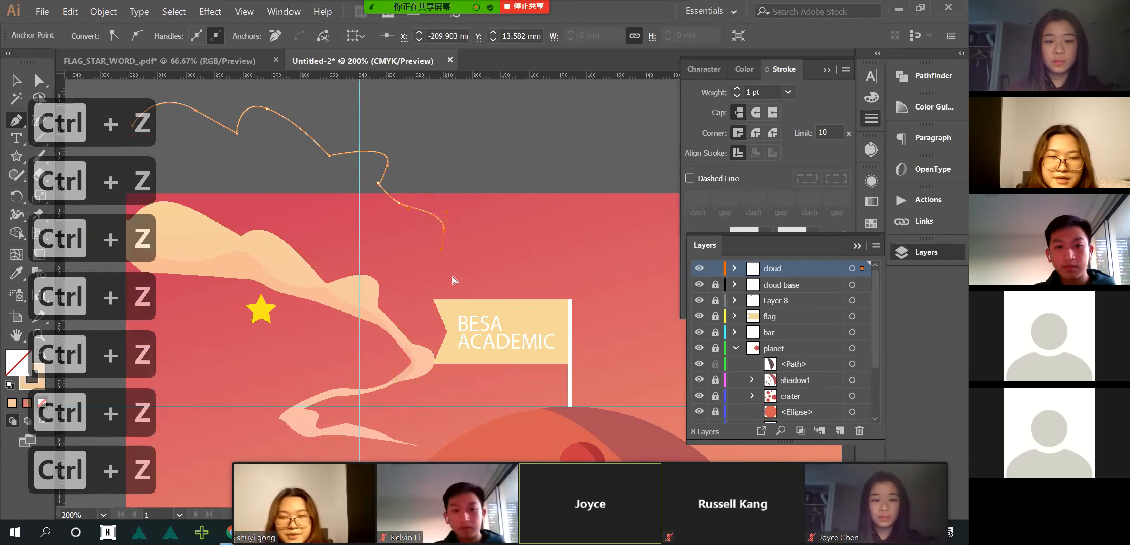
pyautogui.hotkey('ctrl', 'z')
pyautogui.hotkey('ctrl', 'z')
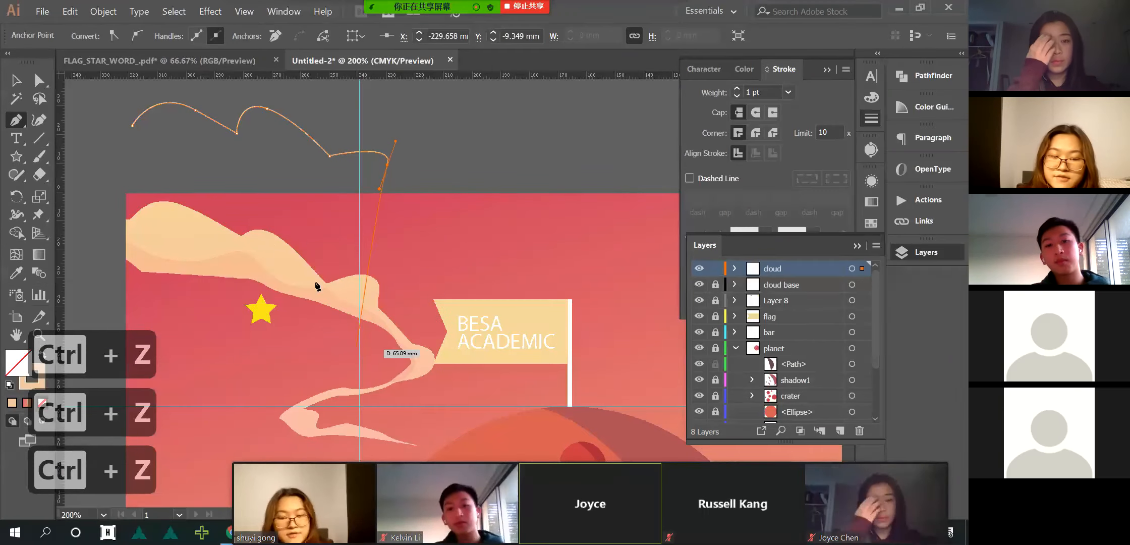
# - Continue the cloud outline from the third bump with a rounded lobe beyond the vertical guide, curving back to the reference cloud's narrowing middle
pyautogui.click(388, 196)
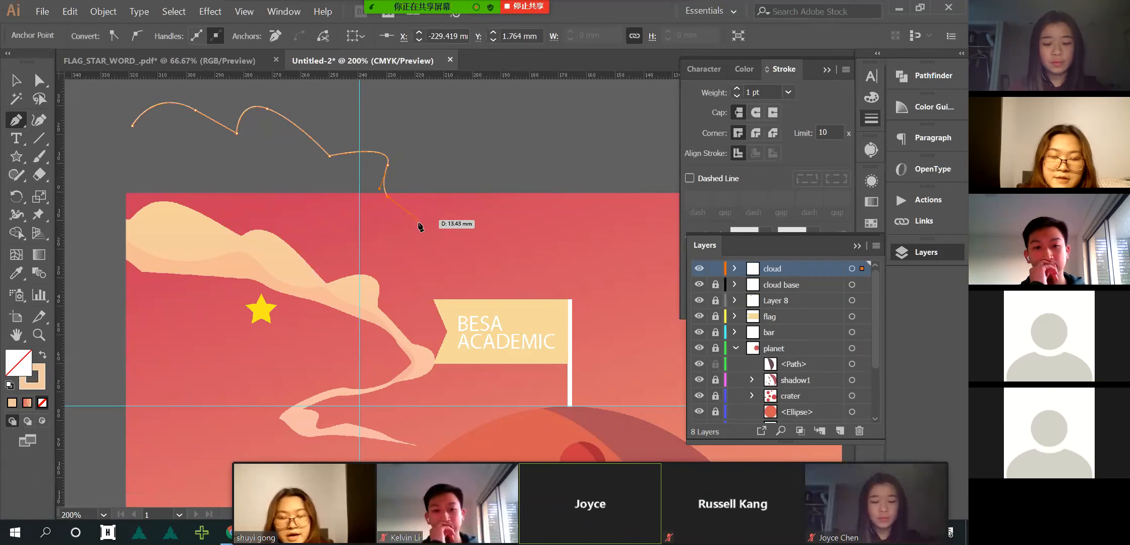
pyautogui.moveTo(443, 229); pyautogui.dragTo(353, 315)
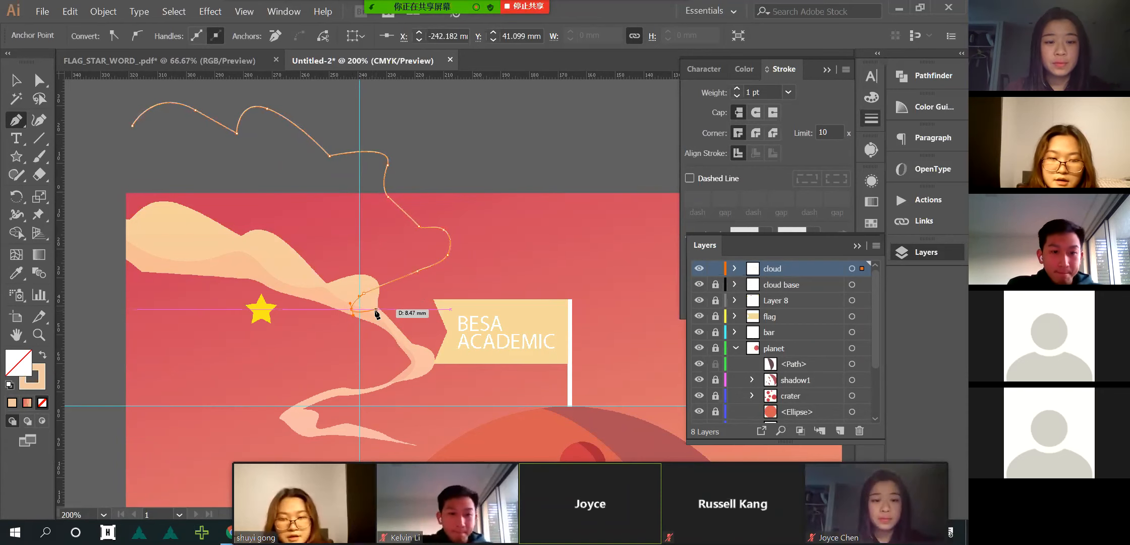
pyautogui.scroll(4, 310, 417)
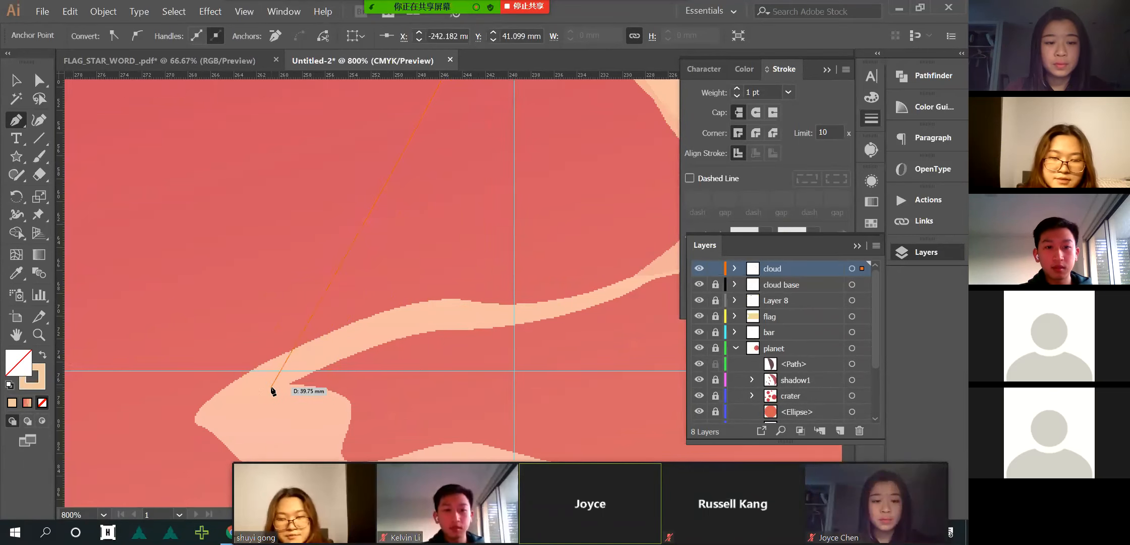
pyautogui.scroll(-3, 540, 202)
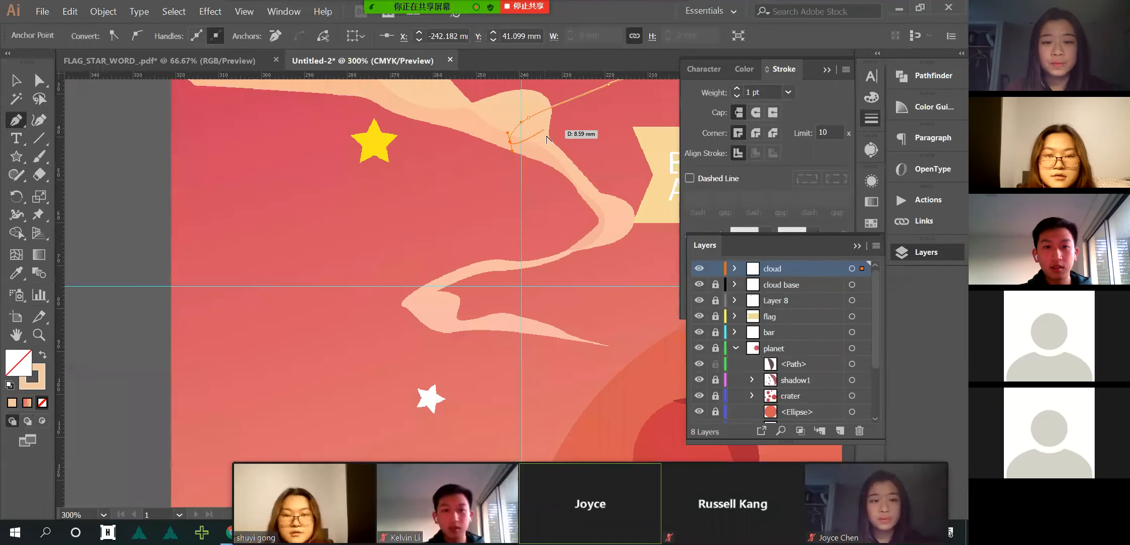
pyautogui.scroll(2, 548, 138)
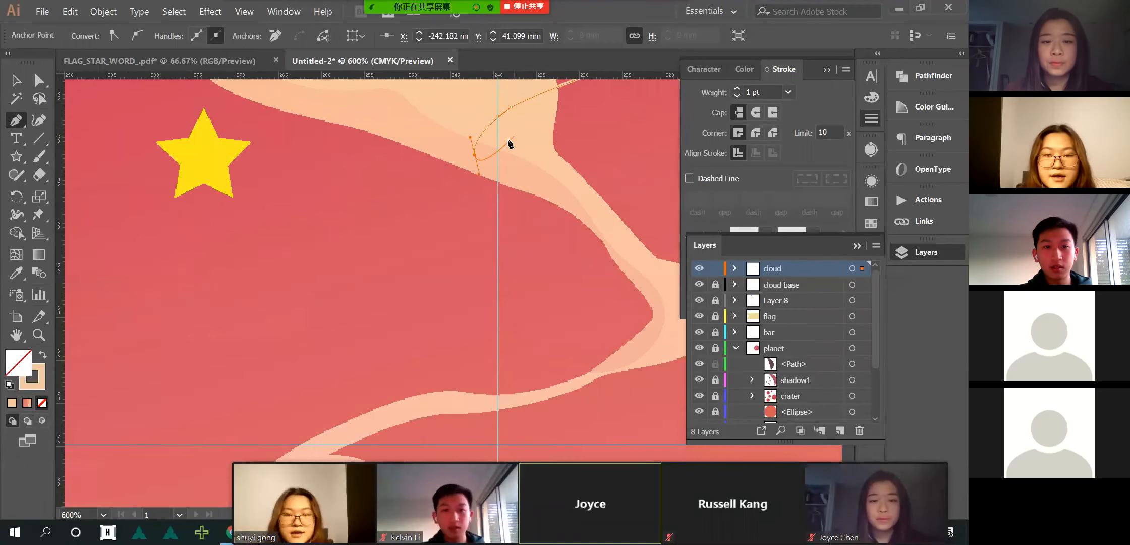
pyautogui.click(470, 191)
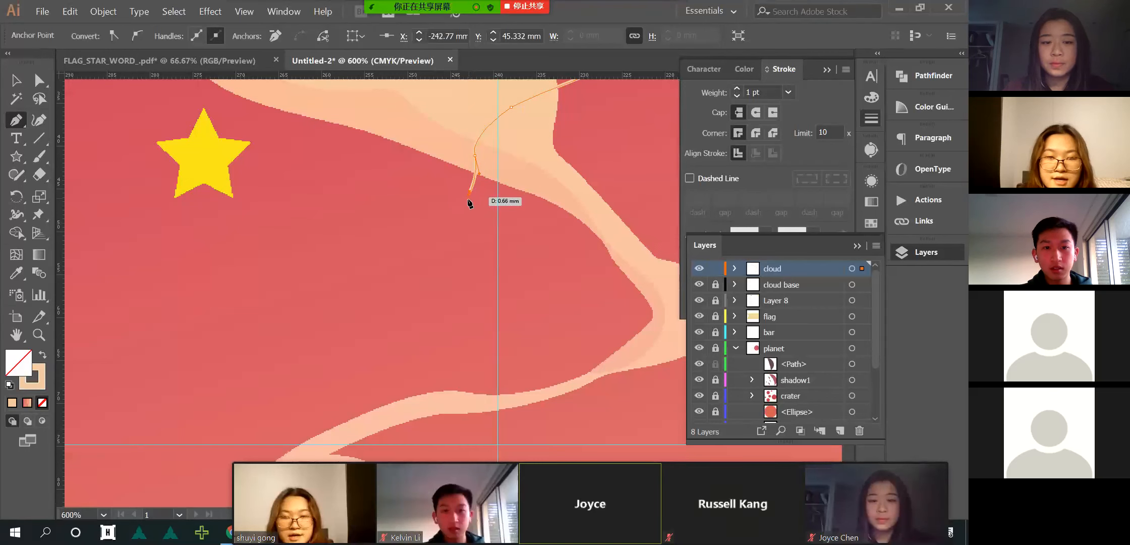
pyautogui.hotkey('ctrl', 'z')
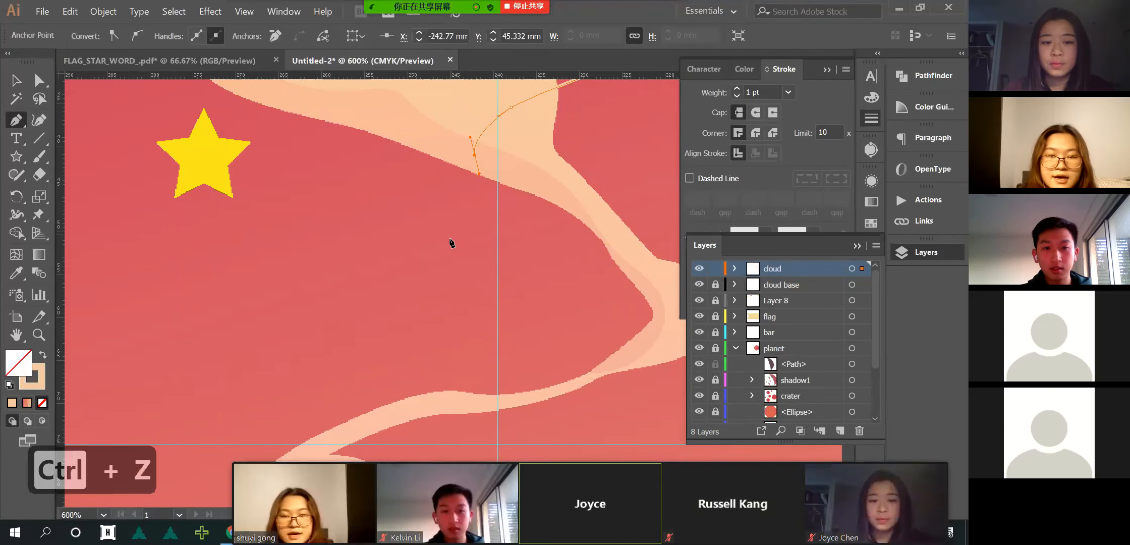
pyautogui.hotkey('ctrl', 'z')
pyautogui.moveTo(454, 222); pyautogui.dragTo(386, 303)
pyautogui.hotkey('ctrl', 'z')
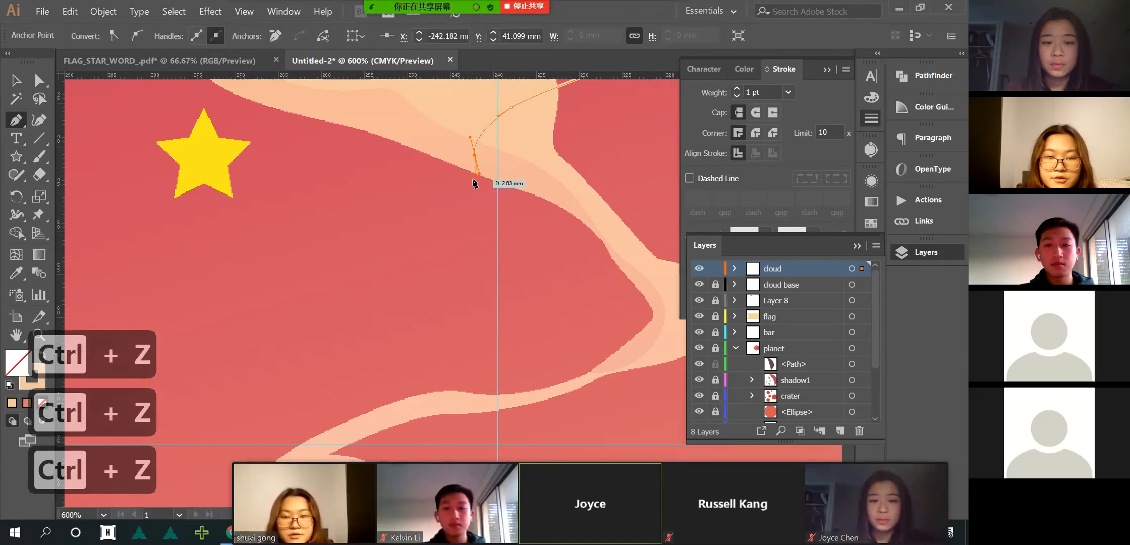
pyautogui.moveTo(465, 198); pyautogui.dragTo(475, 156)
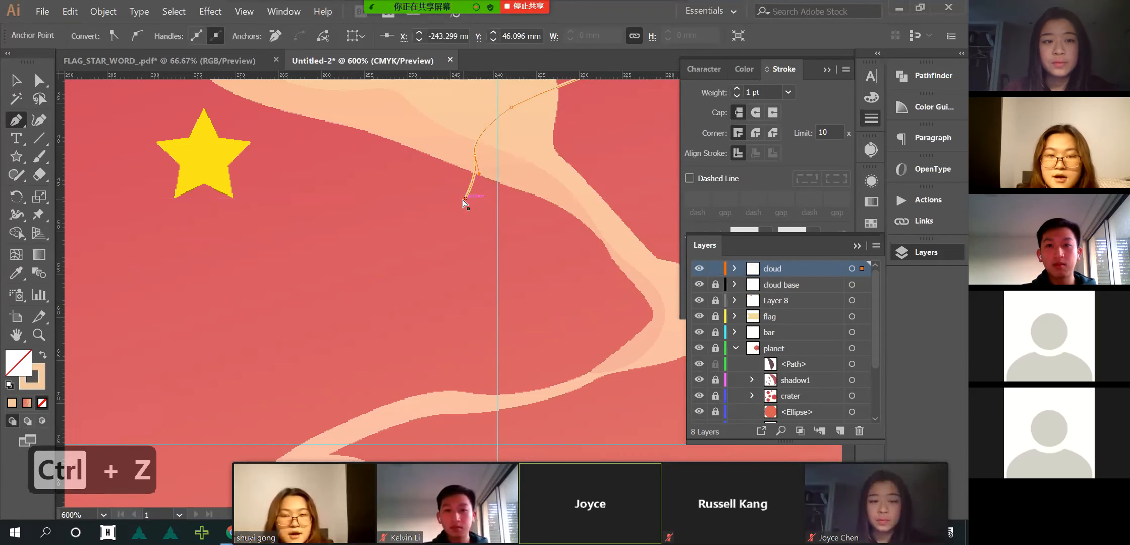
pyautogui.hscroll(1, 463, 200)
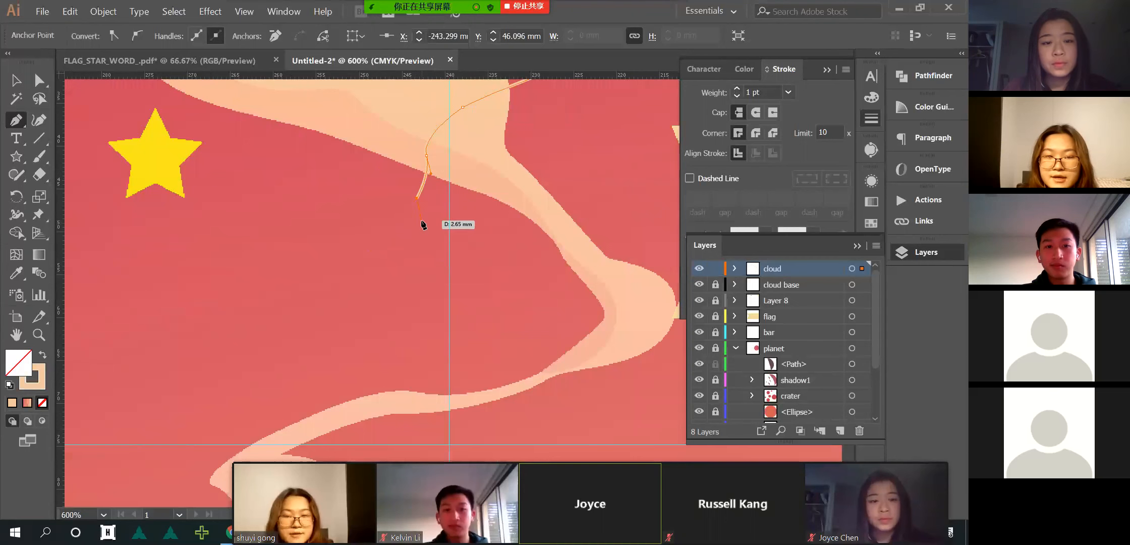
pyautogui.hotkey('ctrl', 'z')
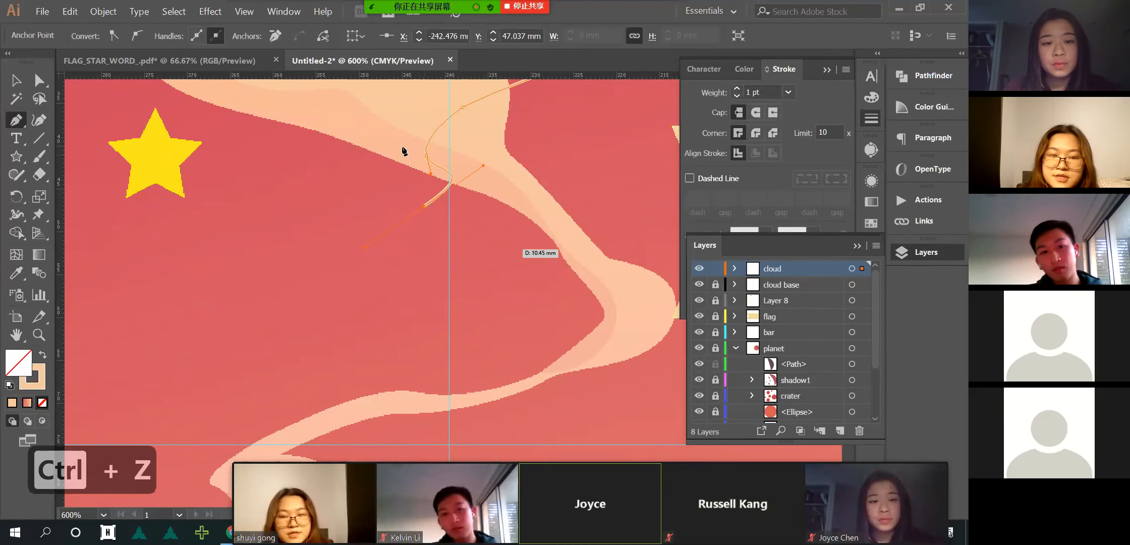
pyautogui.hotkey('ctrl', 'z')
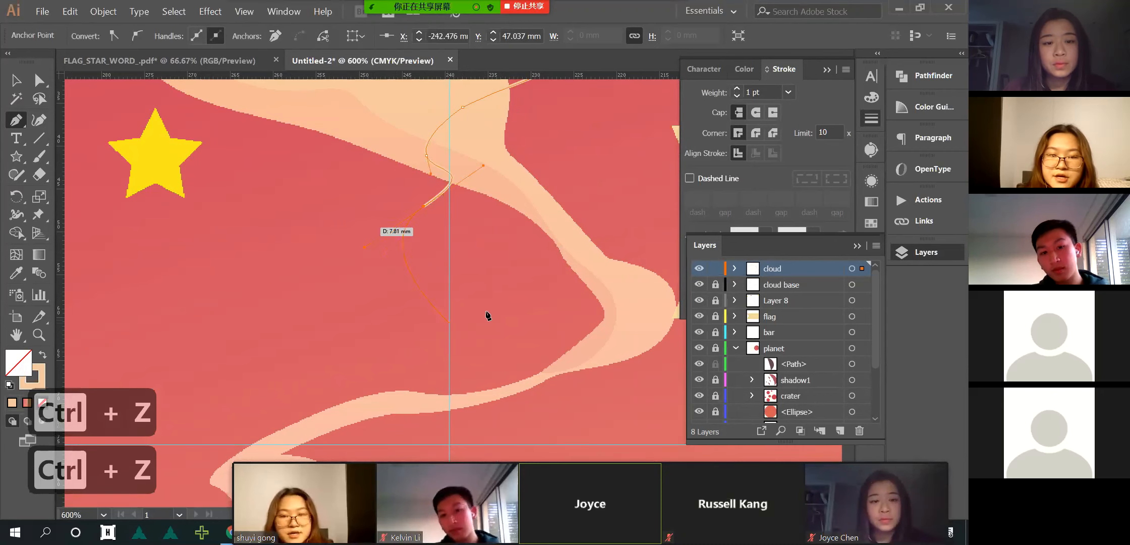
pyautogui.hotkey('ctrl', 'z')
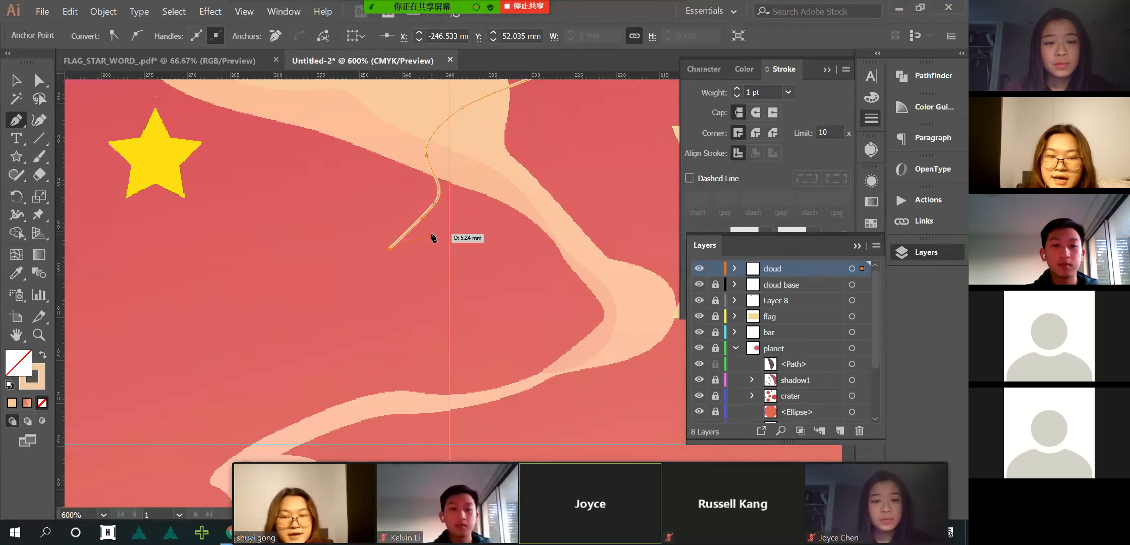
# - Continue the cloud outline from its pointed corner with a rounded bump, a dip and a wave reaching the reference cloud's bend beside the flag
pyautogui.scroll(-5, 427, 241)
pyautogui.scroll(3, 495, 179)
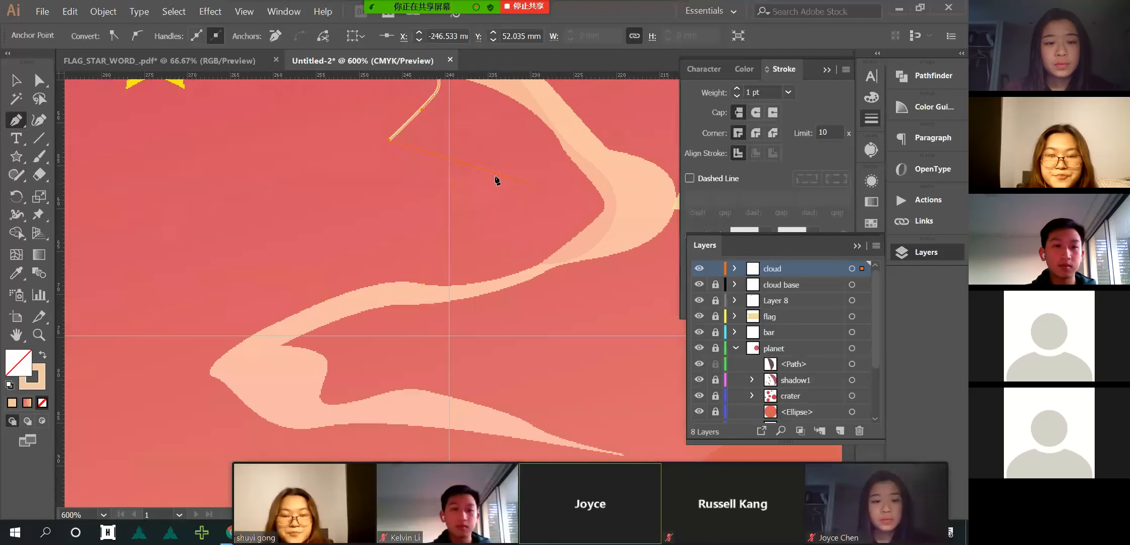
pyautogui.moveTo(485, 226); pyautogui.dragTo(486, 225)
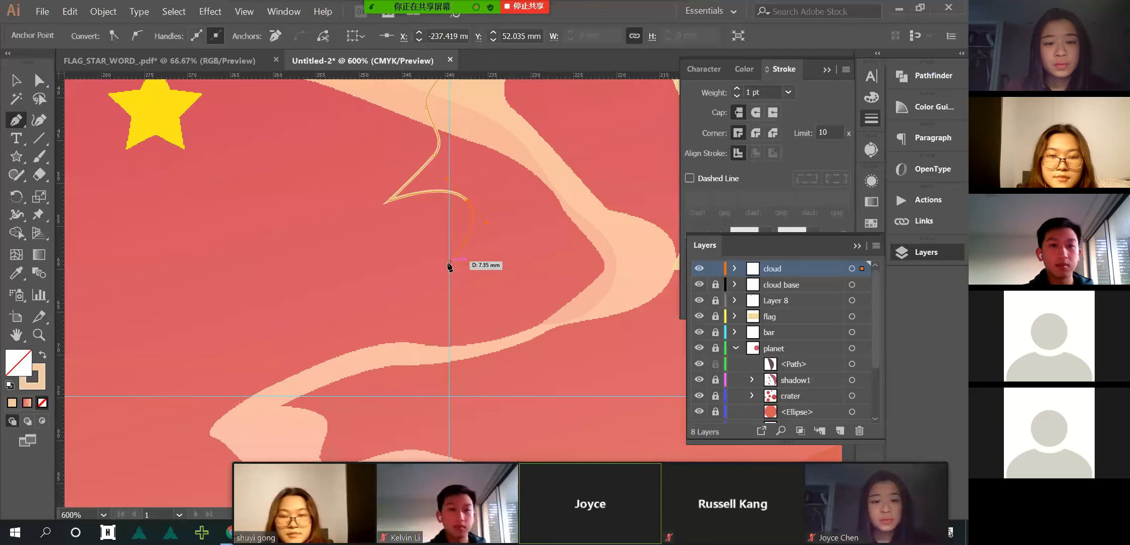
pyautogui.moveTo(453, 271); pyautogui.dragTo(466, 291)
pyautogui.scroll(-2, 484, 253)
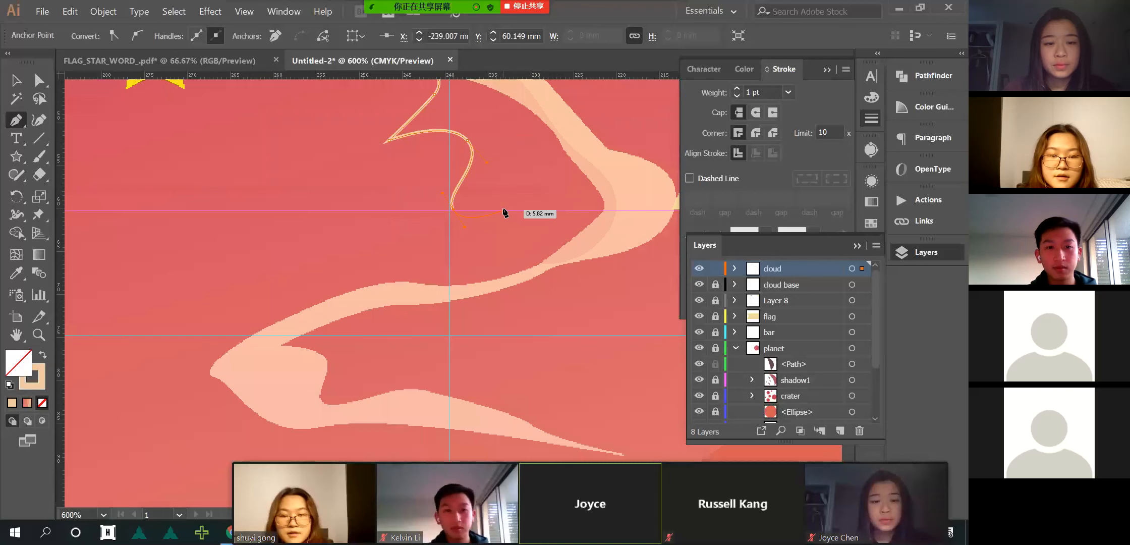
pyautogui.moveTo(619, 220); pyautogui.dragTo(654, 247)
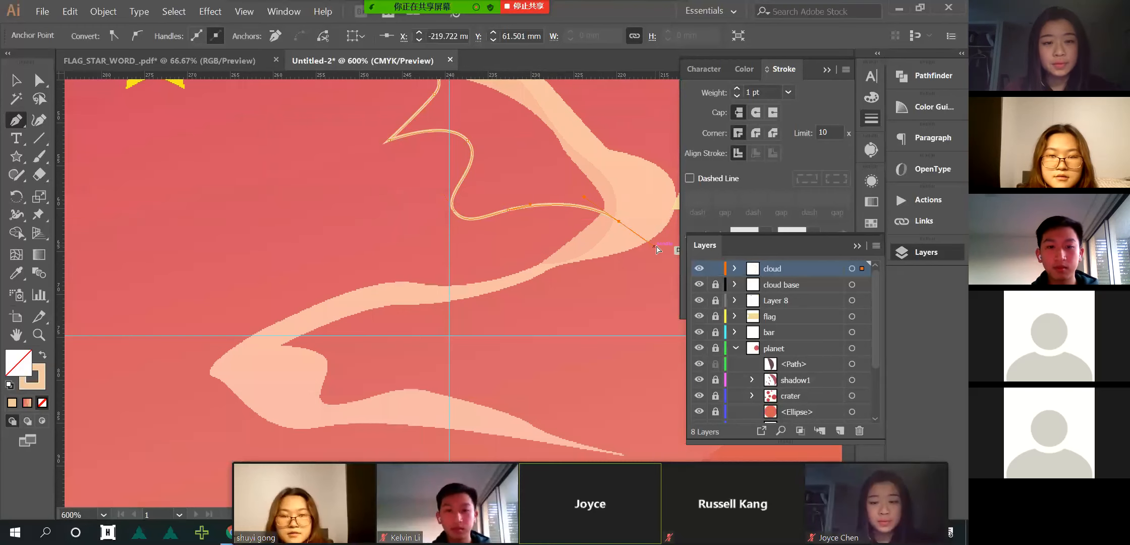
# - Extend the cloud outline from the bend in a long shallow curve to a tip between the reference flag and the planet
pyautogui.hscroll(3, 625, 248)
pyautogui.hscroll(2, 625, 248)
pyautogui.moveTo(633, 281); pyautogui.dragTo(651, 282)
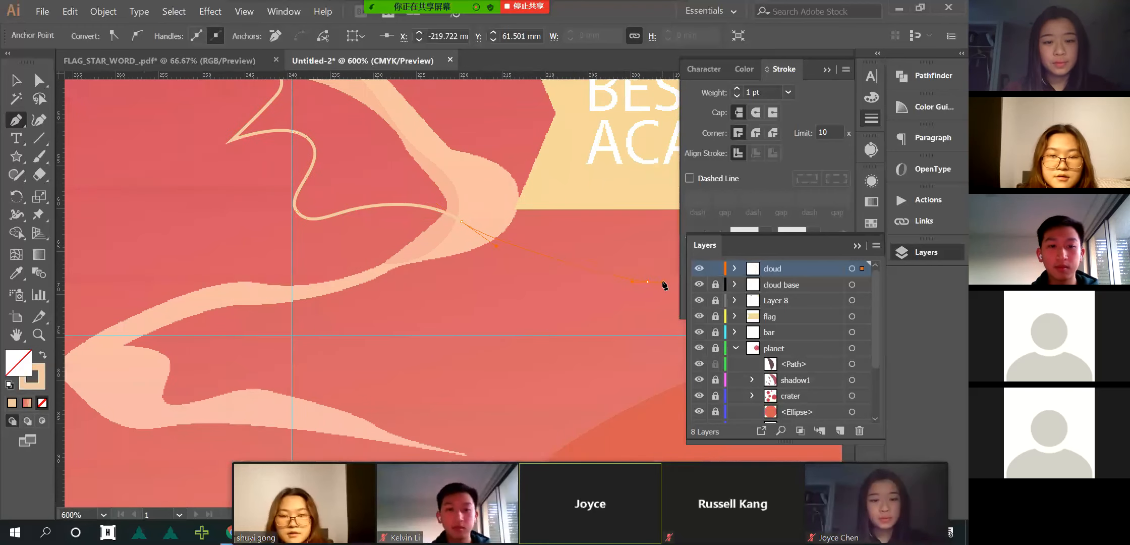
pyautogui.hscroll(1, 651, 288)
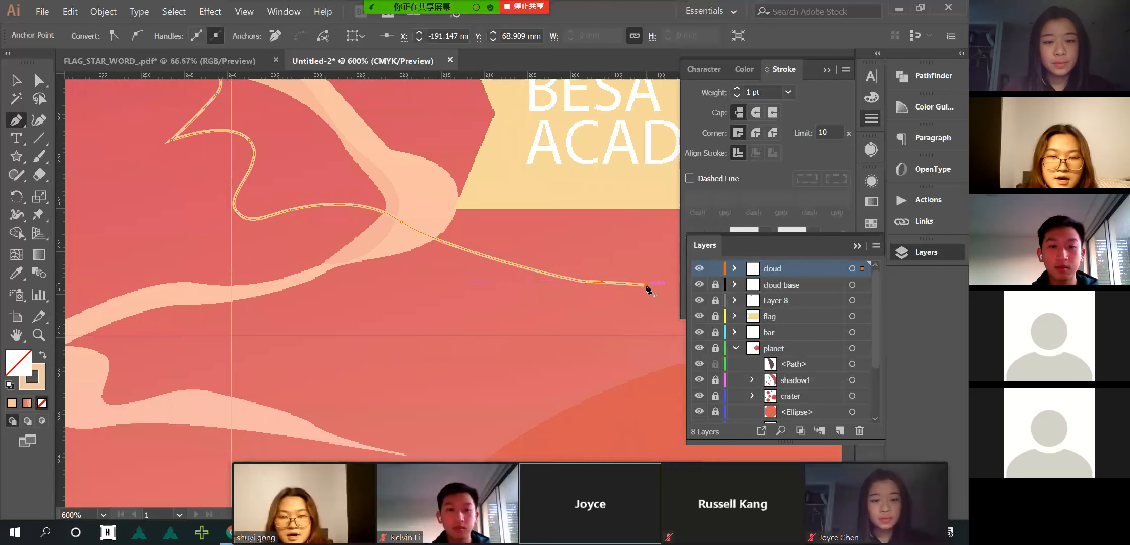
pyautogui.hotkey('ctrl', 'z')
pyautogui.scroll(-1, 460, 366)
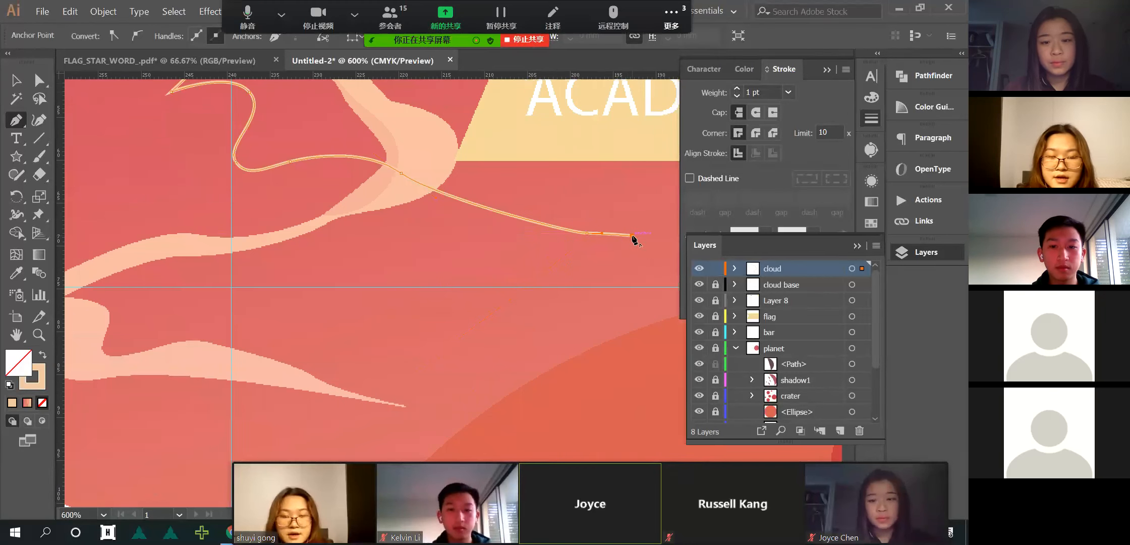
pyautogui.hotkey('ctrl', 'z')
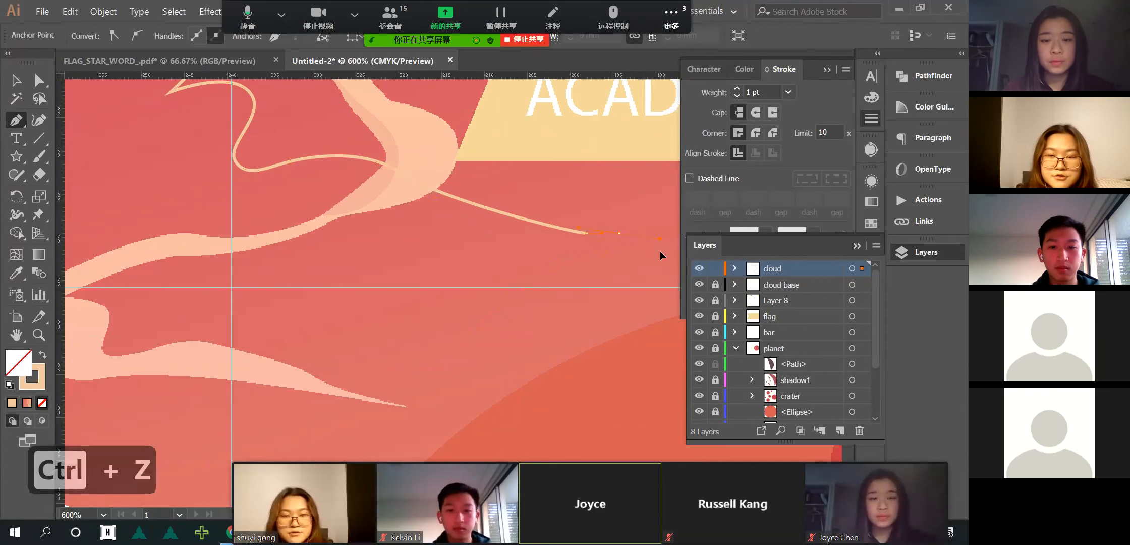
pyautogui.hotkey('ctrl', 'z')
pyautogui.click(636, 234)
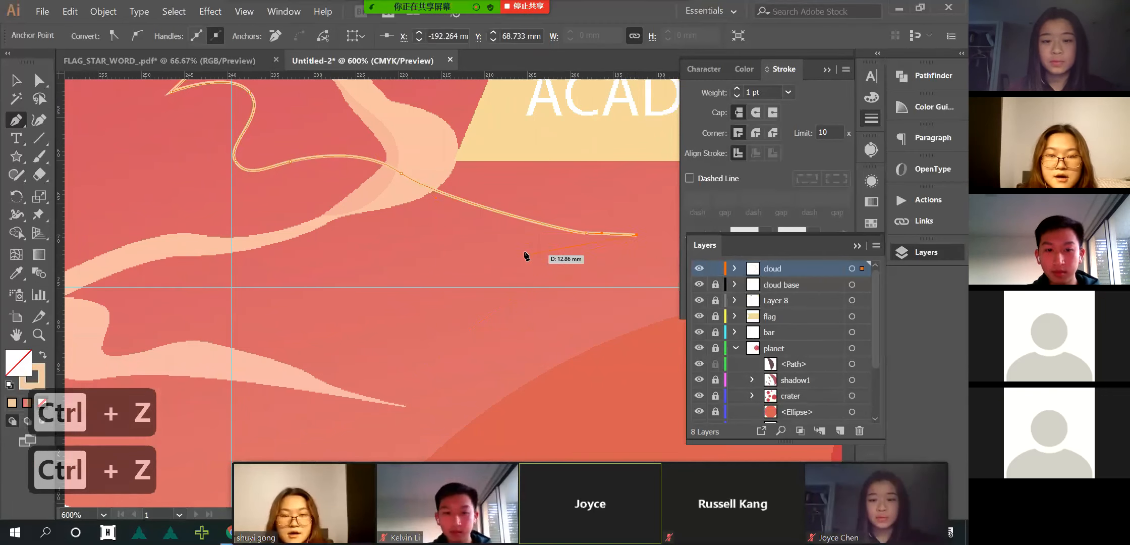
pyautogui.moveTo(497, 243); pyautogui.dragTo(468, 243)
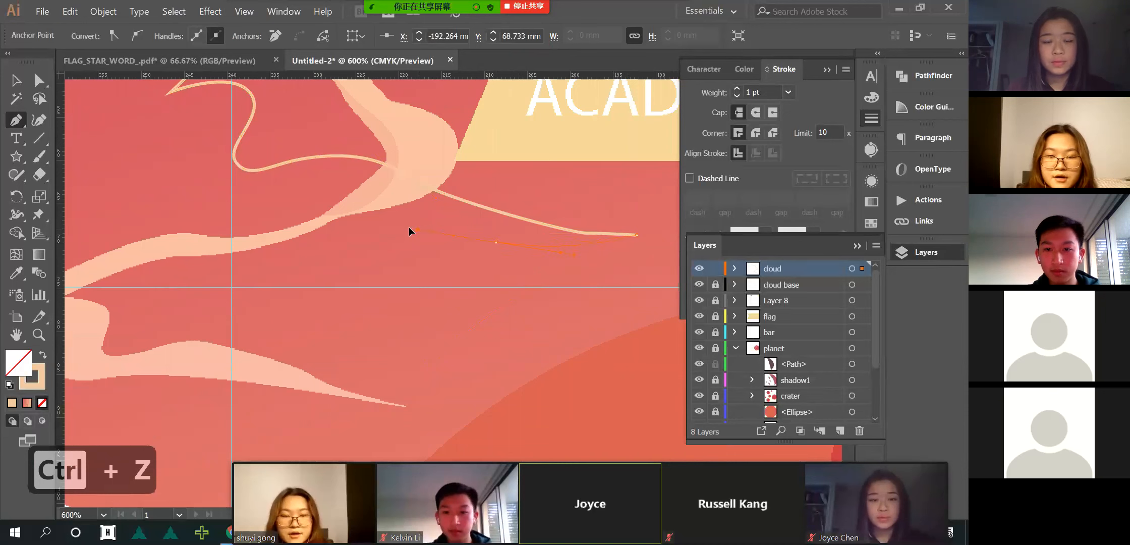
pyautogui.moveTo(394, 238); pyautogui.dragTo(419, 228)
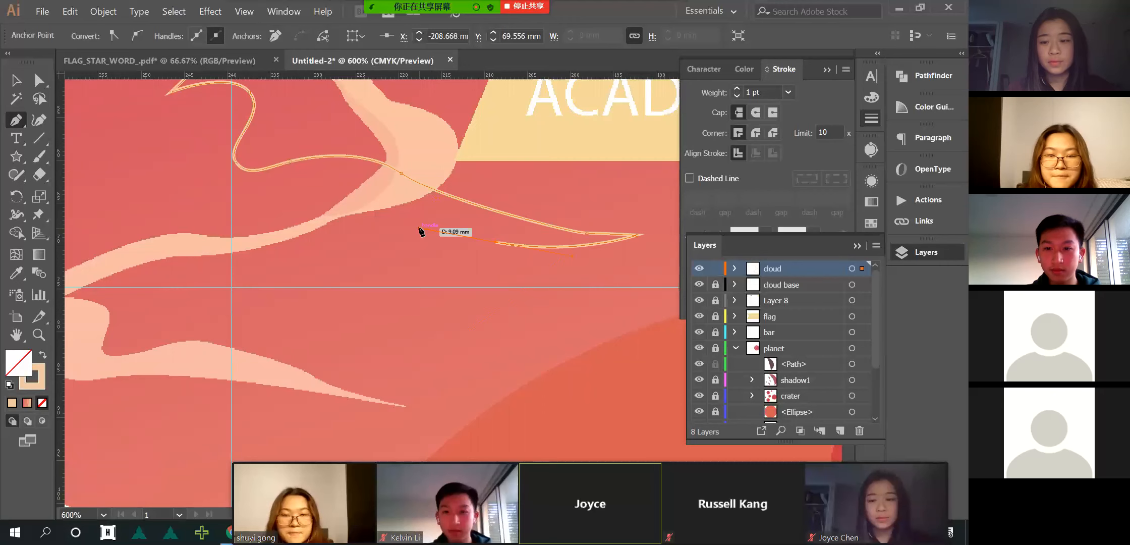
pyautogui.hotkey('ctrl', 'z')
pyautogui.hotkey('ctrl', 'z')
pyautogui.moveTo(461, 272); pyautogui.dragTo(644, 208)
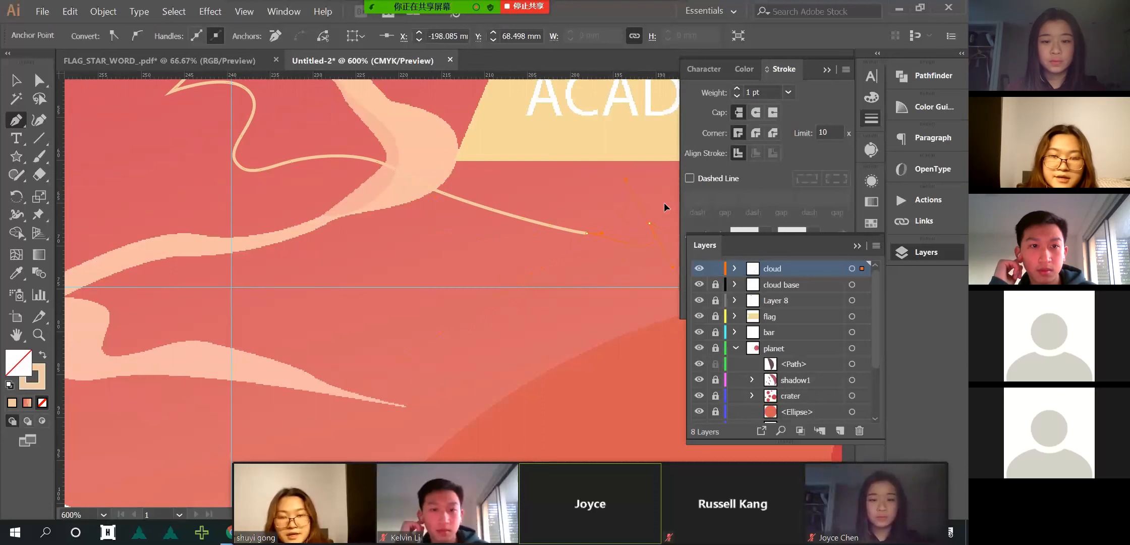
pyautogui.hotkey('ctrl', 'z')
# - Draw the cloud's pointed tip between the flag and the planet, and start its lower edge with a shallow curve running back from the tip
pyautogui.moveTo(587, 233); pyautogui.dragTo(624, 233)
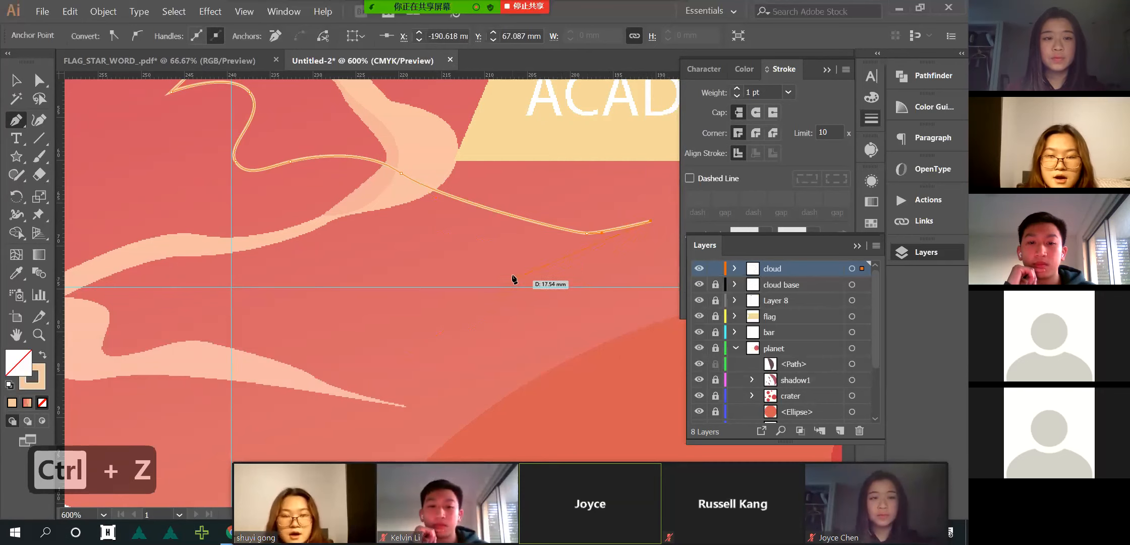
pyautogui.moveTo(500, 254); pyautogui.dragTo(372, 262)
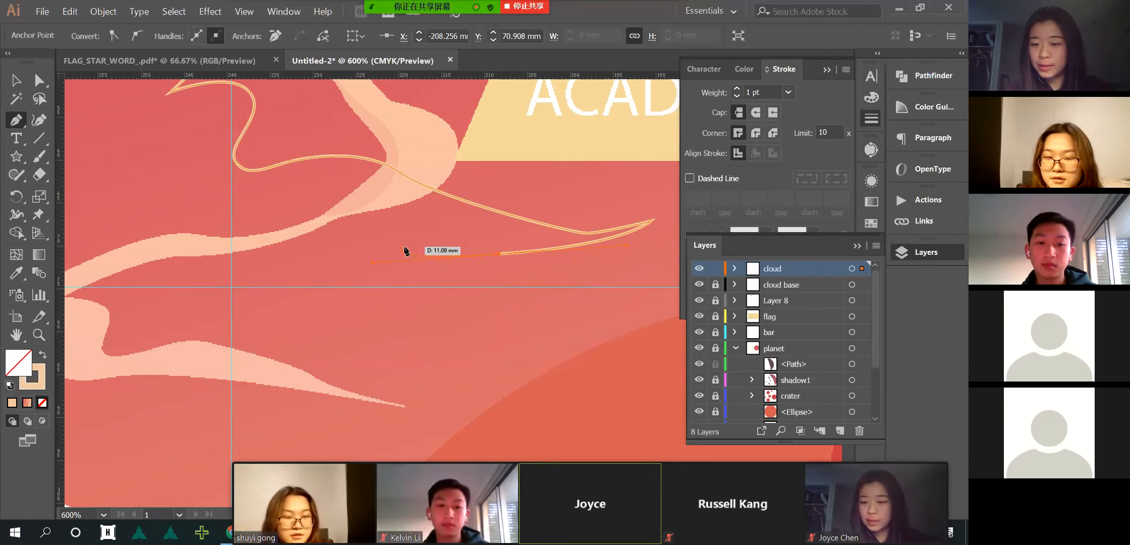
pyautogui.hscroll(-2, 373, 226)
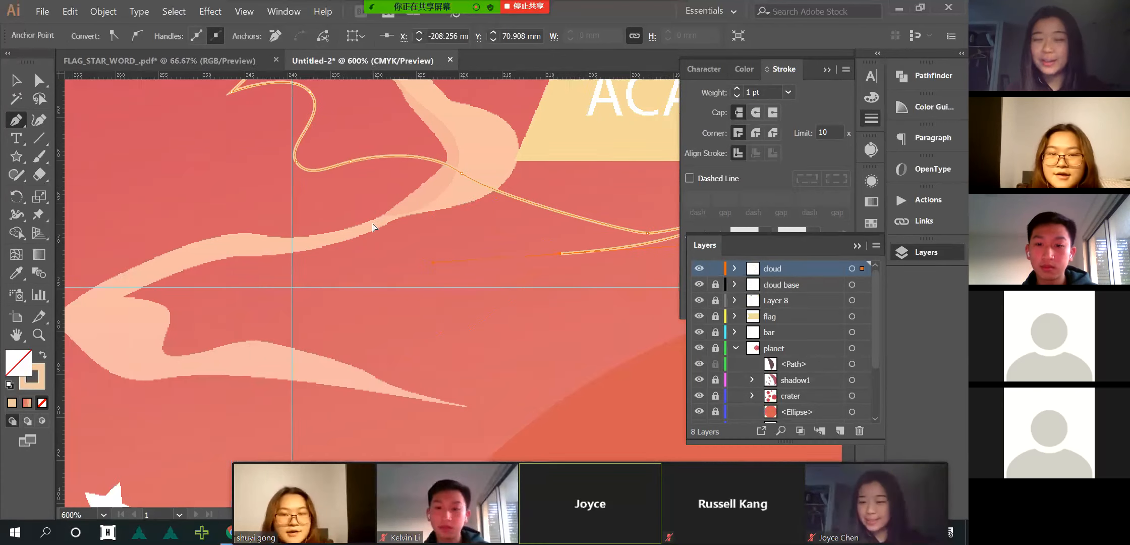
pyautogui.hotkey('ctrl', 'z')
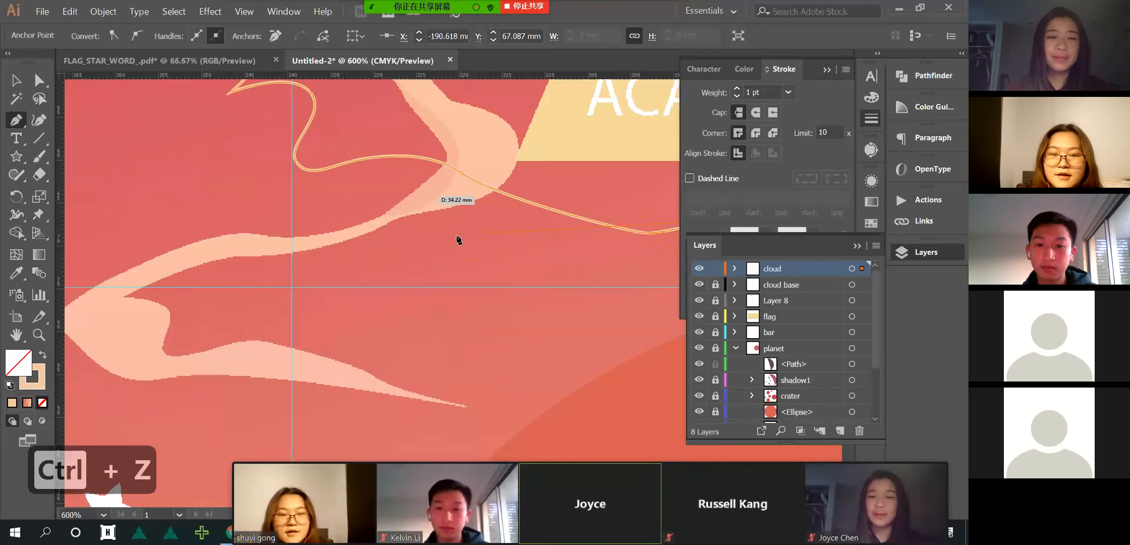
pyautogui.hscroll(2, 580, 259)
pyautogui.moveTo(505, 241); pyautogui.dragTo(397, 232)
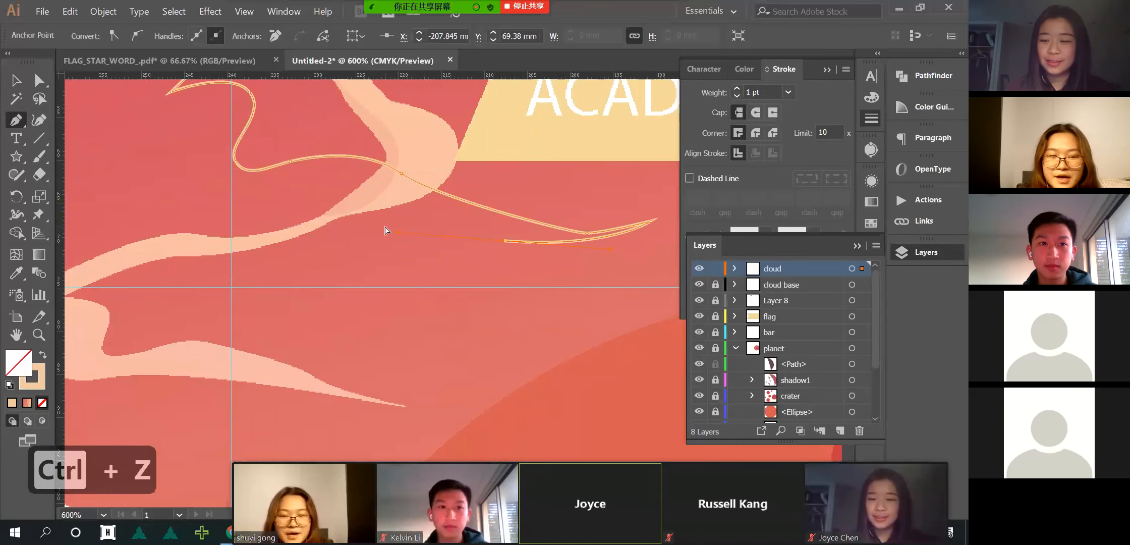
# - Continue the cloud's lower edge back past the vertical guide and round off the end lobe beyond the pointed corner
pyautogui.hscroll(-2, 385, 230)
pyautogui.moveTo(336, 190); pyautogui.dragTo(230, 186)
pyautogui.hscroll(-2, 244, 206)
pyautogui.scroll(2, 237, 206)
pyautogui.moveTo(192, 167); pyautogui.dragTo(215, 136)
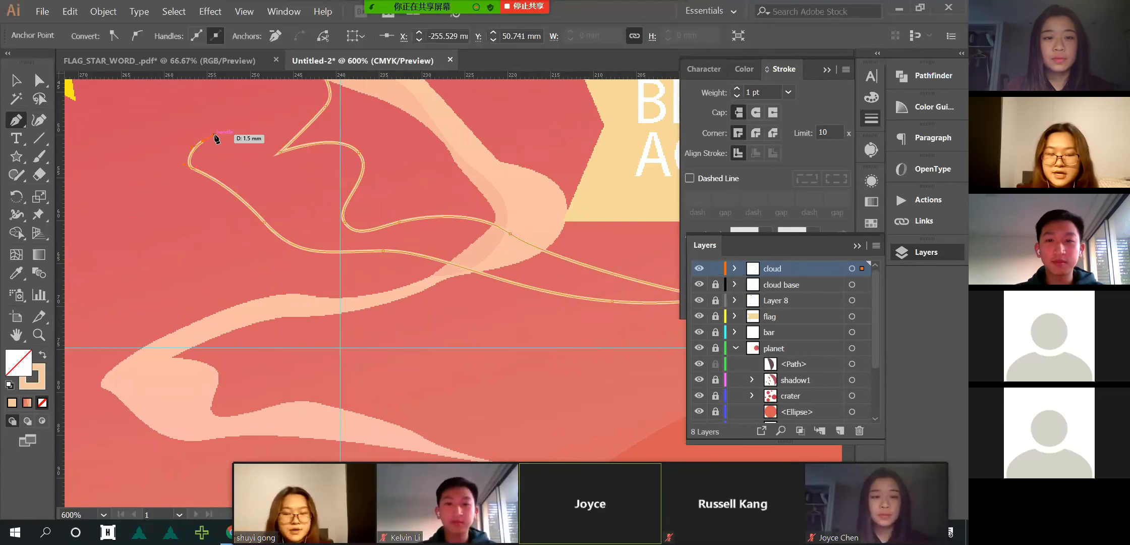
# - Draw the cloud's inner edge from the end lobe up through the narrow neck, running close beside the existing outer edge
pyautogui.scroll(5, 251, 213)
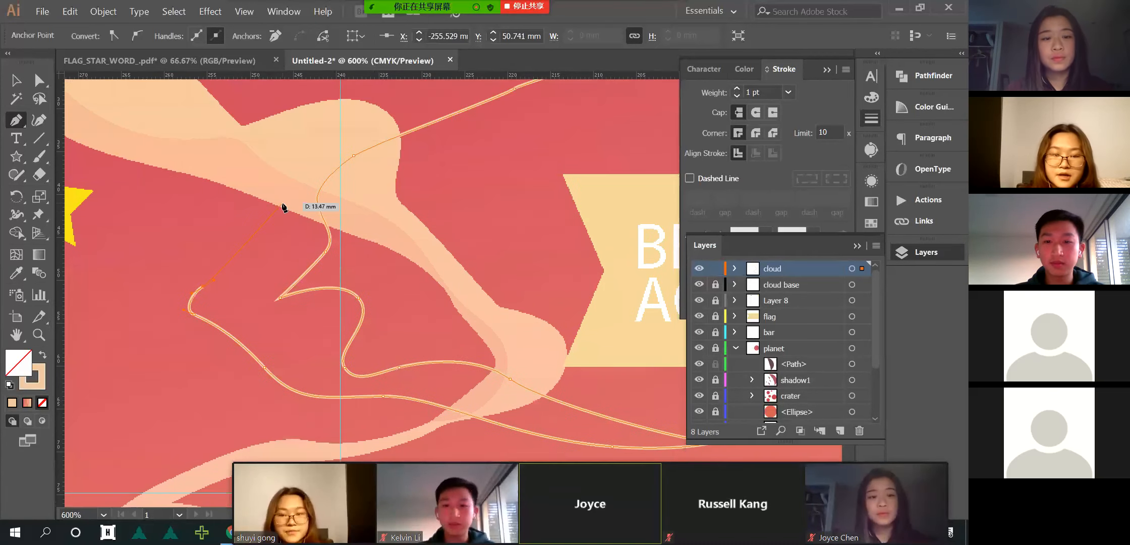
pyautogui.scroll(-2, 279, 207)
pyautogui.scroll(-1, 278, 207)
pyautogui.moveTo(288, 209); pyautogui.dragTo(297, 199)
pyautogui.moveTo(294, 155); pyautogui.dragTo(306, 141)
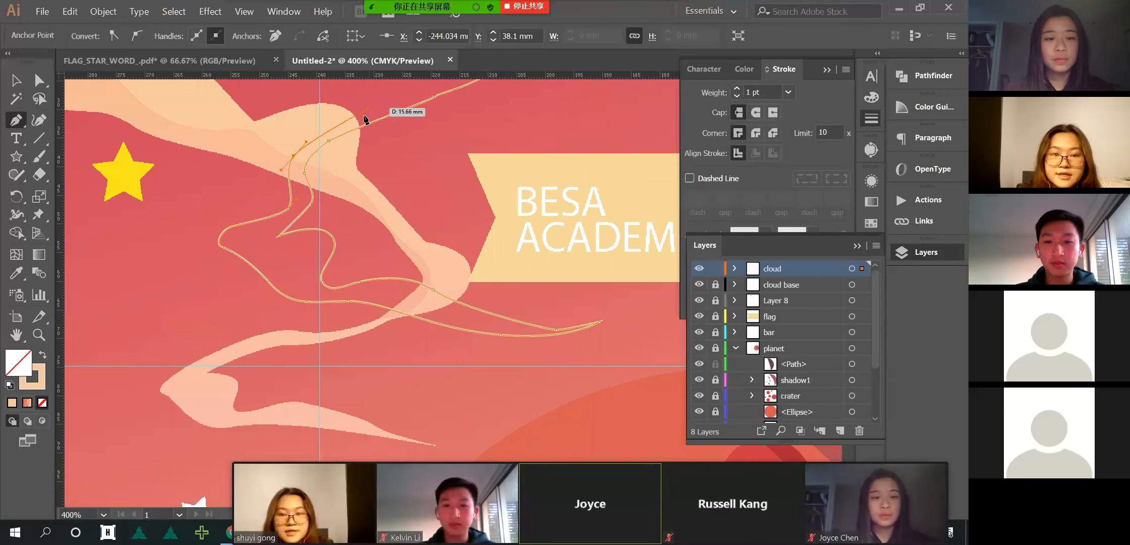
pyautogui.scroll(2, 367, 125)
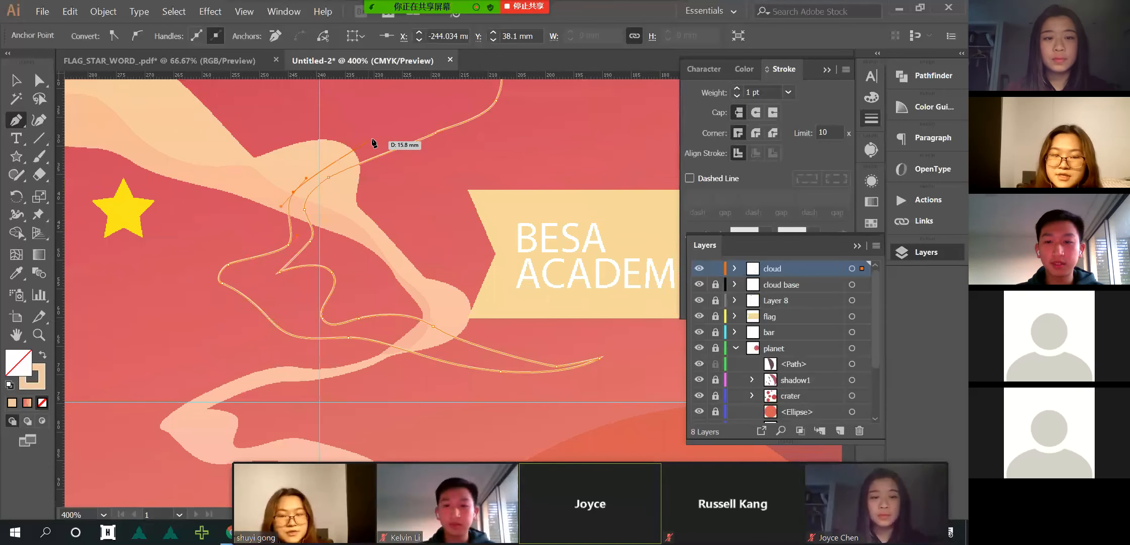
pyautogui.moveTo(385, 135); pyautogui.dragTo(466, 112)
# - Carry the inner edge around the rounded bend above the flag and back up alongside the outer outline
pyautogui.click(493, 101)
pyautogui.scroll(1, 388, 239)
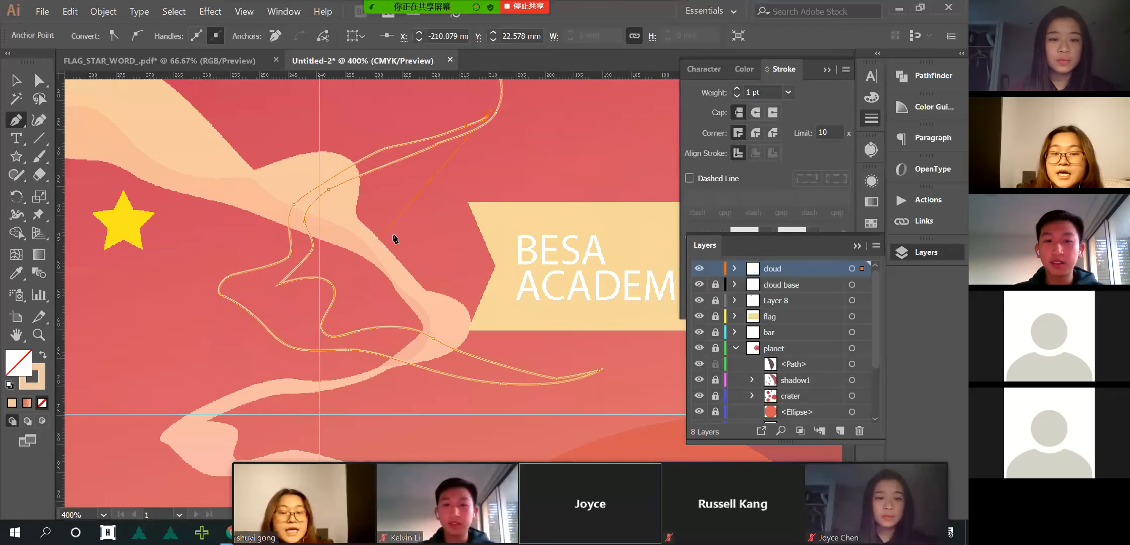
pyautogui.scroll(3, 395, 238)
pyautogui.hotkey('ctrl', 'z')
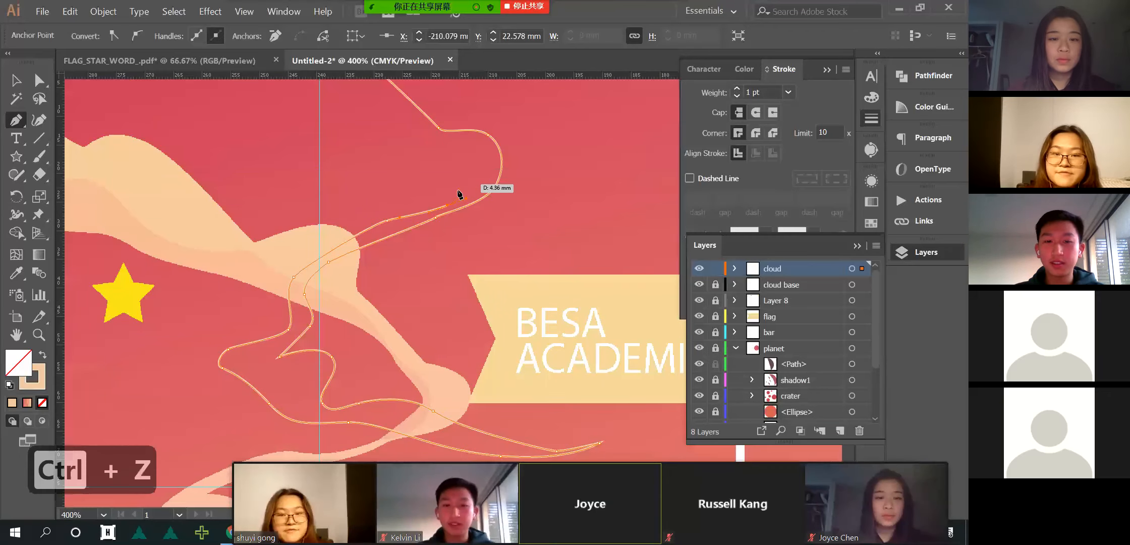
pyautogui.moveTo(453, 153); pyautogui.dragTo(427, 145)
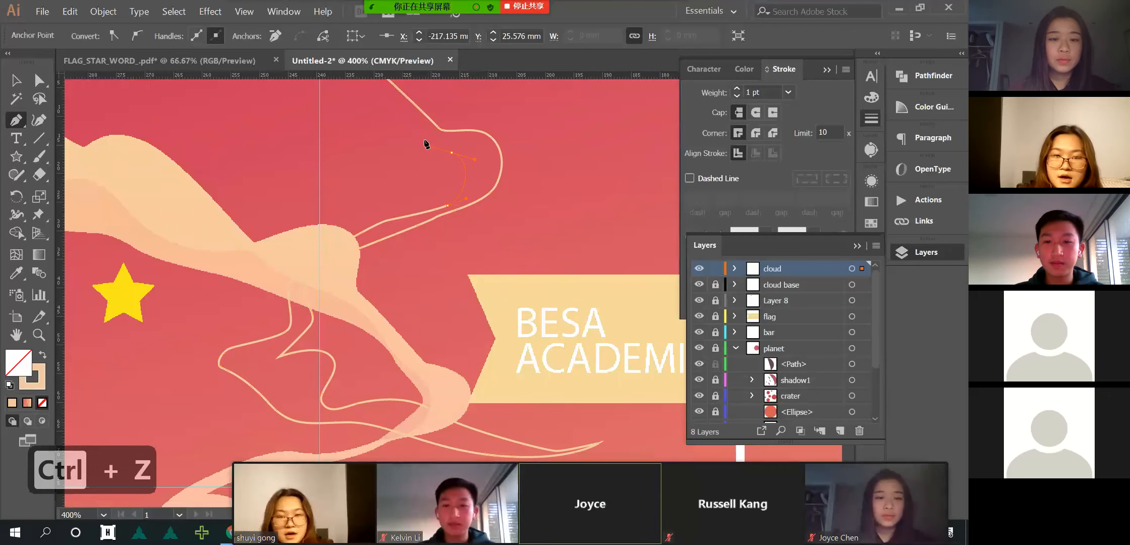
pyautogui.moveTo(389, 106); pyautogui.dragTo(296, 103)
pyautogui.scroll(3, 368, 124)
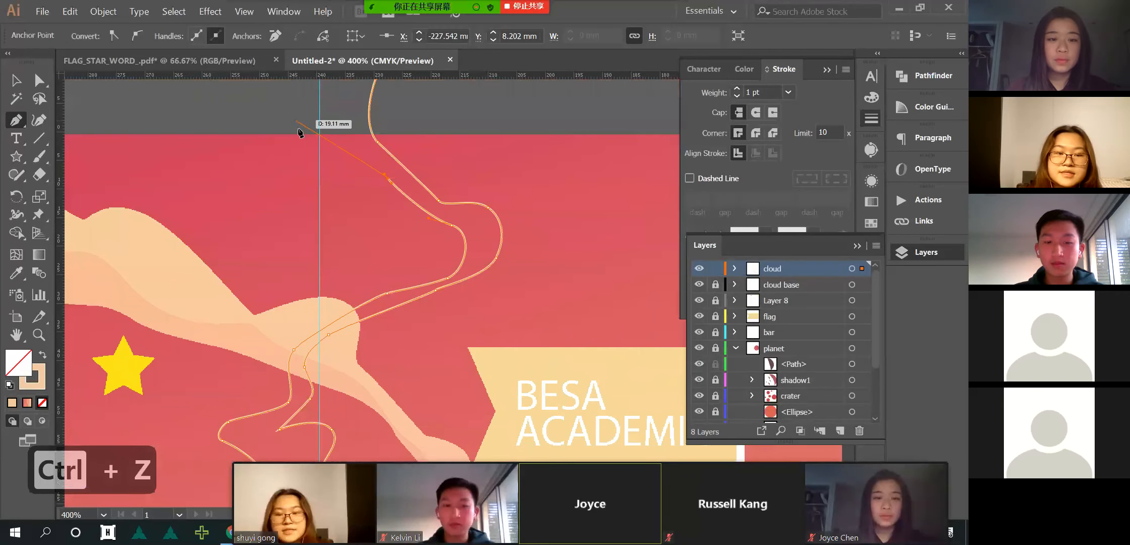
# - Draw the flat underside beneath the cloud's bumps, curve it around the far end and close the outline at its starting anchor
pyautogui.hscroll(-5, 299, 132)
pyautogui.scroll(3, 350, 185)
pyautogui.moveTo(379, 164); pyautogui.dragTo(371, 160)
pyautogui.moveTo(305, 128); pyautogui.dragTo(255, 207)
pyautogui.scroll(-2, 298, 131)
pyautogui.scroll(3, 265, 162)
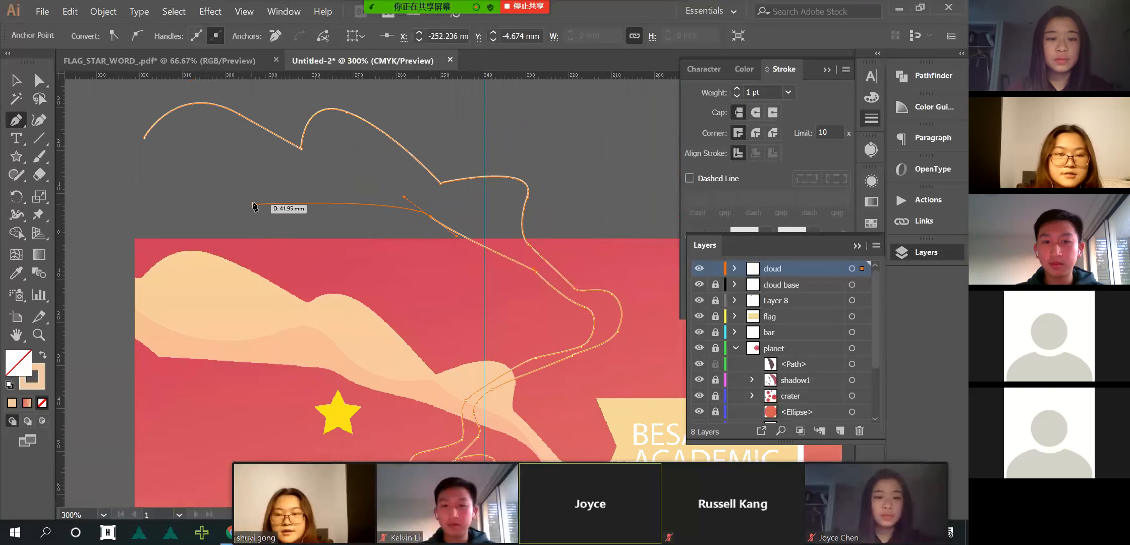
pyautogui.click(99, 126)
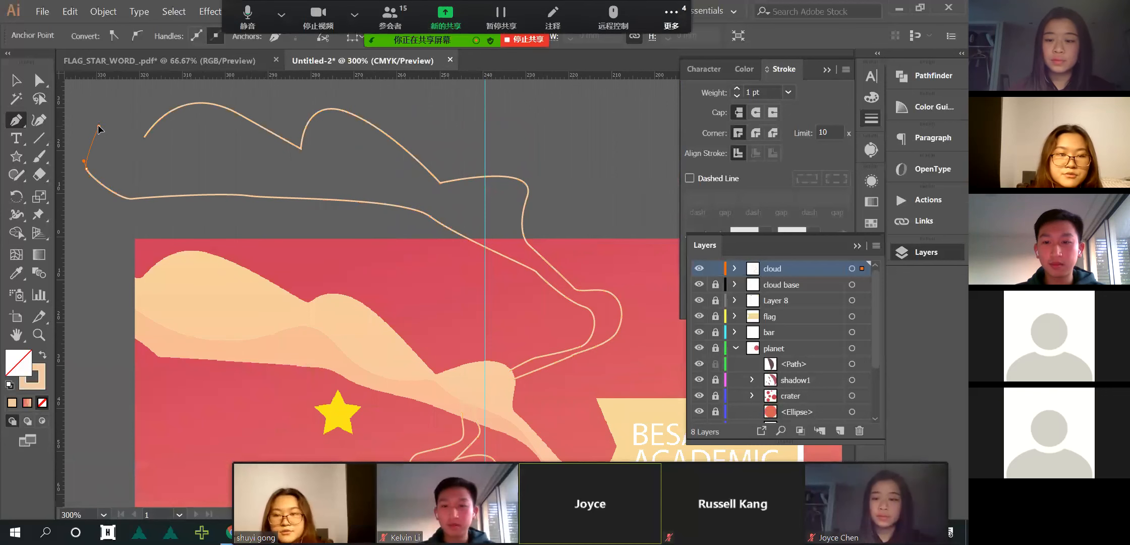
pyautogui.moveTo(144, 138); pyautogui.dragTo(172, 147)
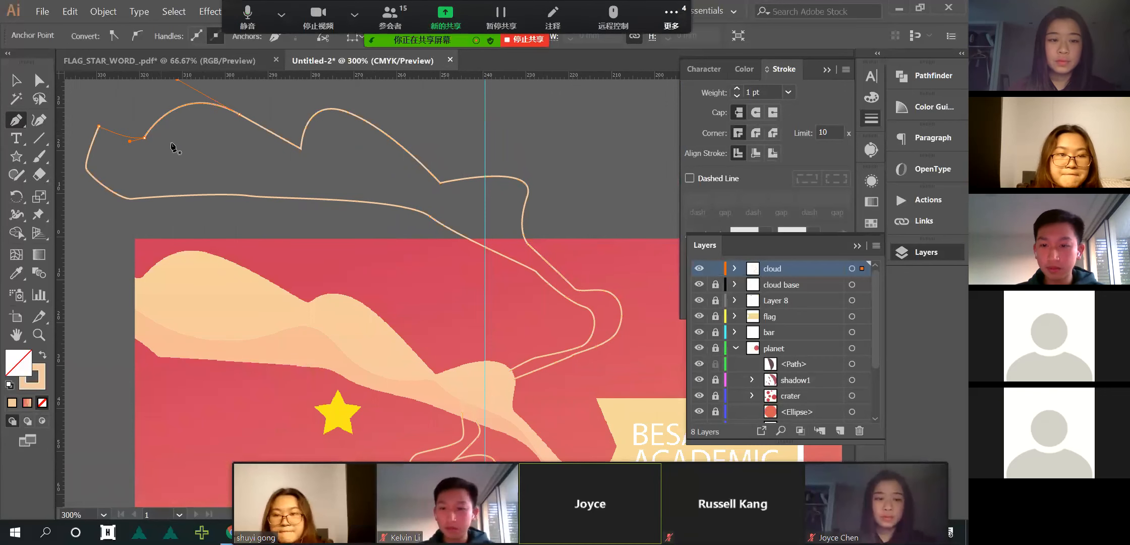
# - Fill the closed cloud outline with the reference cloud's peach colour using the Eyedropper
pyautogui.press('v')
pyautogui.scroll(-3, 308, 198)
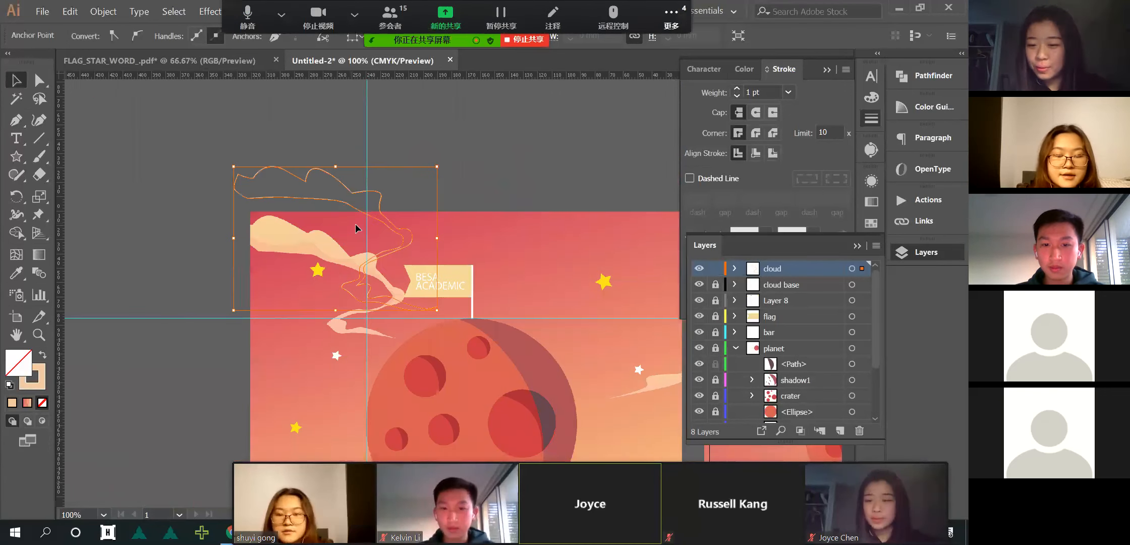
pyautogui.scroll(1, 370, 287)
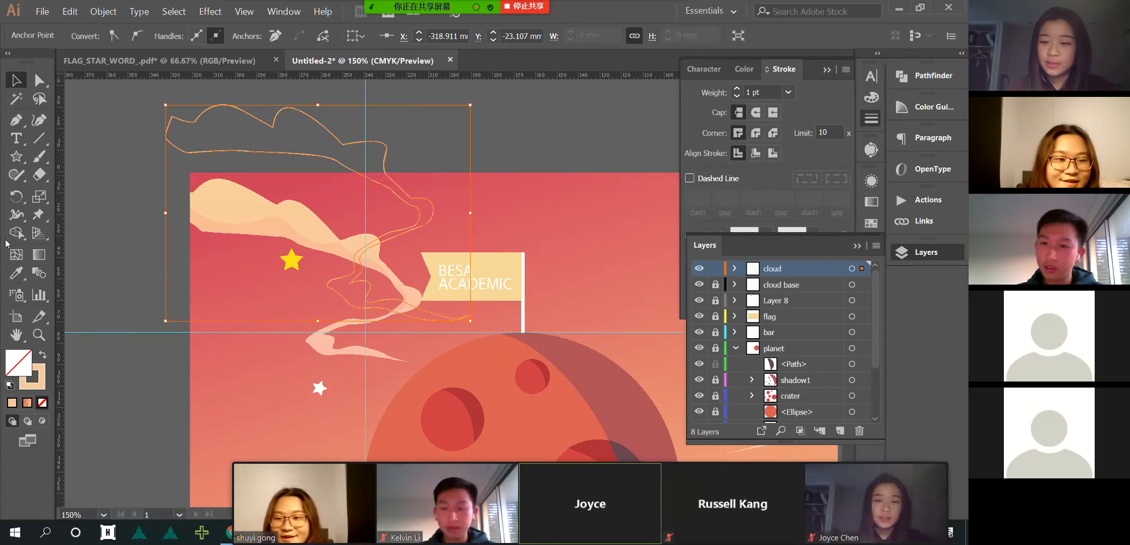
pyautogui.click(17, 273)
pyautogui.click(227, 187)
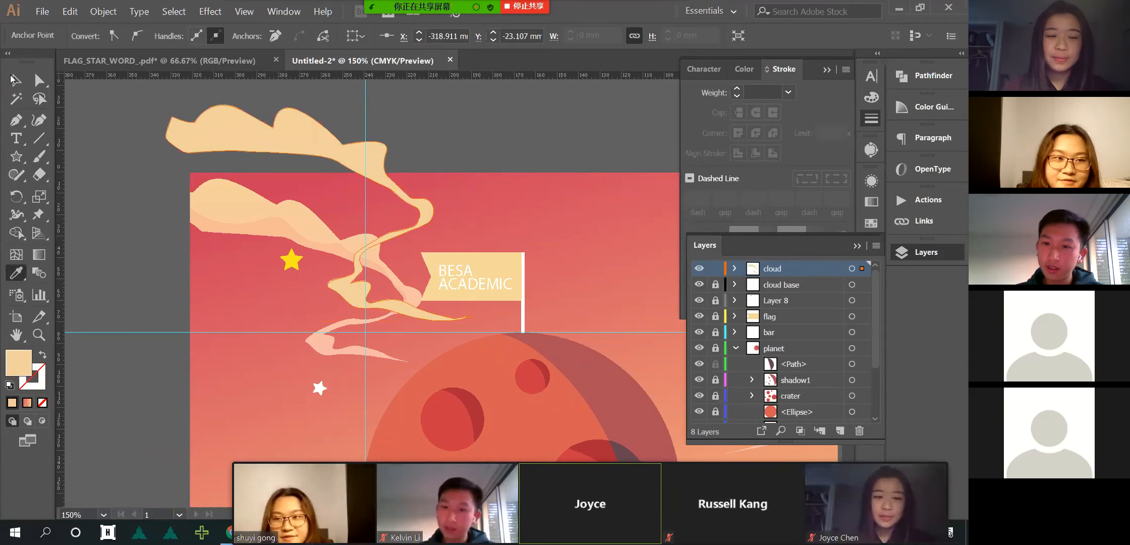
# - Move the filled cloud up and to the right so that its tail overlaps the flag
pyautogui.click(16, 79)
pyautogui.moveTo(294, 127); pyautogui.dragTo(357, 101)
pyautogui.scroll(-1, 494, 278)
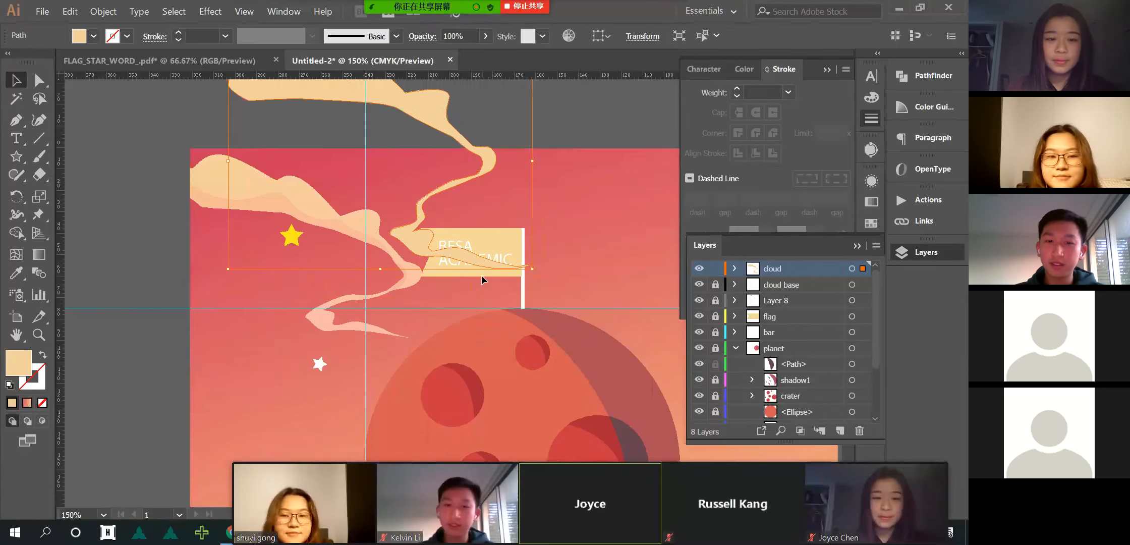
pyautogui.scroll(-2, 481, 274)
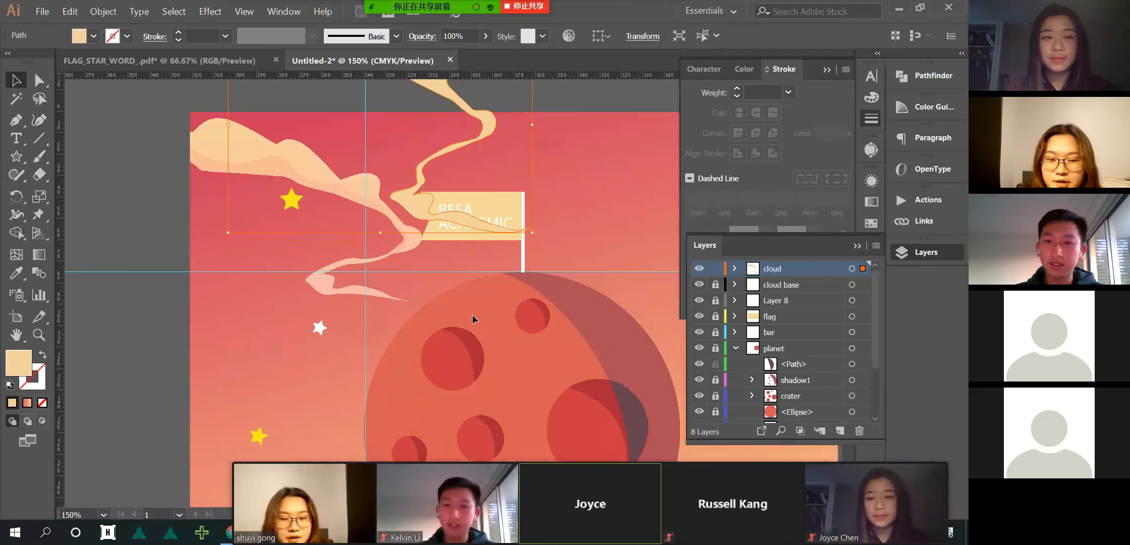
pyautogui.scroll(6, 445, 288)
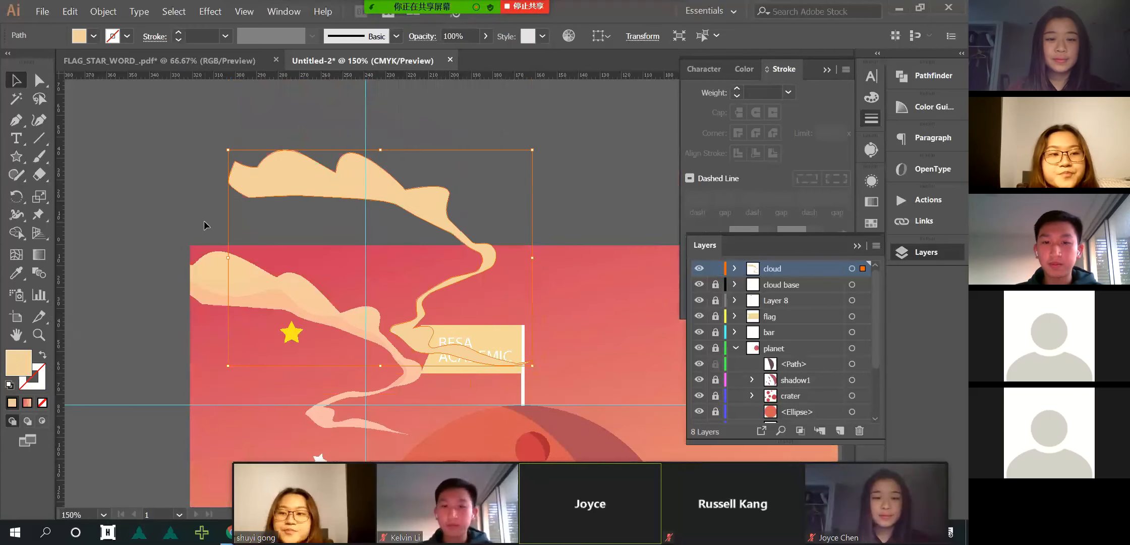
# - Add a new layer above "cloud", duplicate the filled cloud and move one of the two clouds away to the right
pyautogui.click(841, 430)
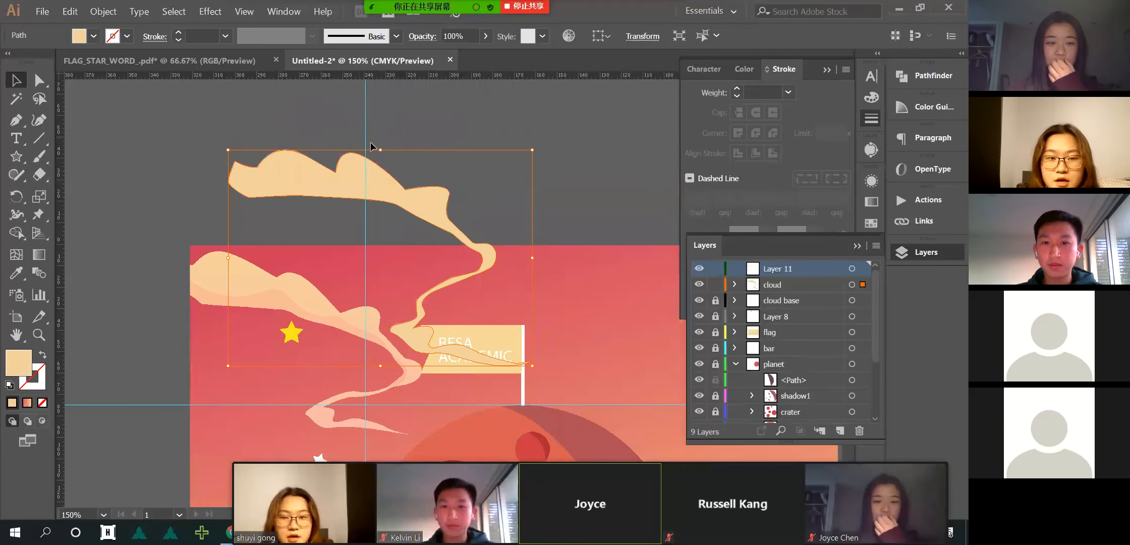
pyautogui.click(351, 189)
pyautogui.hotkey('ctrl', 'c')
pyautogui.moveTo(352, 191); pyautogui.dragTo(276, 206)
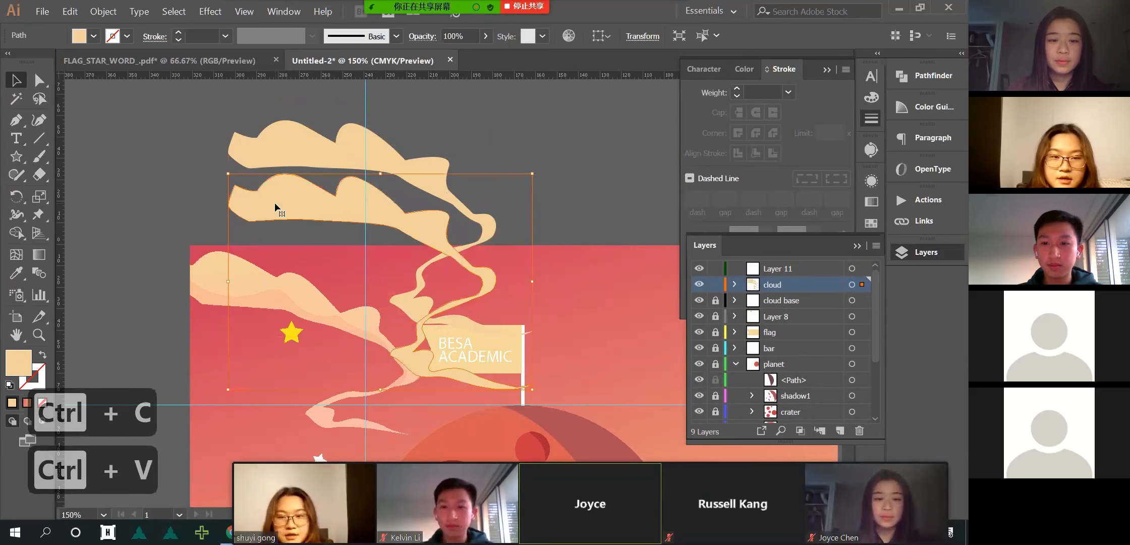
pyautogui.moveTo(328, 143); pyautogui.dragTo(555, 111)
# - Transfer the cloud overlapping the flag from the "cloud" layer to the new top layer, and hide the "cloud" layer
pyautogui.click(699, 284)
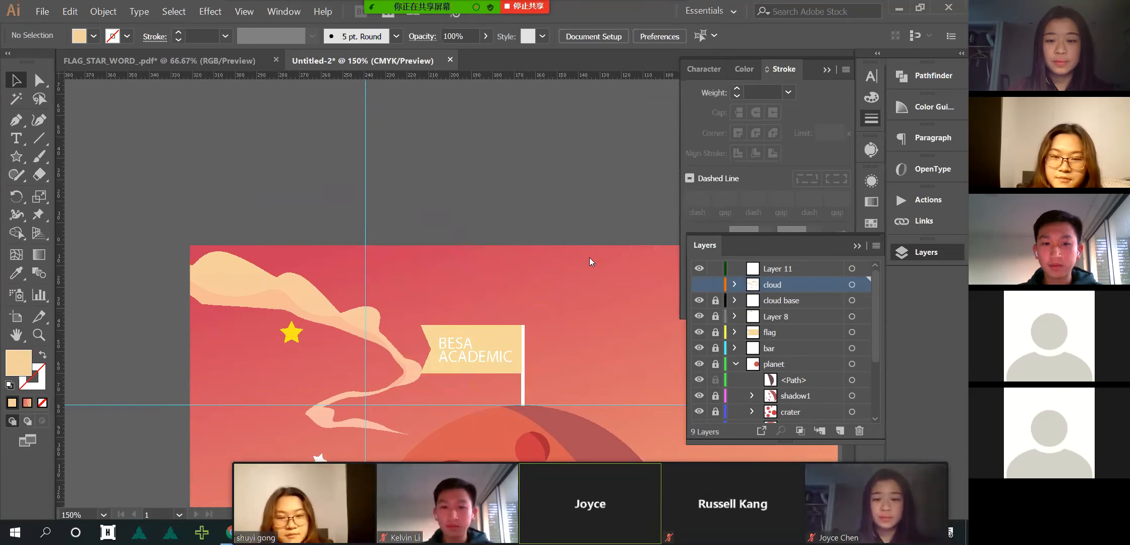
pyautogui.hotkey('ctrl', 'z')
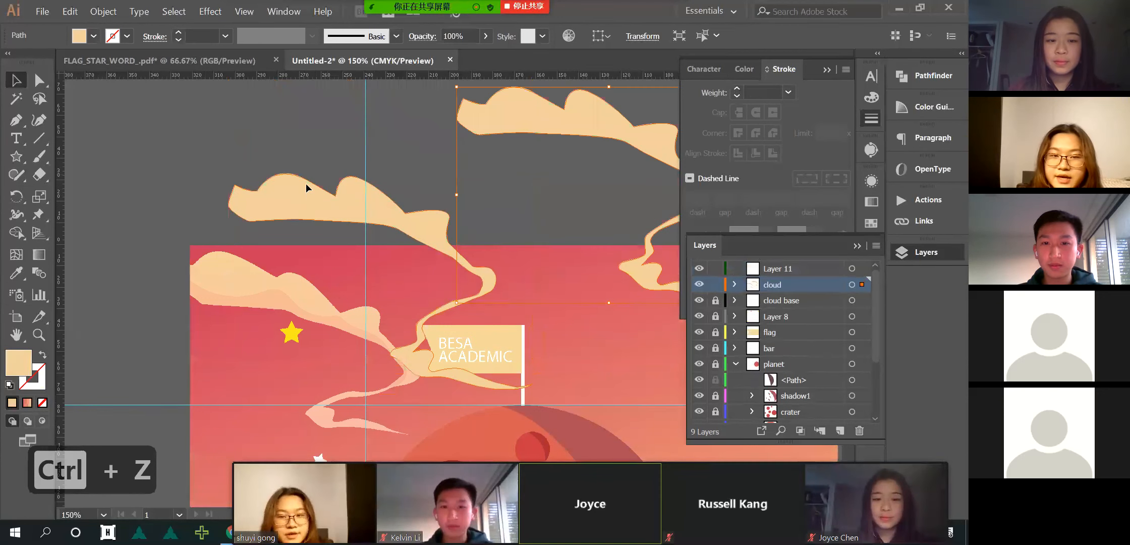
pyautogui.click(331, 202)
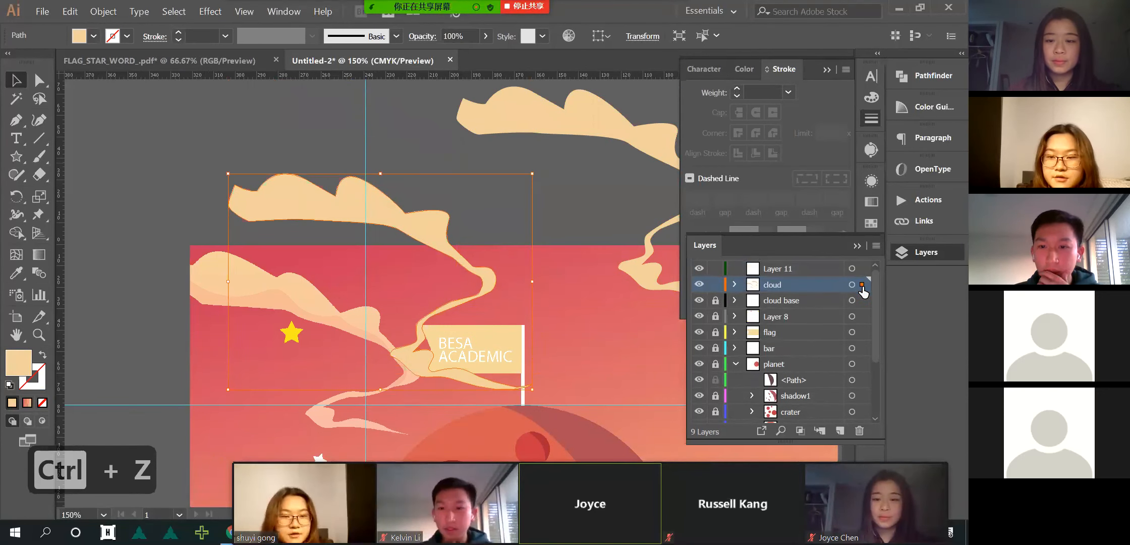
pyautogui.moveTo(864, 275); pyautogui.dragTo(863, 268)
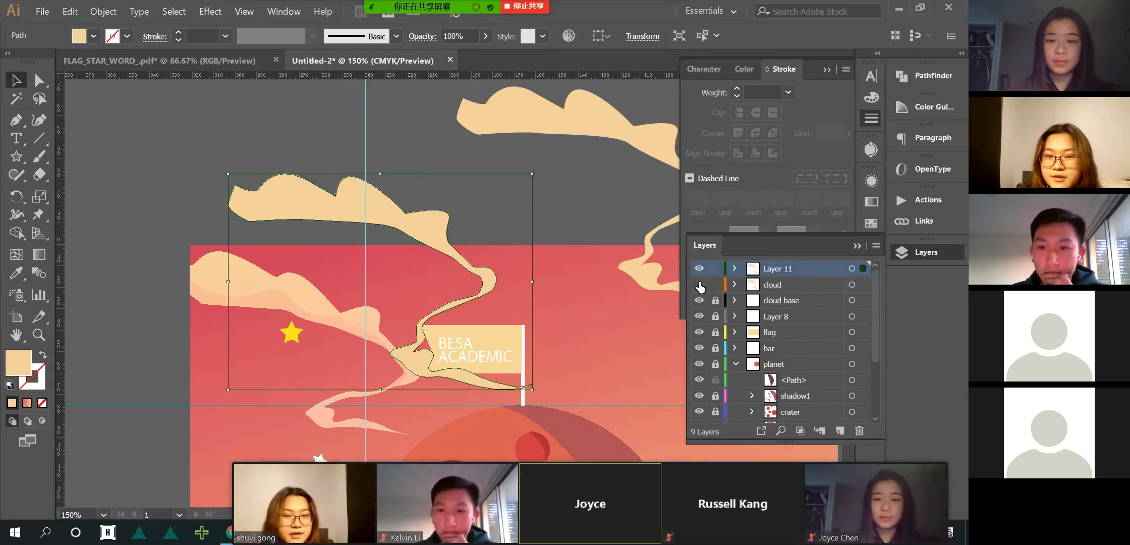
pyautogui.click(699, 285)
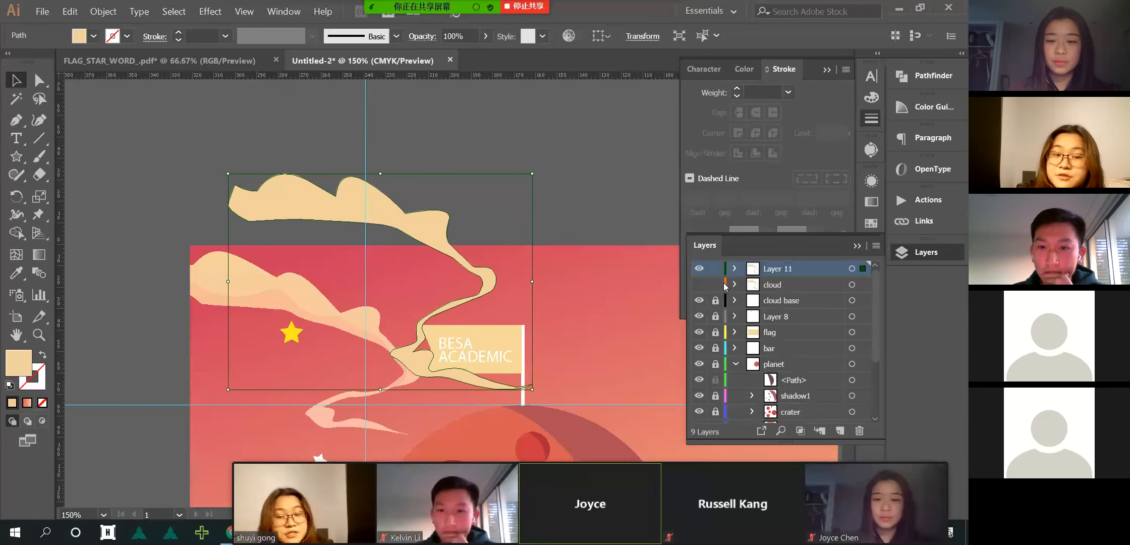
# - Move the cloud on the top layer up and to the left, clear of the flag
pyautogui.moveTo(453, 227); pyautogui.dragTo(431, 148)
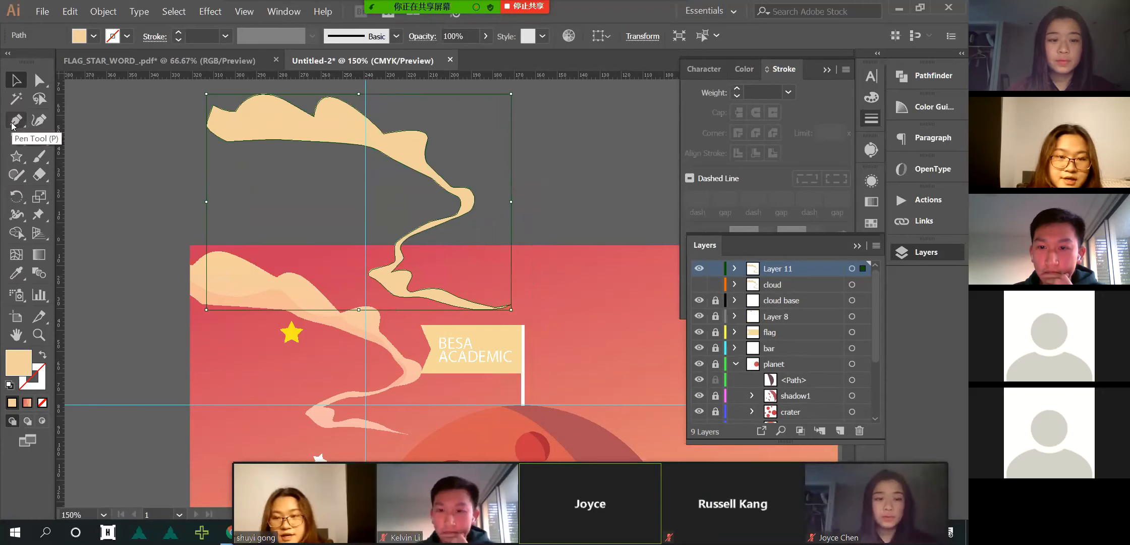
# - Try drawing a freehand wavy shape with the Curvature tool below the cloud, looping back around underneath
pyautogui.click(39, 121)
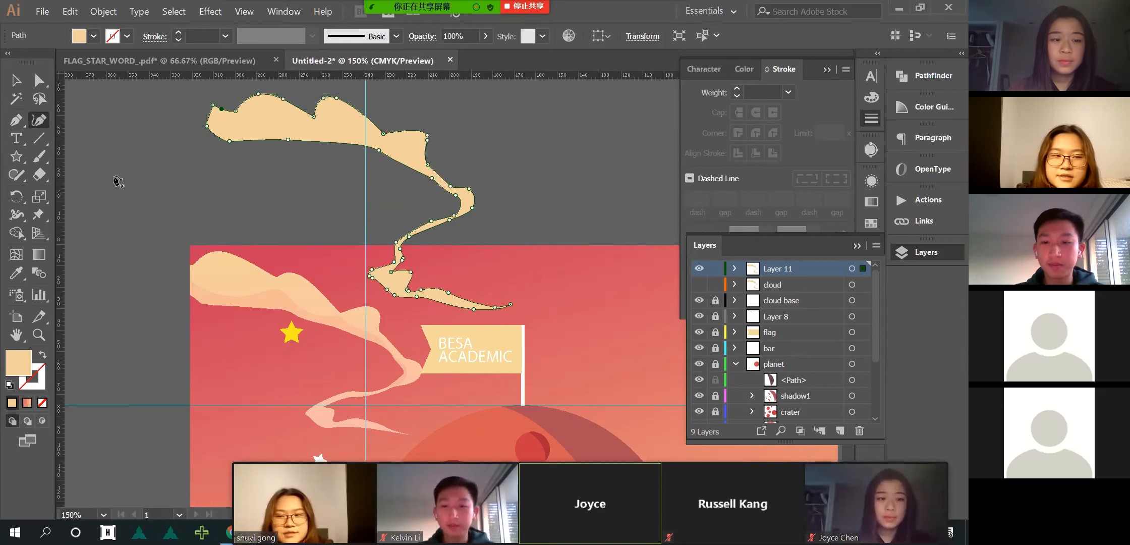
pyautogui.click(113, 175)
pyautogui.click(138, 206)
pyautogui.click(219, 190)
pyautogui.click(276, 214)
pyautogui.click(321, 235)
pyautogui.click(388, 204)
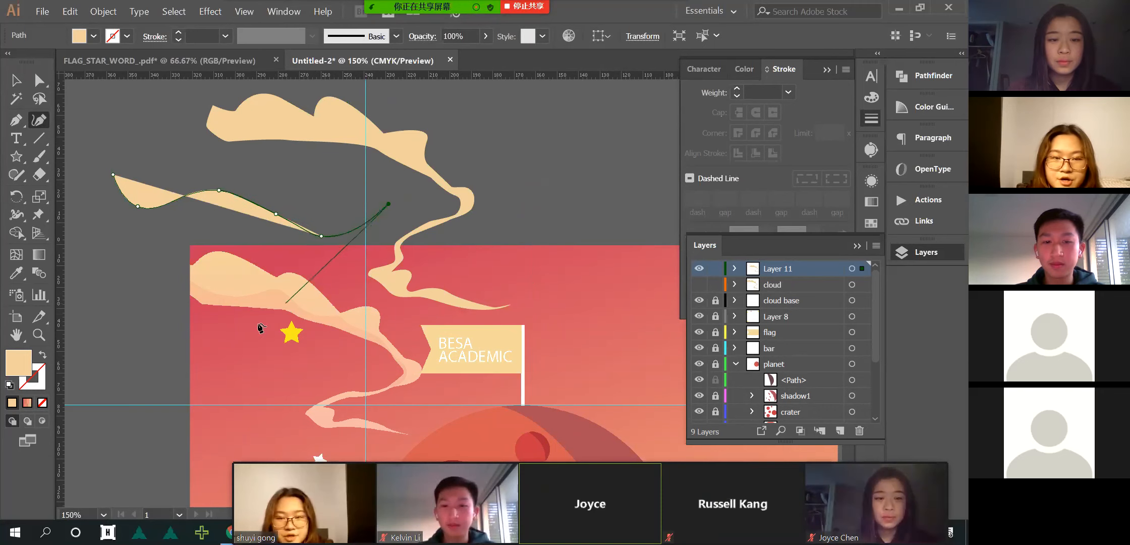
pyautogui.click(216, 353)
pyautogui.click(103, 301)
pyautogui.click(125, 238)
pyautogui.click(191, 274)
pyautogui.click(246, 270)
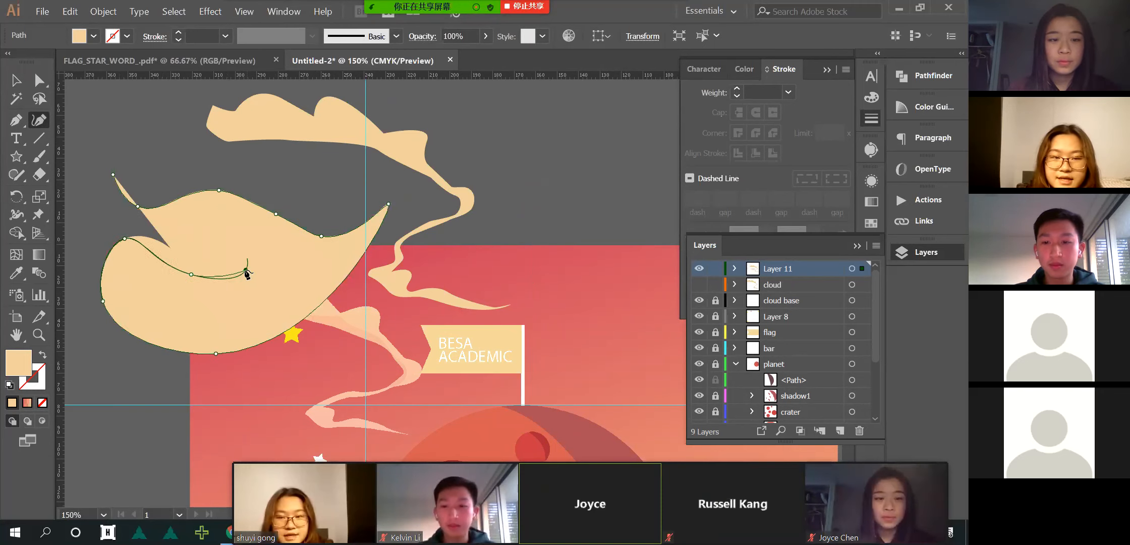
pyautogui.click(212, 223)
# - Undo the points of the freehand wavy shape and delete what remains of it
pyautogui.hotkey('ctrl', 'z')
pyautogui.hotkey('ctrl', 'z')
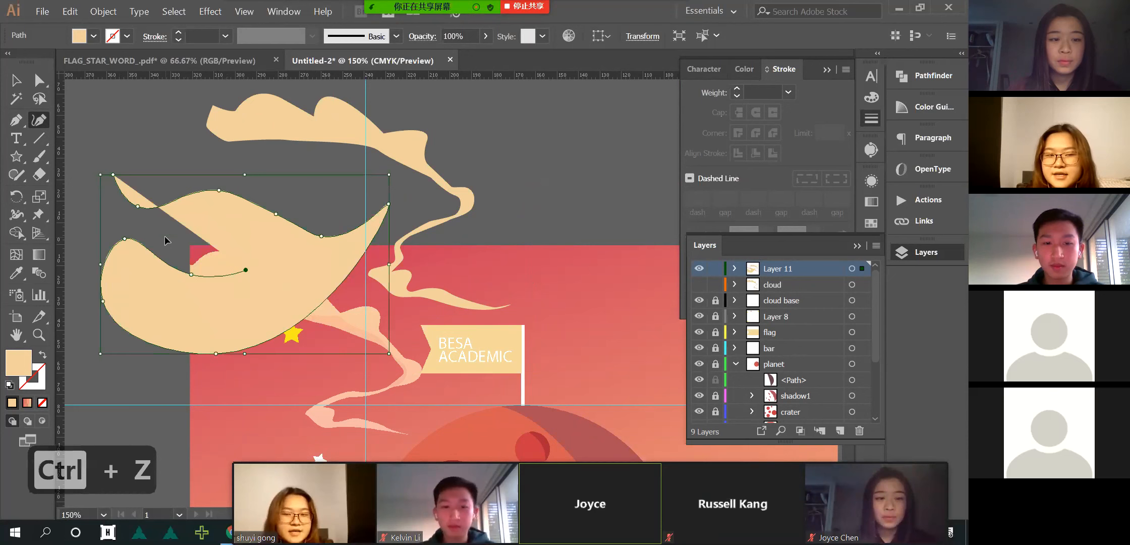
pyautogui.hotkey('ctrl', 'z')
pyautogui.hotkey('ctrl', 'z')
pyautogui.hotkey('ctrl', 'z')
pyautogui.hotkey('ctrl', 'z')
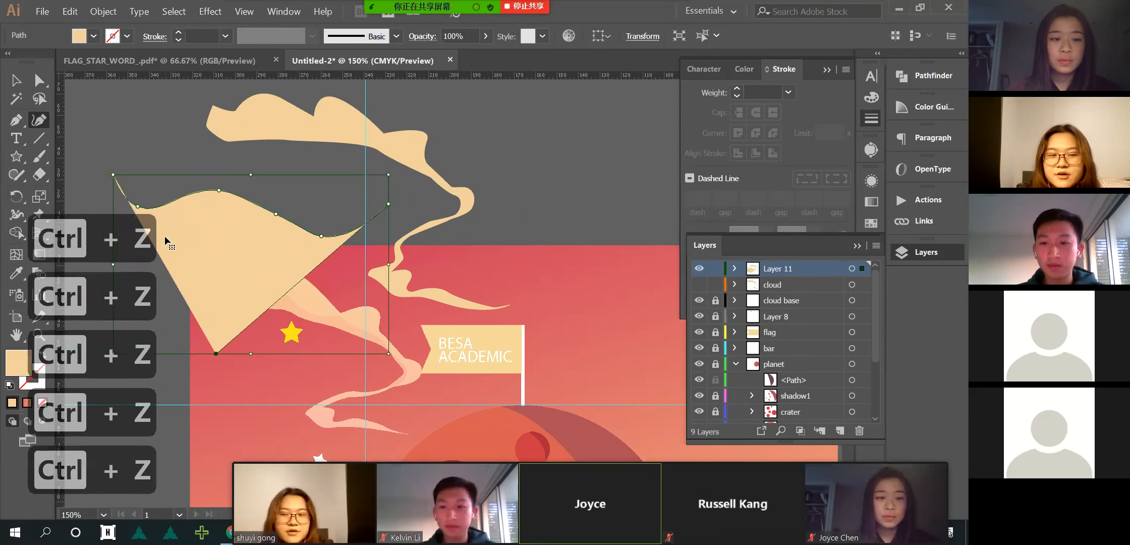
pyautogui.hotkey('ctrl', 'z')
pyautogui.hotkey('ctrl', 'z')
pyautogui.hotkey('ctrl', 'z')
pyautogui.hotkey('ctrl', 'z')
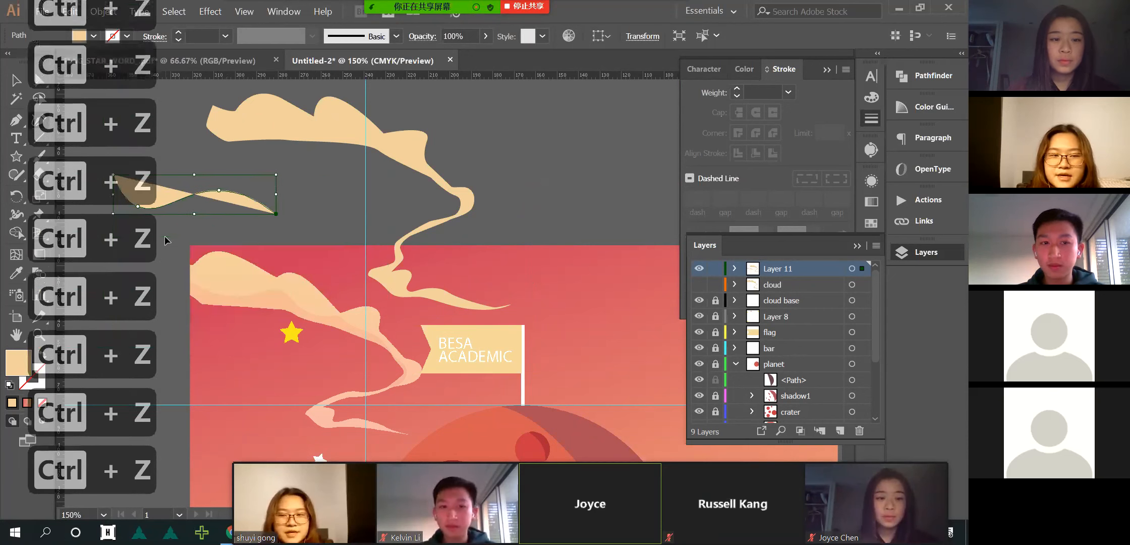
pyautogui.hotkey('ctrl', 'z')
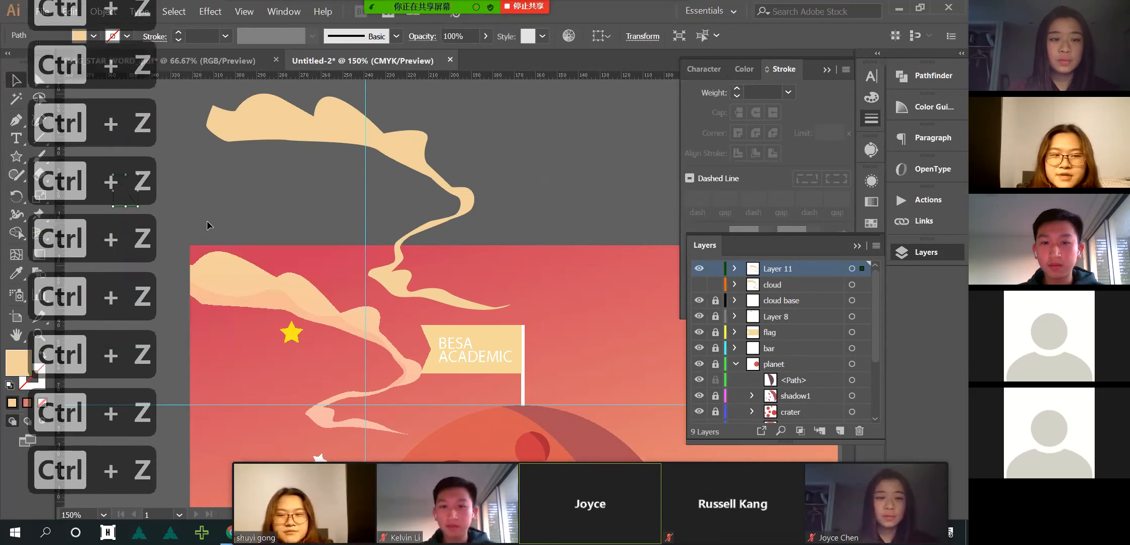
pyautogui.press('Delete')
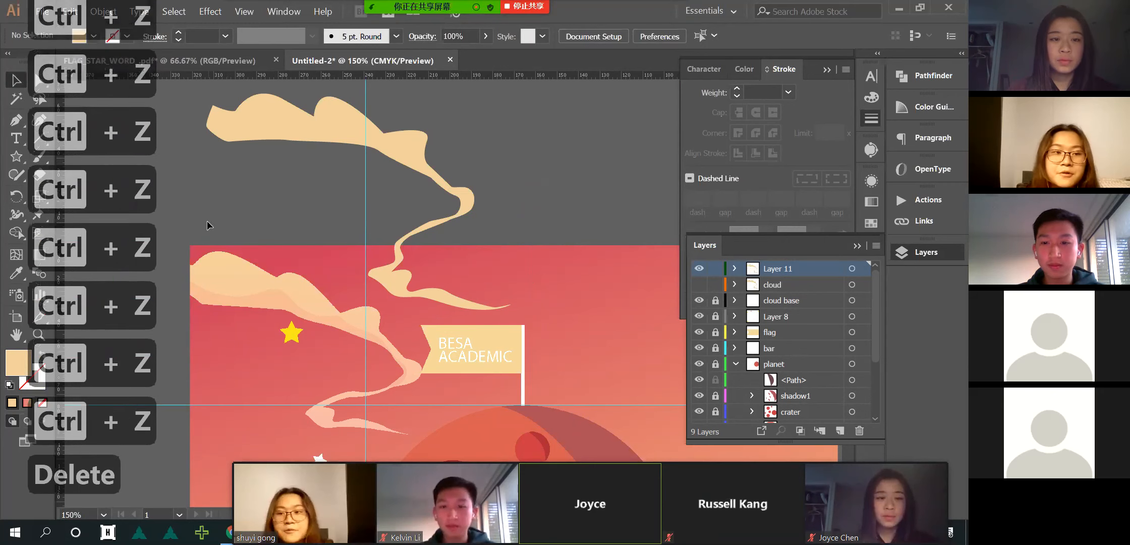
# - Try another wavy band with the Curvature tool below and left of the cloud, and delete it
pyautogui.click(39, 120)
pyautogui.click(114, 186)
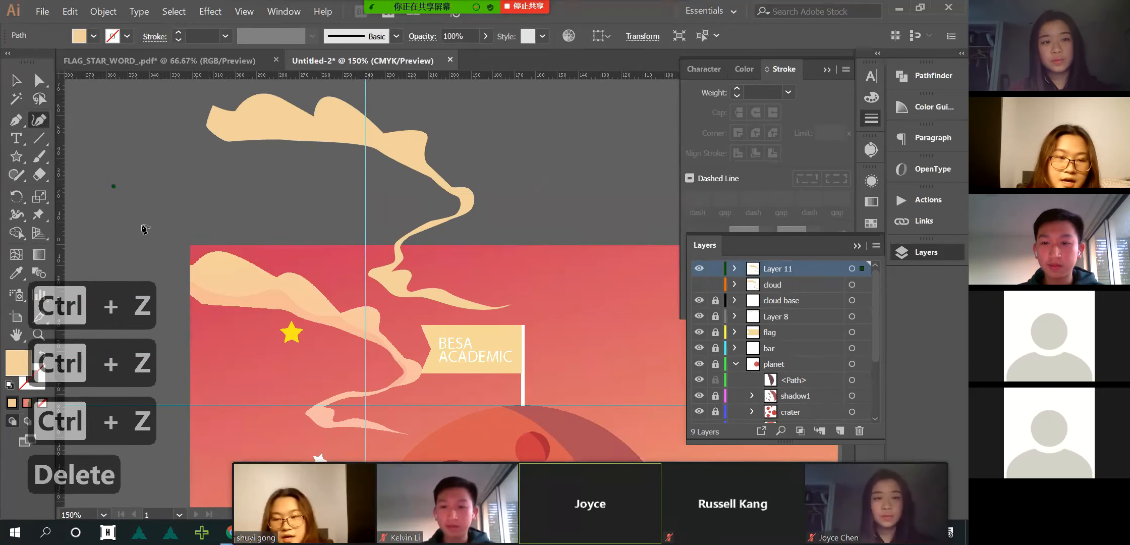
pyautogui.click(162, 234)
pyautogui.click(243, 192)
pyautogui.click(298, 202)
pyautogui.click(356, 195)
pyautogui.click(396, 194)
pyautogui.click(335, 241)
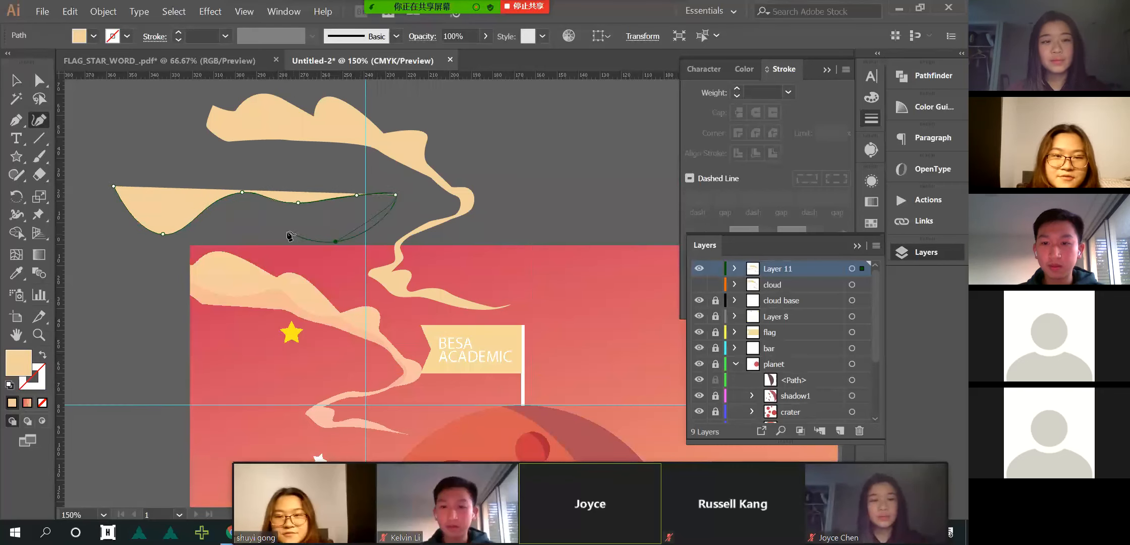
pyautogui.click(245, 223)
pyautogui.click(164, 264)
pyautogui.click(110, 256)
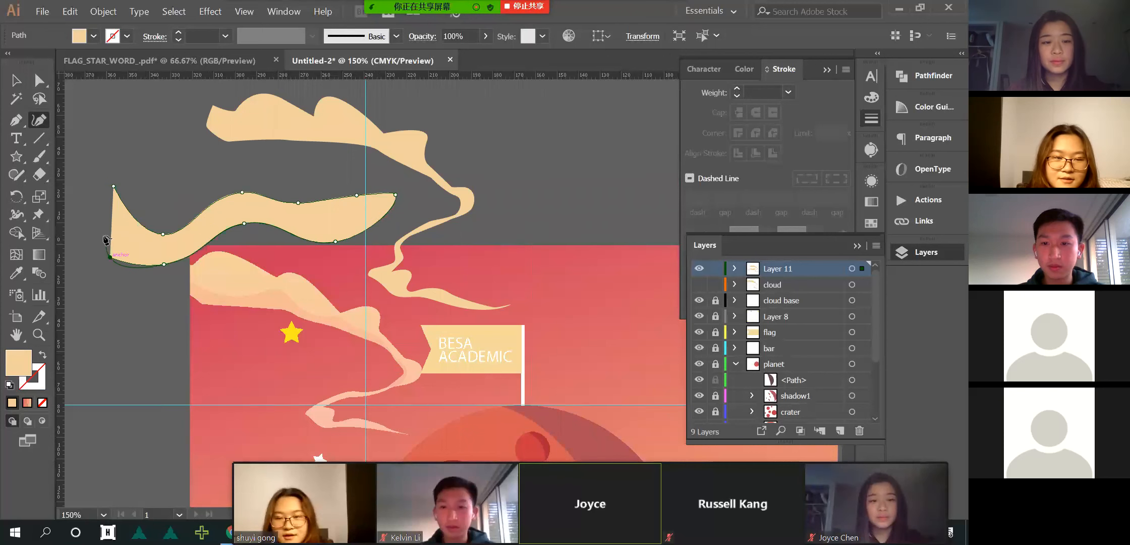
pyautogui.click(95, 167)
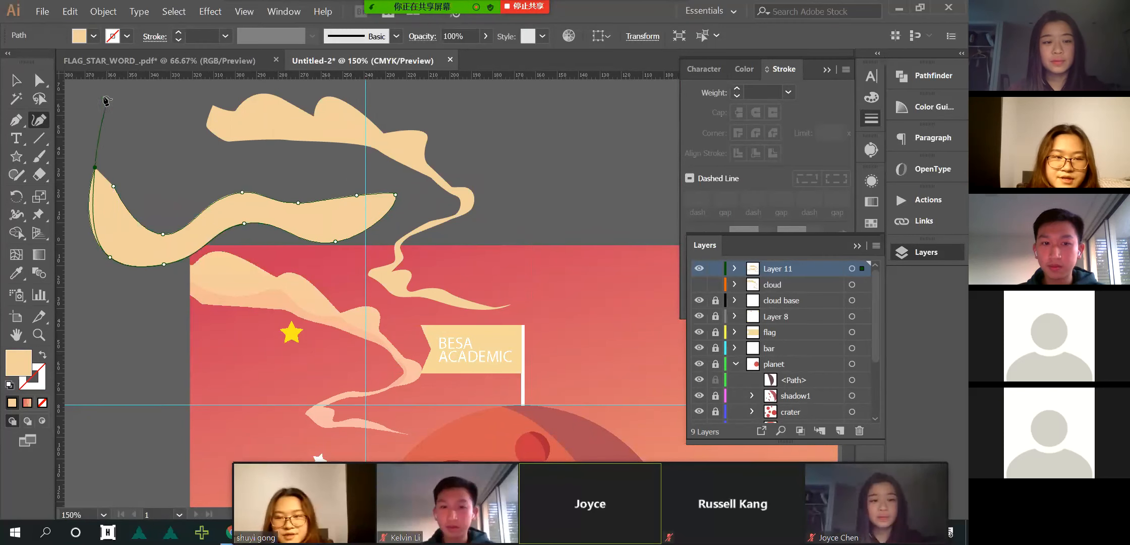
pyautogui.click(101, 96)
pyautogui.click(160, 168)
pyautogui.click(196, 172)
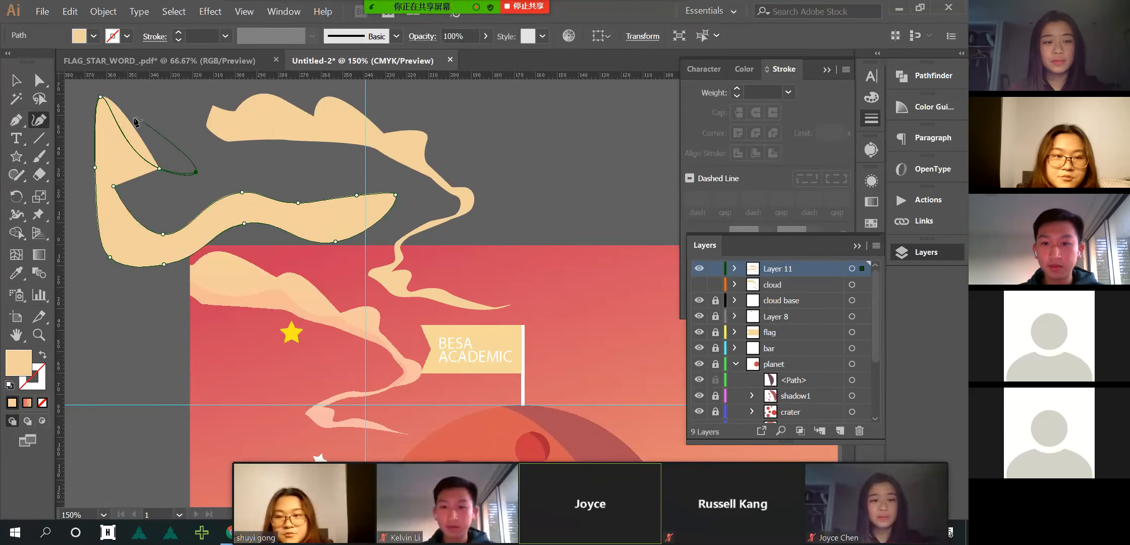
pyautogui.press('Delete')
pyautogui.press('Delete')
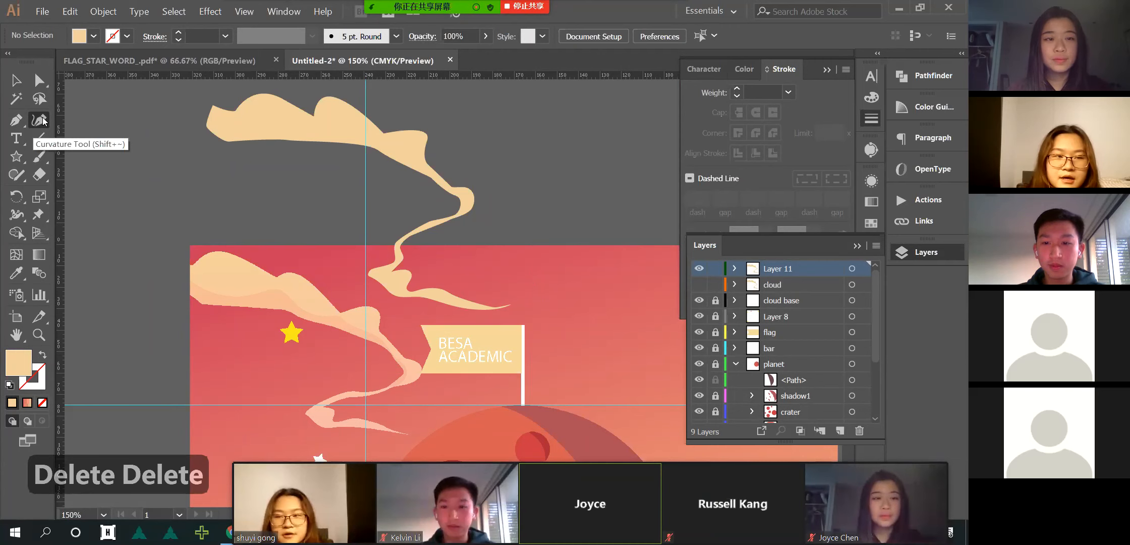
# - Trace a wavy shading line with the Curvature tool through the cloud's body, from its outer end to the bend
pyautogui.hscroll(2, 265, 131)
pyautogui.scroll(1, 250, 132)
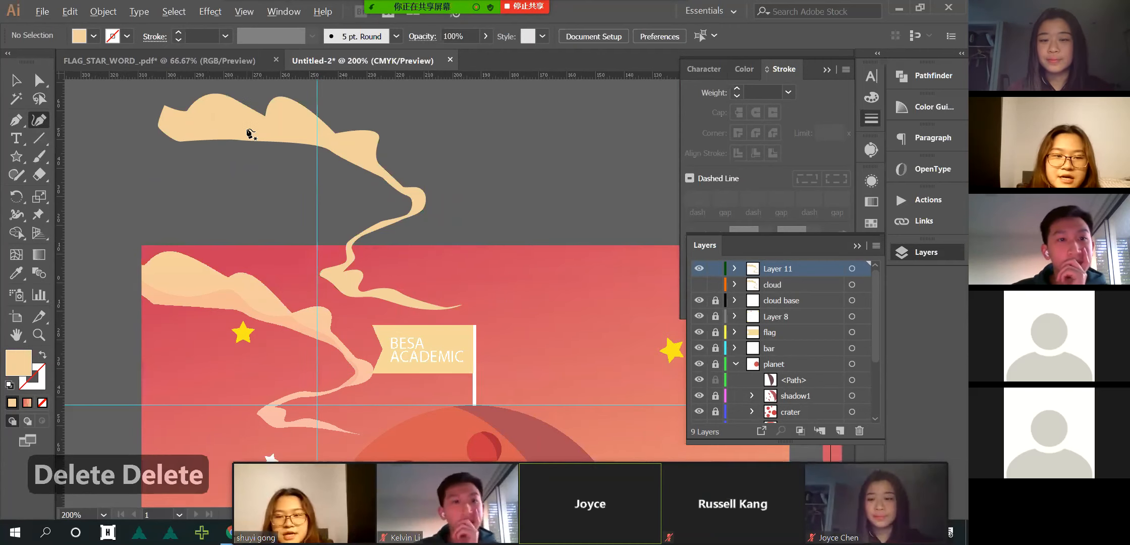
pyautogui.click(117, 100)
pyautogui.click(180, 120)
pyautogui.click(227, 112)
pyautogui.click(280, 121)
pyautogui.click(325, 121)
pyautogui.click(368, 140)
pyautogui.click(401, 156)
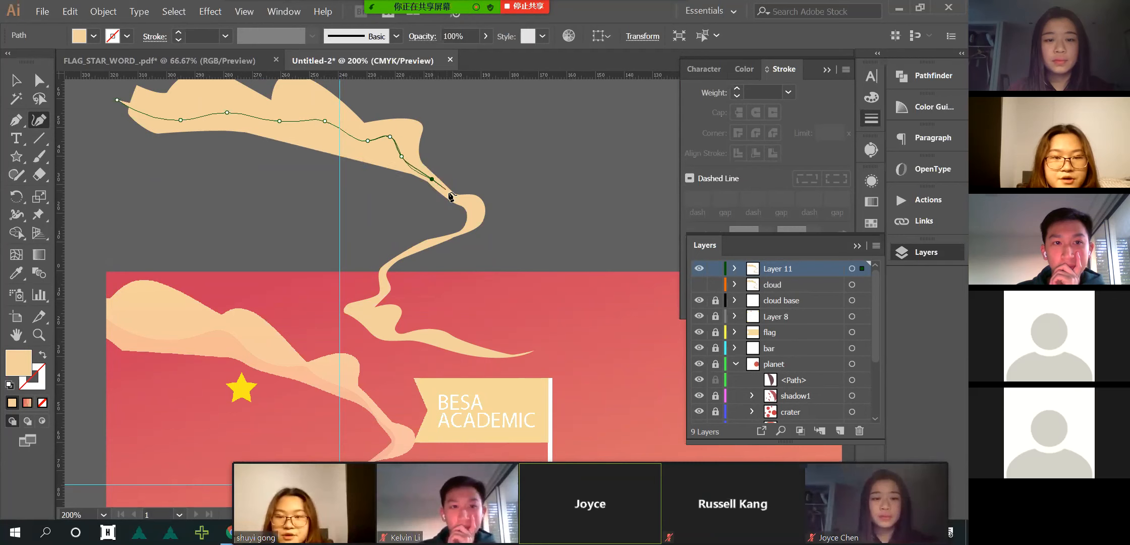
pyautogui.keyDown('ctrl'); pyautogui.click(479, 212); pyautogui.keyUp('ctrl')
pyautogui.hotkey('ctrl', 'z')
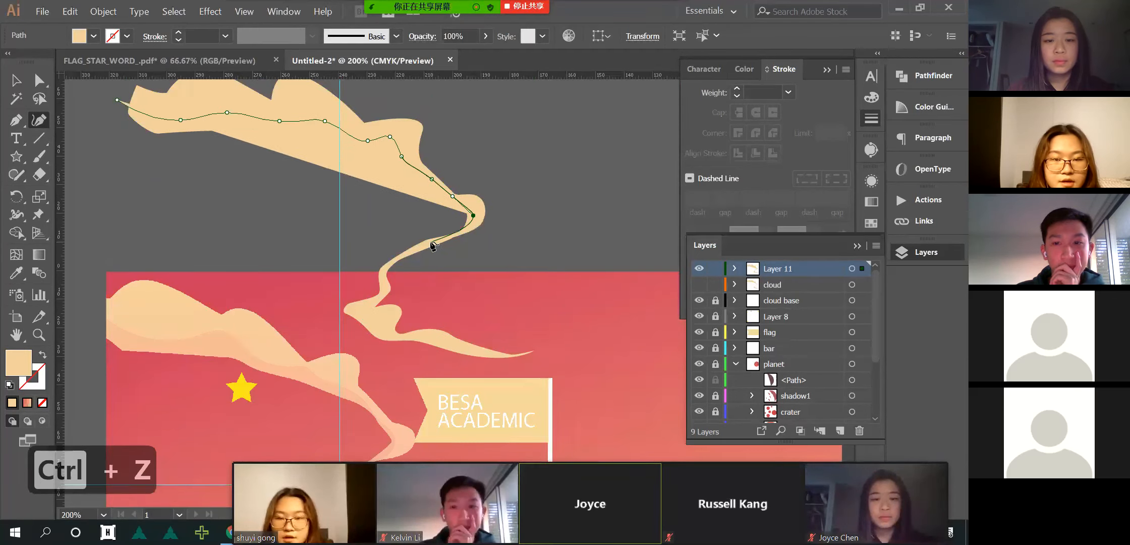
# - Continue the shading curve from the bend down the narrow neck and along the tail to just below it
pyautogui.click(419, 246)
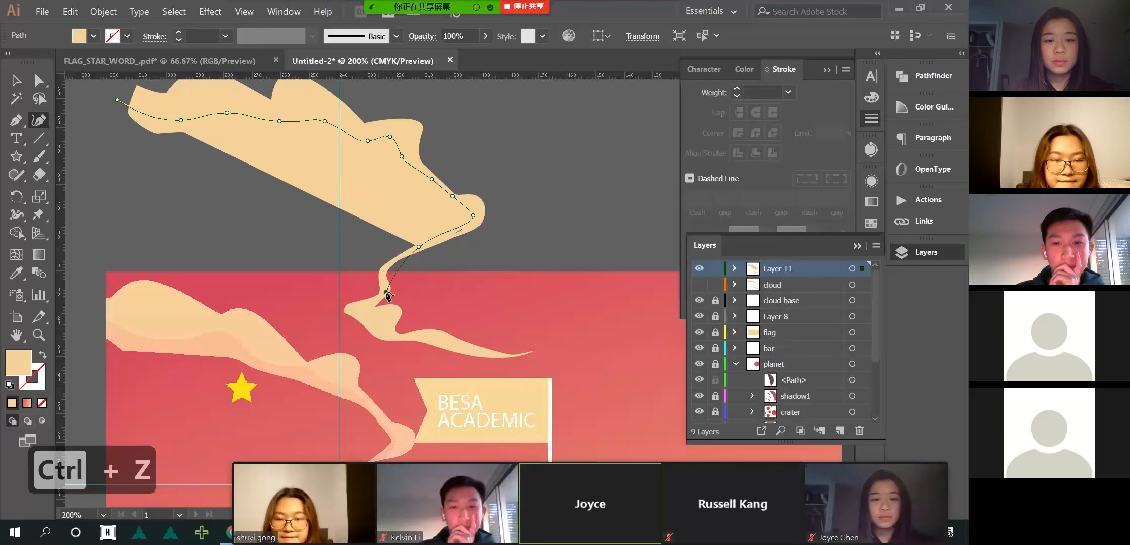
pyautogui.click(387, 266)
pyautogui.click(384, 293)
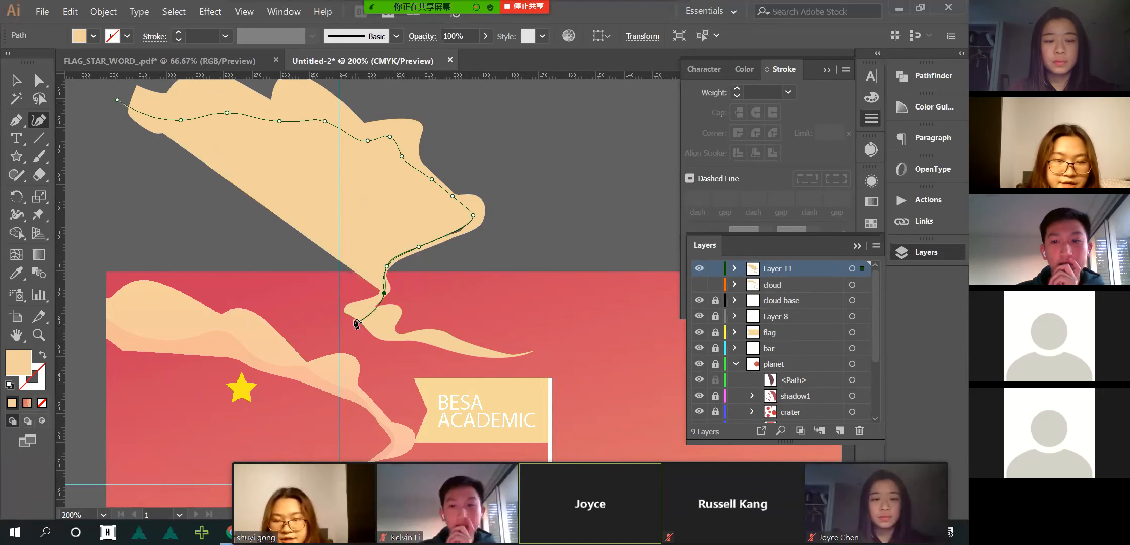
pyautogui.click(354, 309)
pyautogui.click(379, 334)
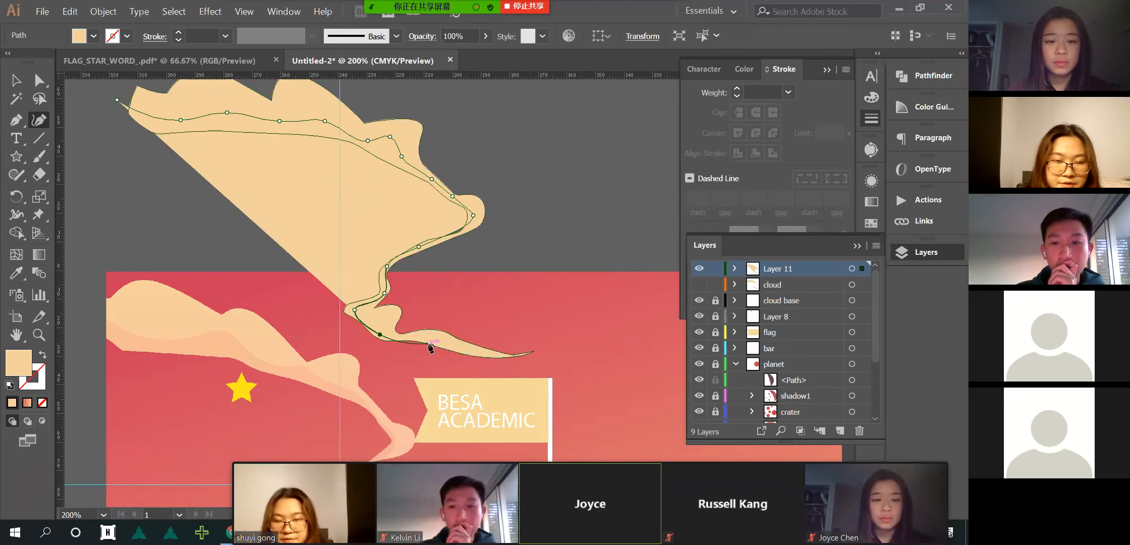
pyautogui.click(417, 335)
pyautogui.click(458, 355)
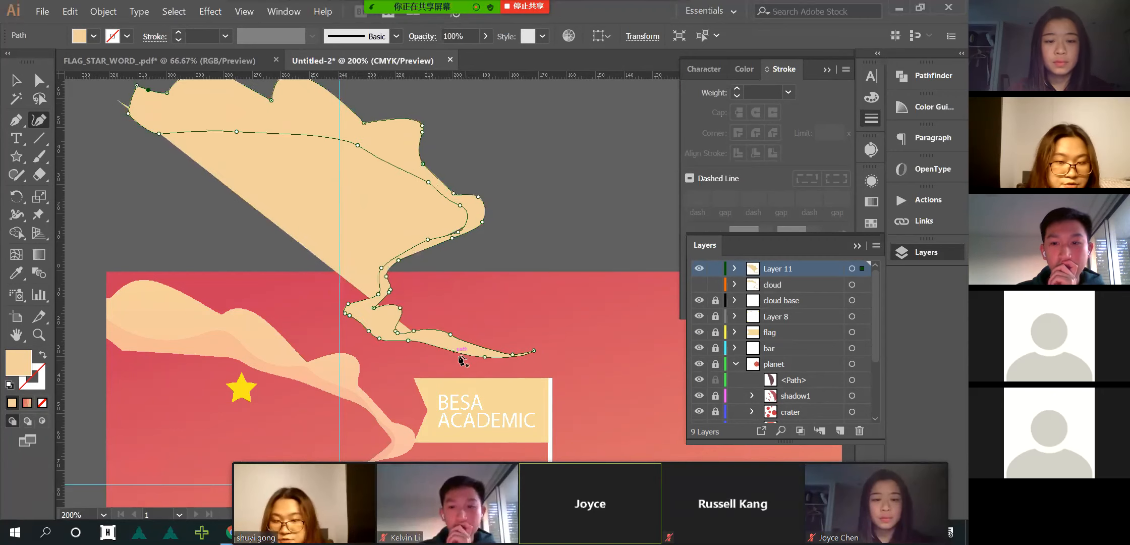
pyautogui.hotkey('ctrl', 'z')
pyautogui.hotkey('ctrl', 'z')
pyautogui.click(454, 350)
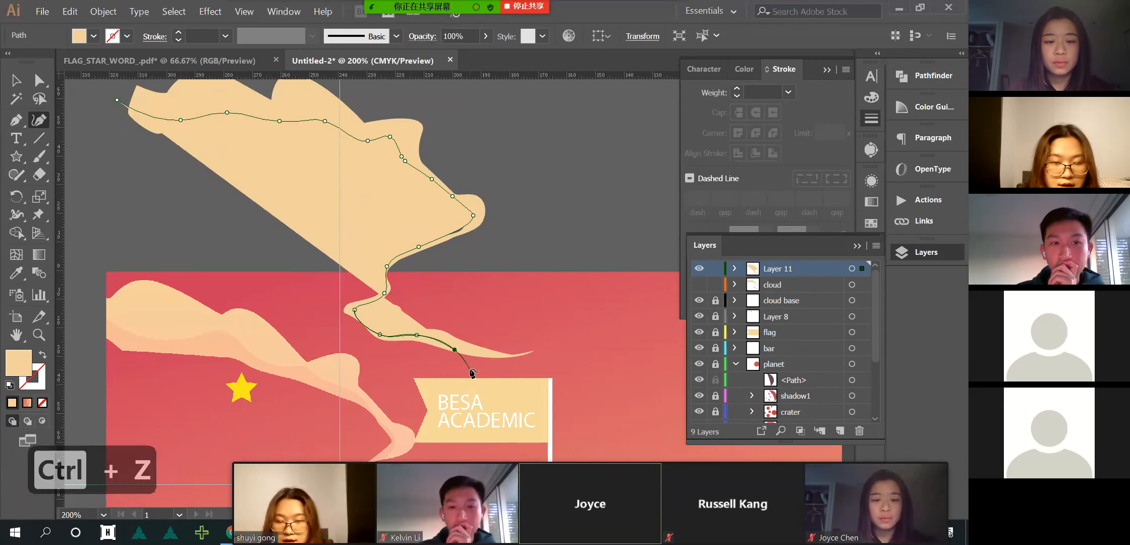
pyautogui.click(491, 363)
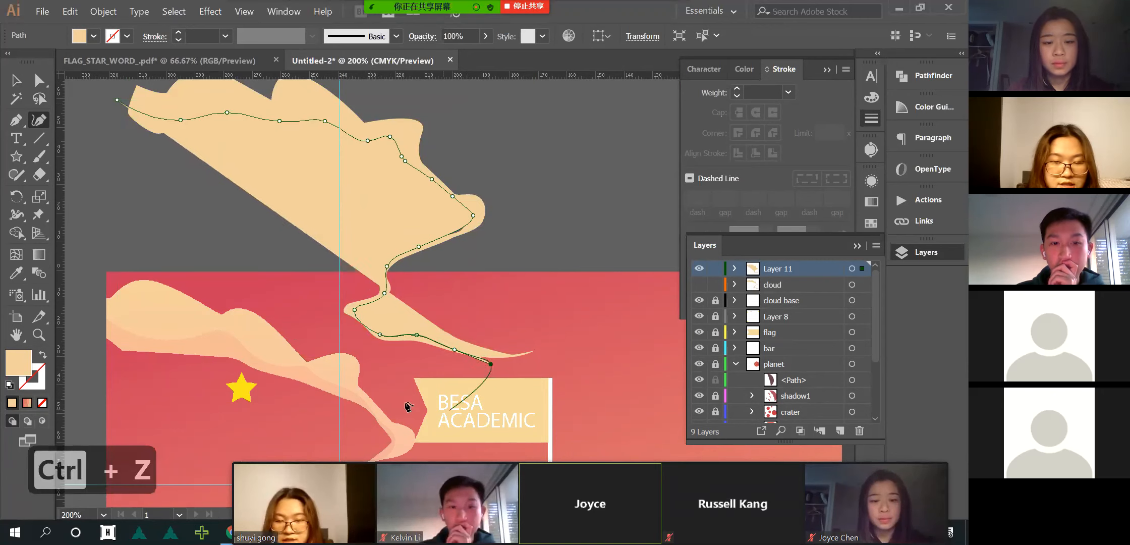
# - Close the shading outline with a wide sweep below the cloud and back to its starting point
pyautogui.click(379, 384)
pyautogui.click(157, 251)
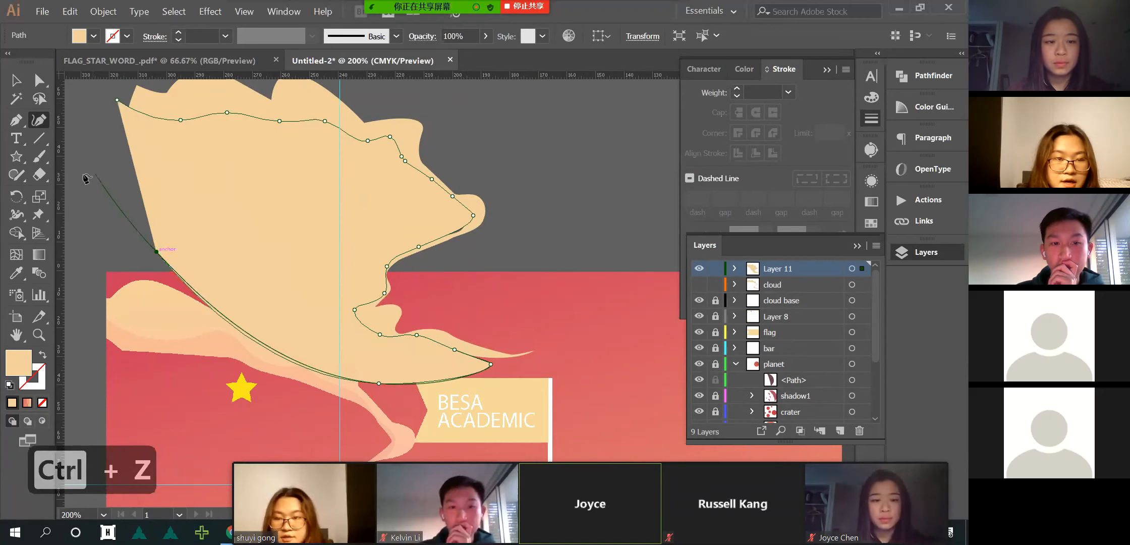
pyautogui.click(83, 174)
pyautogui.click(118, 100)
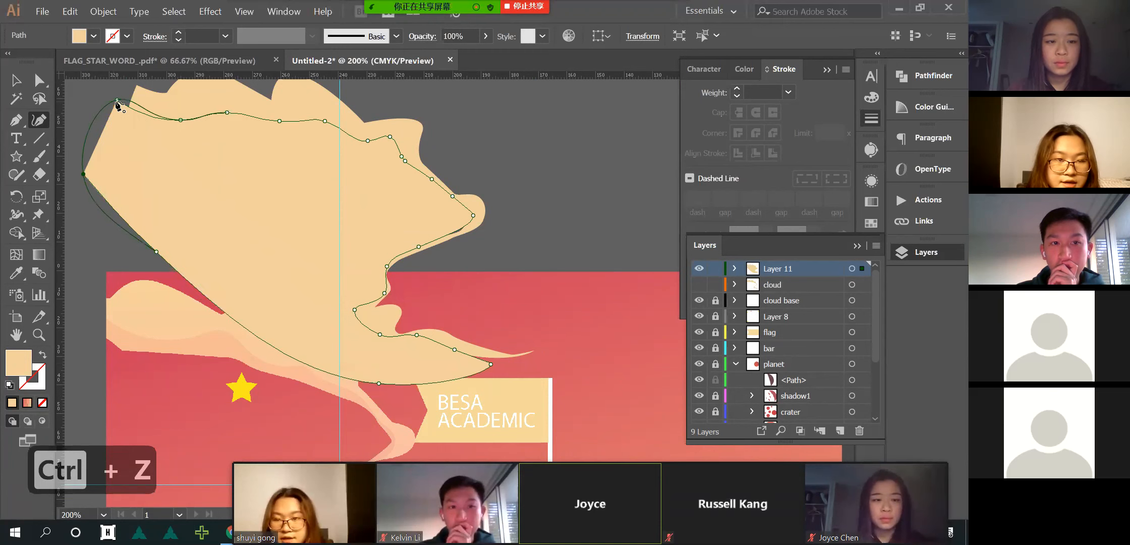
# - Fill the closed shape with the reference cloud's shading colour using the Eyedropper, and change the fill to a saturated orange
pyautogui.click(10, 81)
pyautogui.click(20, 271)
pyautogui.click(222, 345)
pyautogui.press('v')
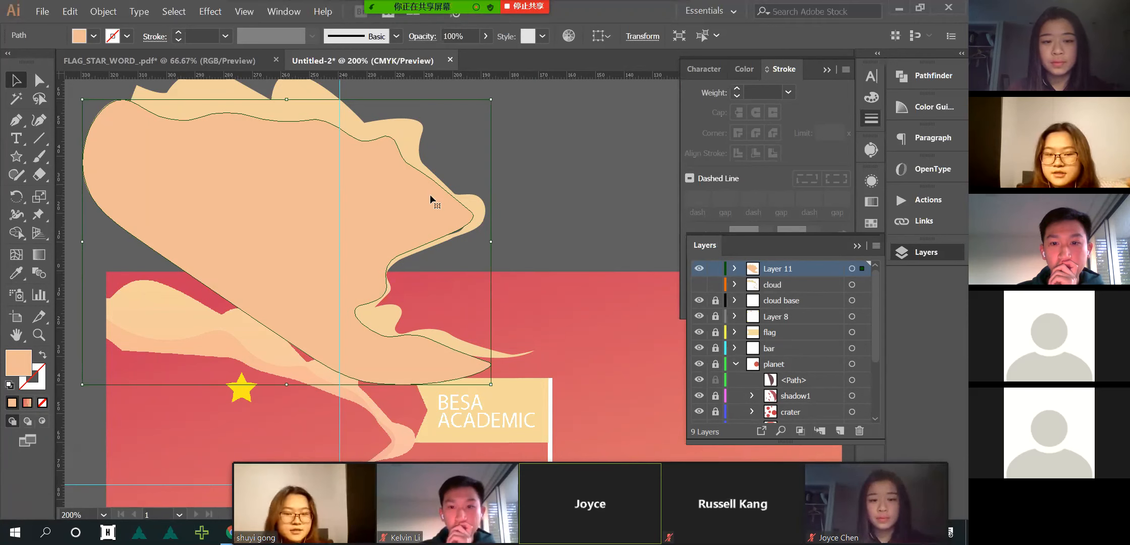
pyautogui.doubleClick(19, 362)
pyautogui.click(212, 234)
pyautogui.click(428, 215)
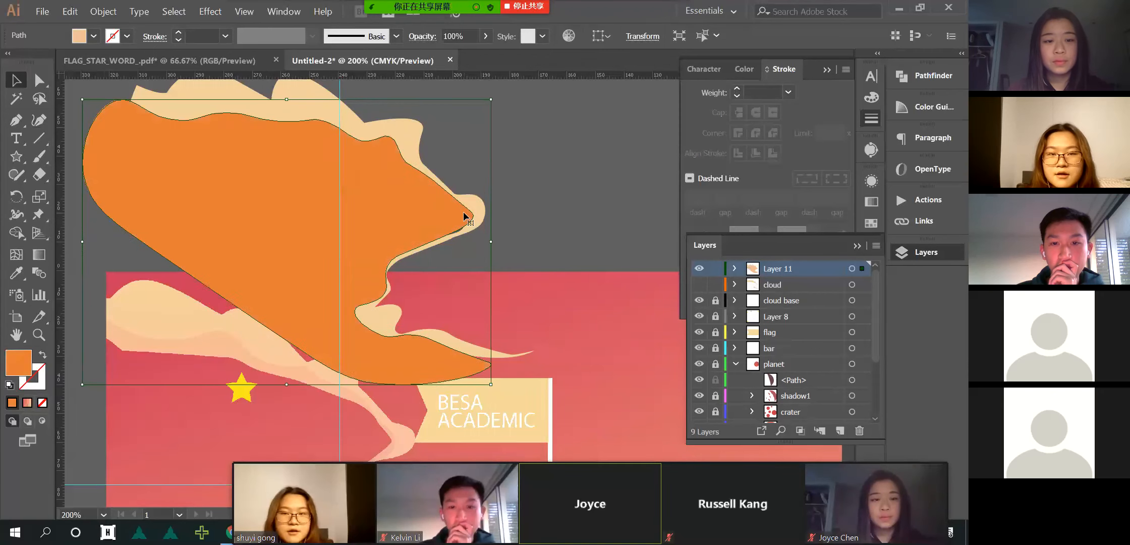
# - Show the object properties and lower the orange shape's opacity to 19%
pyautogui.click(857, 245)
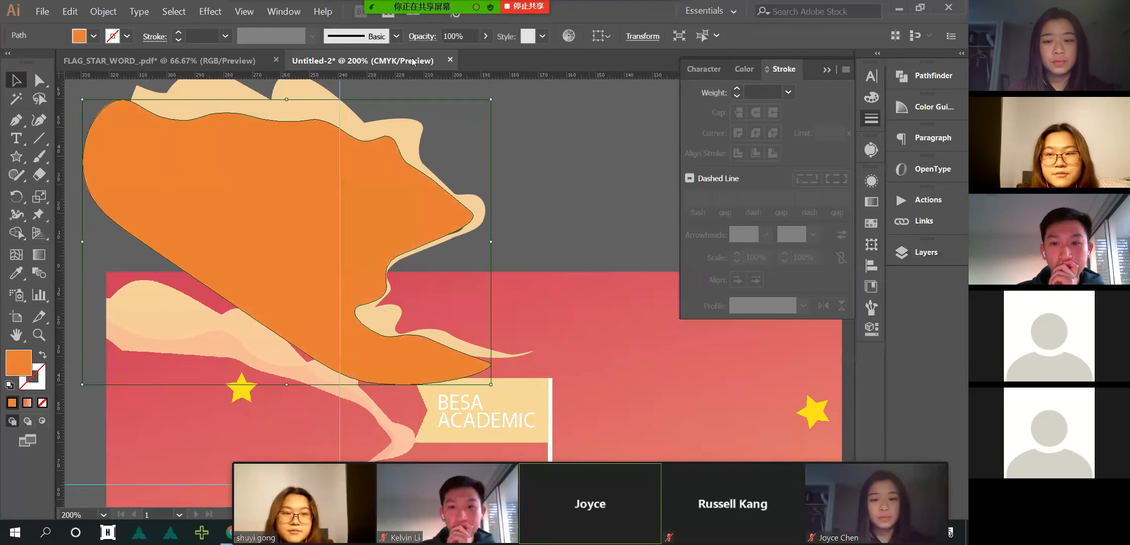
pyautogui.click(284, 11)
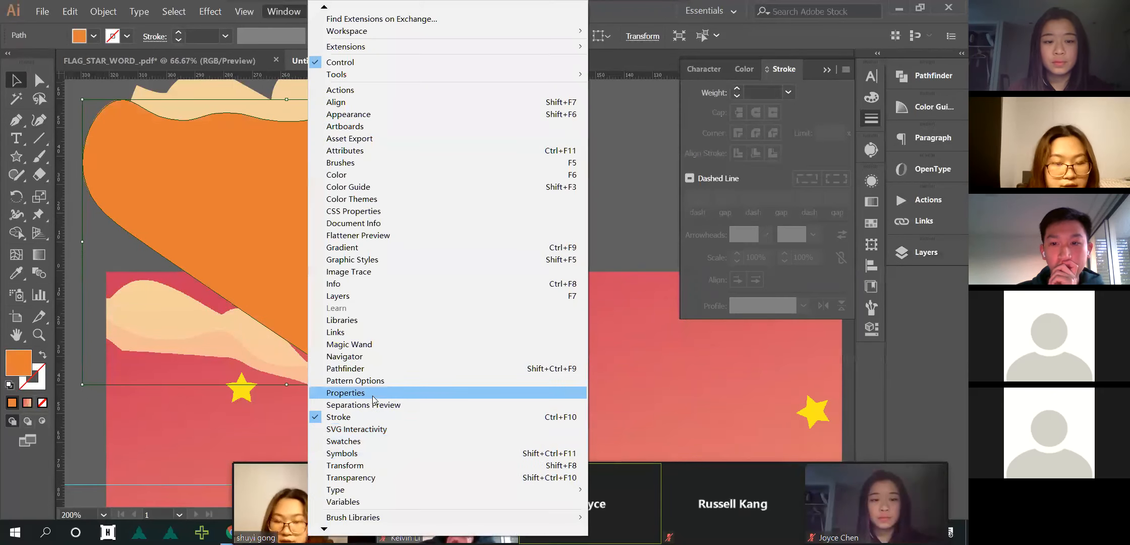
pyautogui.click(580, 389)
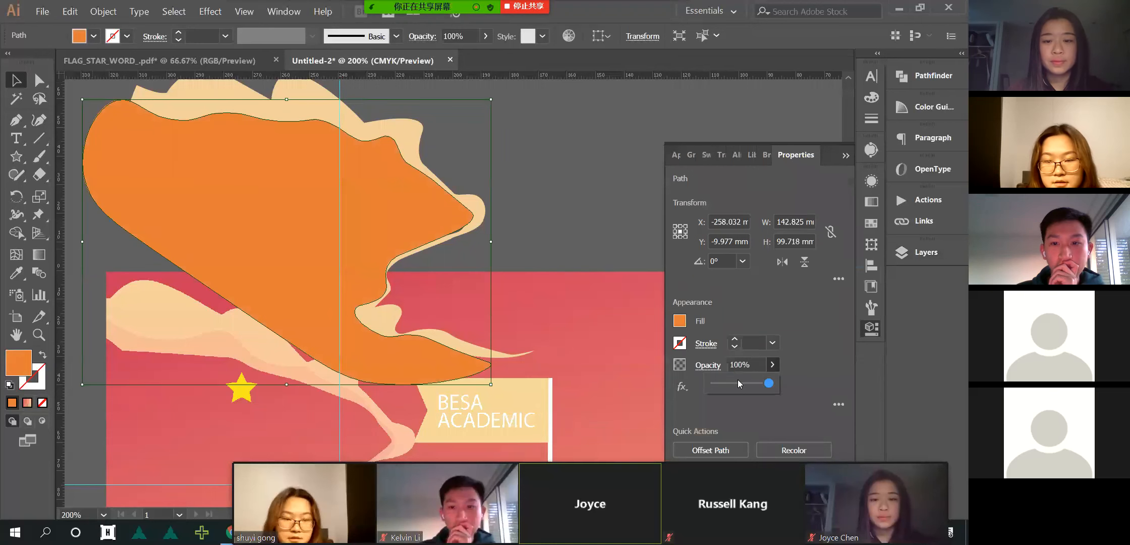
pyautogui.click(738, 383)
pyautogui.moveTo(730, 386); pyautogui.dragTo(730, 385)
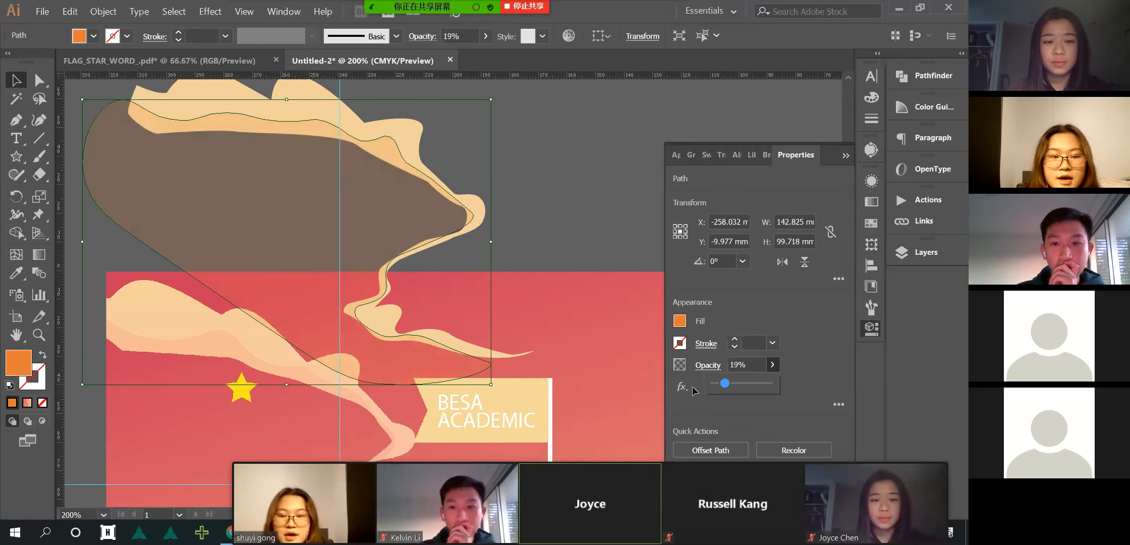
pyautogui.click(107, 248)
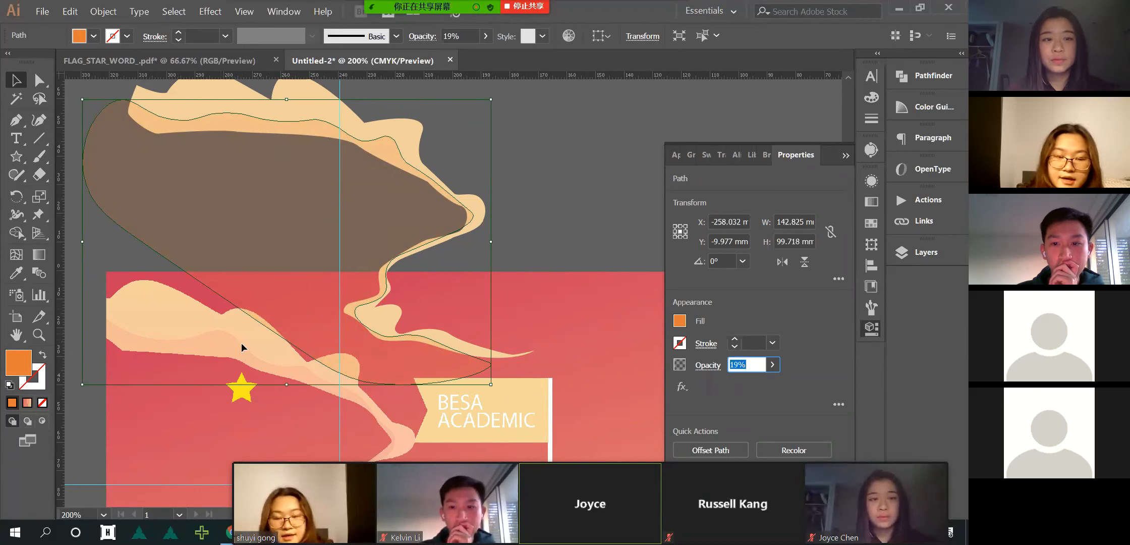
# - Set the orange shape's opacity back to 100% and collapse the properties
pyautogui.click(772, 364)
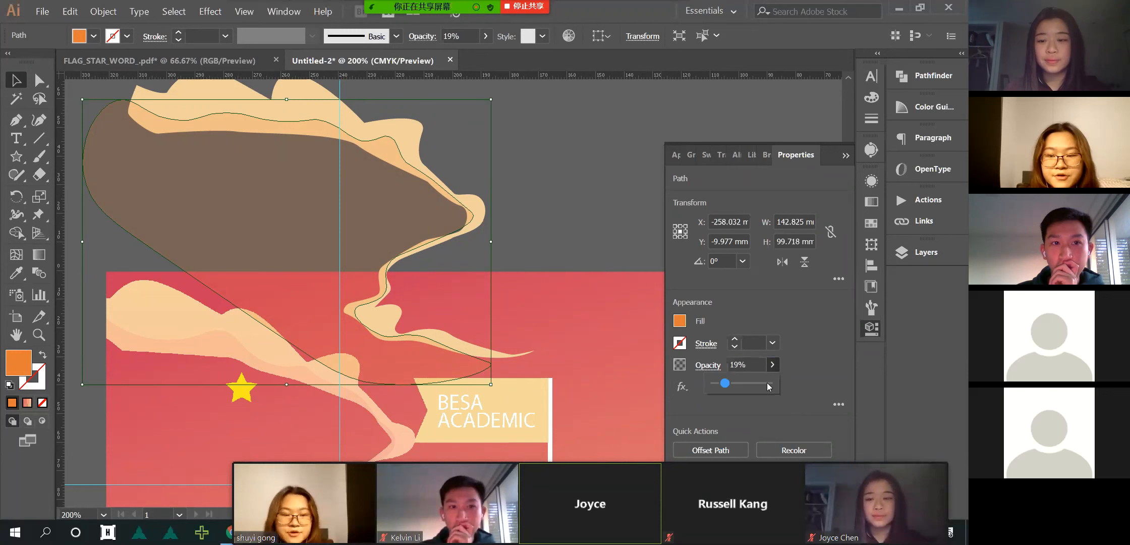
pyautogui.moveTo(723, 383); pyautogui.dragTo(772, 383)
pyautogui.click(846, 156)
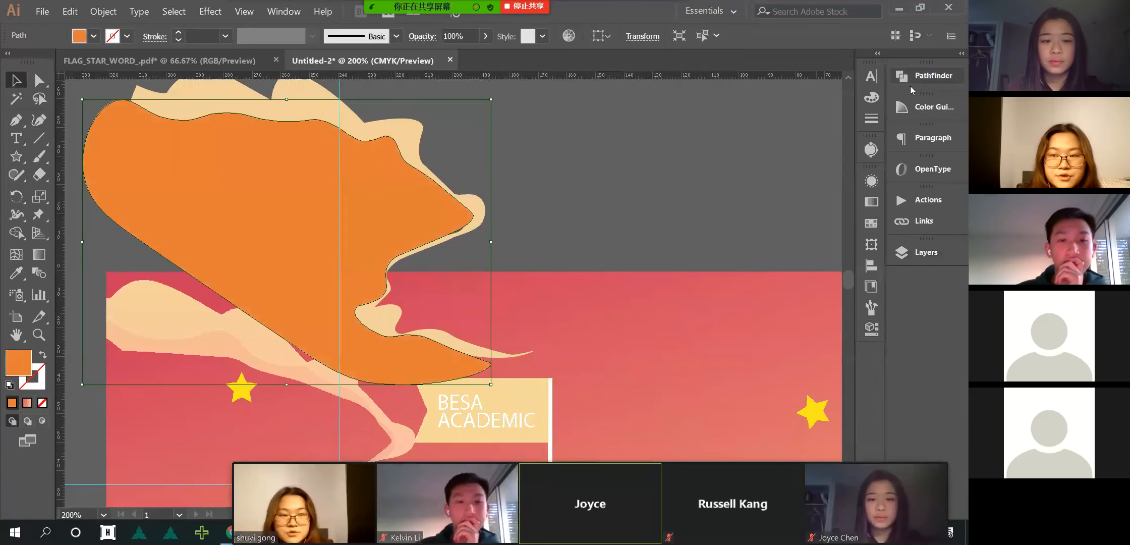
# - Recolour the orange shape with the reference cloud's shading colour using the Eyedropper, and intersect it with the cloud copy using Pathfinder
pyautogui.click(17, 274)
pyautogui.click(211, 336)
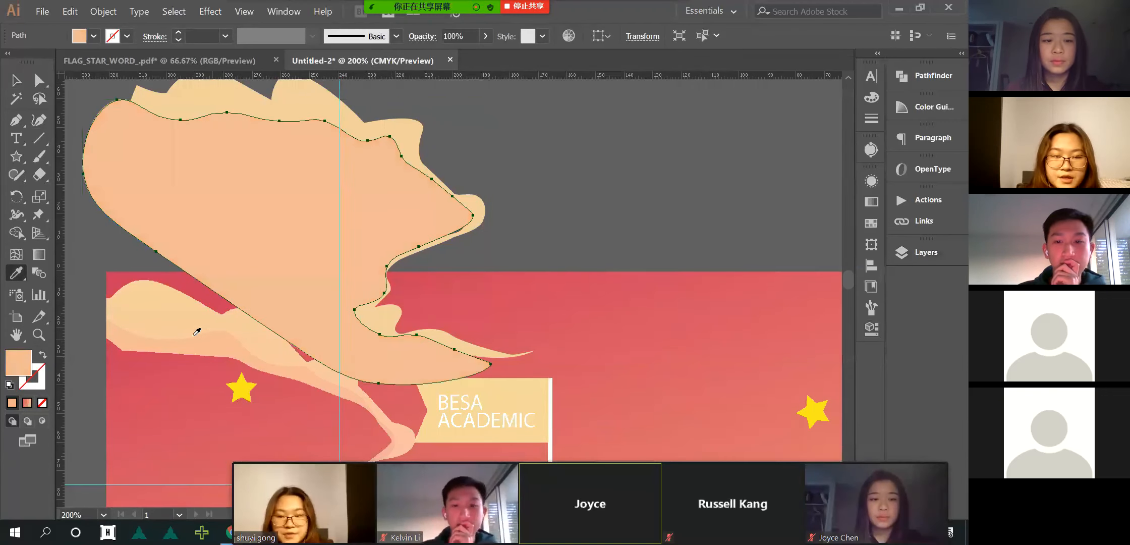
pyautogui.click(11, 82)
pyautogui.keyDown('shift'); pyautogui.click(311, 108); pyautogui.keyUp('shift')
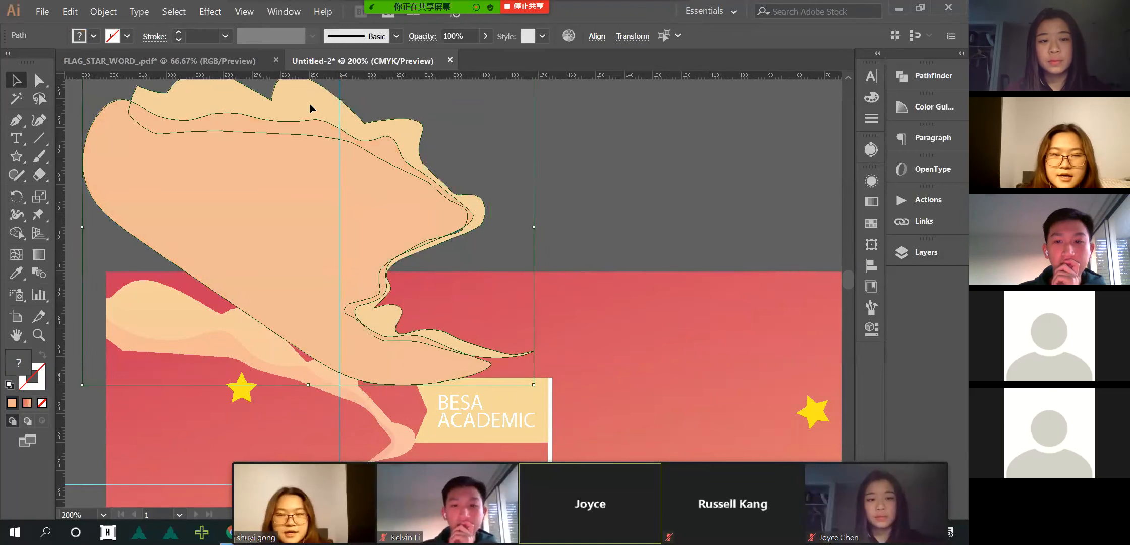
pyautogui.click(593, 148)
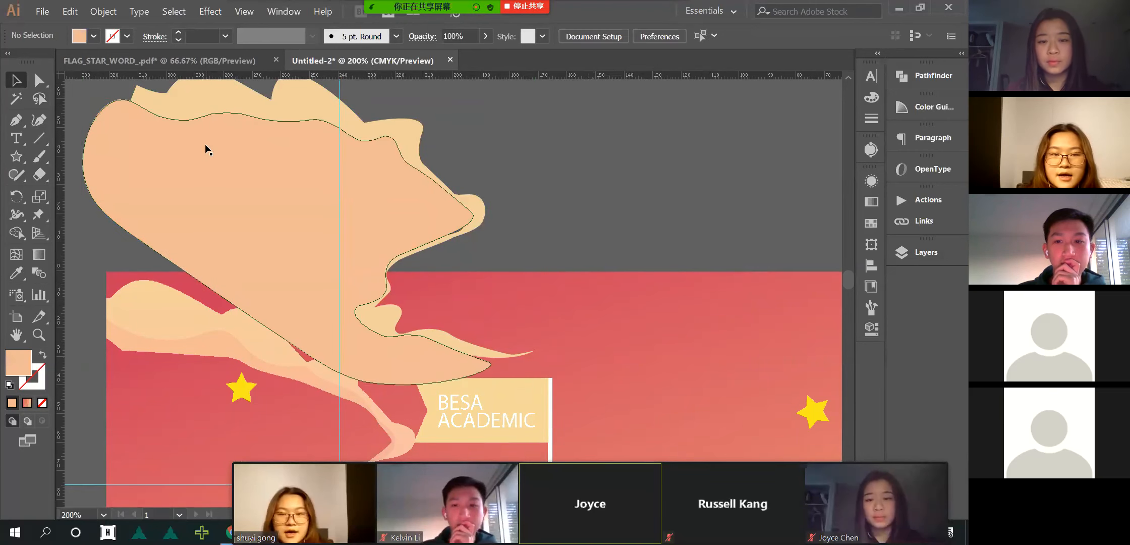
pyautogui.moveTo(435, 104); pyautogui.dragTo(168, 194)
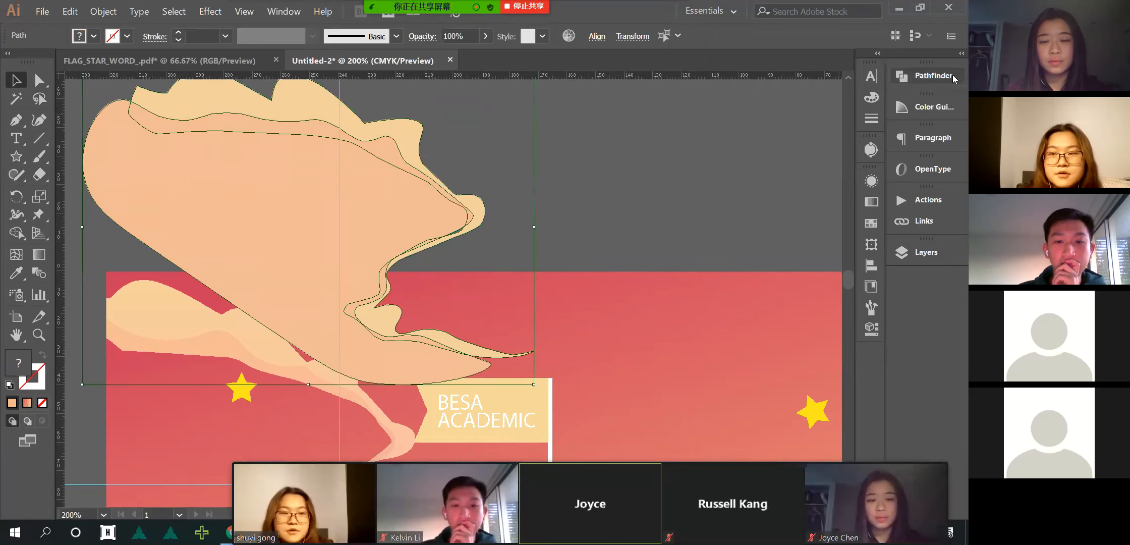
pyautogui.click(933, 76)
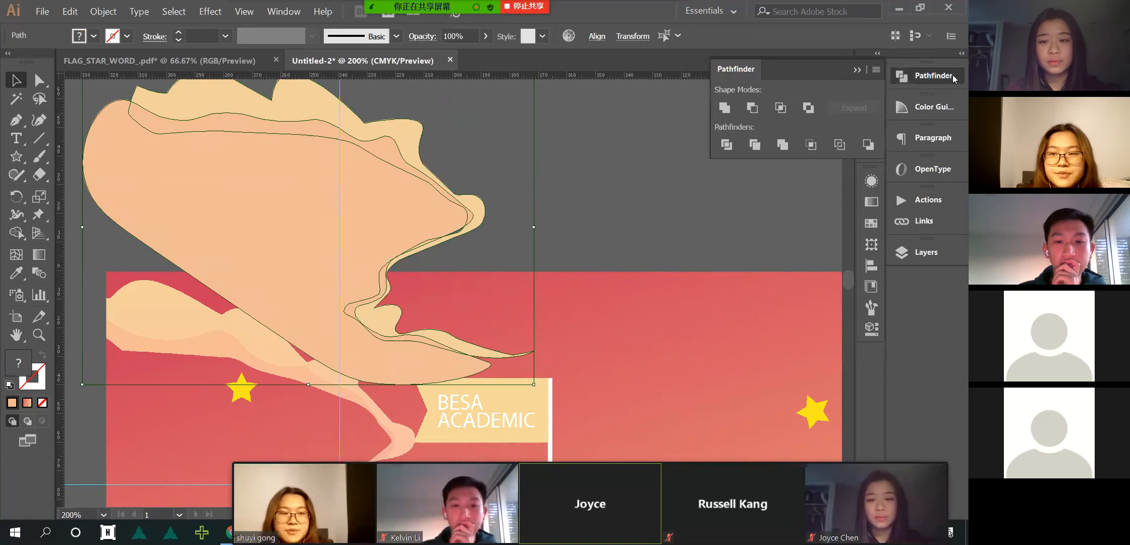
pyautogui.click(780, 108)
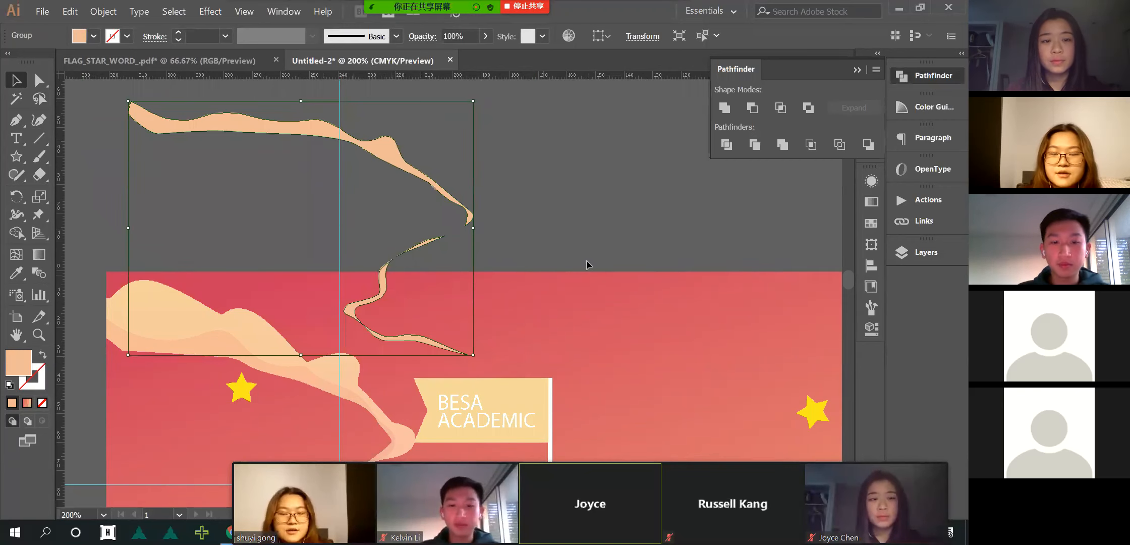
pyautogui.click(929, 75)
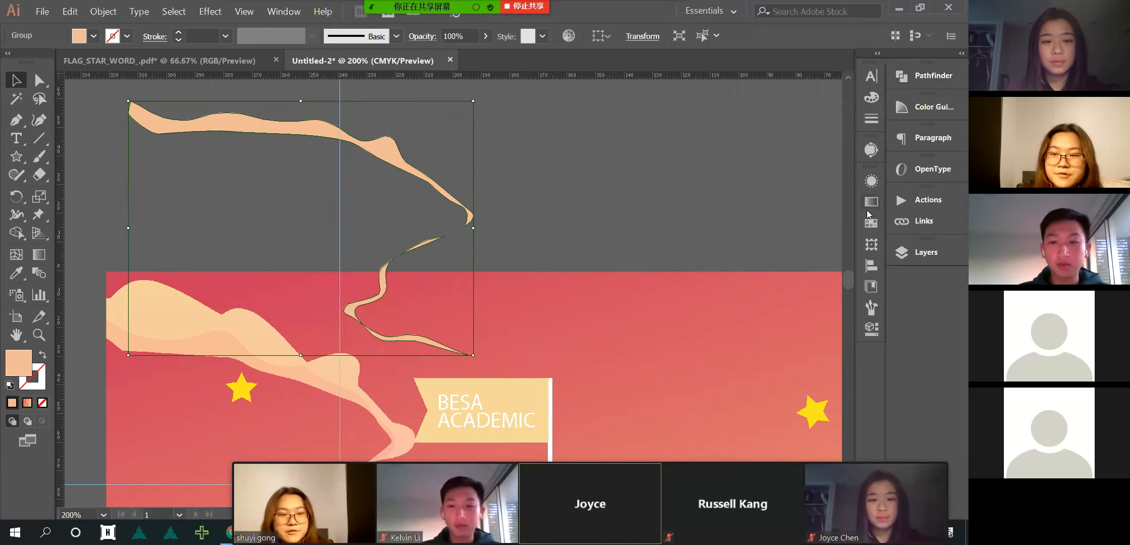
# - Show the cloud layer under the trimmed shading, deselect everything, and compare the shaded cloud with the reference cloud
pyautogui.click(919, 254)
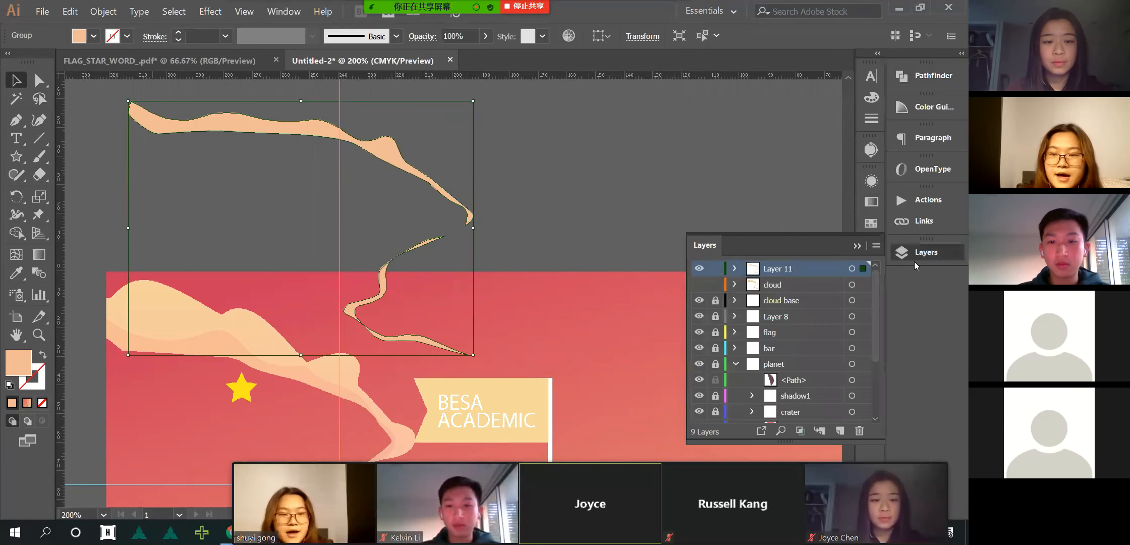
pyautogui.click(699, 286)
pyautogui.moveTo(598, 98); pyautogui.dragTo(262, 109)
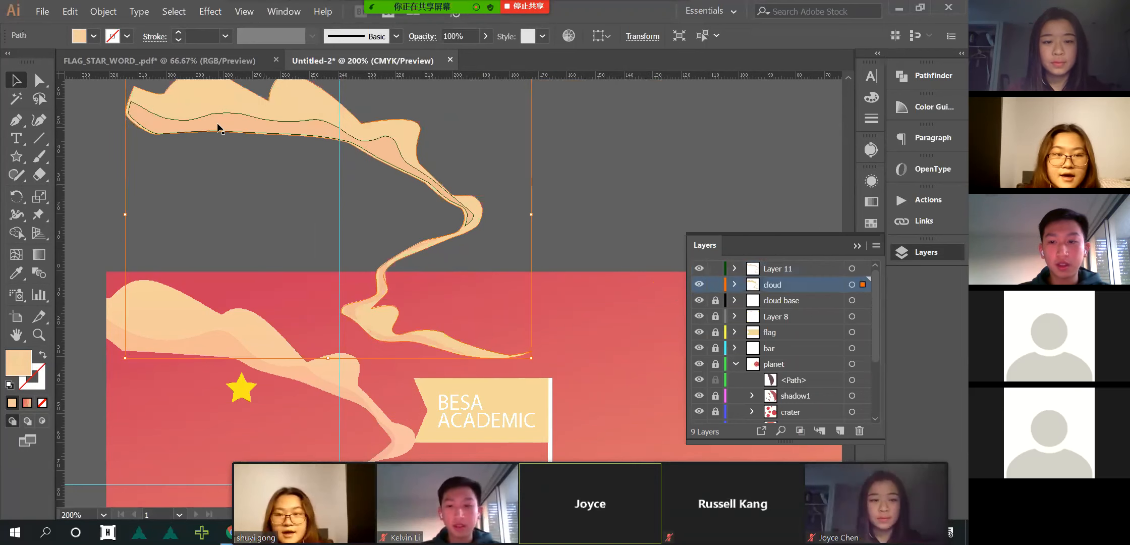
pyautogui.click(525, 181)
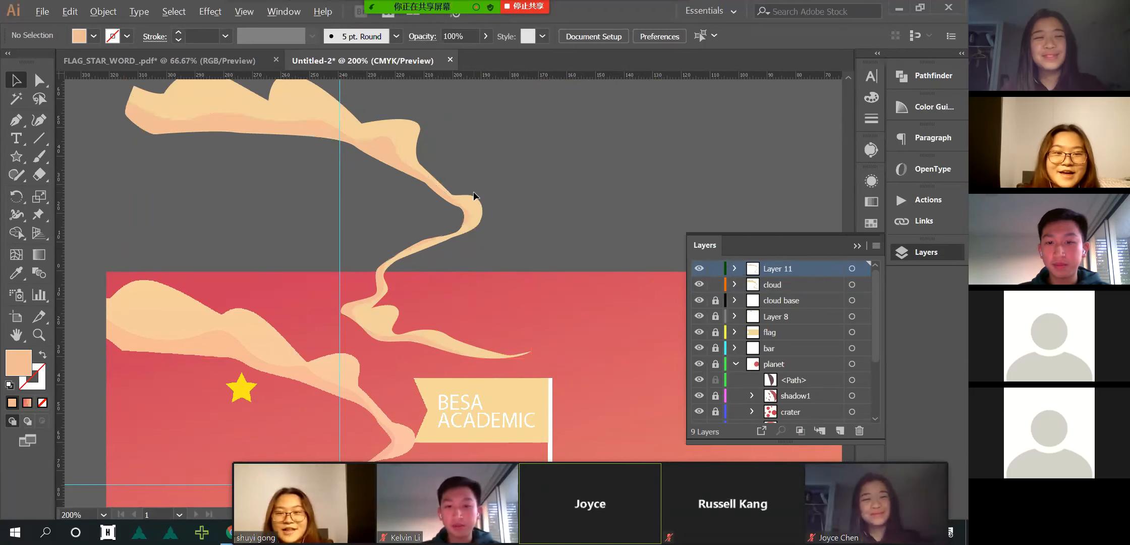
pyautogui.scroll(-2, 473, 193)
pyautogui.hscroll(1, 474, 194)
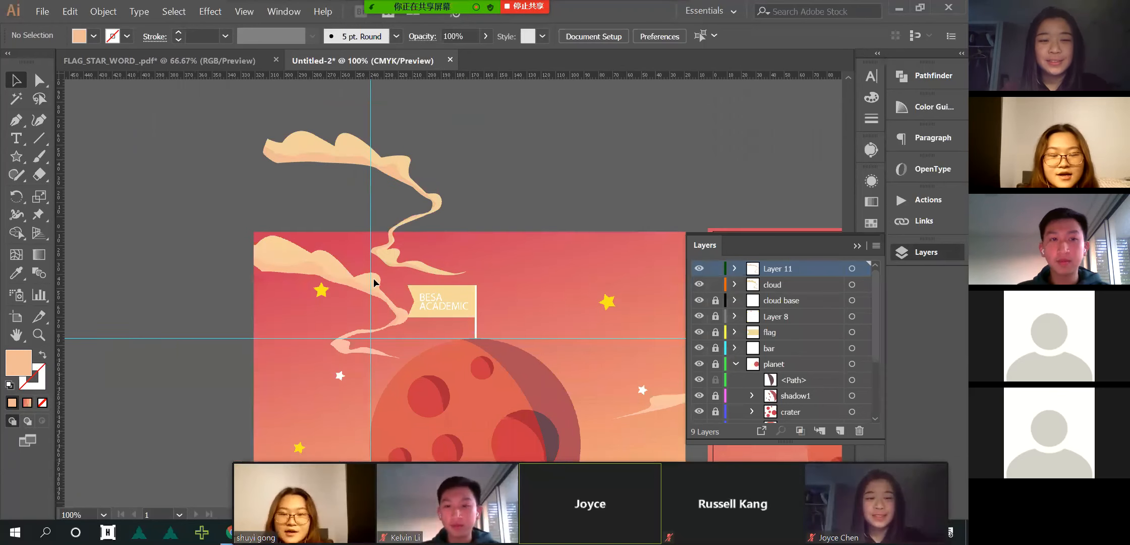
pyautogui.scroll(1, 339, 293)
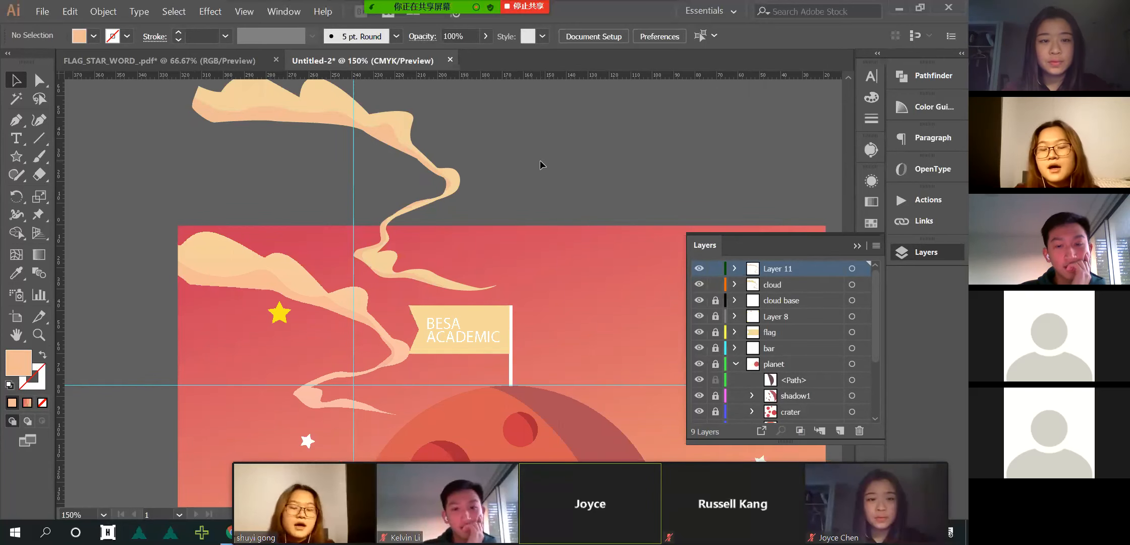
# - Outline the puffy upper edge of a new cloud along the white guide curve near the BESA flag, using the Pen tool with no fill and a peach stroke
pyautogui.hotkey('ctrl', '-')
pyautogui.hotkey('ctrl', '-')
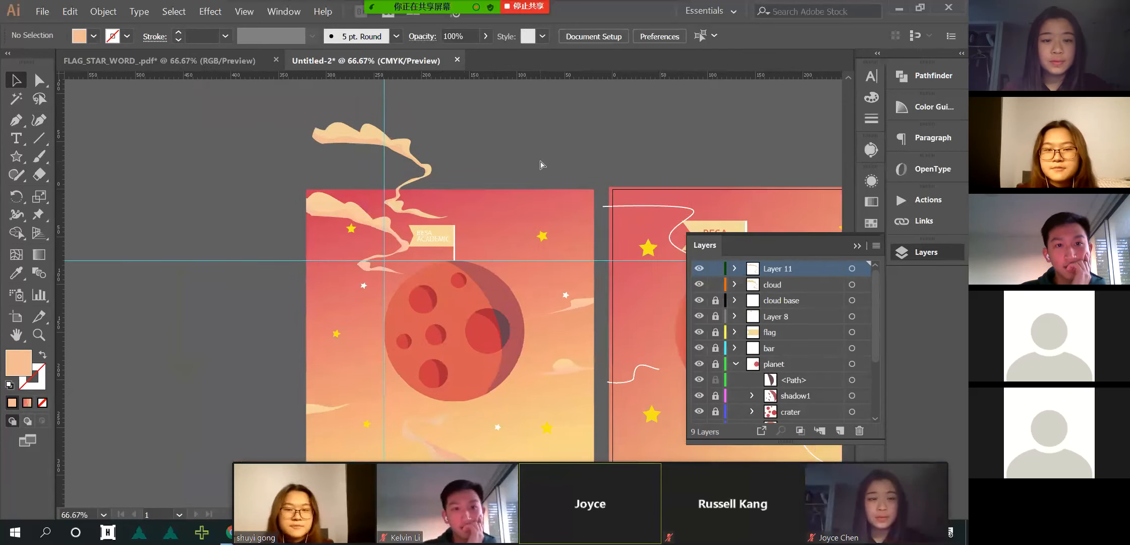
pyautogui.scroll(-3, 540, 164)
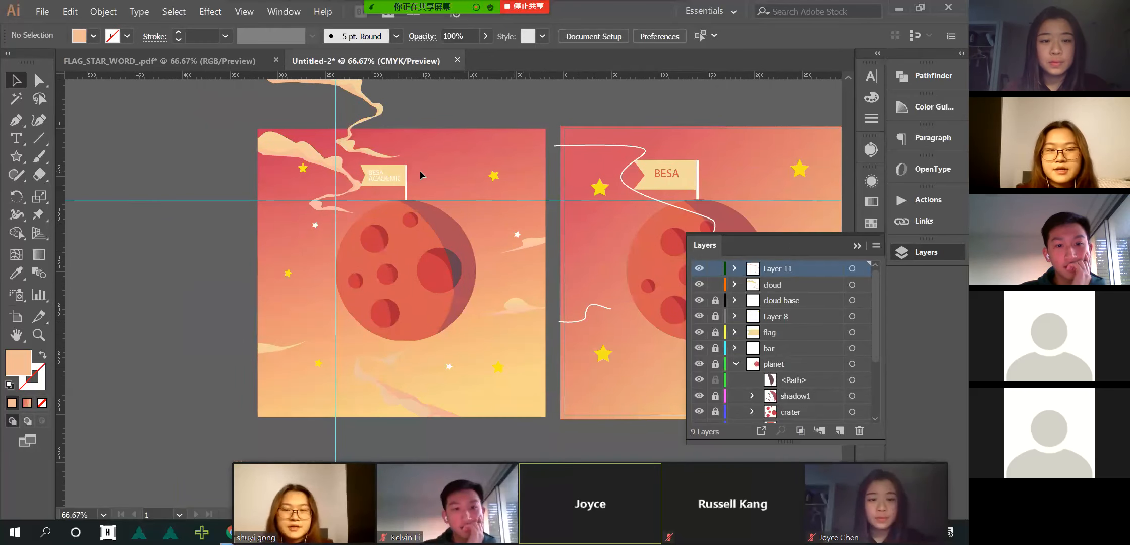
pyautogui.hscroll(5, 368, 196)
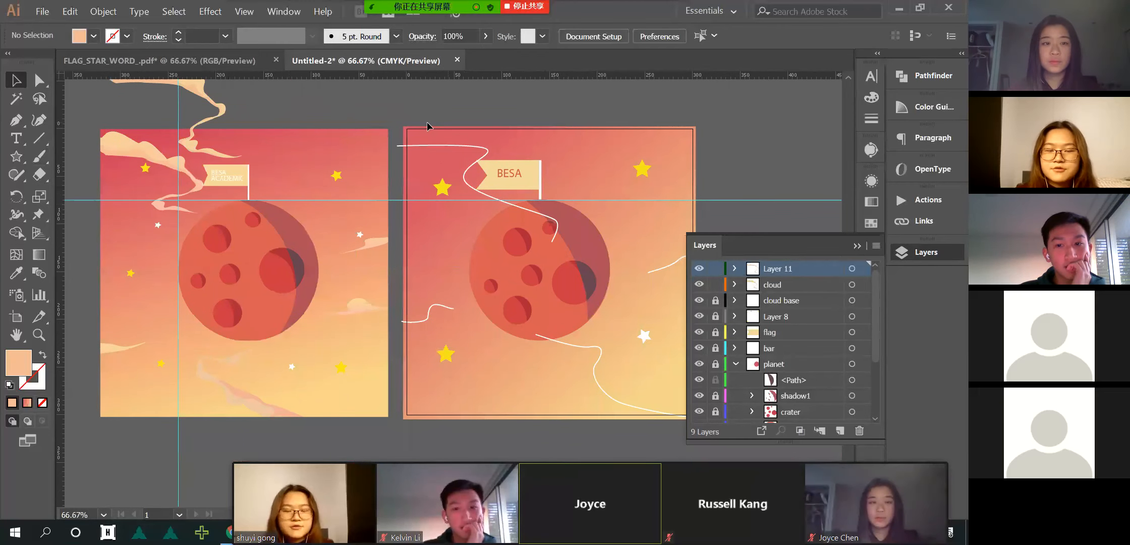
pyautogui.hscroll(2, 539, 159)
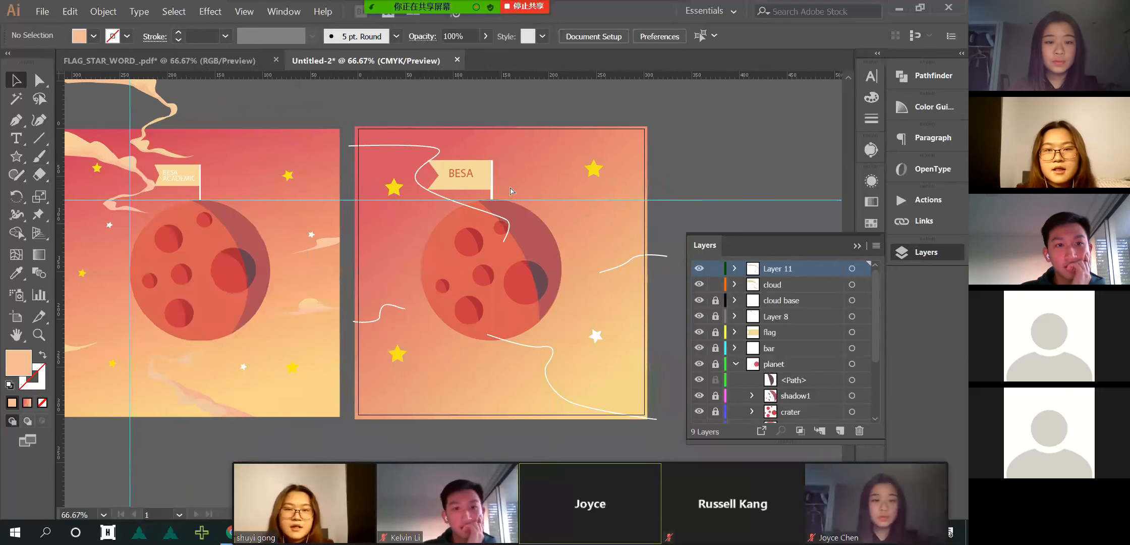
pyautogui.scroll(1, 434, 180)
pyautogui.scroll(1, 403, 109)
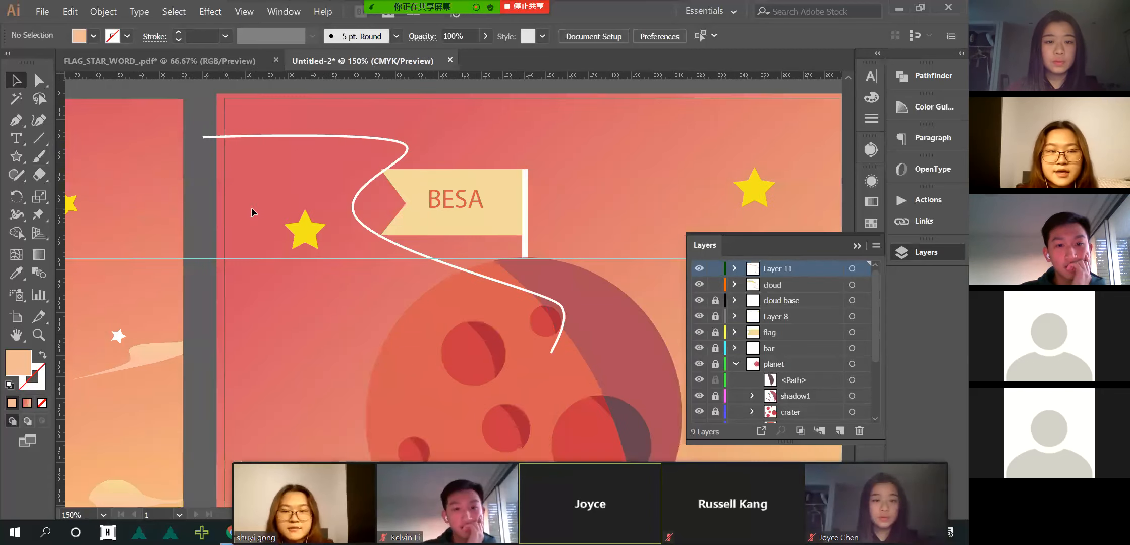
pyautogui.click(16, 120)
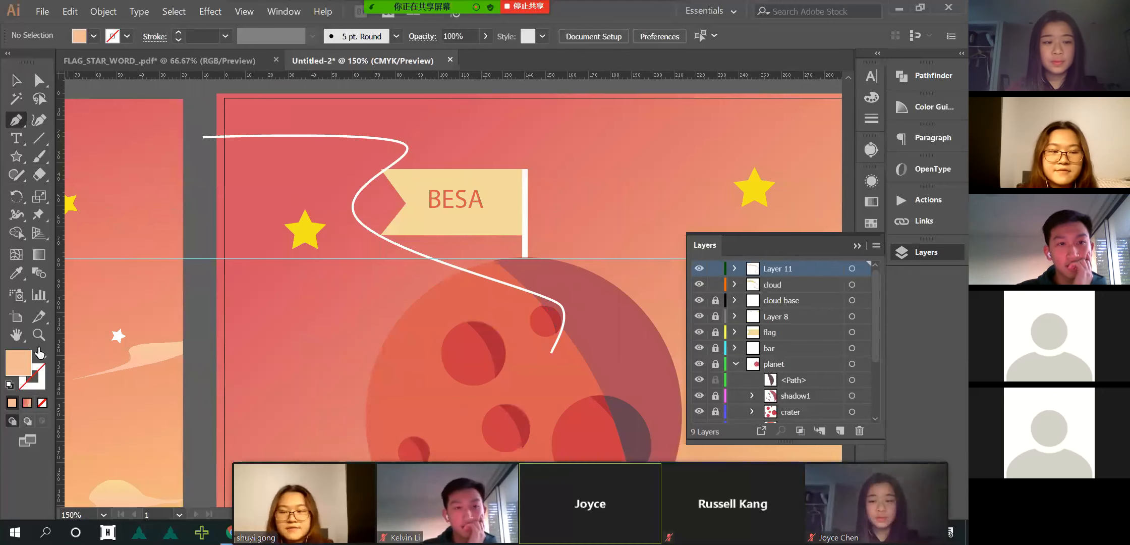
pyautogui.hotkey('shift', 'x')
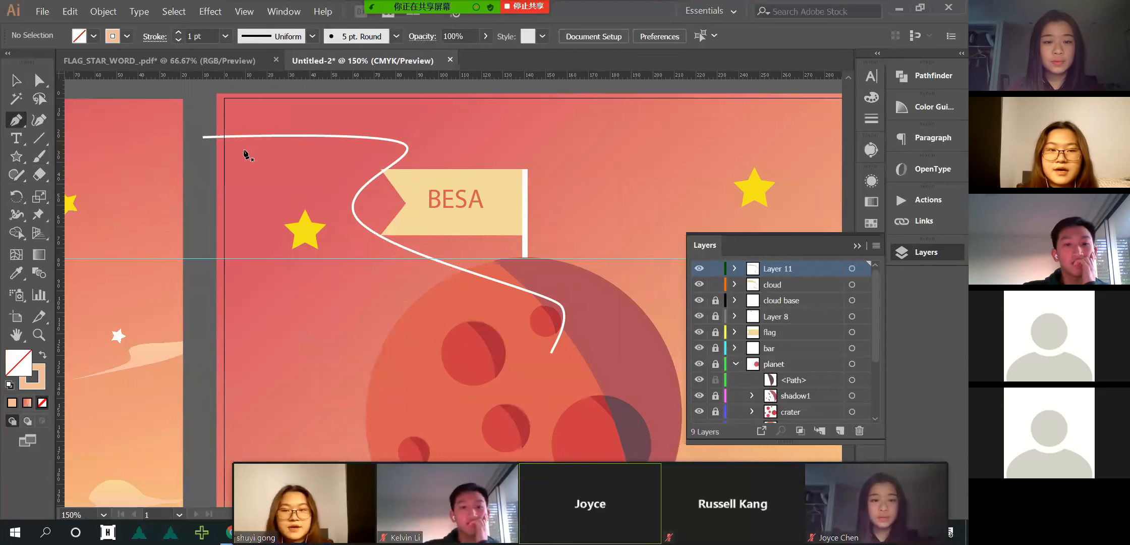
pyautogui.click(209, 106)
pyautogui.moveTo(305, 98); pyautogui.dragTo(309, 132)
pyautogui.moveTo(378, 93); pyautogui.dragTo(420, 99)
pyautogui.click(407, 130)
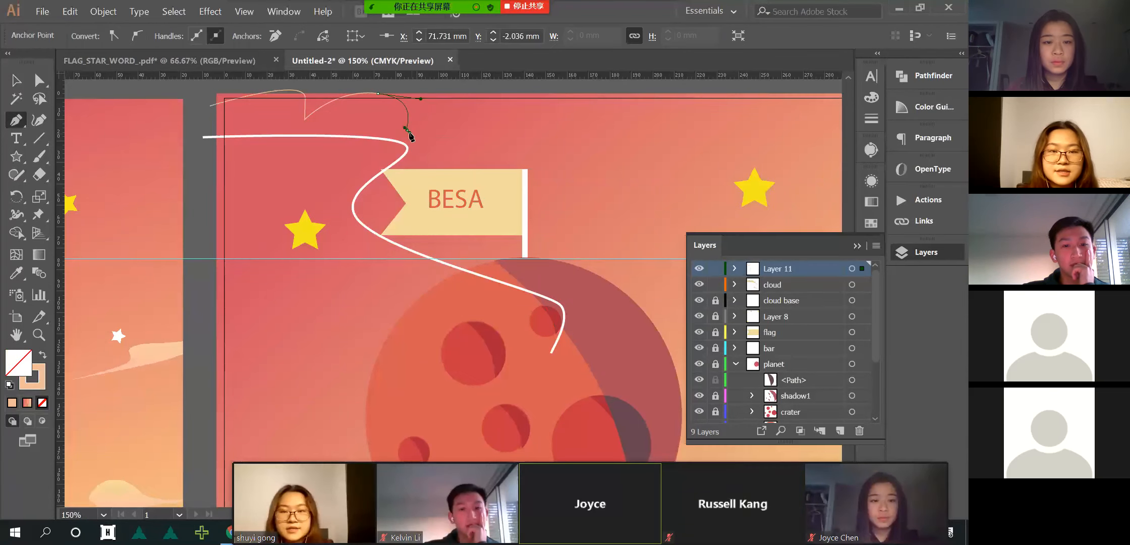
pyautogui.moveTo(452, 136); pyautogui.dragTo(430, 169)
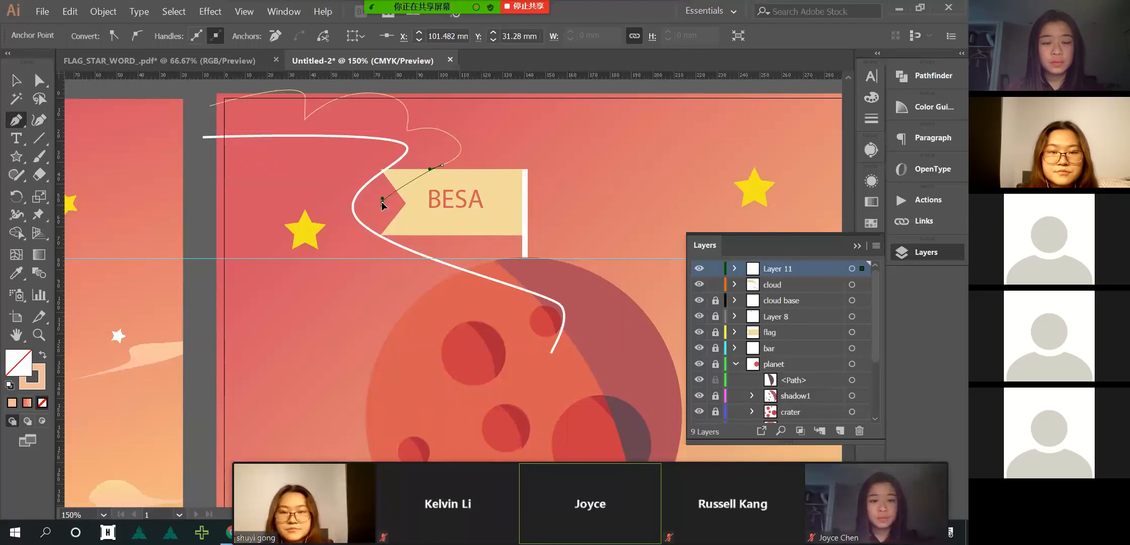
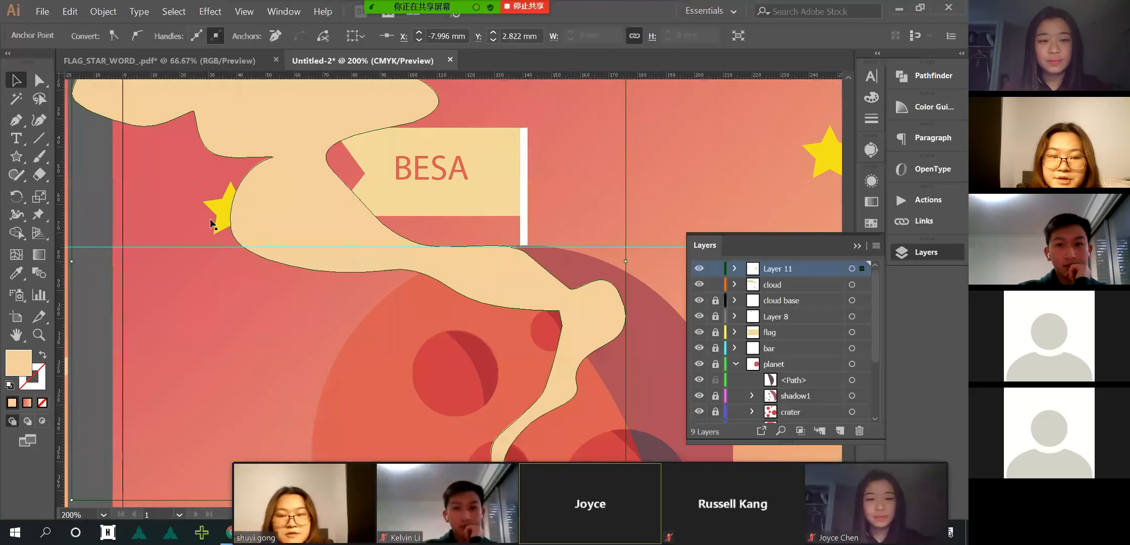
# - Move the anchor on the cloud's bulge beside the yellow star inward to uncover more of the star
pyautogui.click(233, 233)
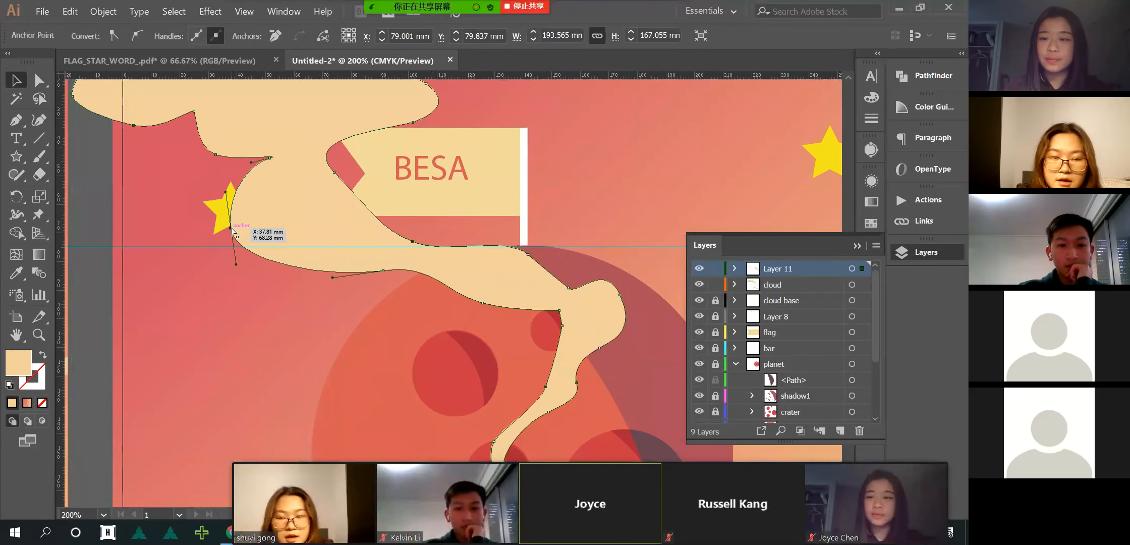
pyautogui.moveTo(233, 233); pyautogui.dragTo(248, 216)
pyautogui.hotkey('ctrl', 'z')
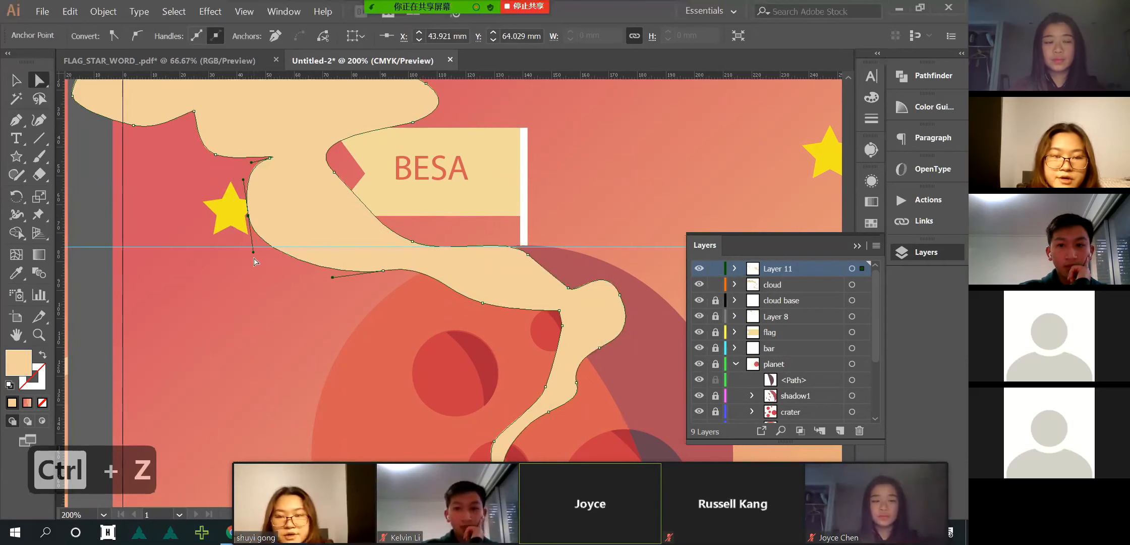
pyautogui.click(16, 81)
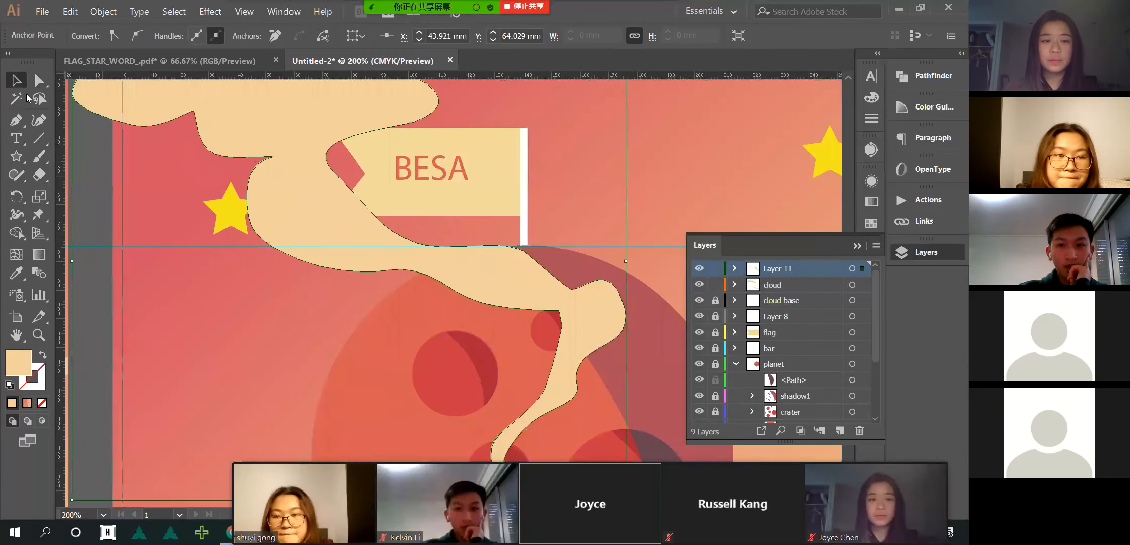
pyautogui.click(257, 218)
pyautogui.press('ctrl')
pyautogui.keyDown('ctrl'); pyautogui.click(247, 217); pyautogui.keyUp('ctrl')
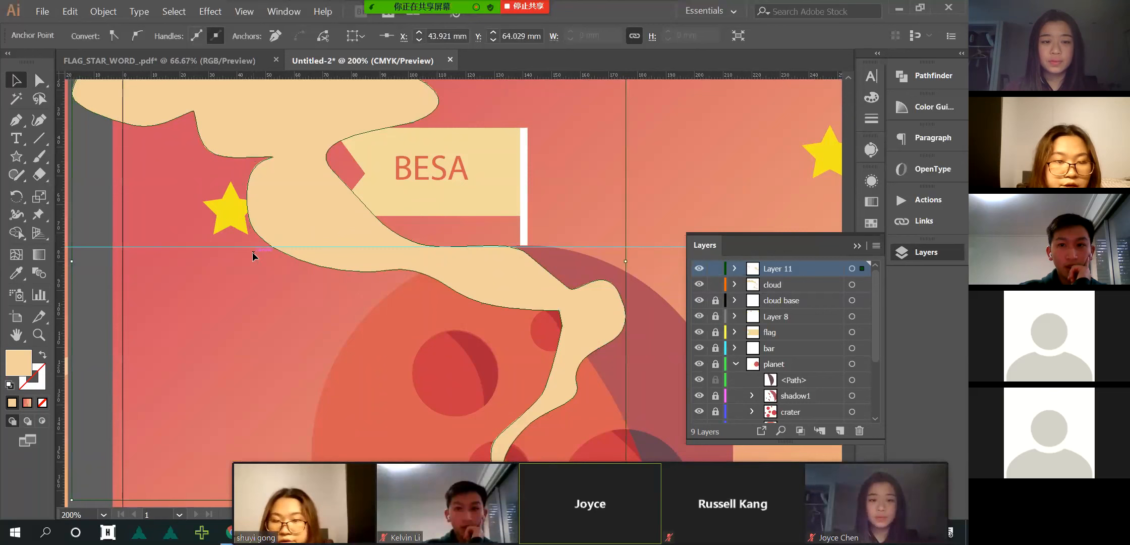
# - Lower the bulge's anchor slightly, adjust its lower direction handle, and refine the notch anchor above it
pyautogui.moveTo(254, 255); pyautogui.dragTo(276, 274)
pyautogui.moveTo(248, 216); pyautogui.dragTo(252, 234)
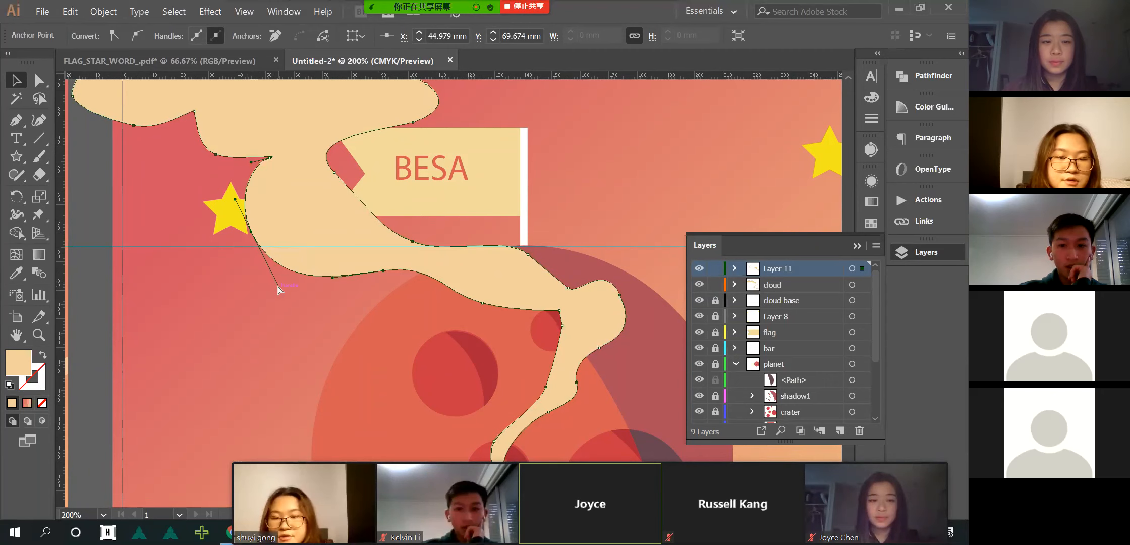
pyautogui.moveTo(279, 288); pyautogui.dragTo(268, 268)
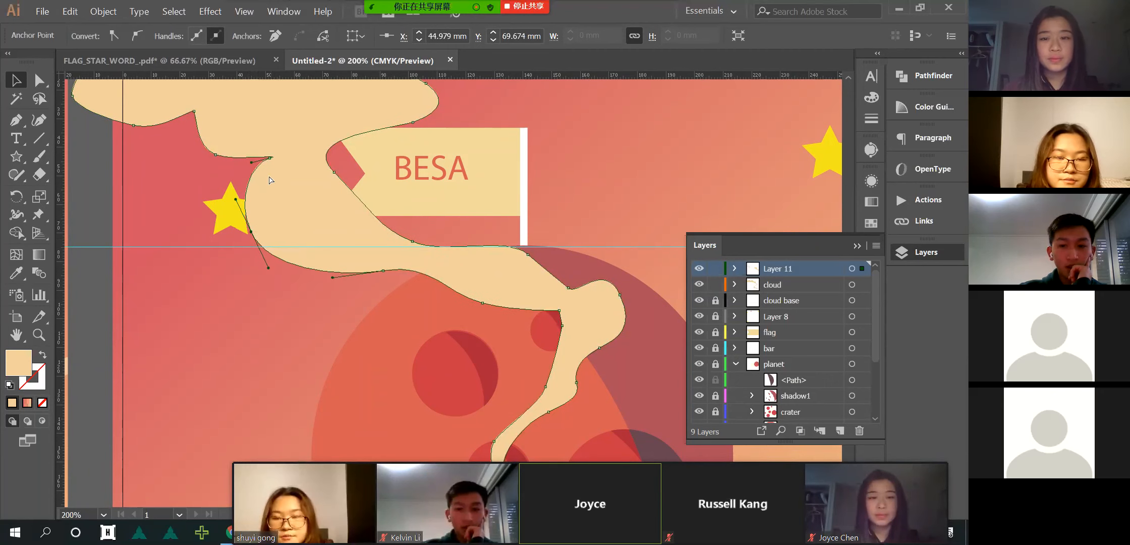
pyautogui.moveTo(271, 160)
pyautogui.mouseDown()
pyautogui.moveTo(244, 169)
pyautogui.moveTo(274, 155)
pyautogui.mouseUp()
pyautogui.hotkey('ctrl', 'z')
# - Trace the domed upper edge of the small reference cloud beside the planet with the Pen tool, starting just past the artwork's edge
pyautogui.scroll(-2, 425, 235)
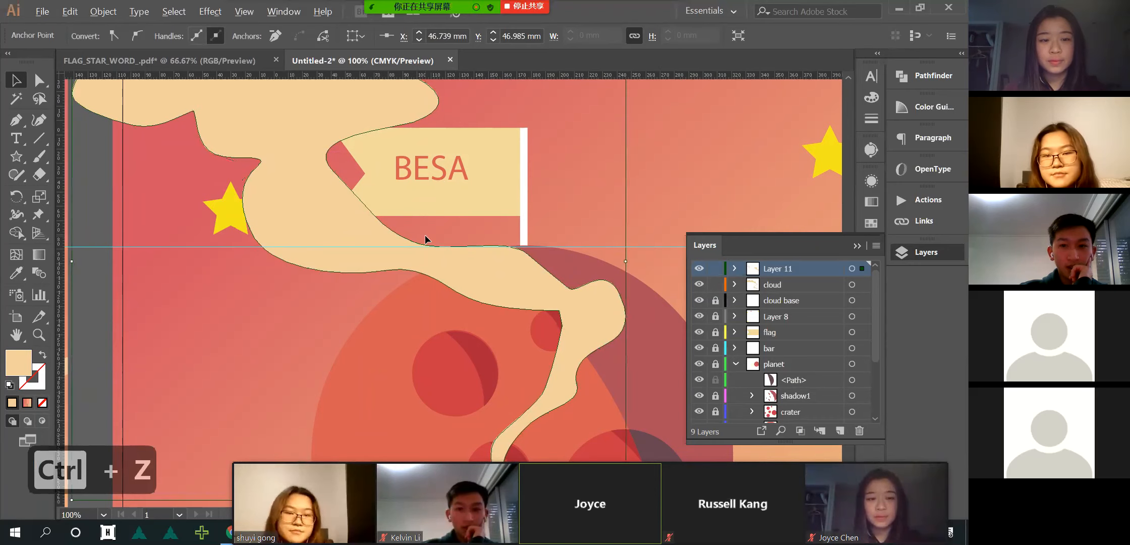
pyautogui.scroll(-3, 424, 235)
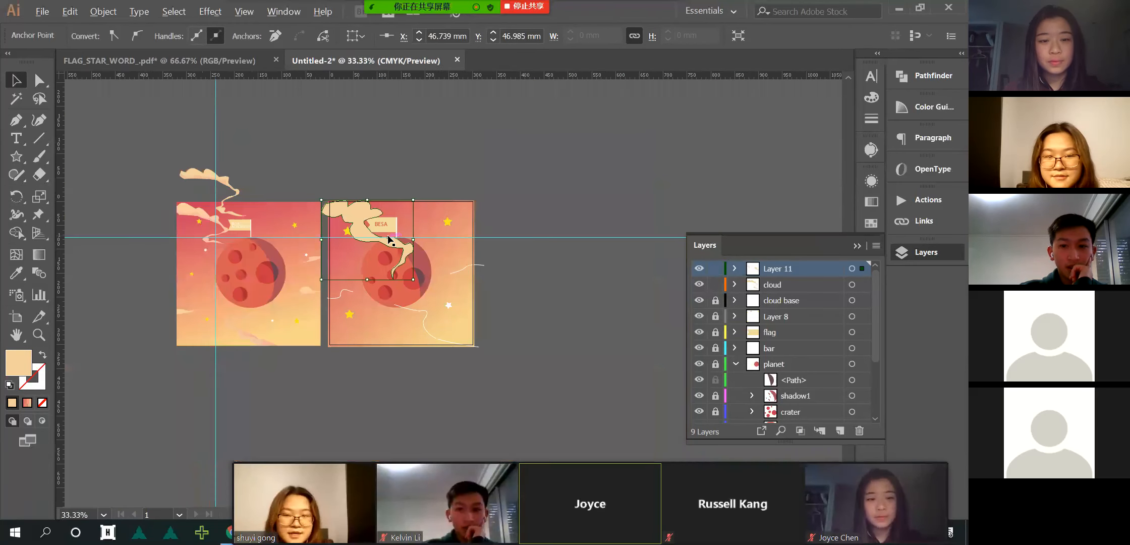
pyautogui.scroll(2, 278, 280)
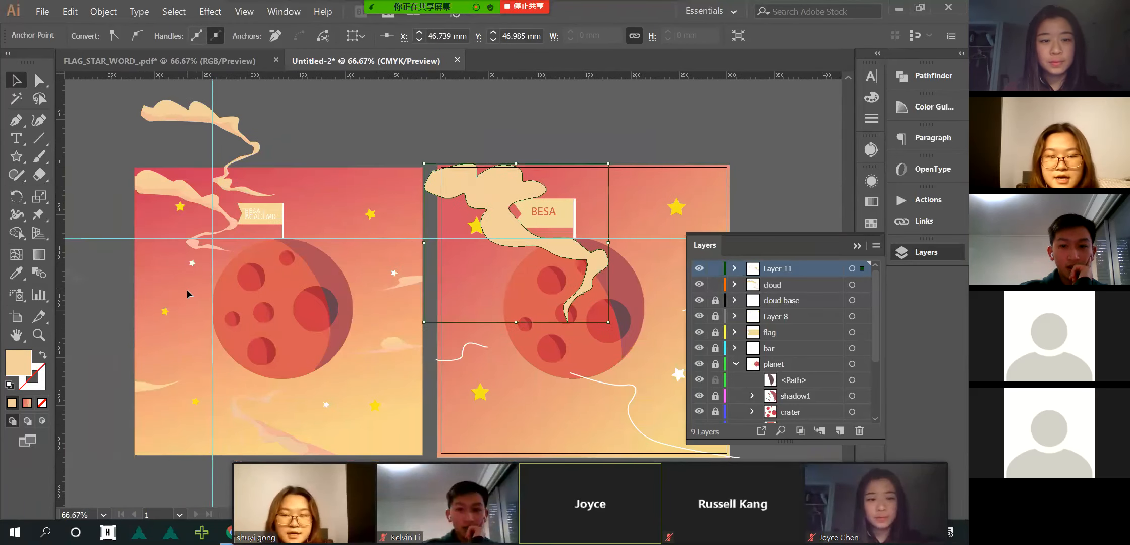
pyautogui.scroll(-2, 187, 293)
pyautogui.hscroll(-1, 182, 323)
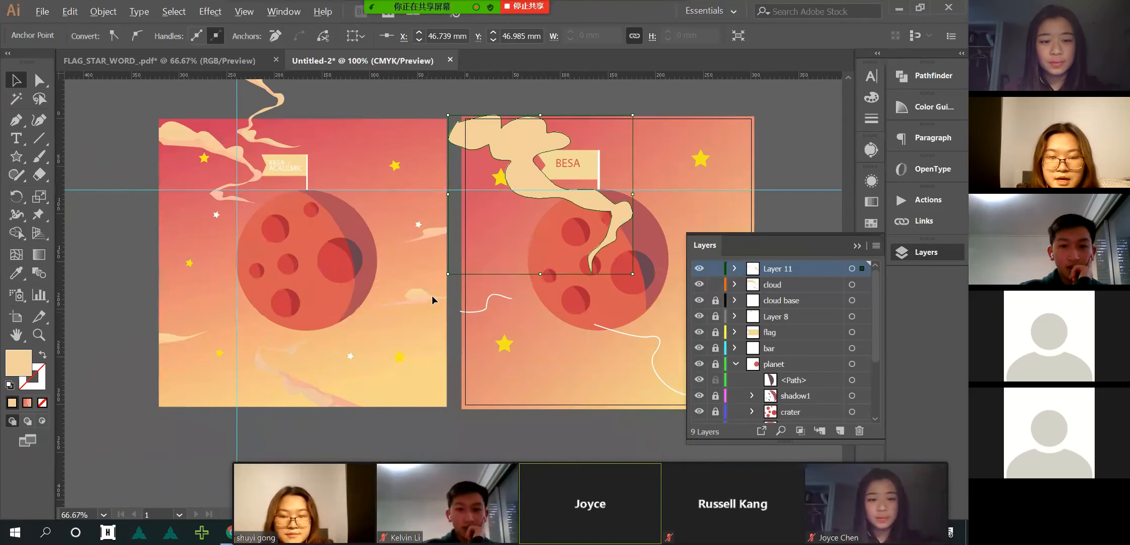
pyautogui.scroll(3, 432, 295)
pyautogui.scroll(2, 373, 315)
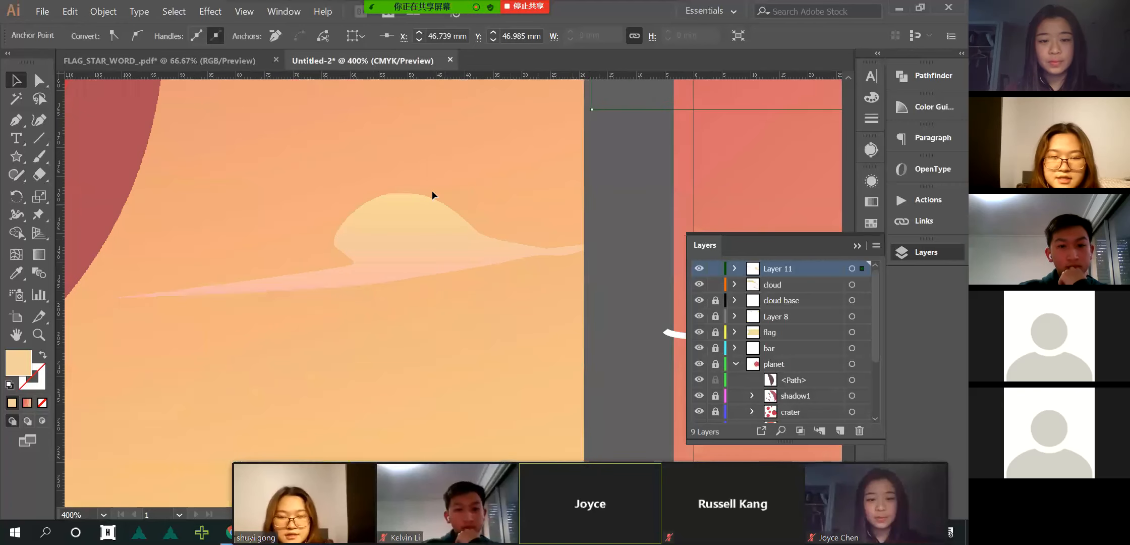
pyautogui.click(16, 119)
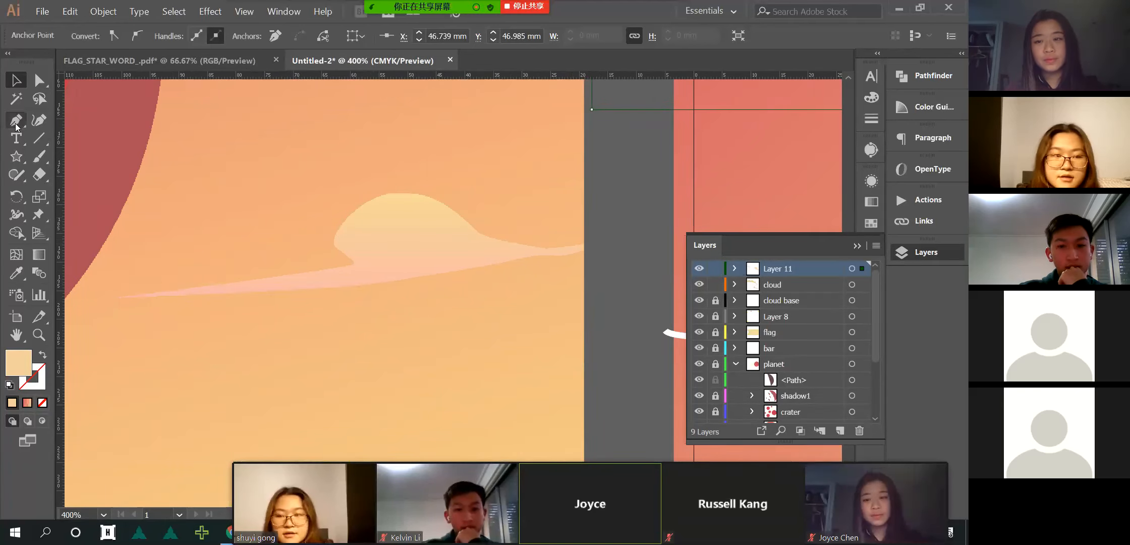
pyautogui.click(591, 240)
pyautogui.moveTo(552, 254); pyautogui.dragTo(530, 248)
pyautogui.moveTo(441, 202); pyautogui.dragTo(395, 195)
pyautogui.moveTo(343, 216); pyautogui.dragTo(330, 245)
# - Close the small cloud's outline along its tapered tail and underside, and move the finished shape below the reference cloud
pyautogui.moveTo(348, 256); pyautogui.dragTo(365, 288)
pyautogui.click(125, 297)
pyautogui.moveTo(442, 274); pyautogui.dragTo(460, 271)
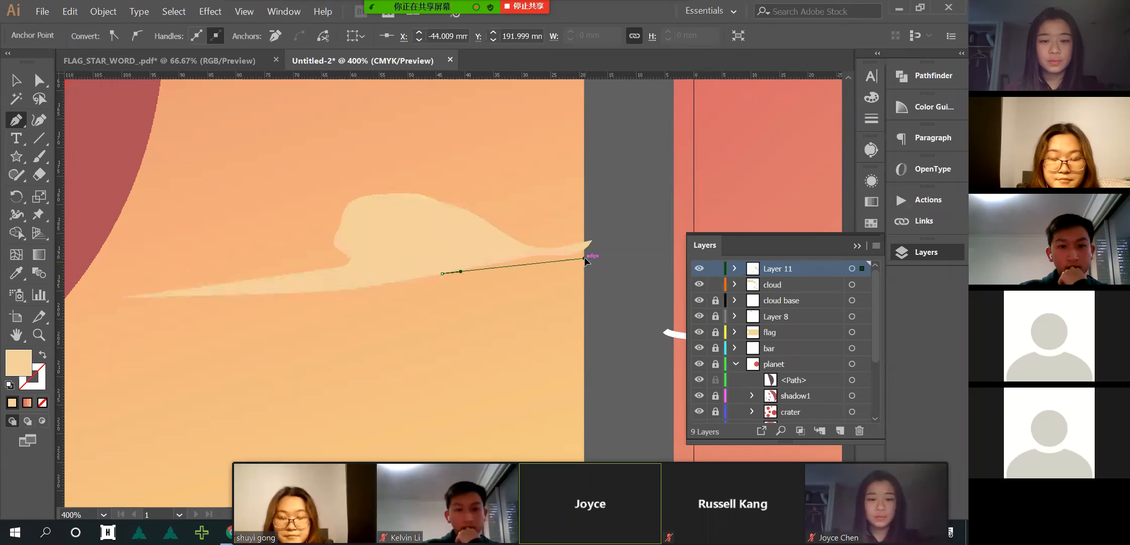
pyautogui.moveTo(593, 241)
pyautogui.mouseDown()
pyautogui.moveTo(606, 245)
pyautogui.moveTo(594, 247)
pyautogui.mouseUp()
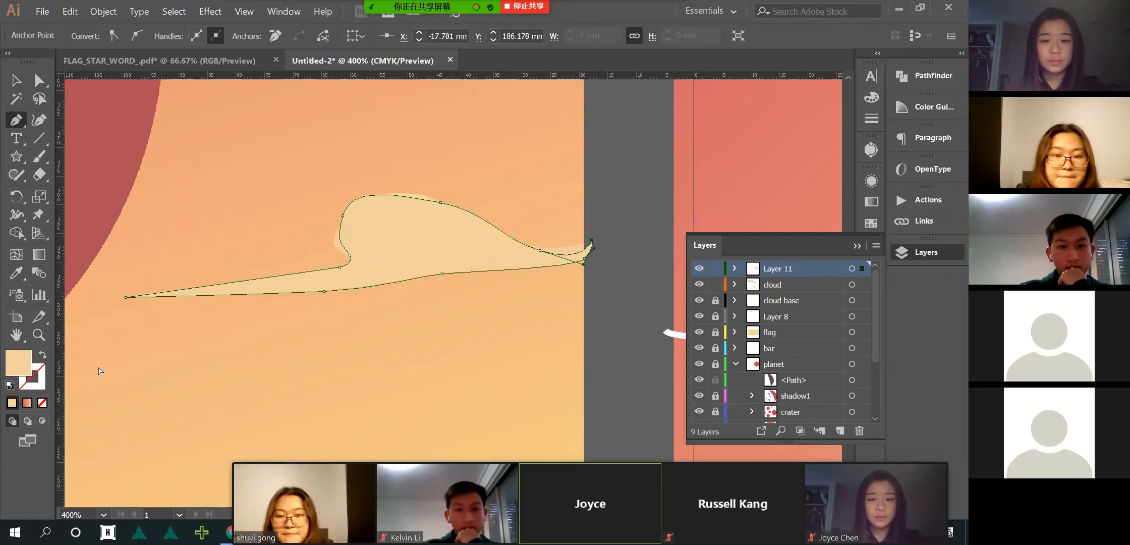
pyautogui.click(15, 80)
pyautogui.moveTo(323, 219); pyautogui.dragTo(313, 350)
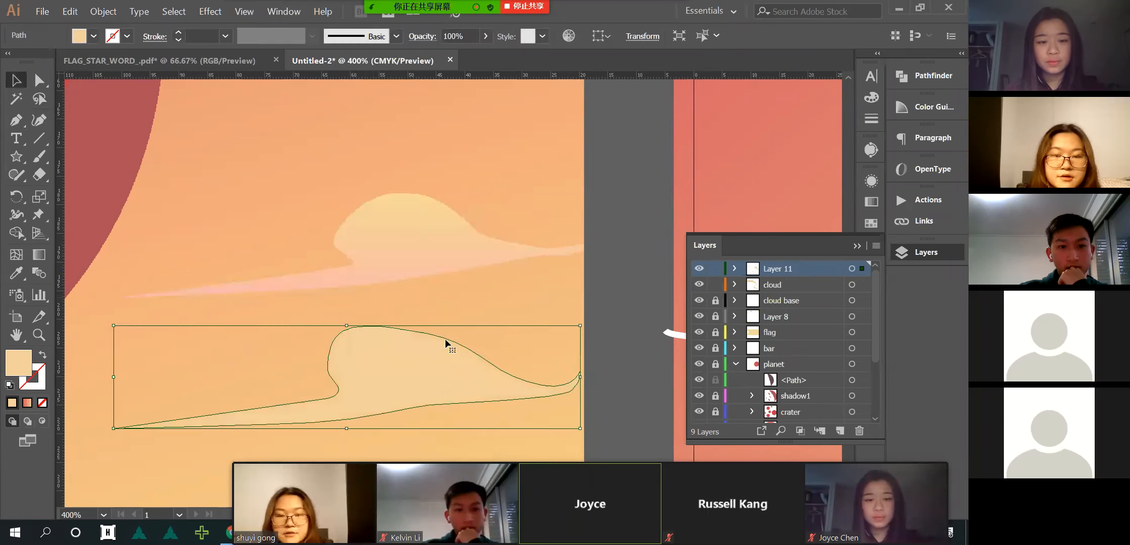
# - Sample the pink from the reference cloud's tail and apply it as the starting color of a linear gradient on the small cloud
pyautogui.click(858, 245)
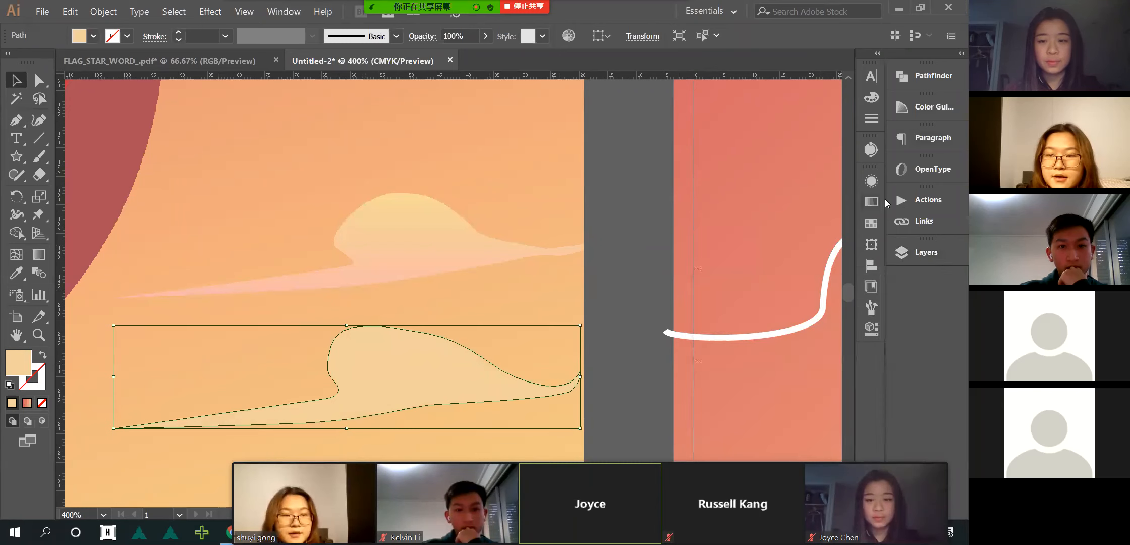
pyautogui.click(872, 202)
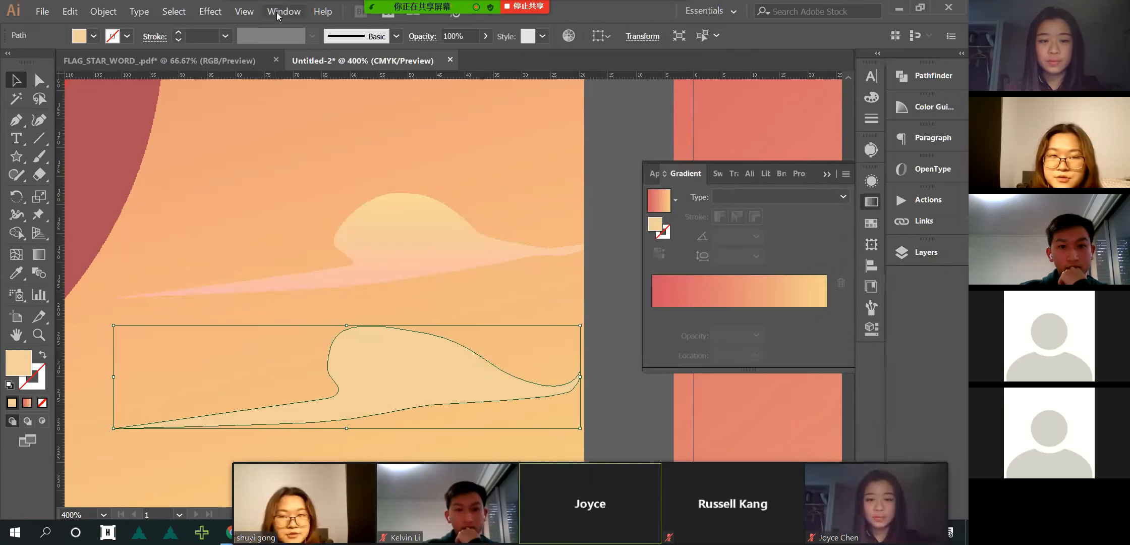
pyautogui.click(16, 274)
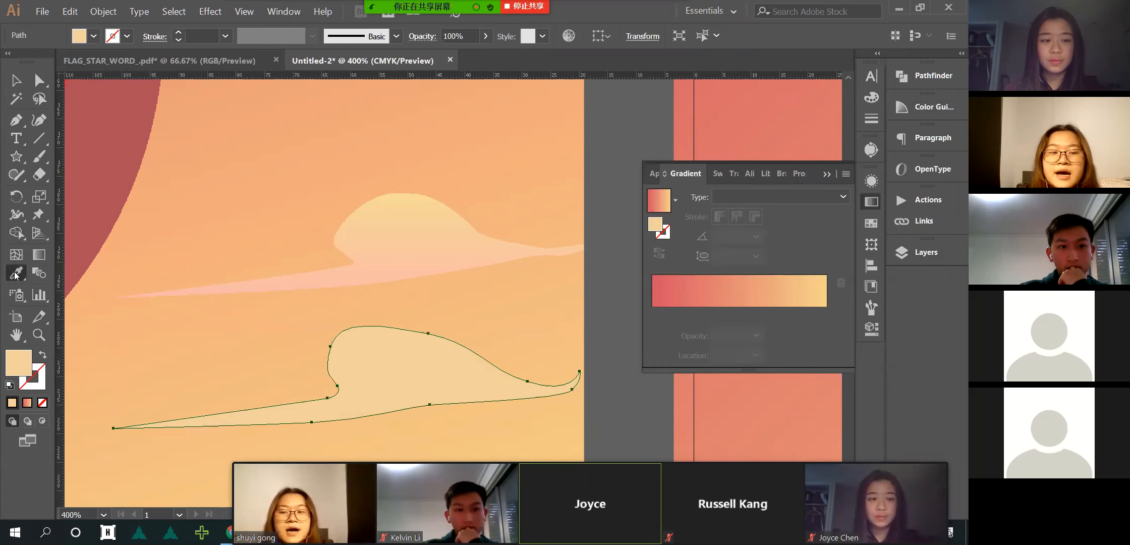
pyautogui.click(265, 285)
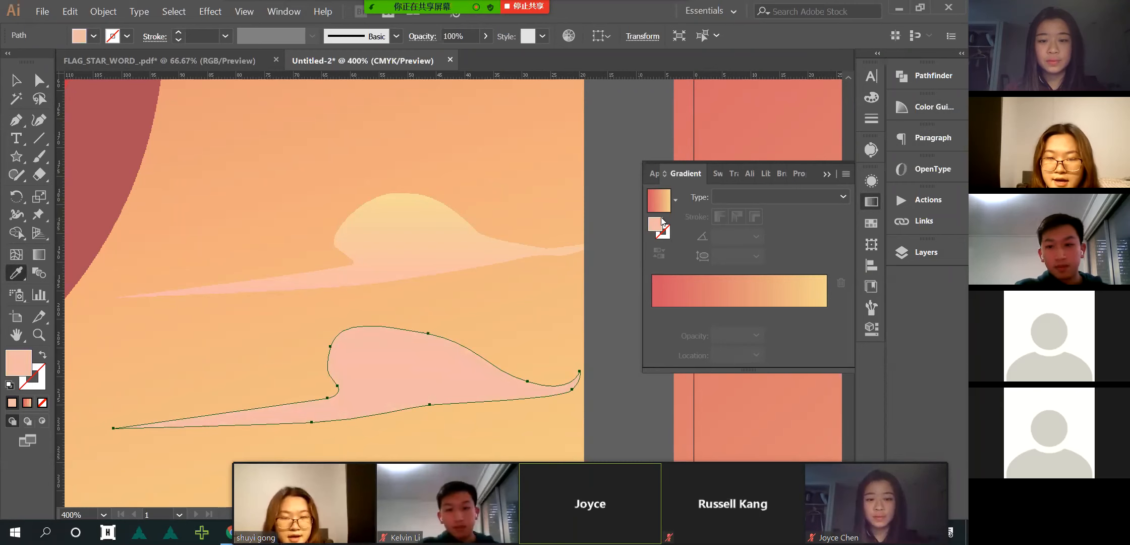
pyautogui.click(657, 314)
pyautogui.moveTo(652, 314); pyautogui.dragTo(650, 337)
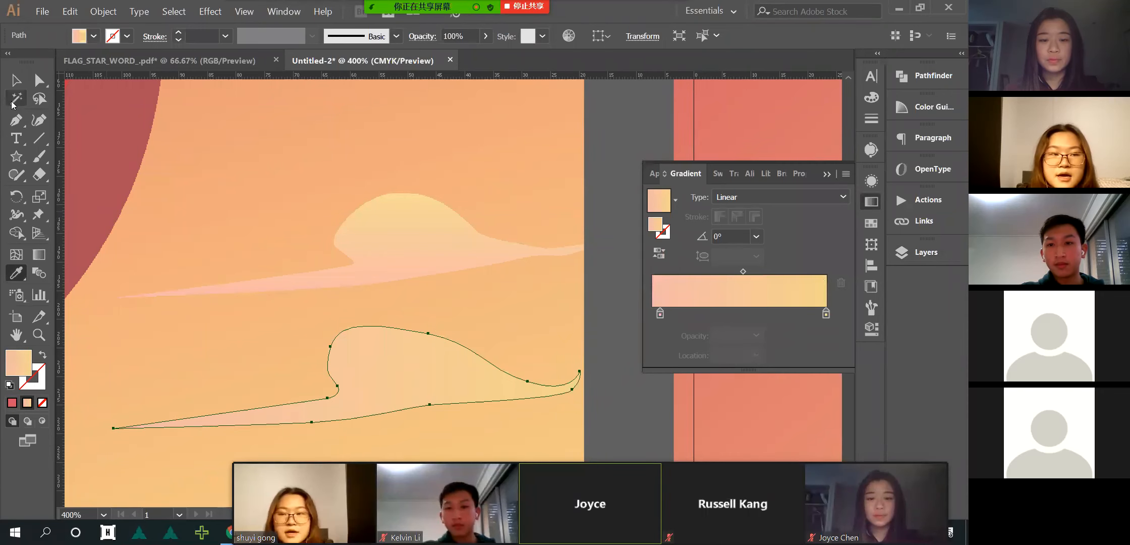
# - Sample the yellow from the reference cloud's dome for the gradient's end color and spread the two color stops to the ends
pyautogui.click(396, 189)
pyautogui.moveTo(652, 226); pyautogui.dragTo(755, 248)
pyautogui.moveTo(805, 315); pyautogui.dragTo(824, 354)
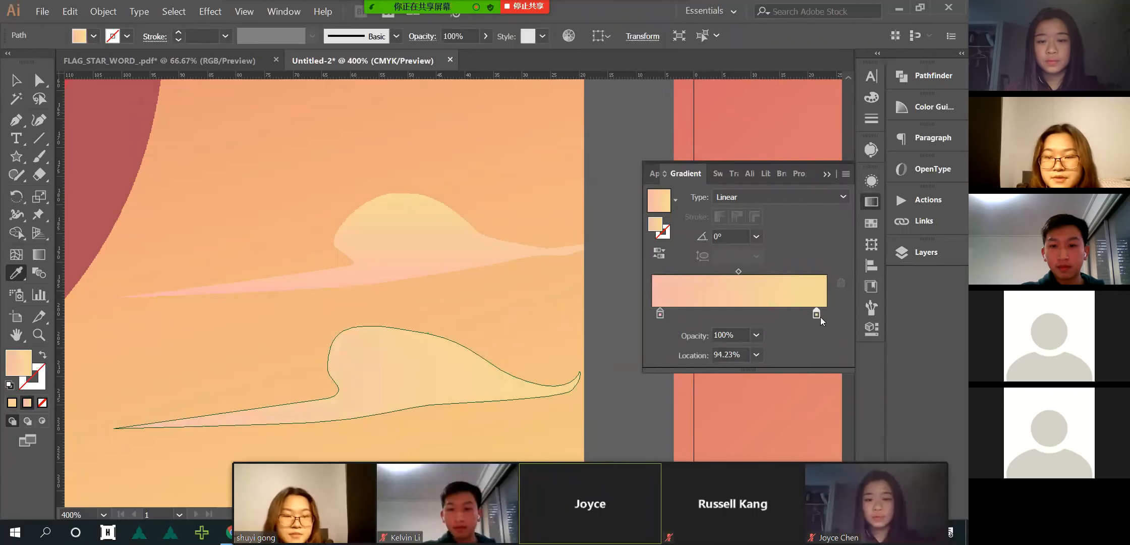
pyautogui.moveTo(660, 314); pyautogui.dragTo(651, 316)
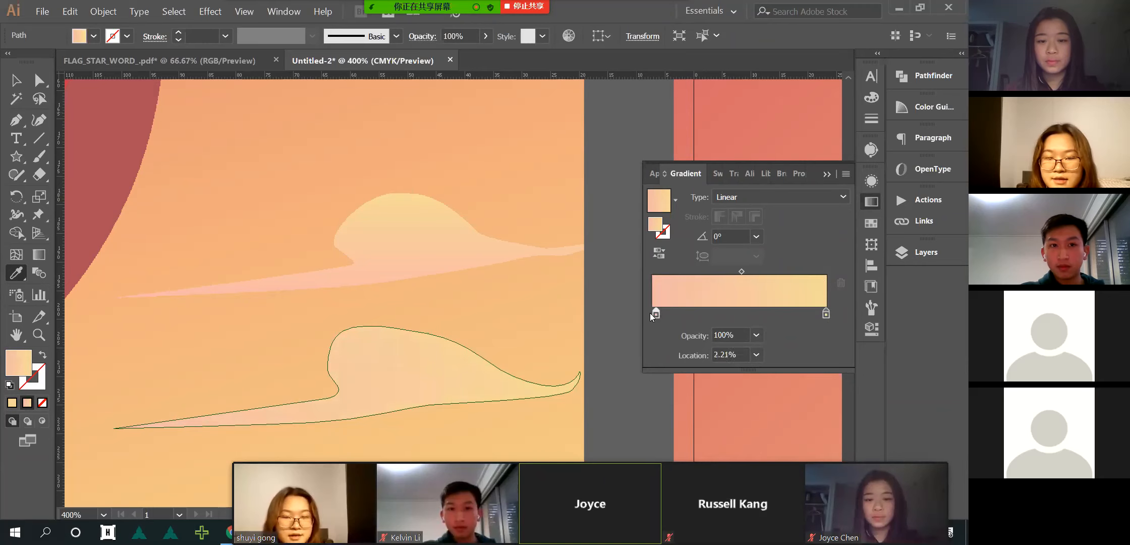
# - Redirect the small cloud's gradient upward from pink at the base to yellow at the dome, and place the cloud over the reference
pyautogui.click(42, 259)
pyautogui.moveTo(384, 401); pyautogui.dragTo(371, 339)
pyautogui.moveTo(378, 421); pyautogui.dragTo(376, 337)
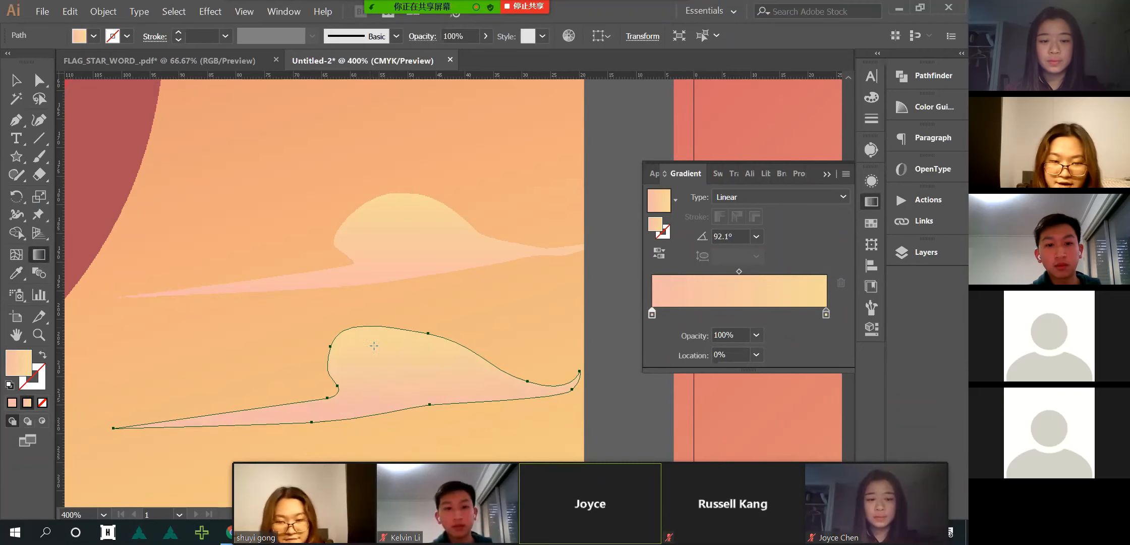
pyautogui.moveTo(367, 418); pyautogui.dragTo(381, 252)
pyautogui.click(16, 80)
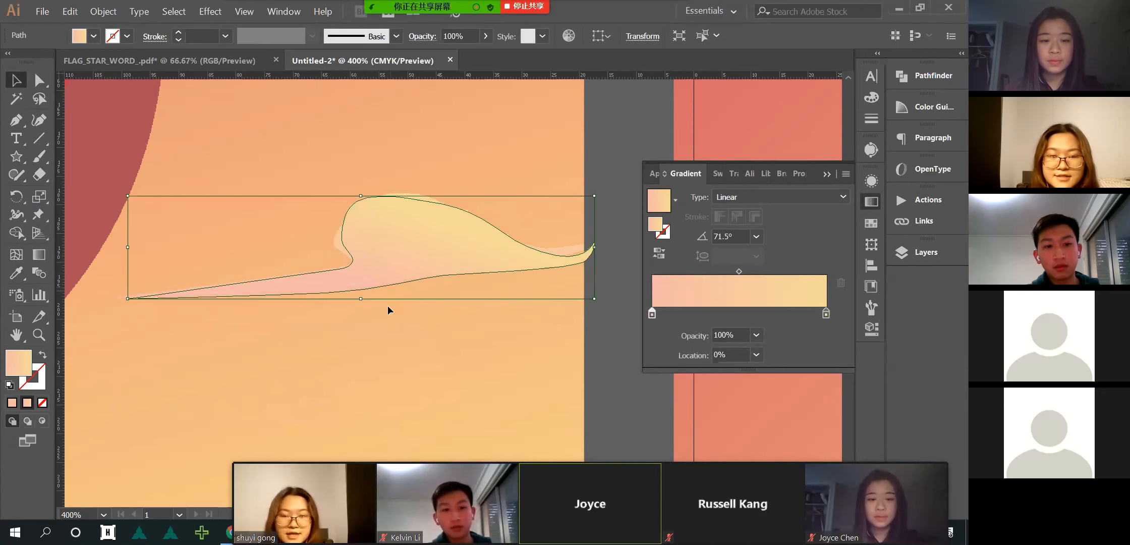
# - Delete the peach cloud shapes drawn around the BESA flag in the new artwork
pyautogui.keyDown('alt'); pyautogui.scroll(-4, 388, 305); pyautogui.keyUp('alt')
pyautogui.scroll(-1, 388, 306)
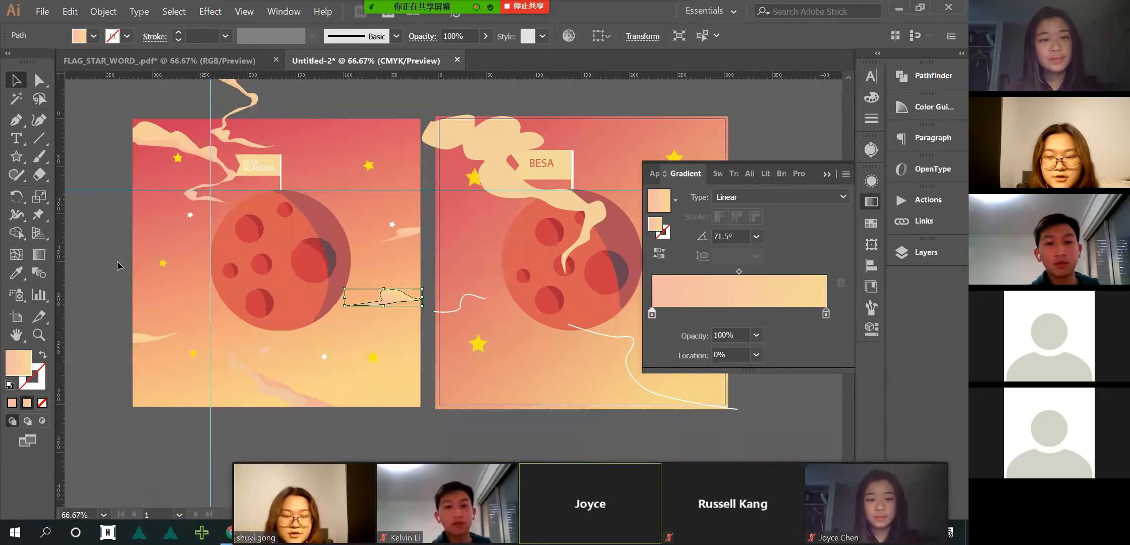
pyautogui.click(498, 149)
pyautogui.press('Delete')
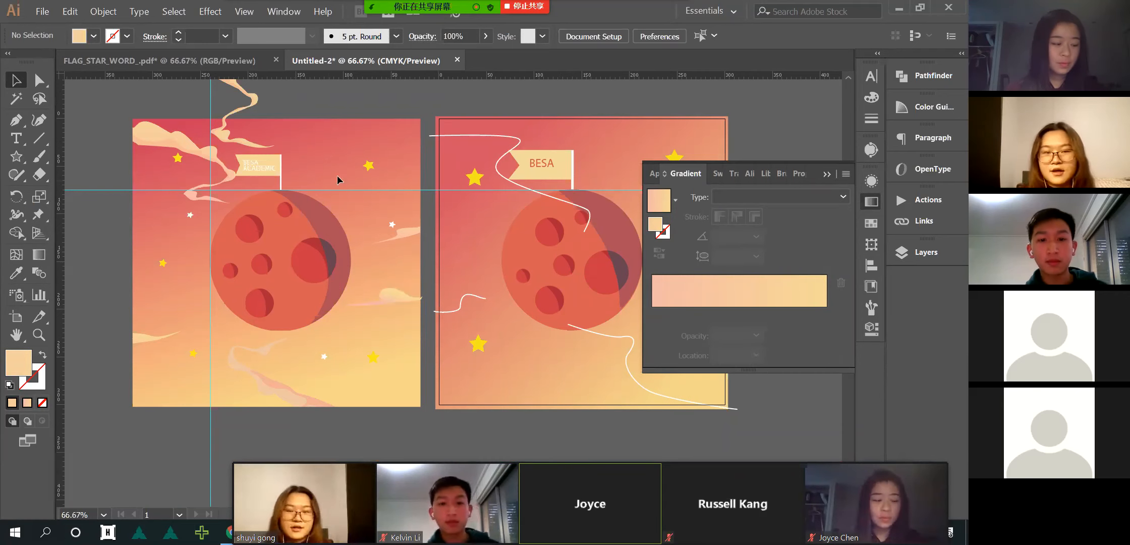
pyautogui.hscroll(-3, 212, 169)
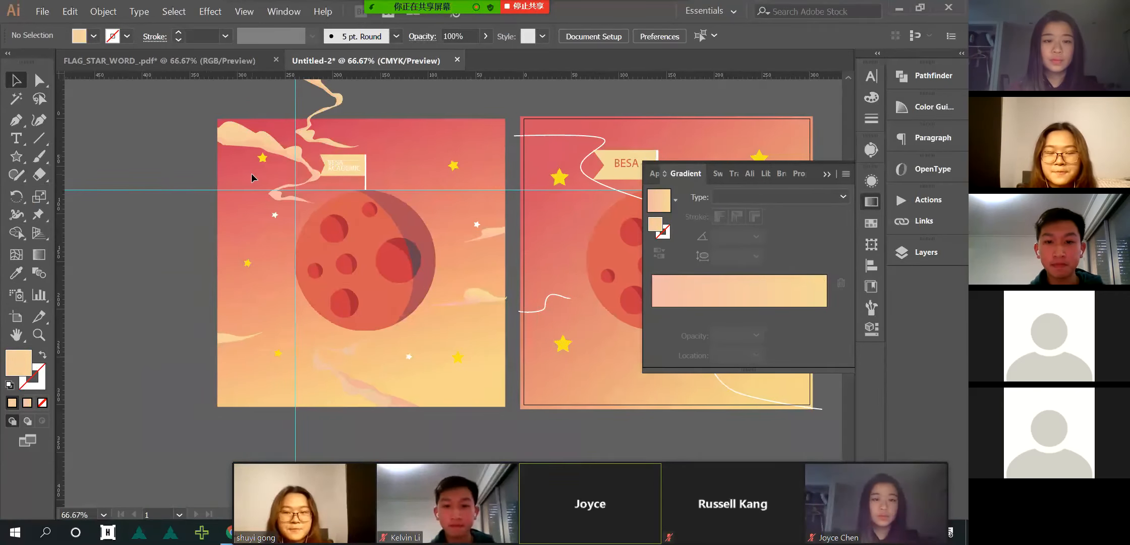
pyautogui.scroll(2, 252, 173)
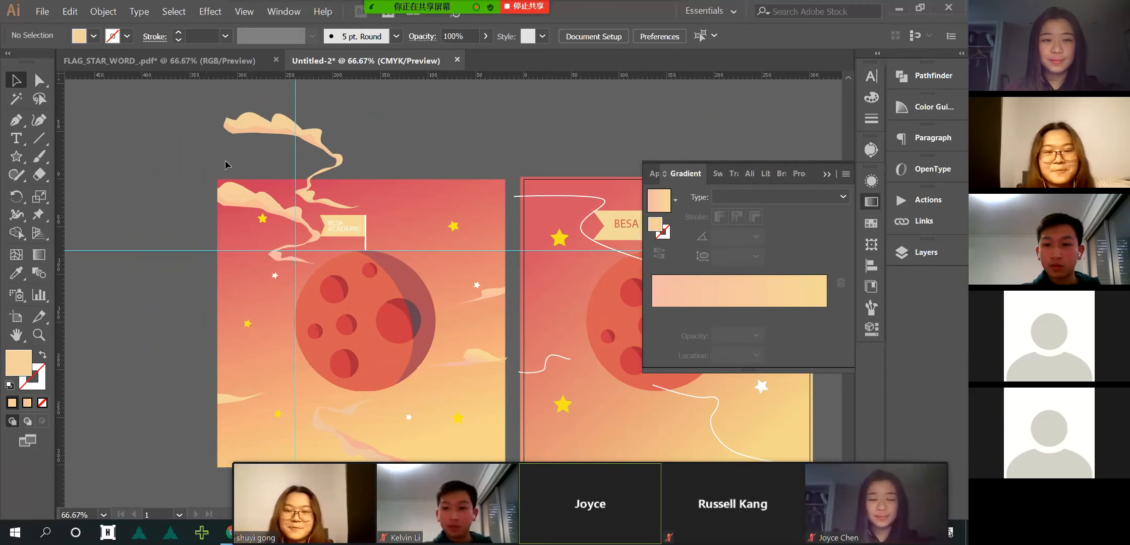
pyautogui.scroll(-2, 256, 211)
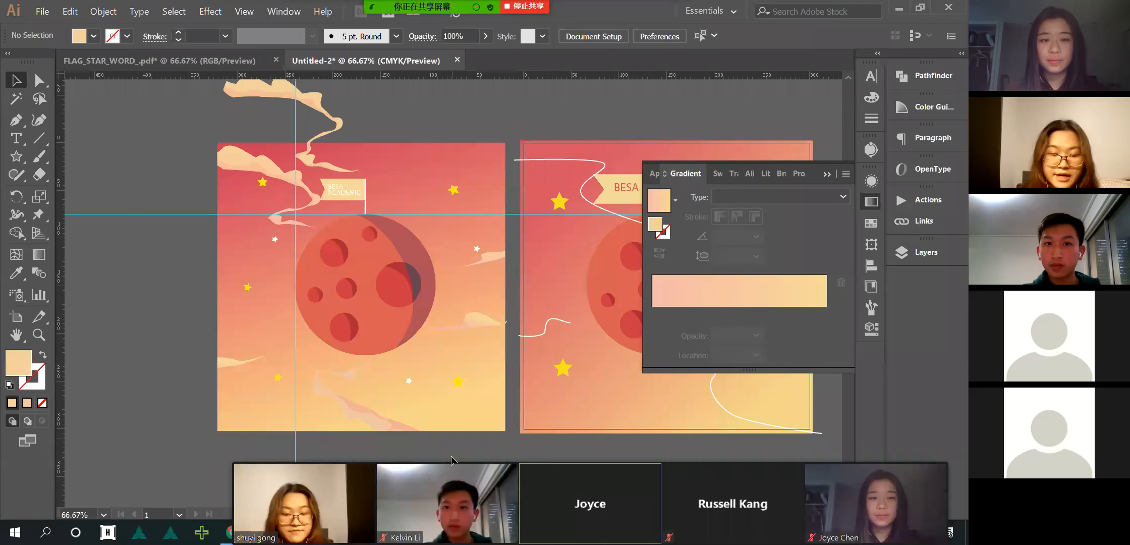
# - Open Flag Star Word-1.m4v from the AE TUT folder, play it to examine the finished planet animation, and return to Illustrator
pyautogui.moveTo(264, 532)
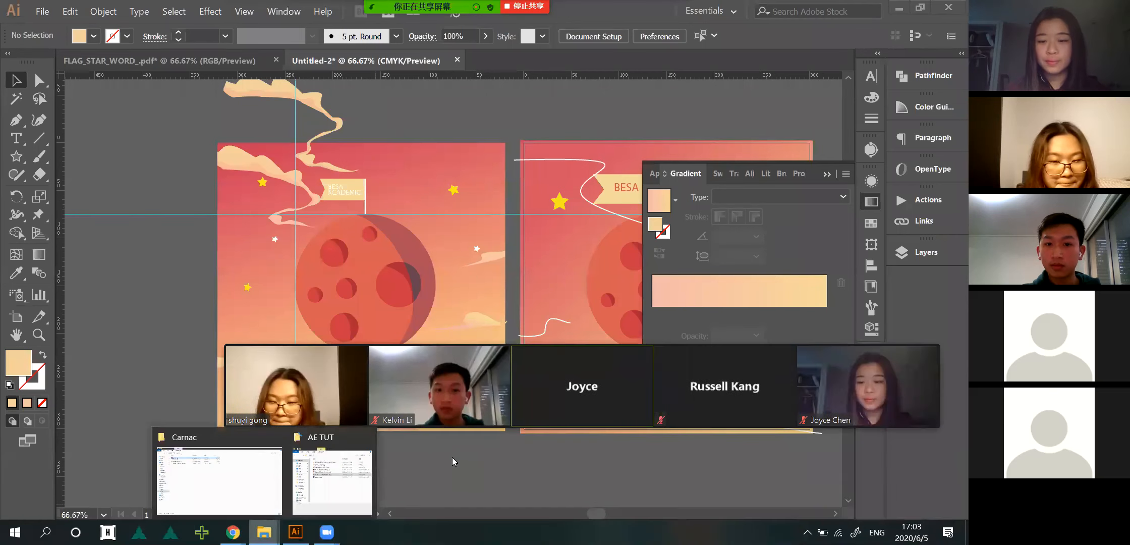
pyautogui.click(318, 473)
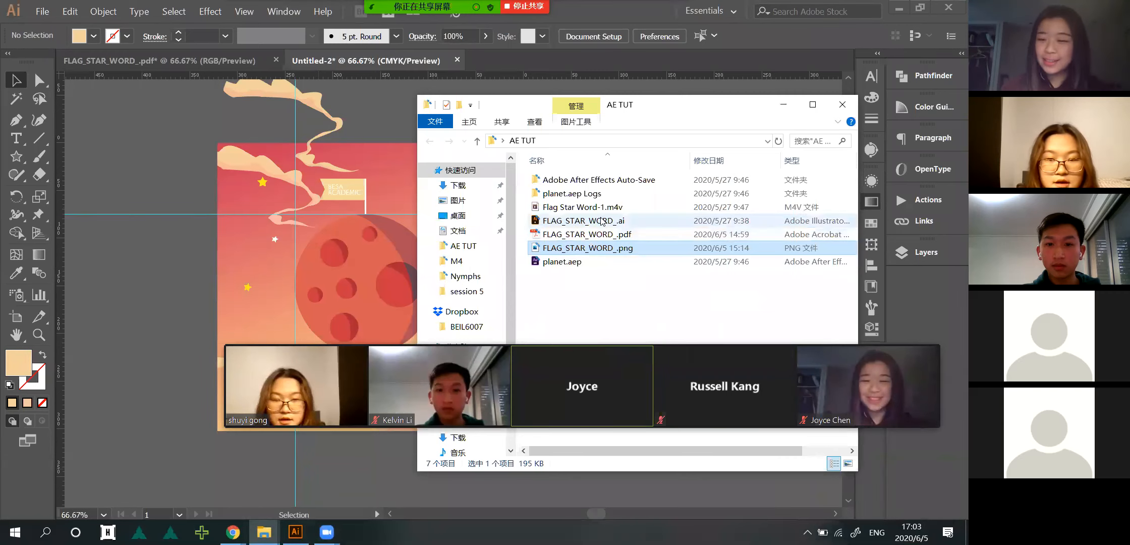
pyautogui.doubleClick(591, 207)
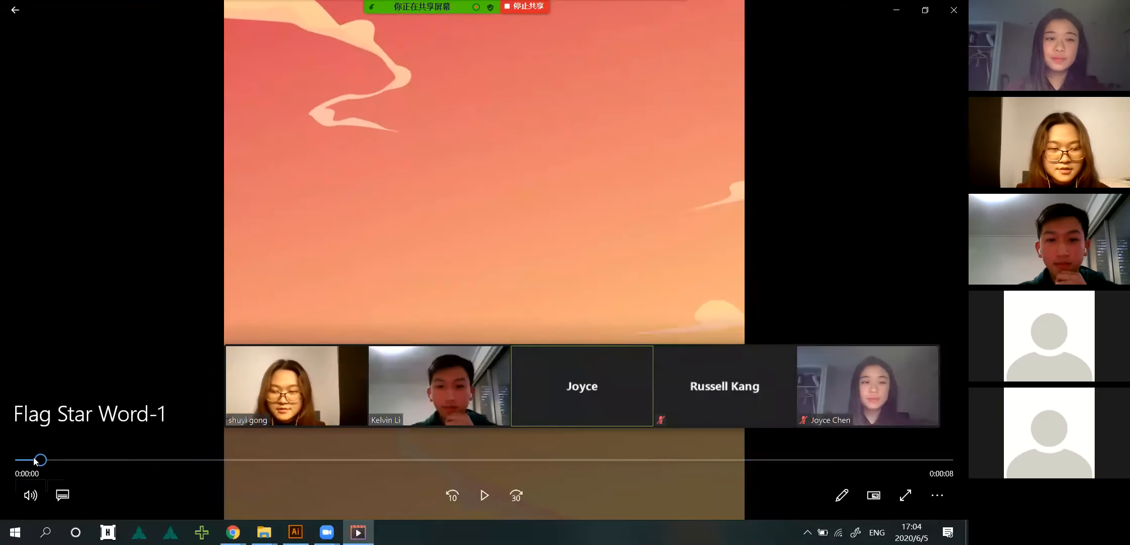
pyautogui.click(485, 495)
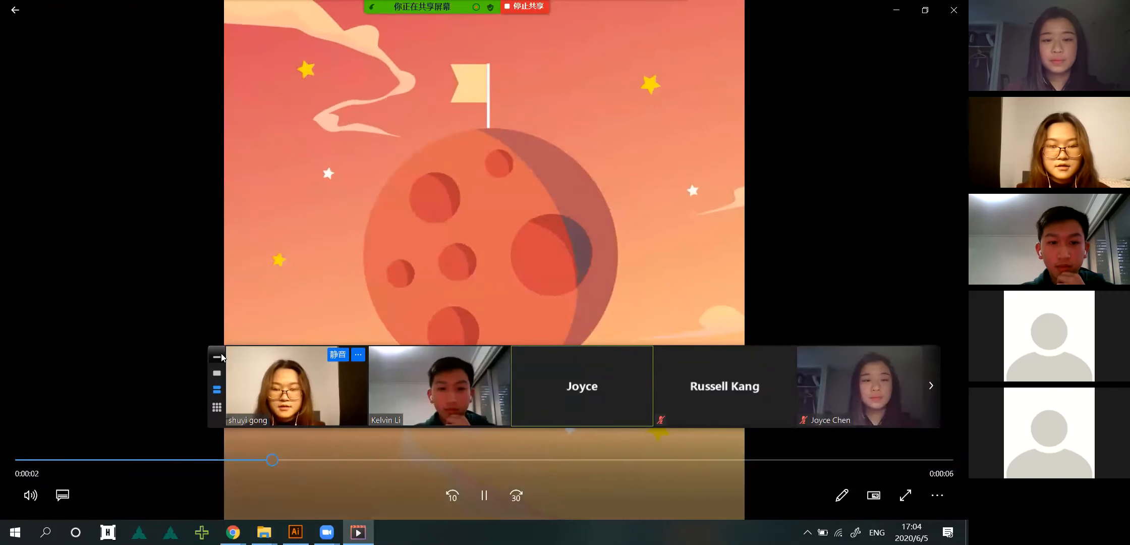
pyautogui.click(218, 356)
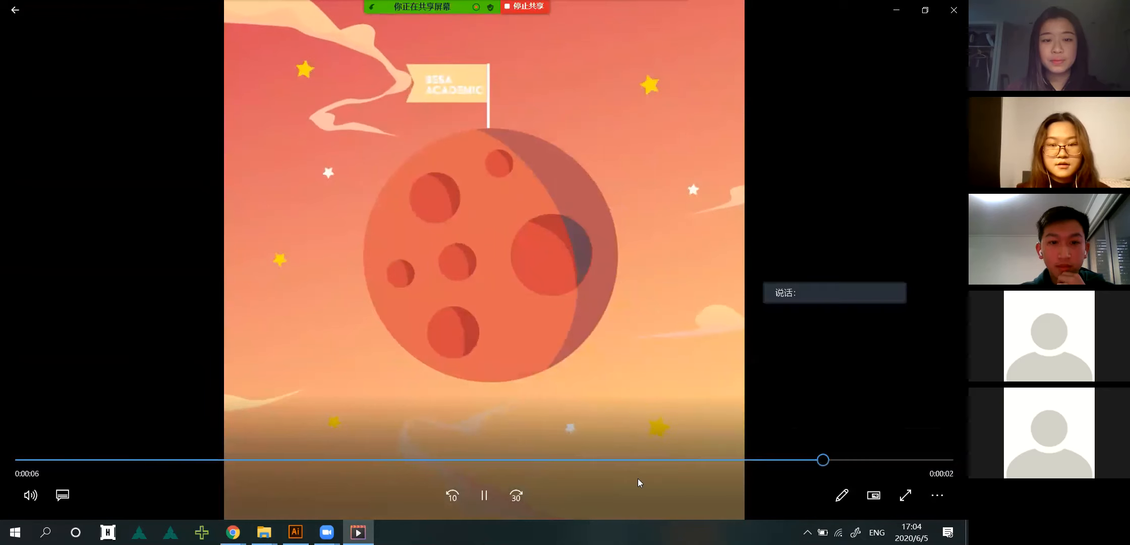
pyautogui.click(953, 10)
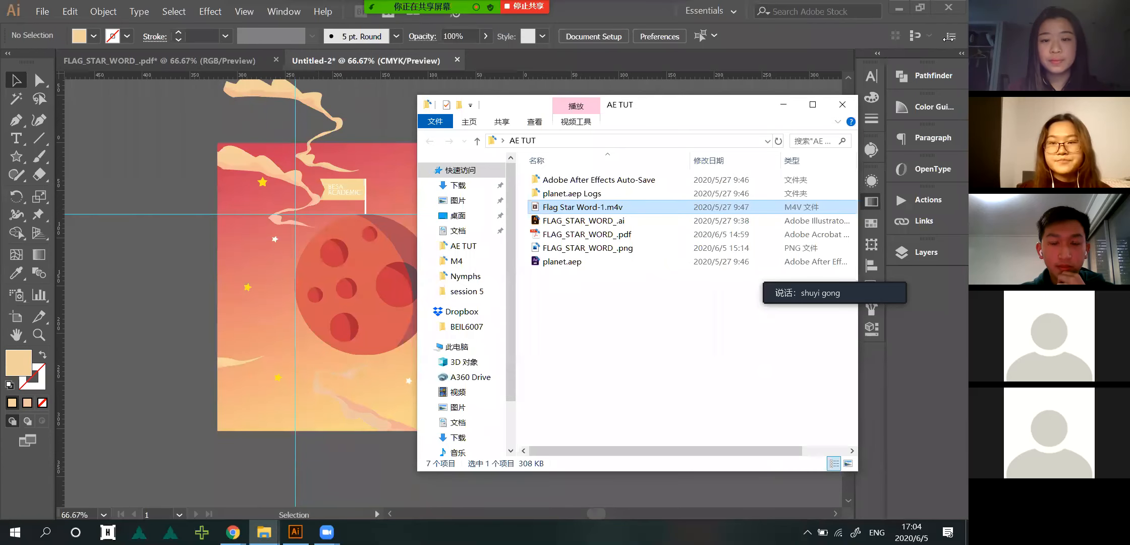
pyautogui.click(862, 264)
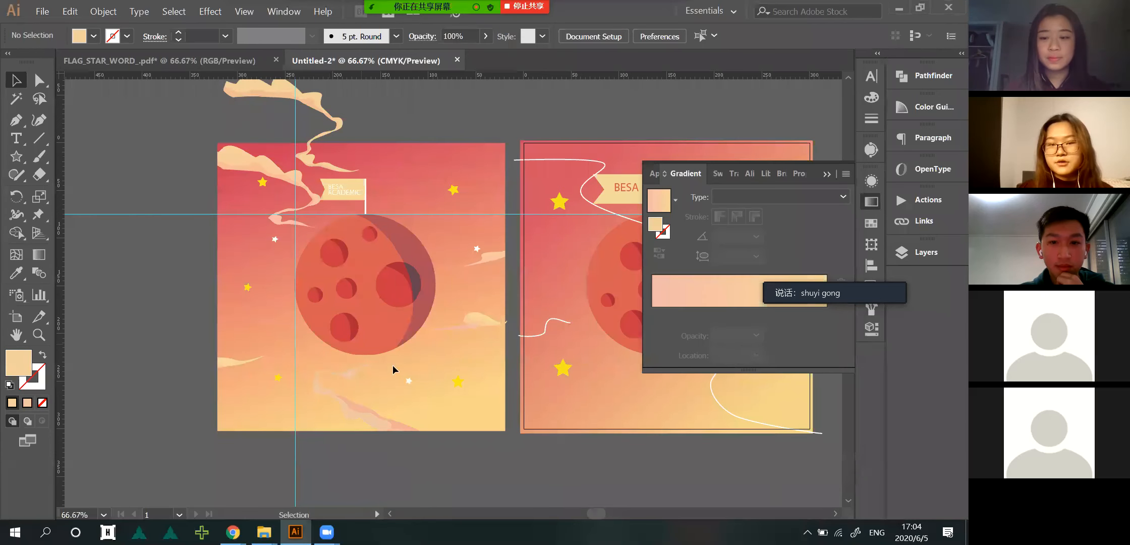